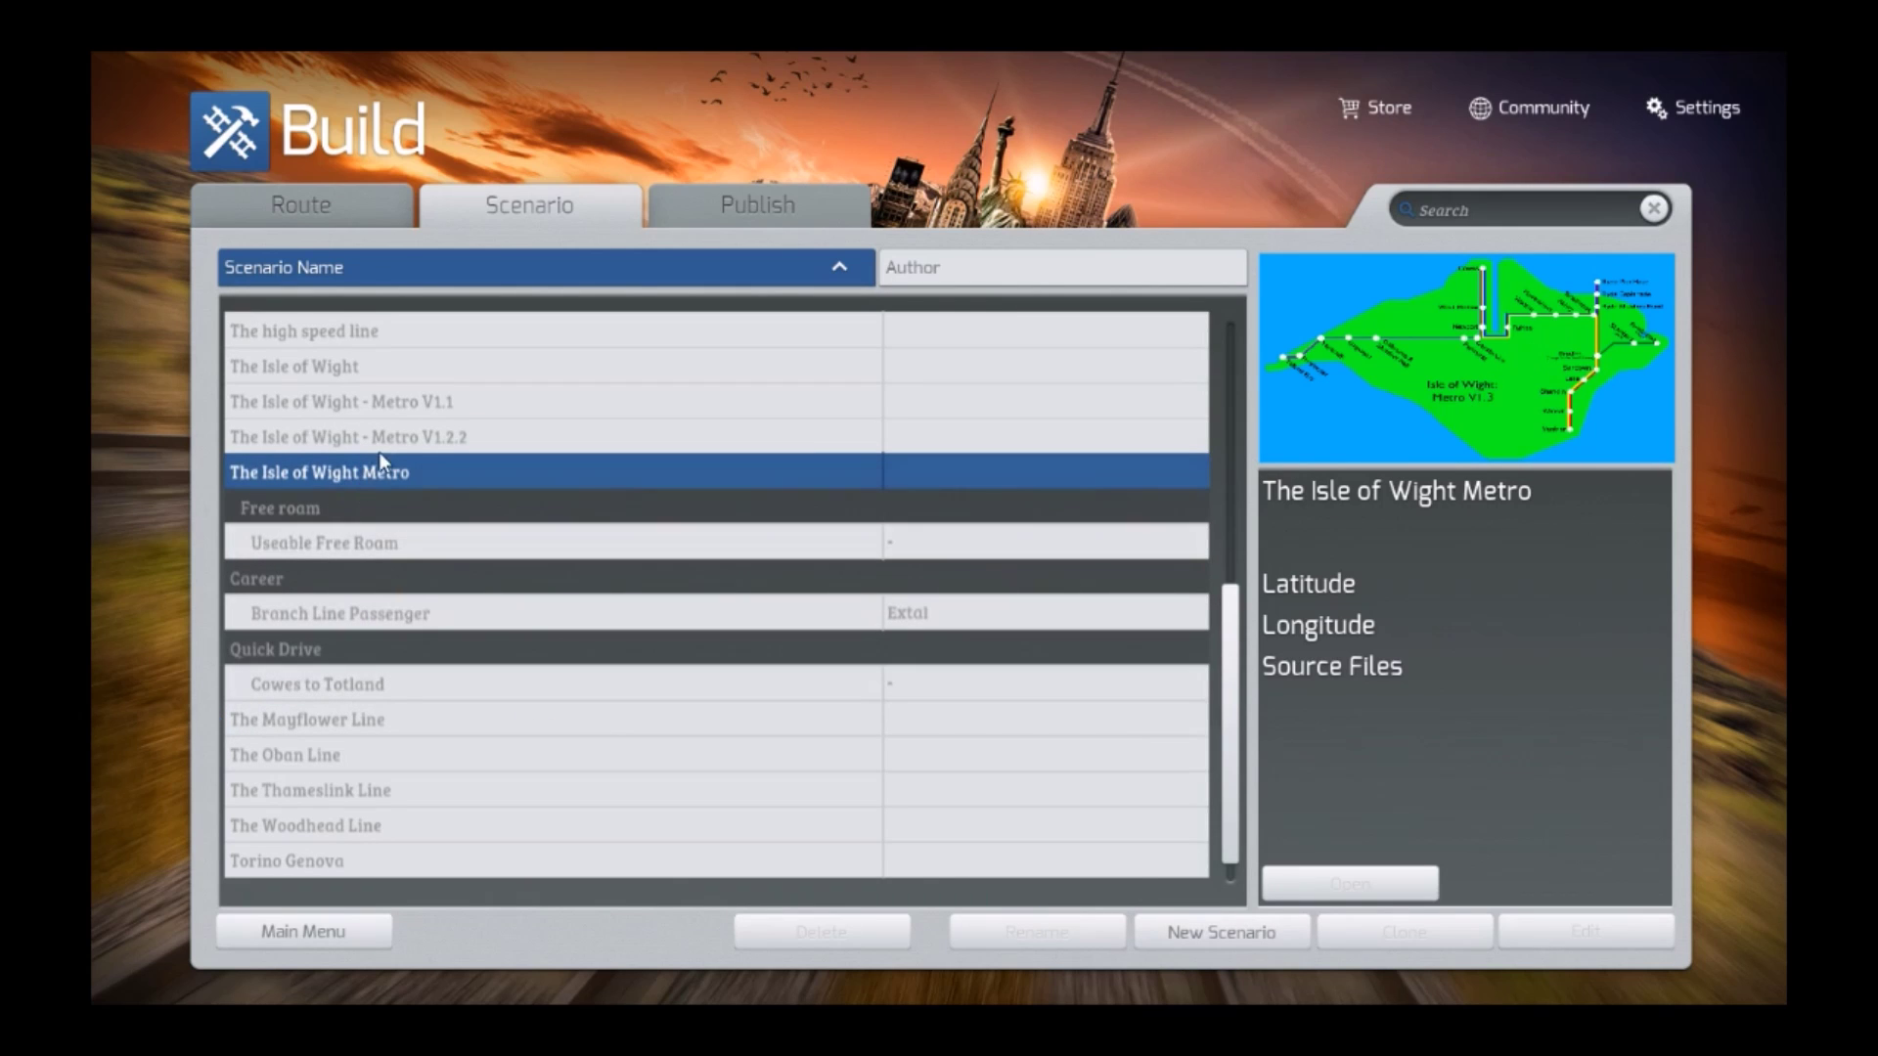
Create a new career scenario named "Branch Passenger" on The Isle of Wight Metro route, located at 5.Brading
left_click(1213, 931)
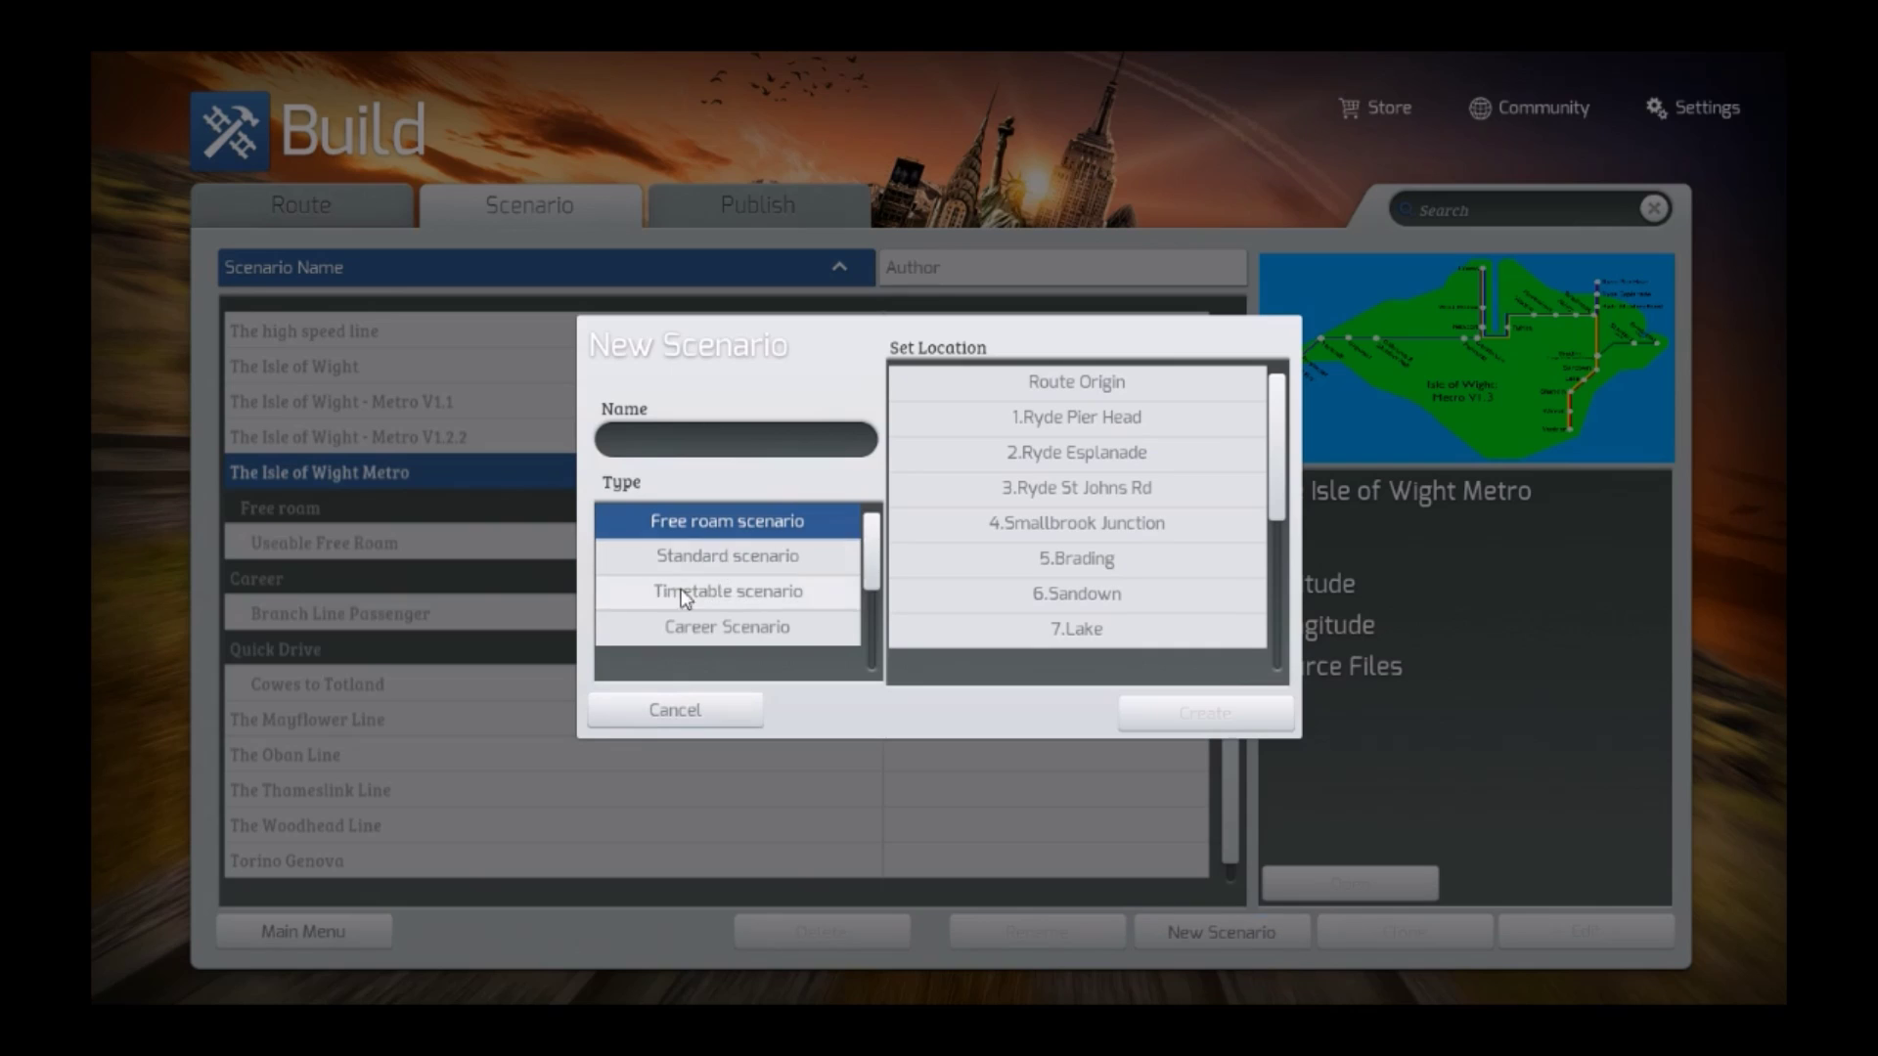
left_click(772, 627)
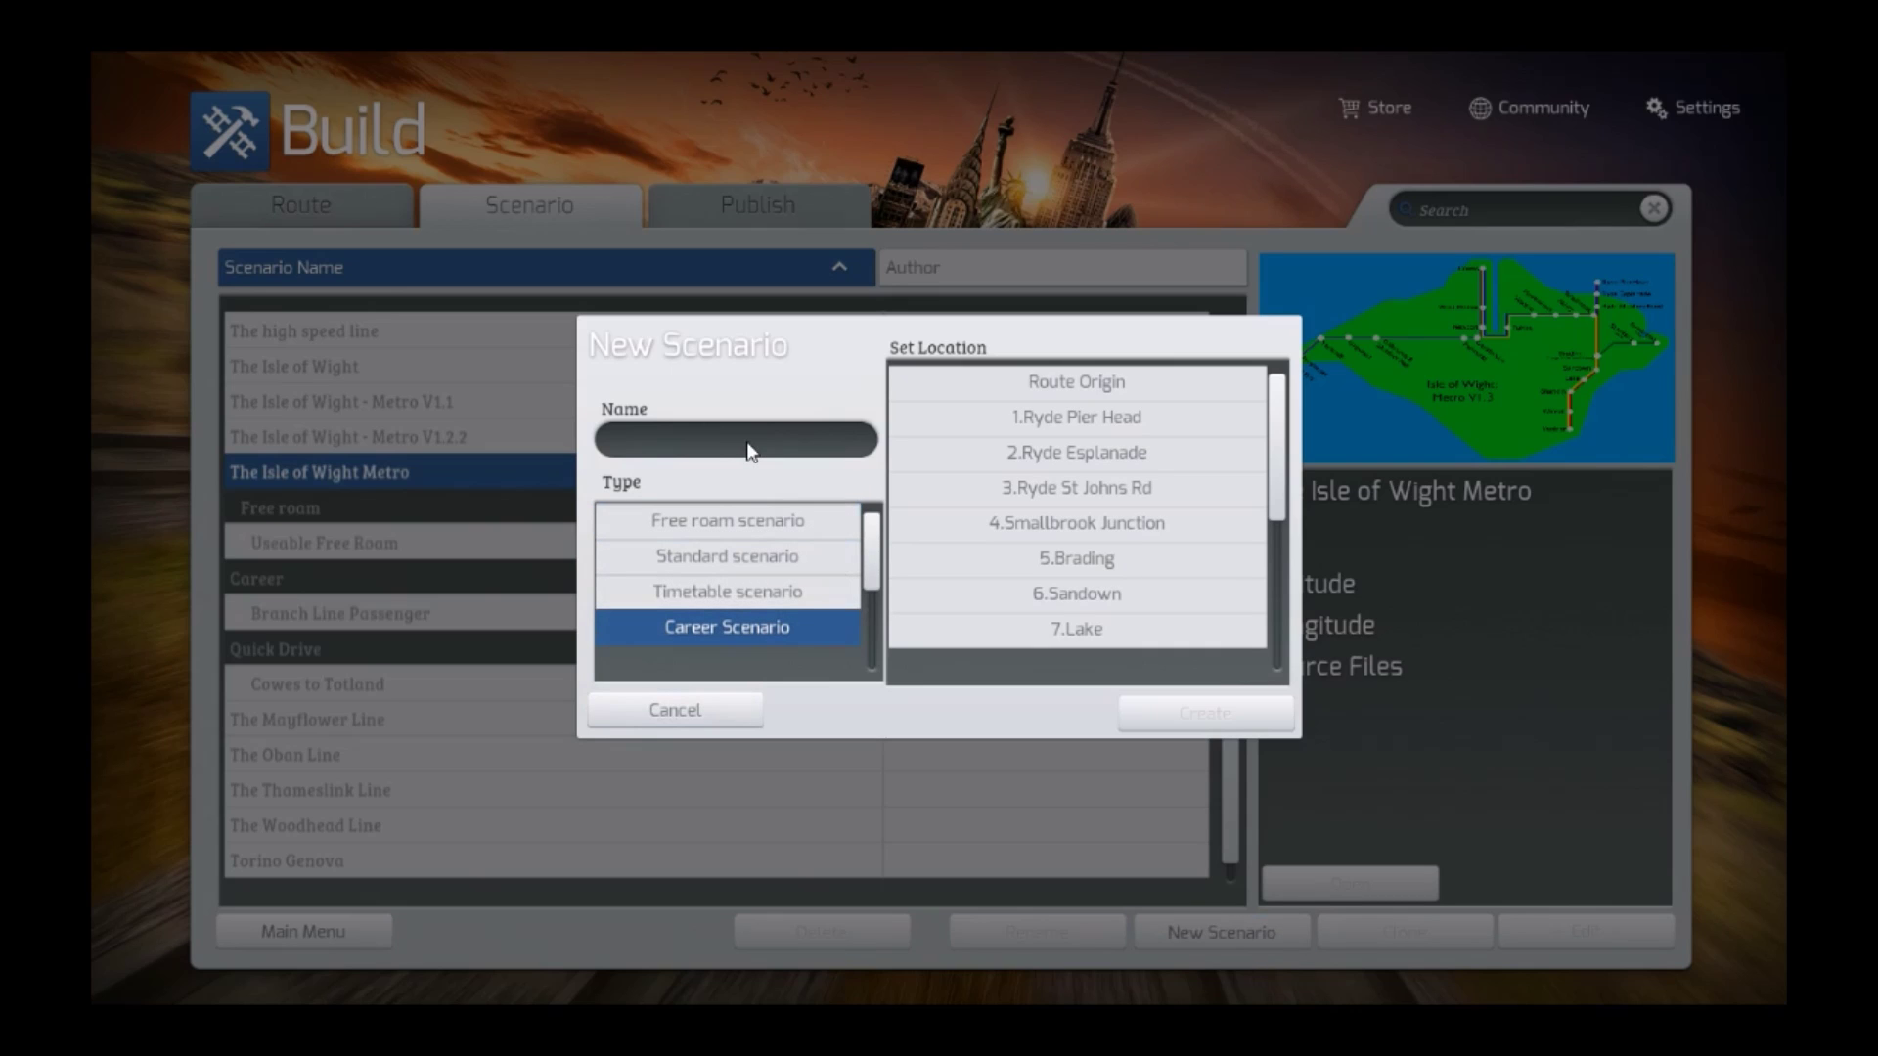
left_click(830, 457)
type("NBr")
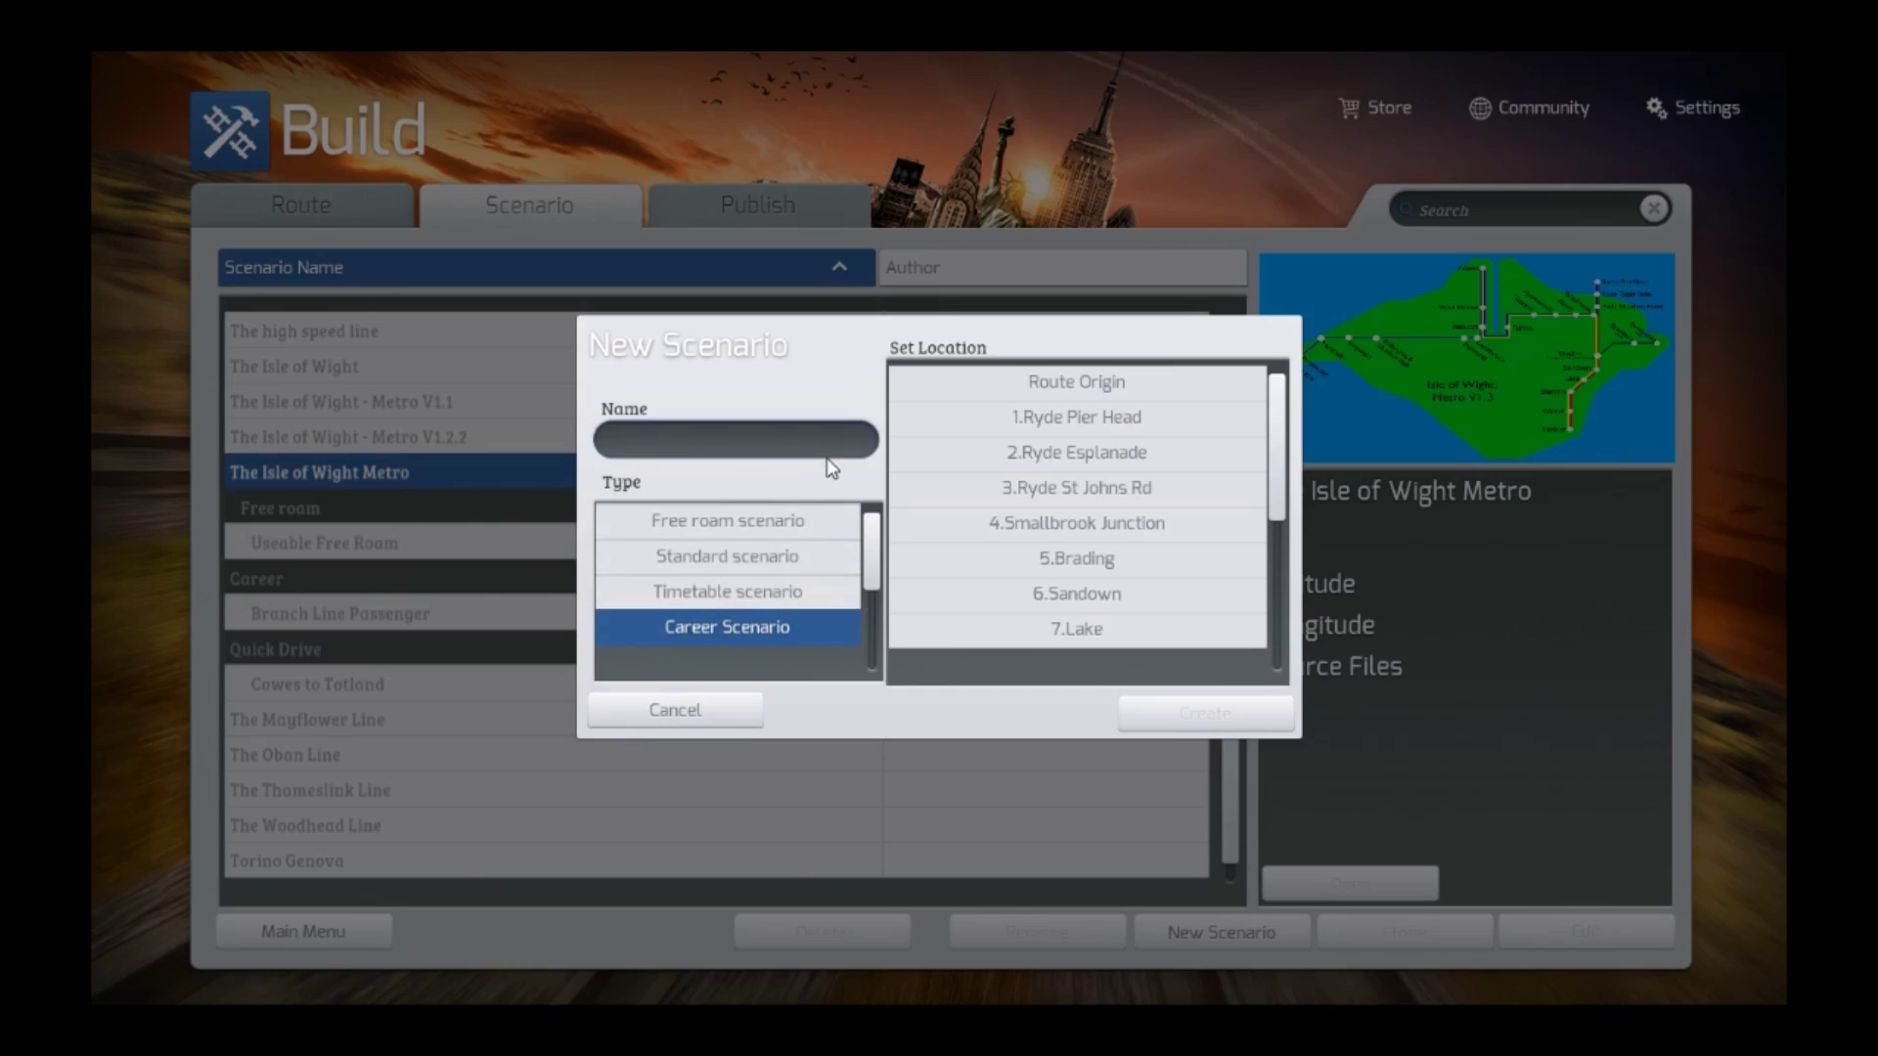
key("BackSpace")
key("BackSpace")
key("BackSpace")
type("Branch Passenger")
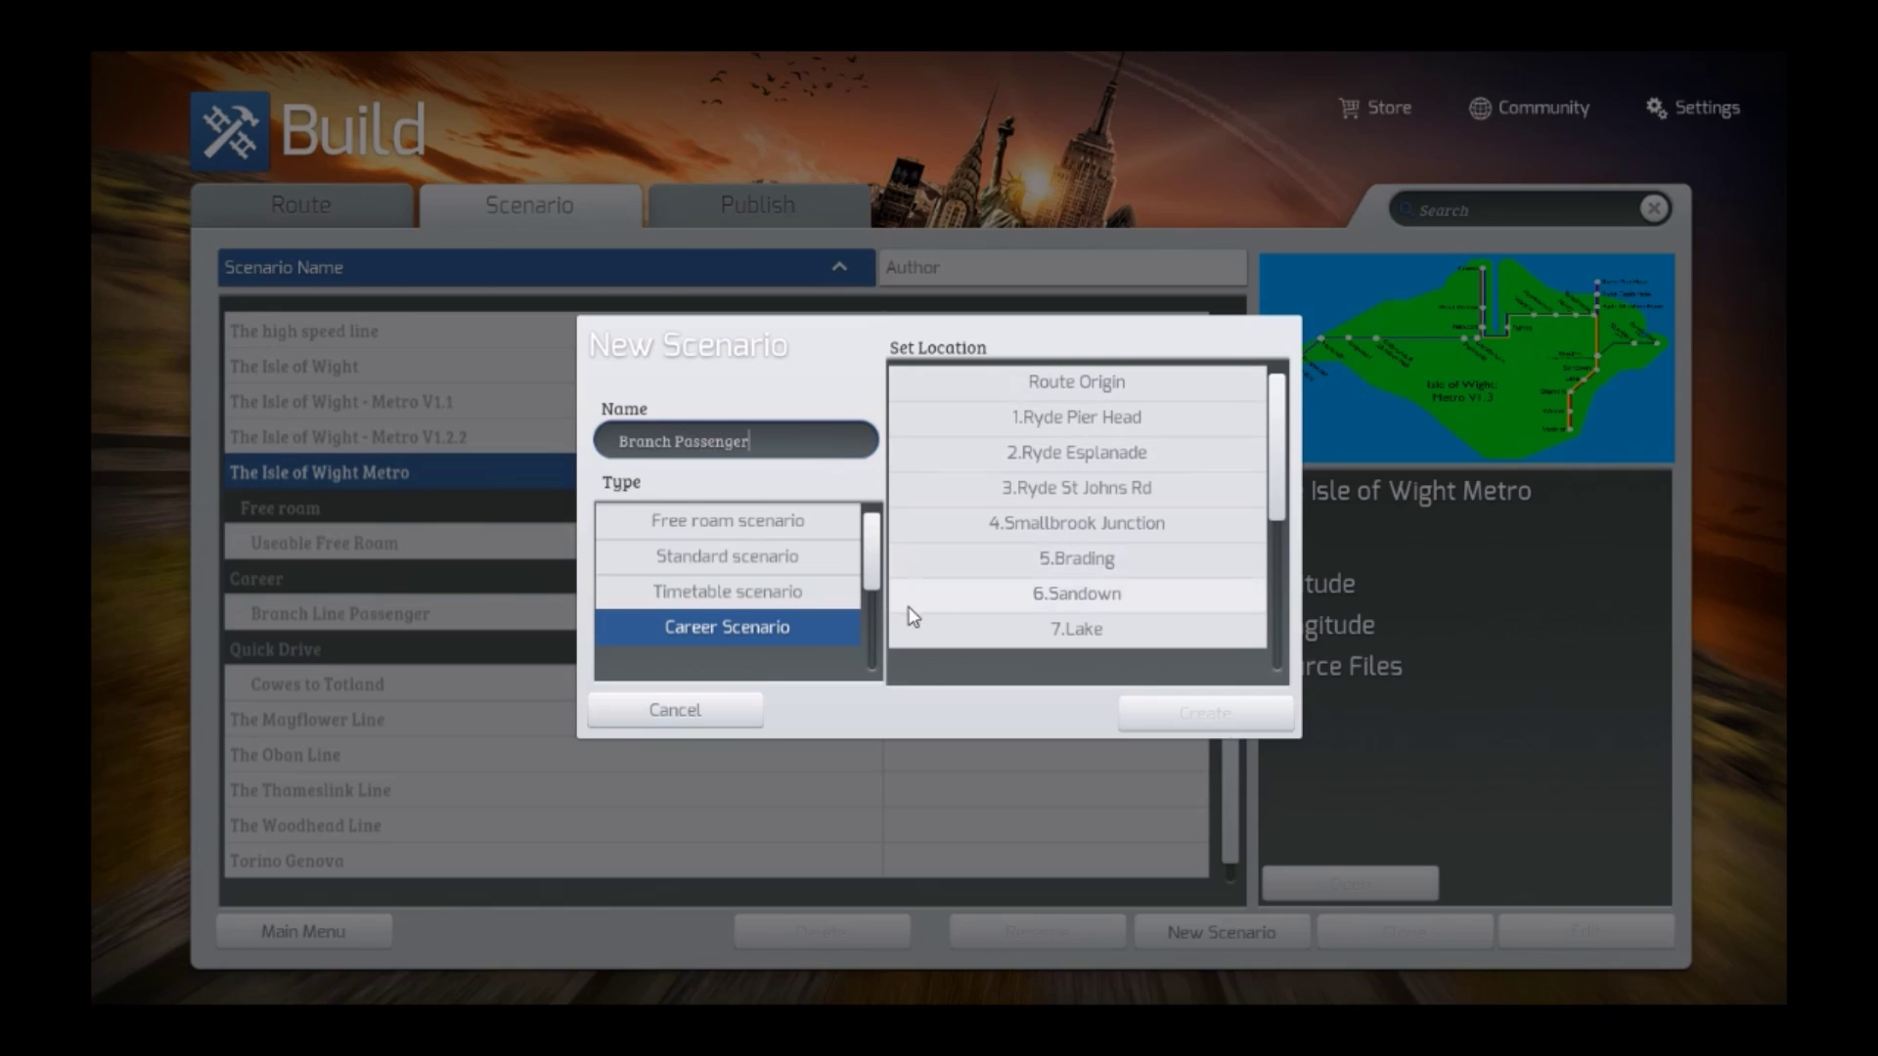
left_click(1017, 556)
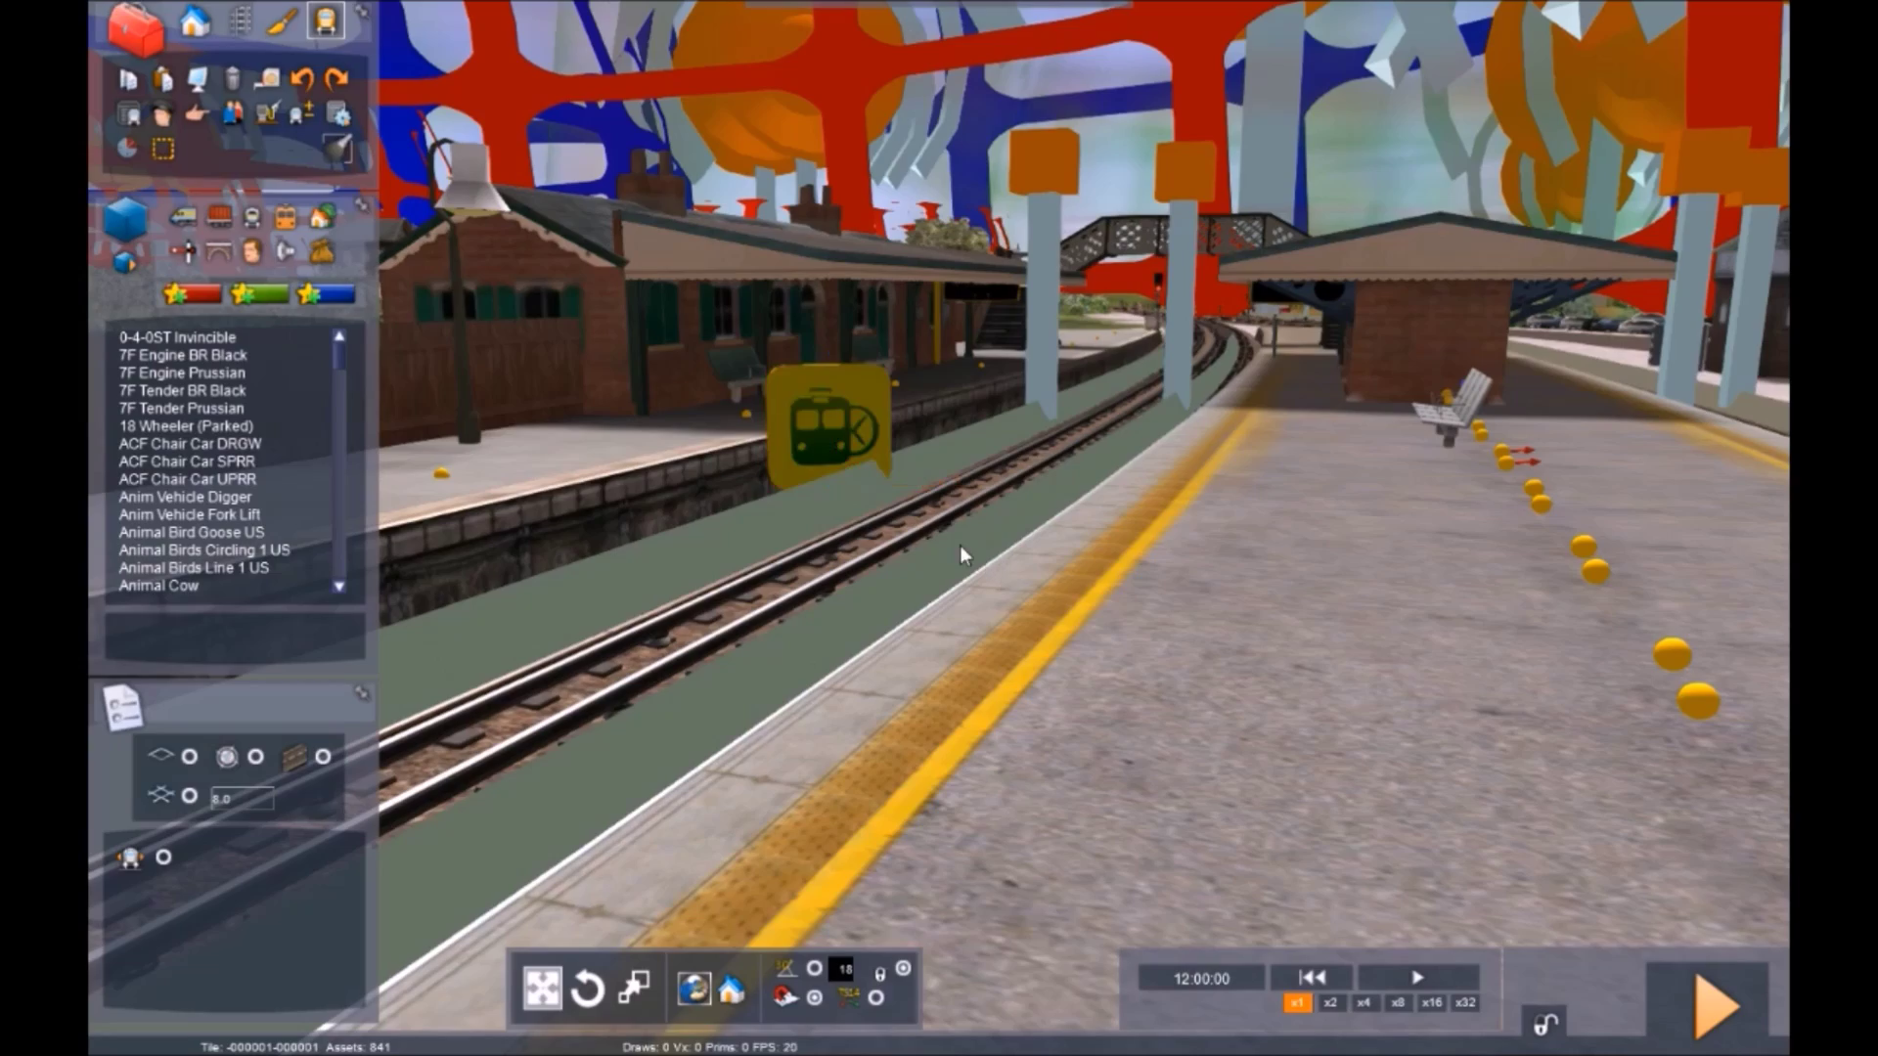
Open the scenario properties from the scenario marker beside the platform track
right_click_drag(1281, 581, 1322, 575)
key("Up")
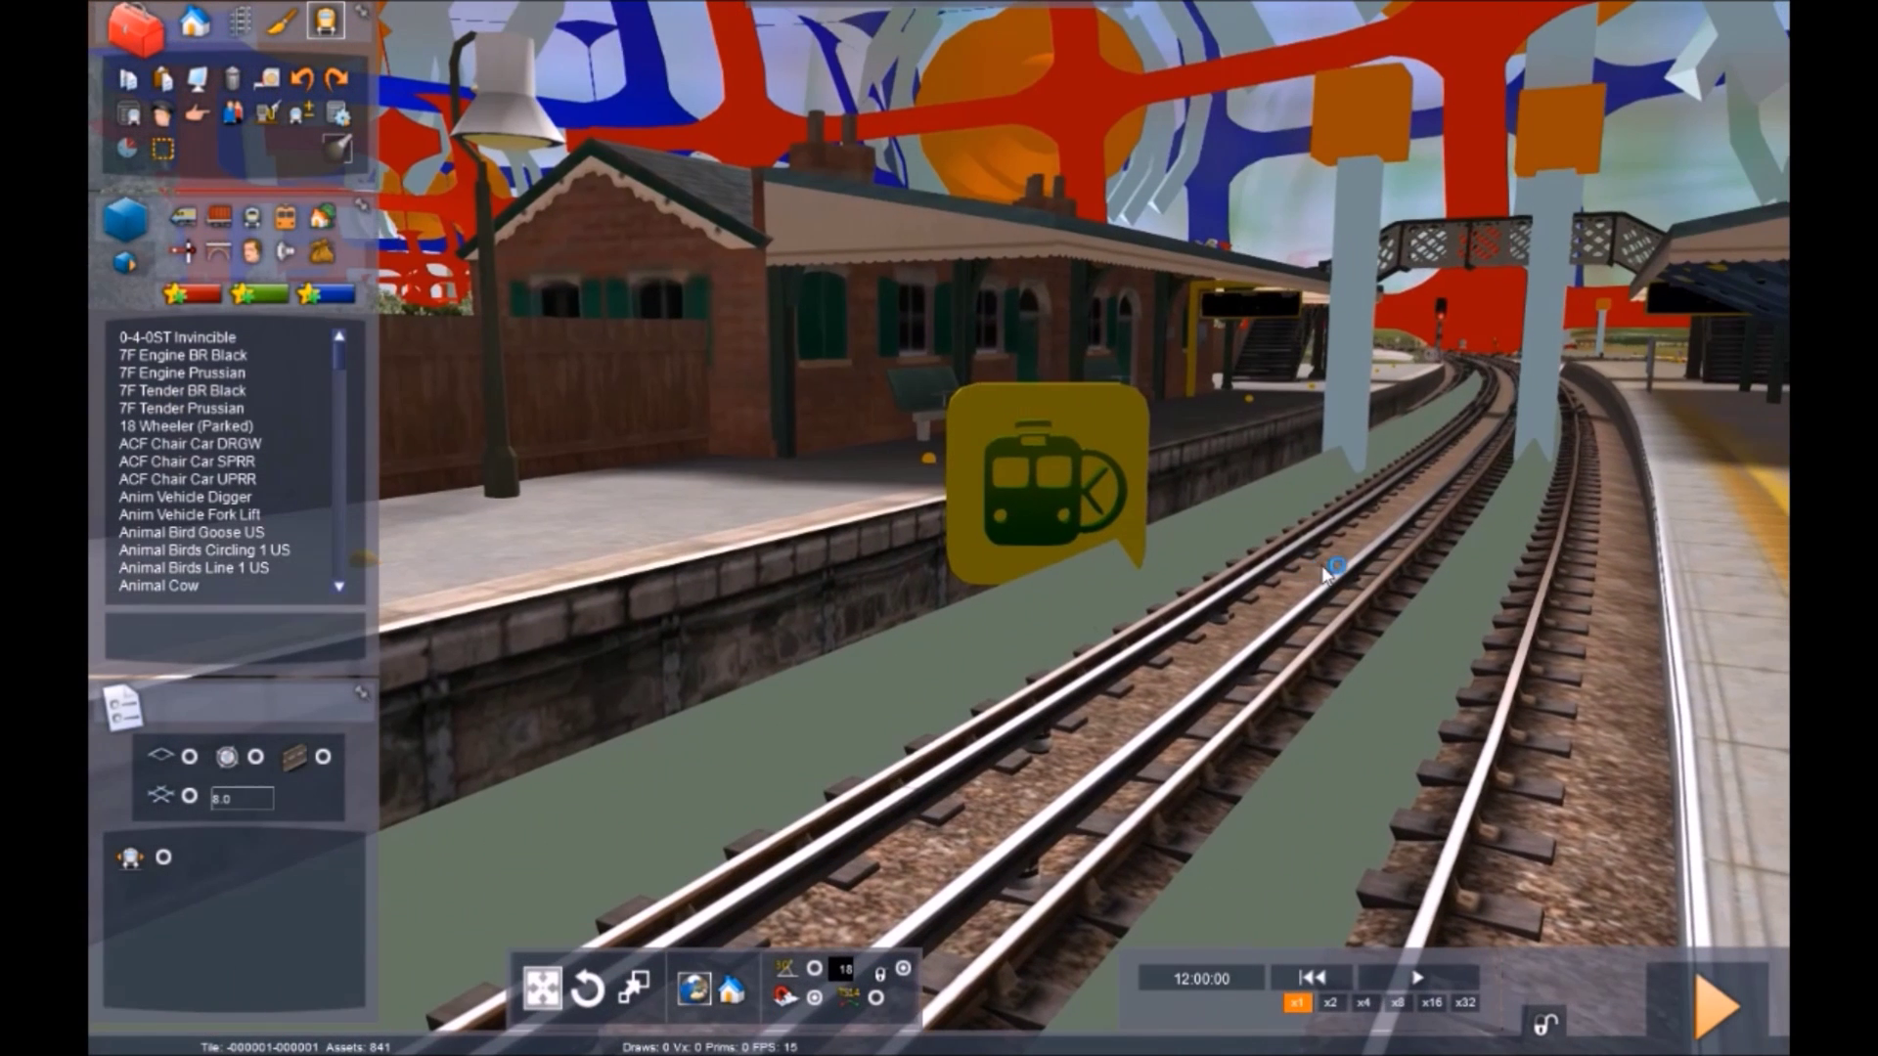
left_click(1050, 501)
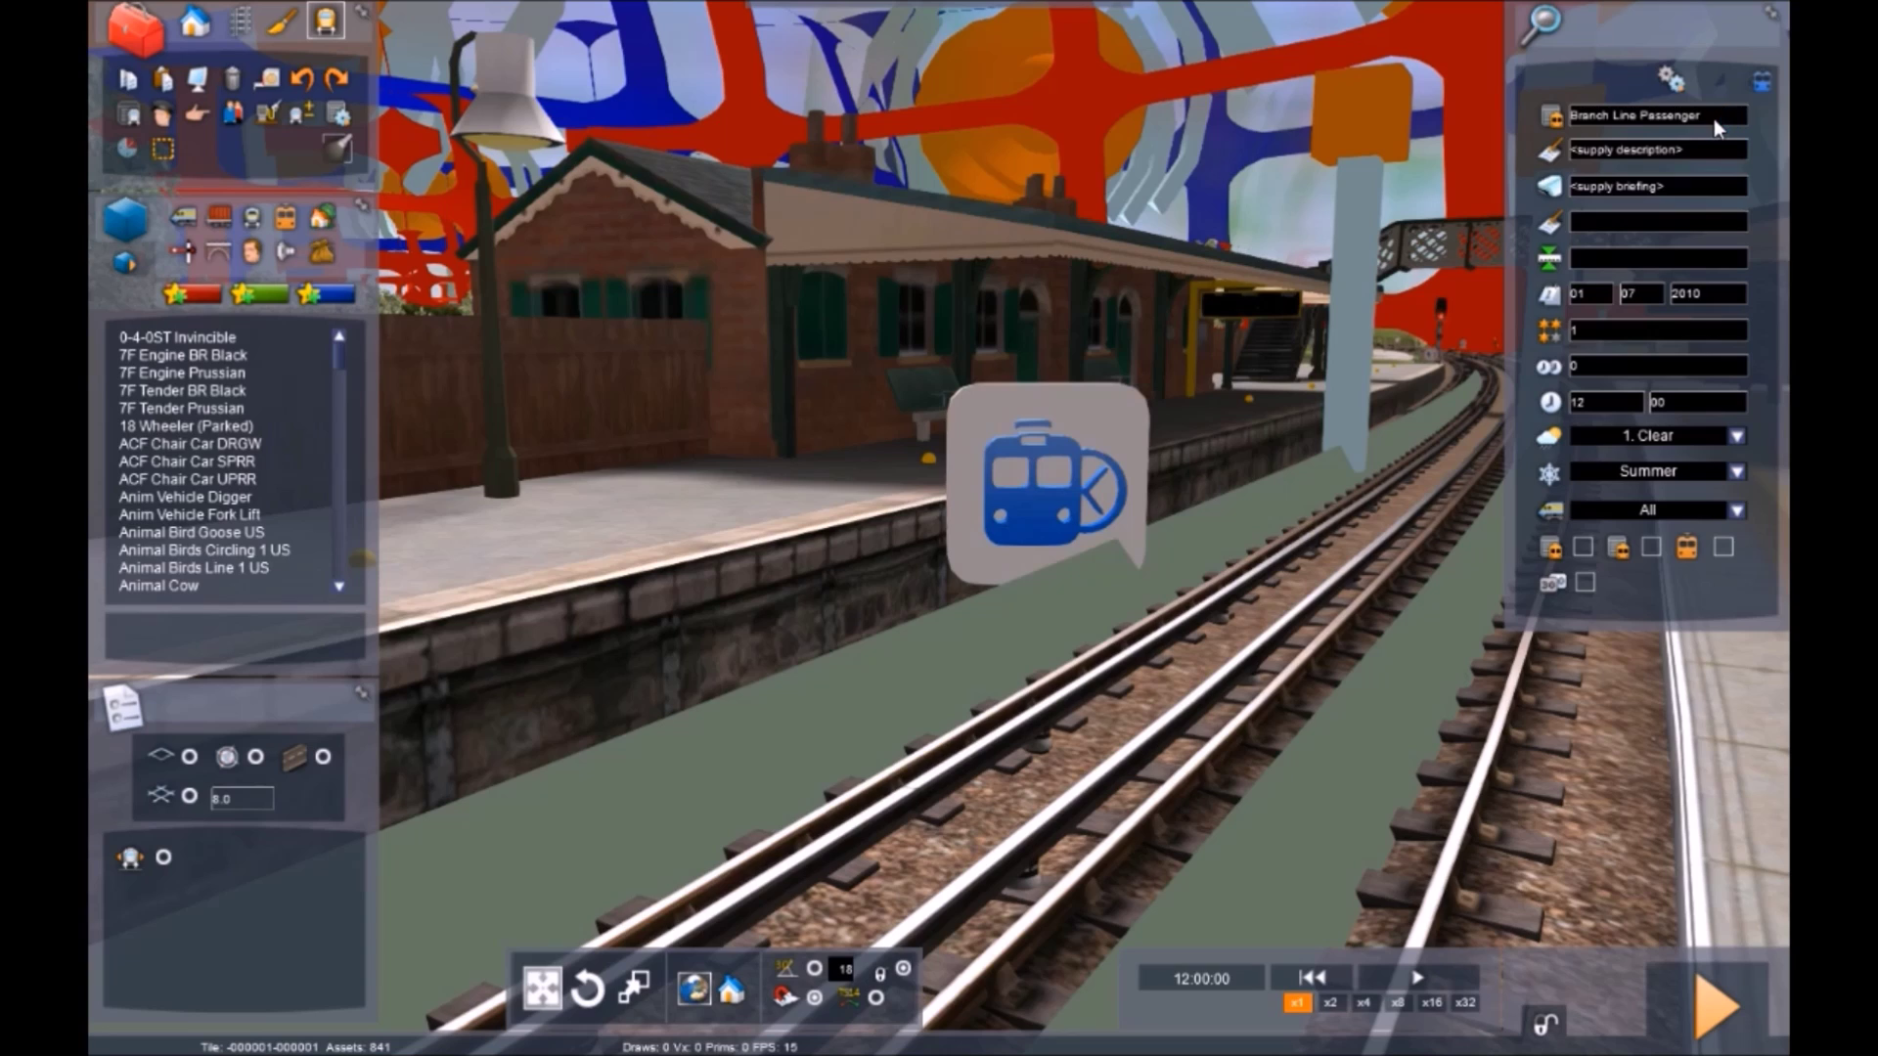
left_click_drag(1714, 119, 1517, 119)
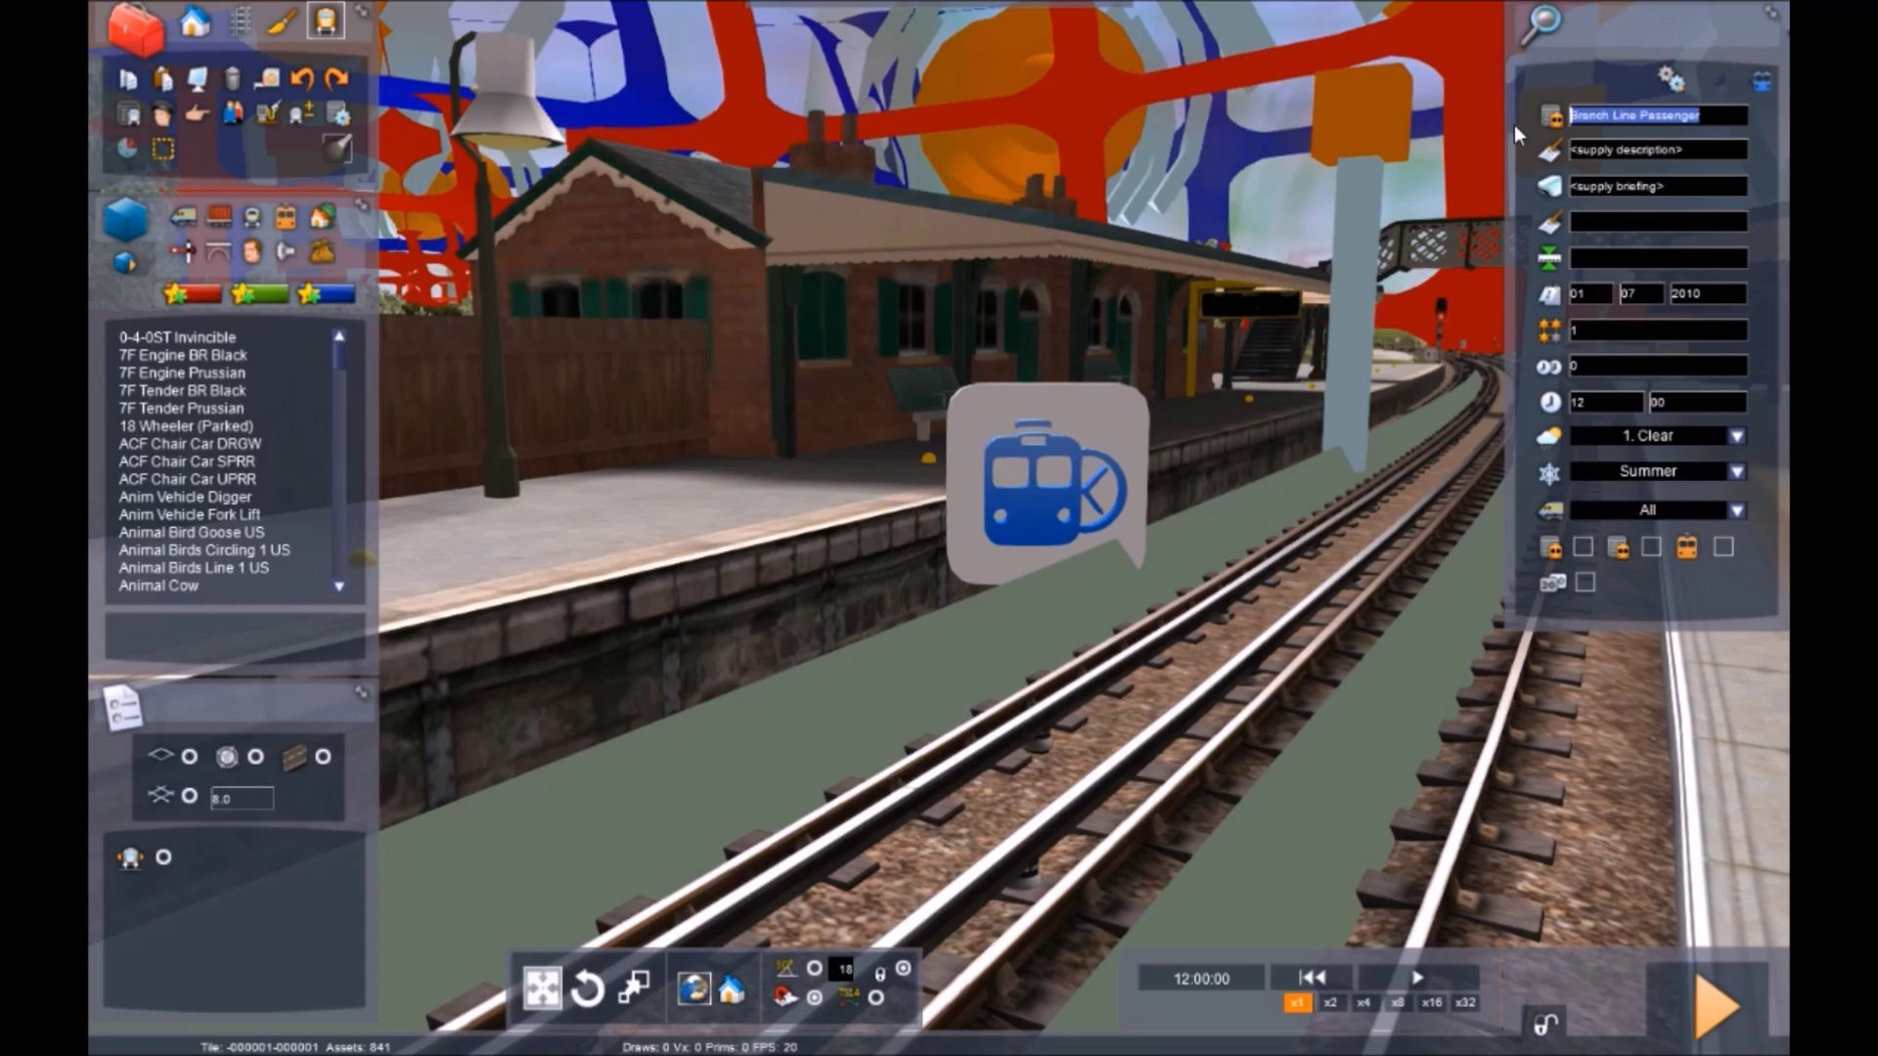
left_click(1651, 149)
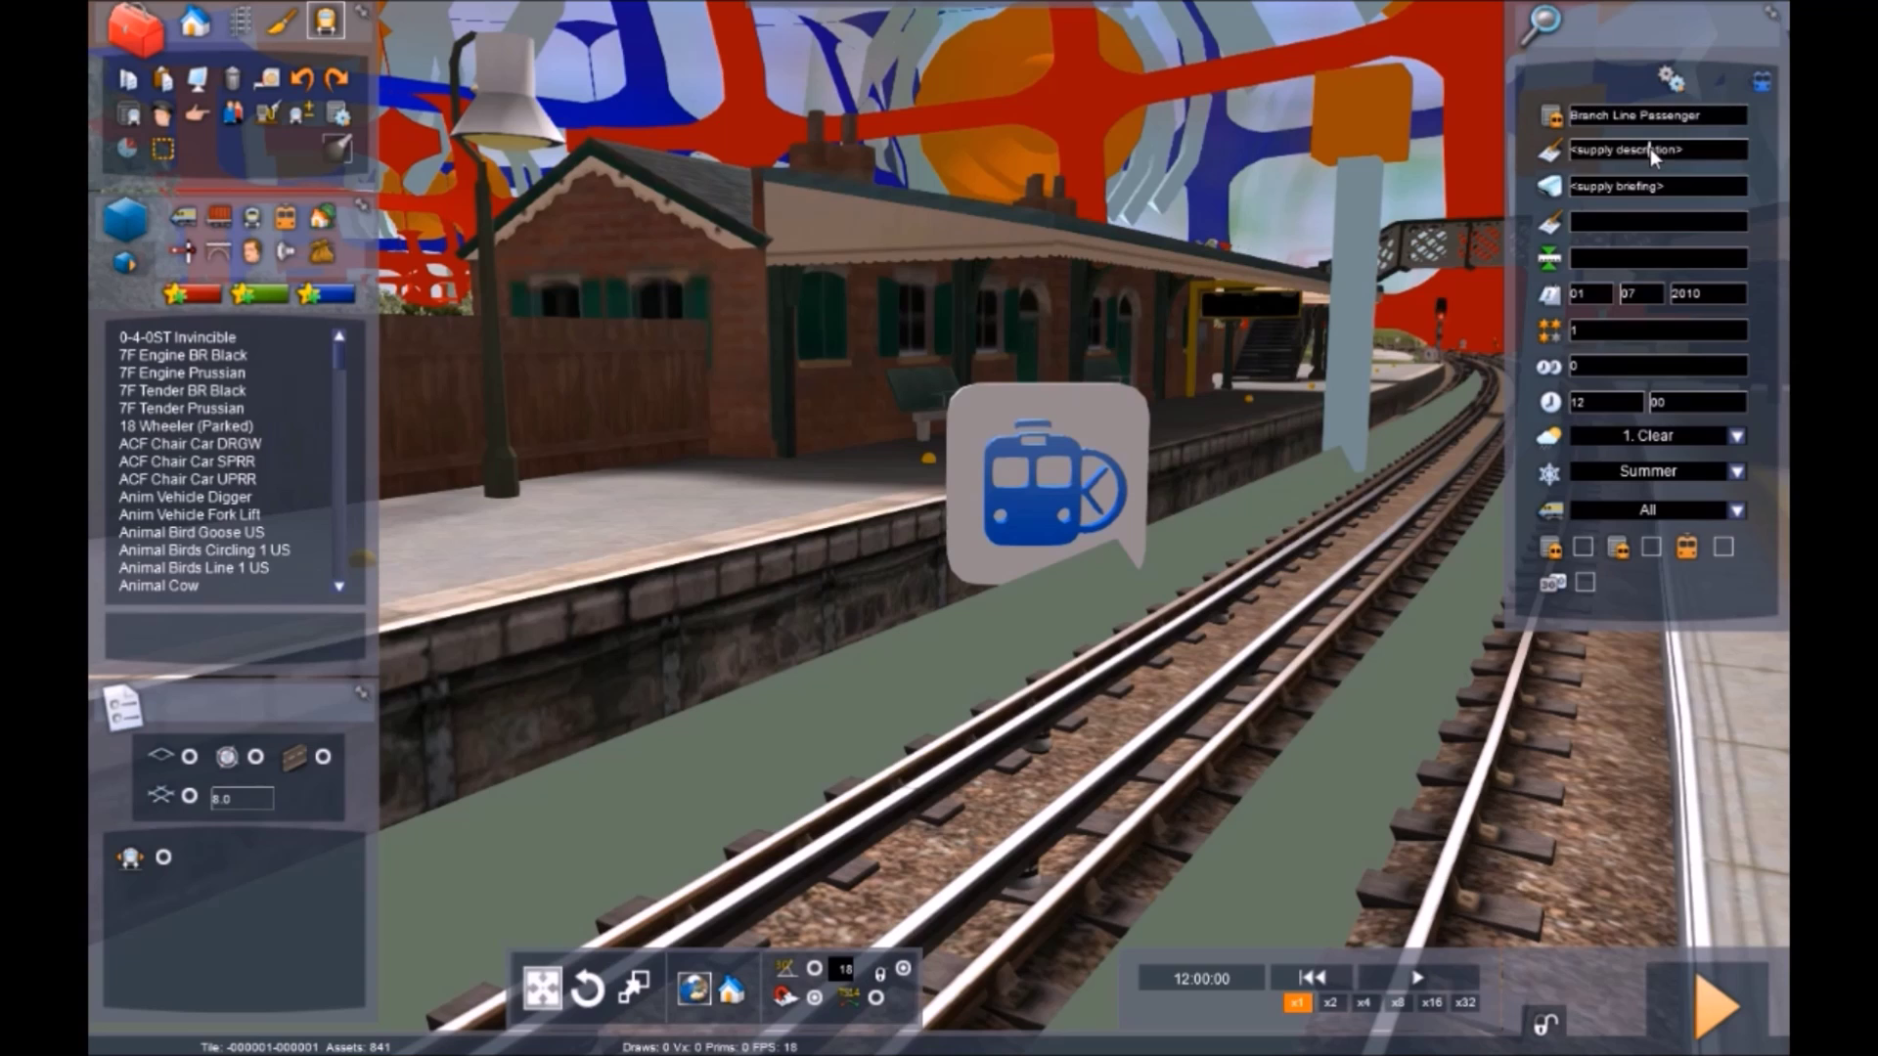
Set the scenario description to "Drive a passenger train along the branch line."
left_click_drag(1691, 151, 1546, 155)
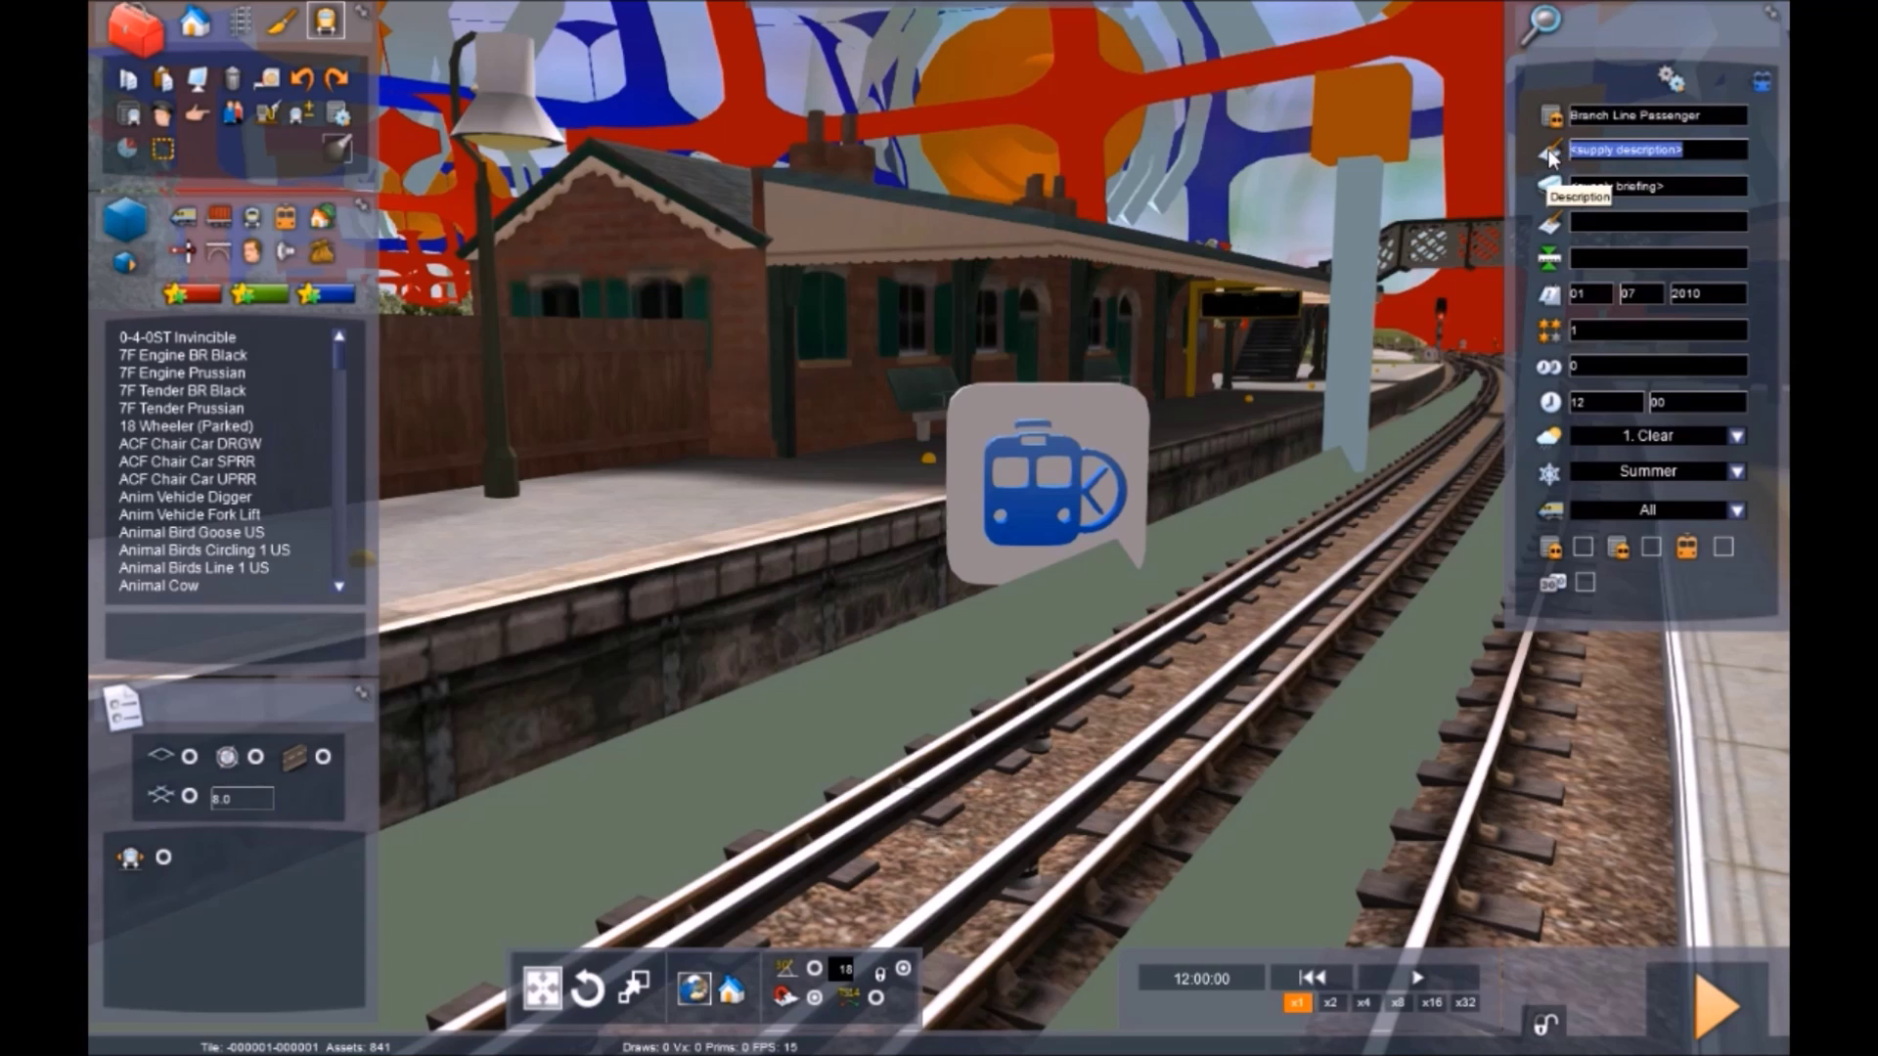
type("Dr")
type("ove")
type(" a passenger")
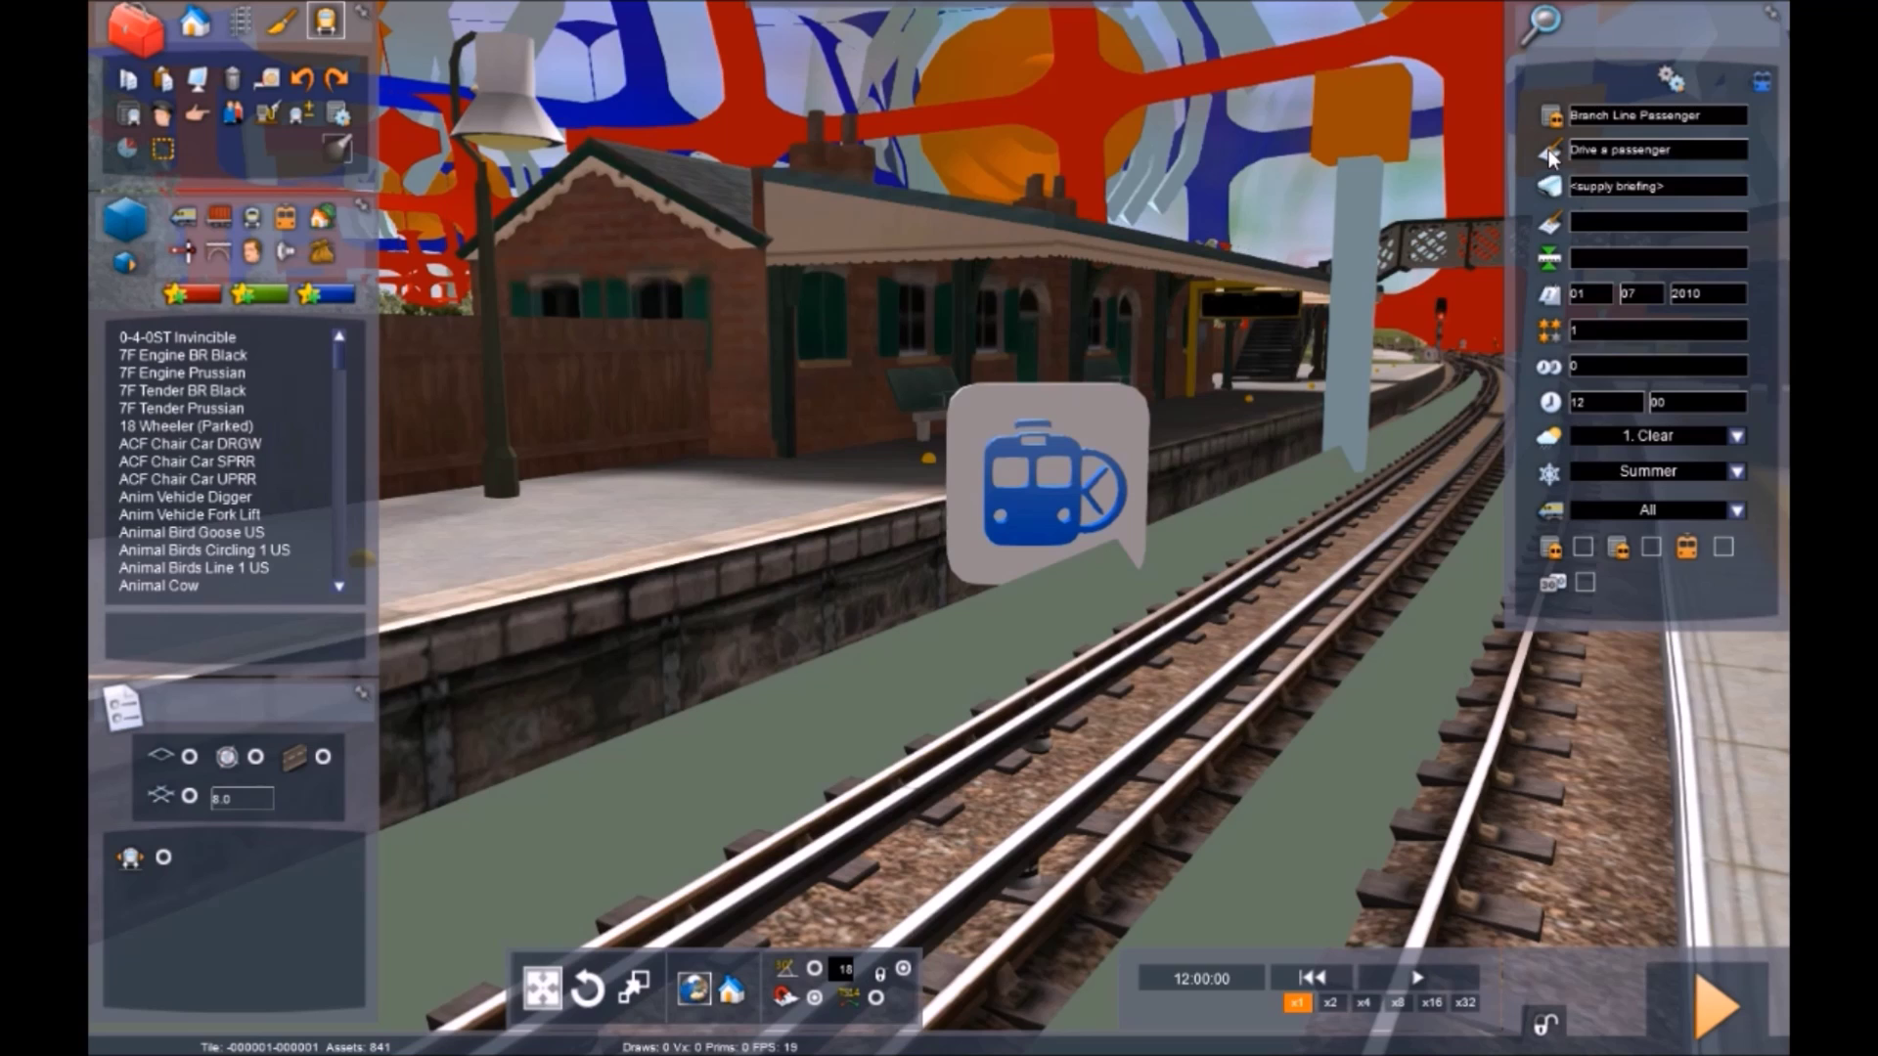
type(" train t")
key("BackSpace")
type("along tyh")
key("BackSpace")
key("BackSpace")
key("BackSpace")
type("he")
key("BackSpace")
key("BackSpace")
type("the brac")
key("BackSpace")
type("nvh")
key("BackSpace")
key("BackSpace")
key("BackSpace")
key("BackSpace")
type("nch line.")
Replace the placeholder briefing with "You are at Brading, pick up passengers."
key("Tab")
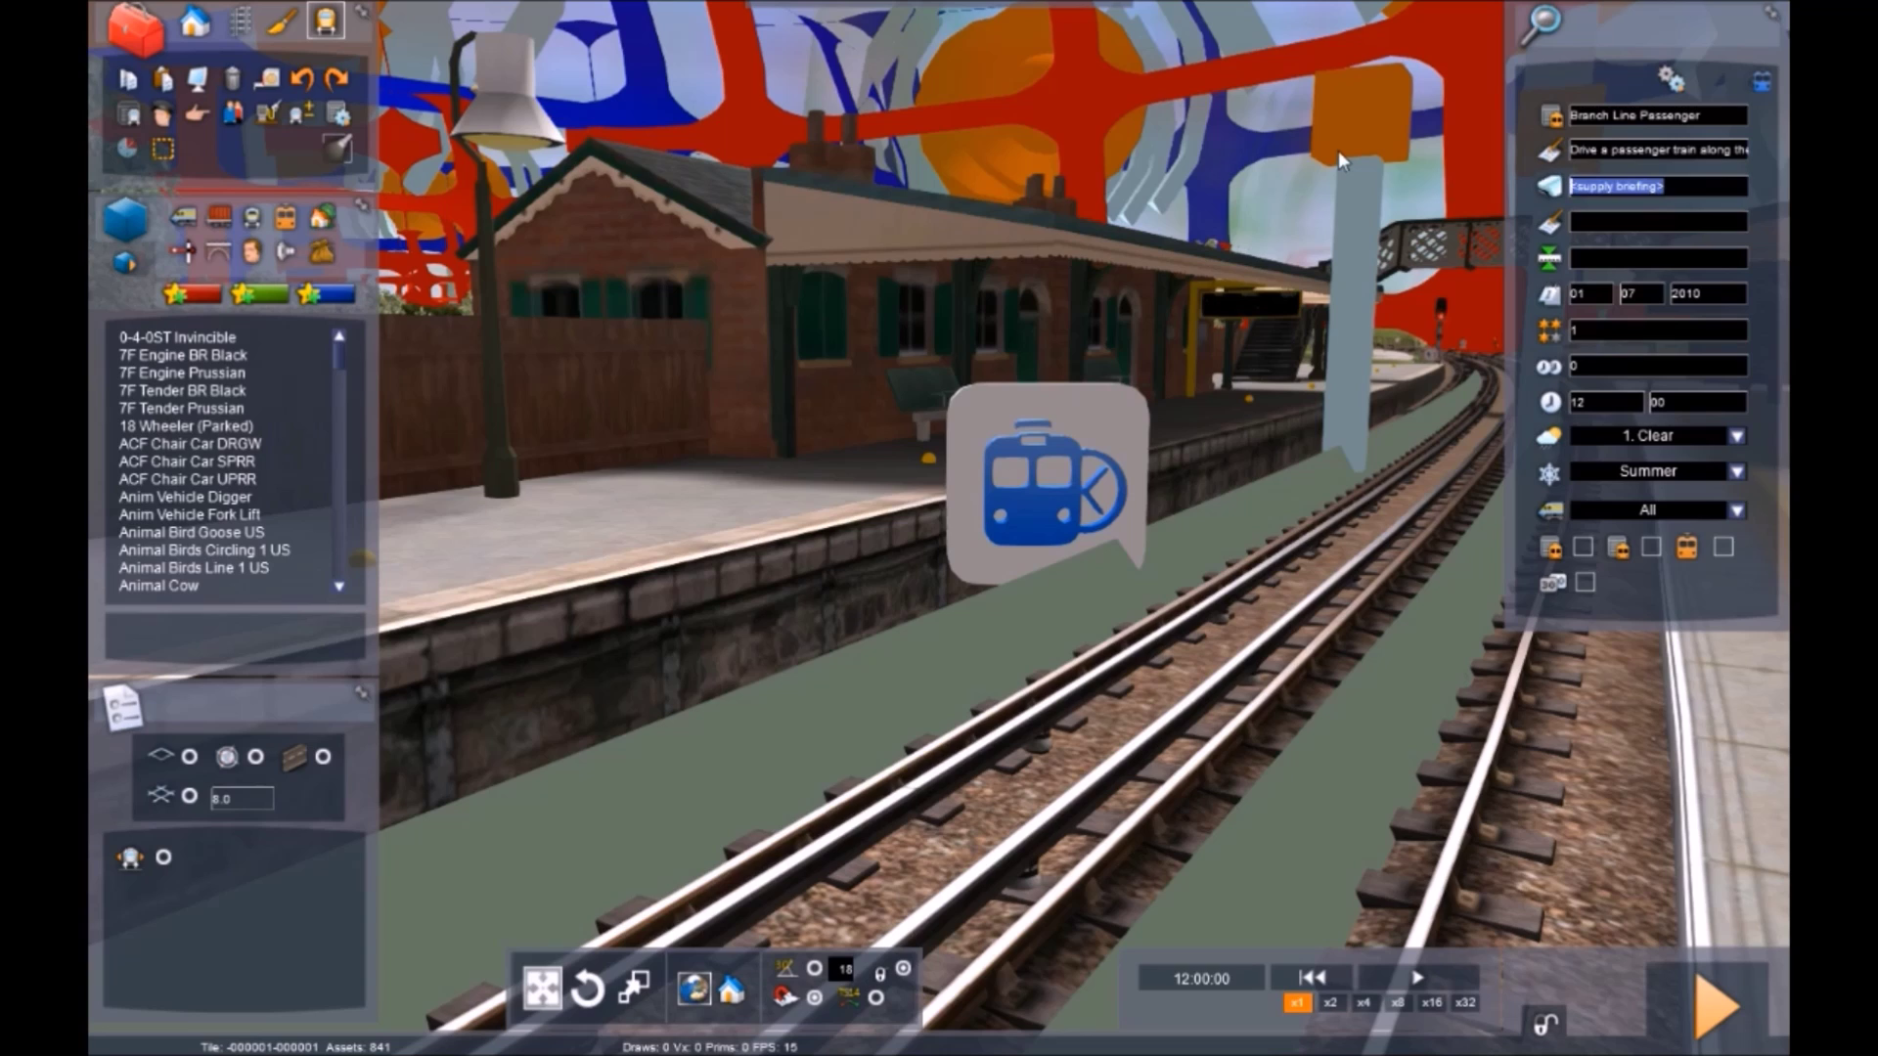
type("You are at Brad")
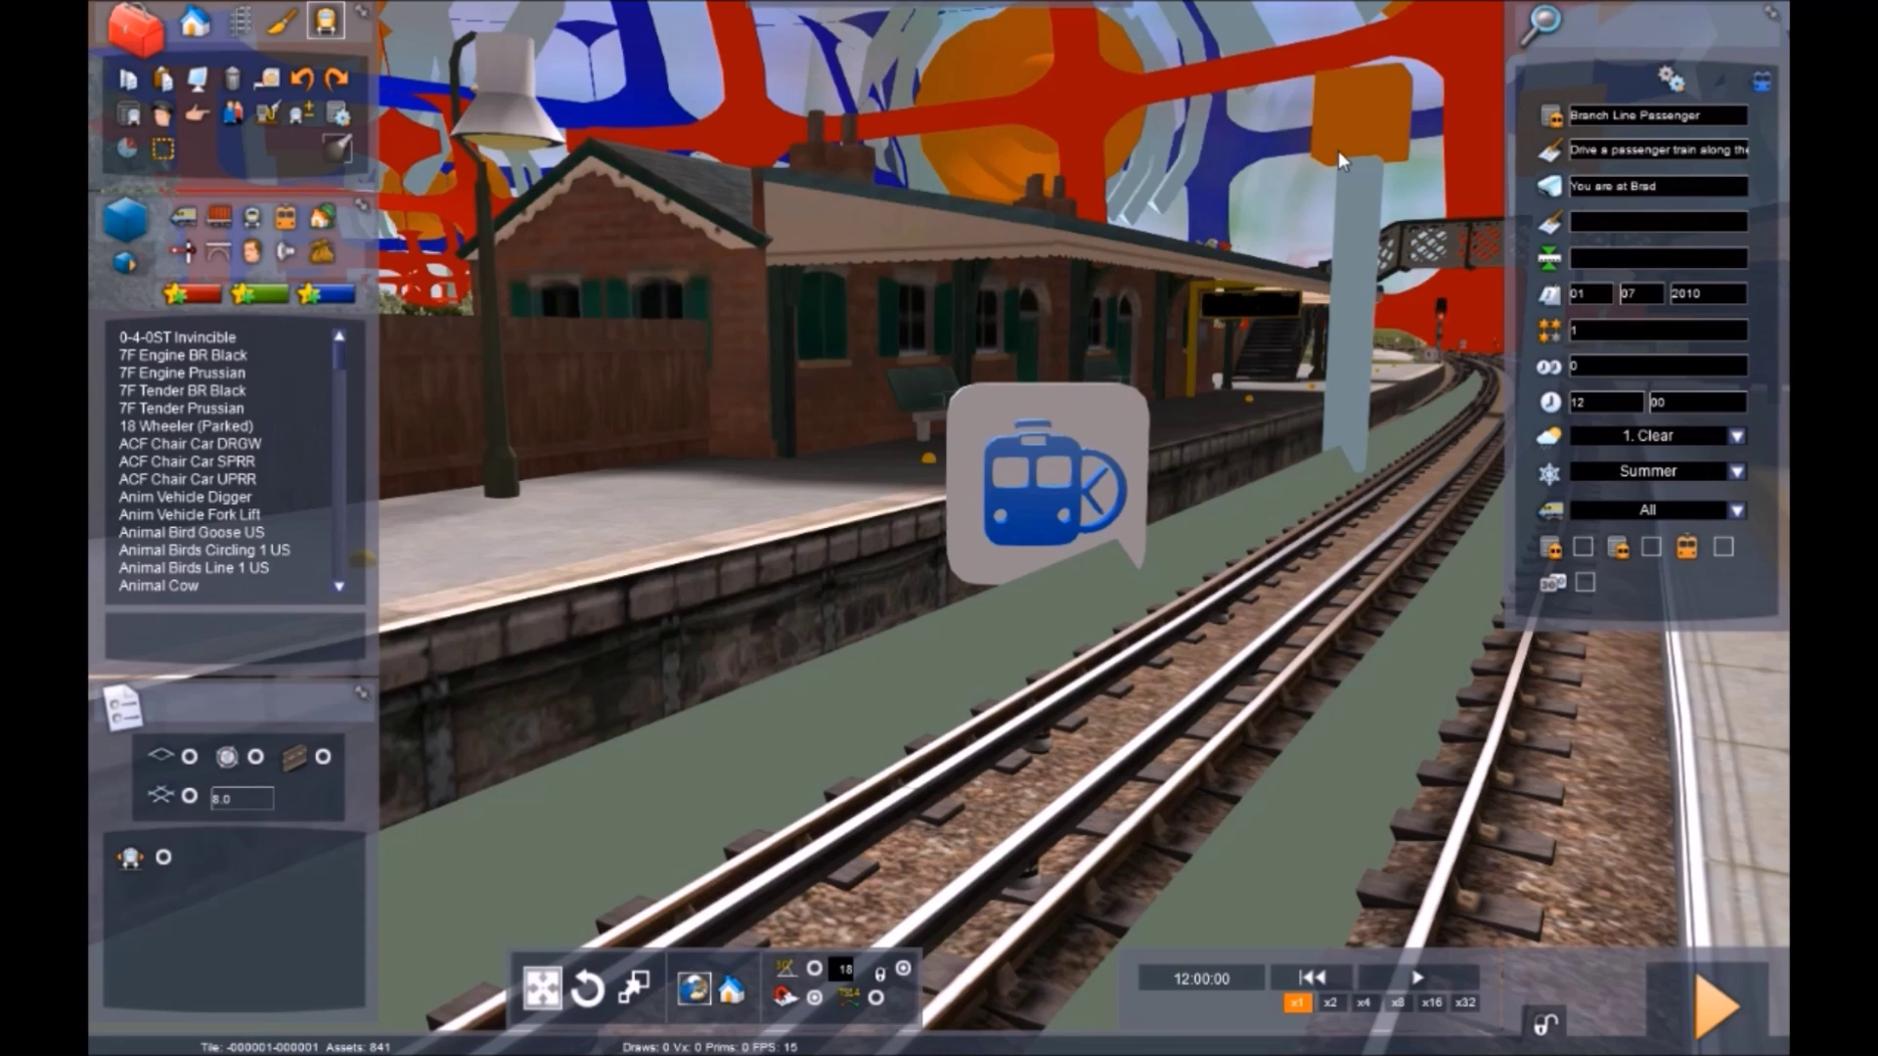
type("ing, pick up passensgers.")
Enter the author's name and set the scenario's start location to Brading
left_click(1585, 221)
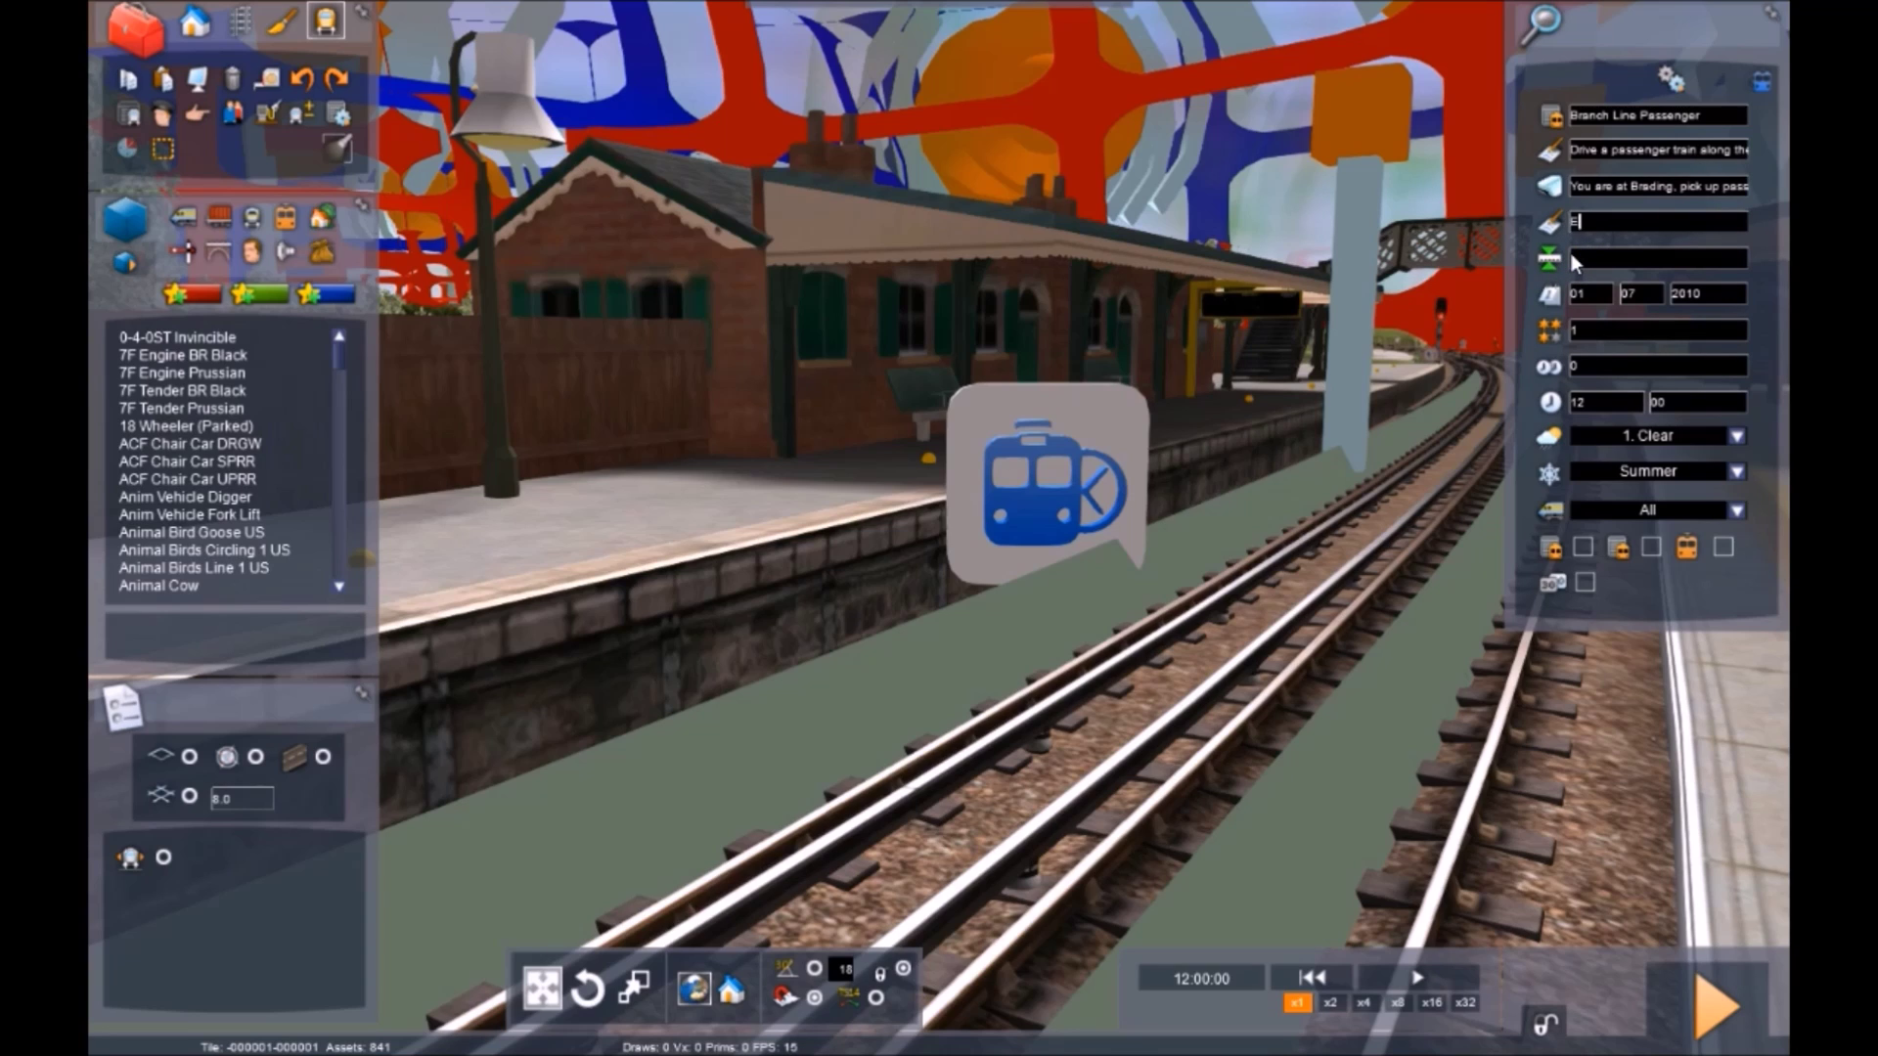
type("Extal")
left_click(1612, 262)
type("Bradimh")
key("BackSpace")
key("BackSpace")
key("BackSpace")
type("ing")
Set the scenario date to 28/05/2021
left_click(1594, 292)
type("1")
type("9")
key("BackSpace")
type("5")
type("28")
Set the scenario's difficulty rating to 2 and its duration to 10
left_click(1669, 333)
key("BackSpace")
type("2")
left_click(1675, 366)
key("BackSpace")
type("10")
Set the scenario's start time to 08:14
left_click(1595, 405)
key("BackSpace")
key("BackSpace")
type("08")
left_click(1675, 391)
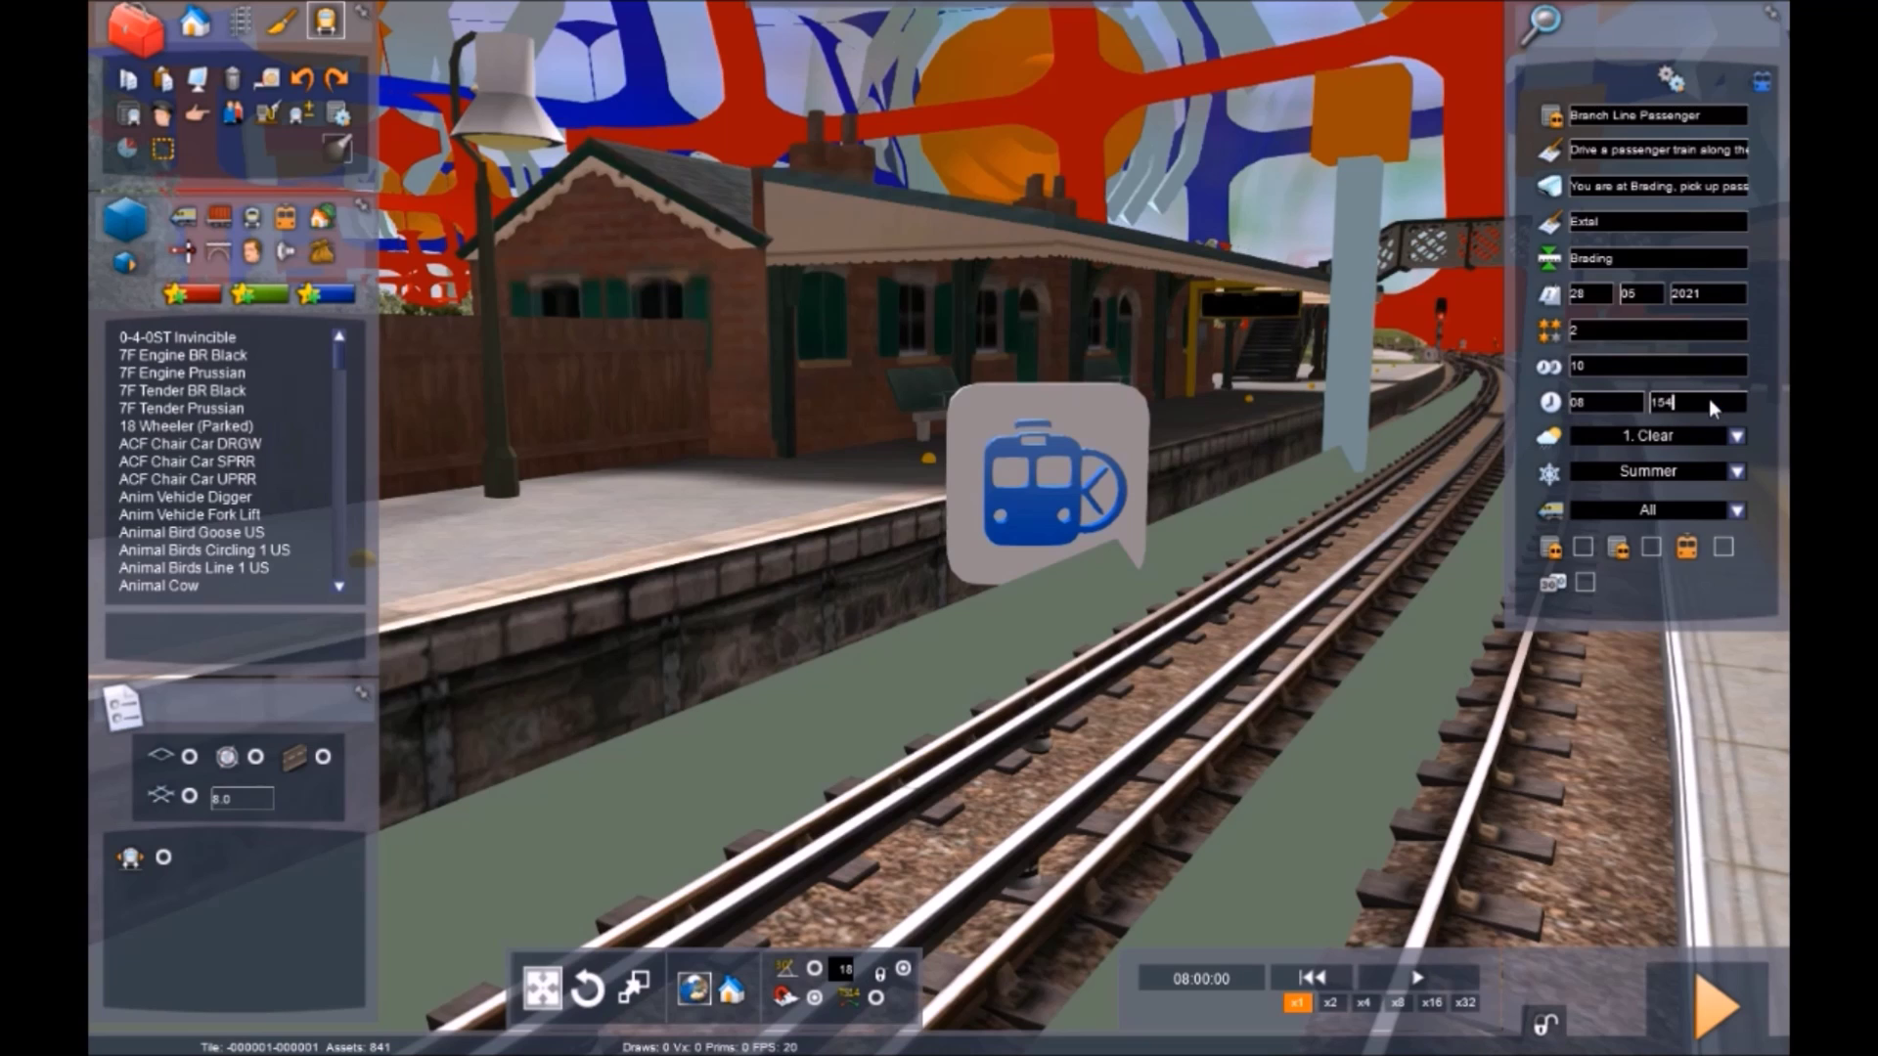
type("14")
Set the scenario weather to 2. Cloudy and the season to Spring
left_click(1737, 436)
left_click(1737, 432)
left_click(1738, 432)
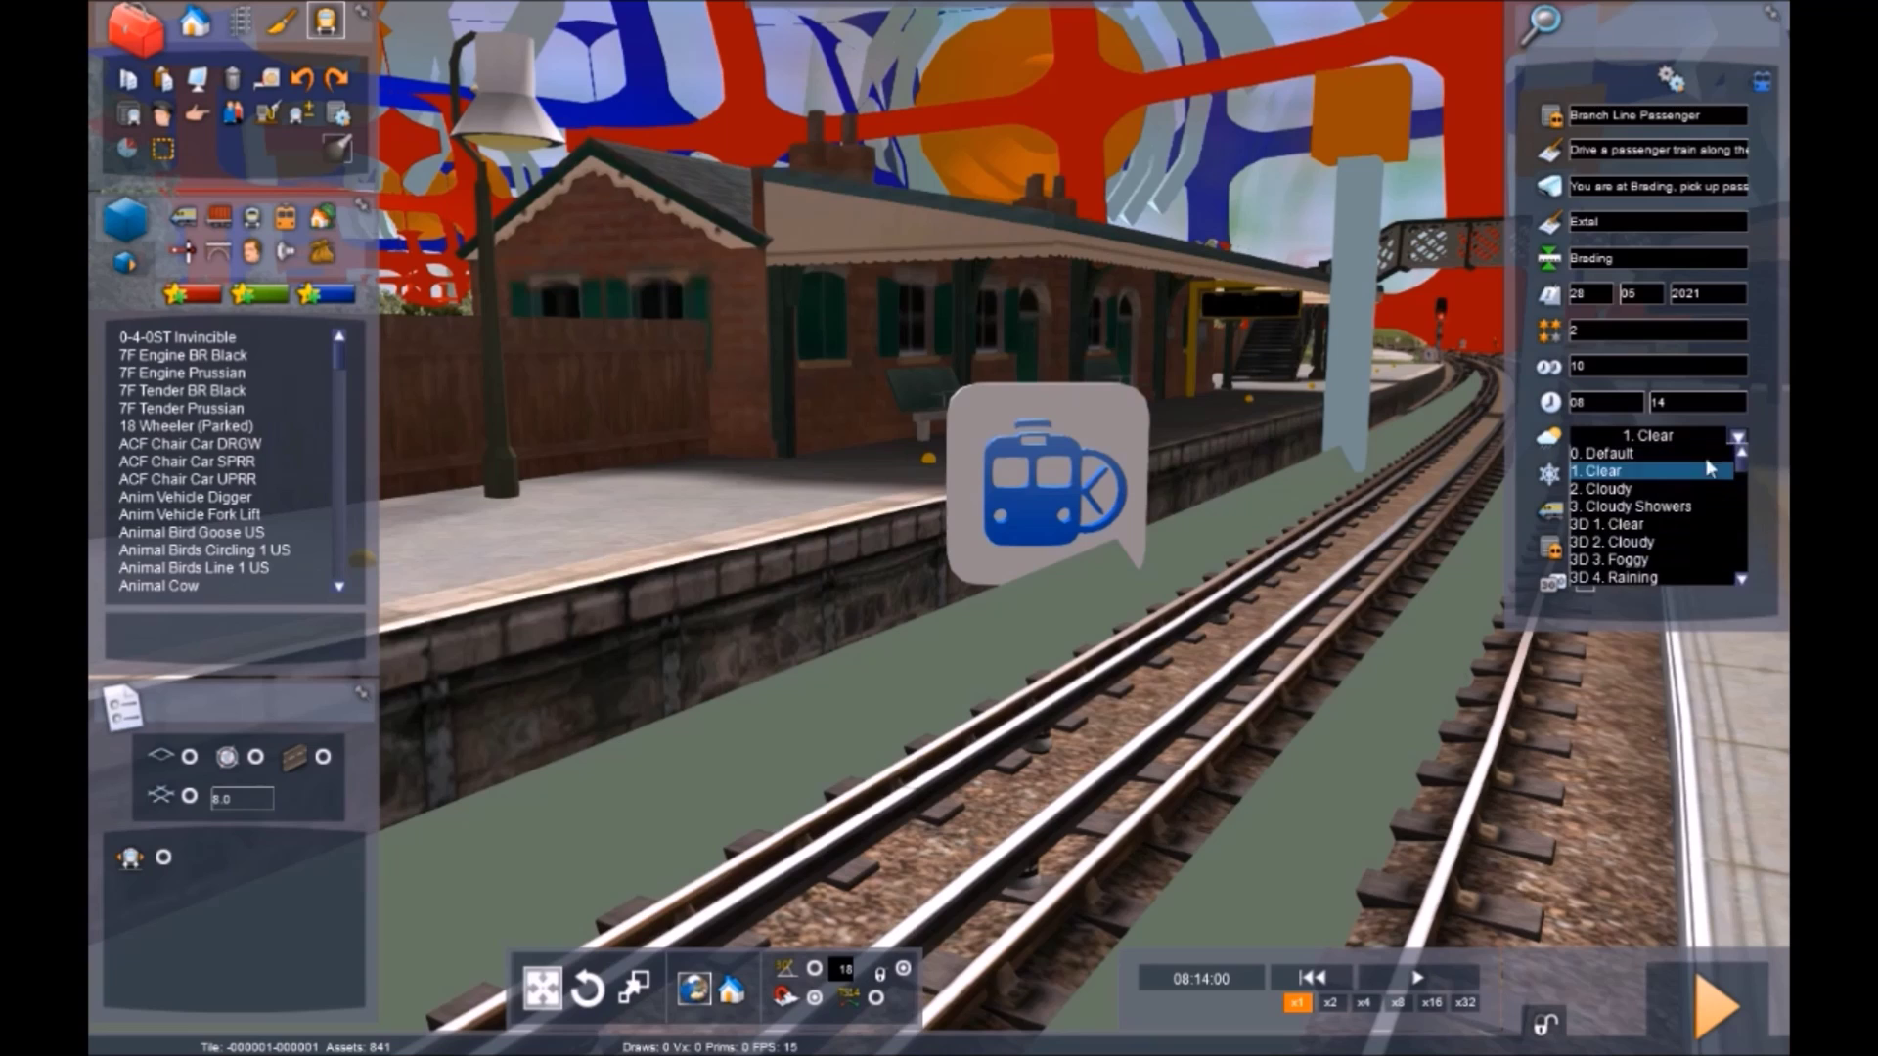
left_click(1668, 487)
left_click(1737, 473)
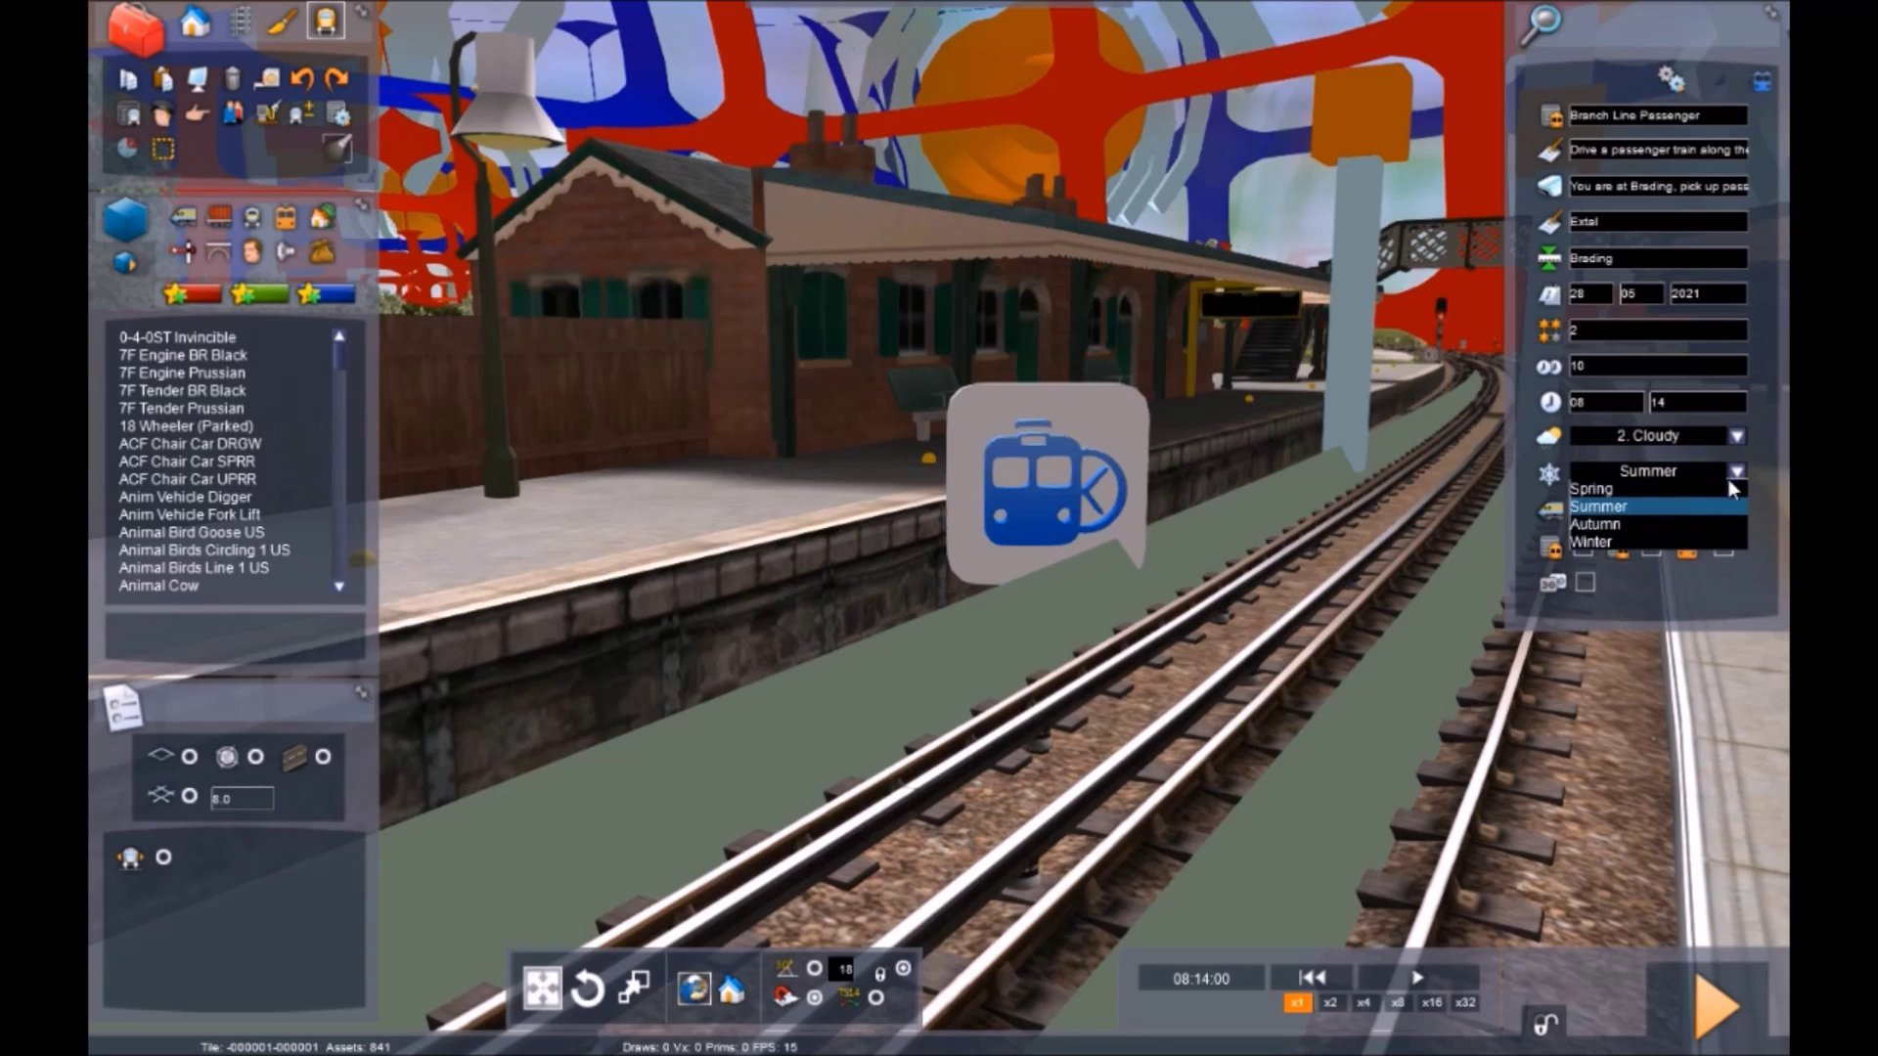
left_click(1629, 491)
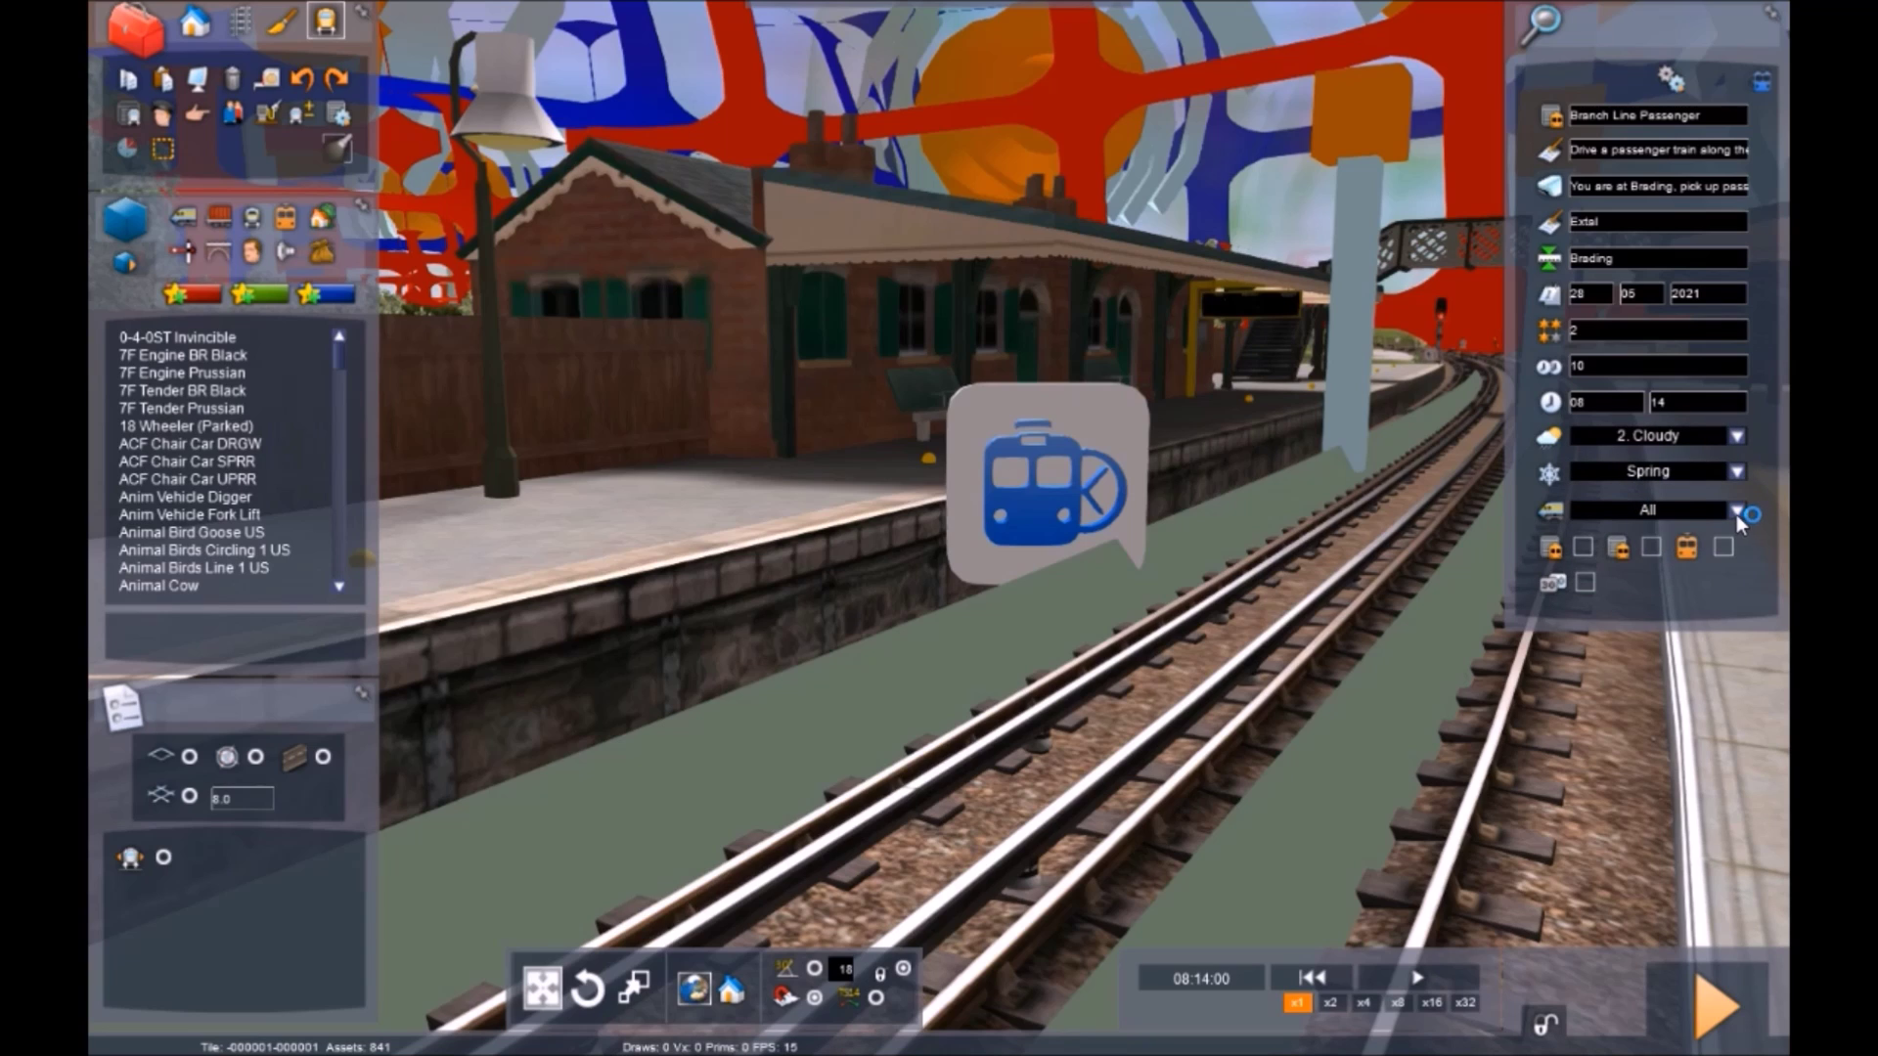
Set the scenario's engine type to Electric and leave the scenario marker
left_click(1736, 513)
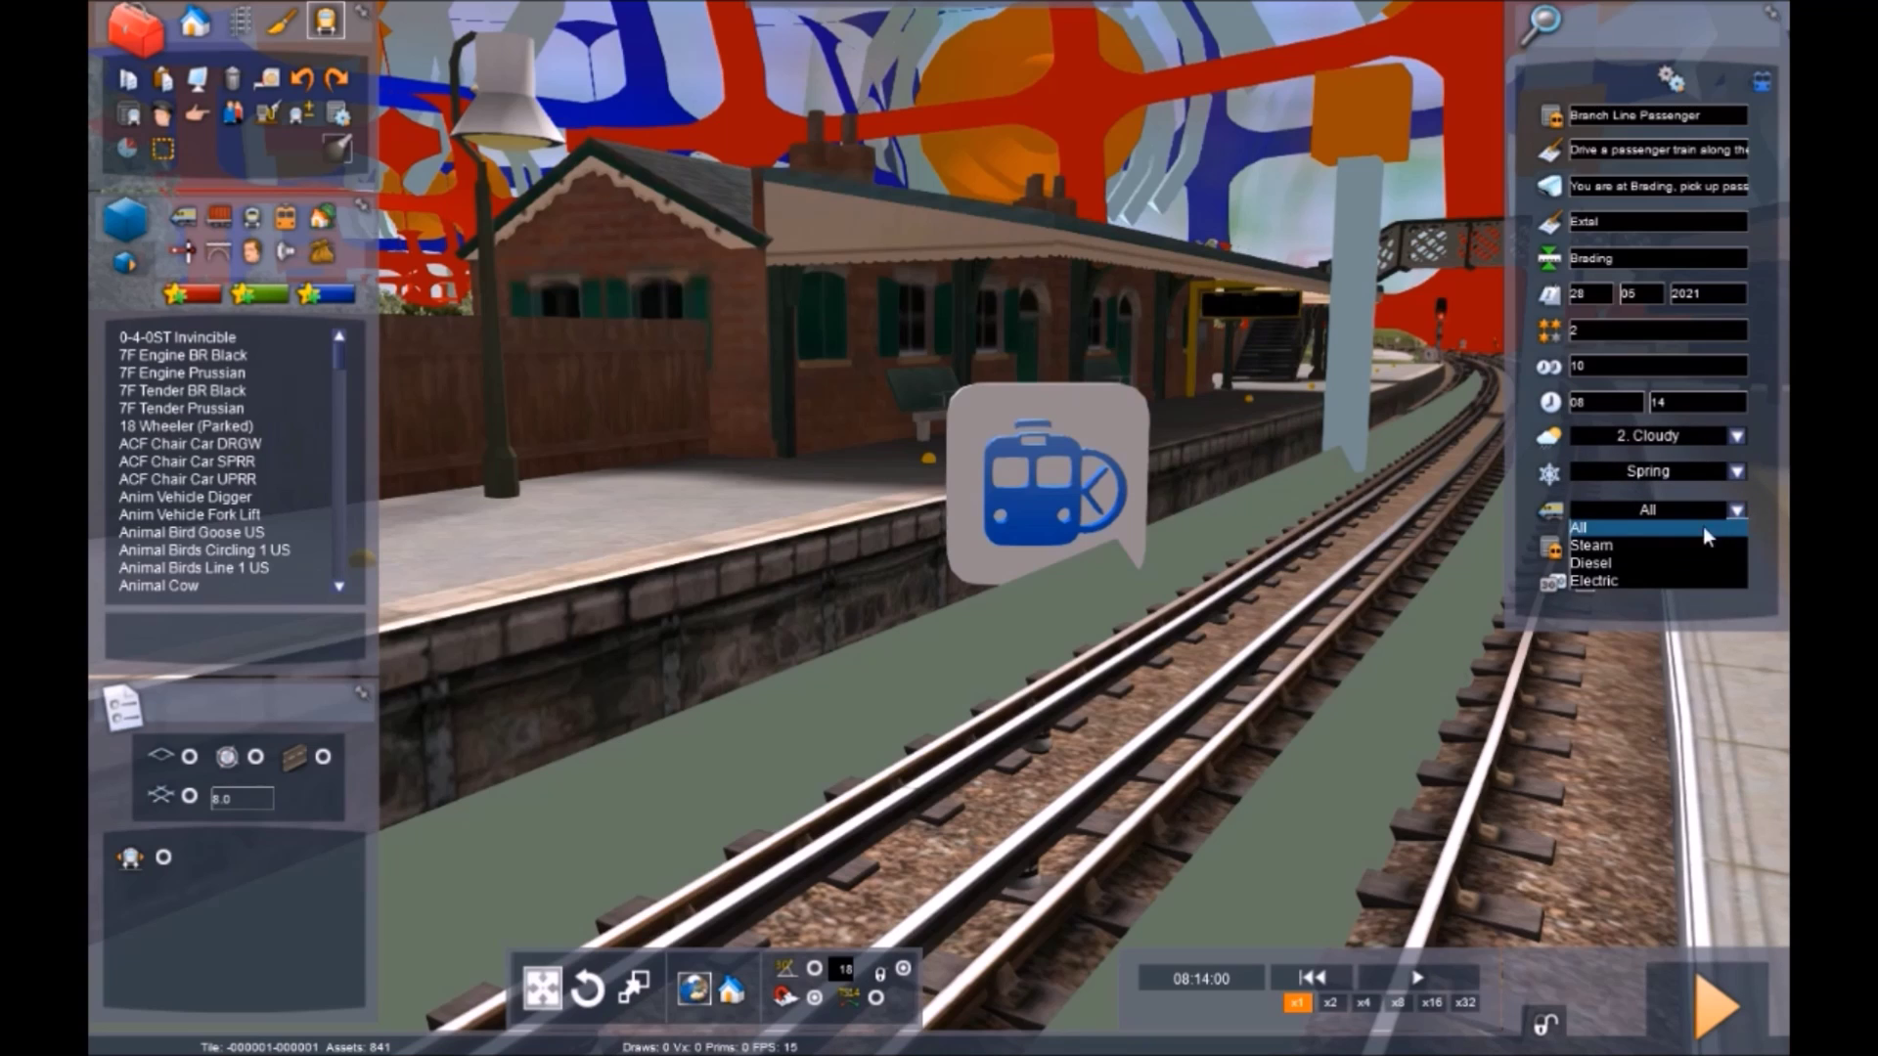
left_click(1675, 581)
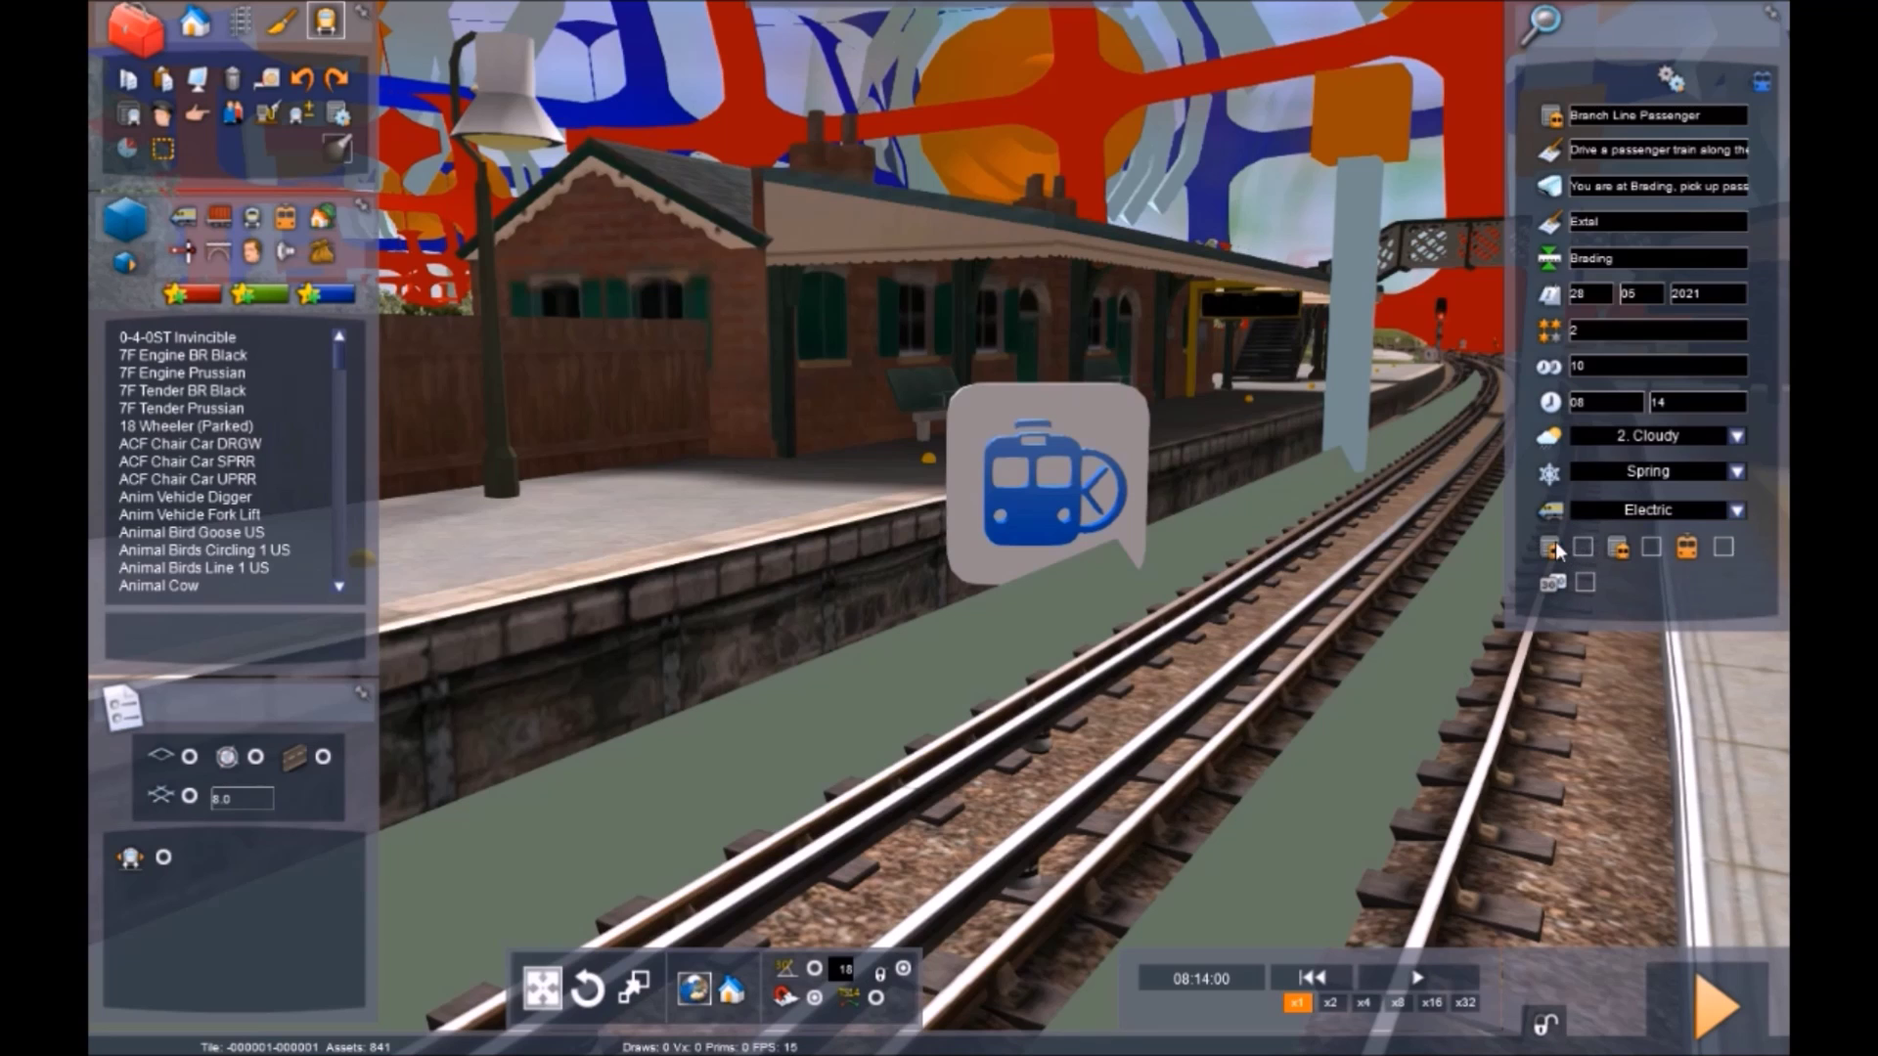
left_click(1651, 548)
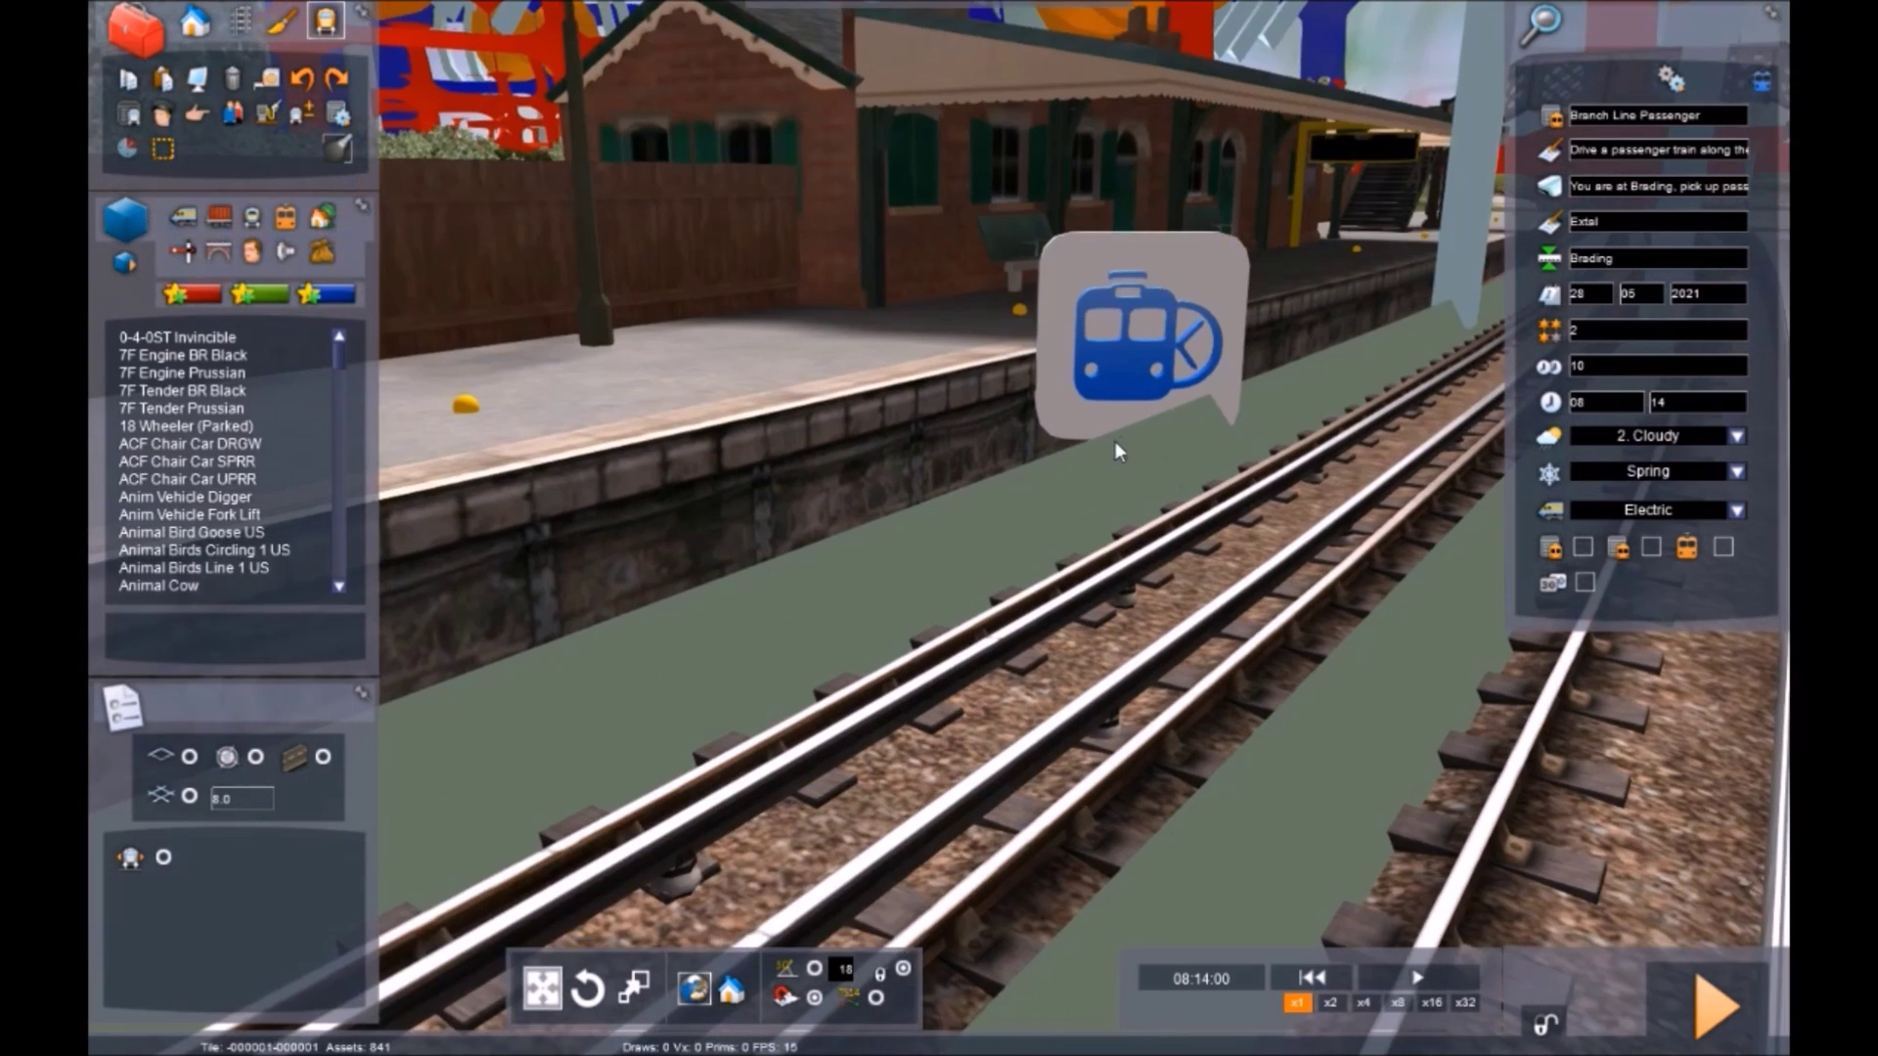
left_click(1115, 438)
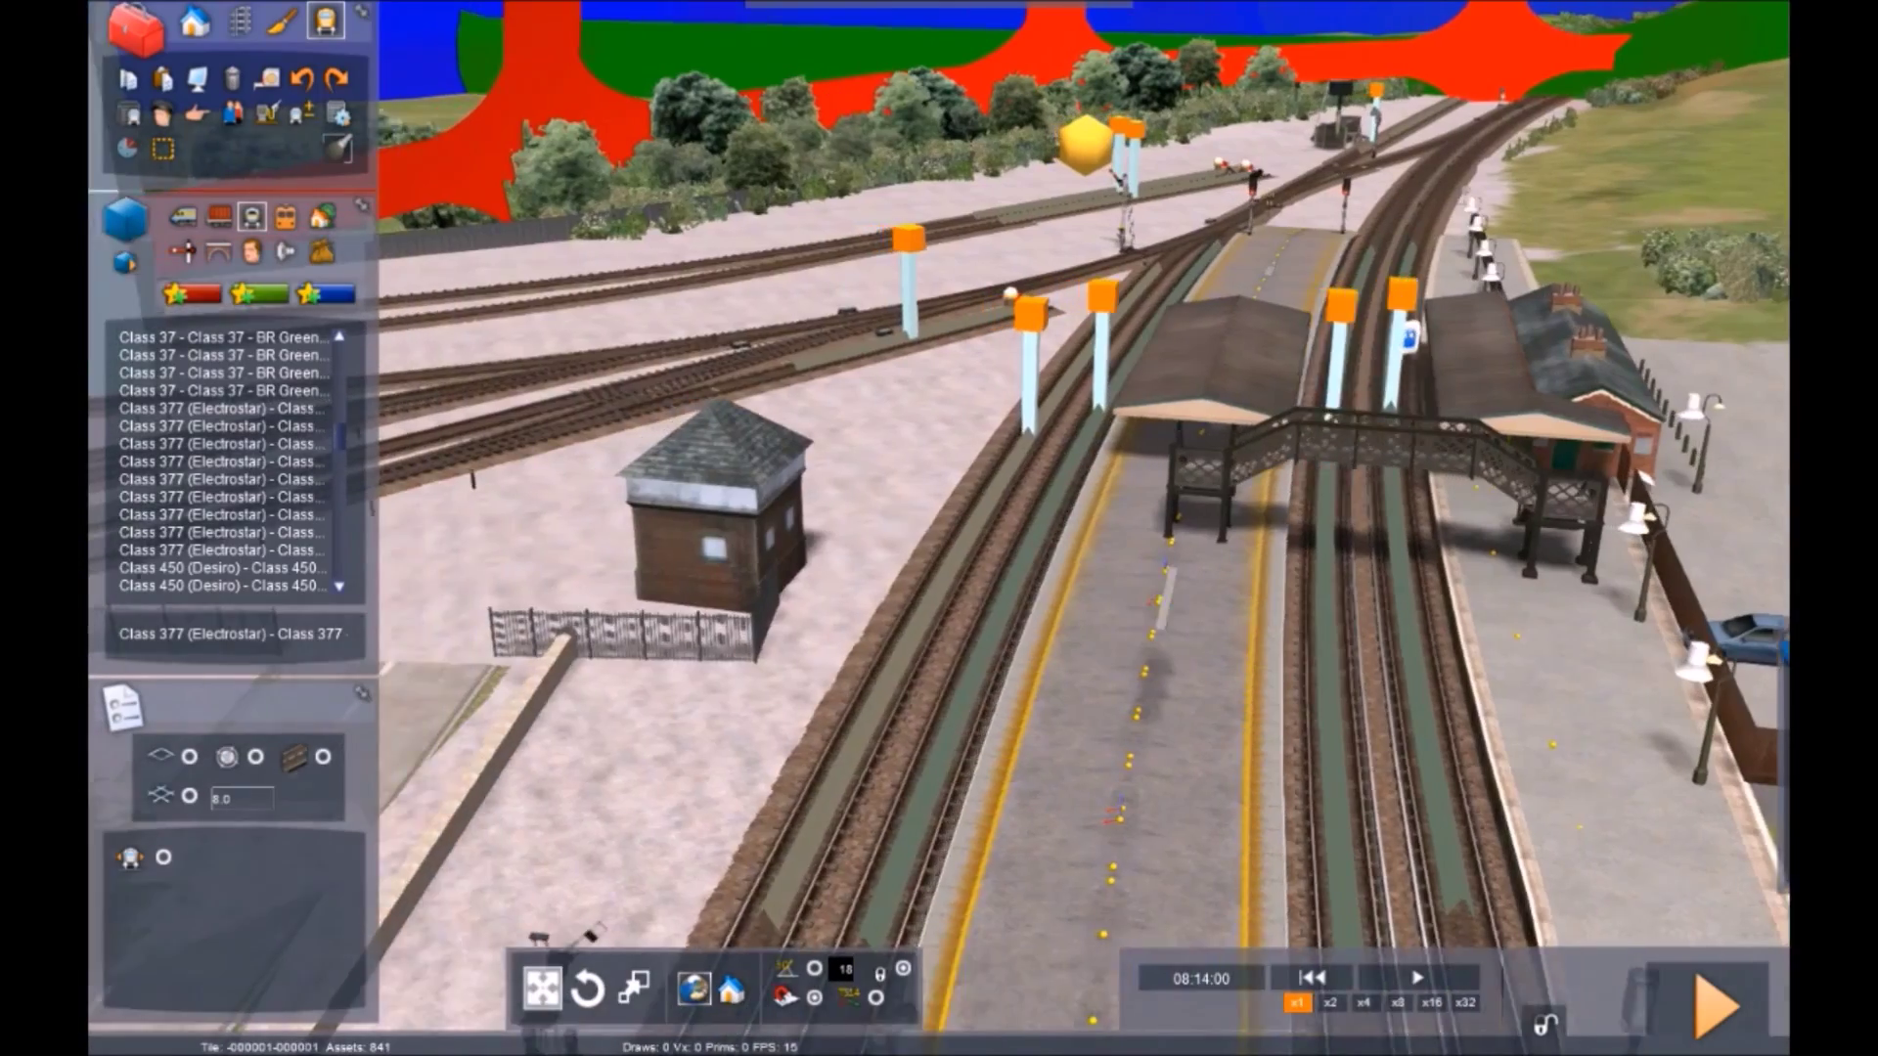
Browse the preset consists and the individual engines for a suitable electric train to place at the station
right_click_drag(626, 323, 232, 305)
key("Left")
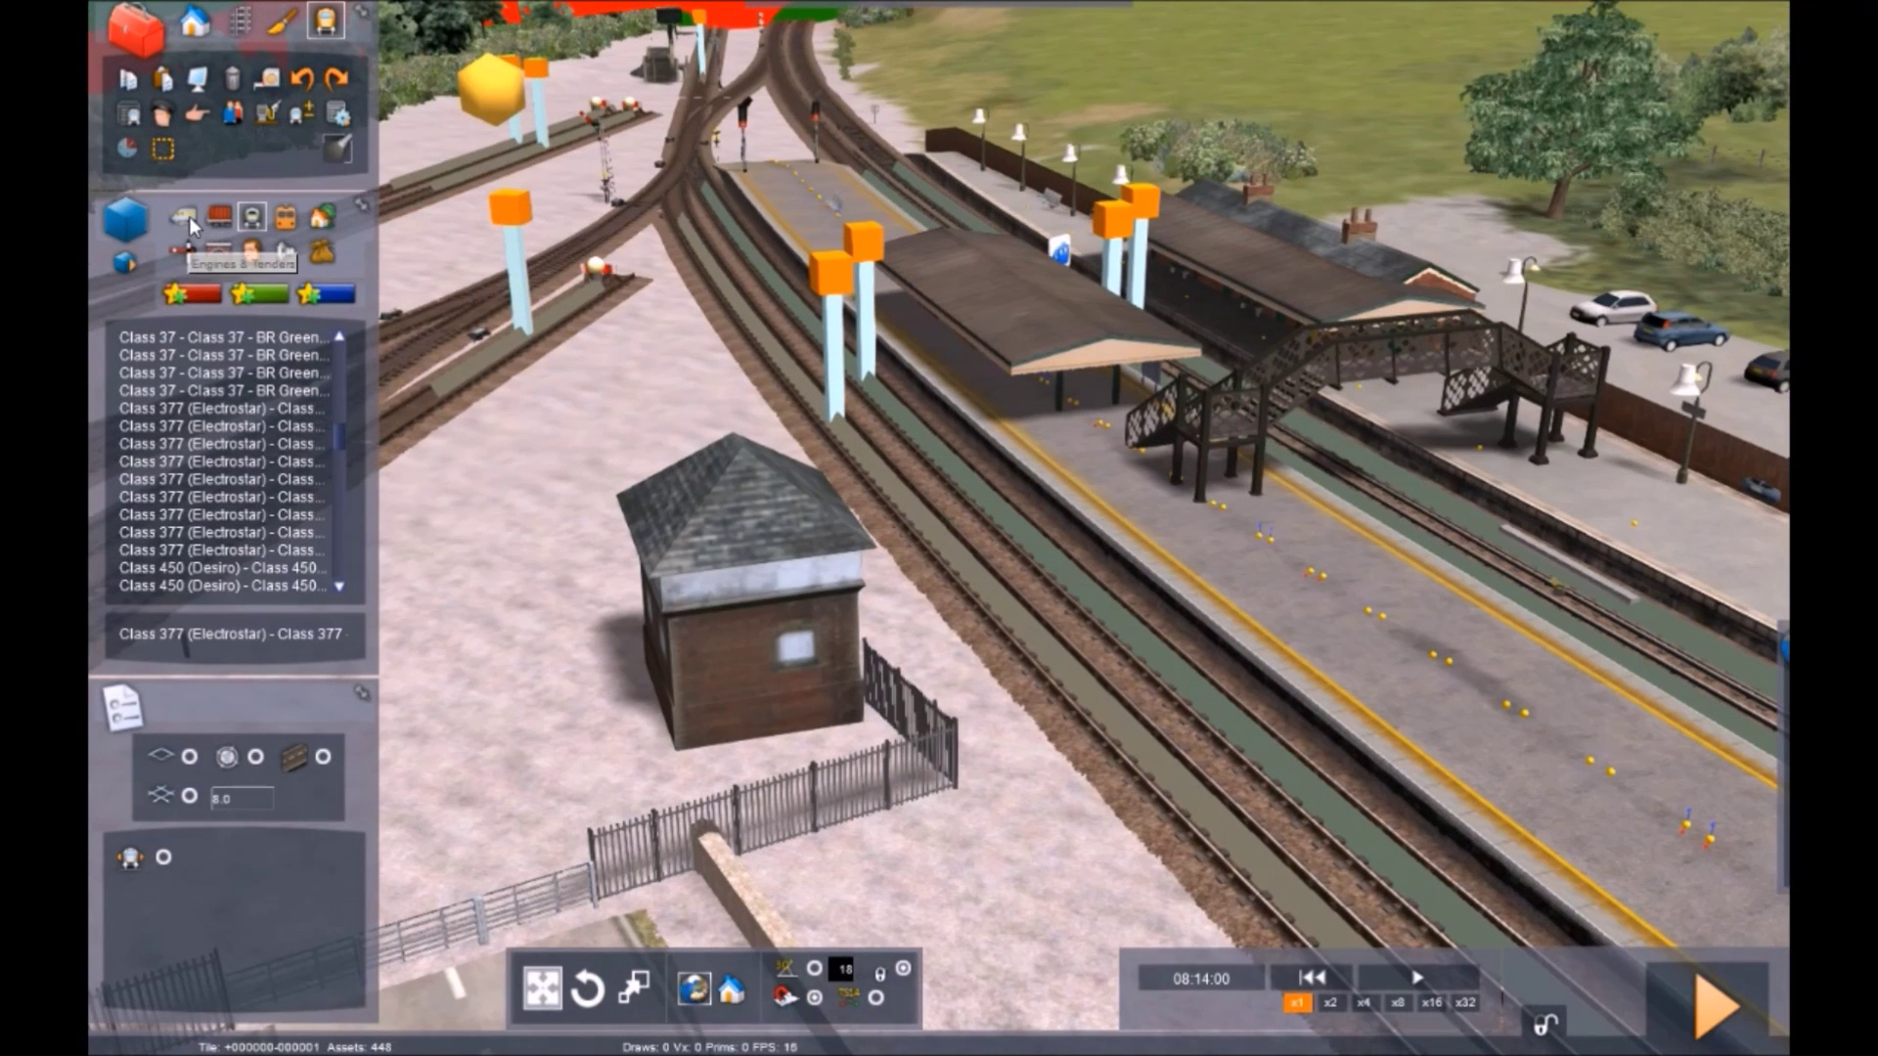
left_click(190, 217)
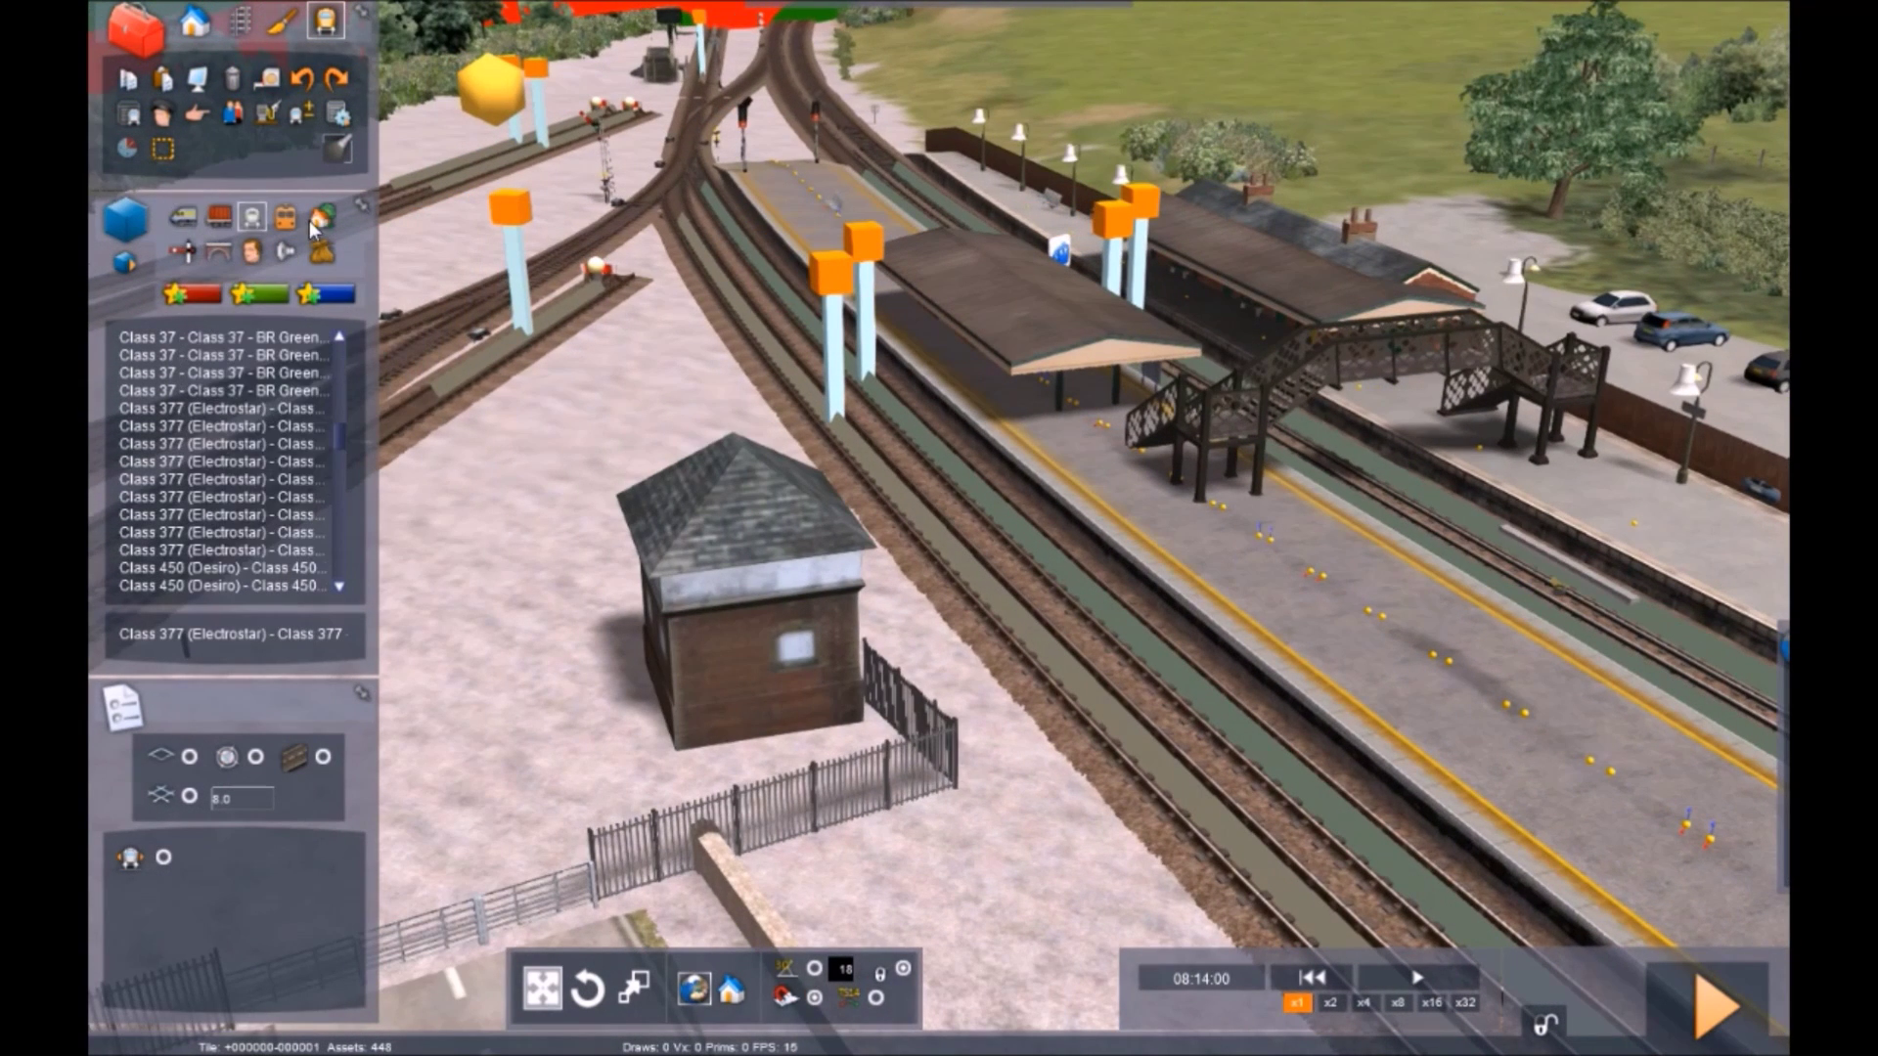
left_click(252, 216)
scroll(249, 489, "down", 10)
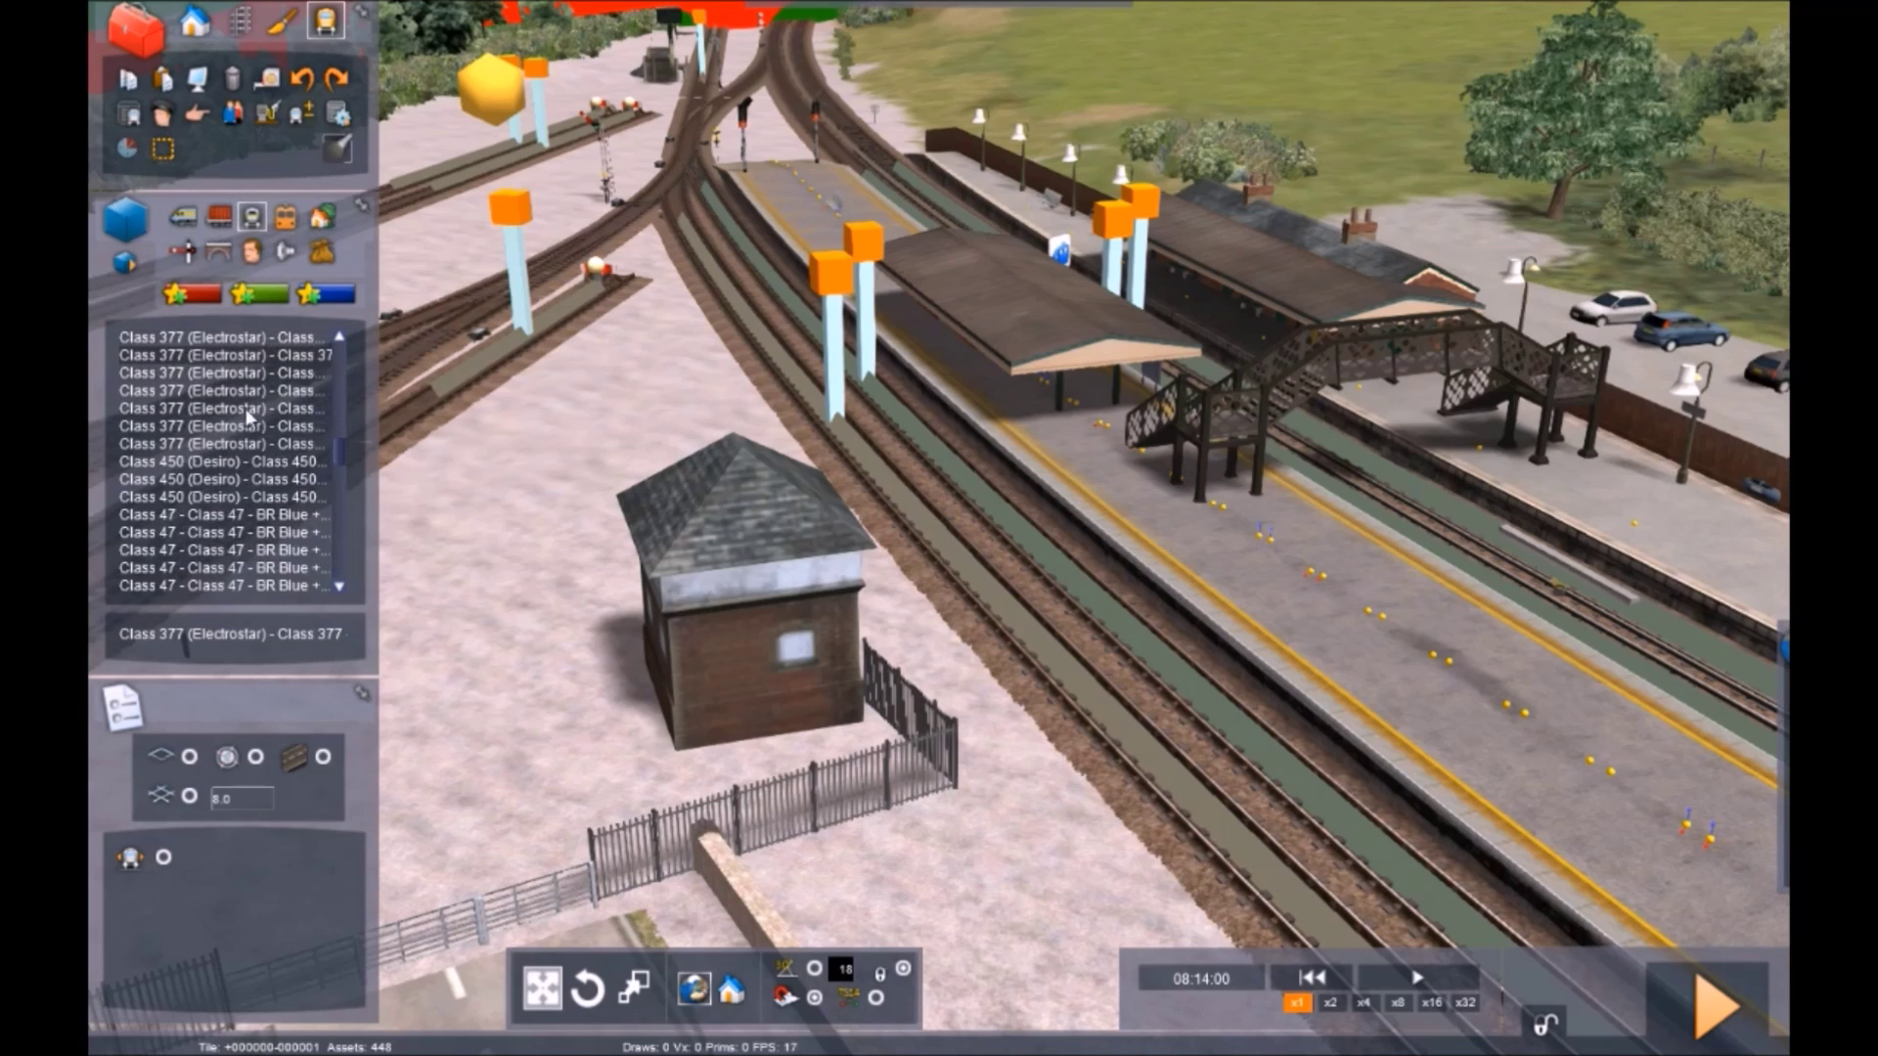
scroll(248, 497, "down", 4)
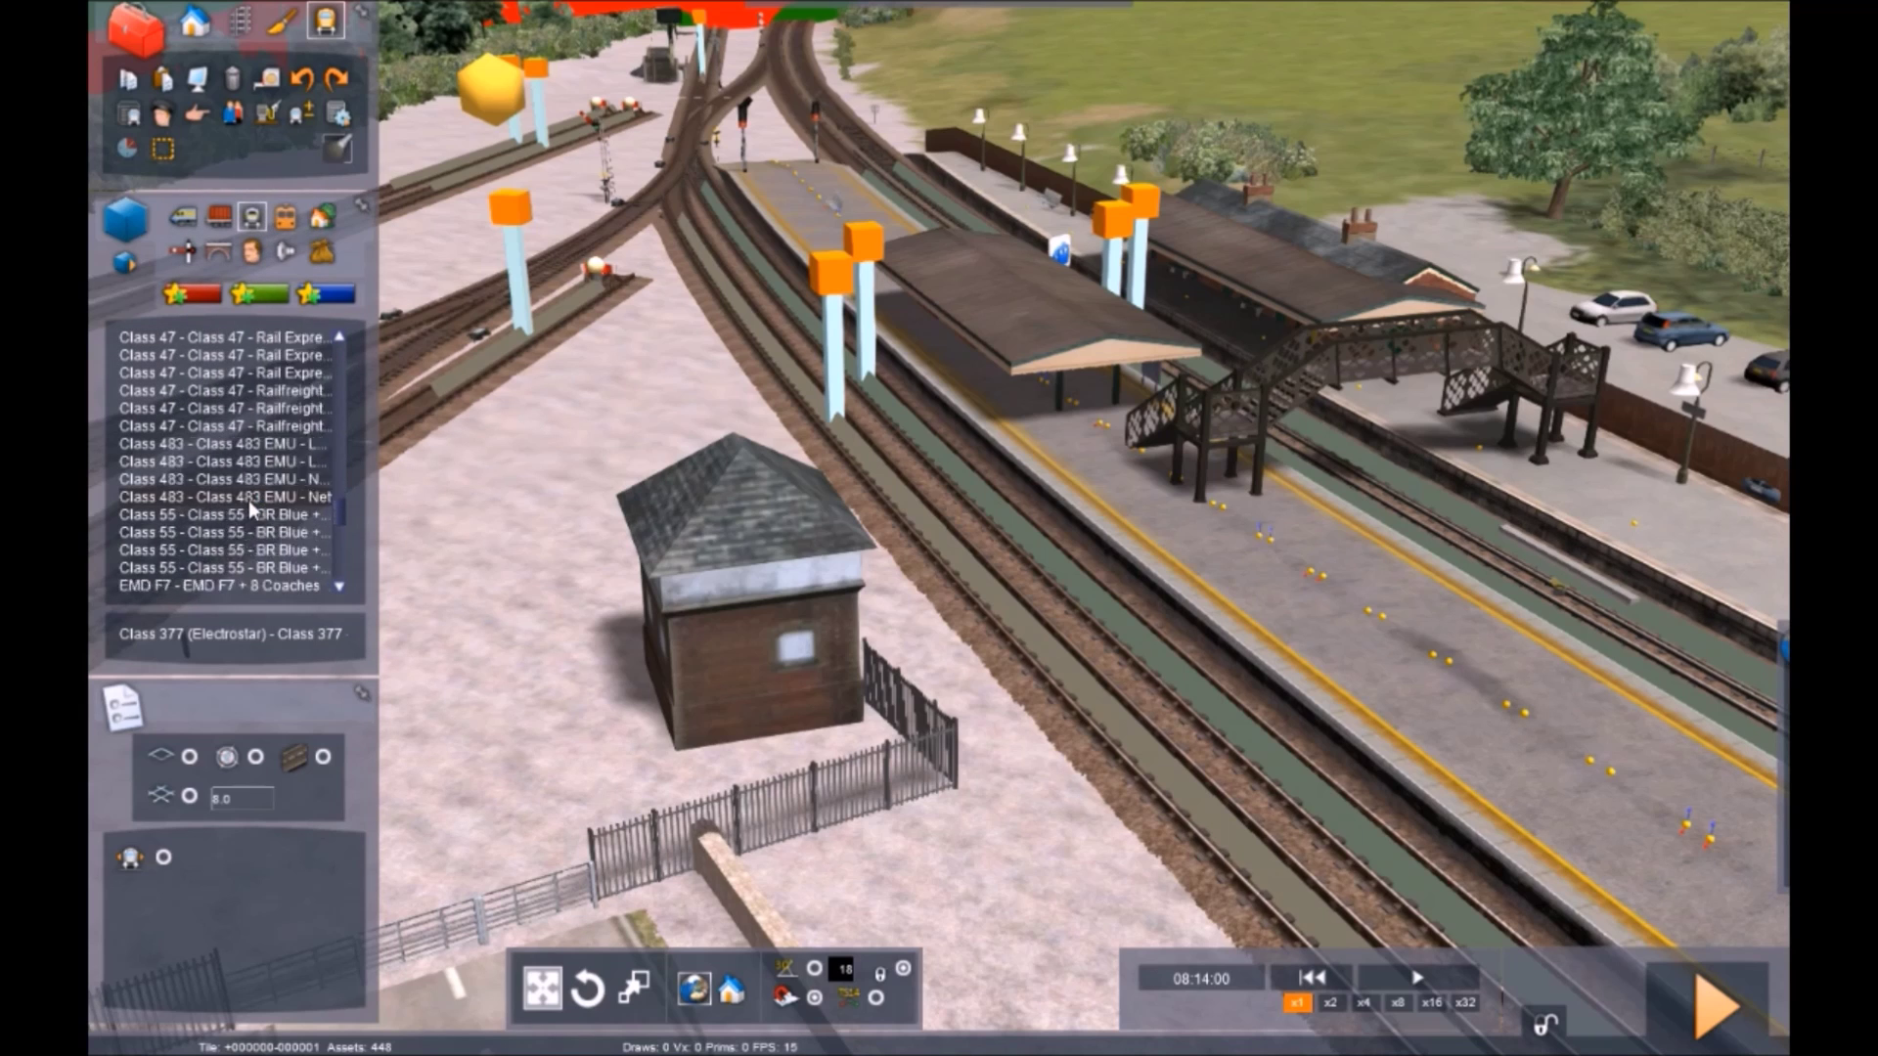
key("Up")
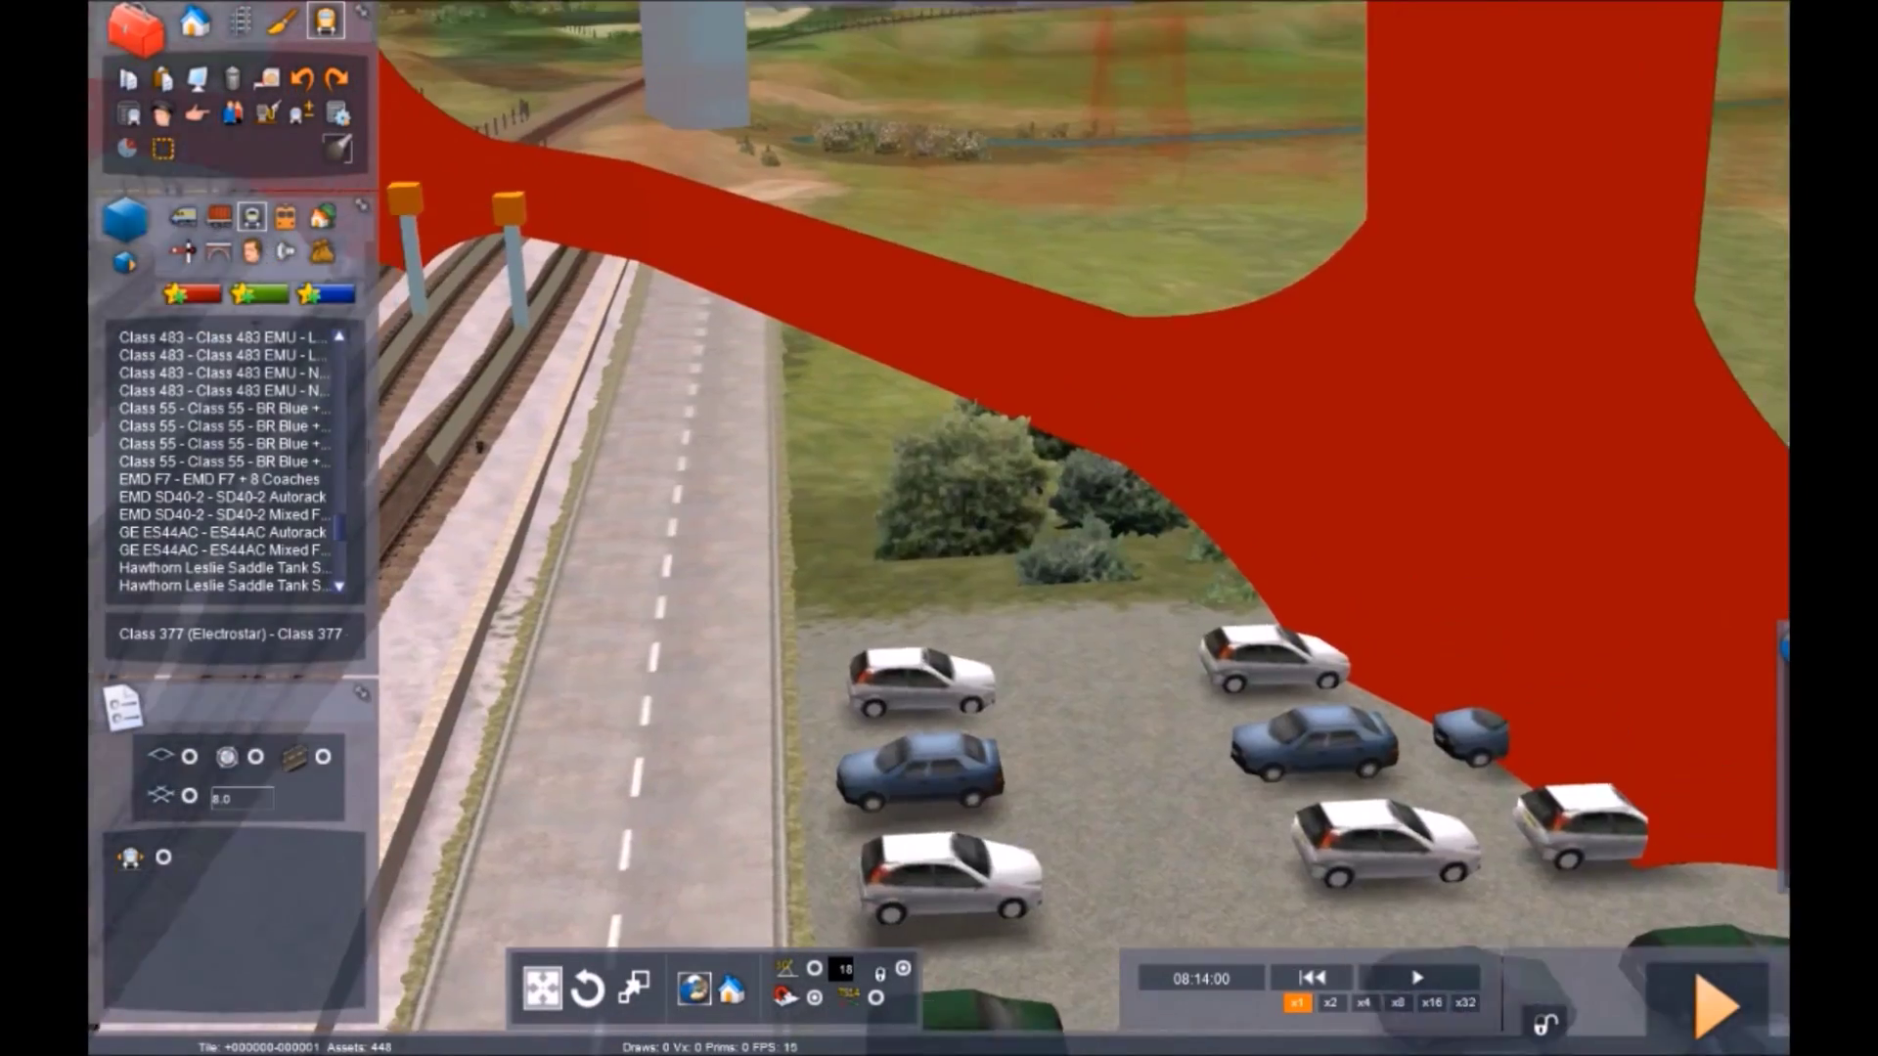
right_click_drag(802, 254, 778, 197)
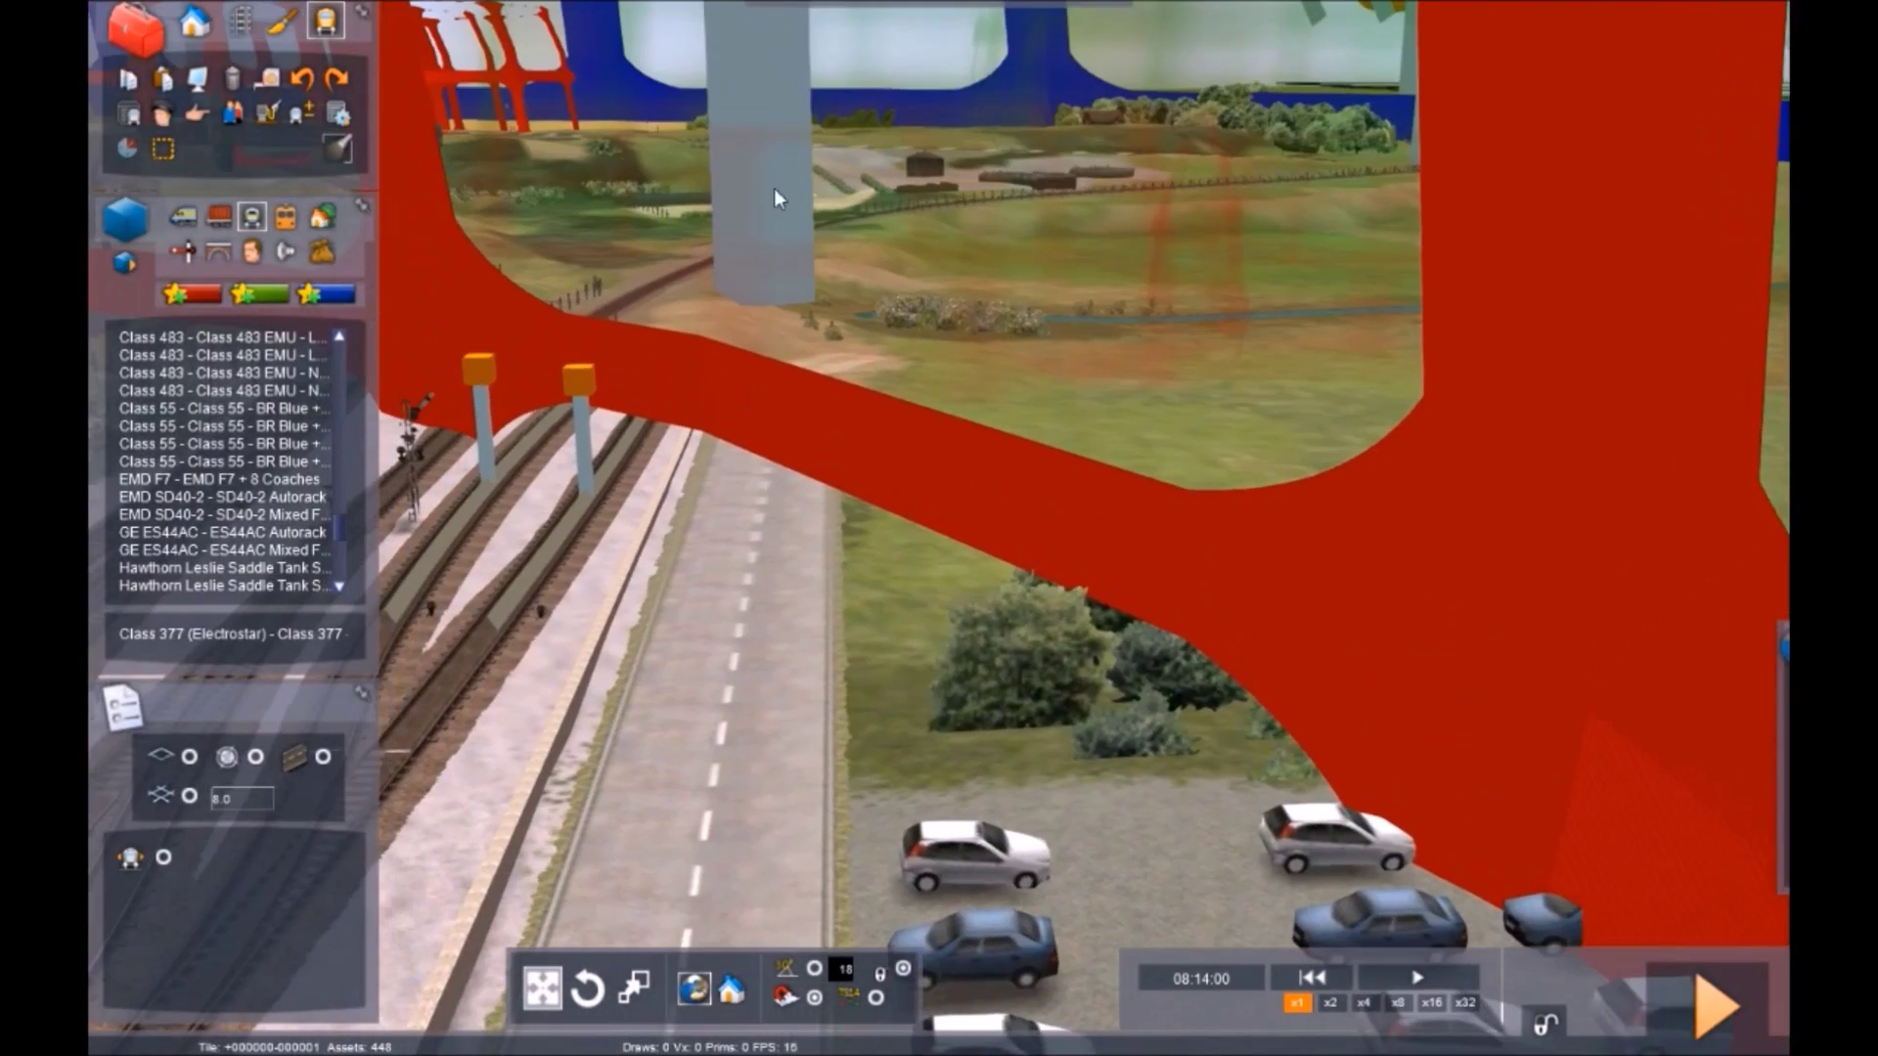
right_click_drag(1371, 307, 587, 328)
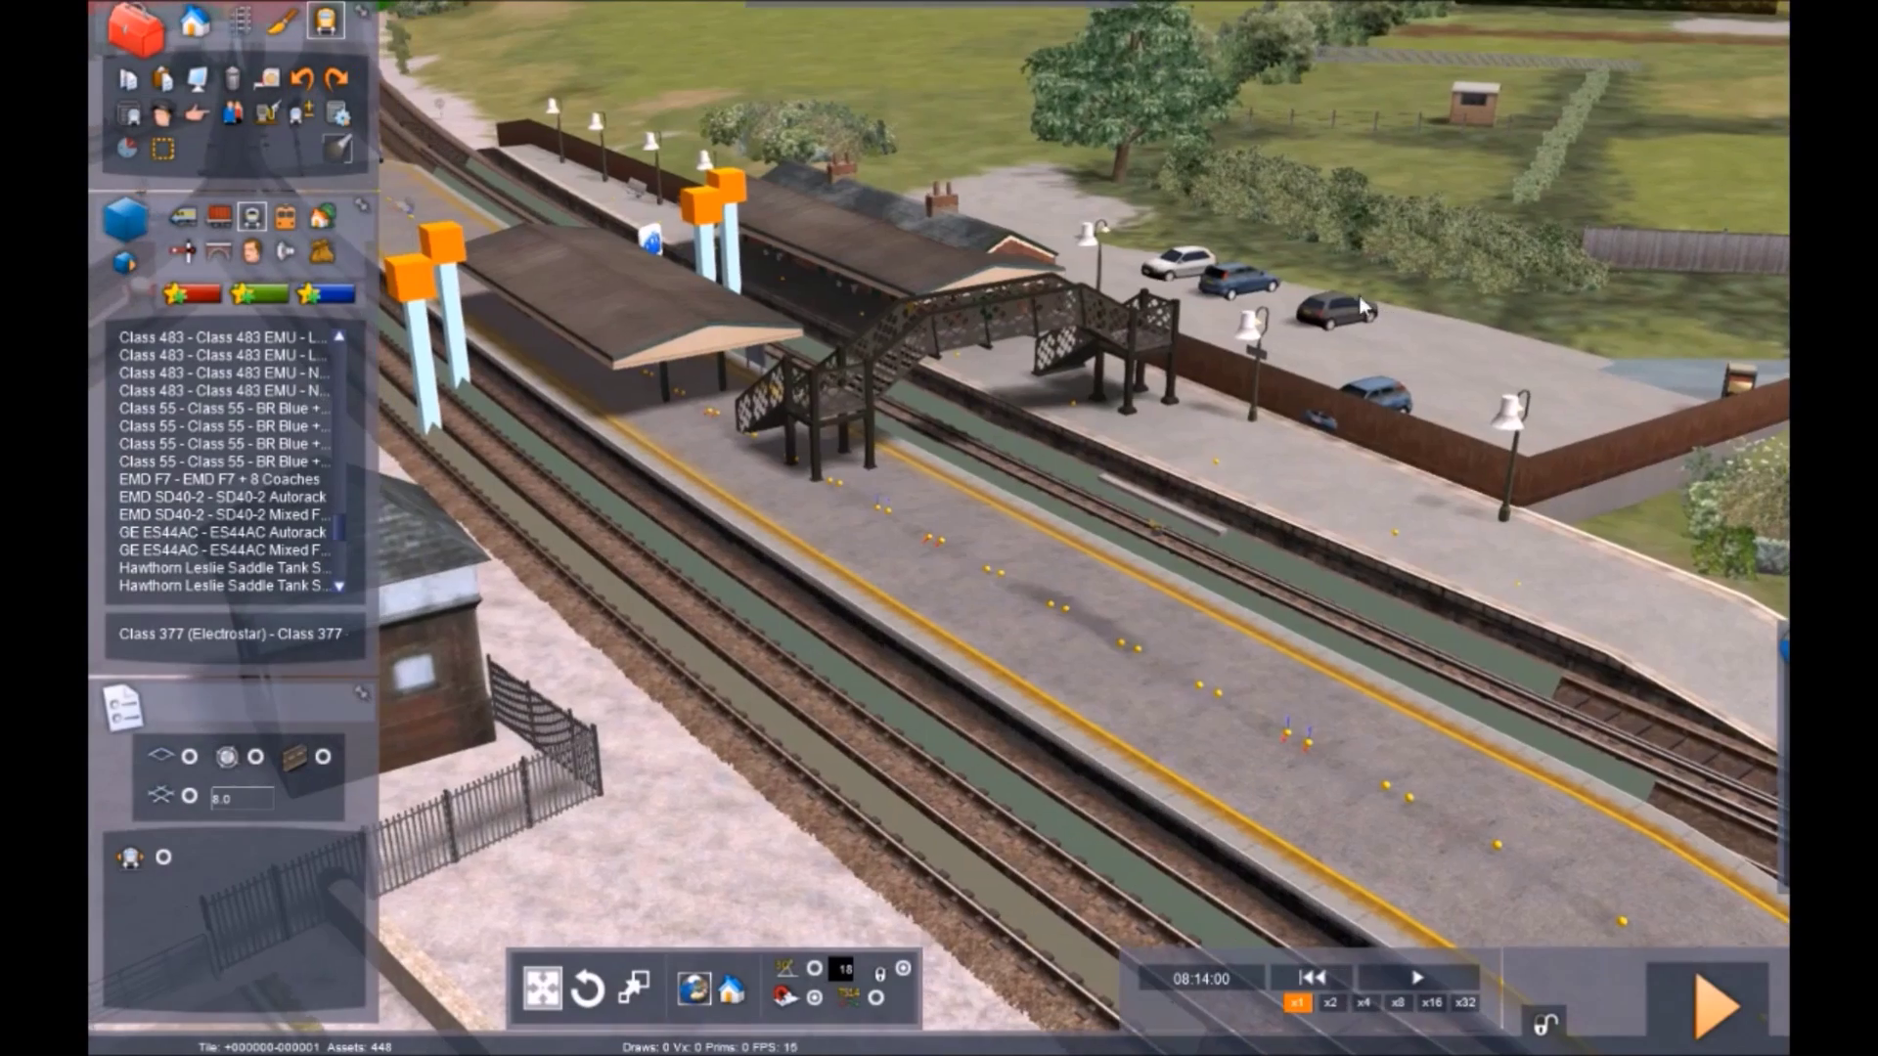
scroll(243, 497, "down", 3)
scroll(243, 497, "down", 12)
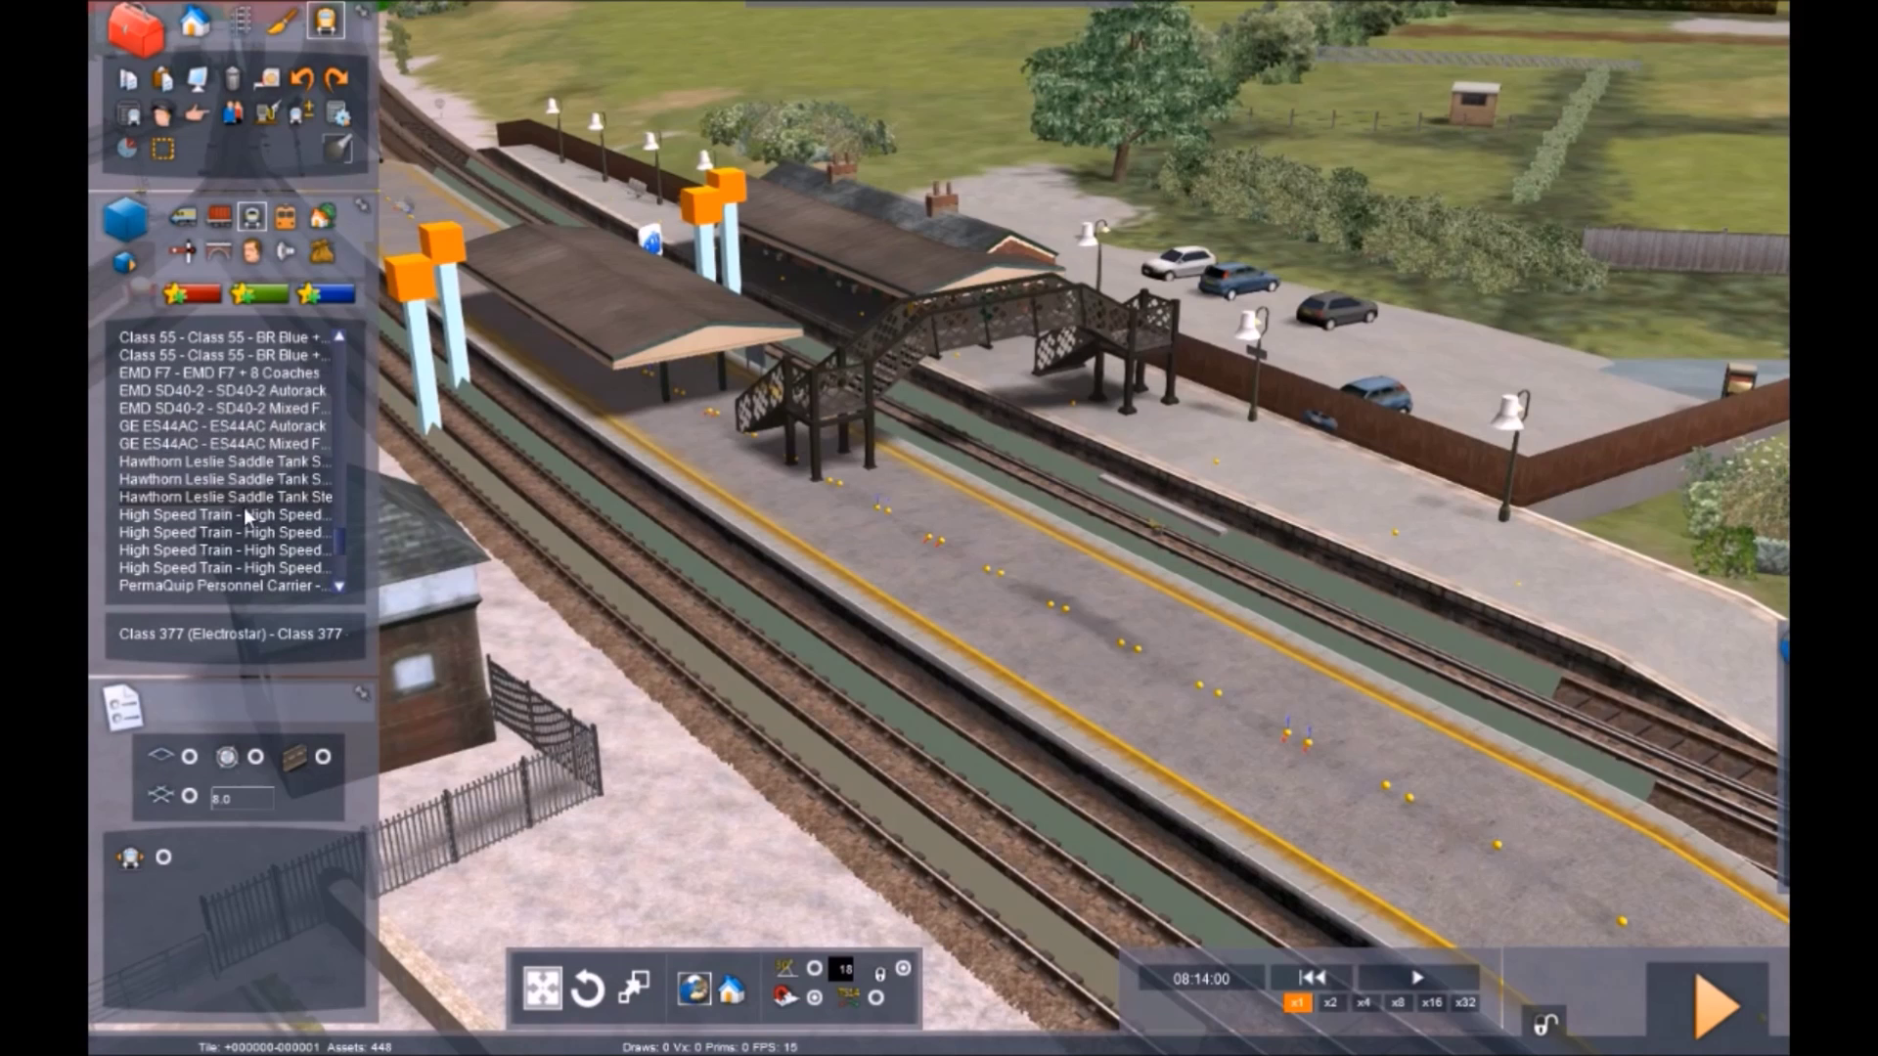
left_click(183, 216)
scroll(244, 593, "down", 20)
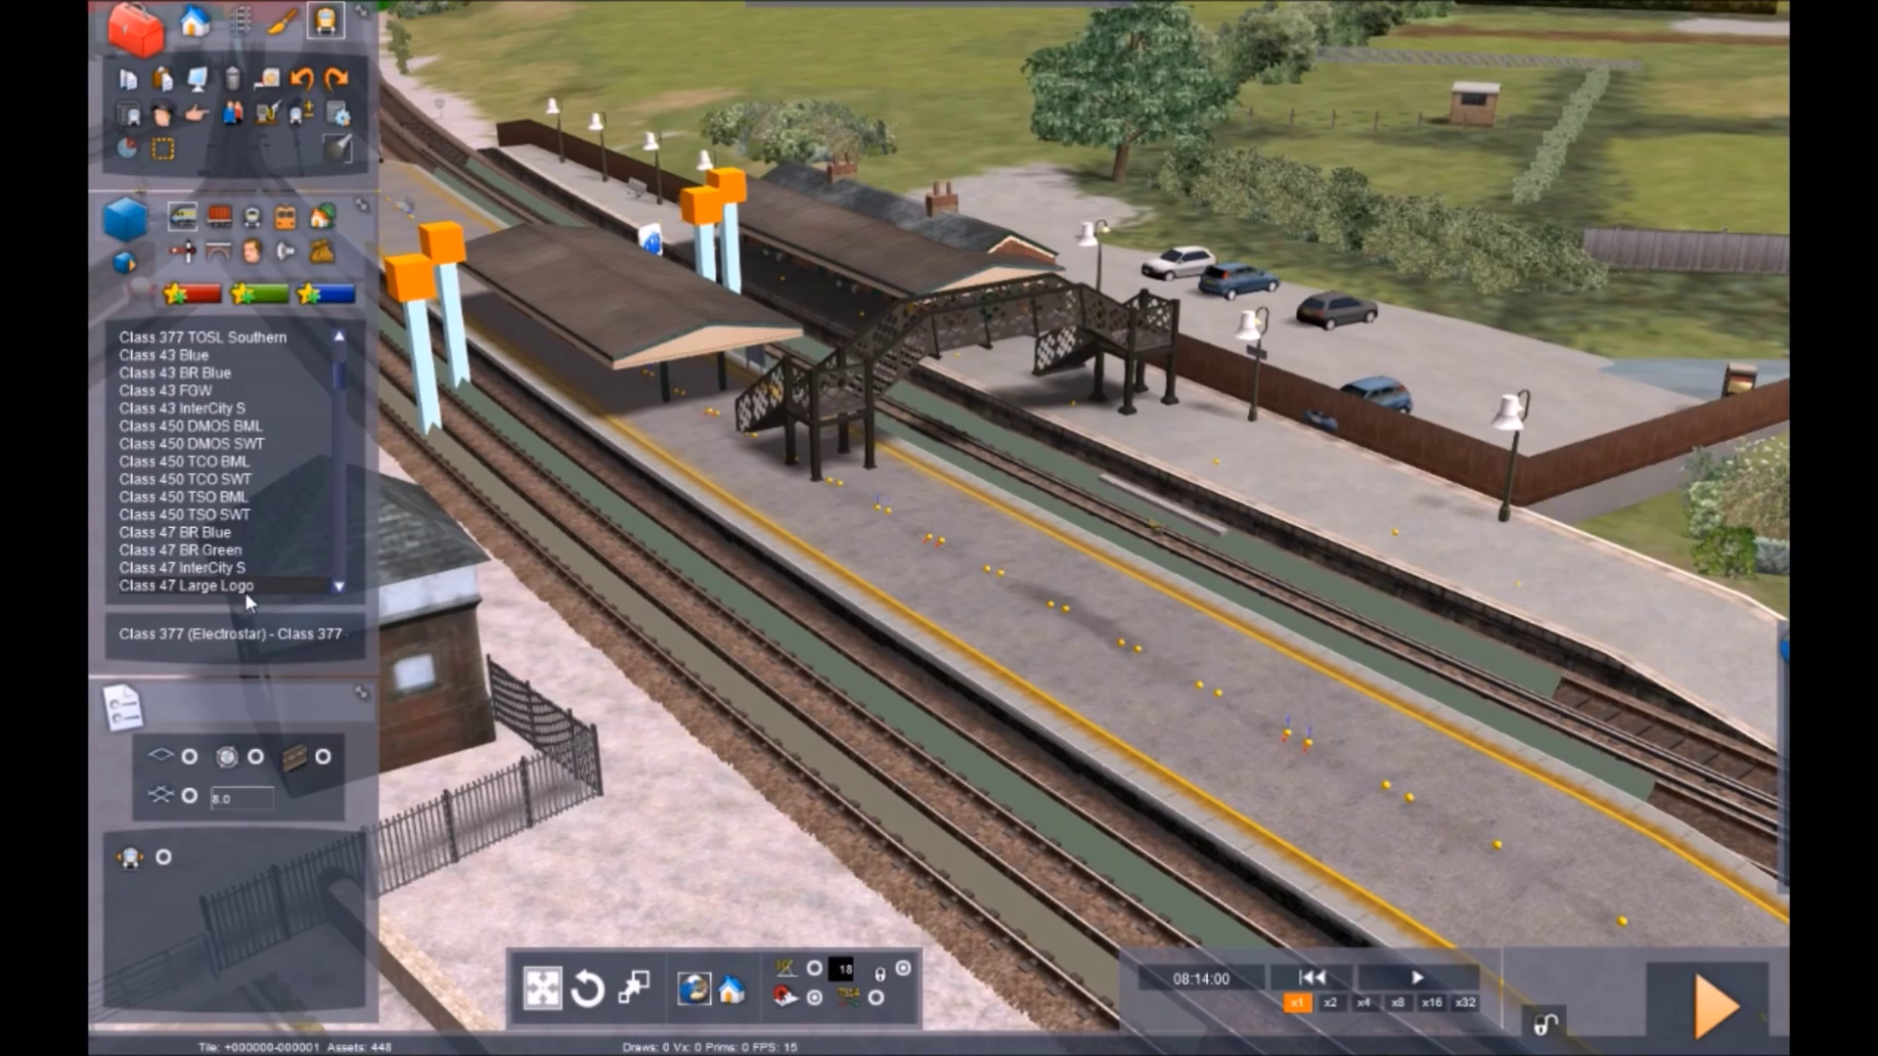
scroll(338, 403, "down", 15)
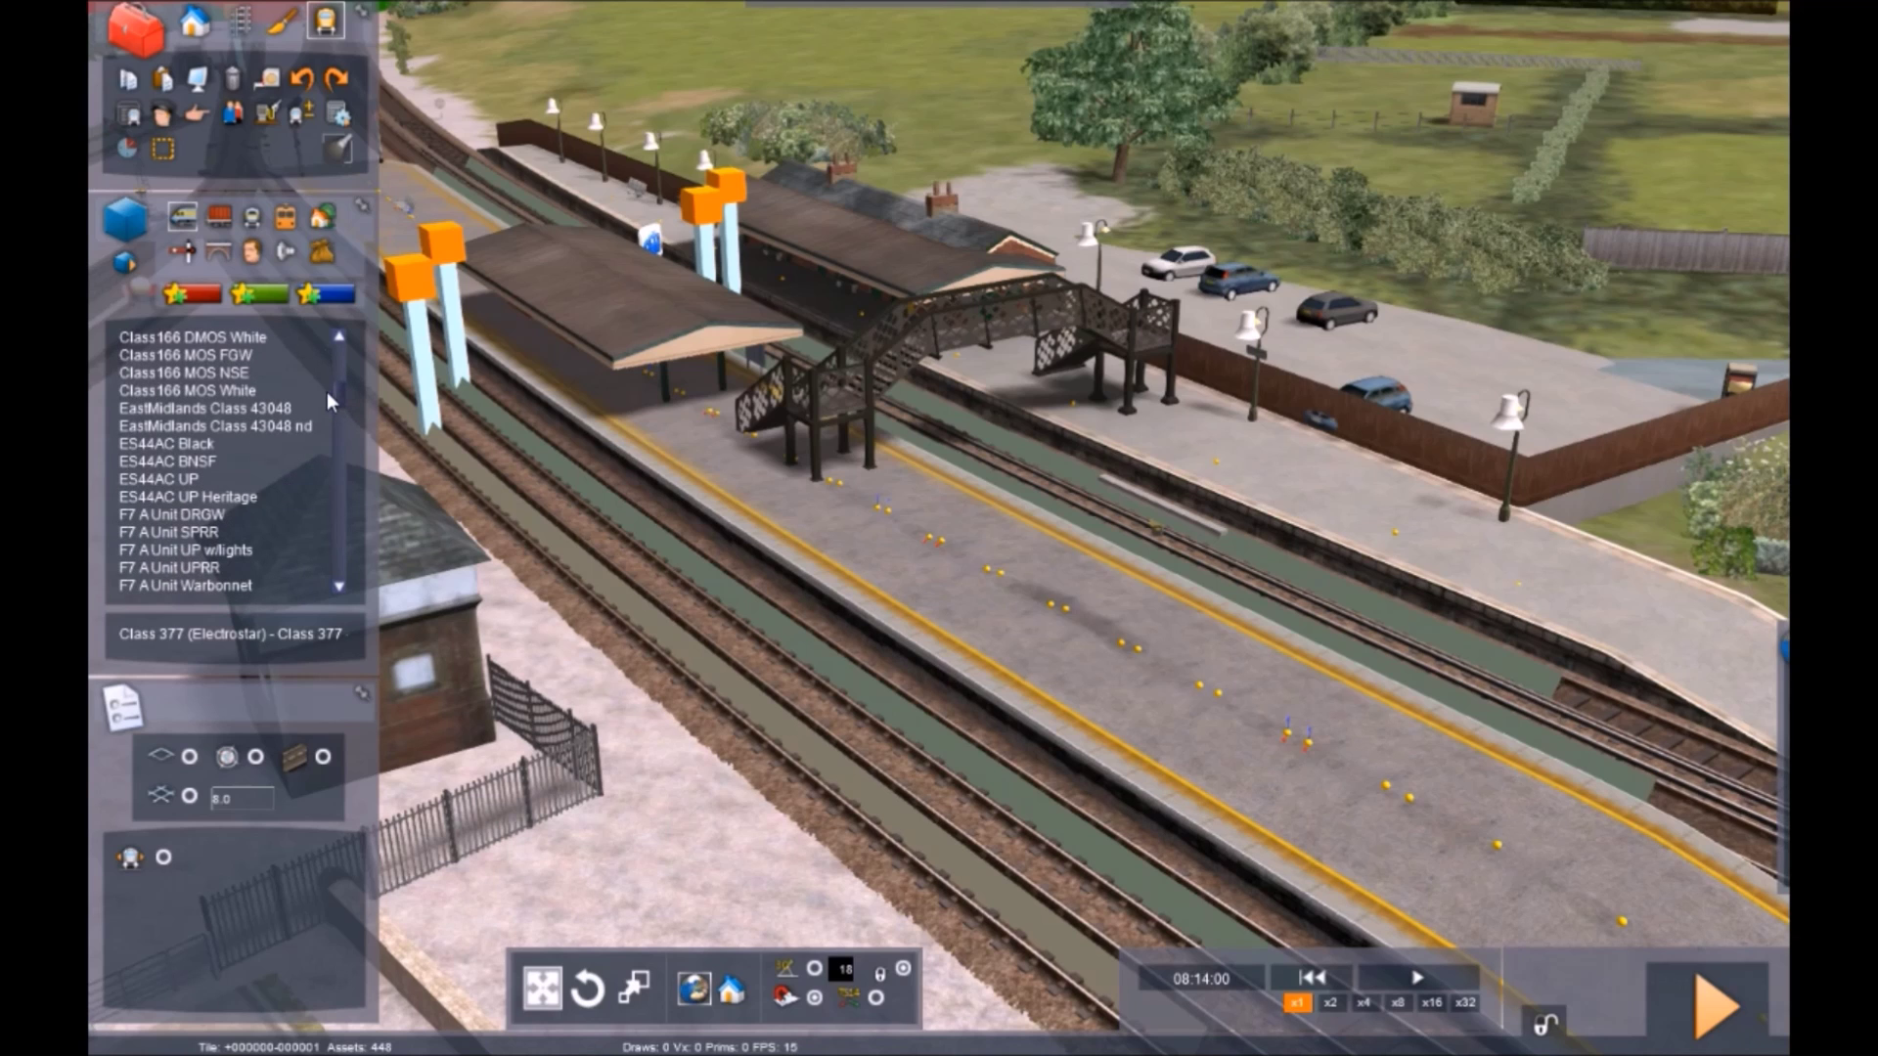
left_click_drag(347, 405, 335, 606)
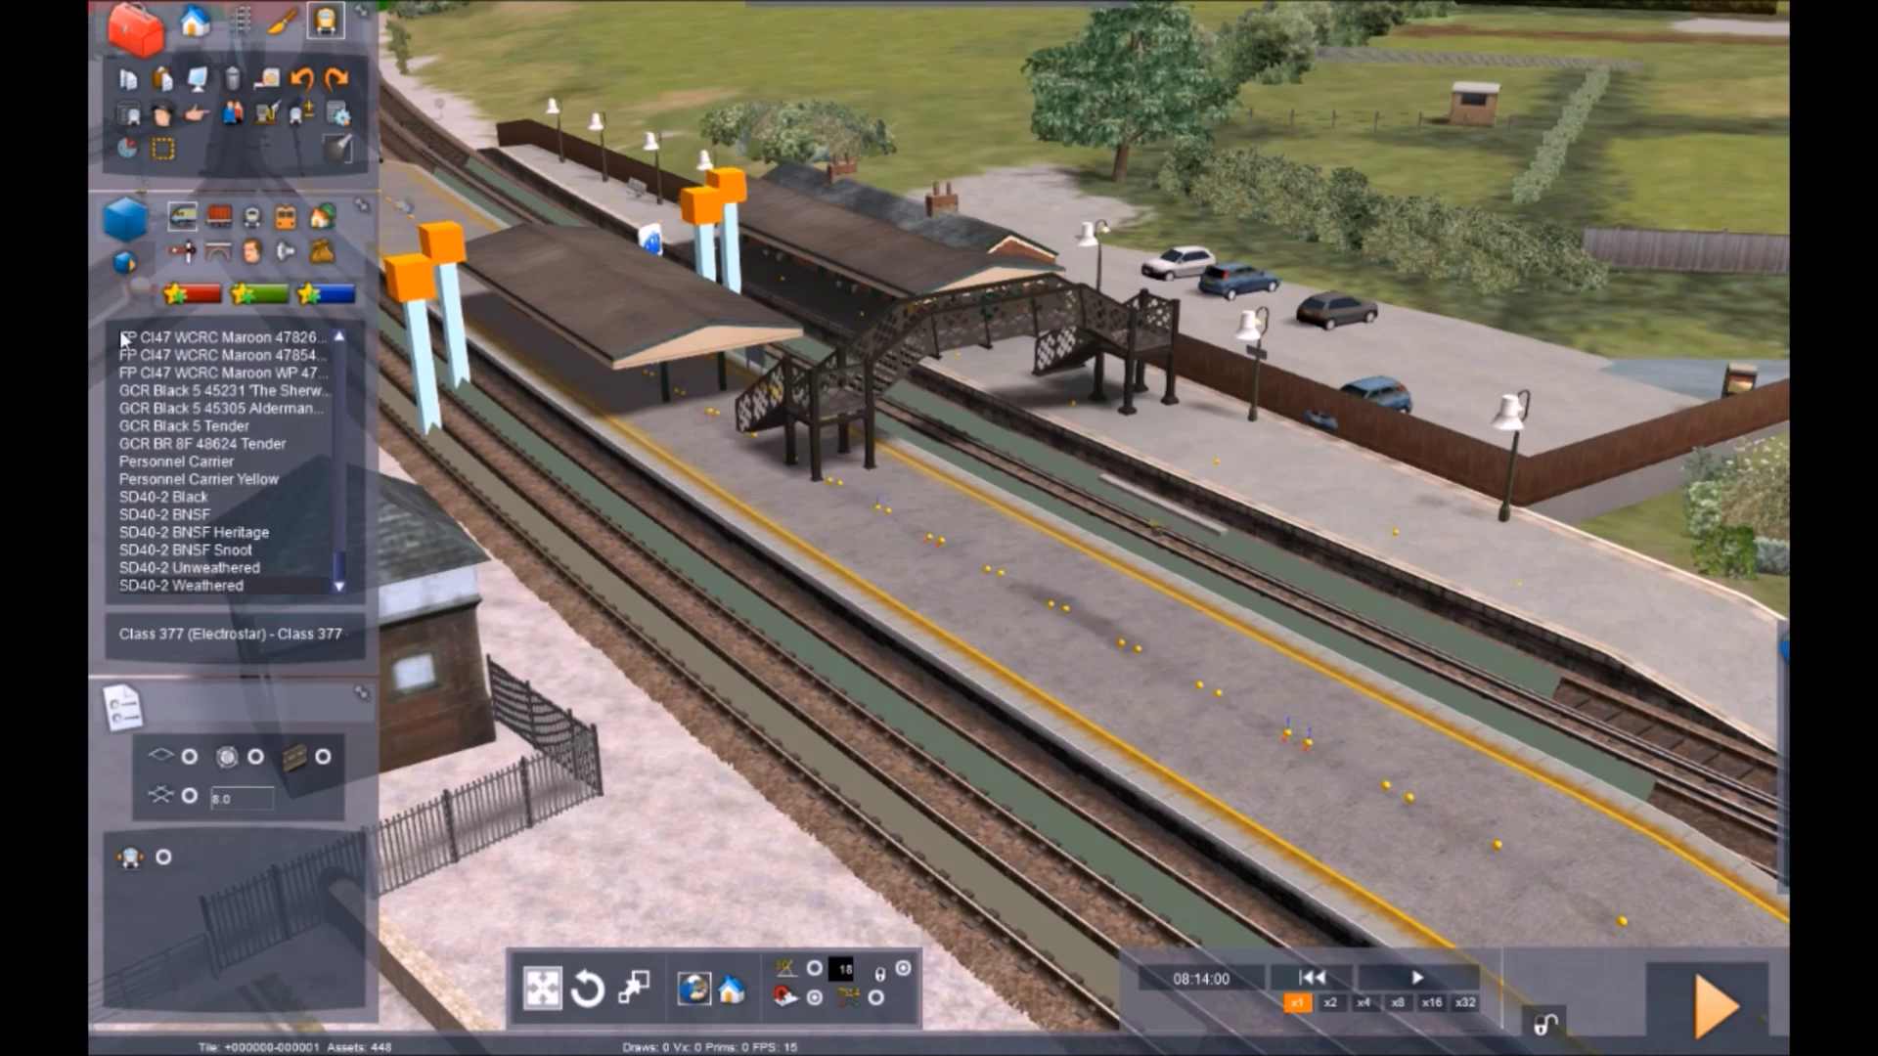
Enable the JustTrains Class153 assets in the scenario's object filter
mouse_move(1740, 8)
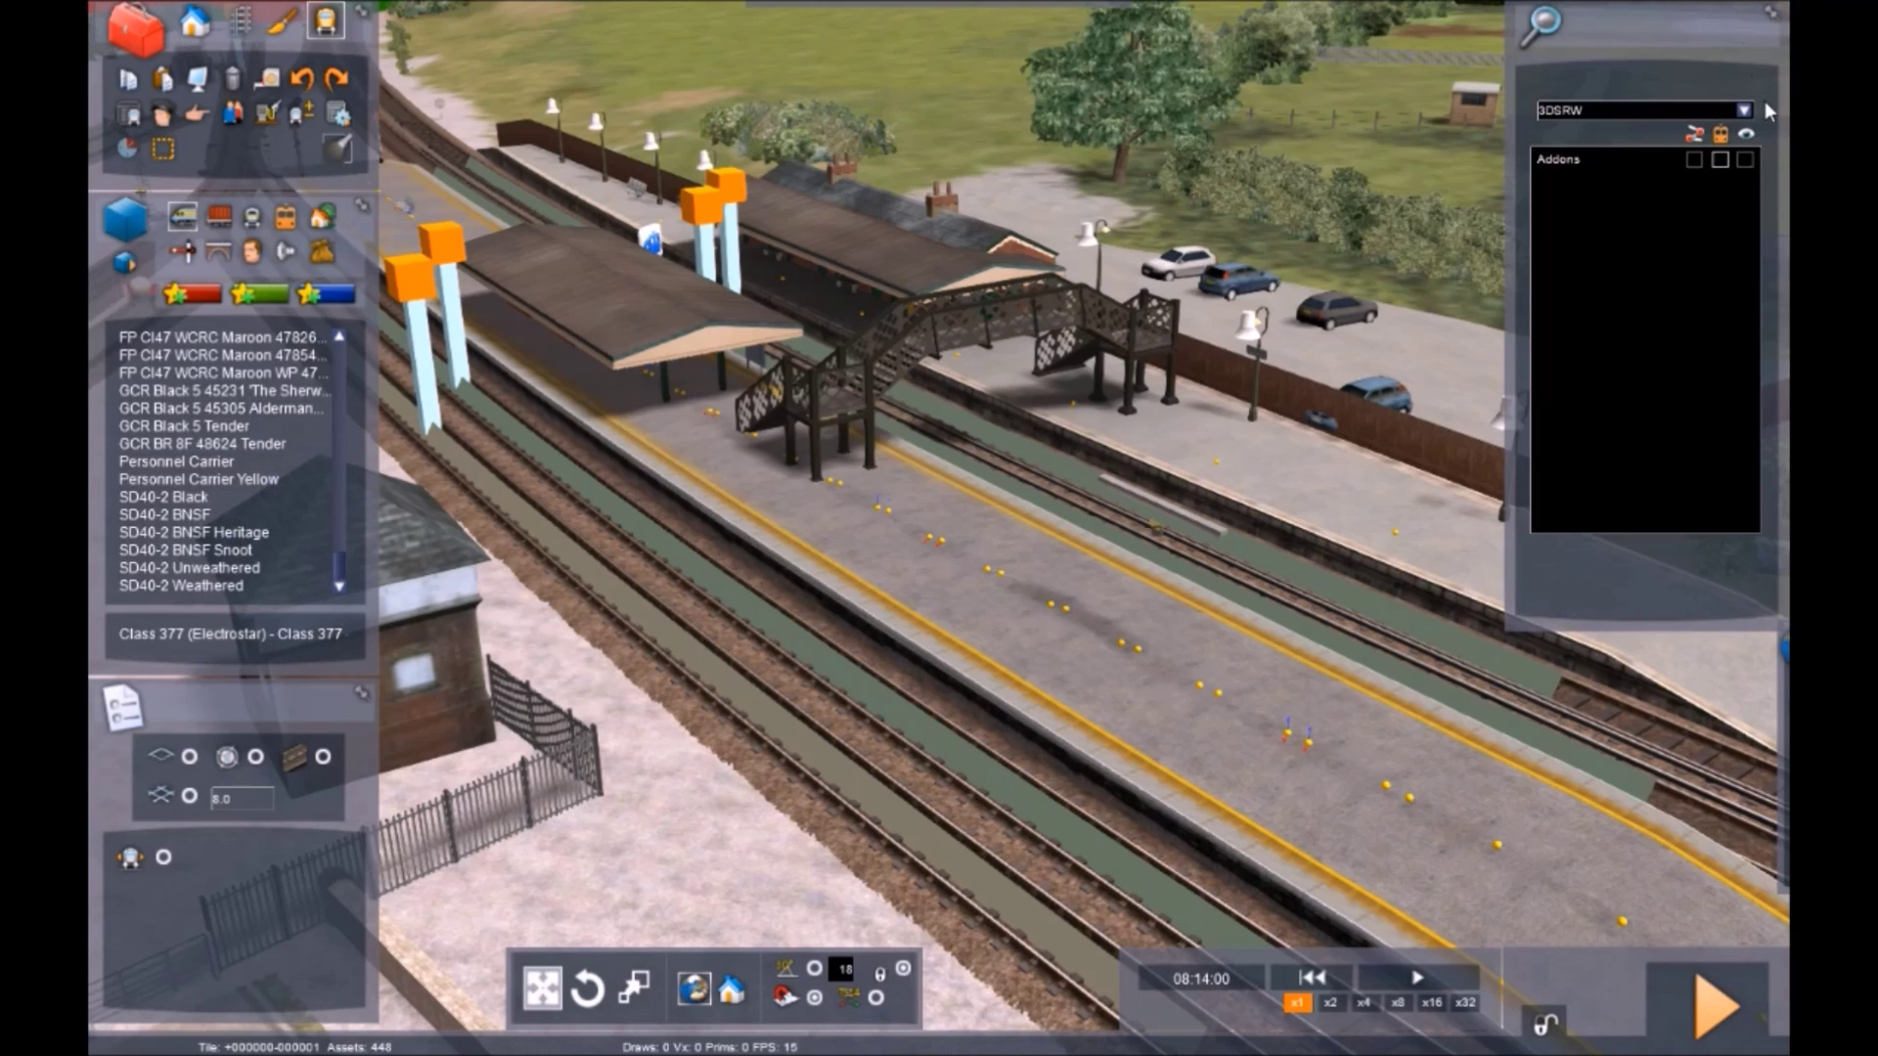
left_click(1742, 111)
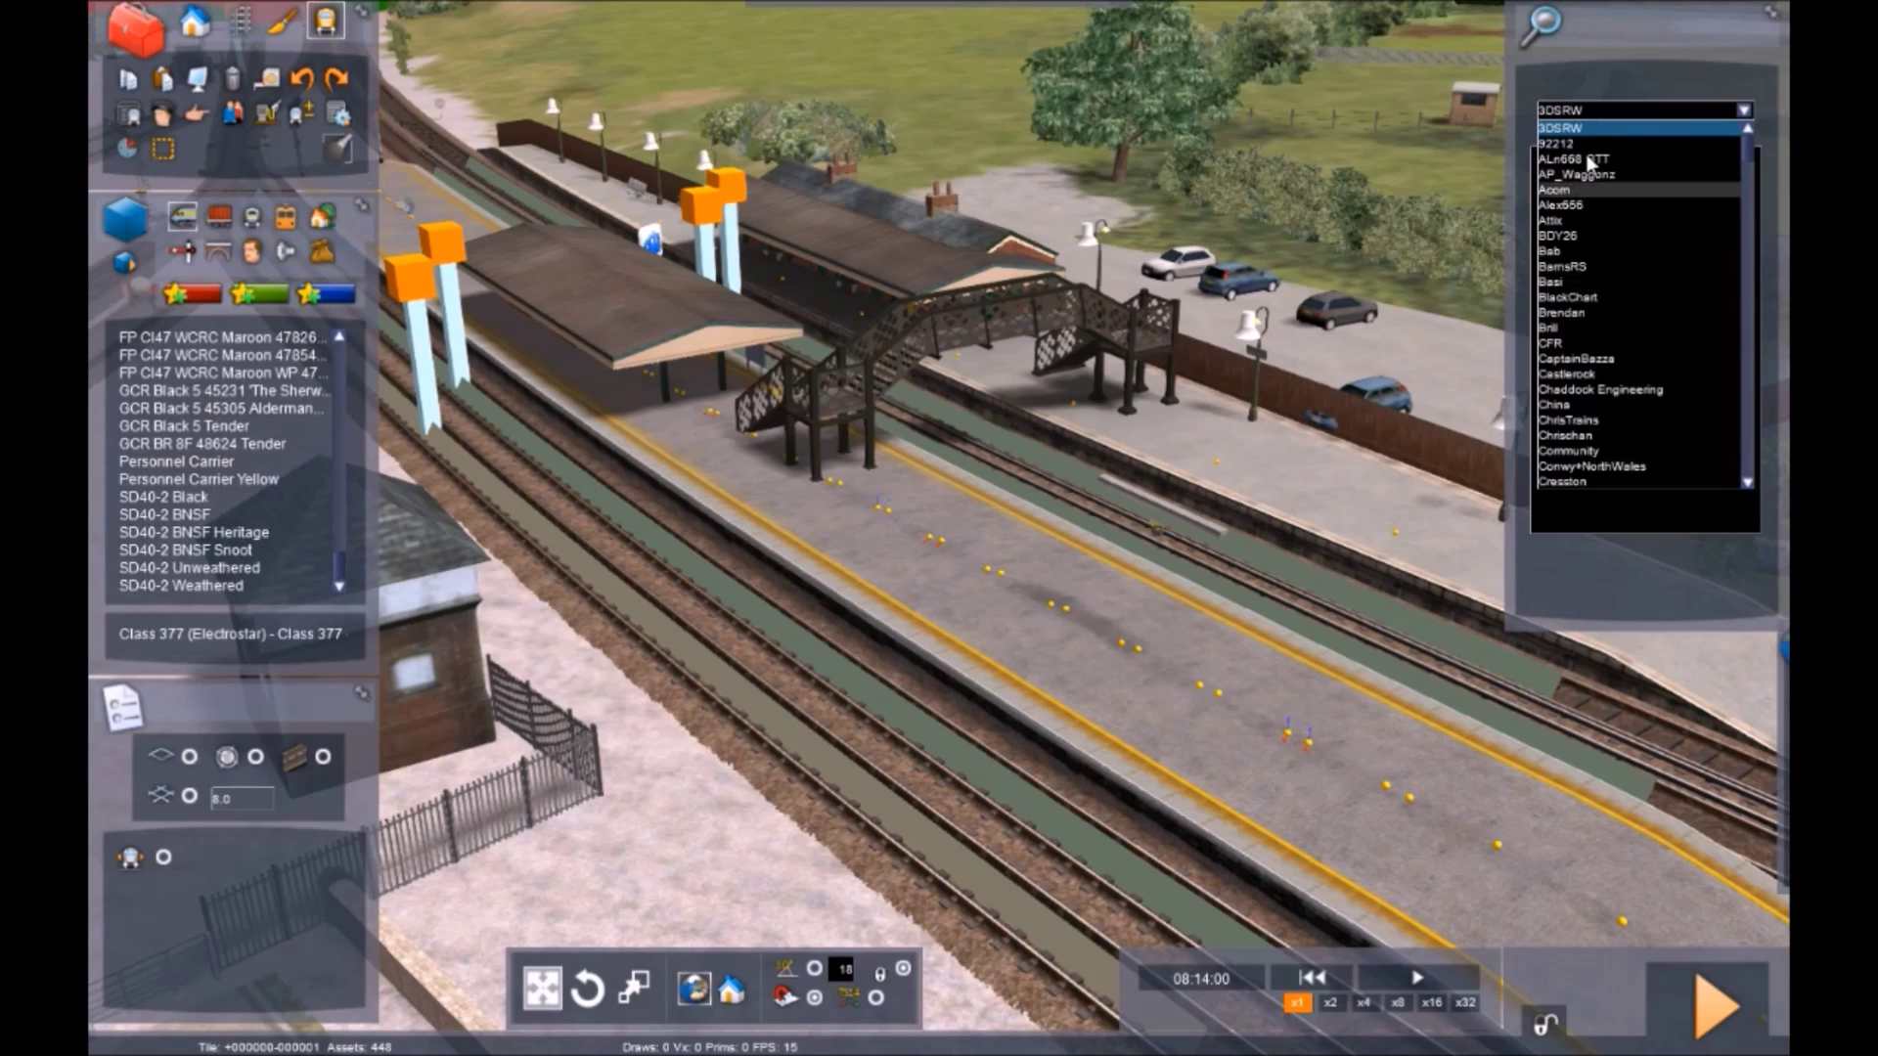
scroll(1573, 313, "down", 4)
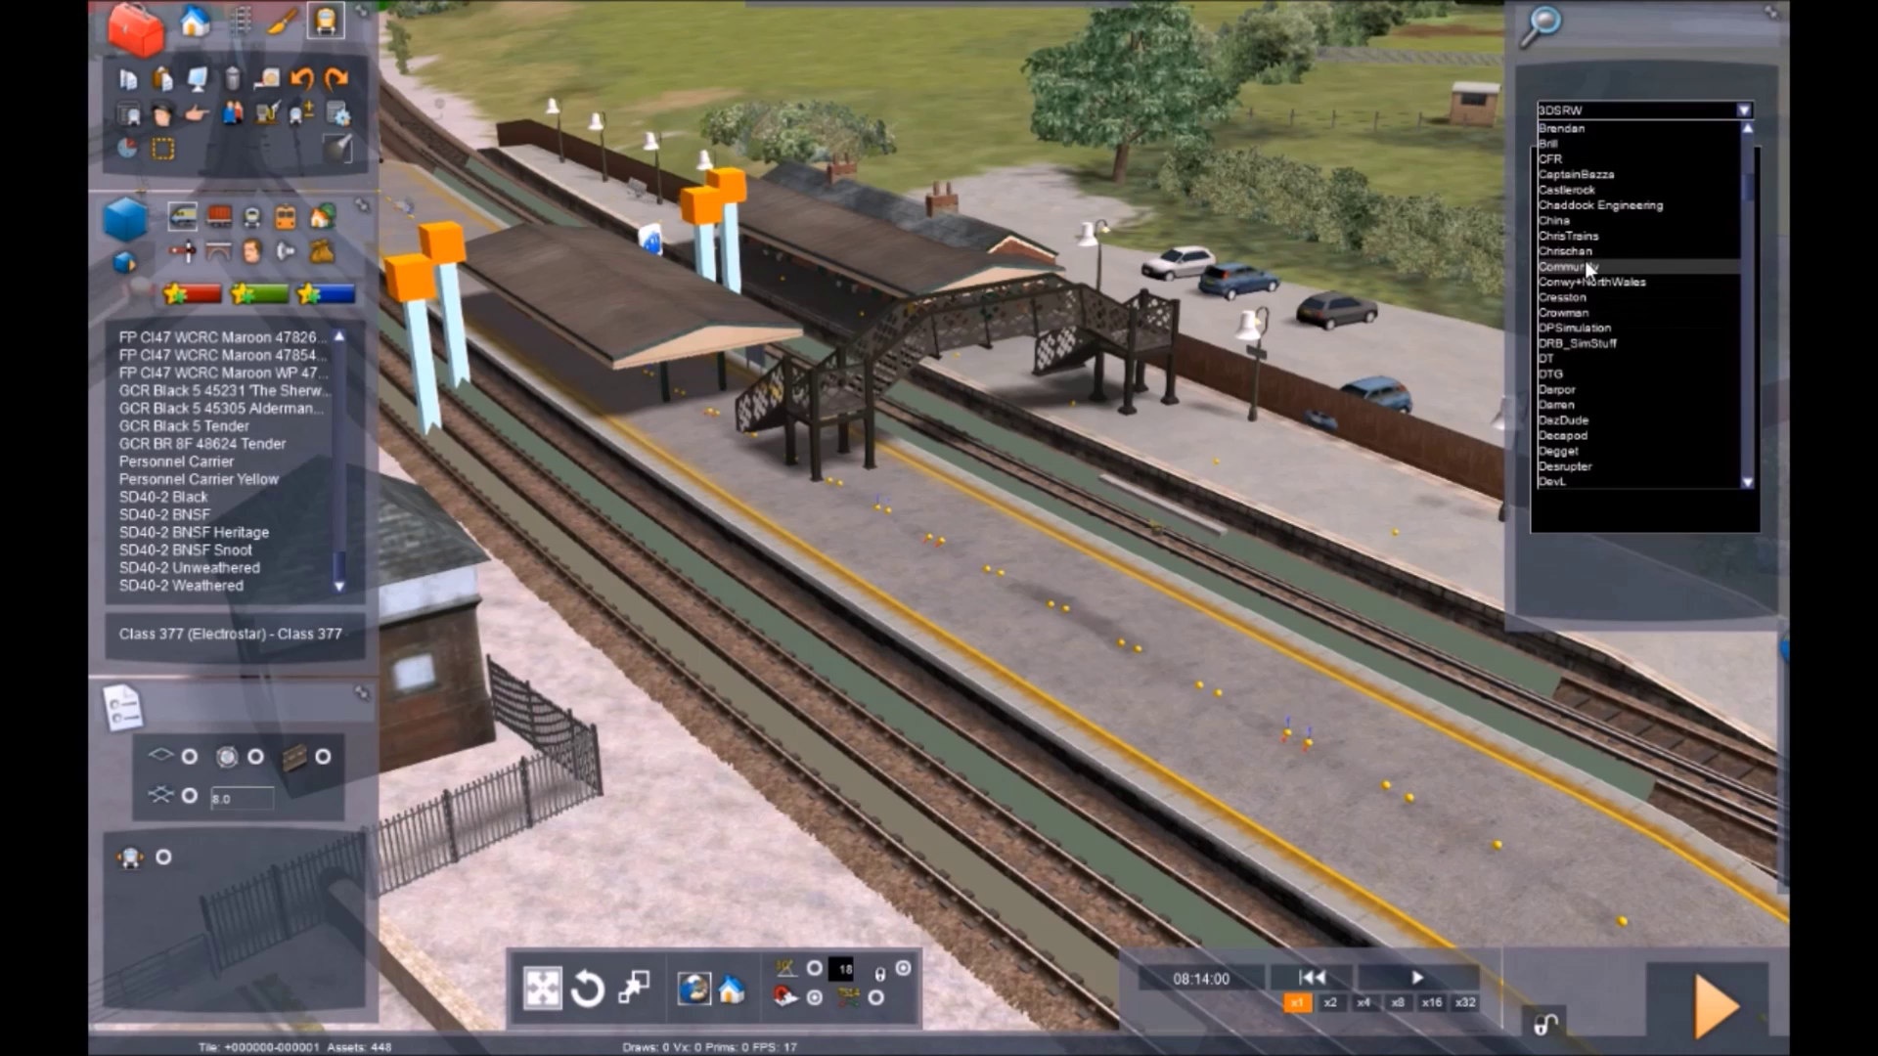
scroll(1580, 386, "down", 3)
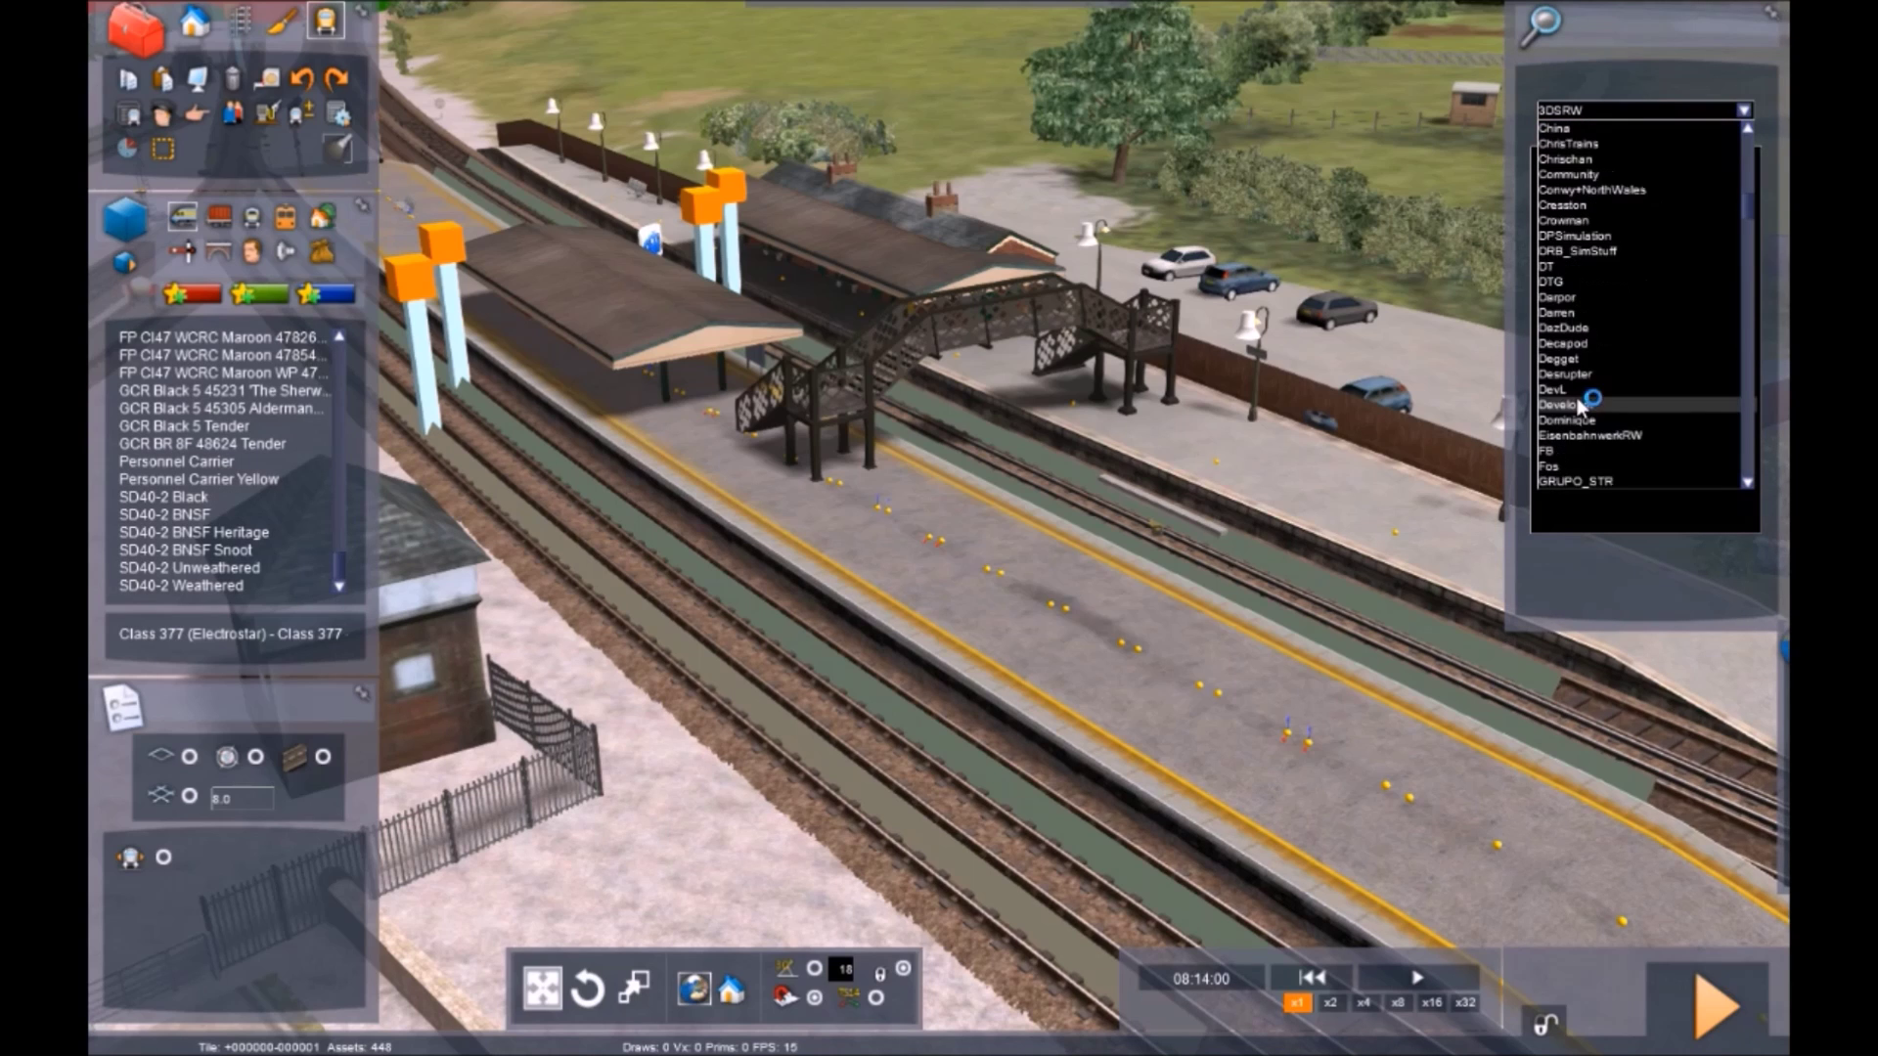
scroll(1576, 395, "down", 5)
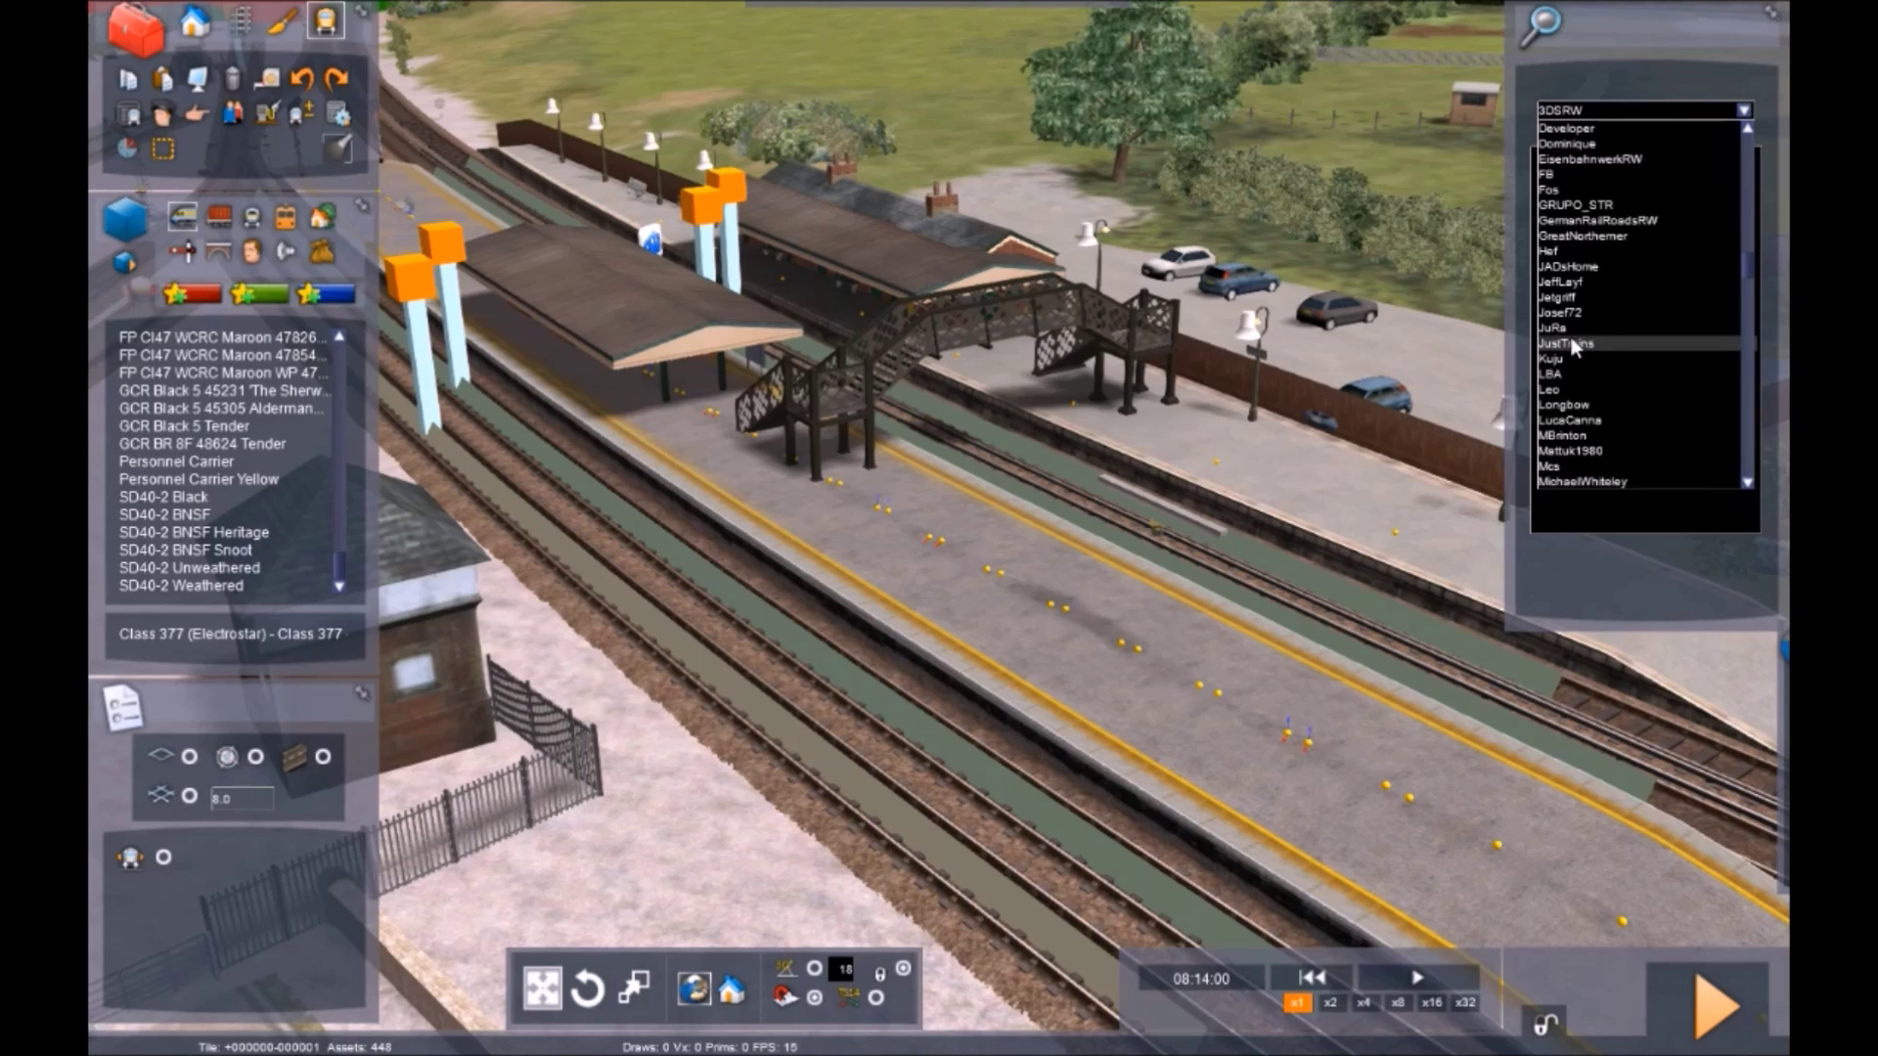
left_click(1572, 345)
left_click(1721, 160)
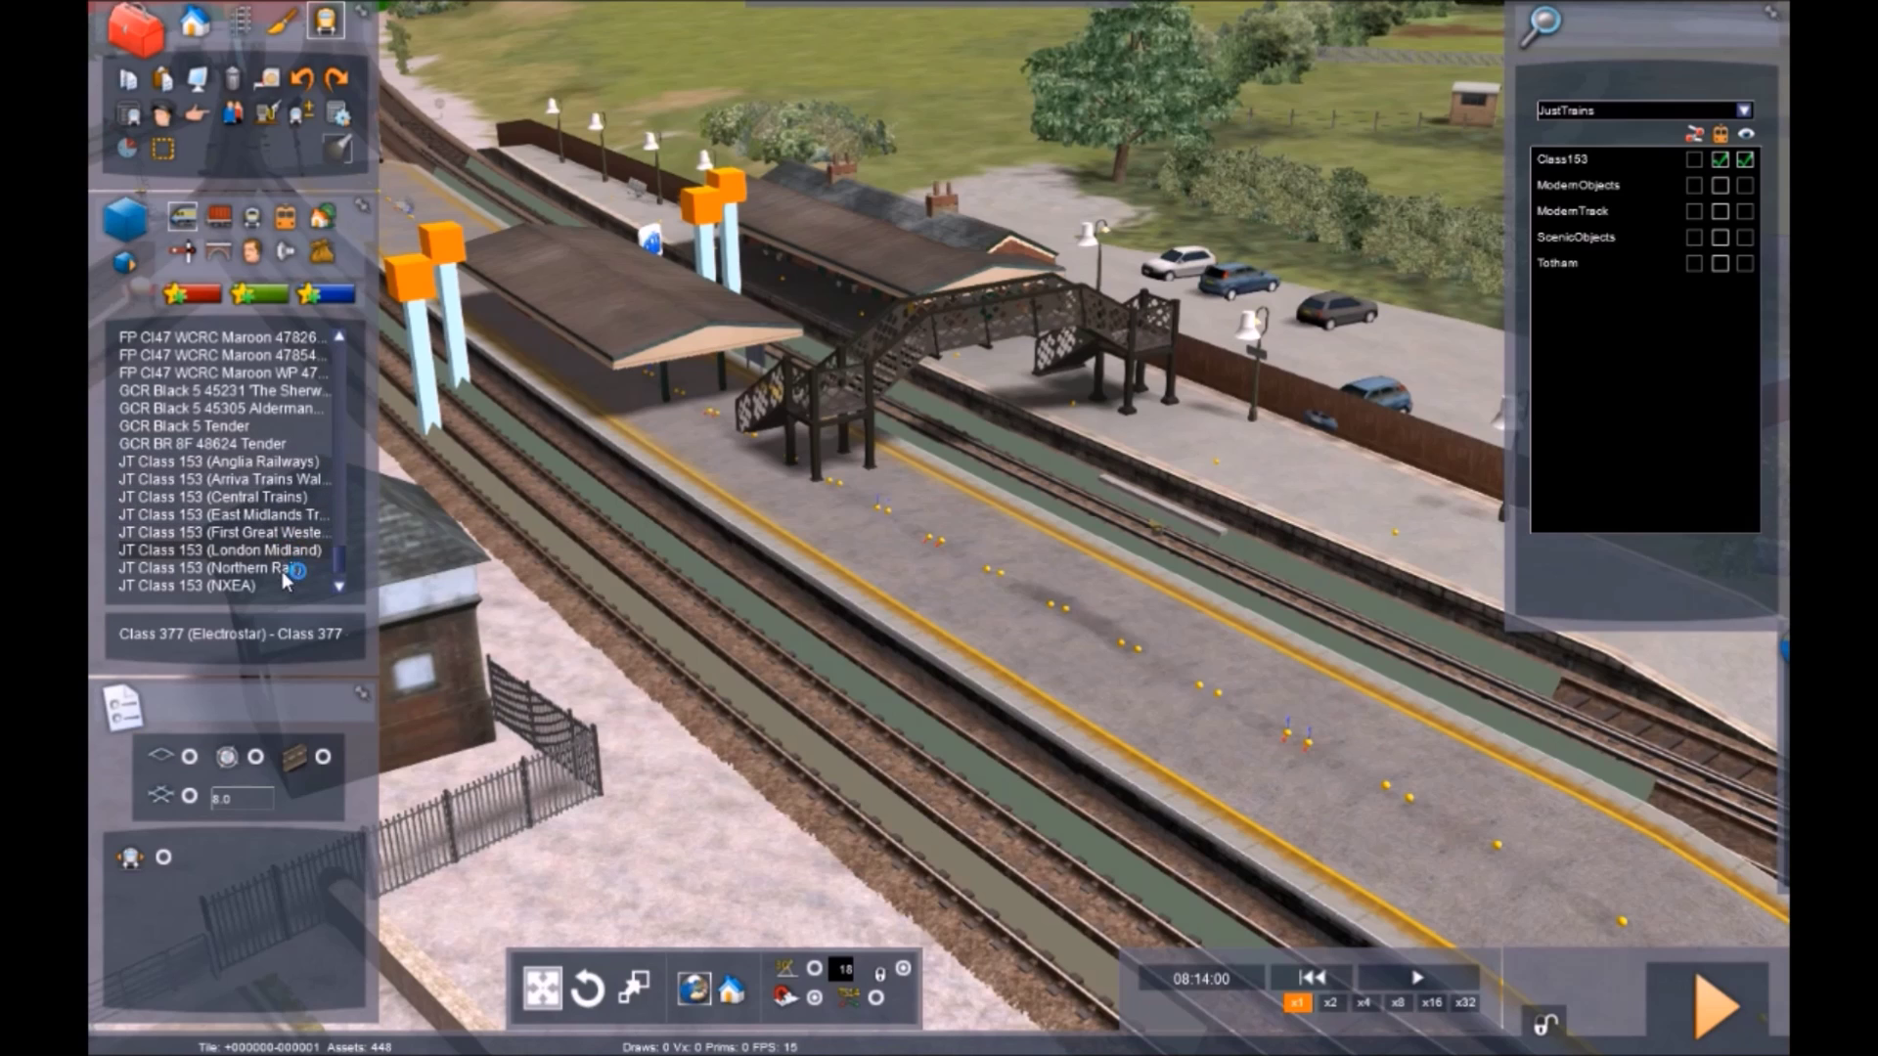
Place one JT Class 153 (First Great Western) on the track alongside Brading Platform 3
scroll(272, 509, "down", 1)
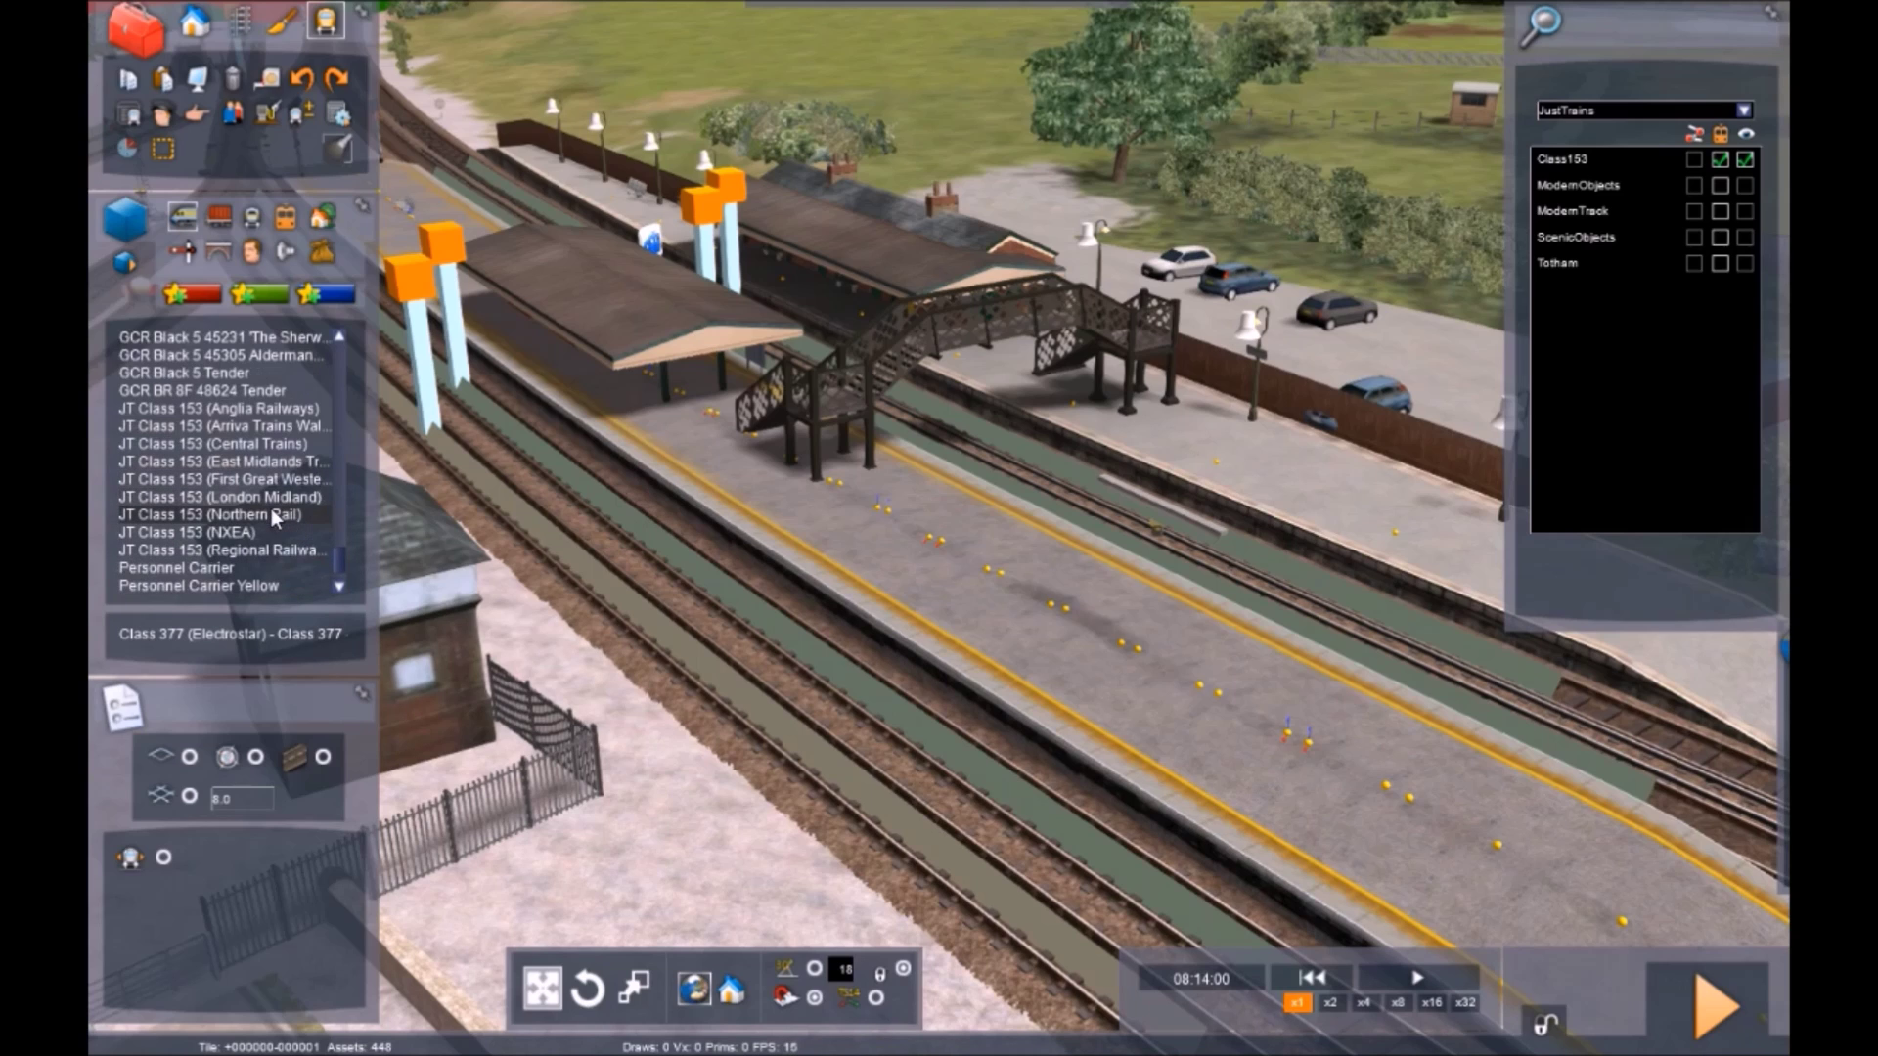
left_click(277, 478)
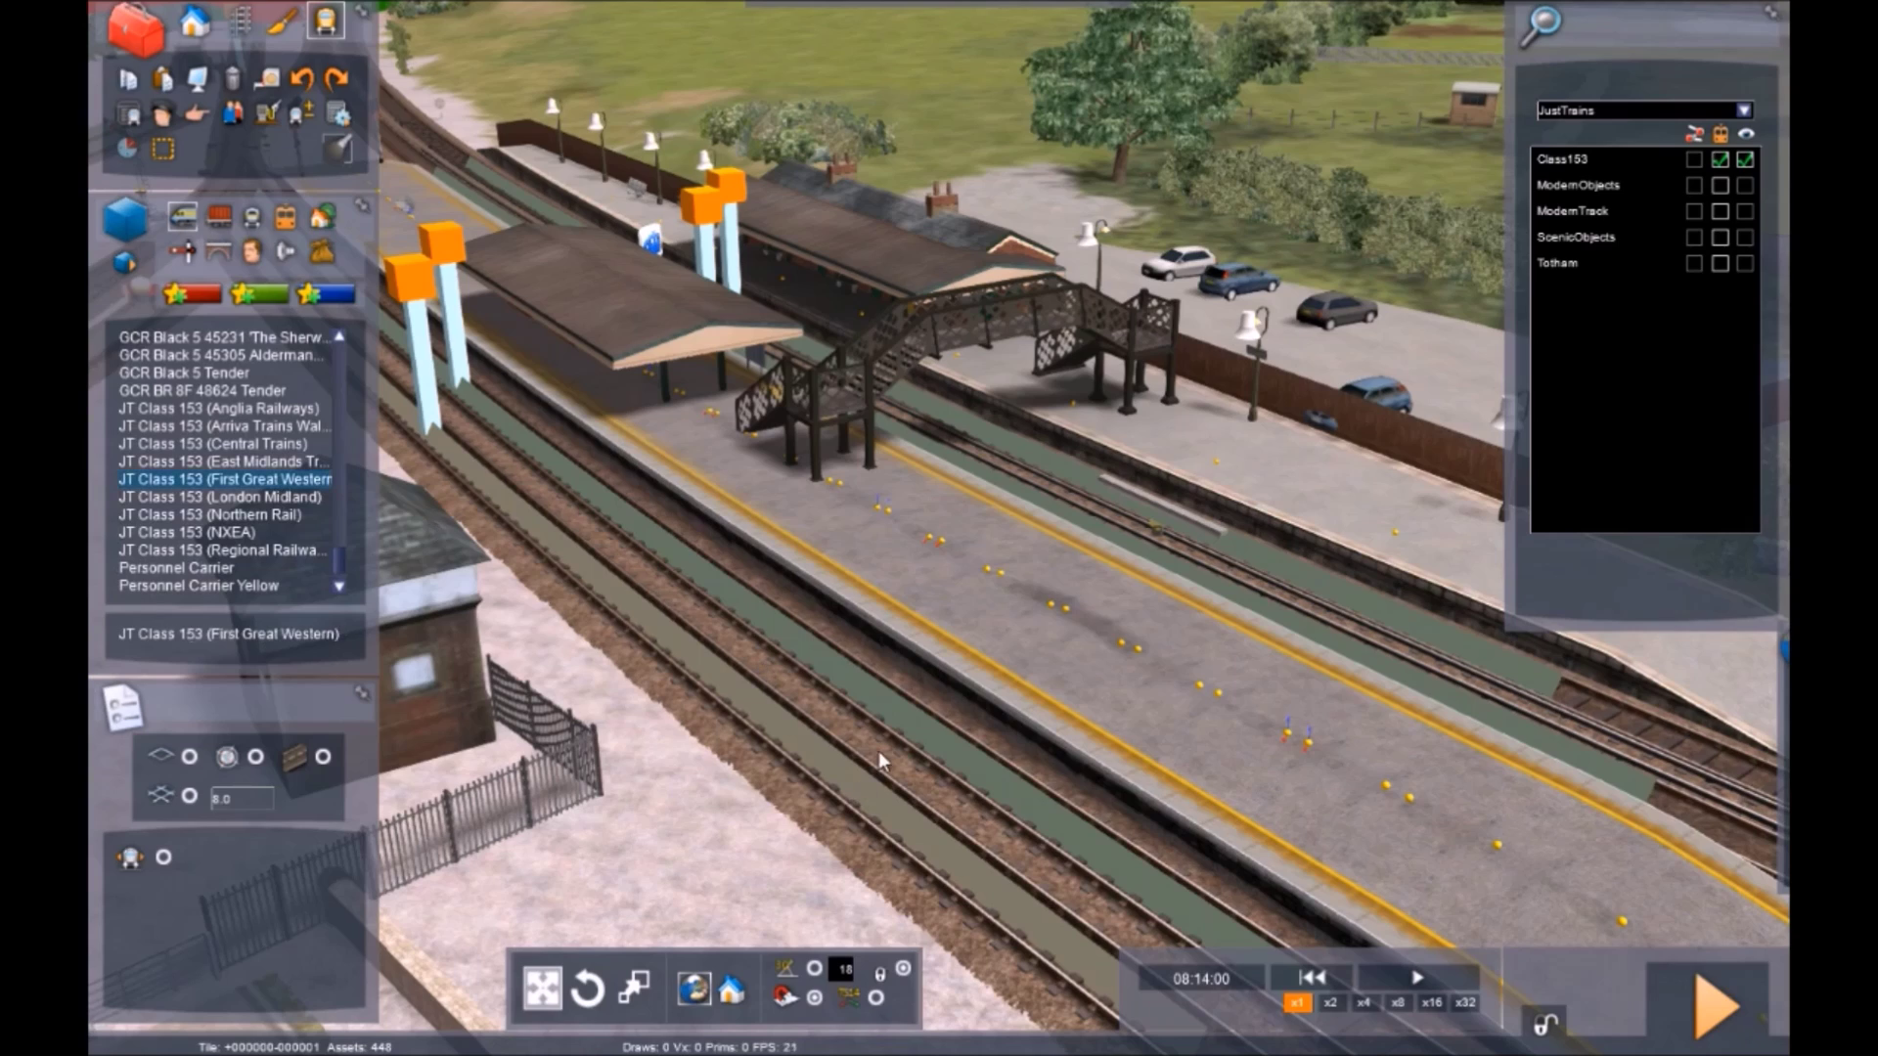
left_click(932, 728)
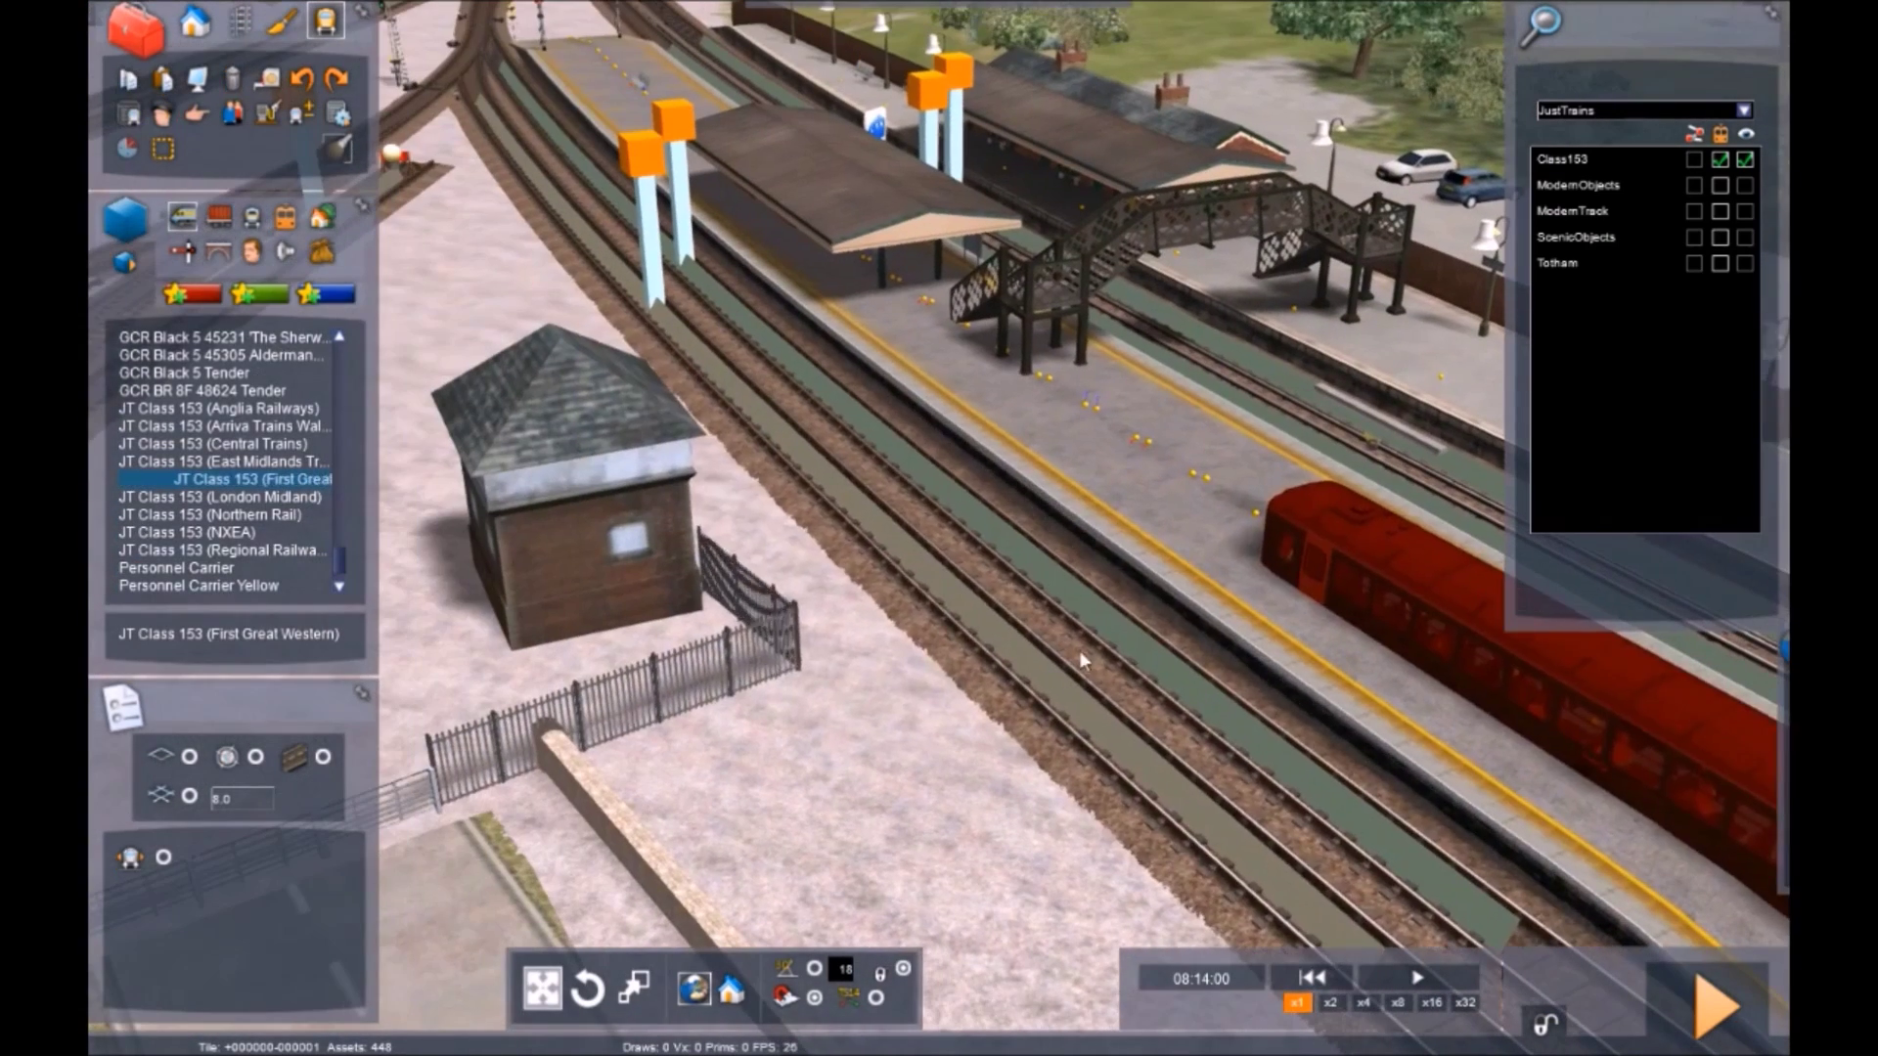
left_click_drag(1078, 649, 1125, 566)
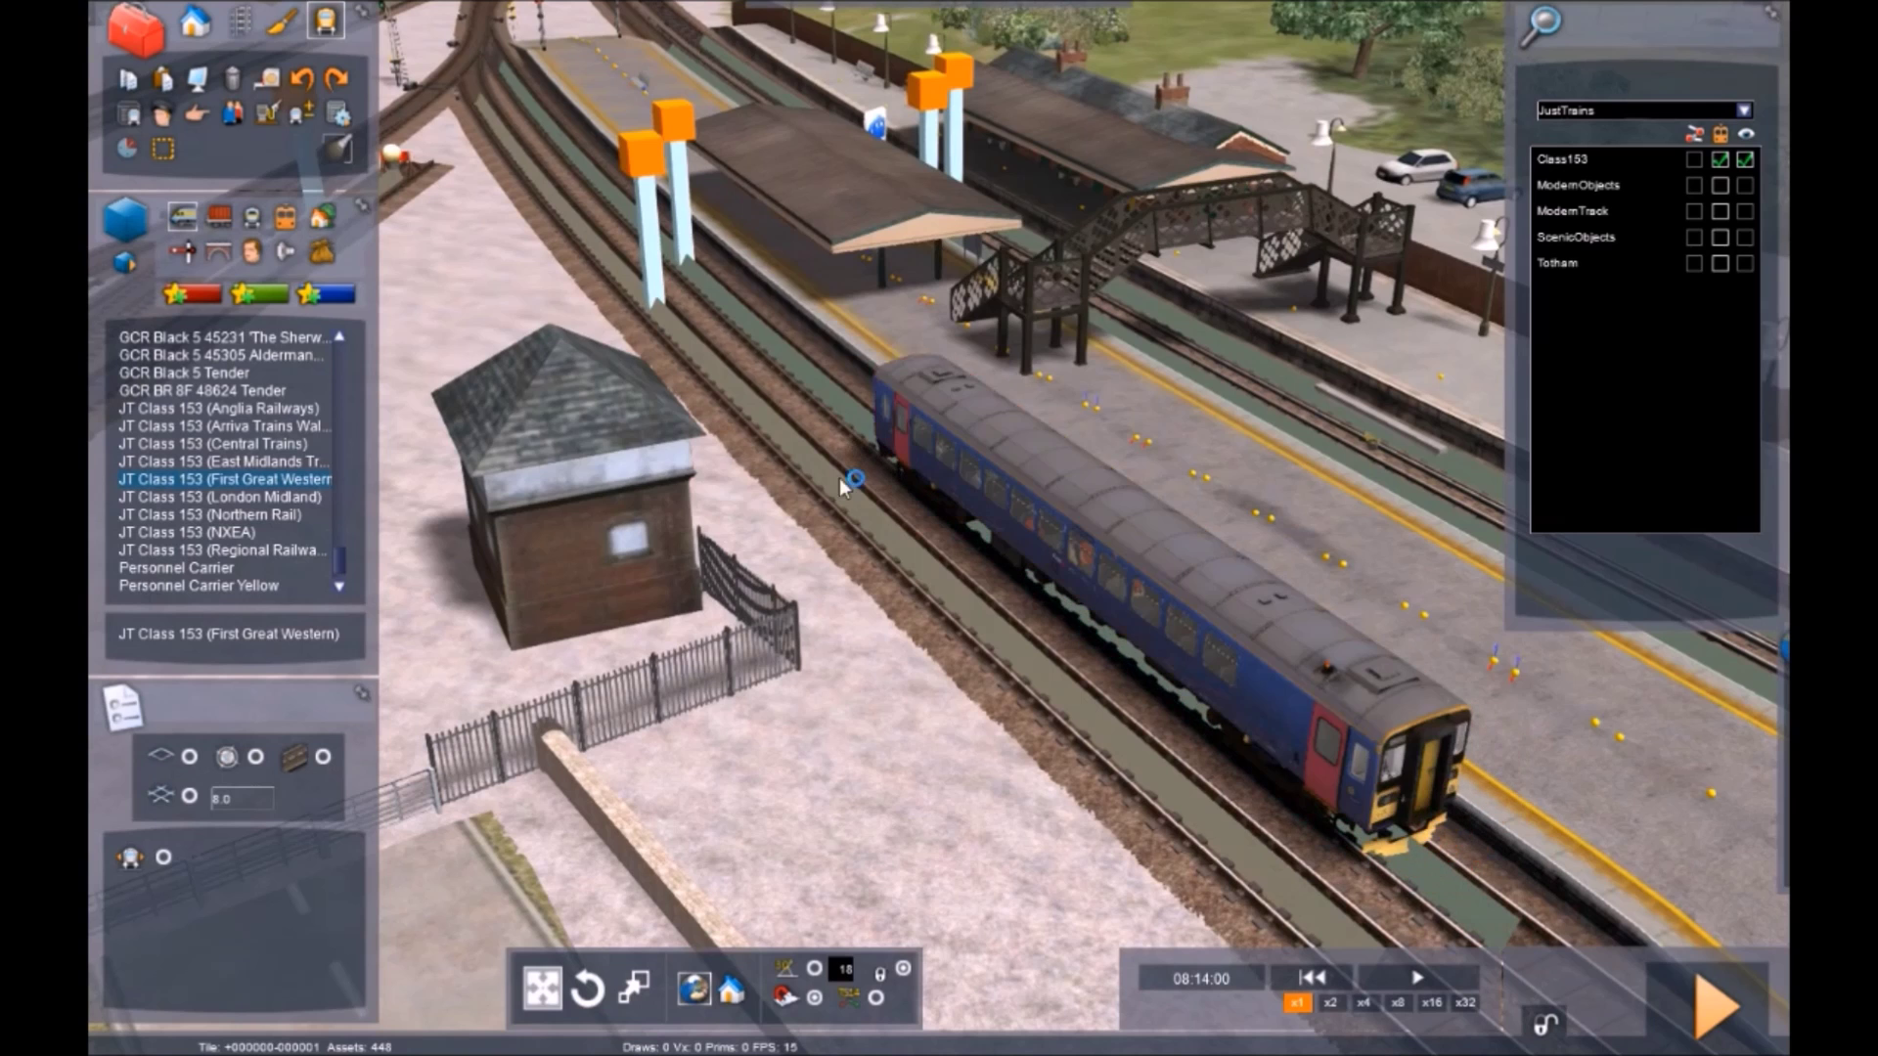
left_click_drag(839, 477, 753, 503)
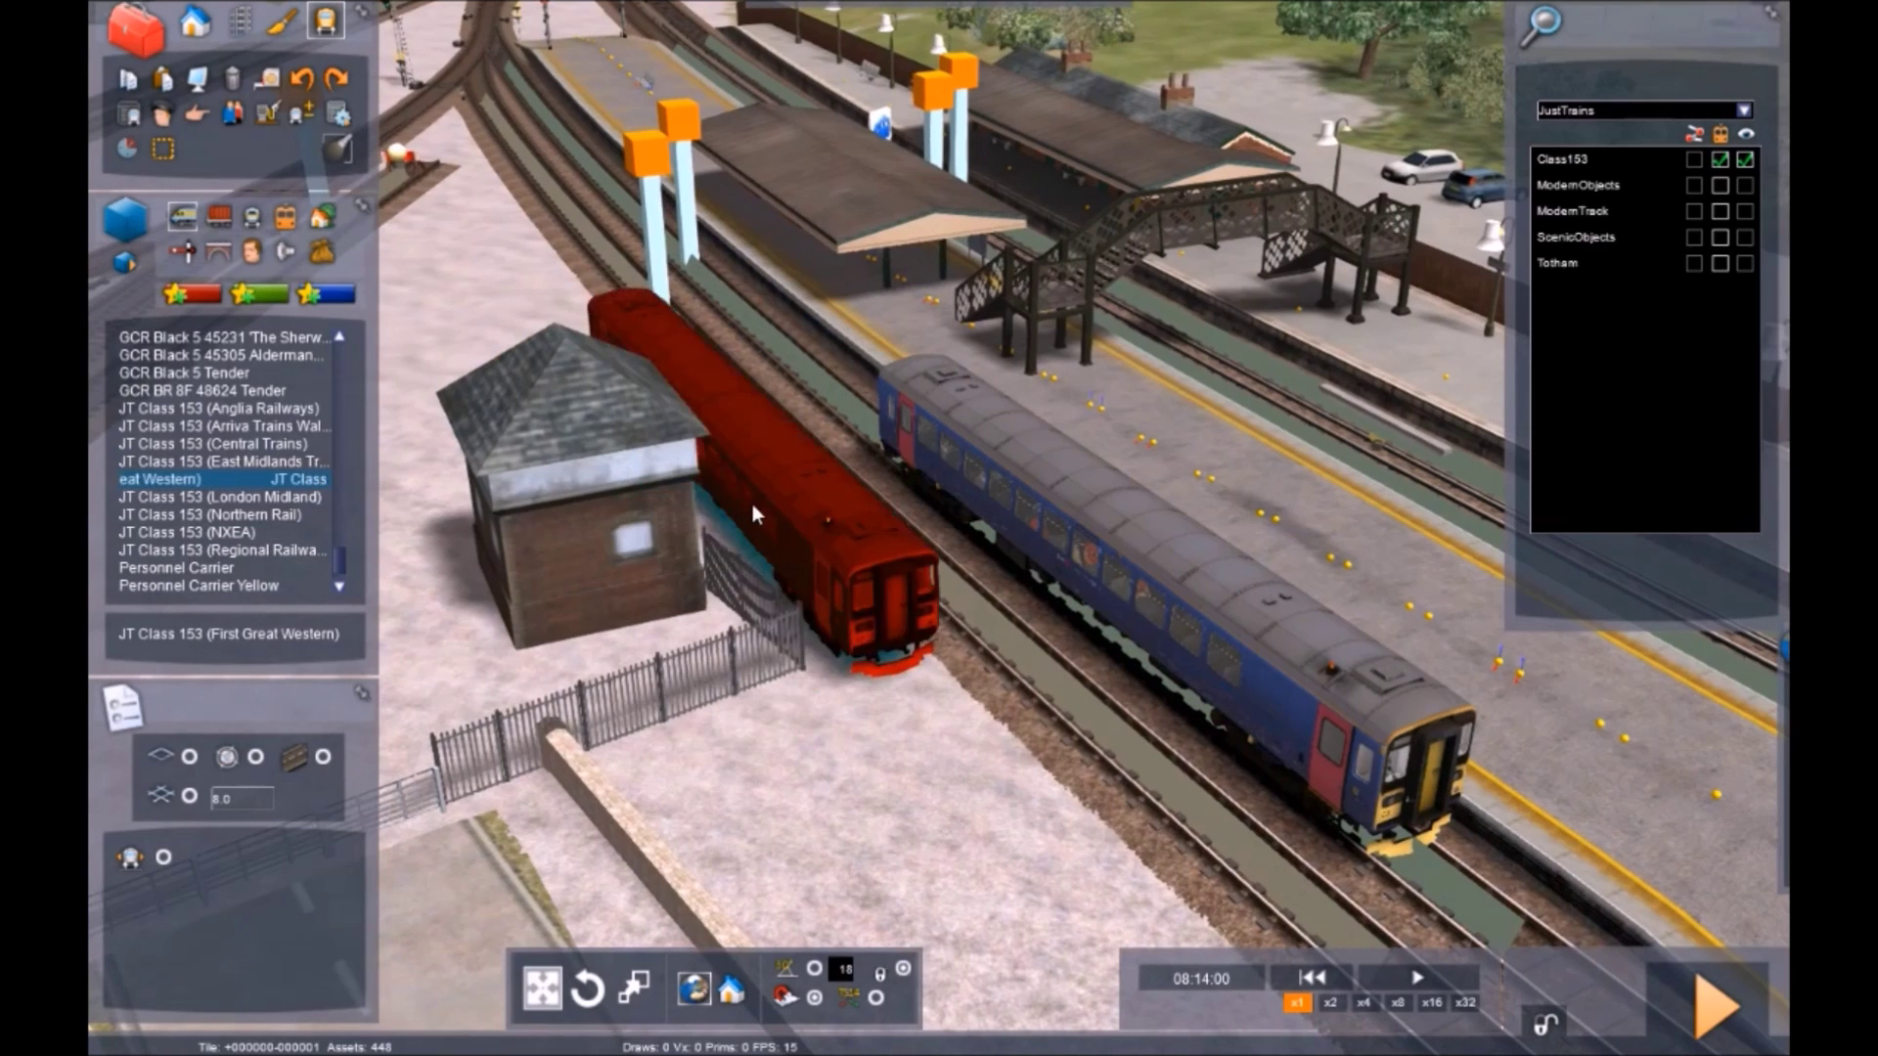
right_click(755, 507)
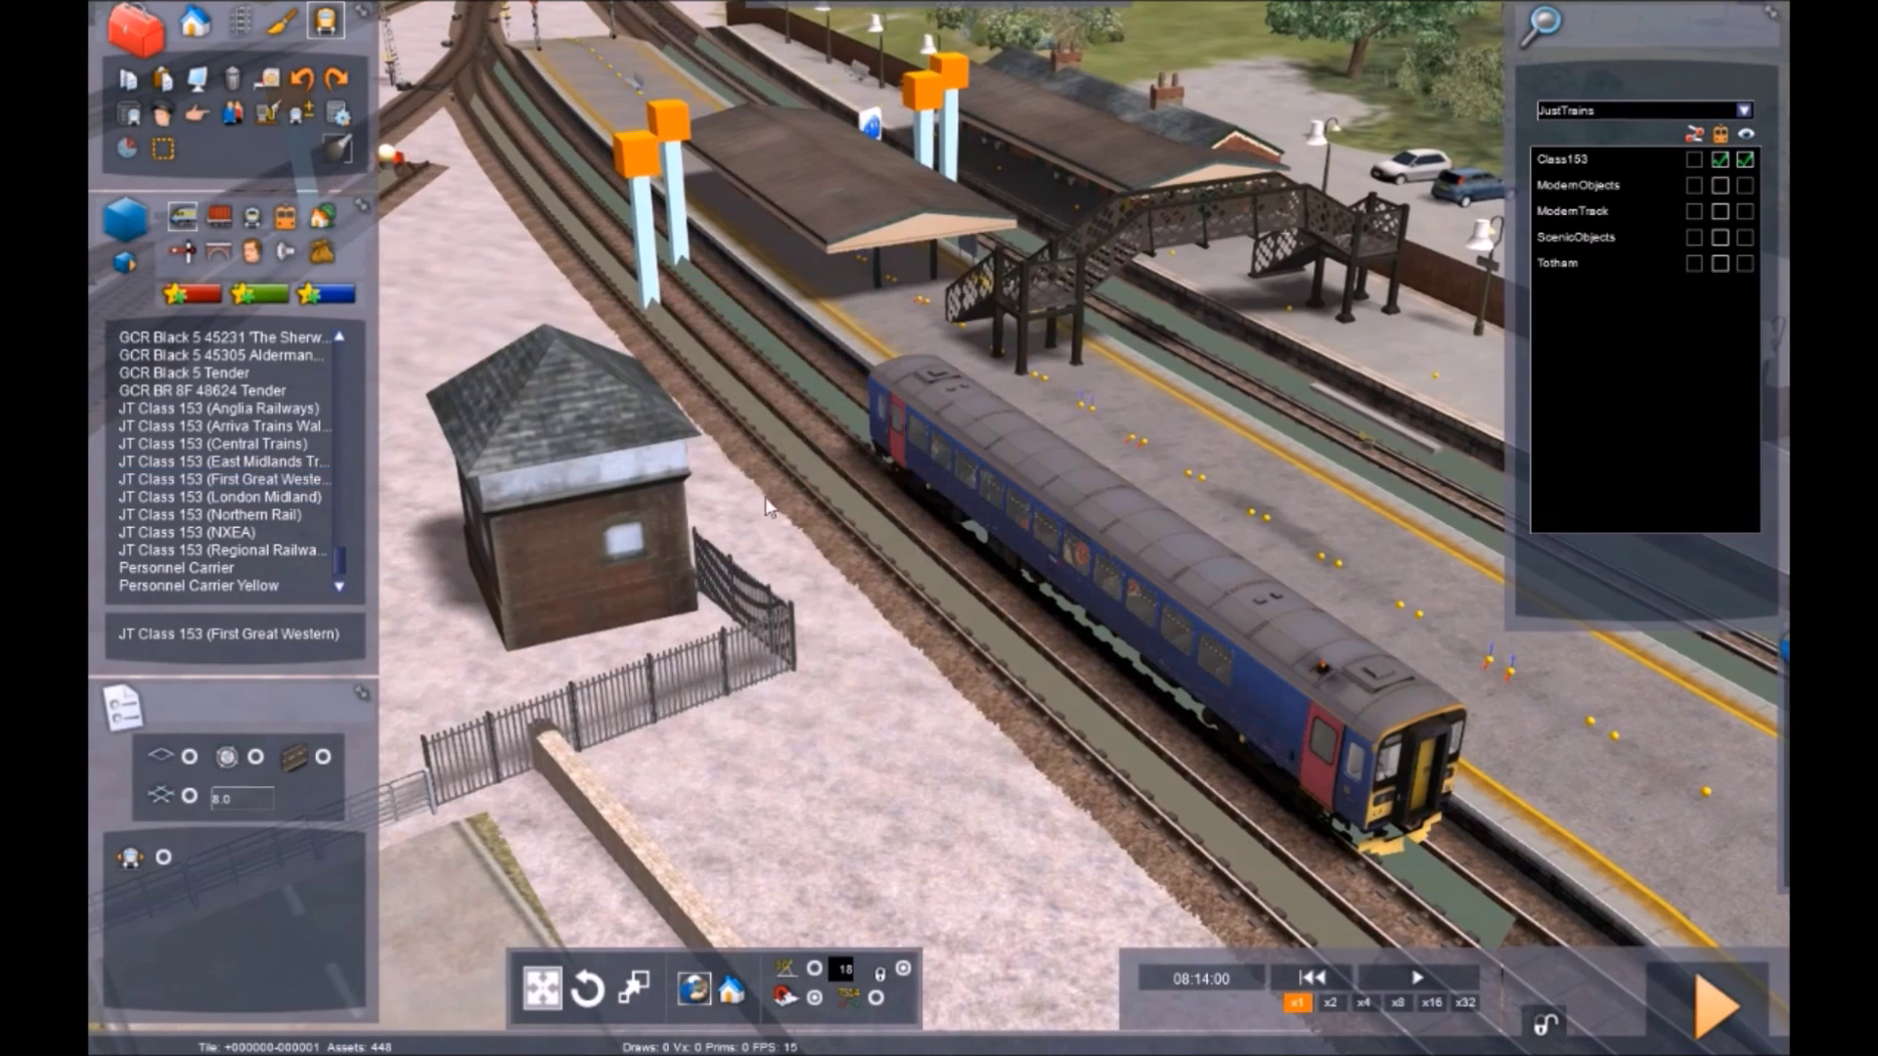
Assign a driver to the placed Class 153 and reverse its direction so the driver sits at the opposite end
left_click(162, 149)
left_click(1332, 659)
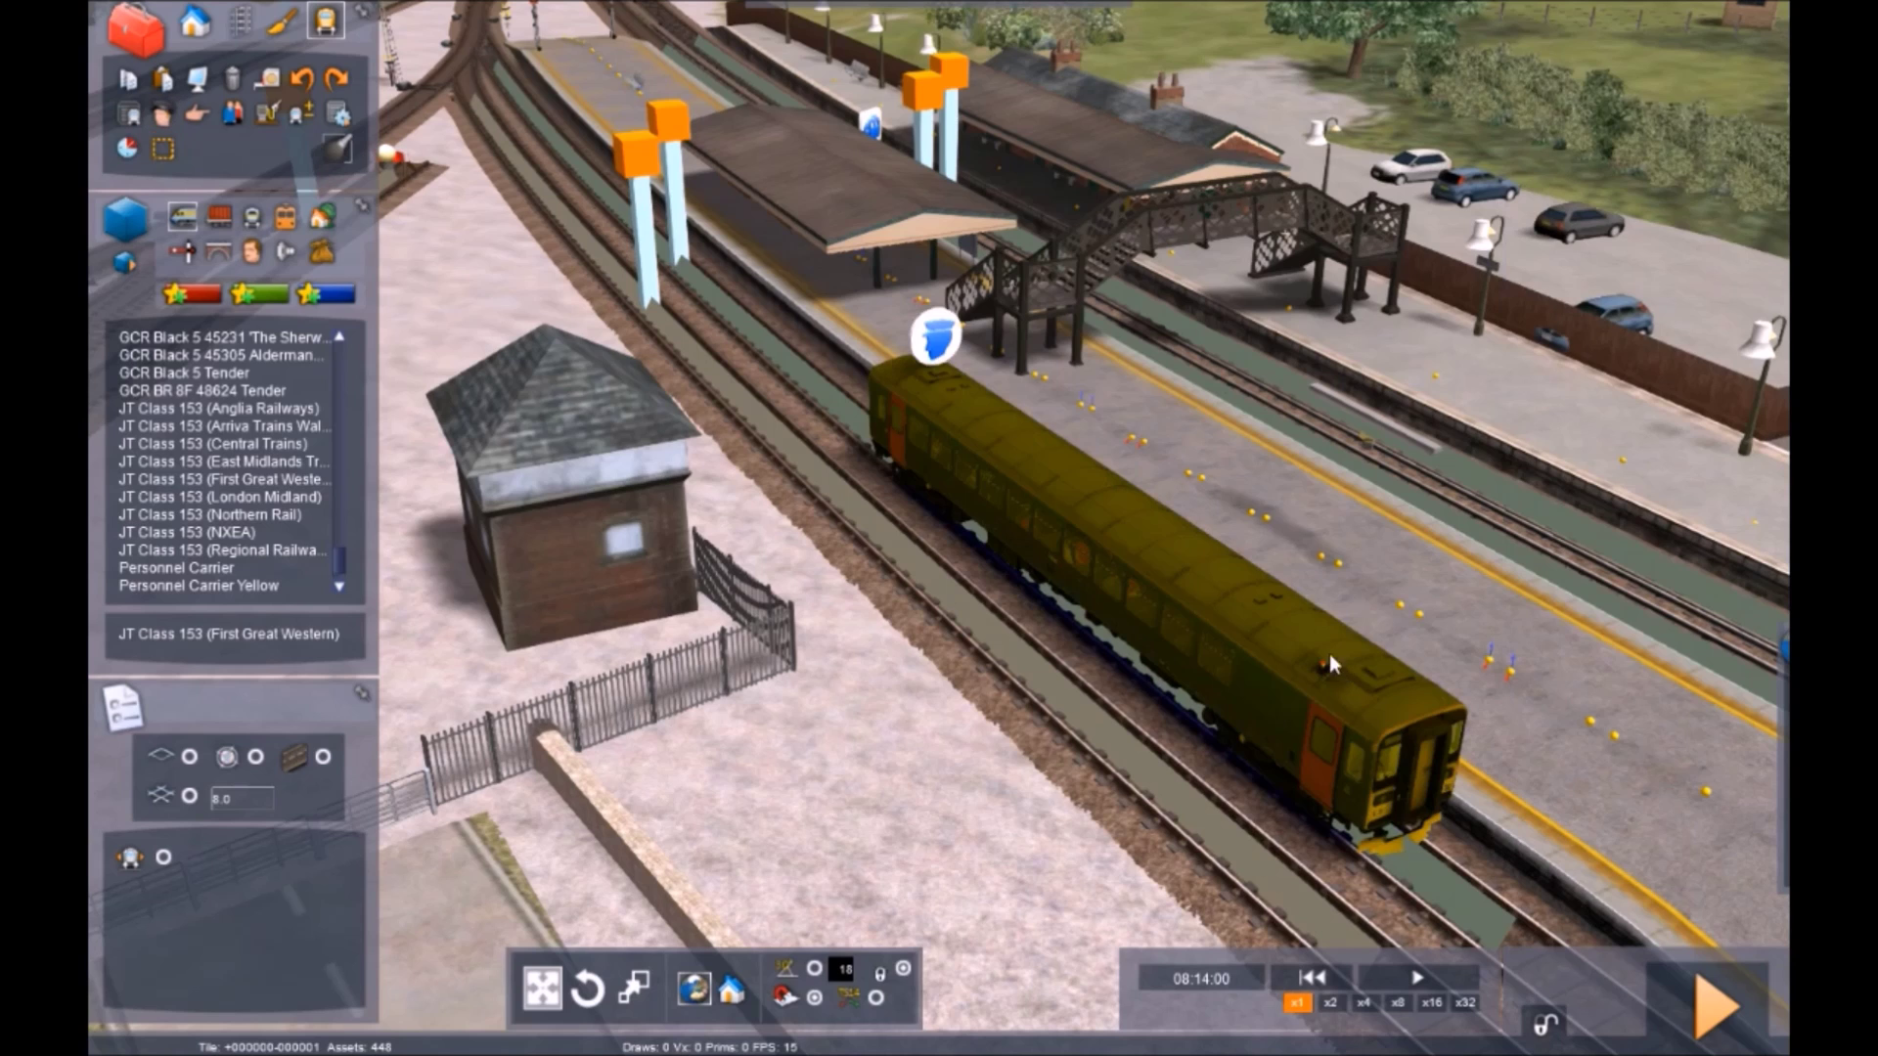
left_click(1259, 616)
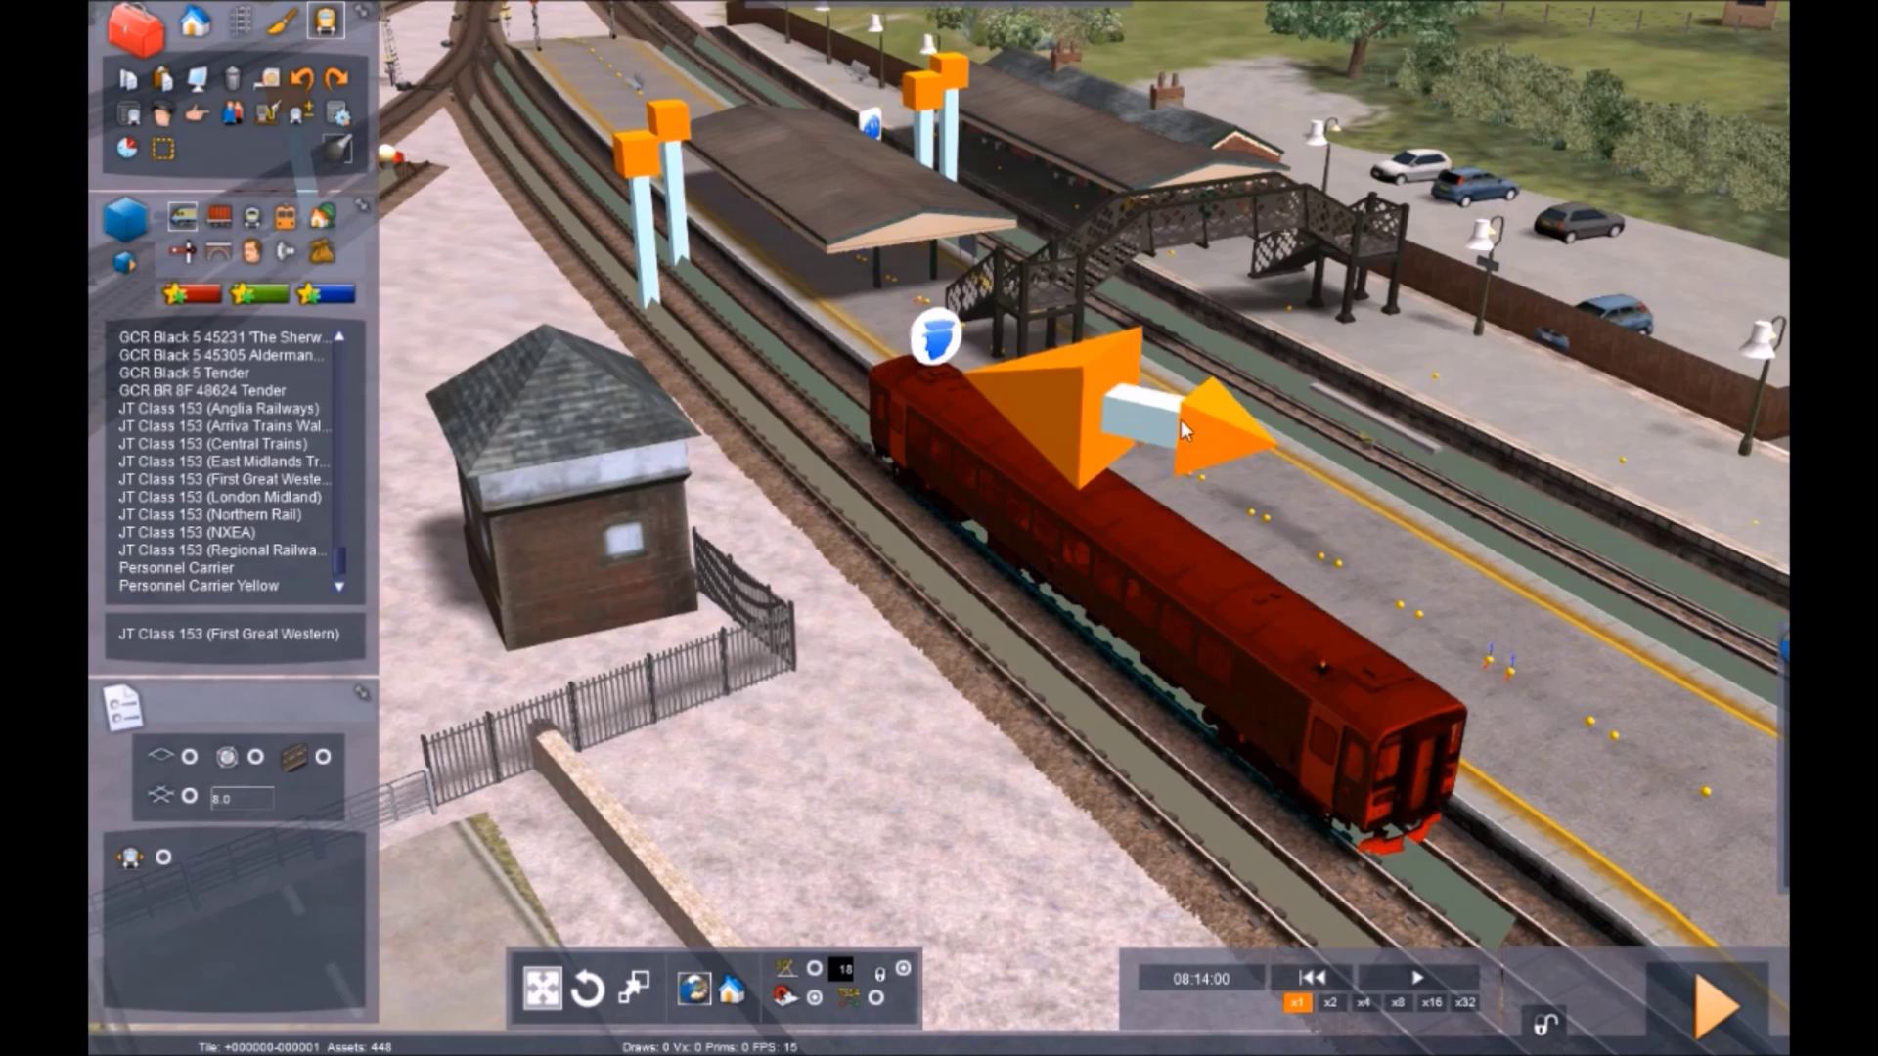
left_click(956, 728)
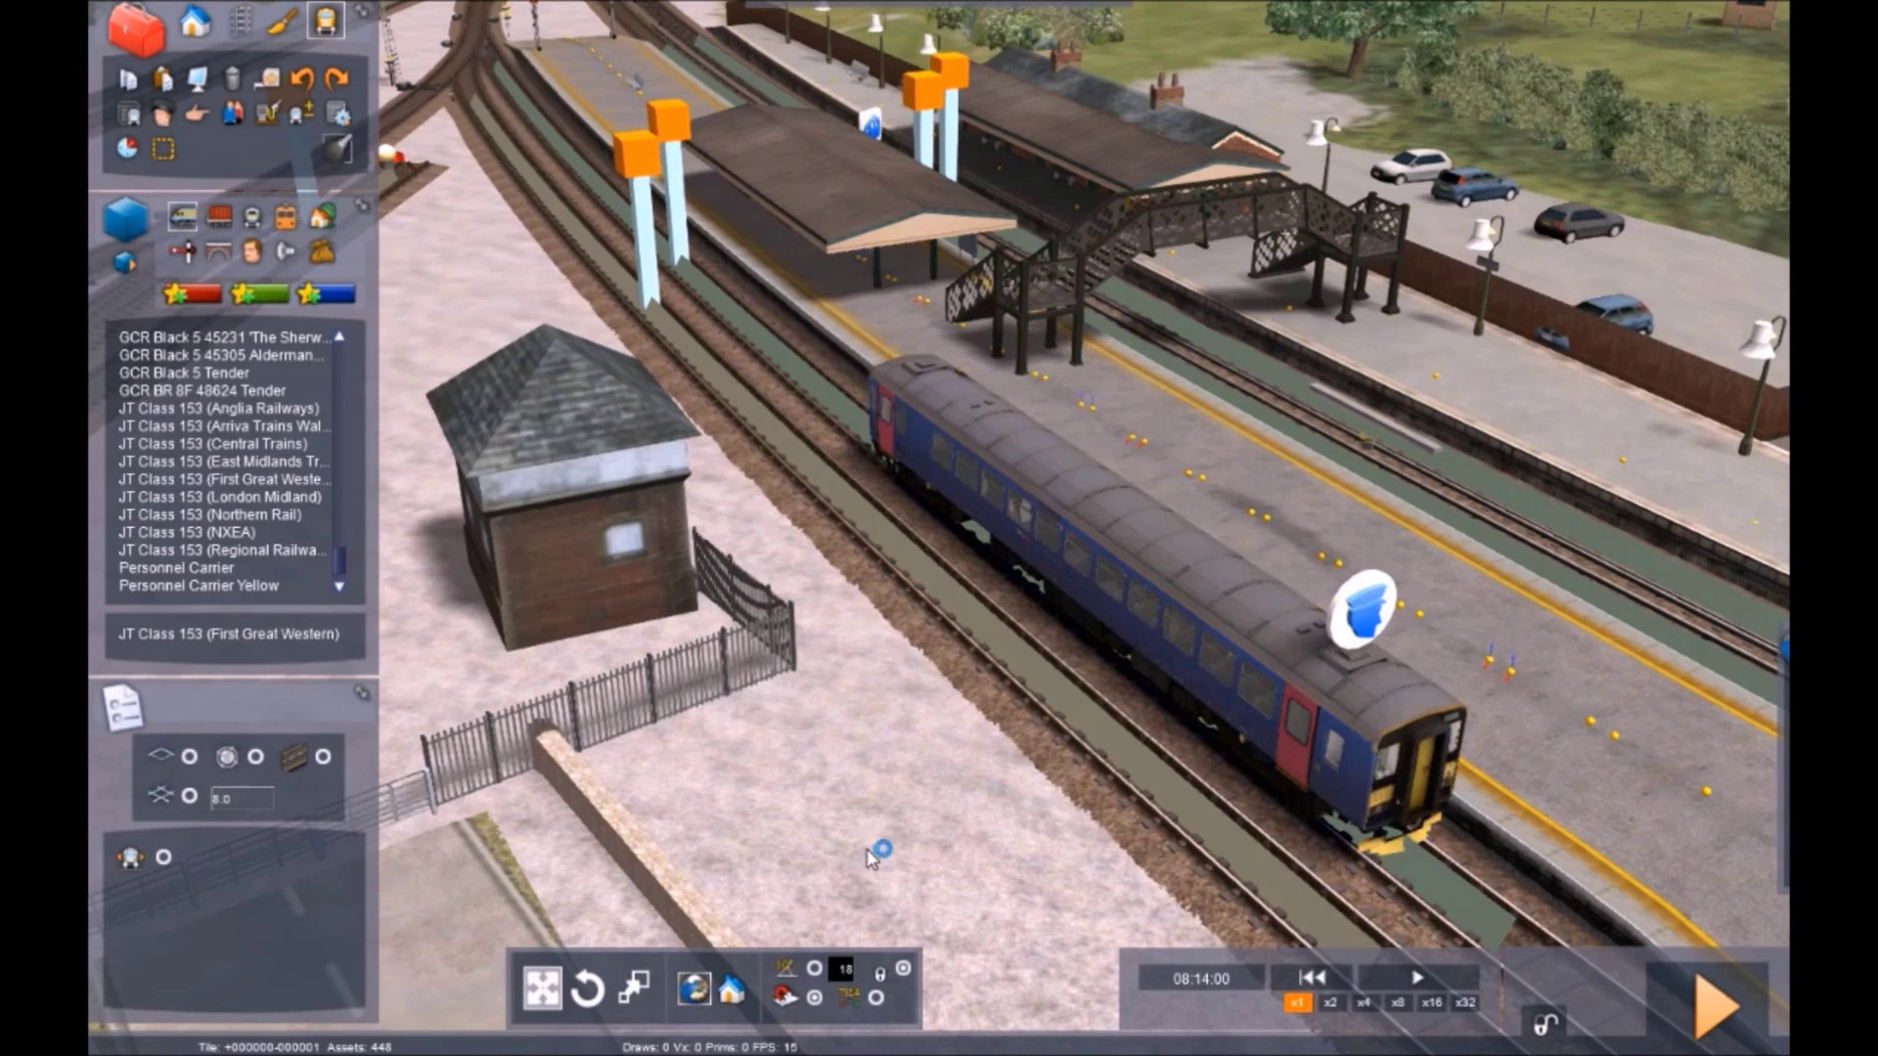
left_click(1158, 538)
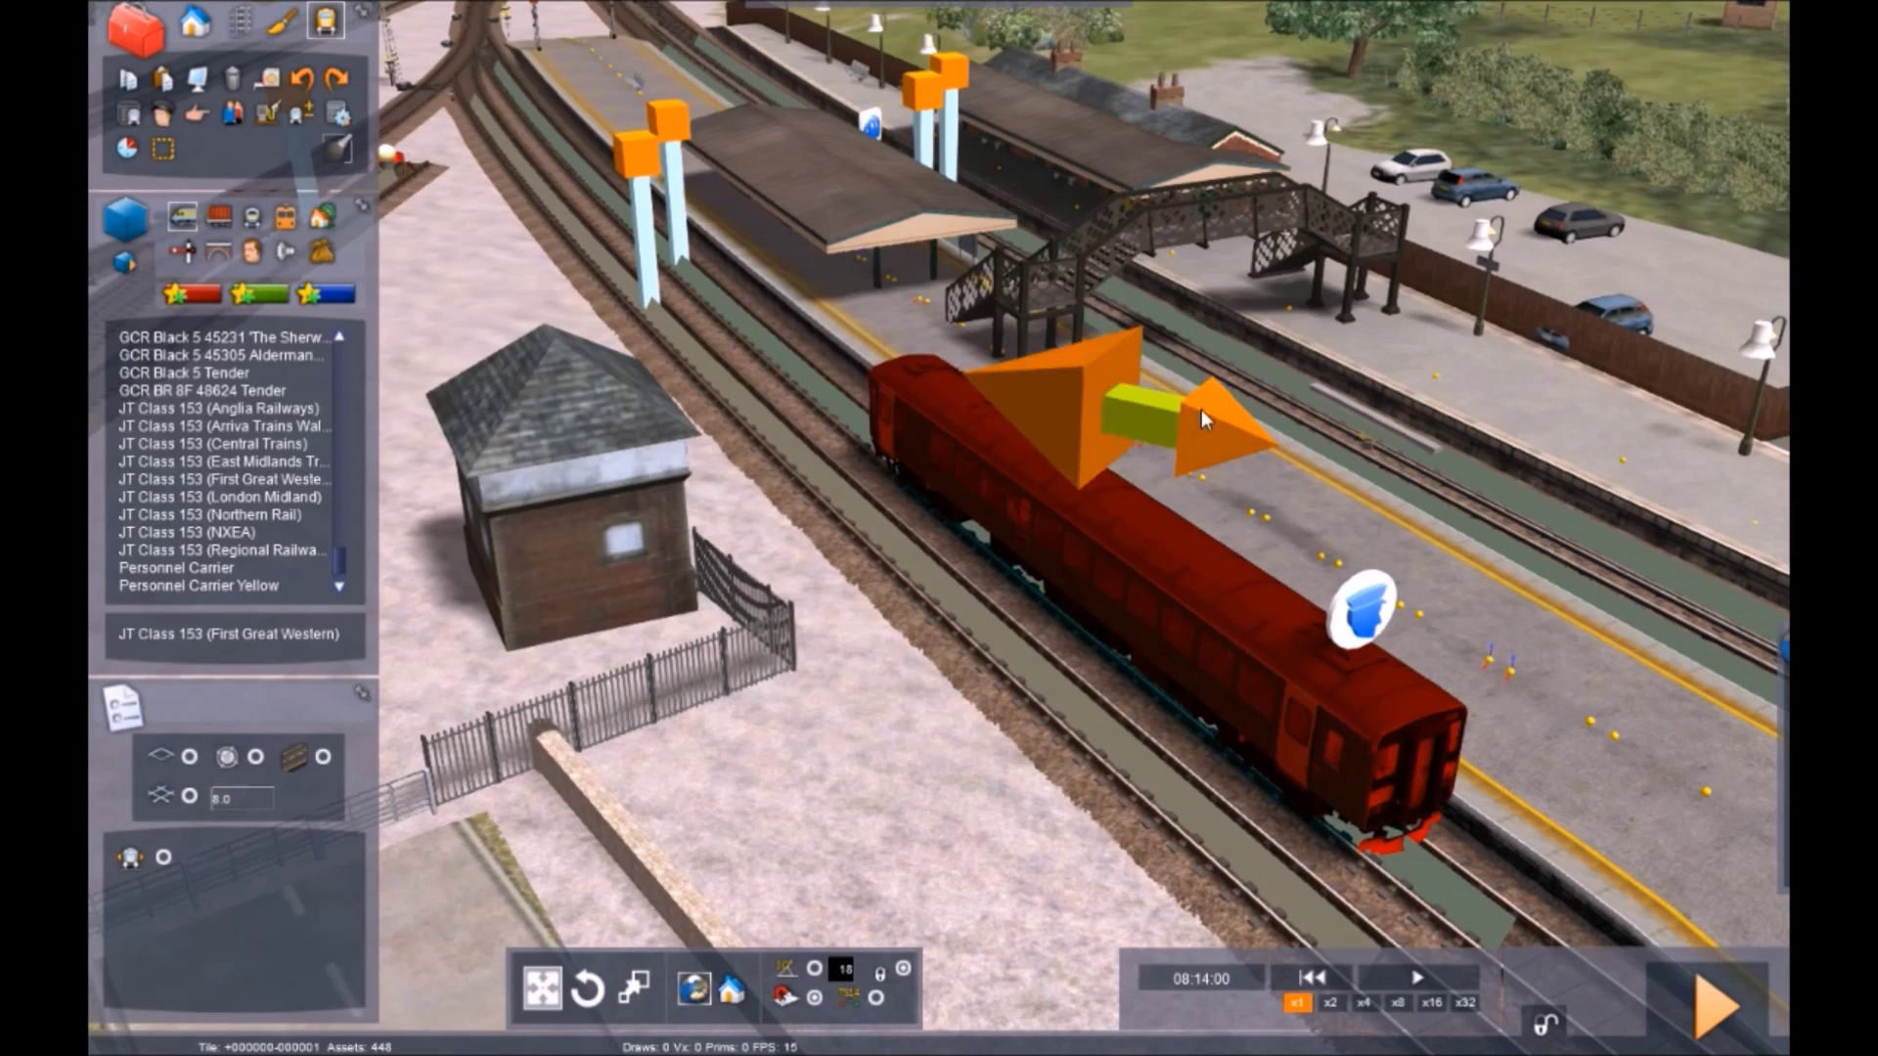
left_click(872, 731)
right_click_drag(872, 732, 603, 696)
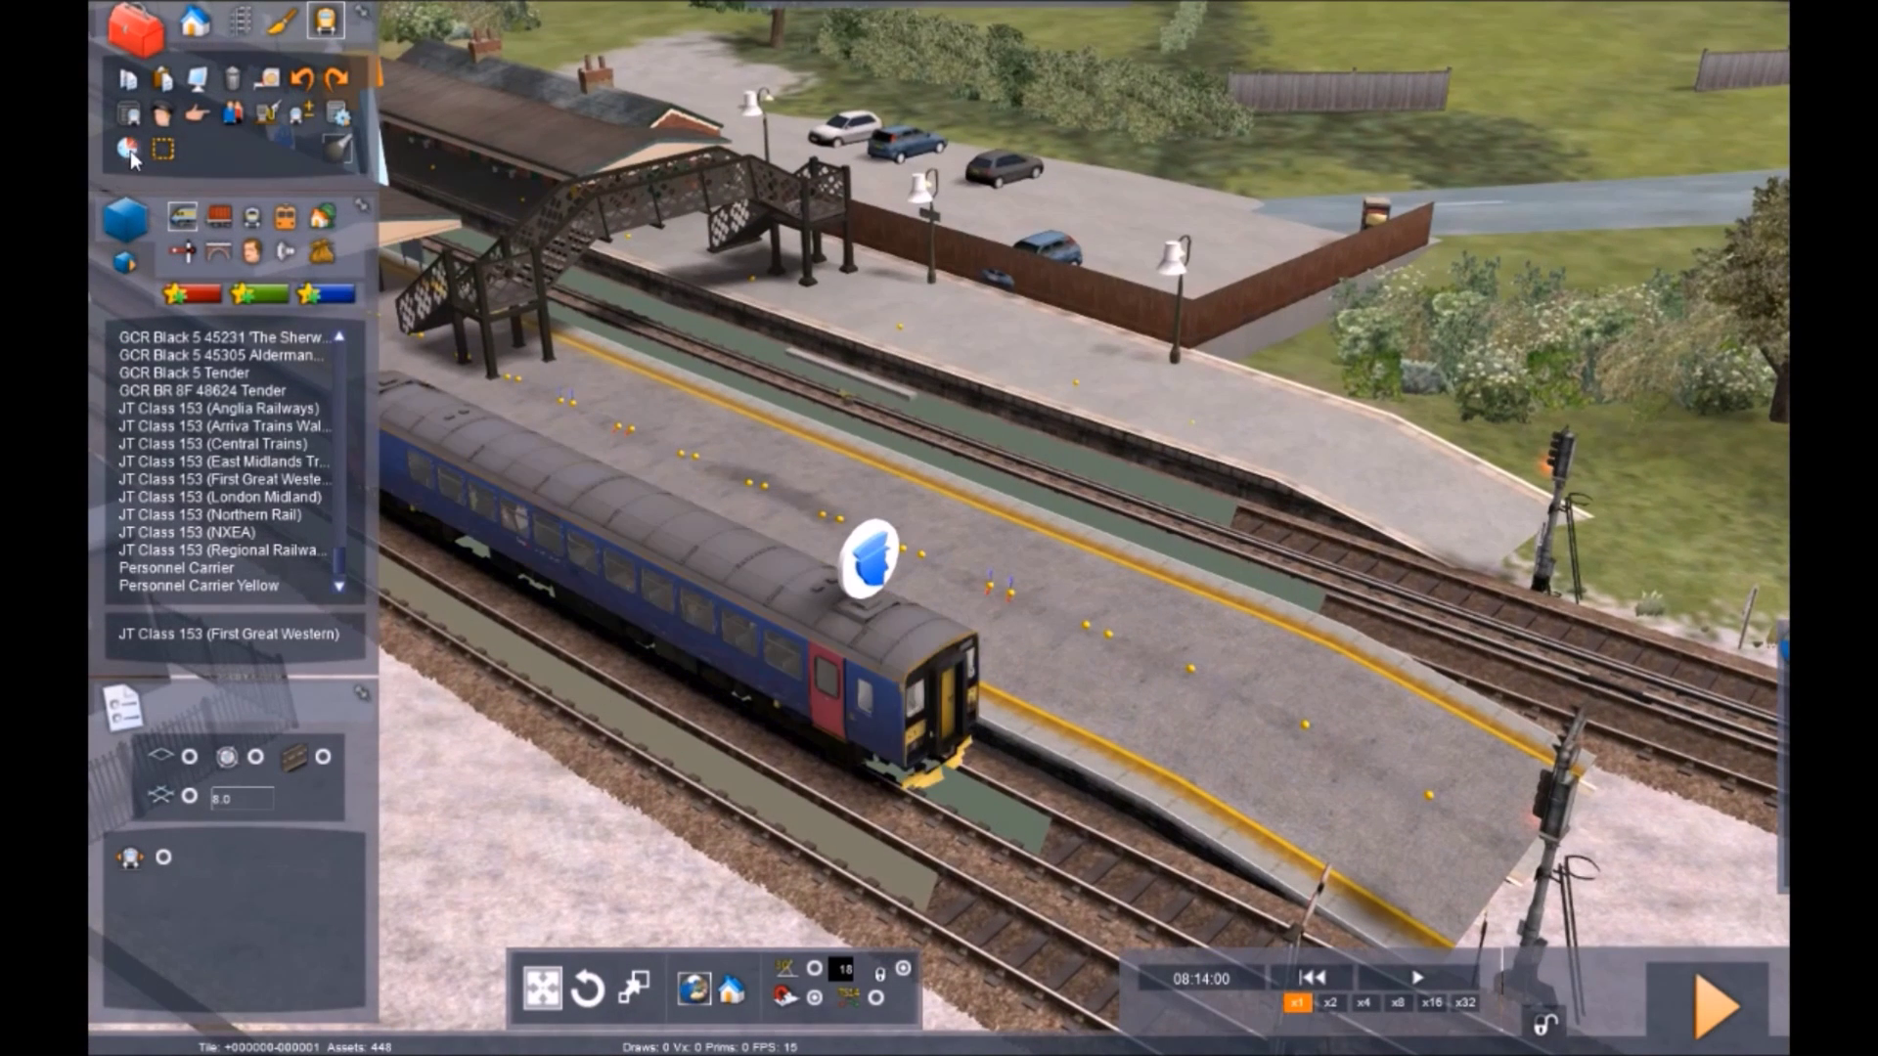
Open the timetable view, centre the map on the train and mark Service1 as the player's service
left_click(131, 151)
left_click(968, 104)
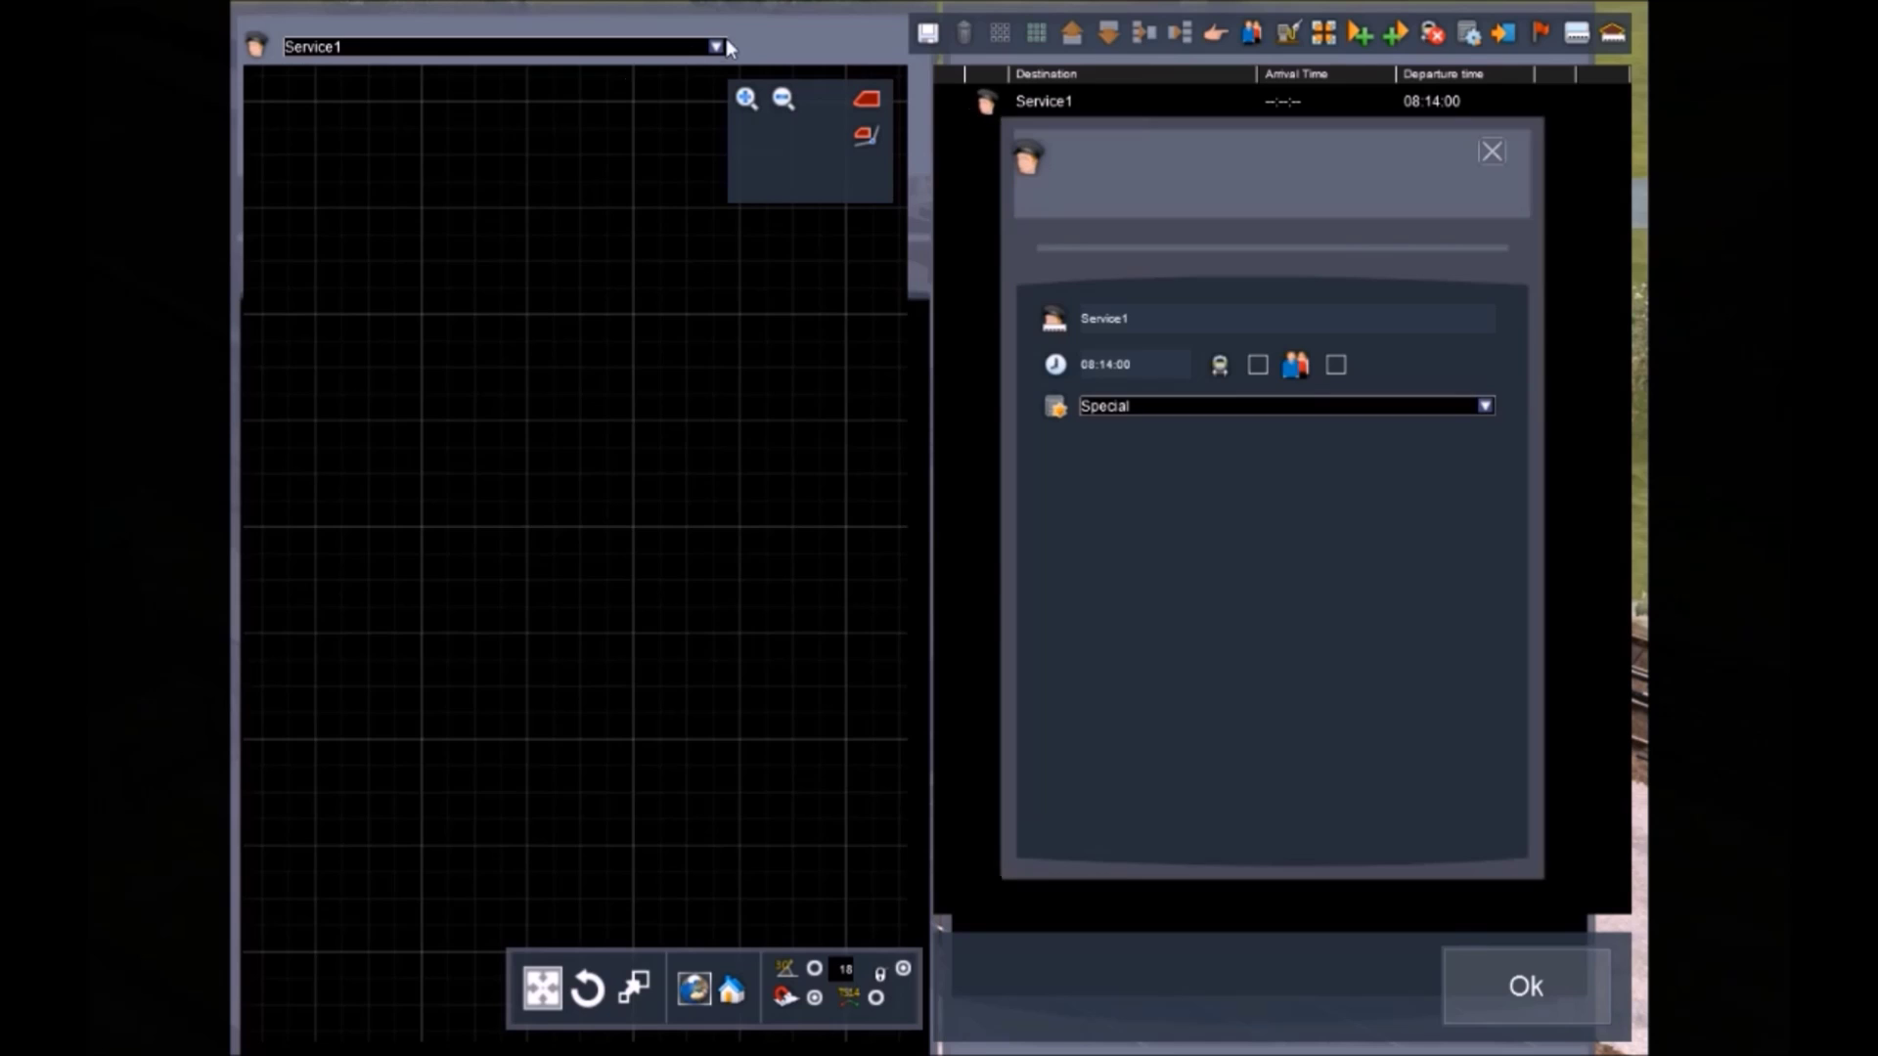
left_click(873, 108)
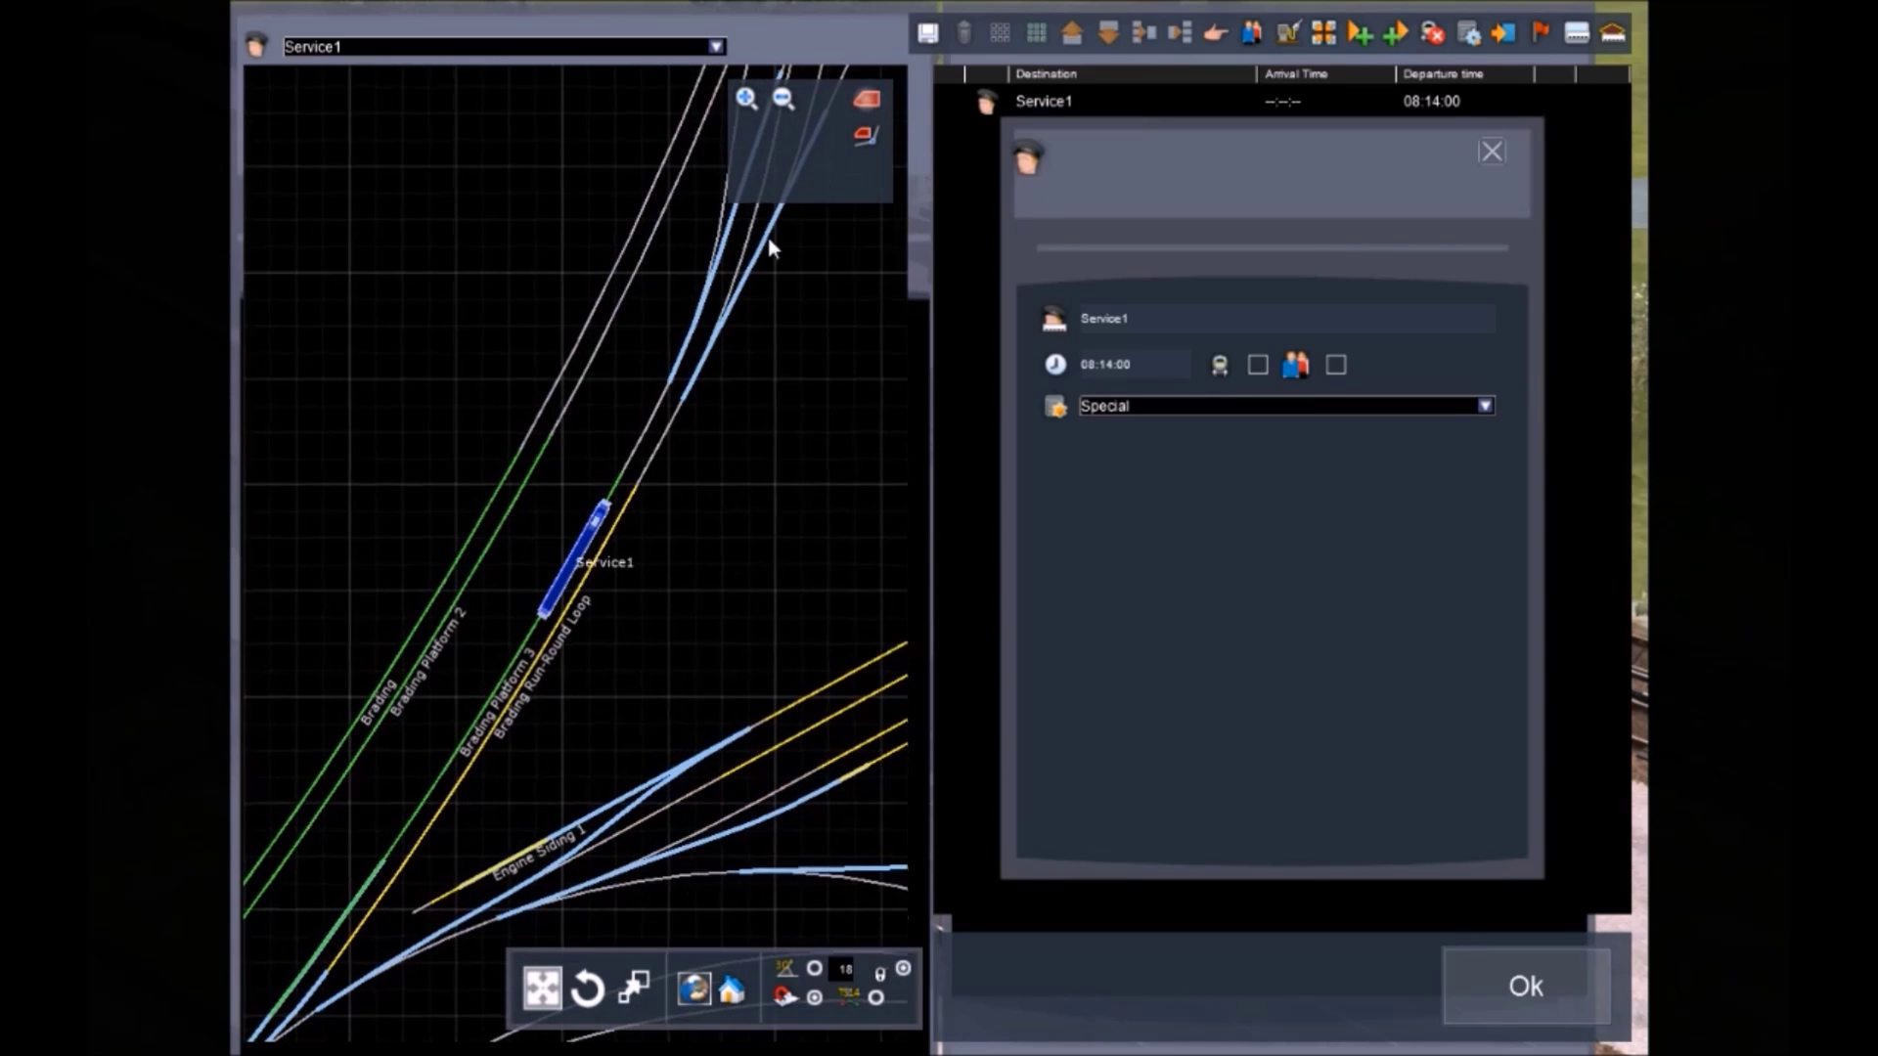
left_click(1258, 365)
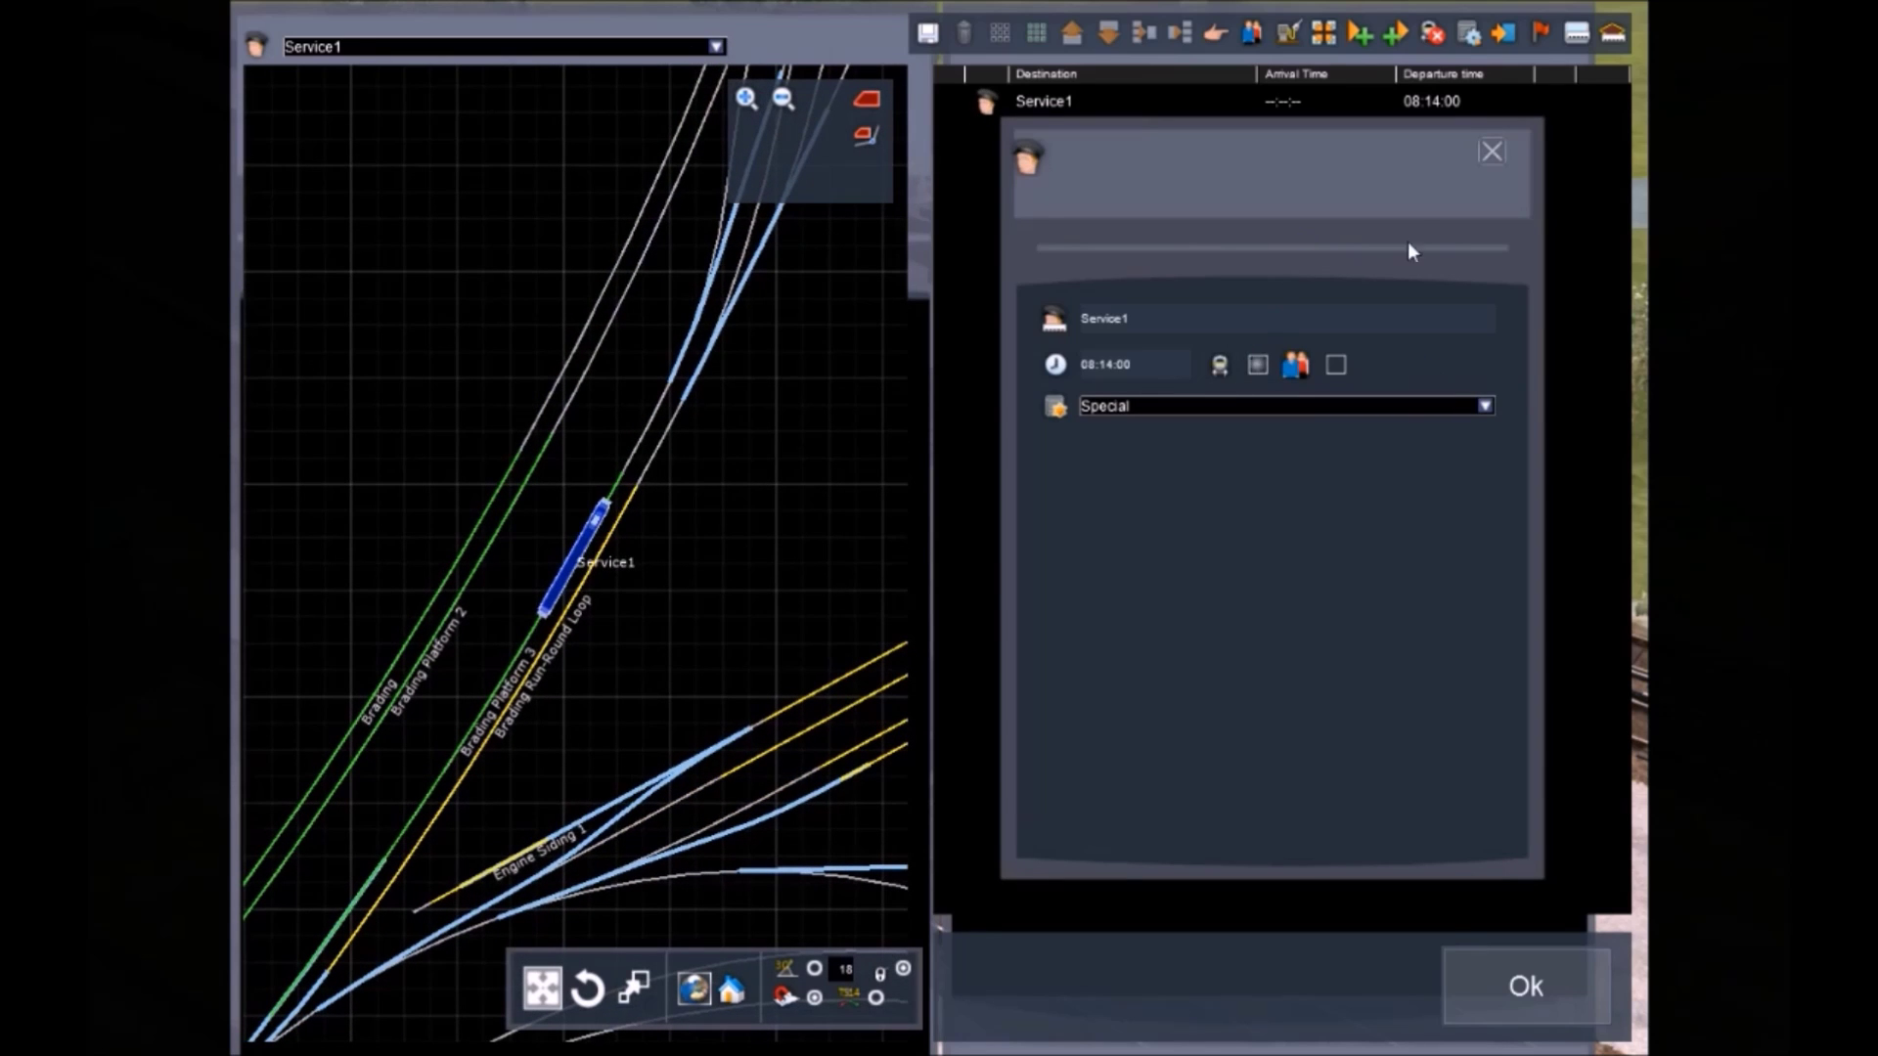
left_click(1491, 152)
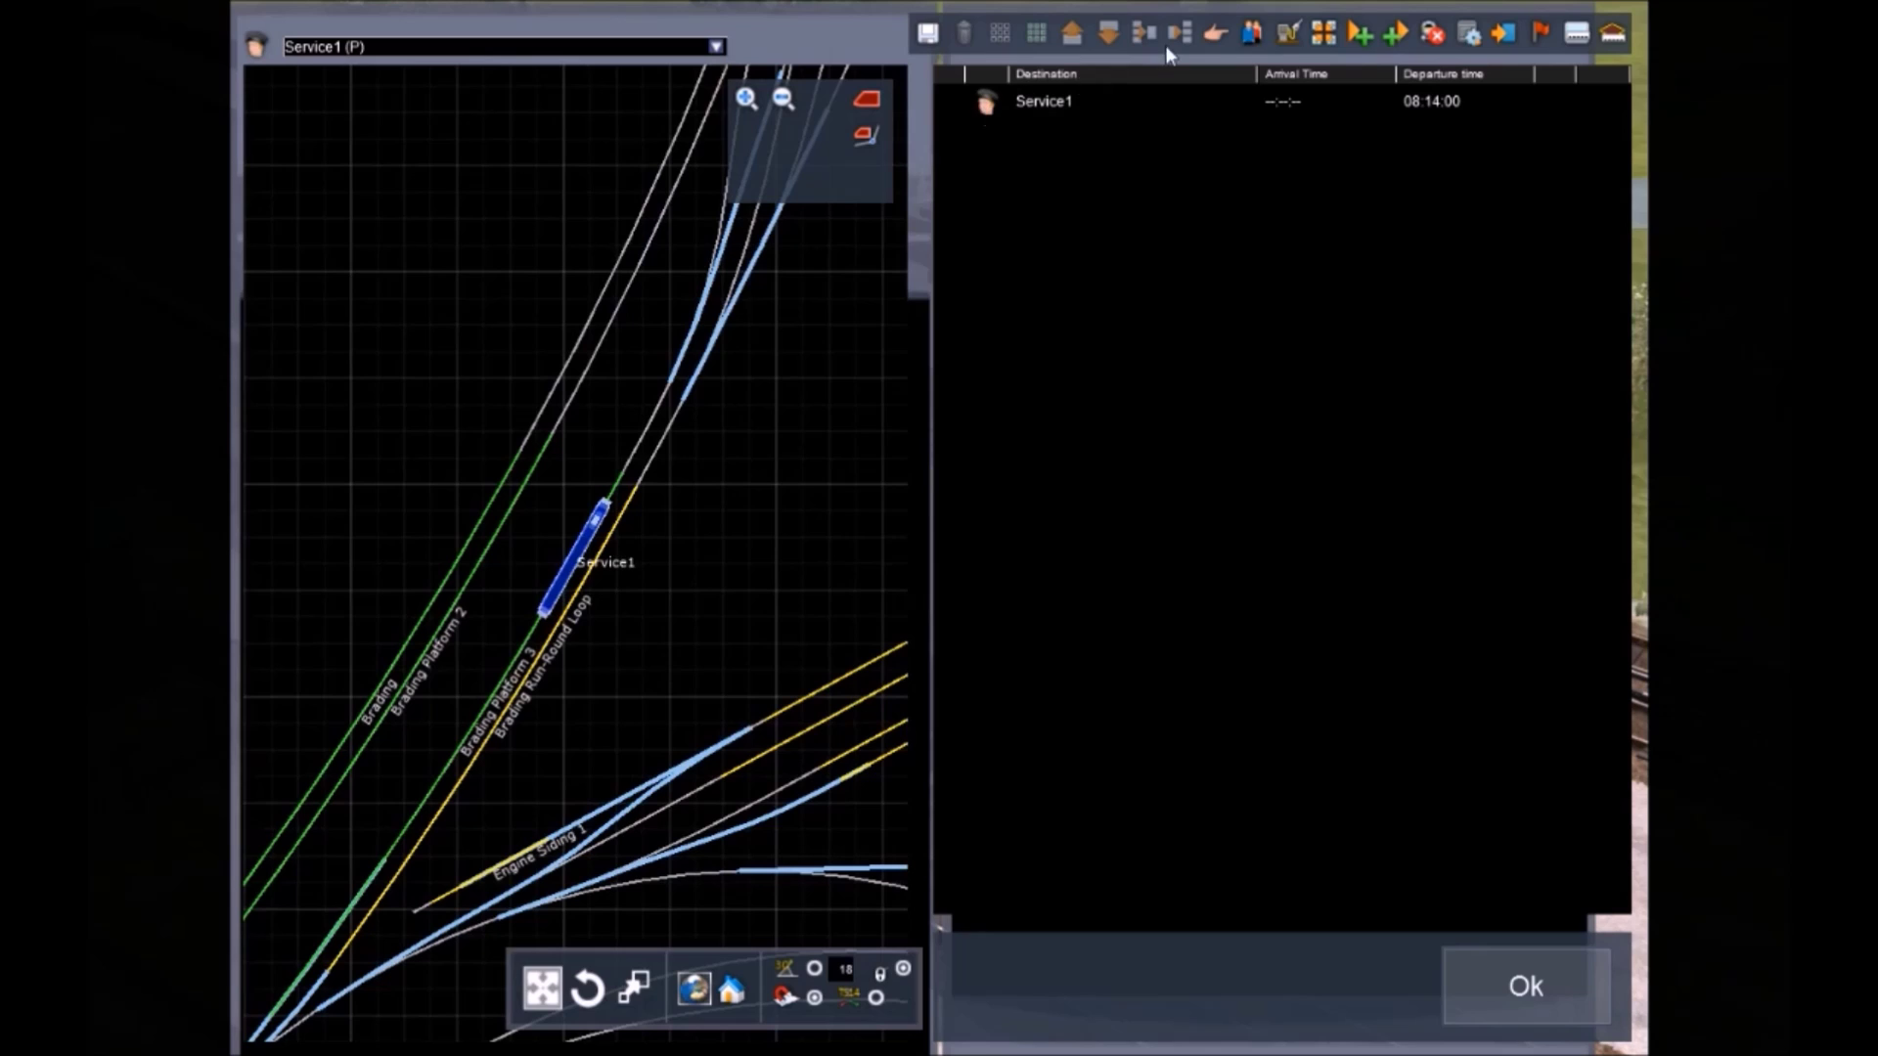
left_click(986, 106)
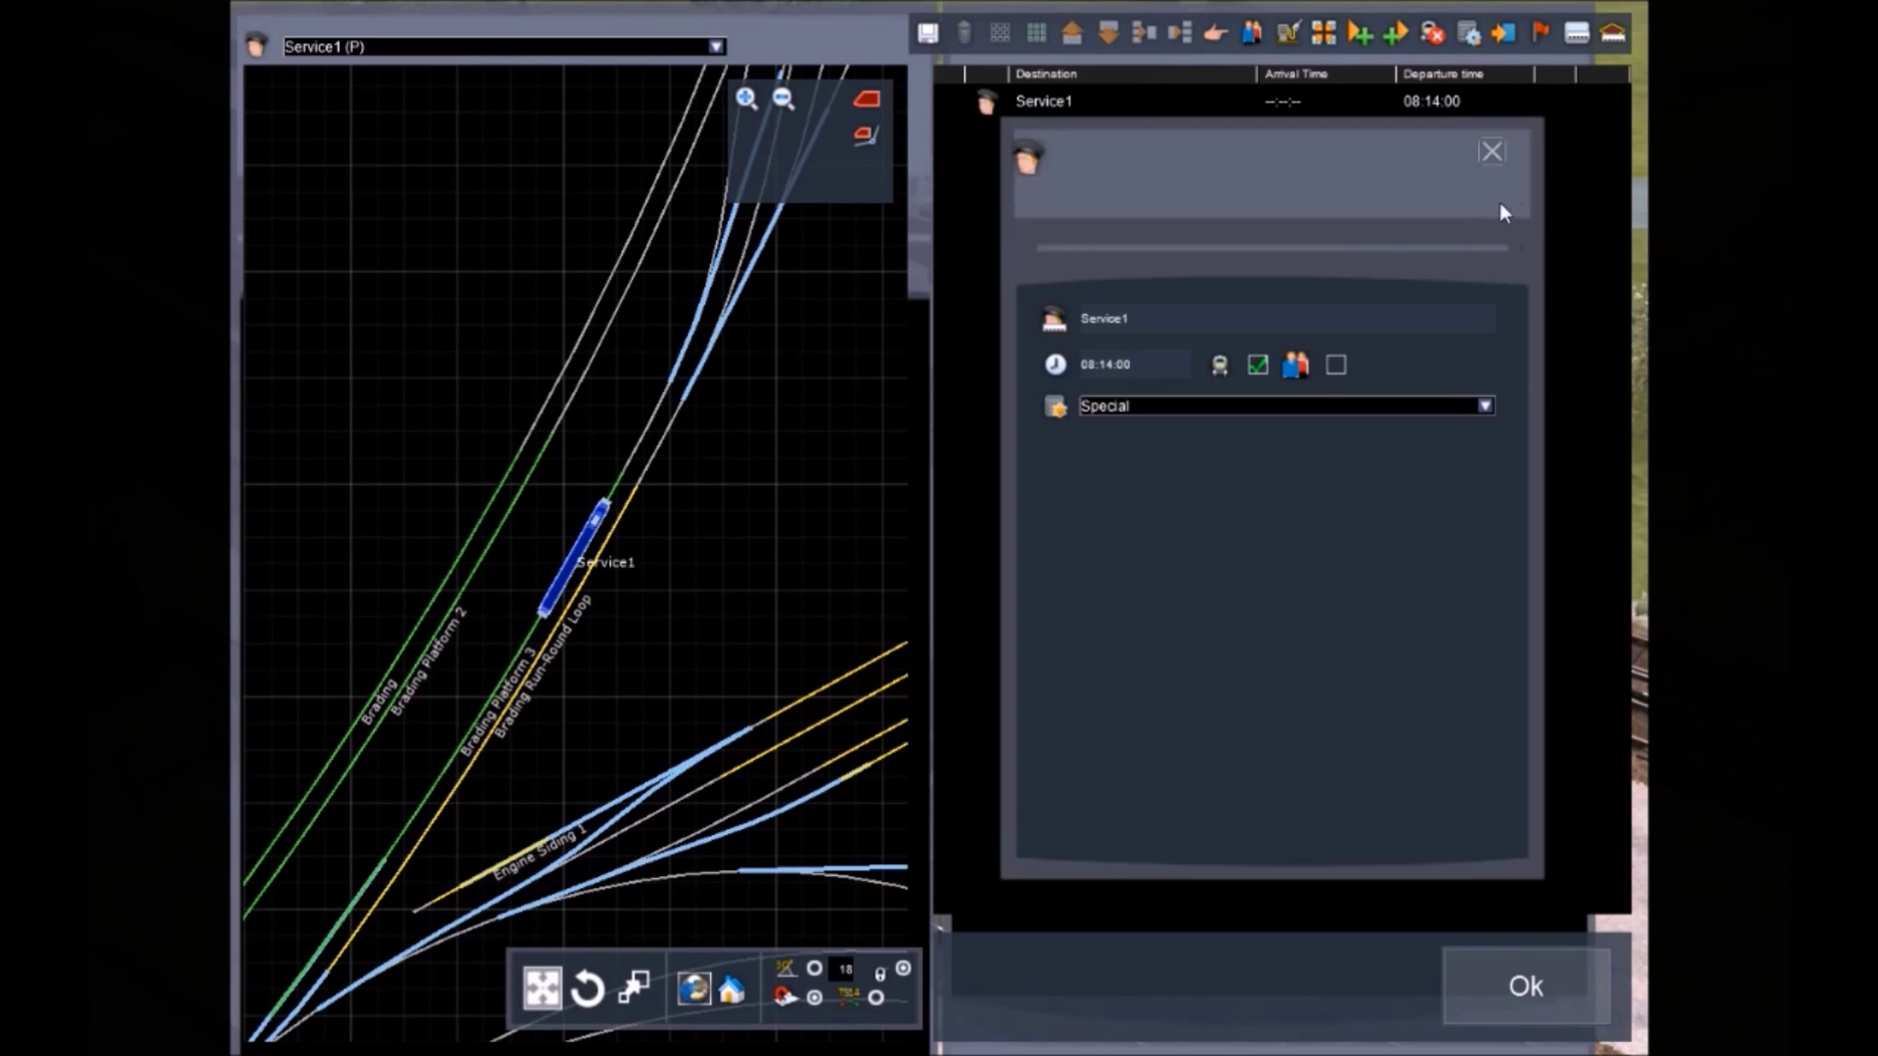
left_click(1491, 153)
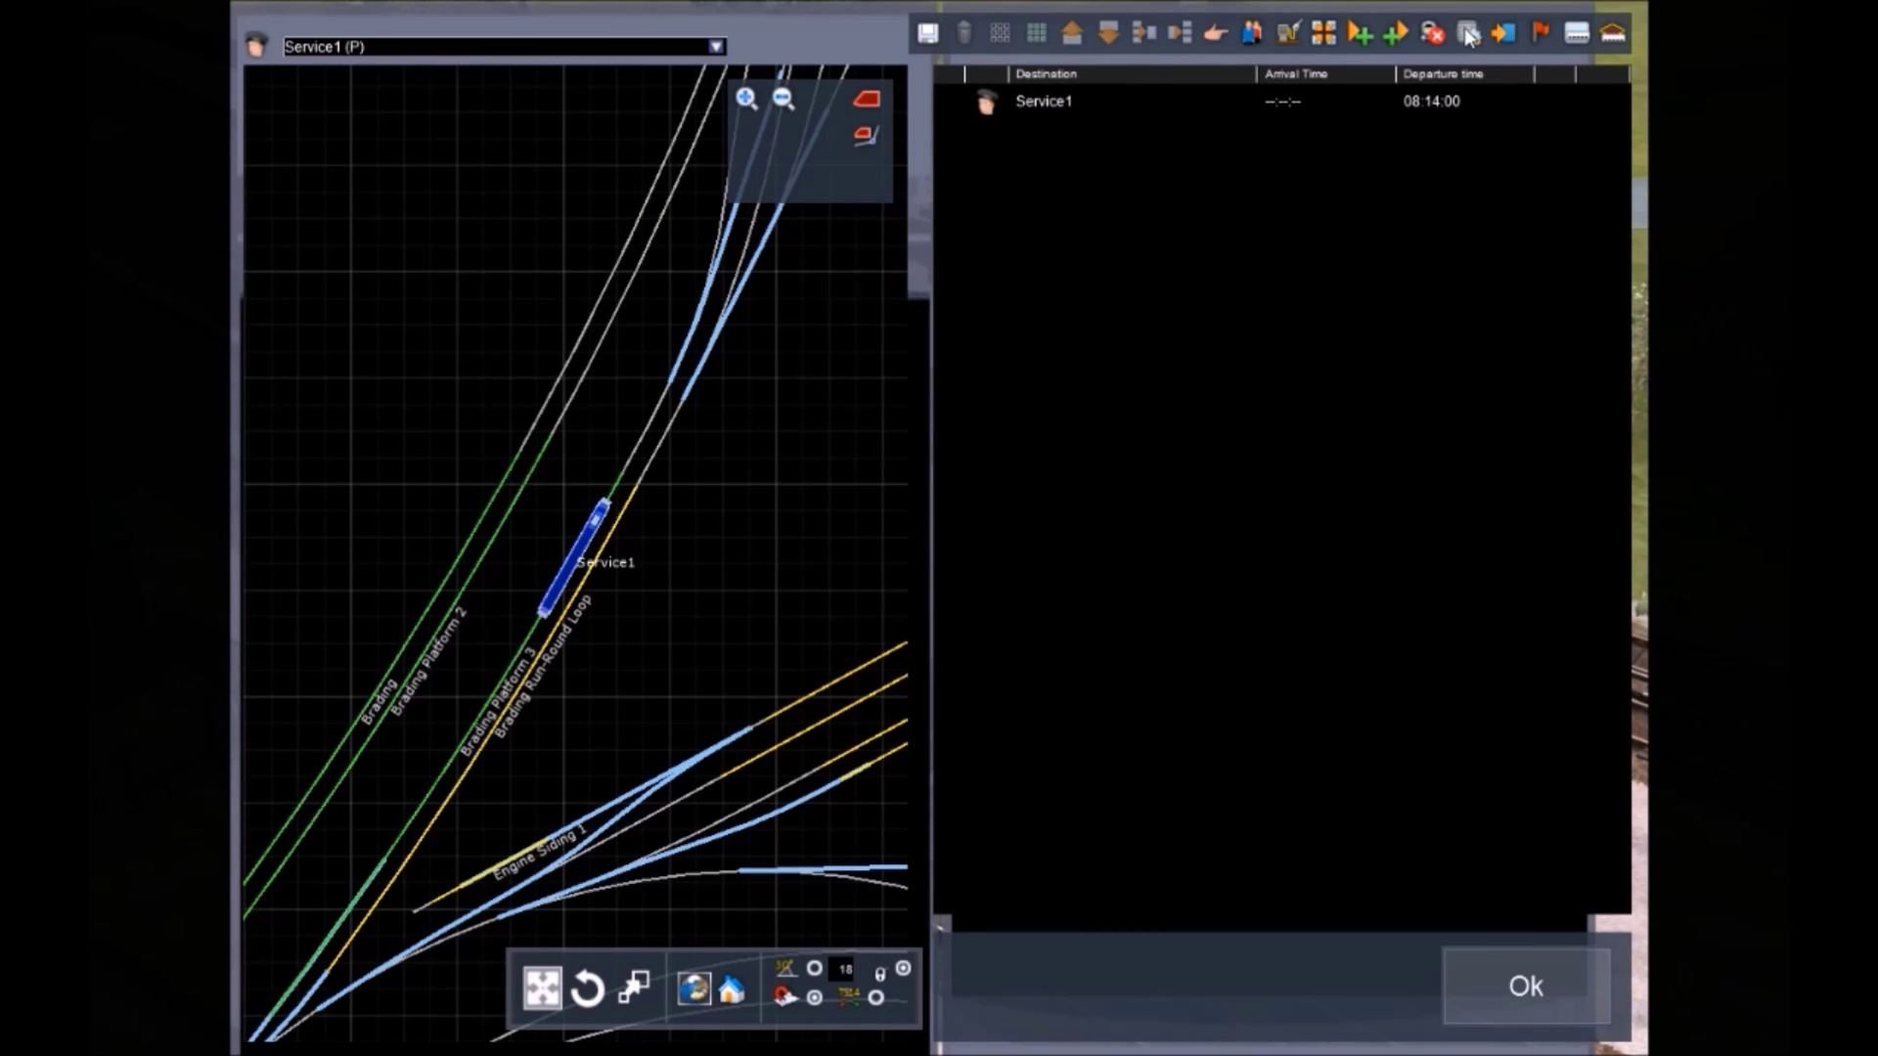
Add a trigger instruction to Service1 and write its message about departing, beginning with "Depart" and mentioning the passengers
left_click(1467, 34)
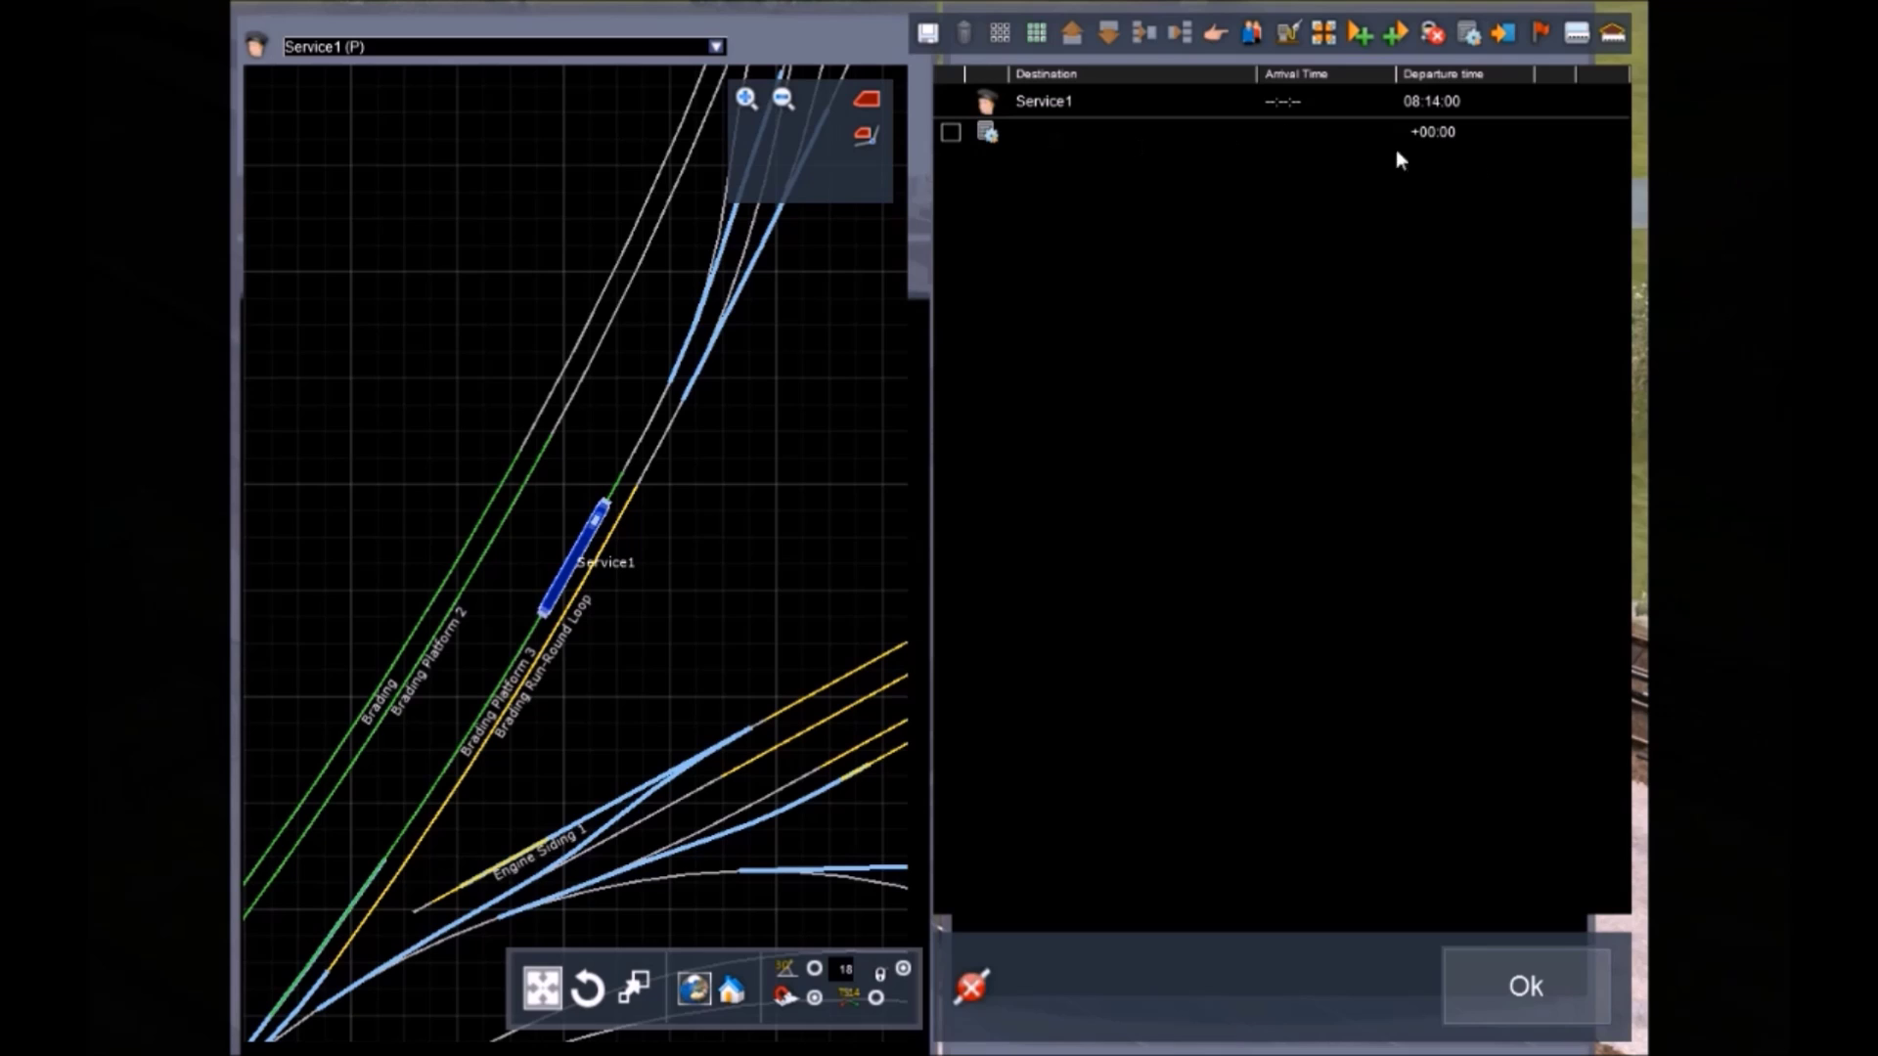
left_click(986, 135)
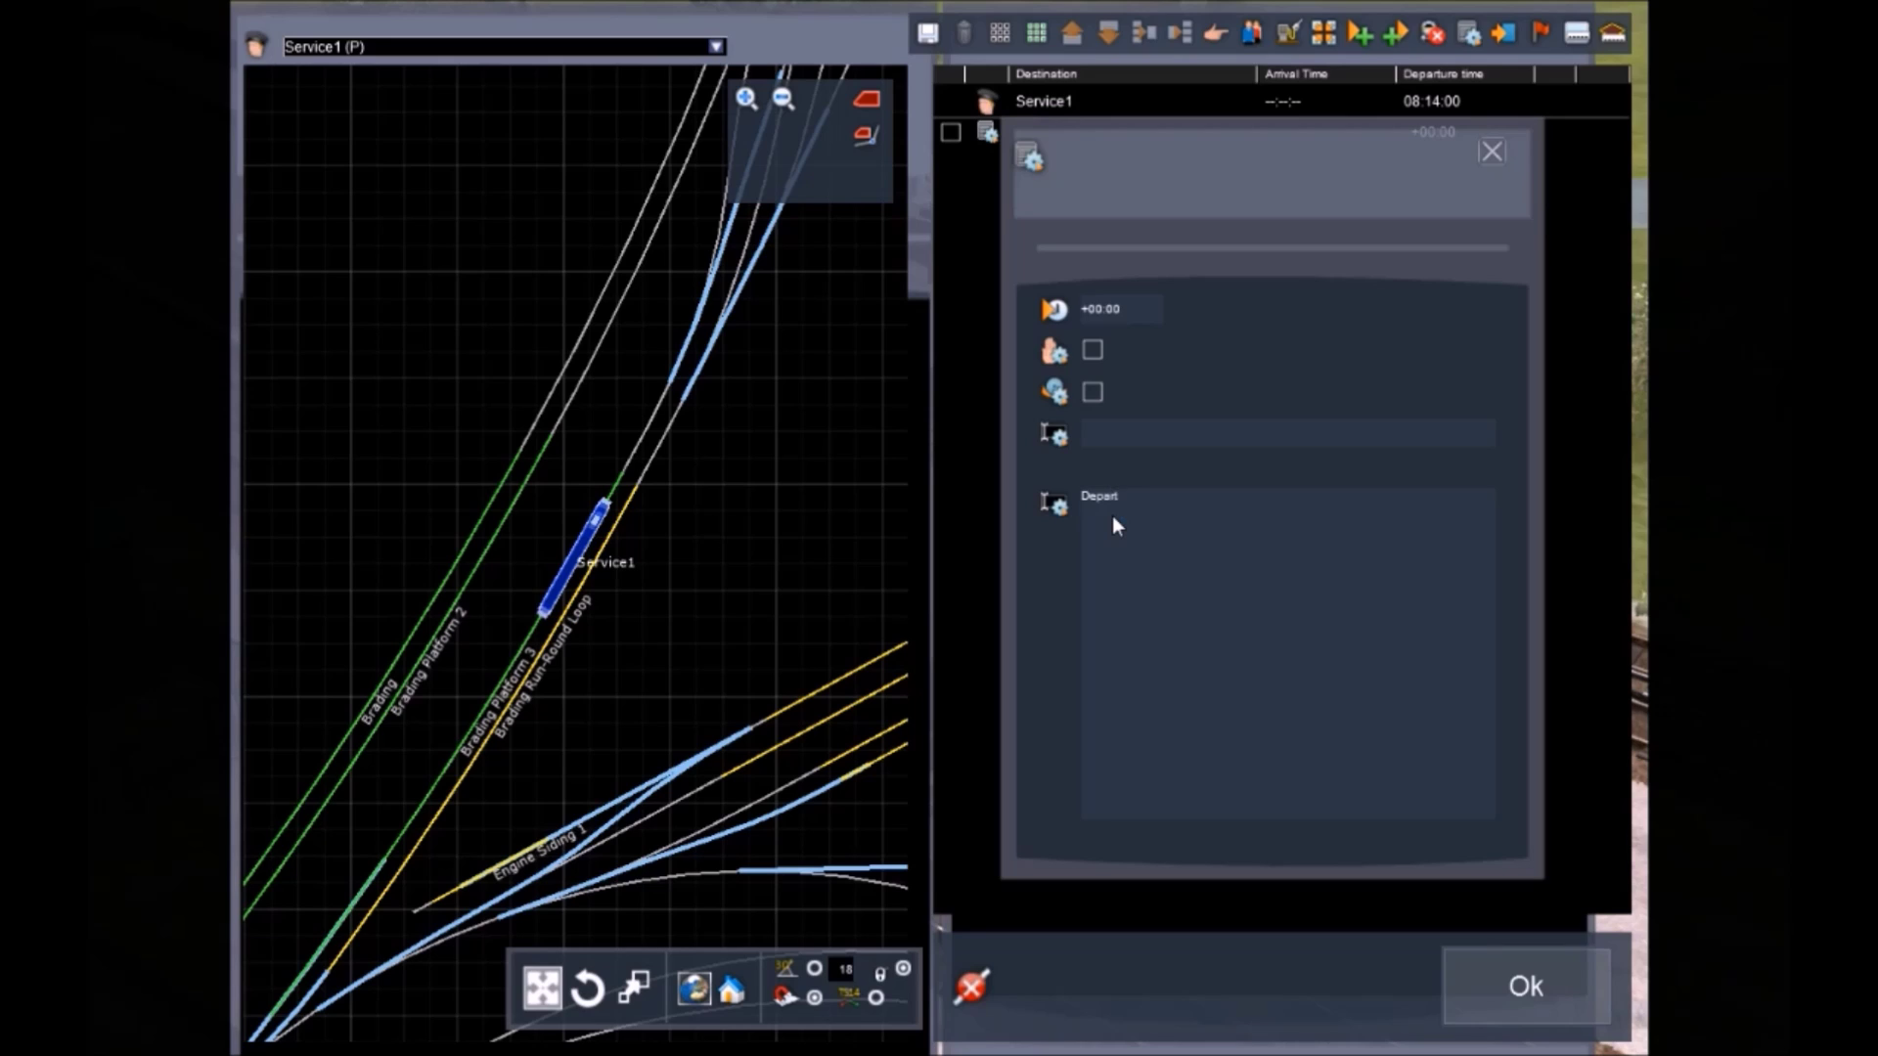
type("on as pa")
key("BackSpace")
key("BackSpace")
key("BackSpace")
key("BackSpace")
key("BackSpace")
key("BackSpace")
key("BackSpace")
type("ngers.")
left_click(1489, 151)
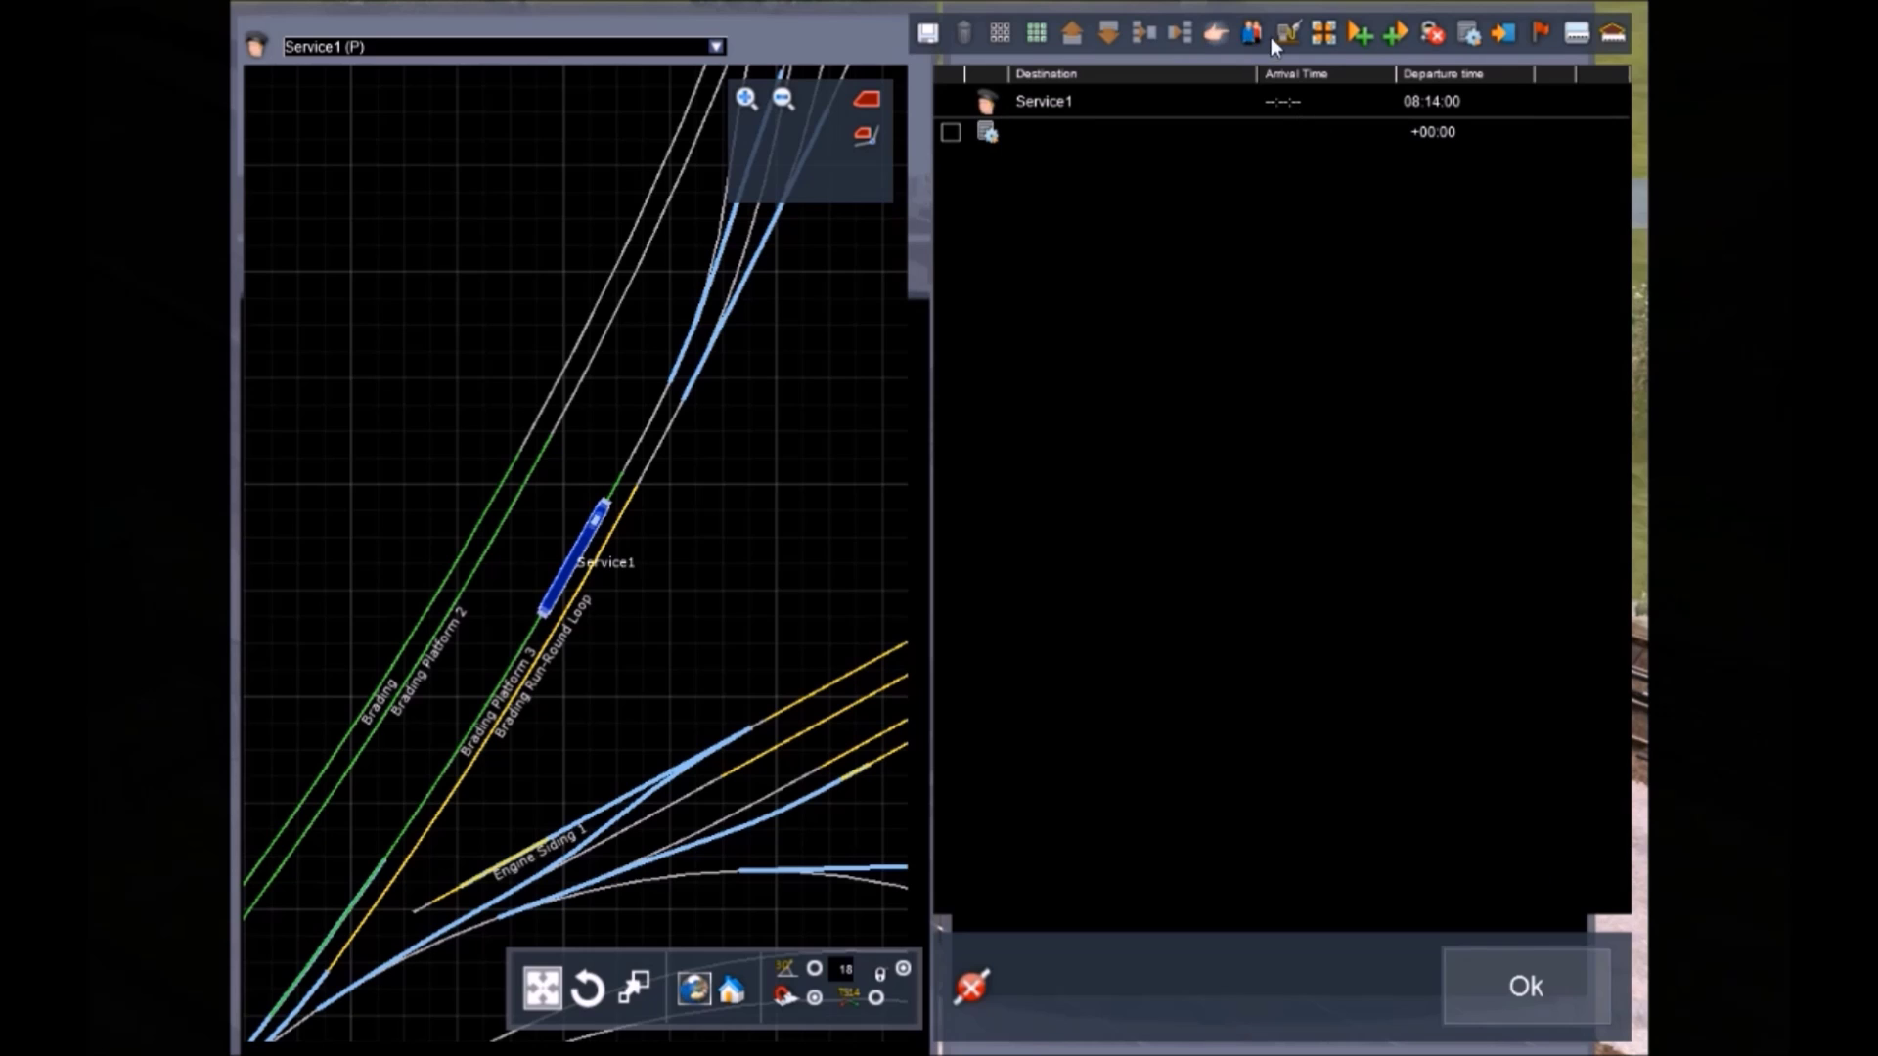
Add a passenger pick-up instruction to Service1 with Brading Platform 3 as its destination
scroll(526, 489, "down", 5)
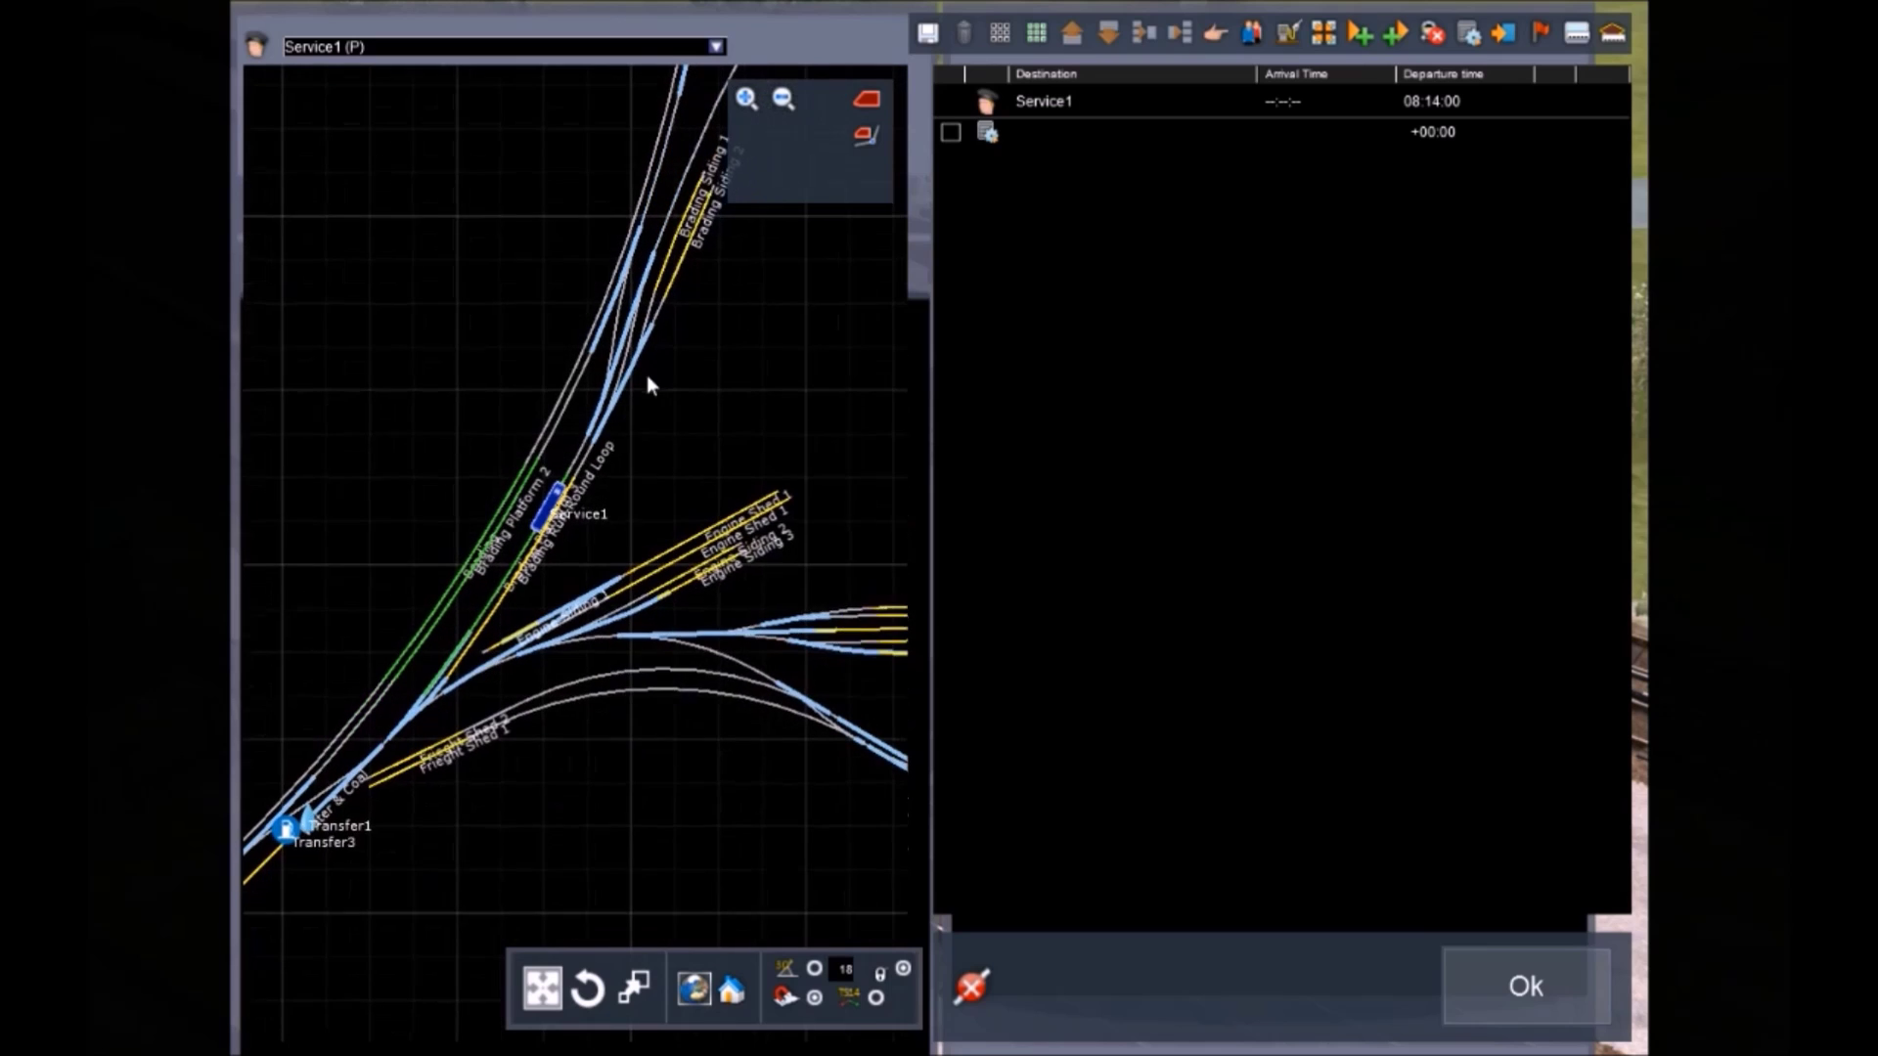
left_click(1254, 32)
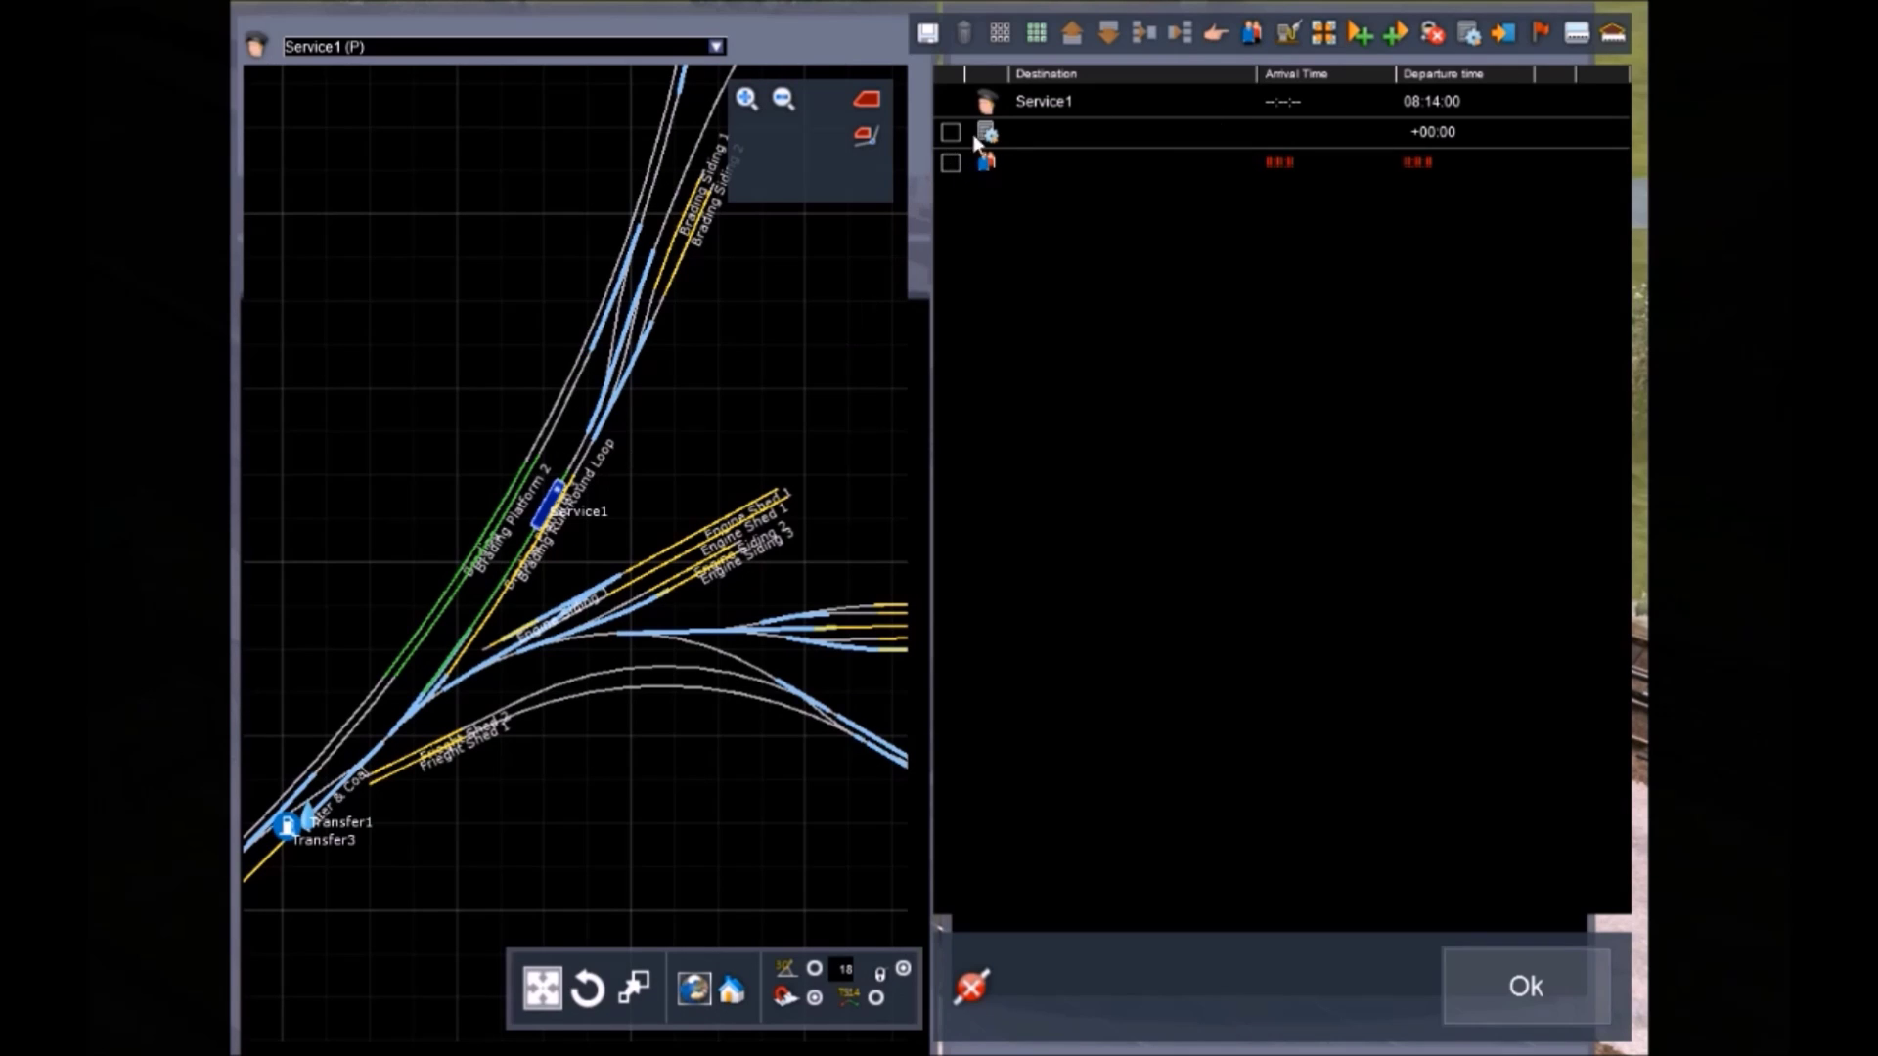
double_click(990, 161)
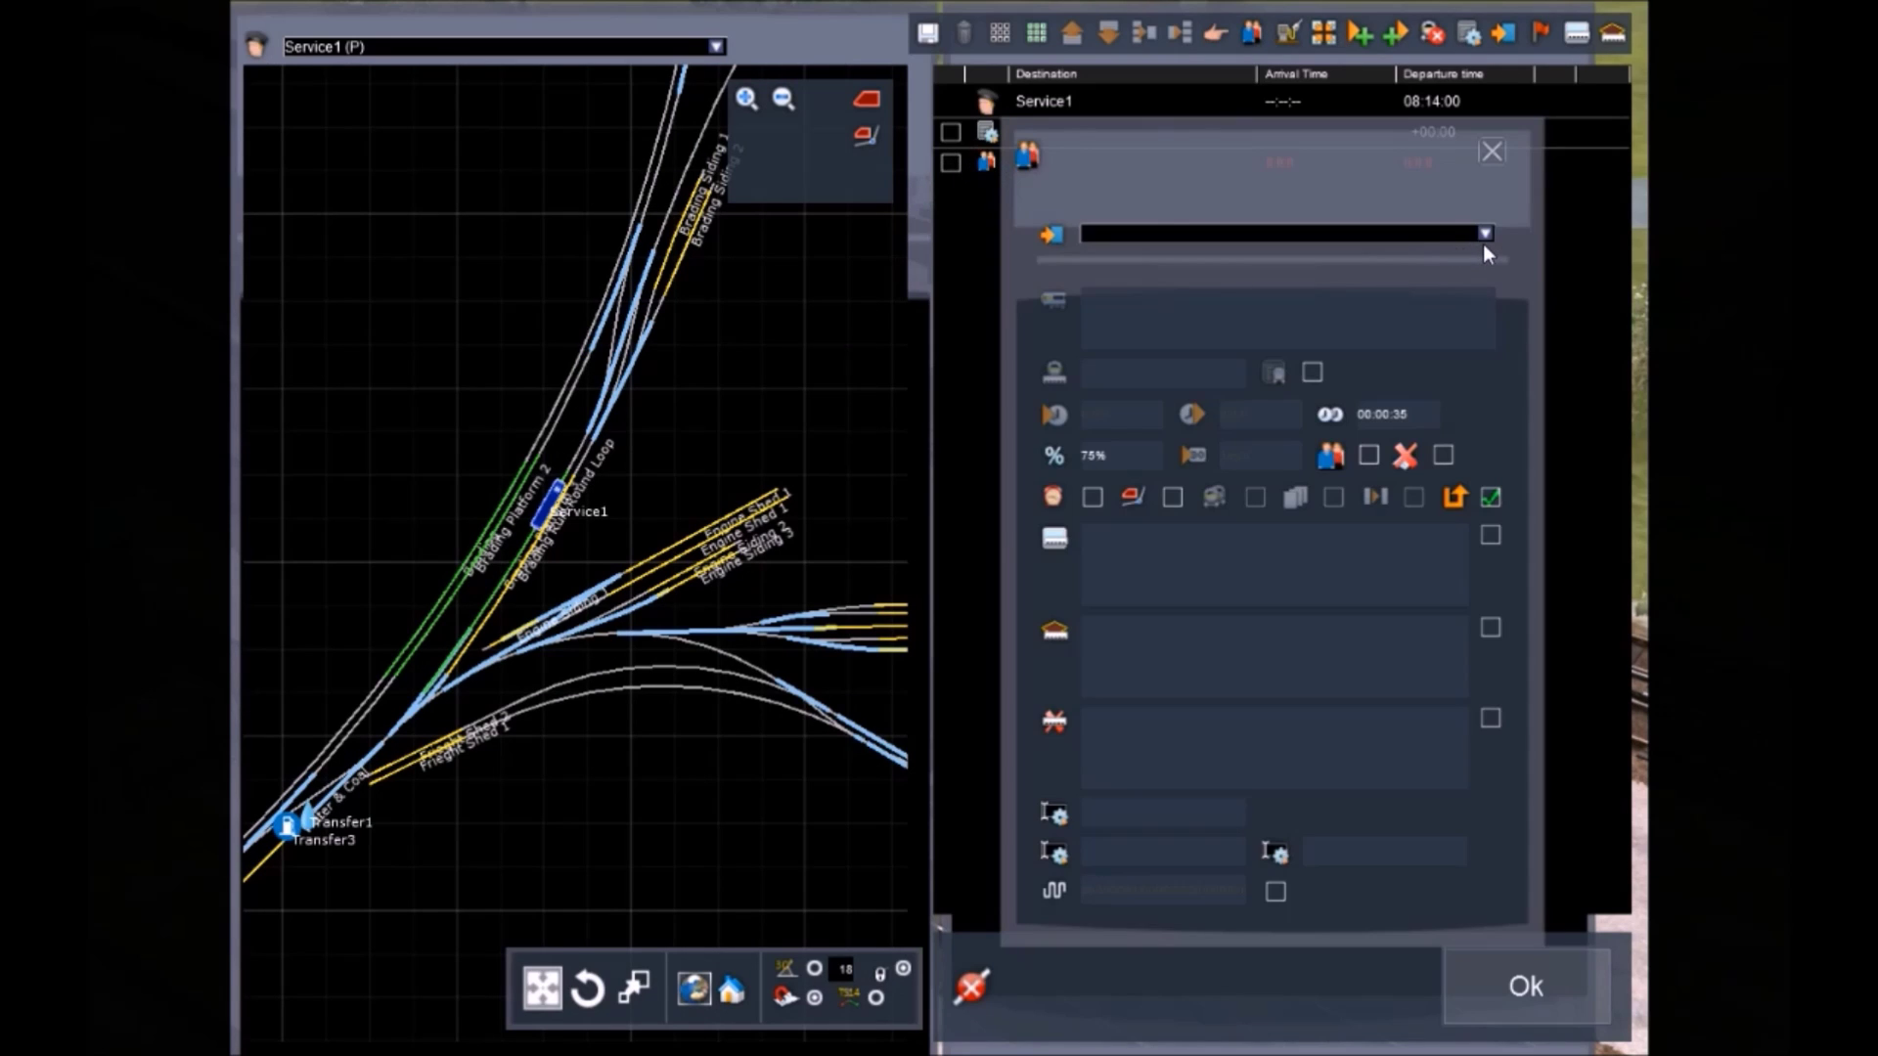
left_click(1485, 234)
left_click(1485, 233)
left_click(545, 487)
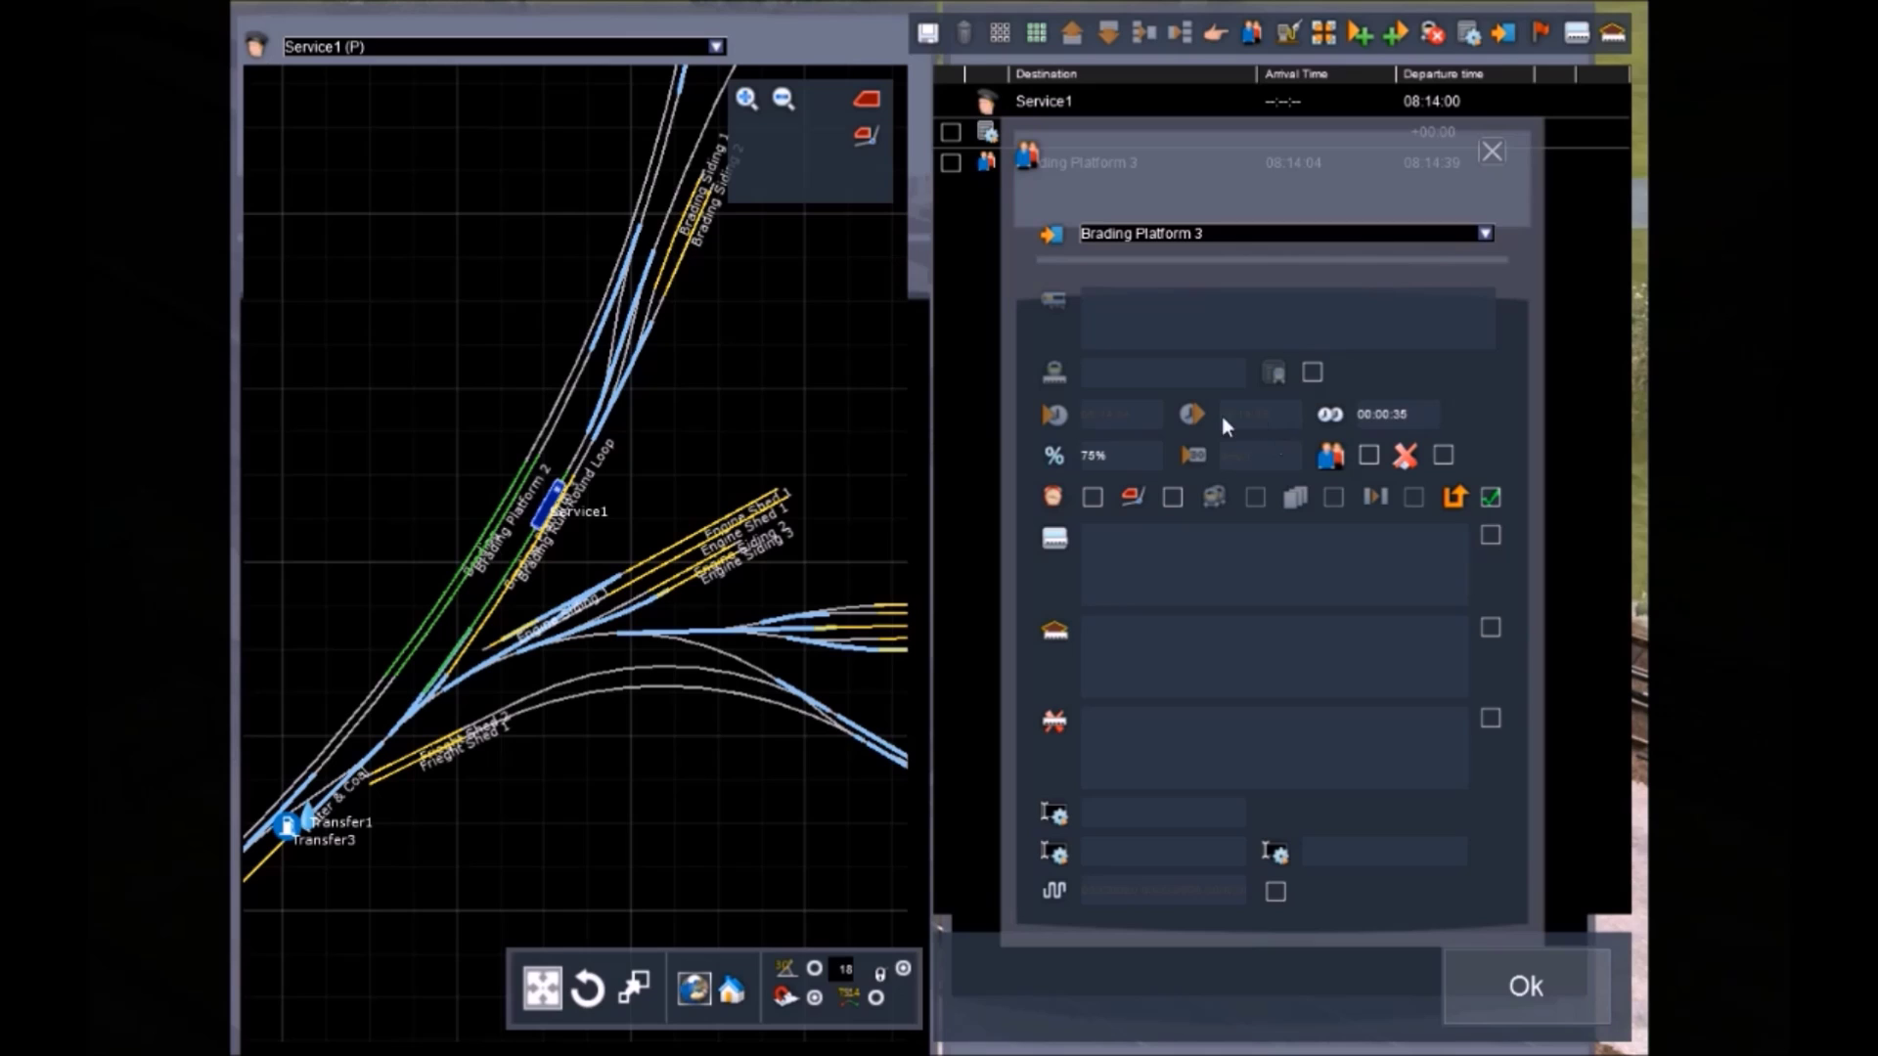
Make the Brading Platform 3 pick-up timetabled, with arrival at 08:14:00 and departure at 08:15:00
left_click(1092, 499)
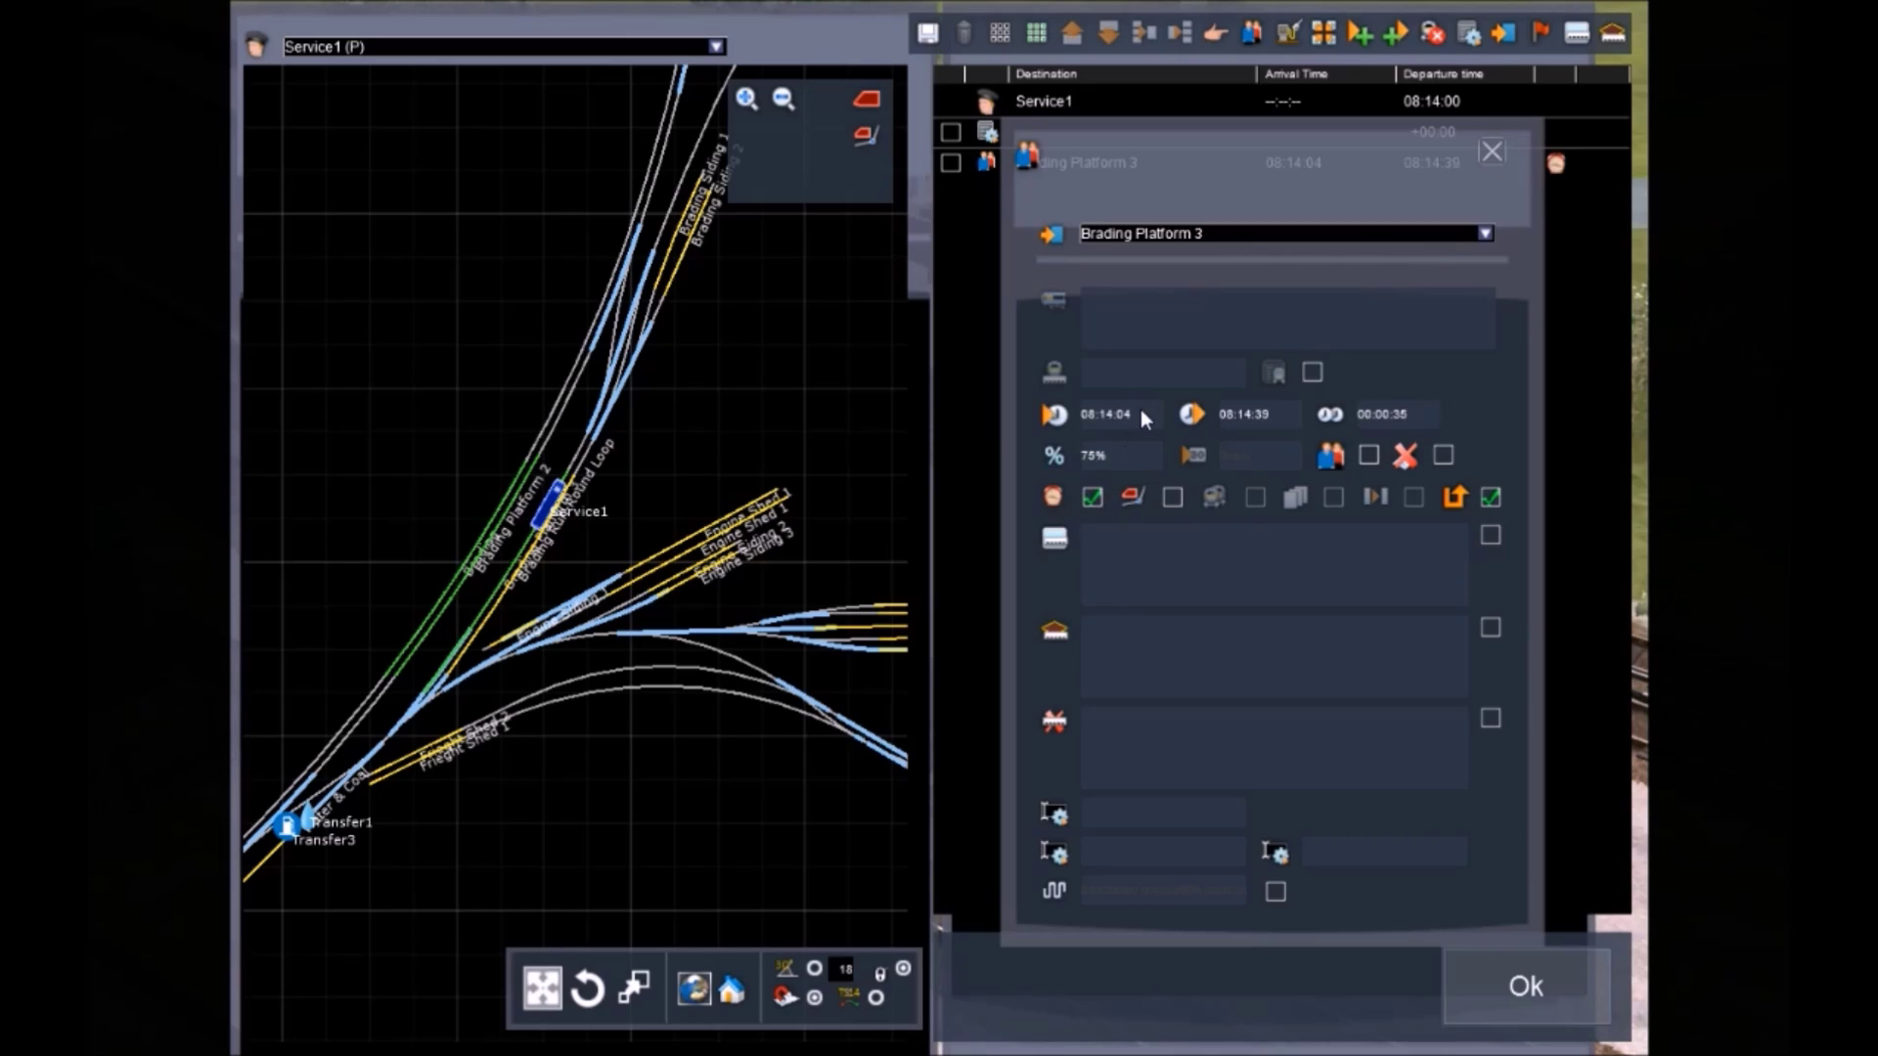
key("BackSpace")
type("0")
left_click(1252, 414)
key("BackSpace")
key("BackSpace")
key("BackSpace")
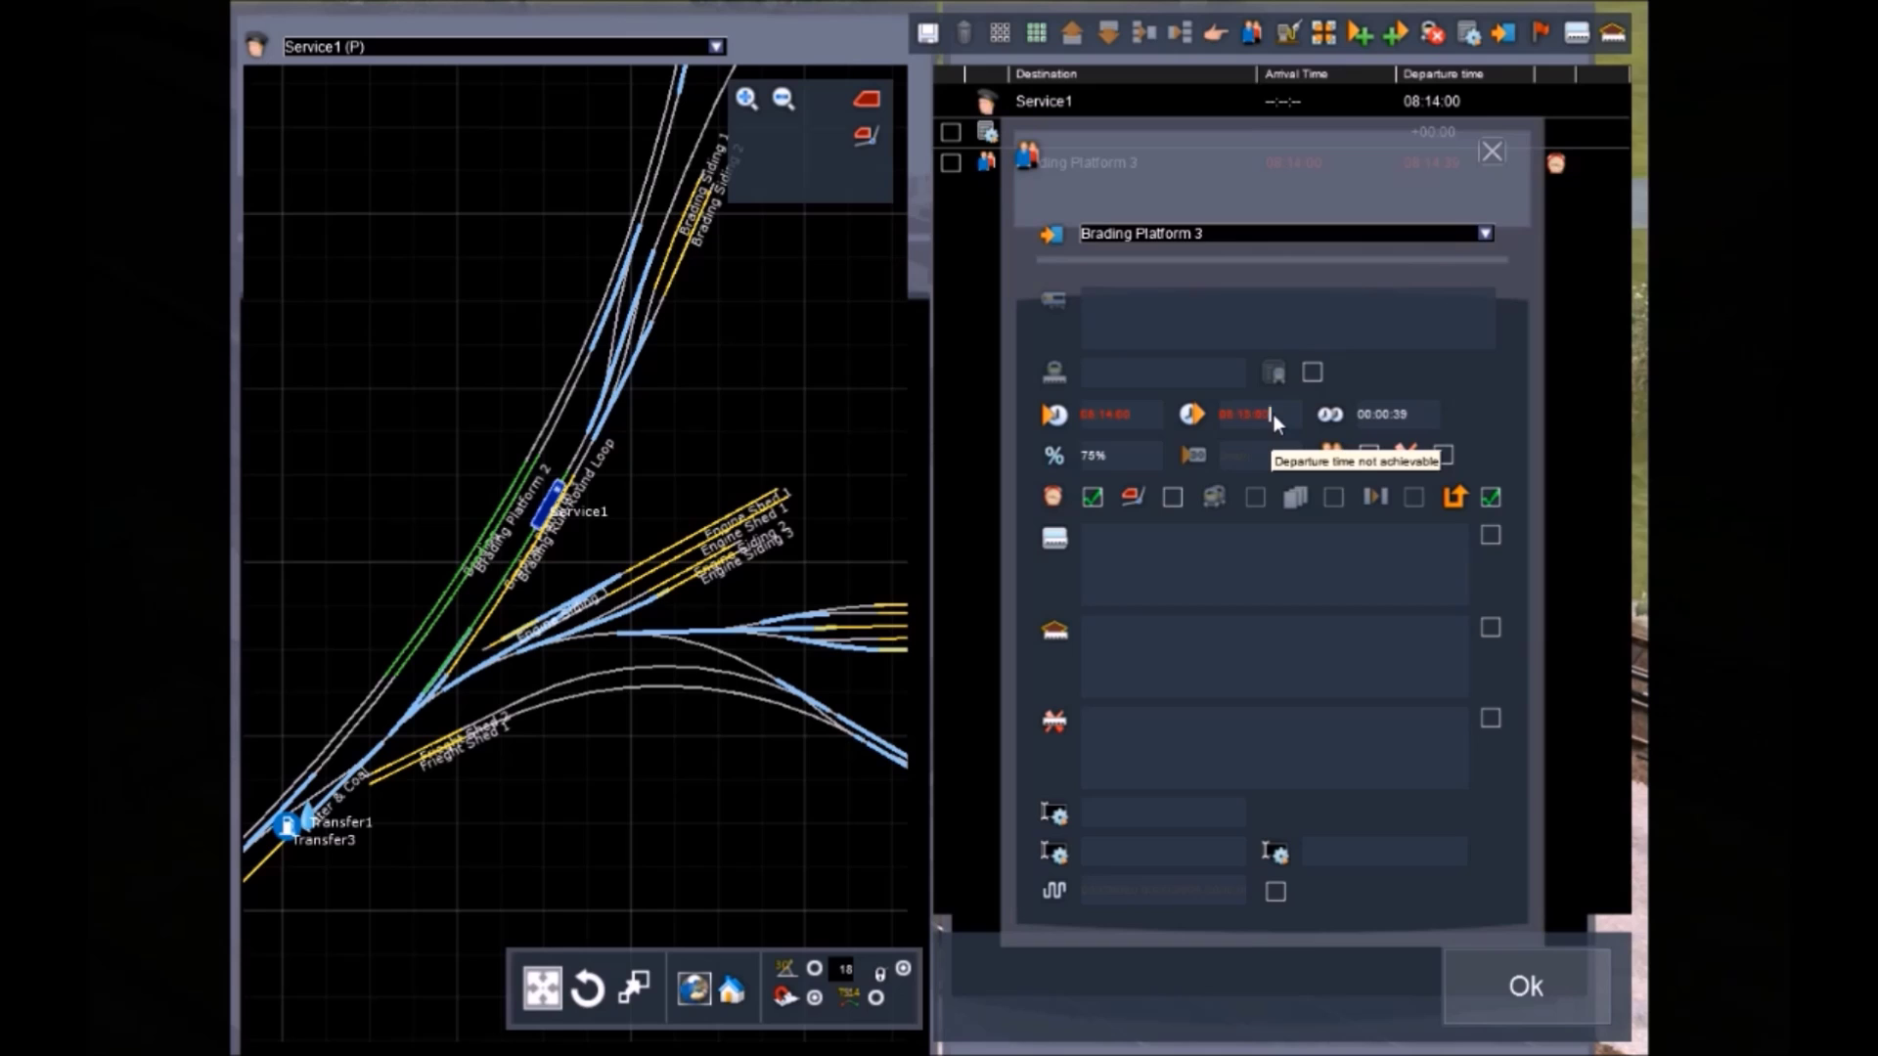
key("Return")
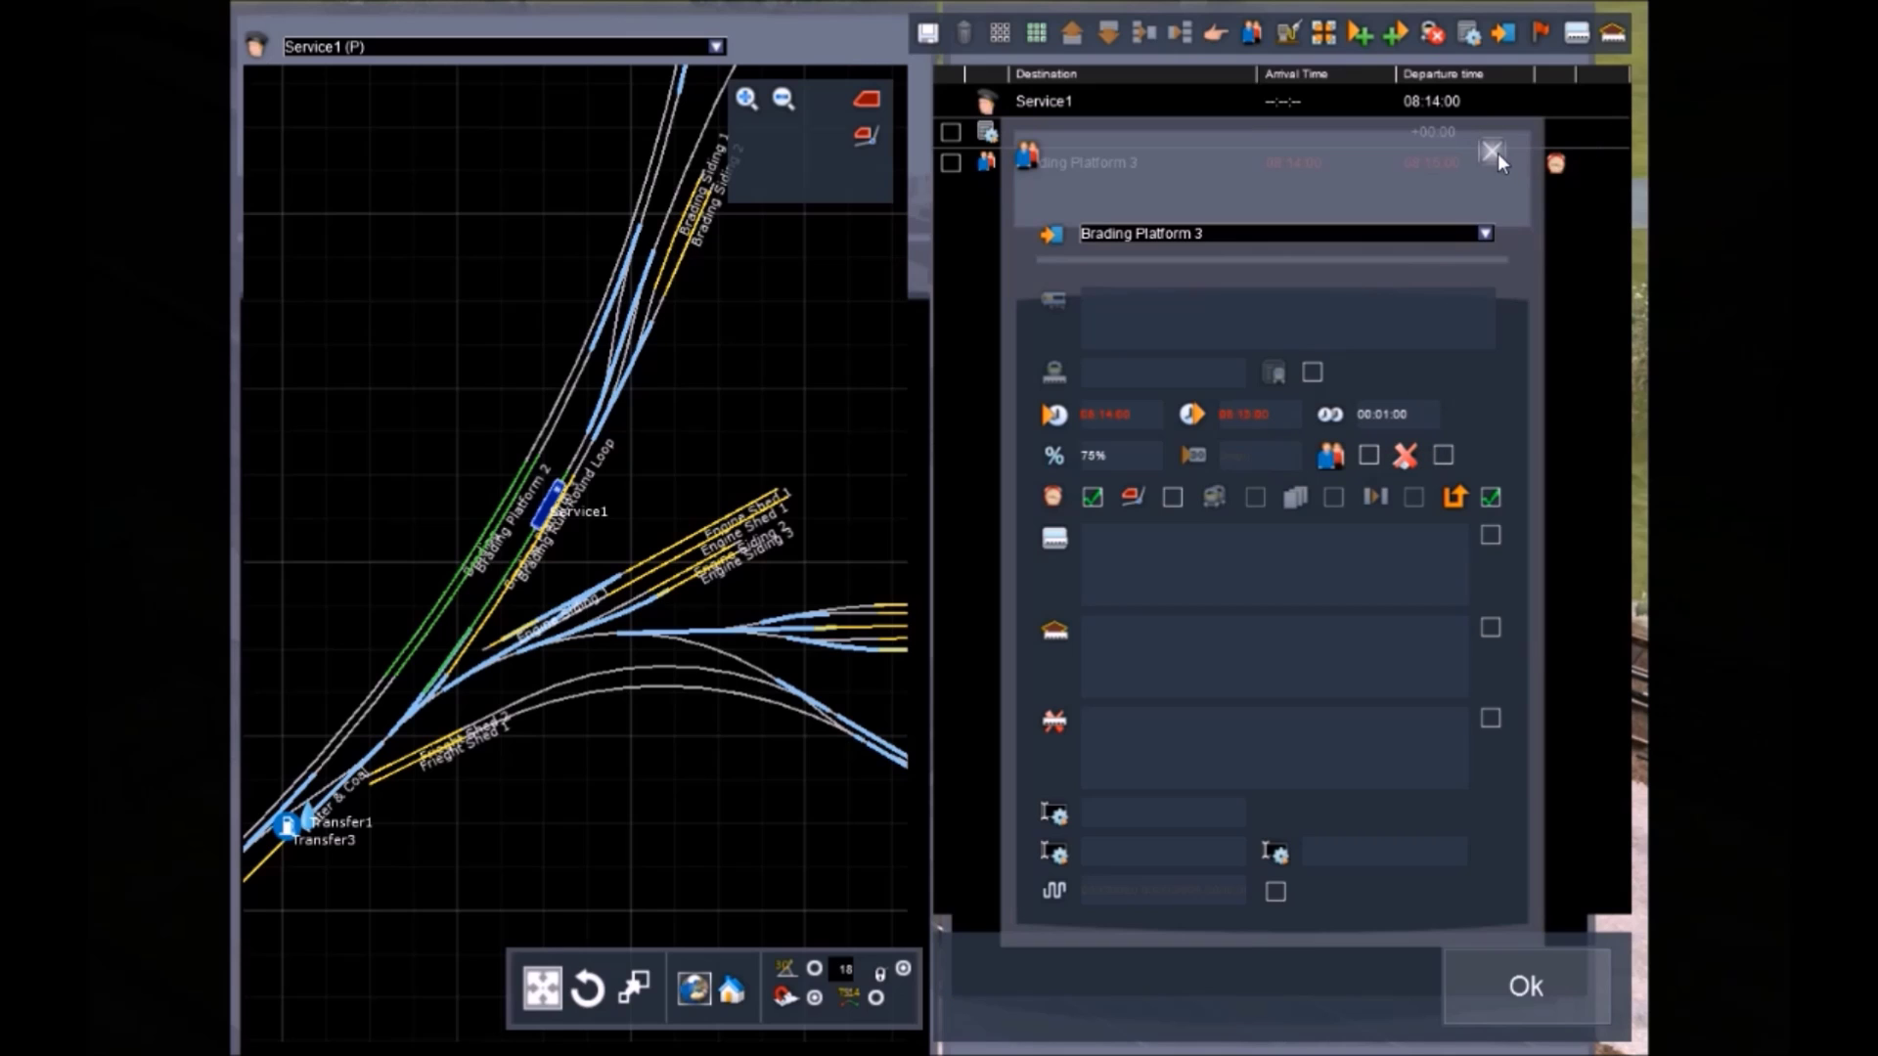
left_click(1493, 151)
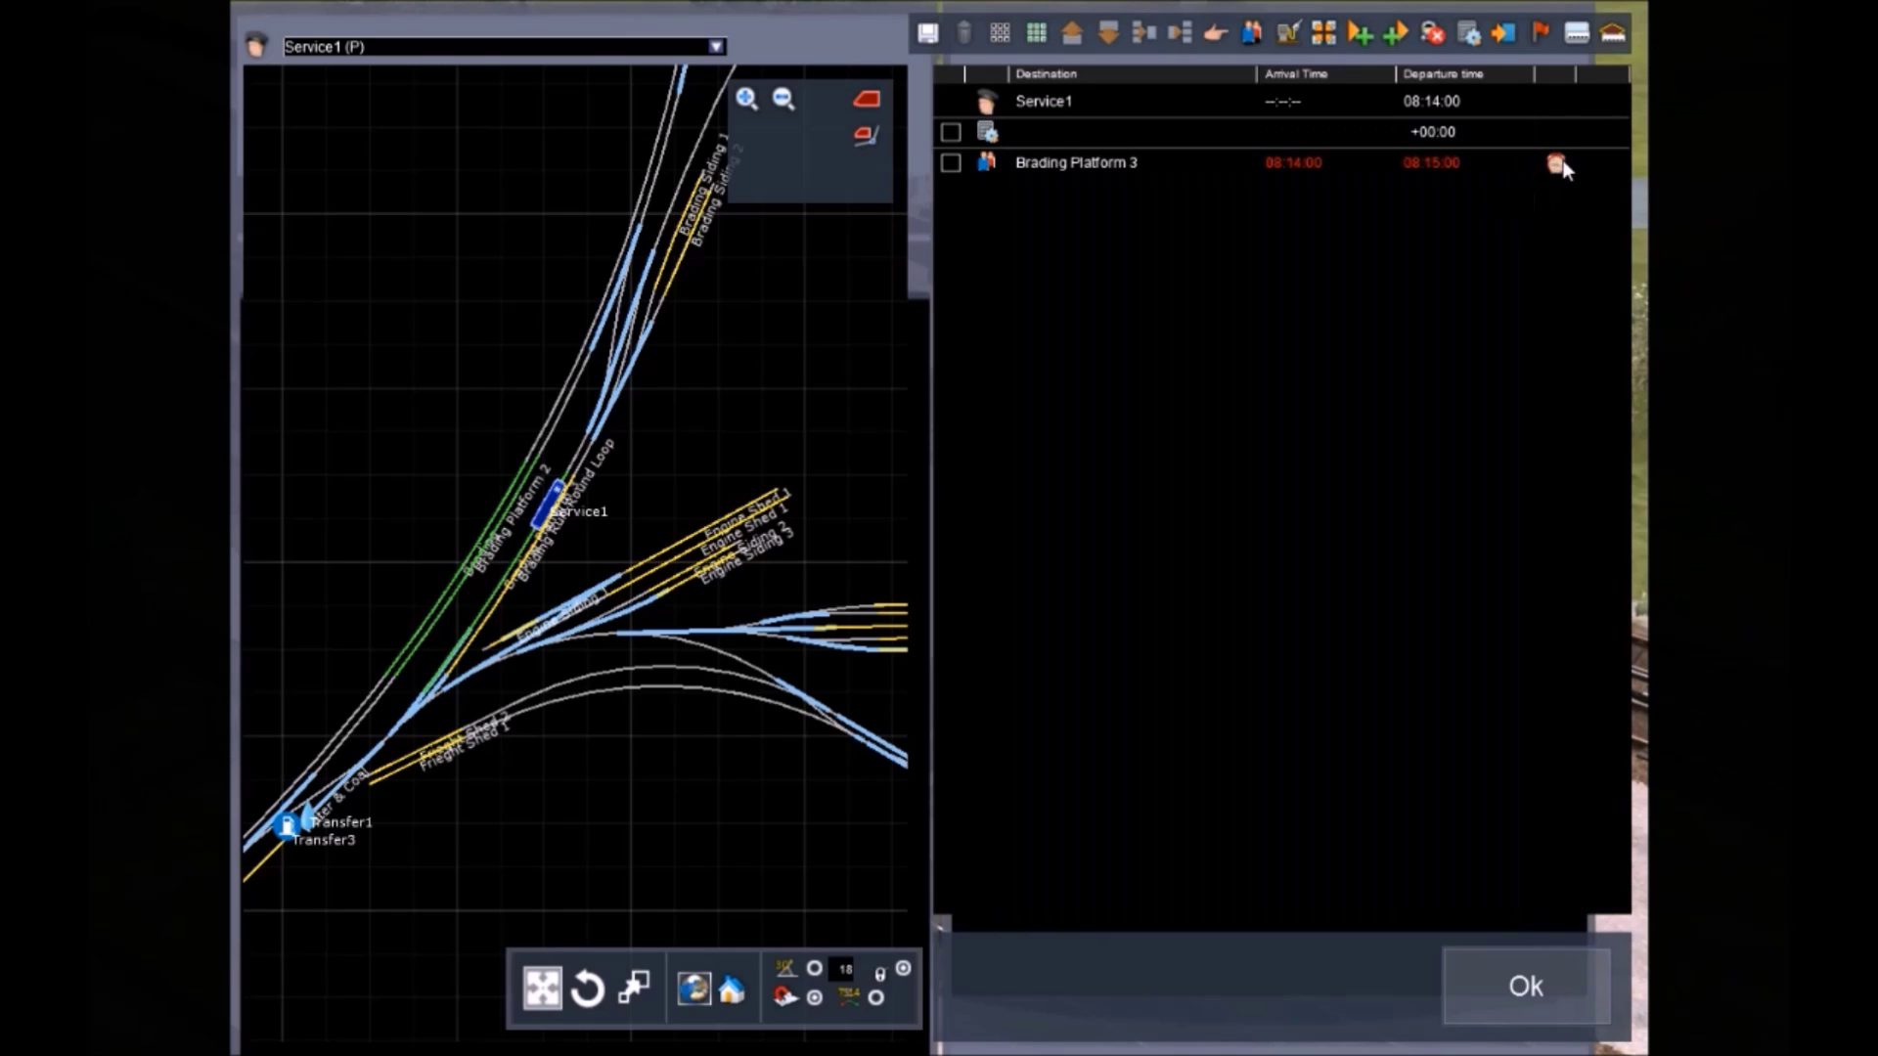
scroll(727, 573, "down", 3)
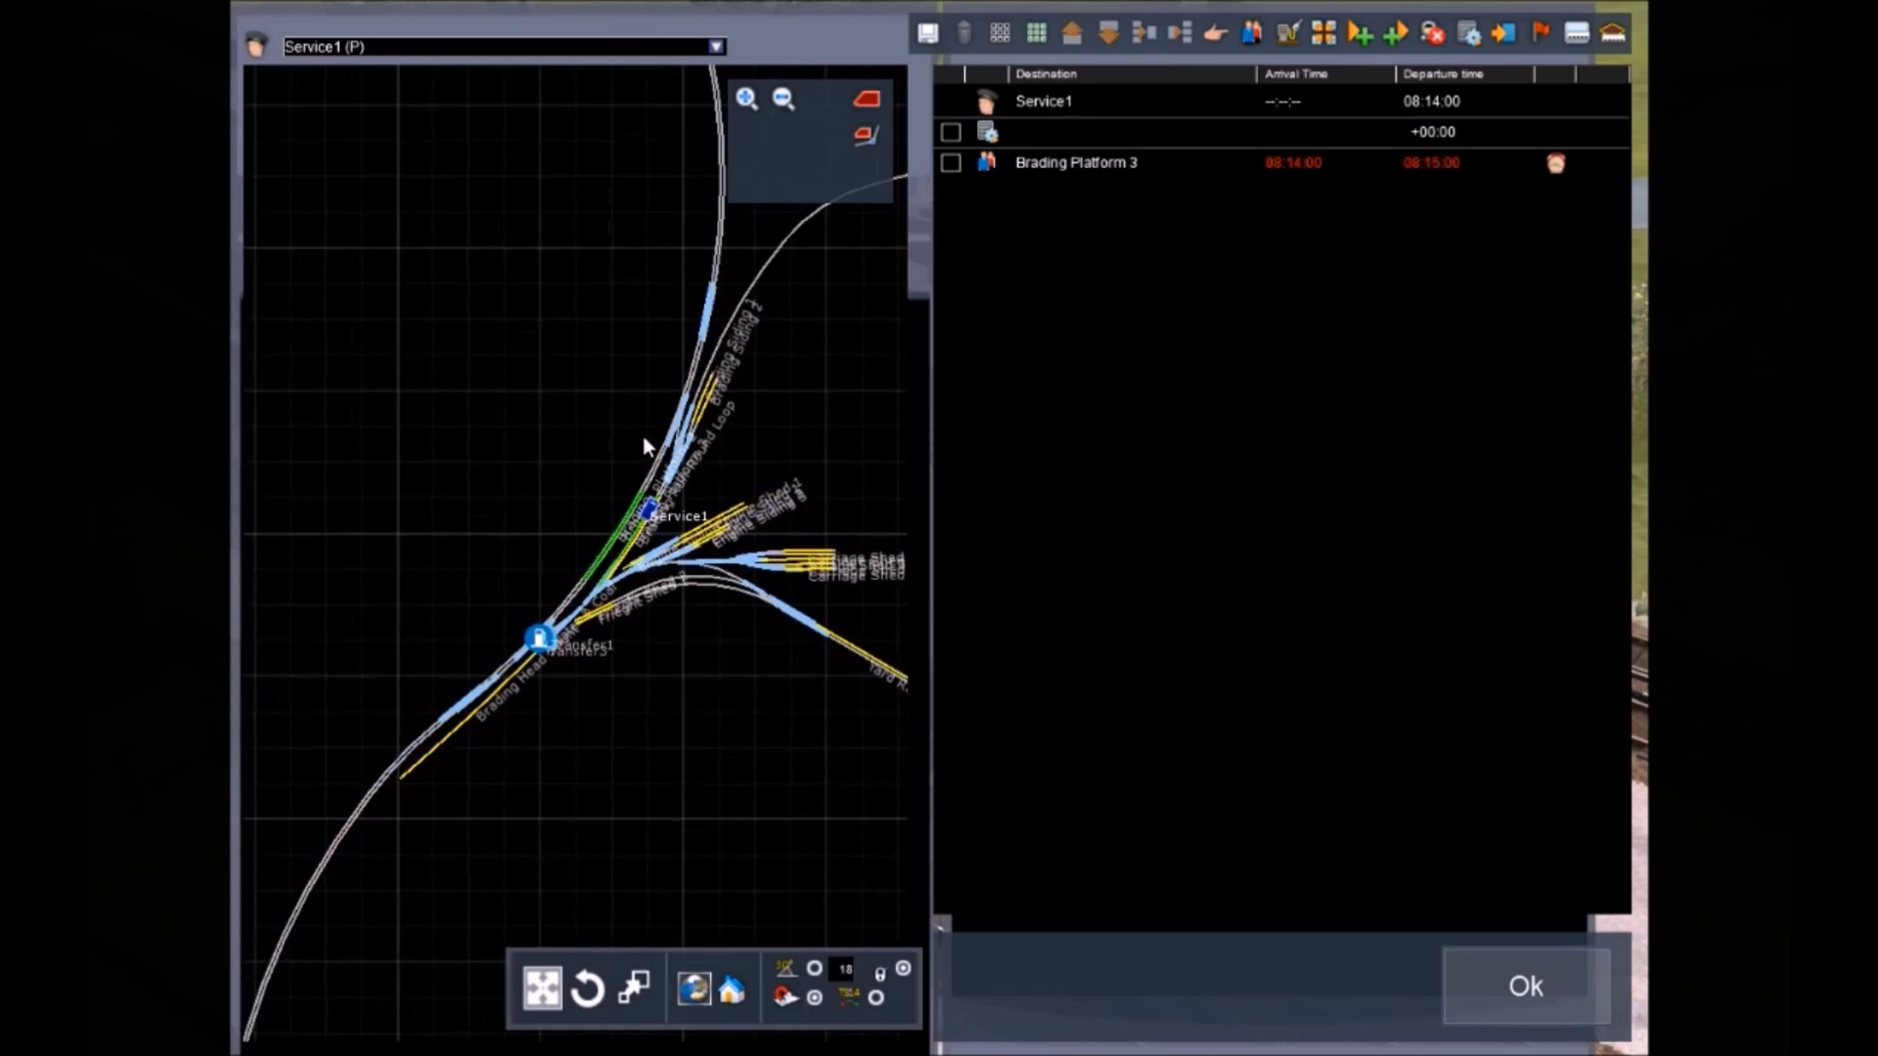
scroll(642, 440, "up", 1)
scroll(616, 450, "up", 3)
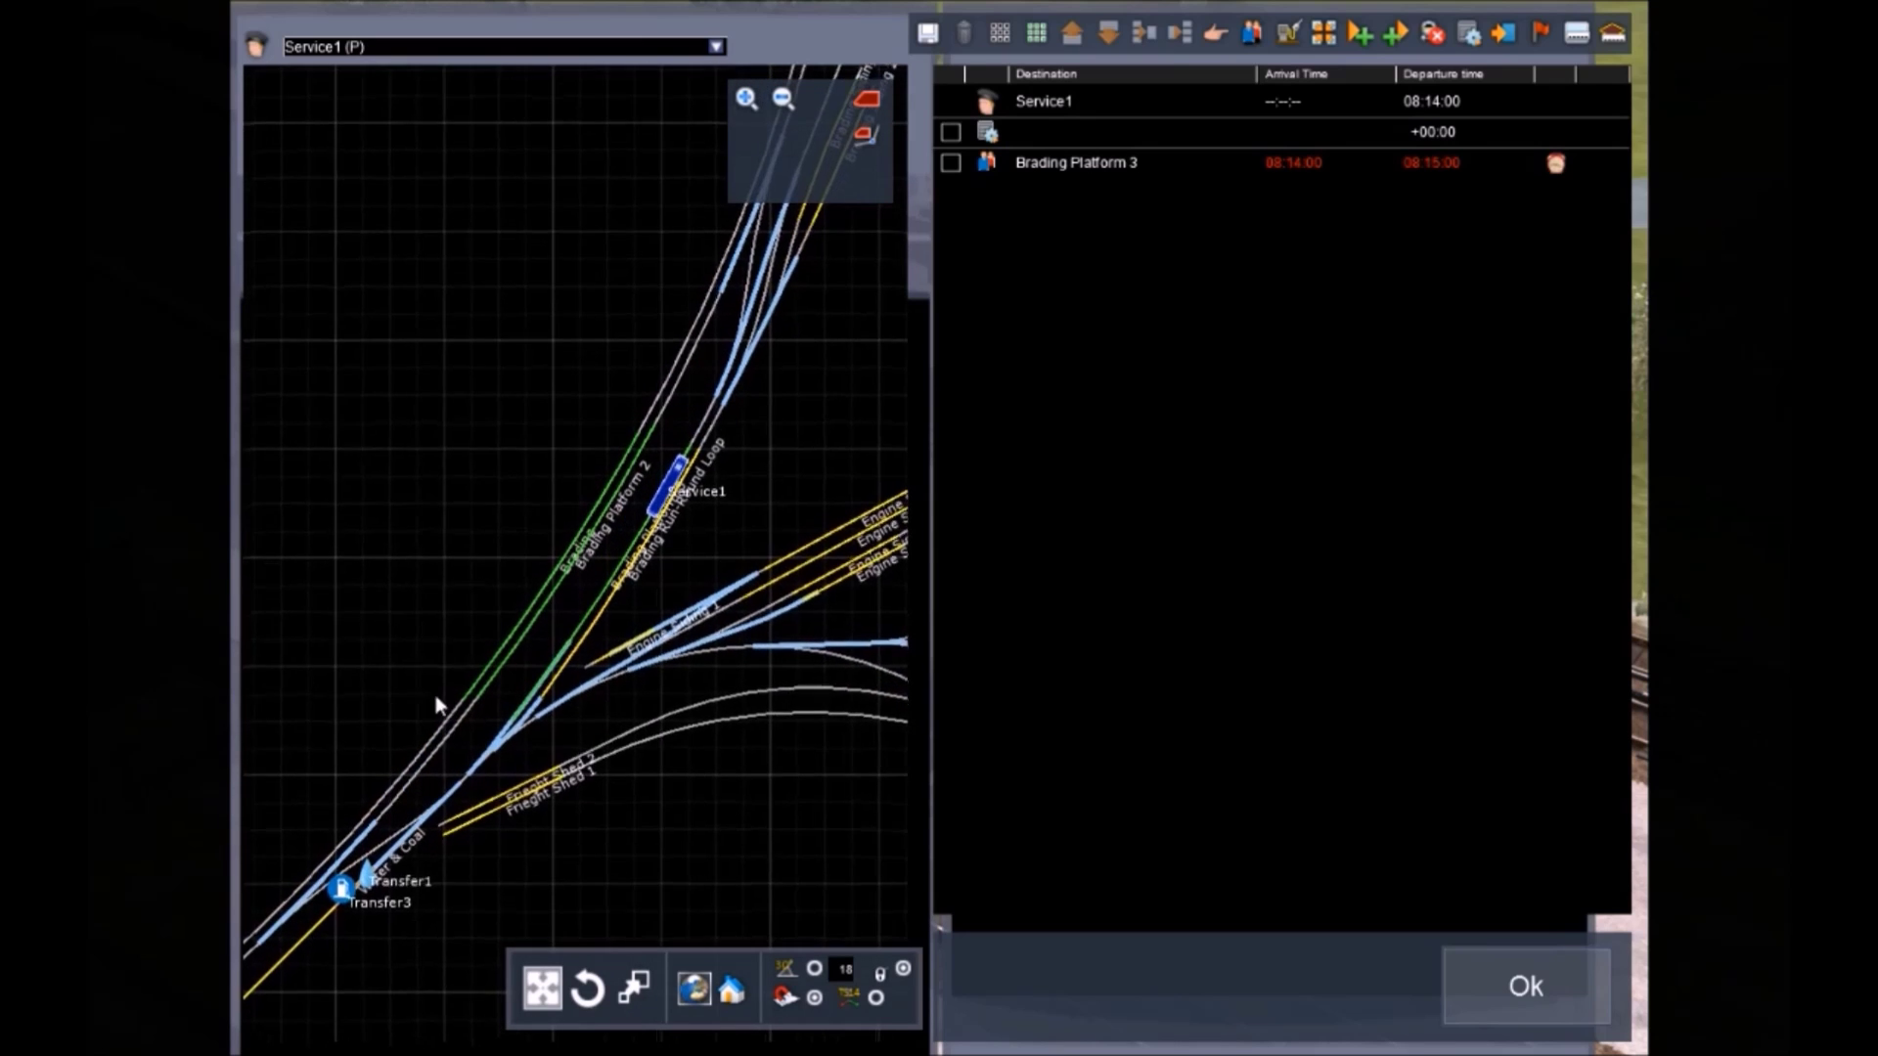
scroll(841, 441, "down", 2)
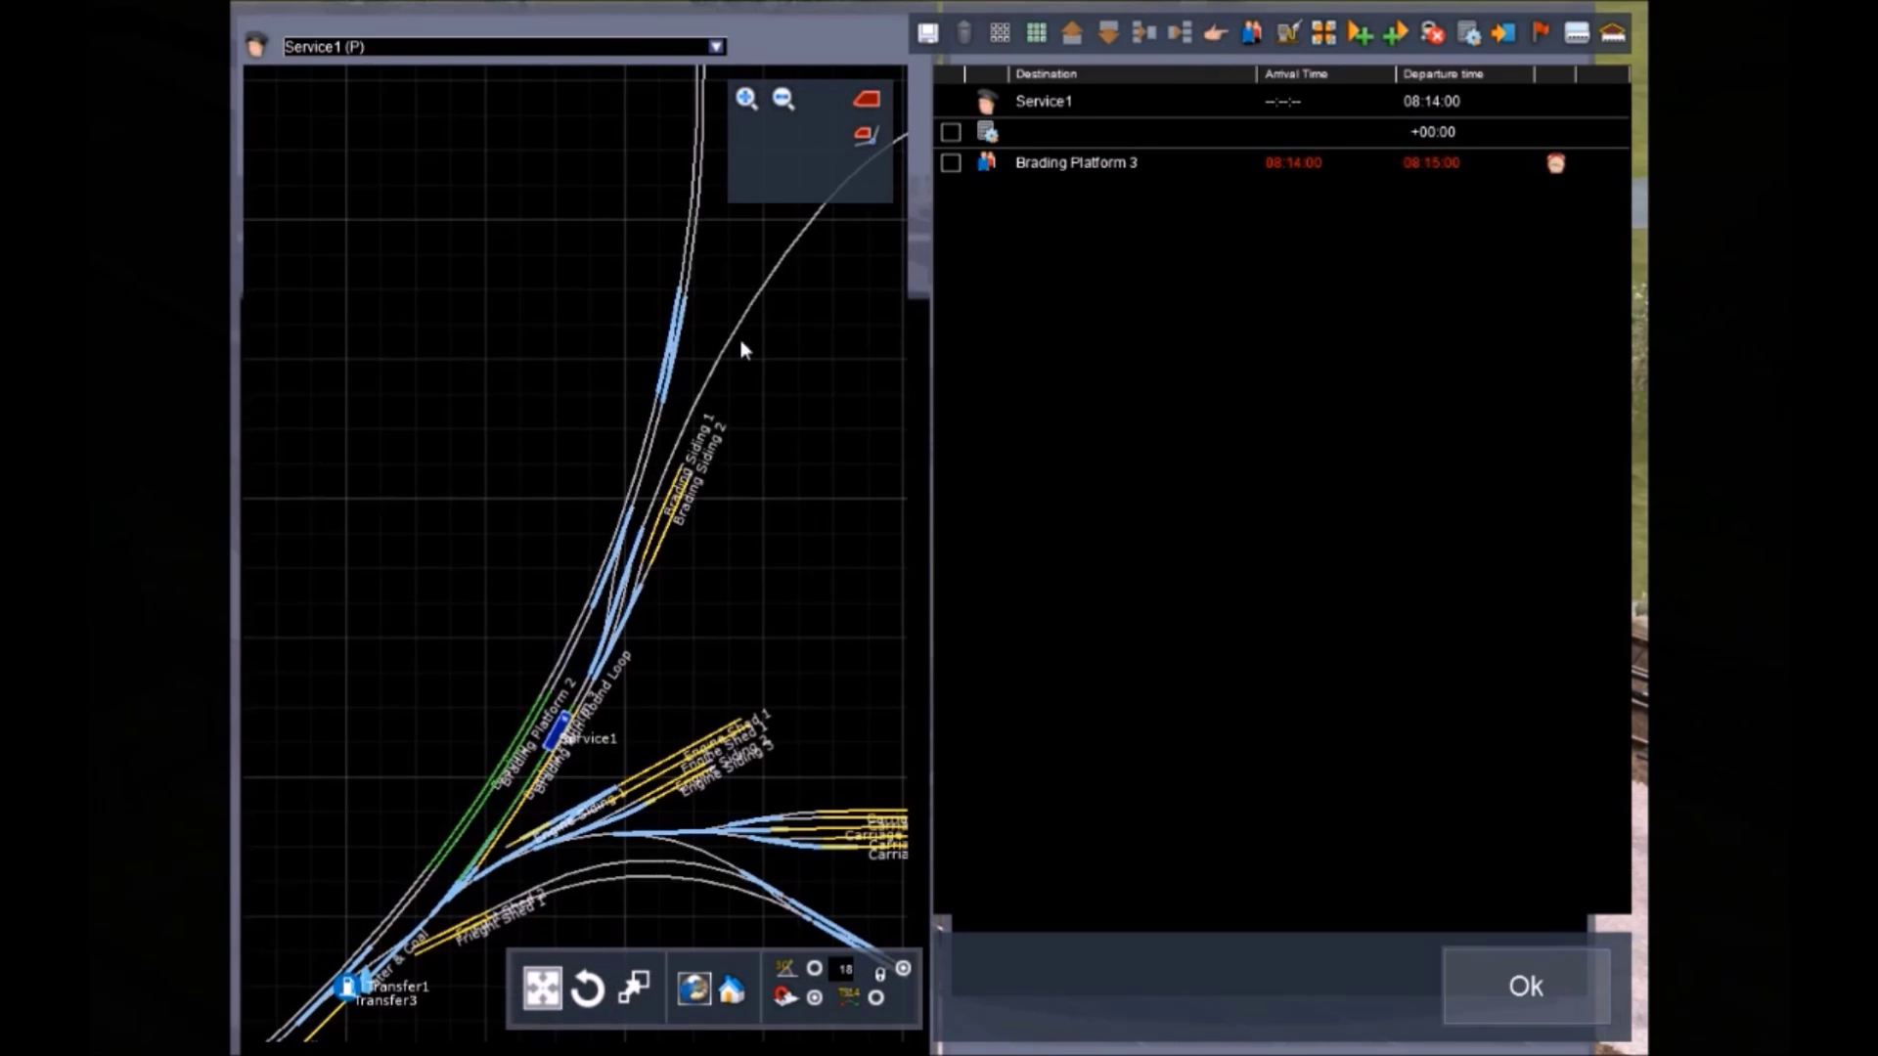
left_click(1216, 32)
scroll(577, 743, "down", 5)
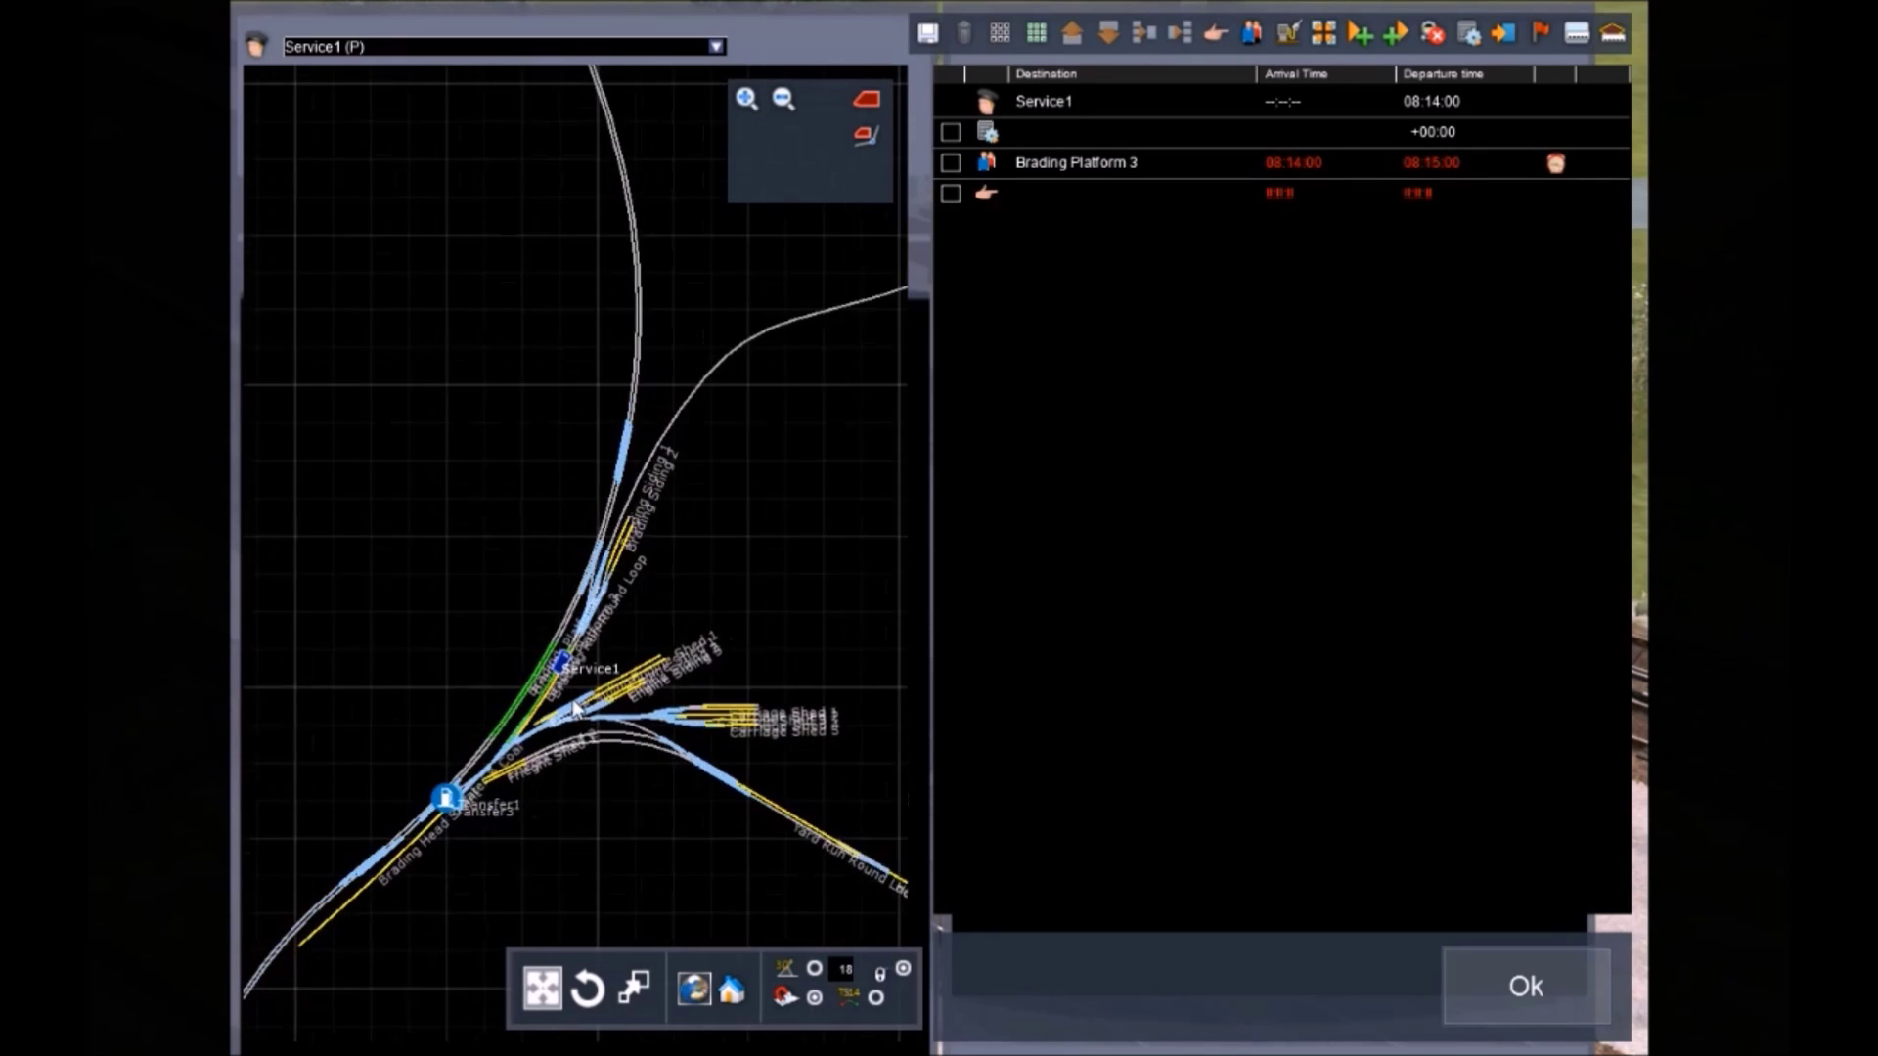
double_click(986, 193)
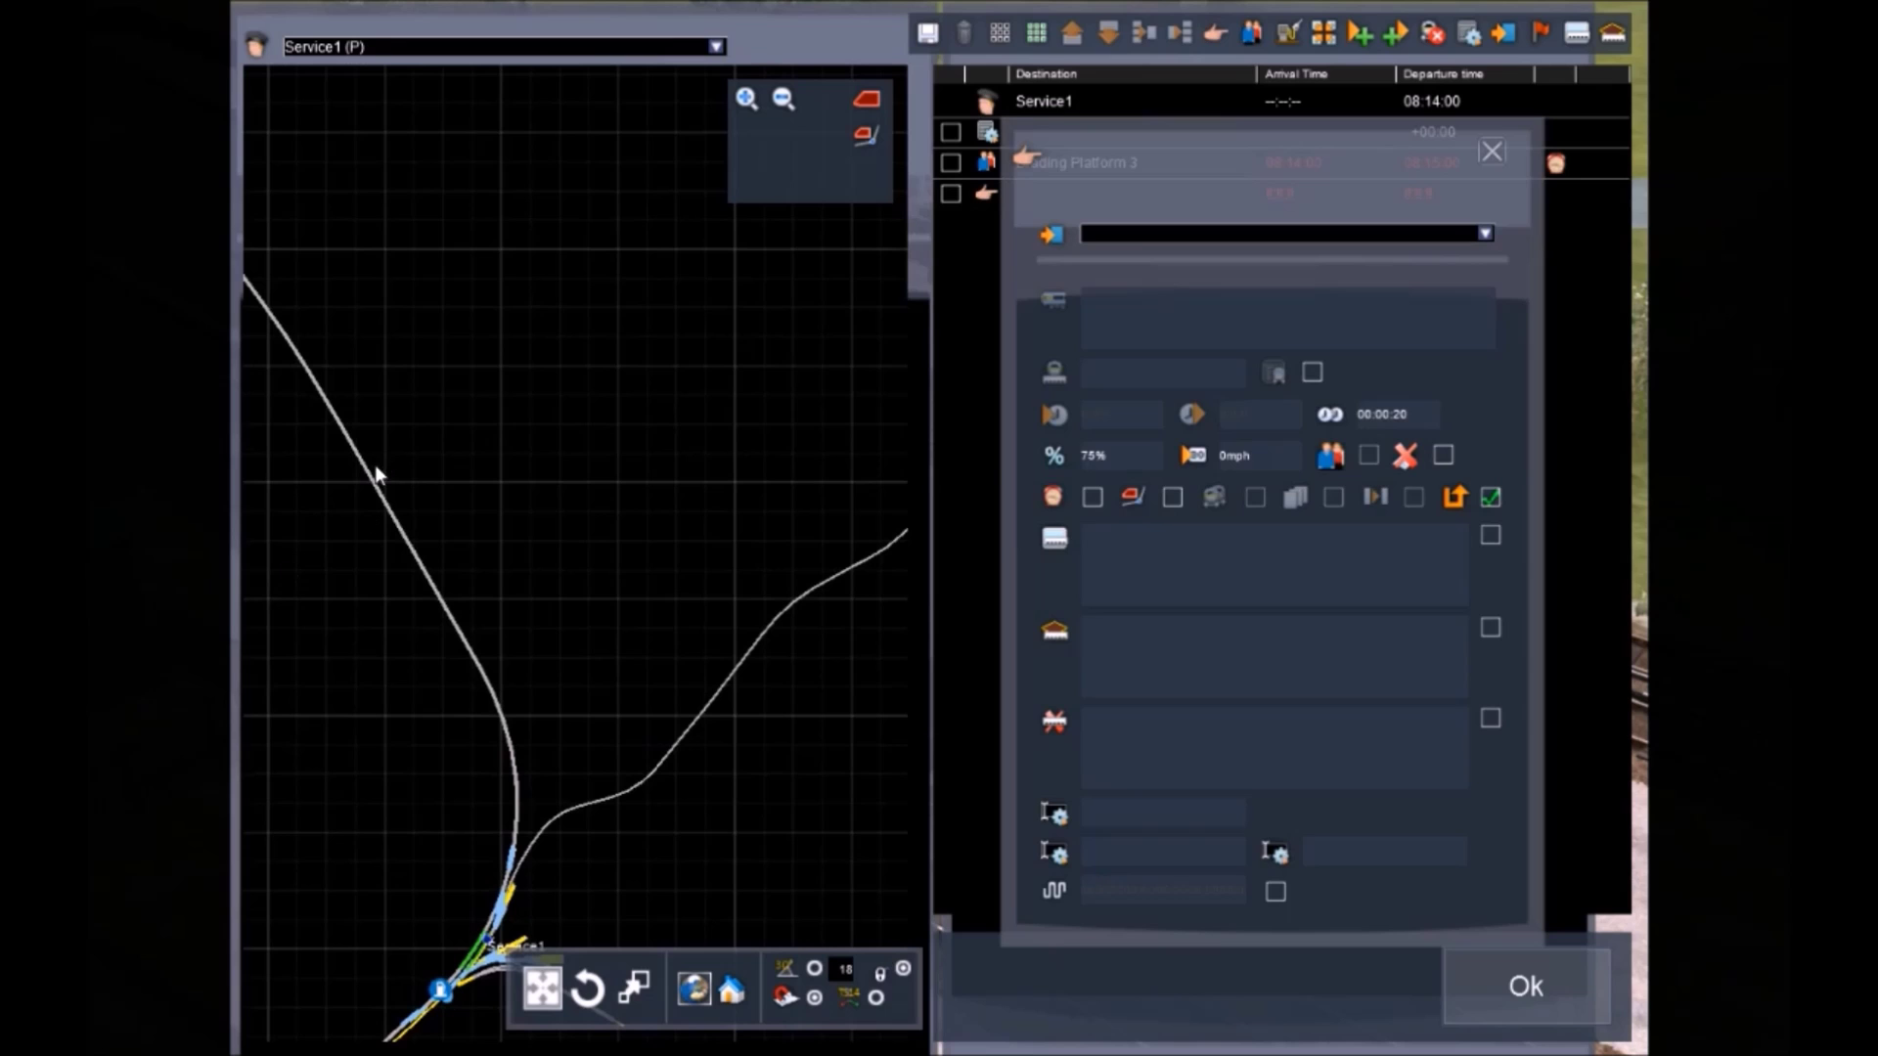
left_click_drag(522, 845, 601, 587)
scroll(603, 594, "up", 5)
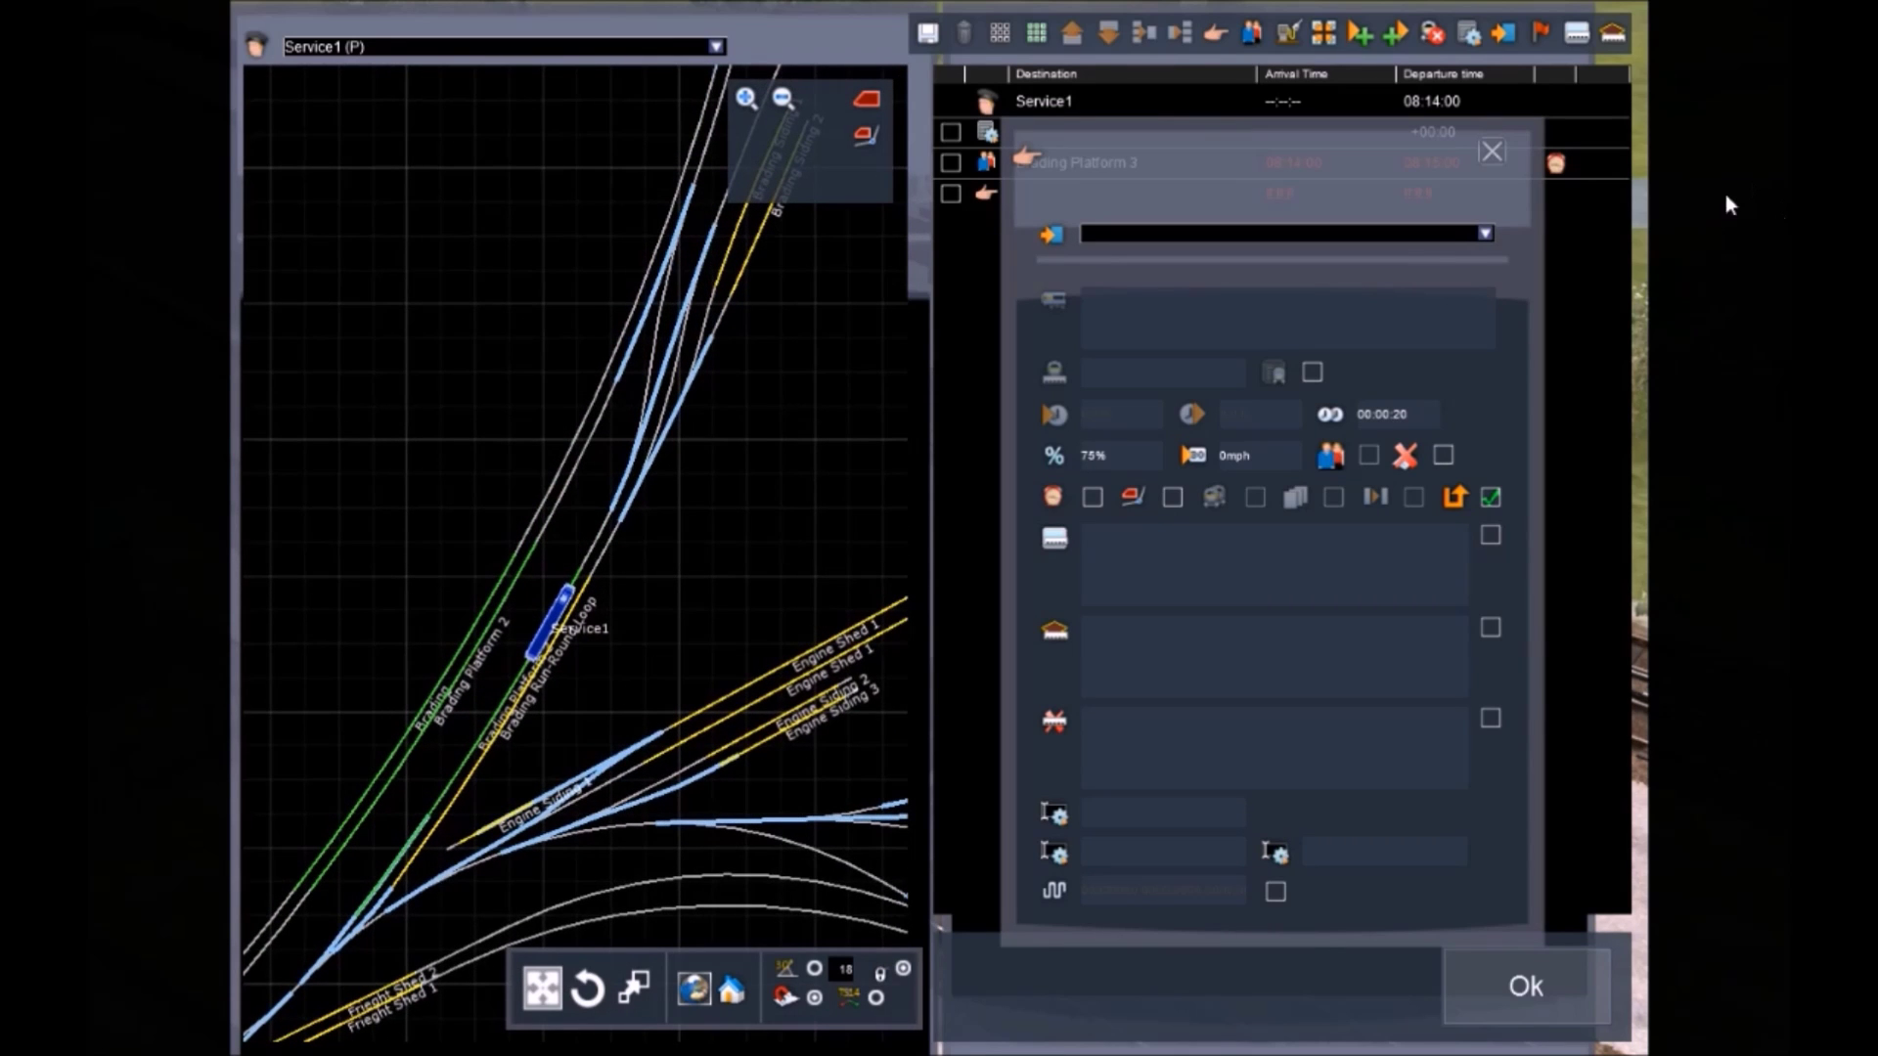
left_click(1492, 152)
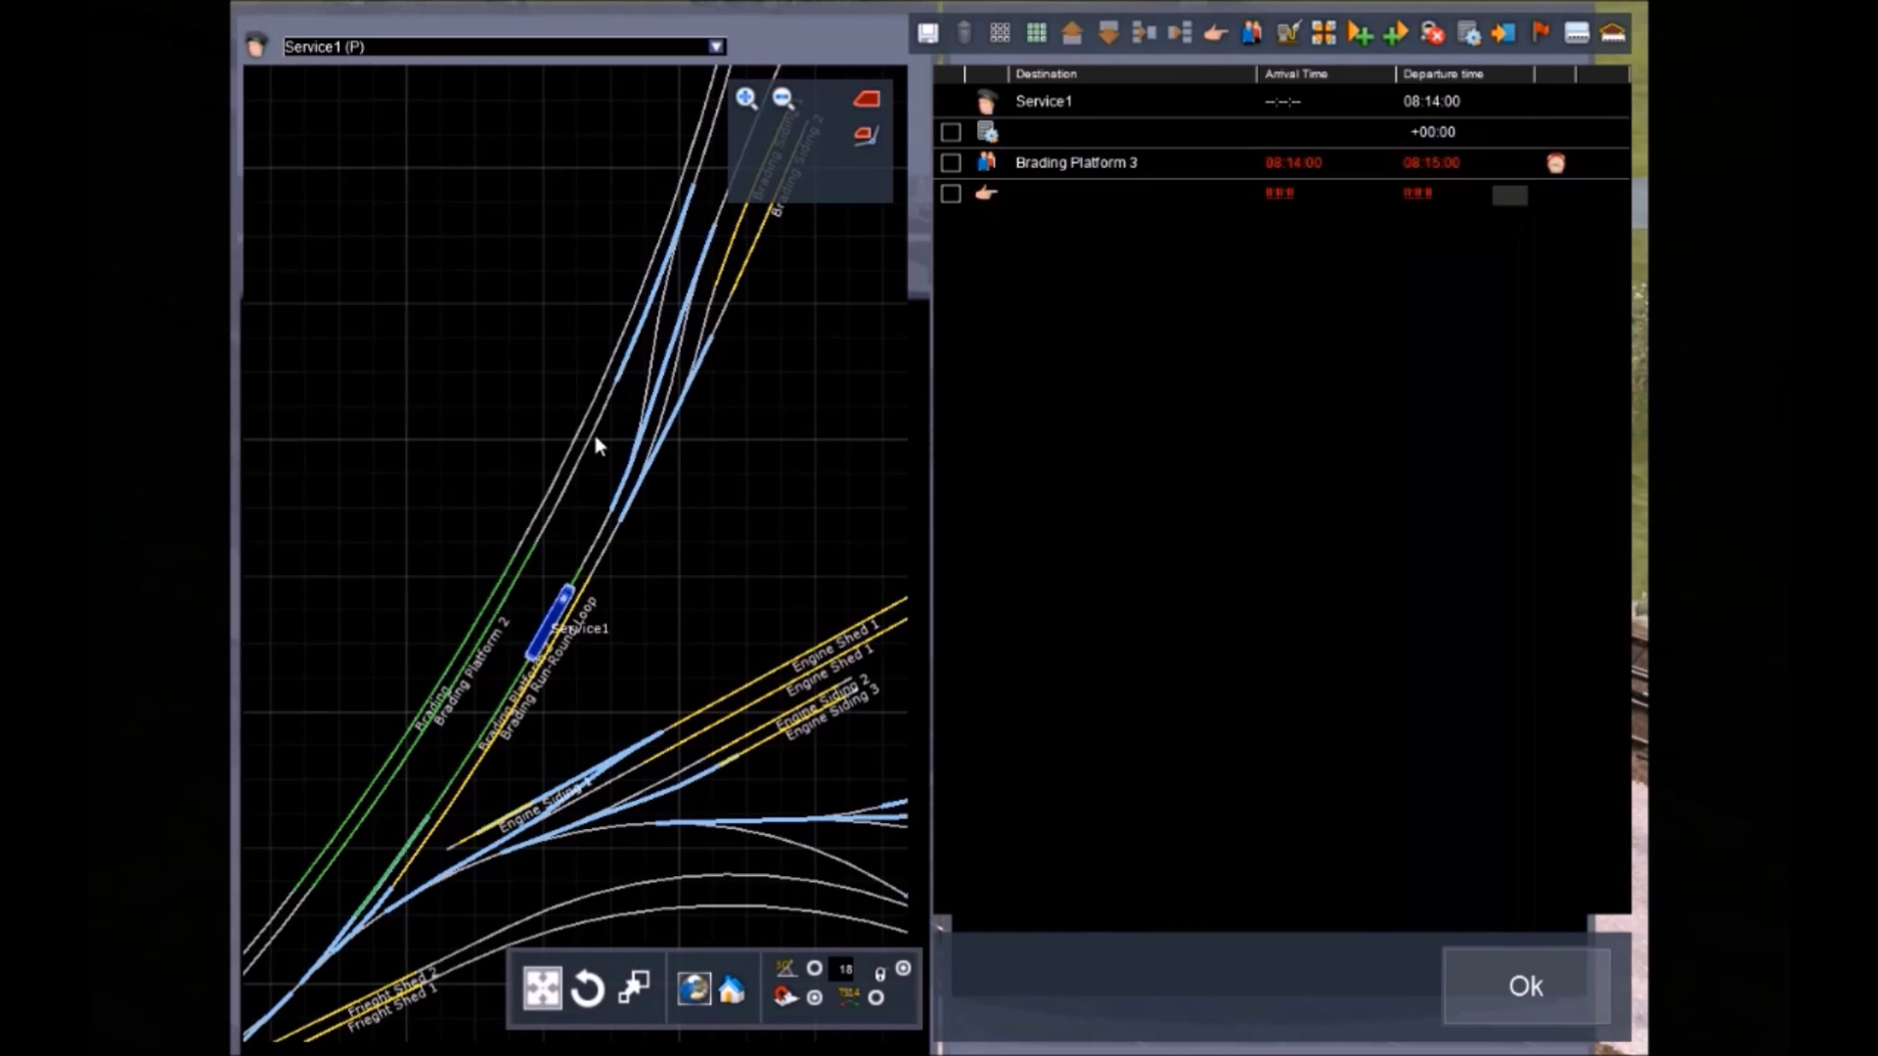
scroll(671, 467, "down", 5)
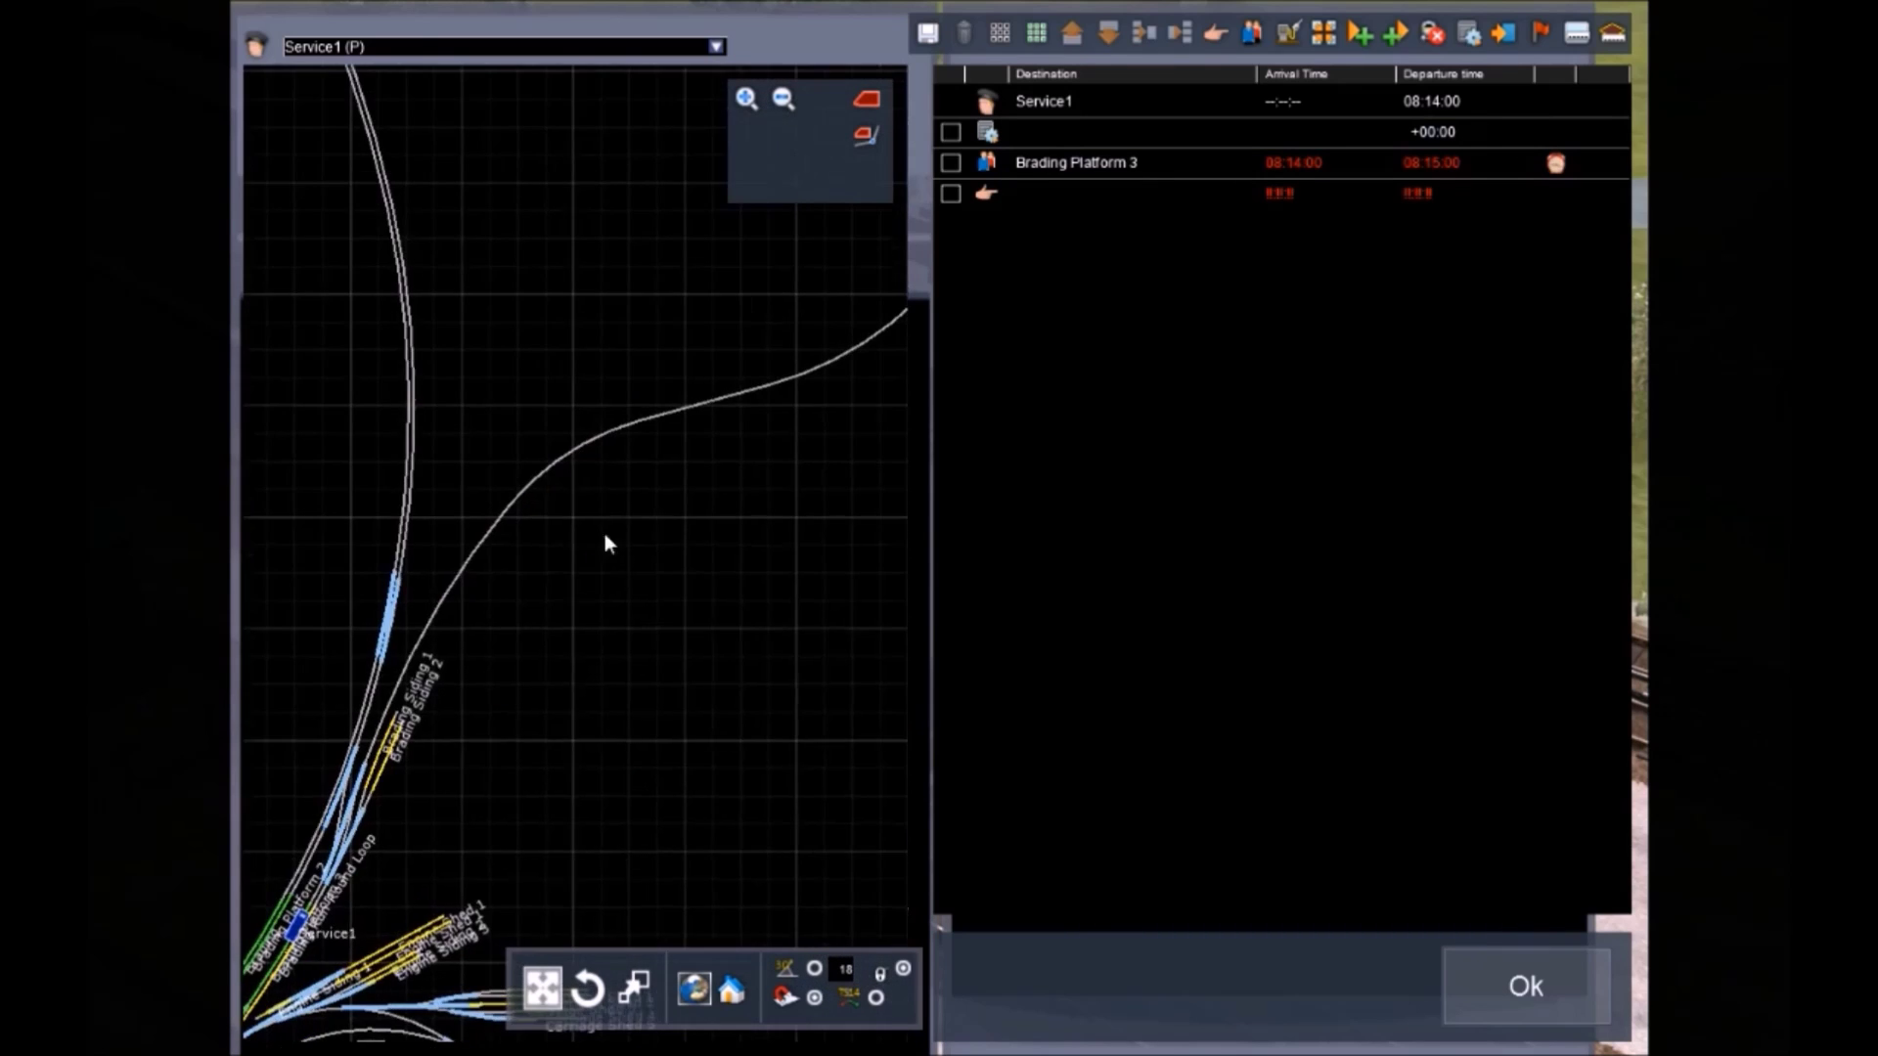
left_click(951, 195)
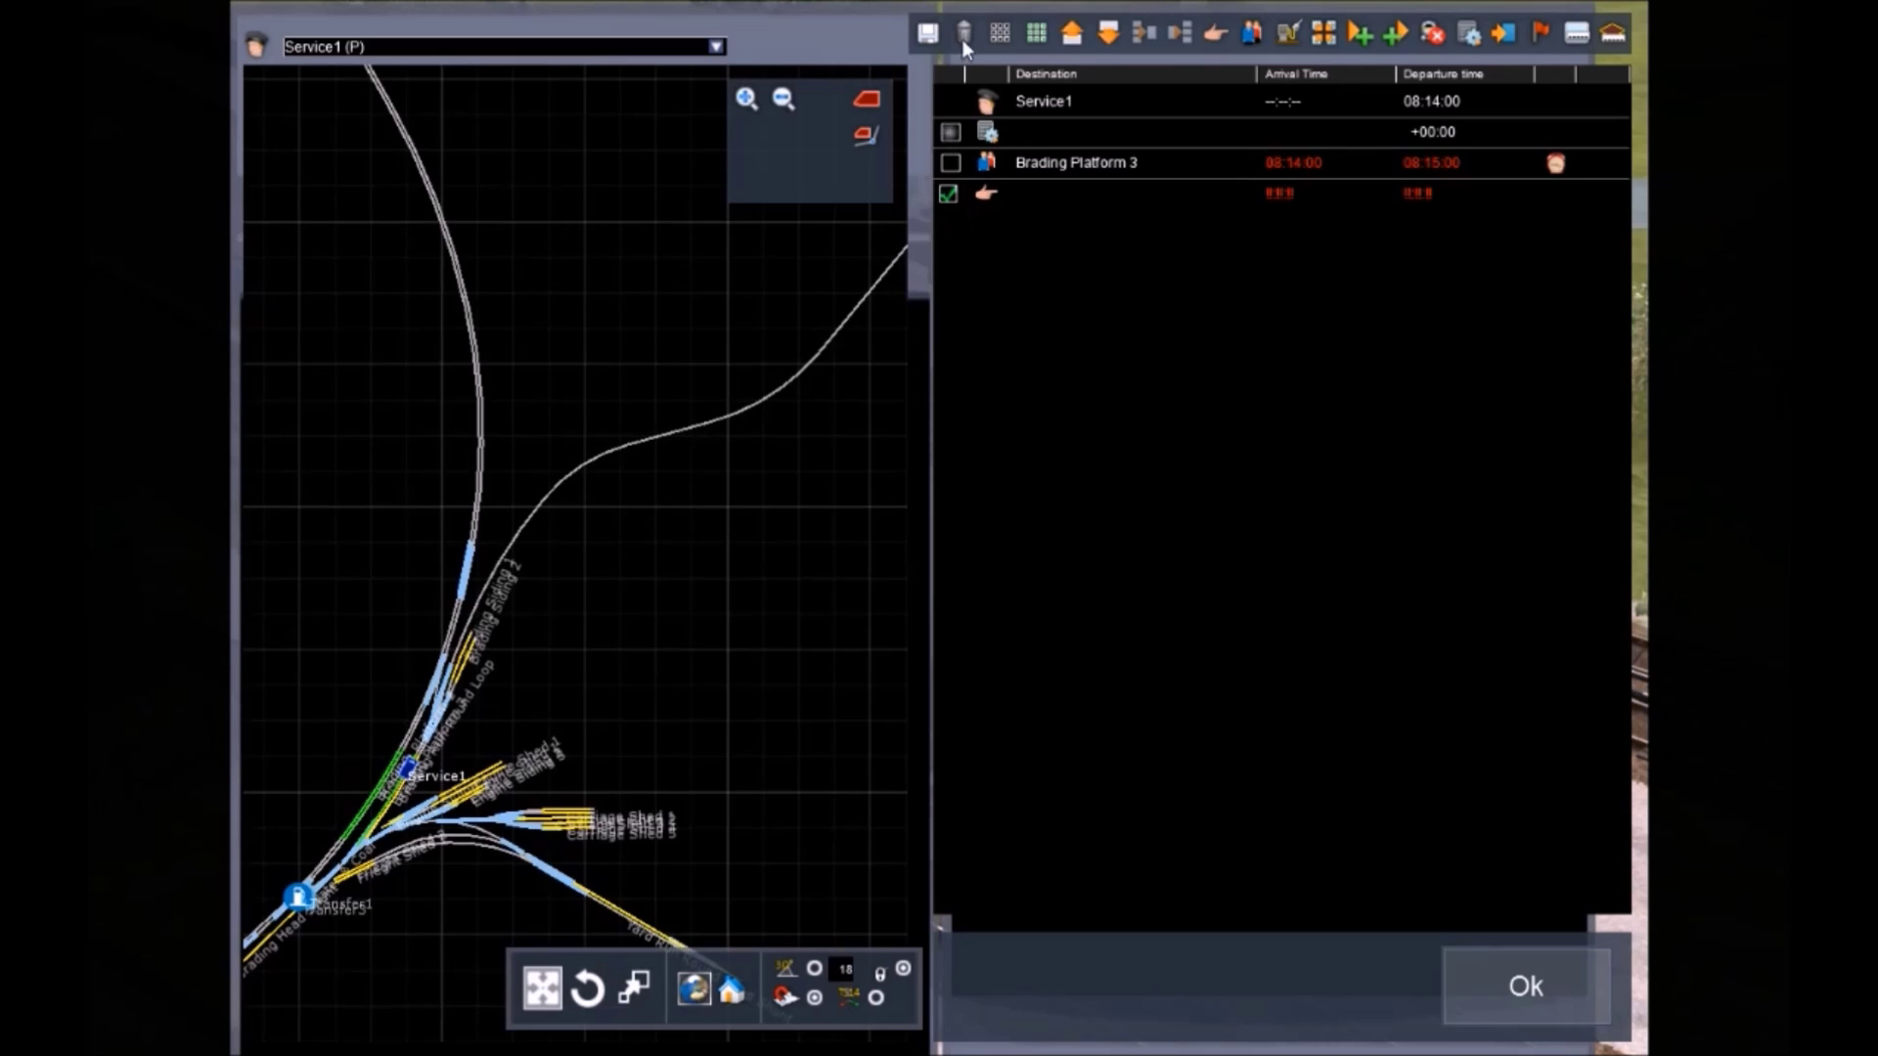
scroll(597, 410, "up", 3)
left_click_drag(778, 308, 624, 658)
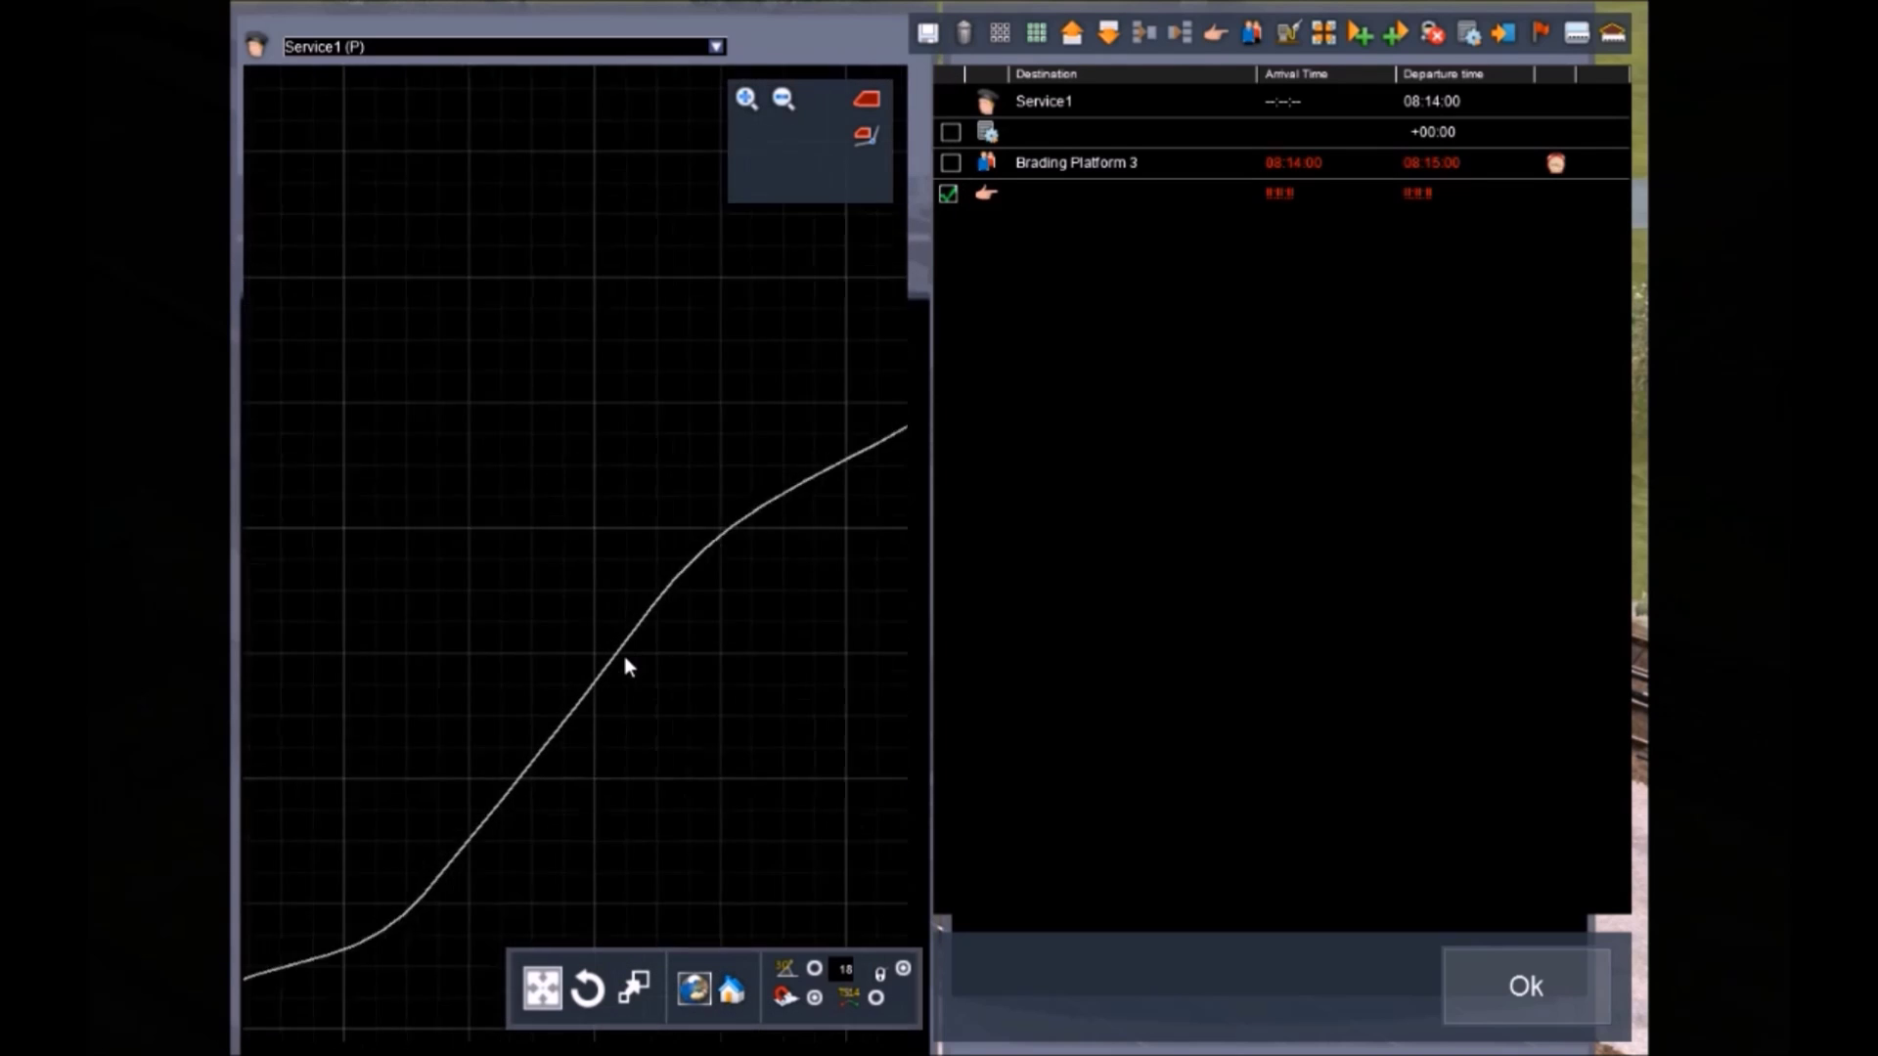
scroll(626, 661, "down", 4)
left_click_drag(726, 378, 425, 521)
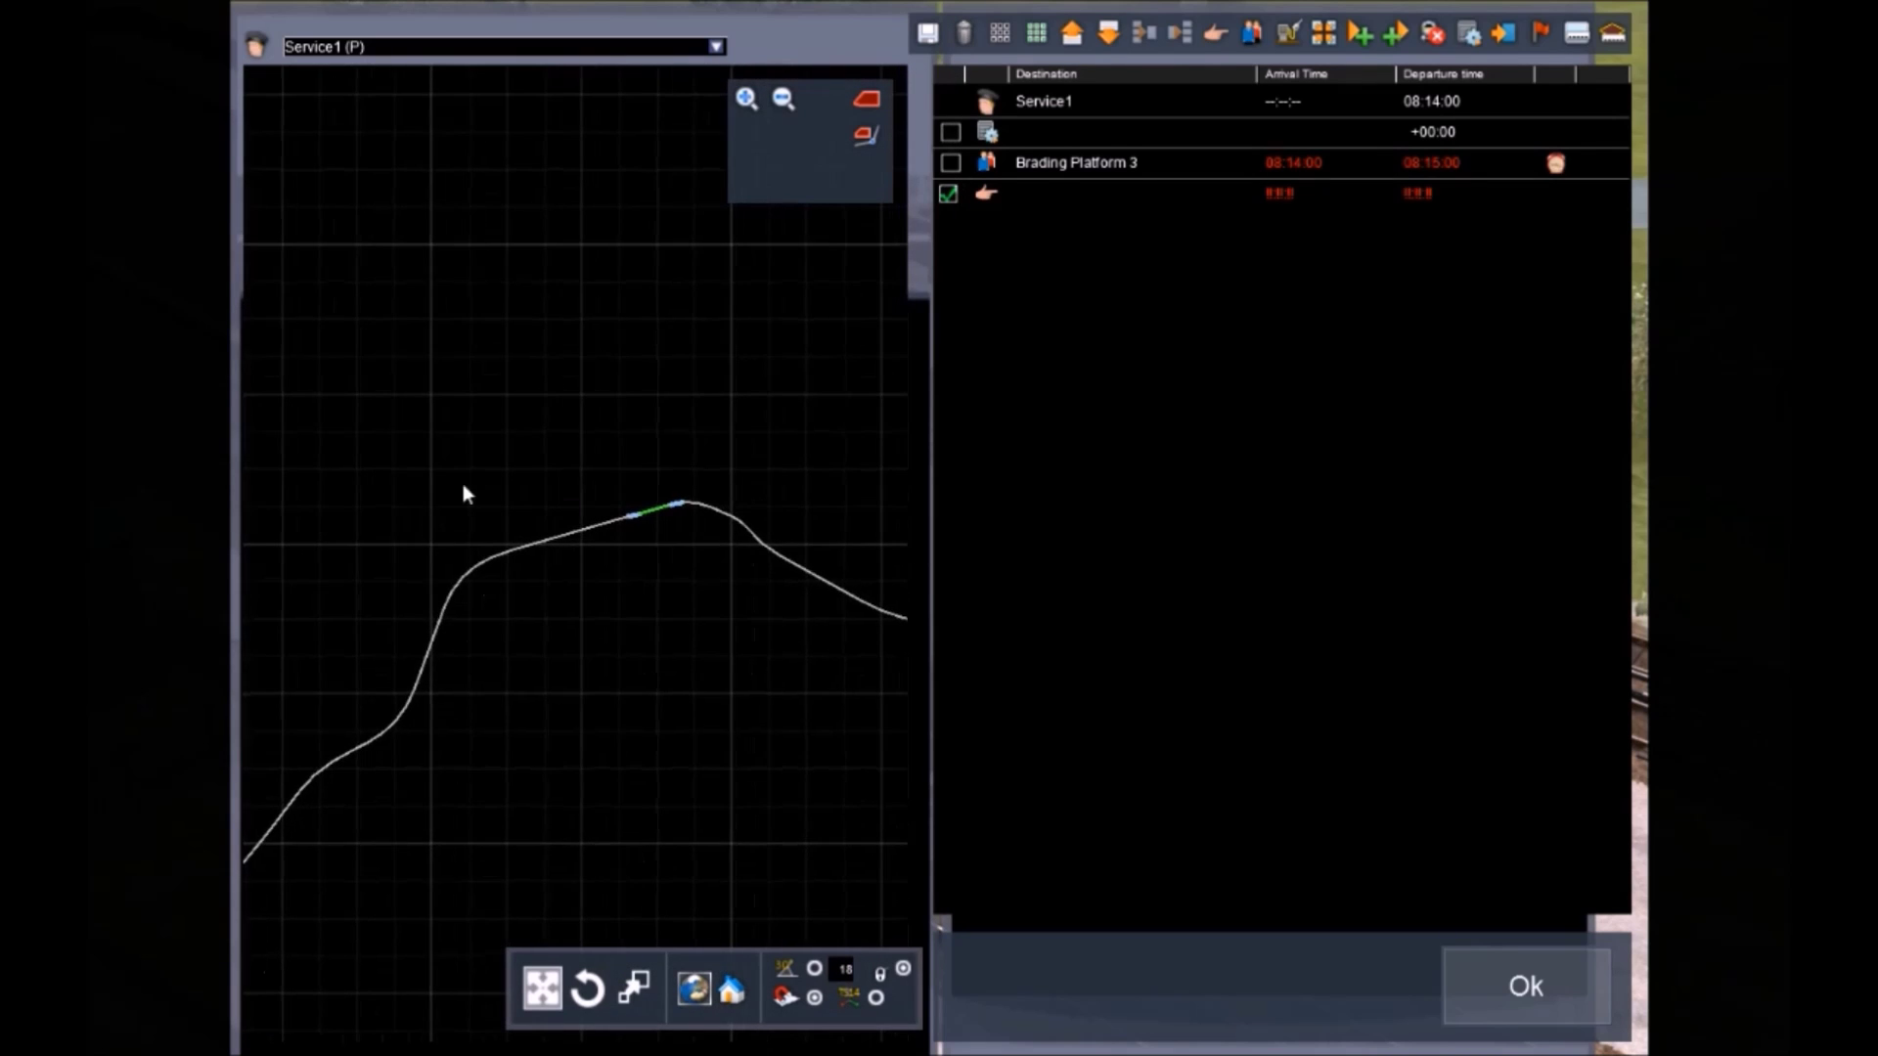
scroll(666, 548, "up", 5)
scroll(672, 468, "up", 3)
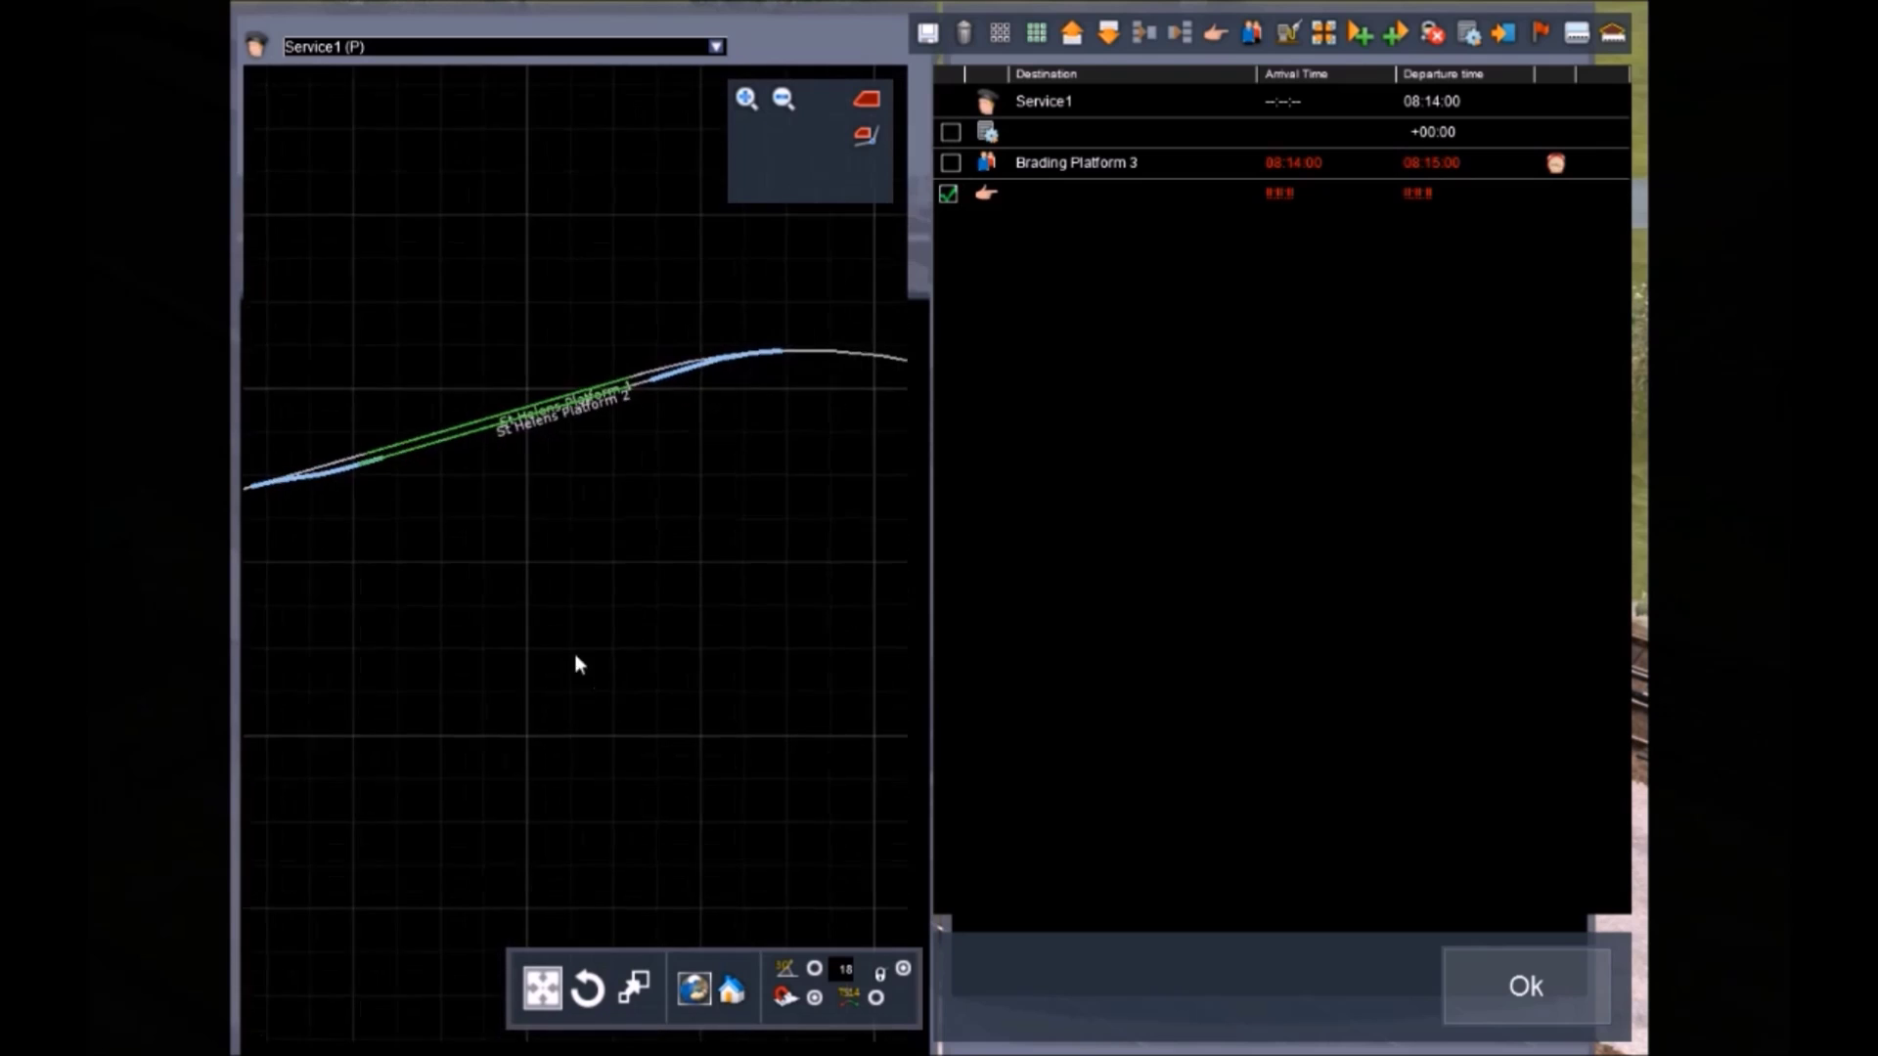
scroll(577, 650, "down", 7)
left_click_drag(602, 614, 905, 448)
scroll(585, 716, "down", 2)
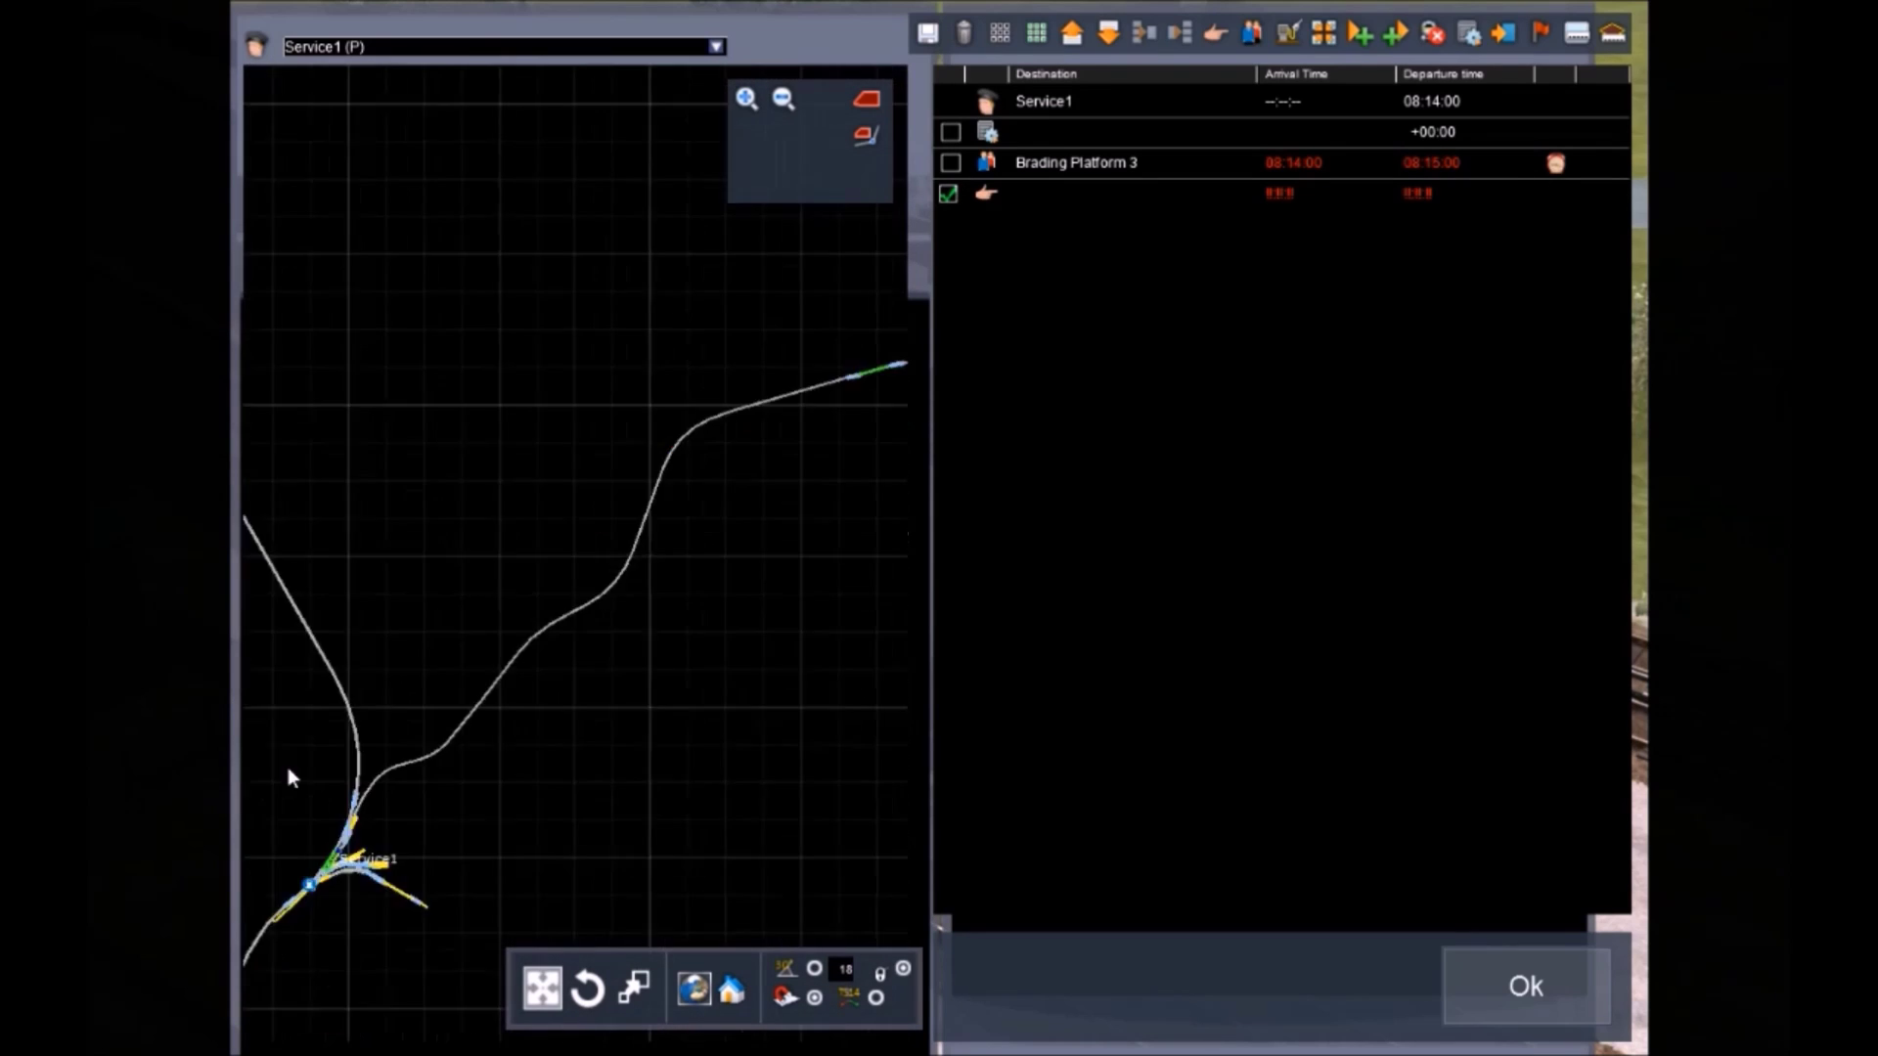
left_click_drag(284, 854, 415, 659)
scroll(421, 661, "up", 3)
left_click_drag(542, 702, 589, 614)
scroll(590, 615, "up", 4)
scroll(702, 528, "up", 3)
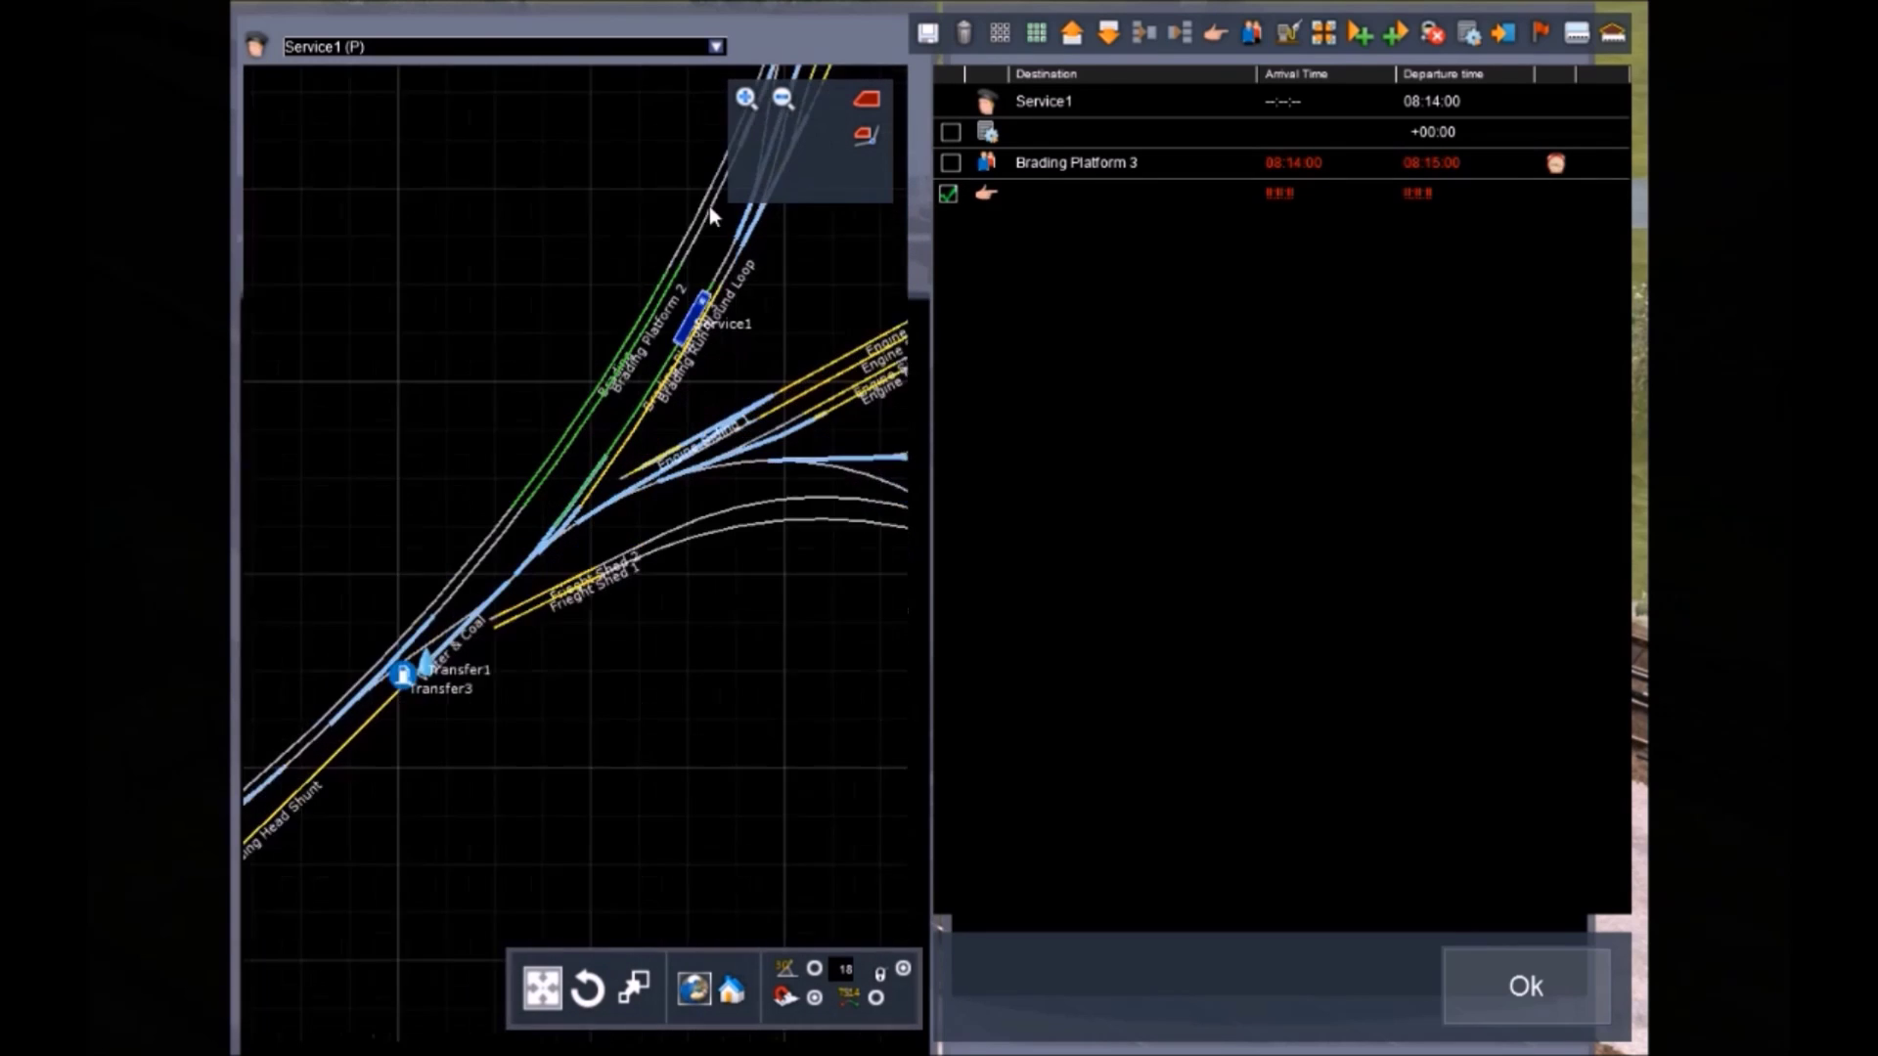
left_click_drag(708, 205, 466, 668)
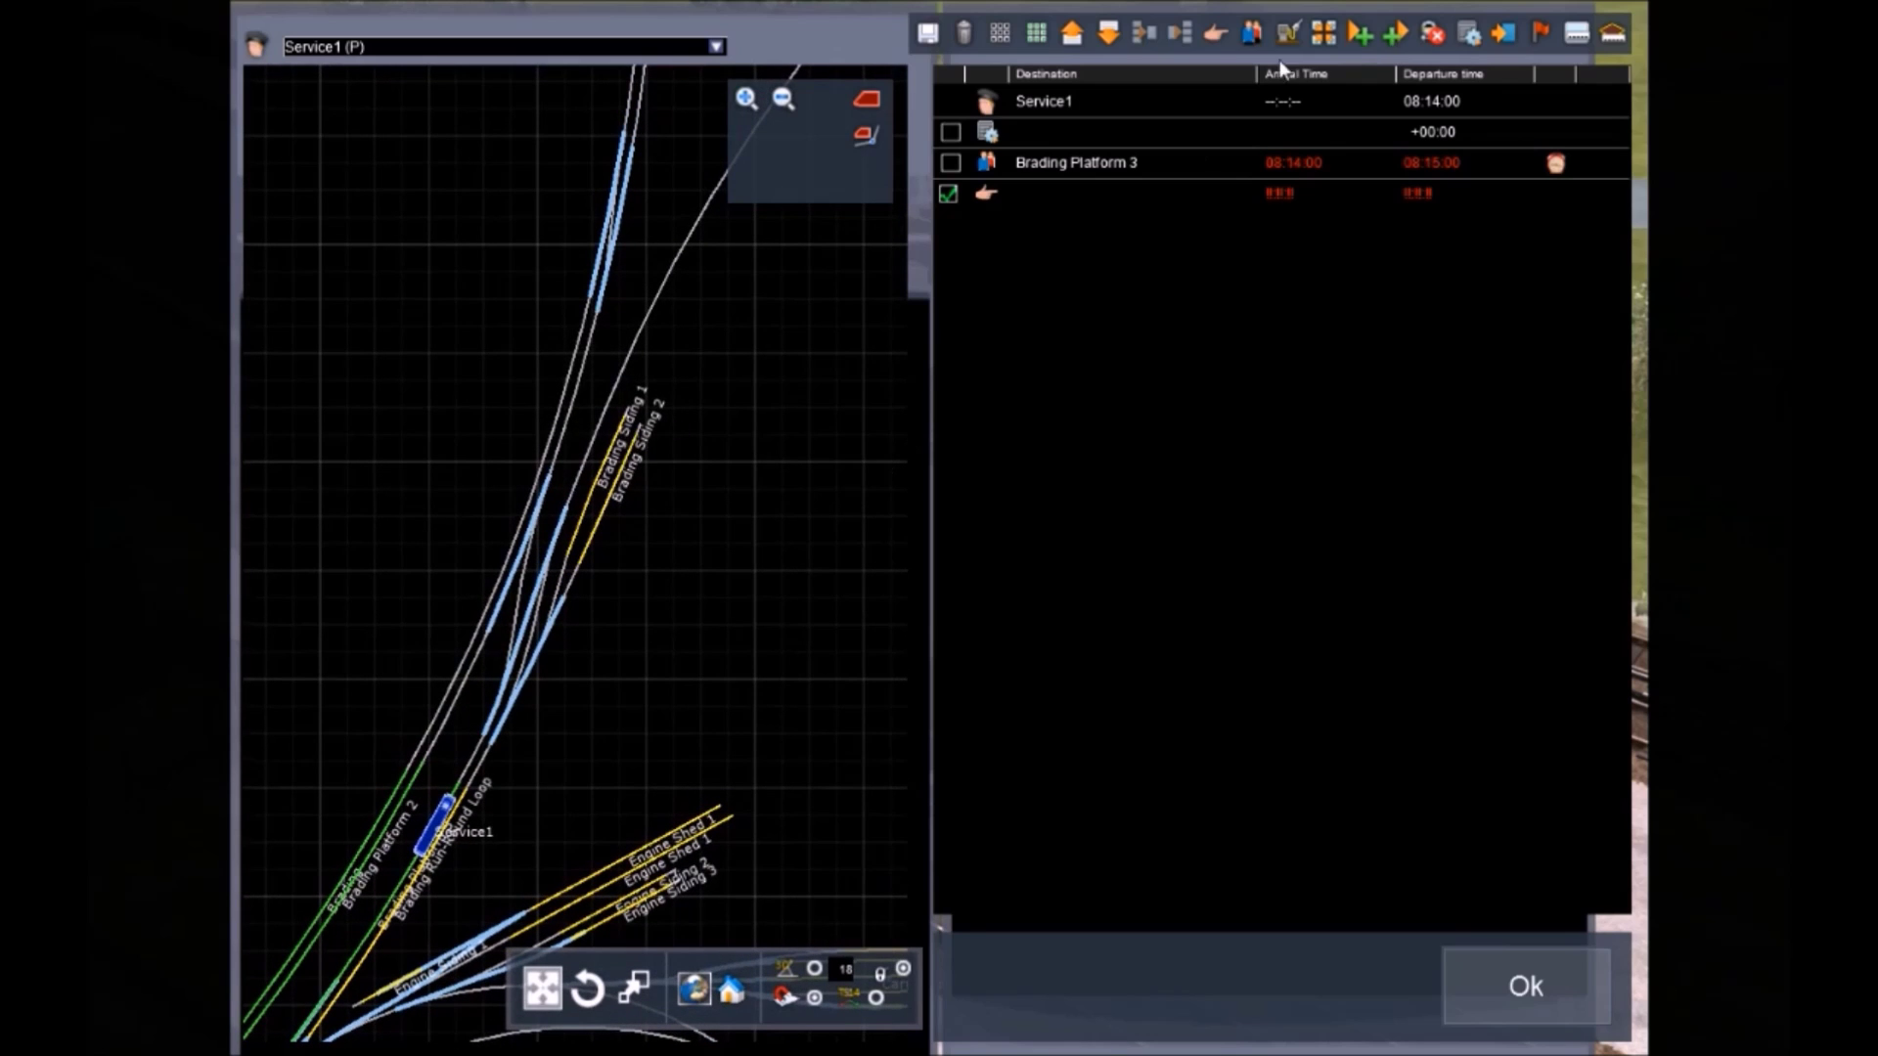
left_click(968, 40)
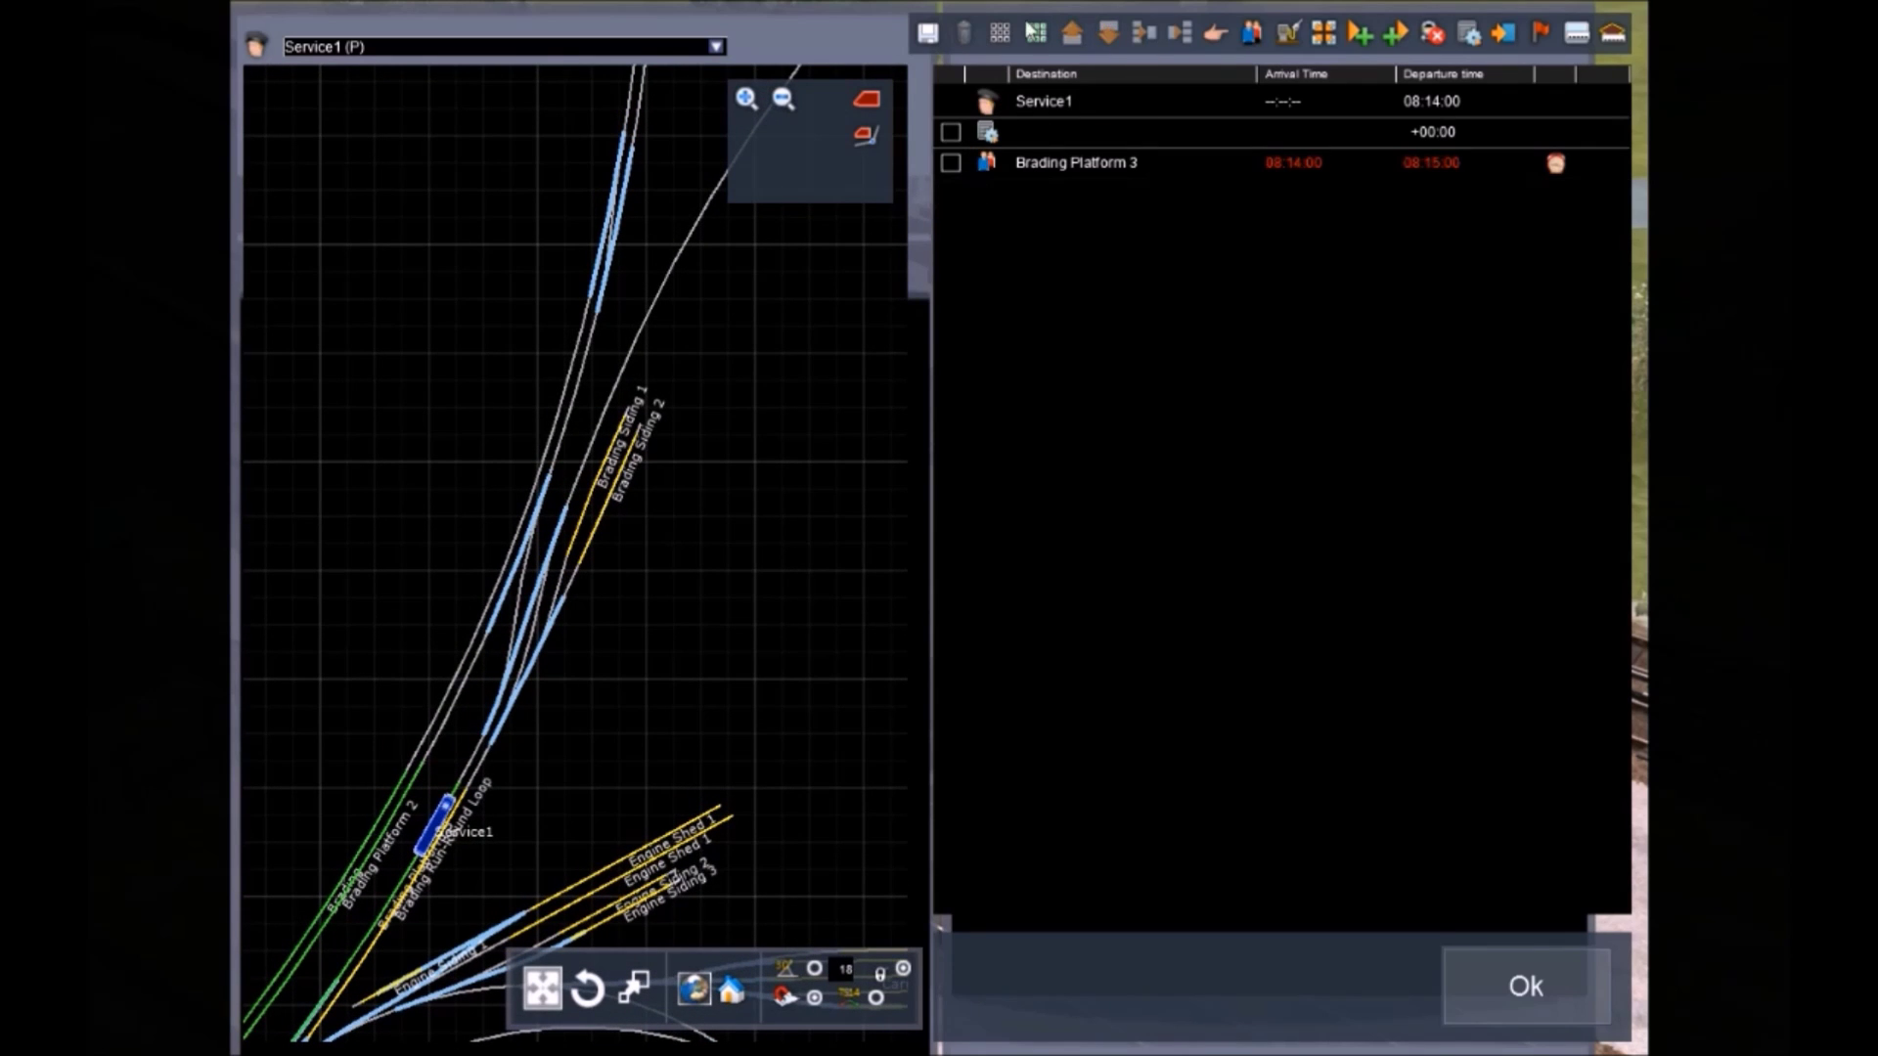
Add a passenger pick-up instruction to Service1 with St Helens Platform 1 as its destination and make it timetabled
left_click(1247, 40)
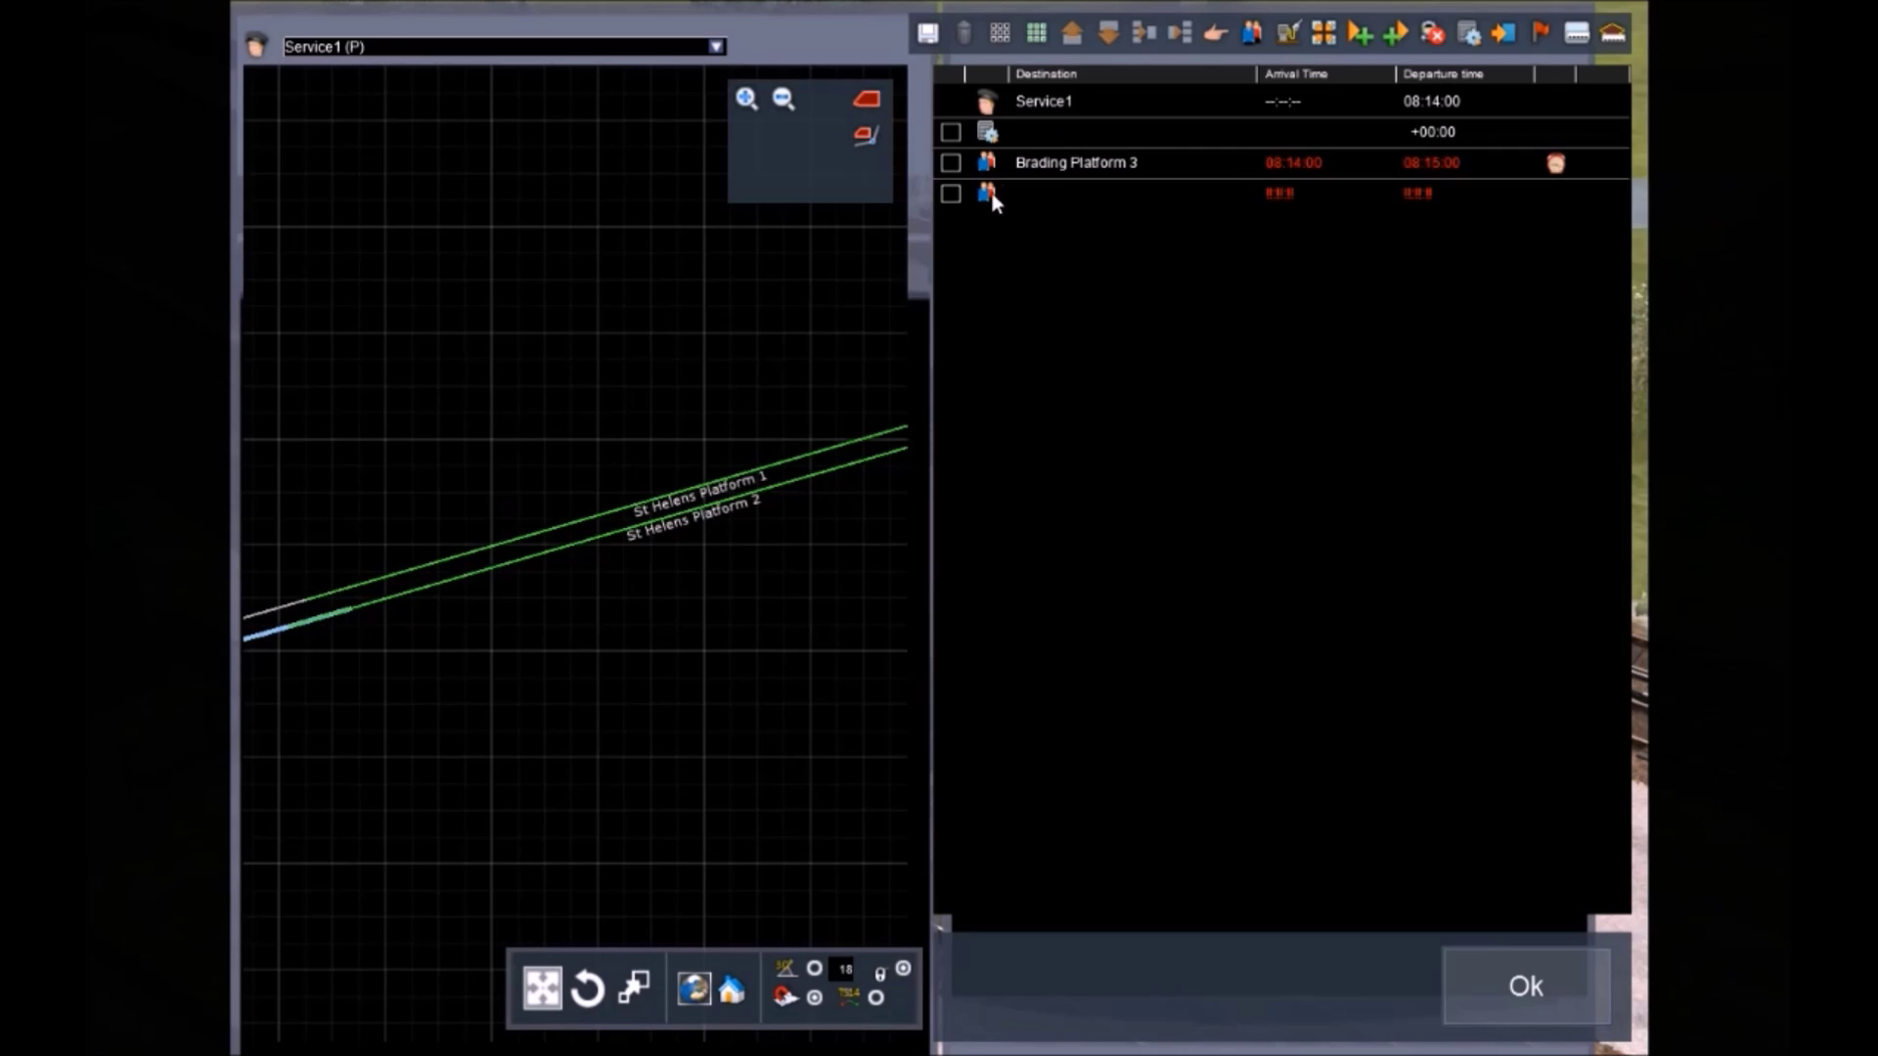
double_click(1018, 193)
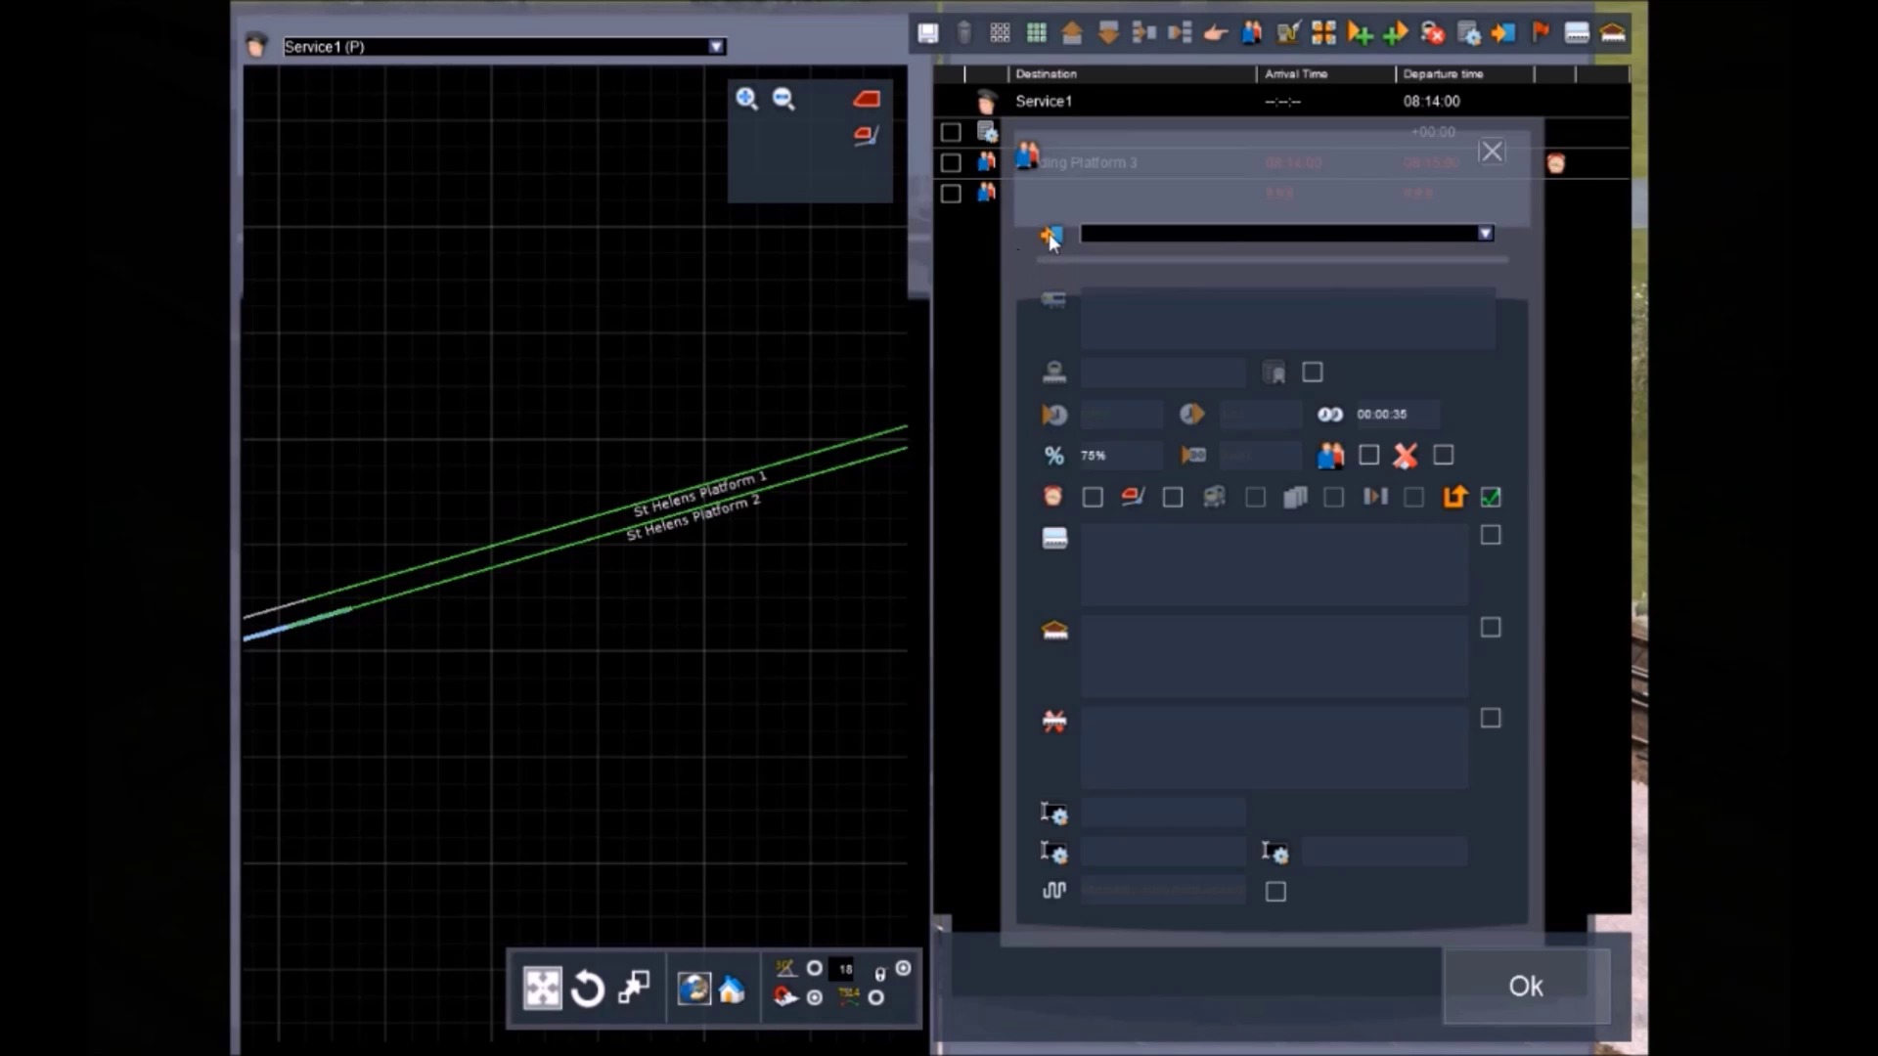
left_click(795, 462)
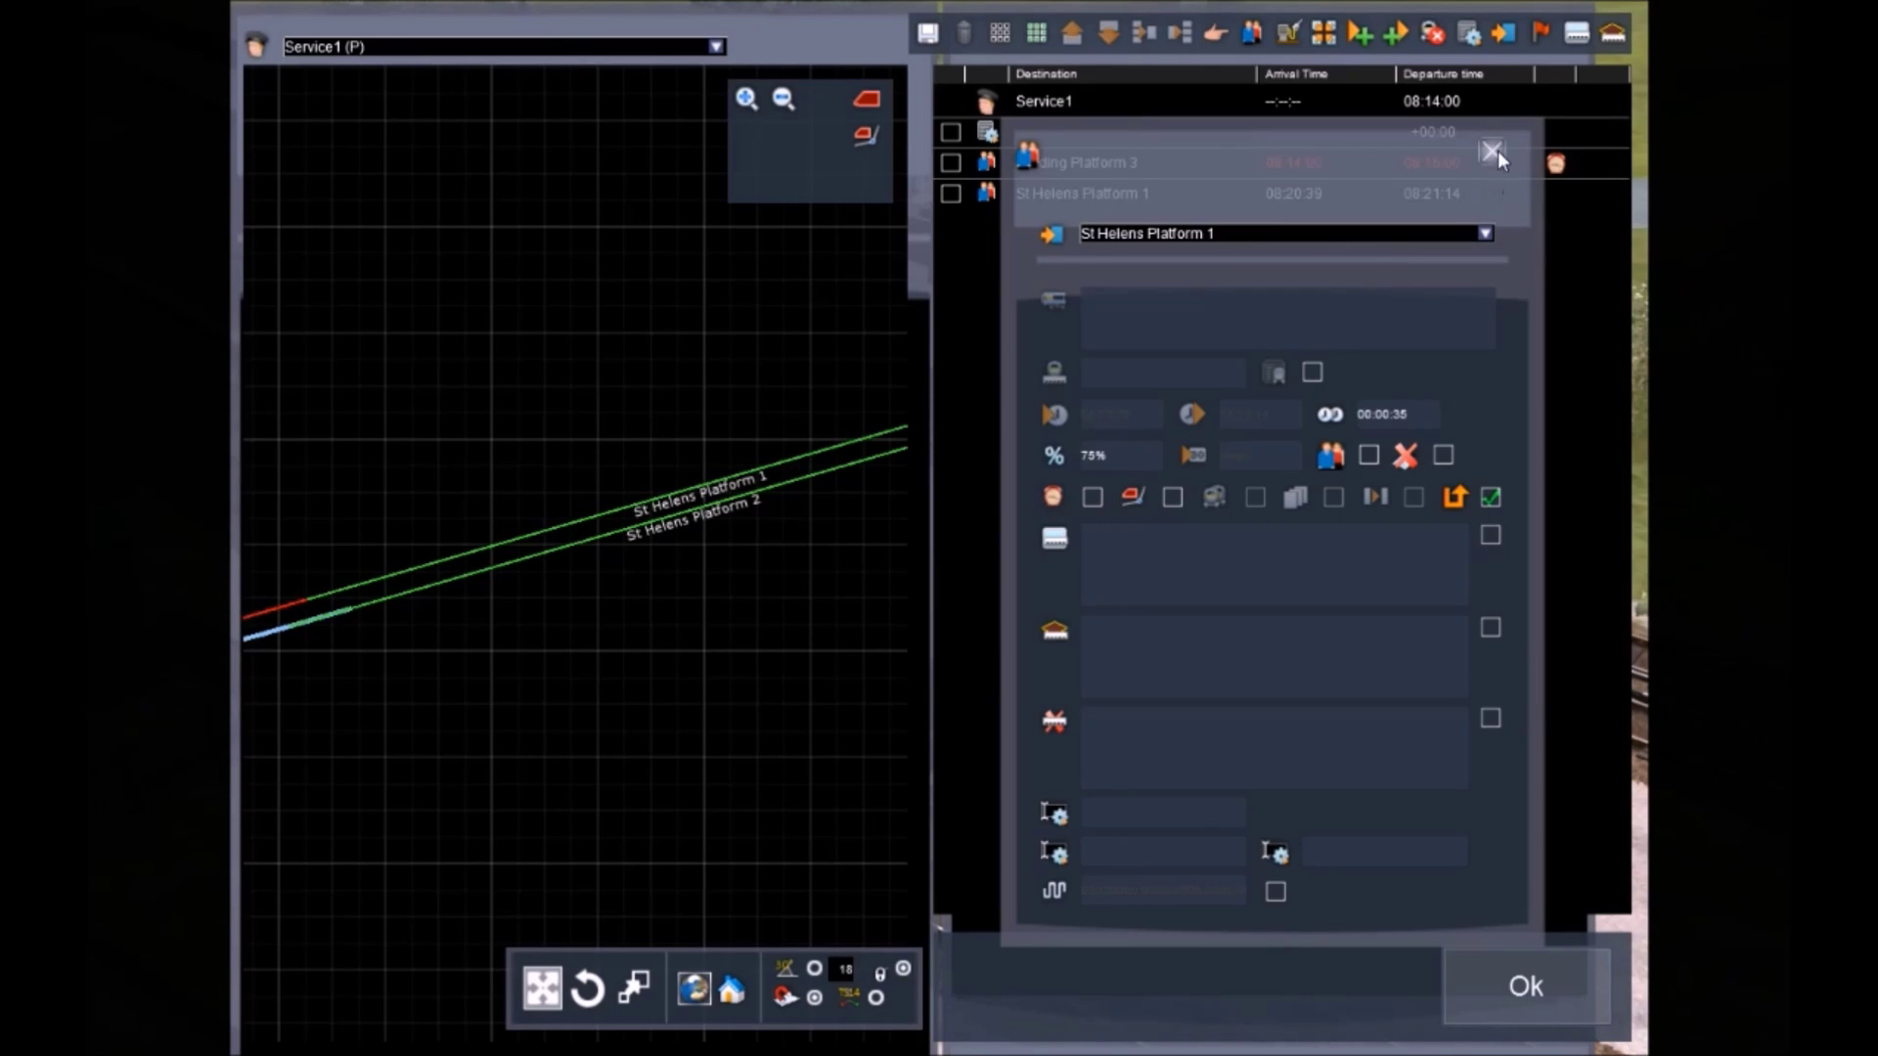
left_click(1092, 496)
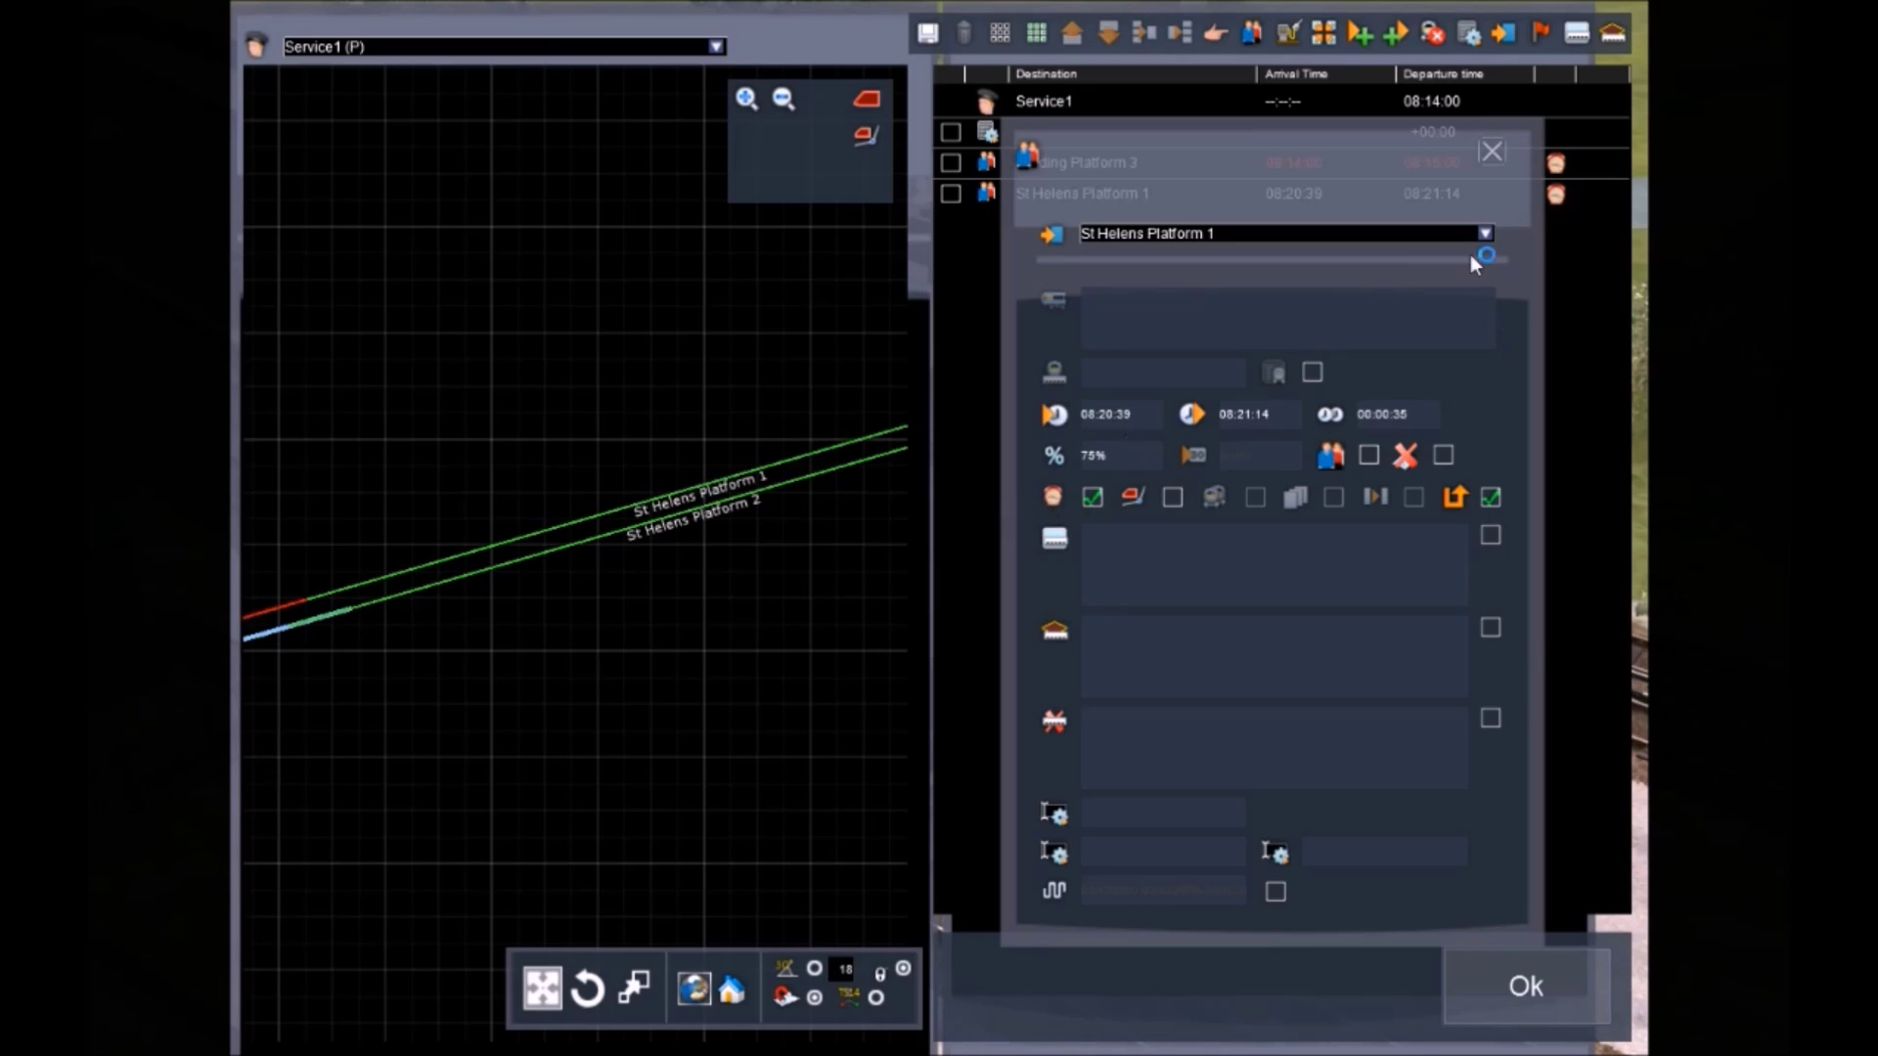
left_click(1483, 154)
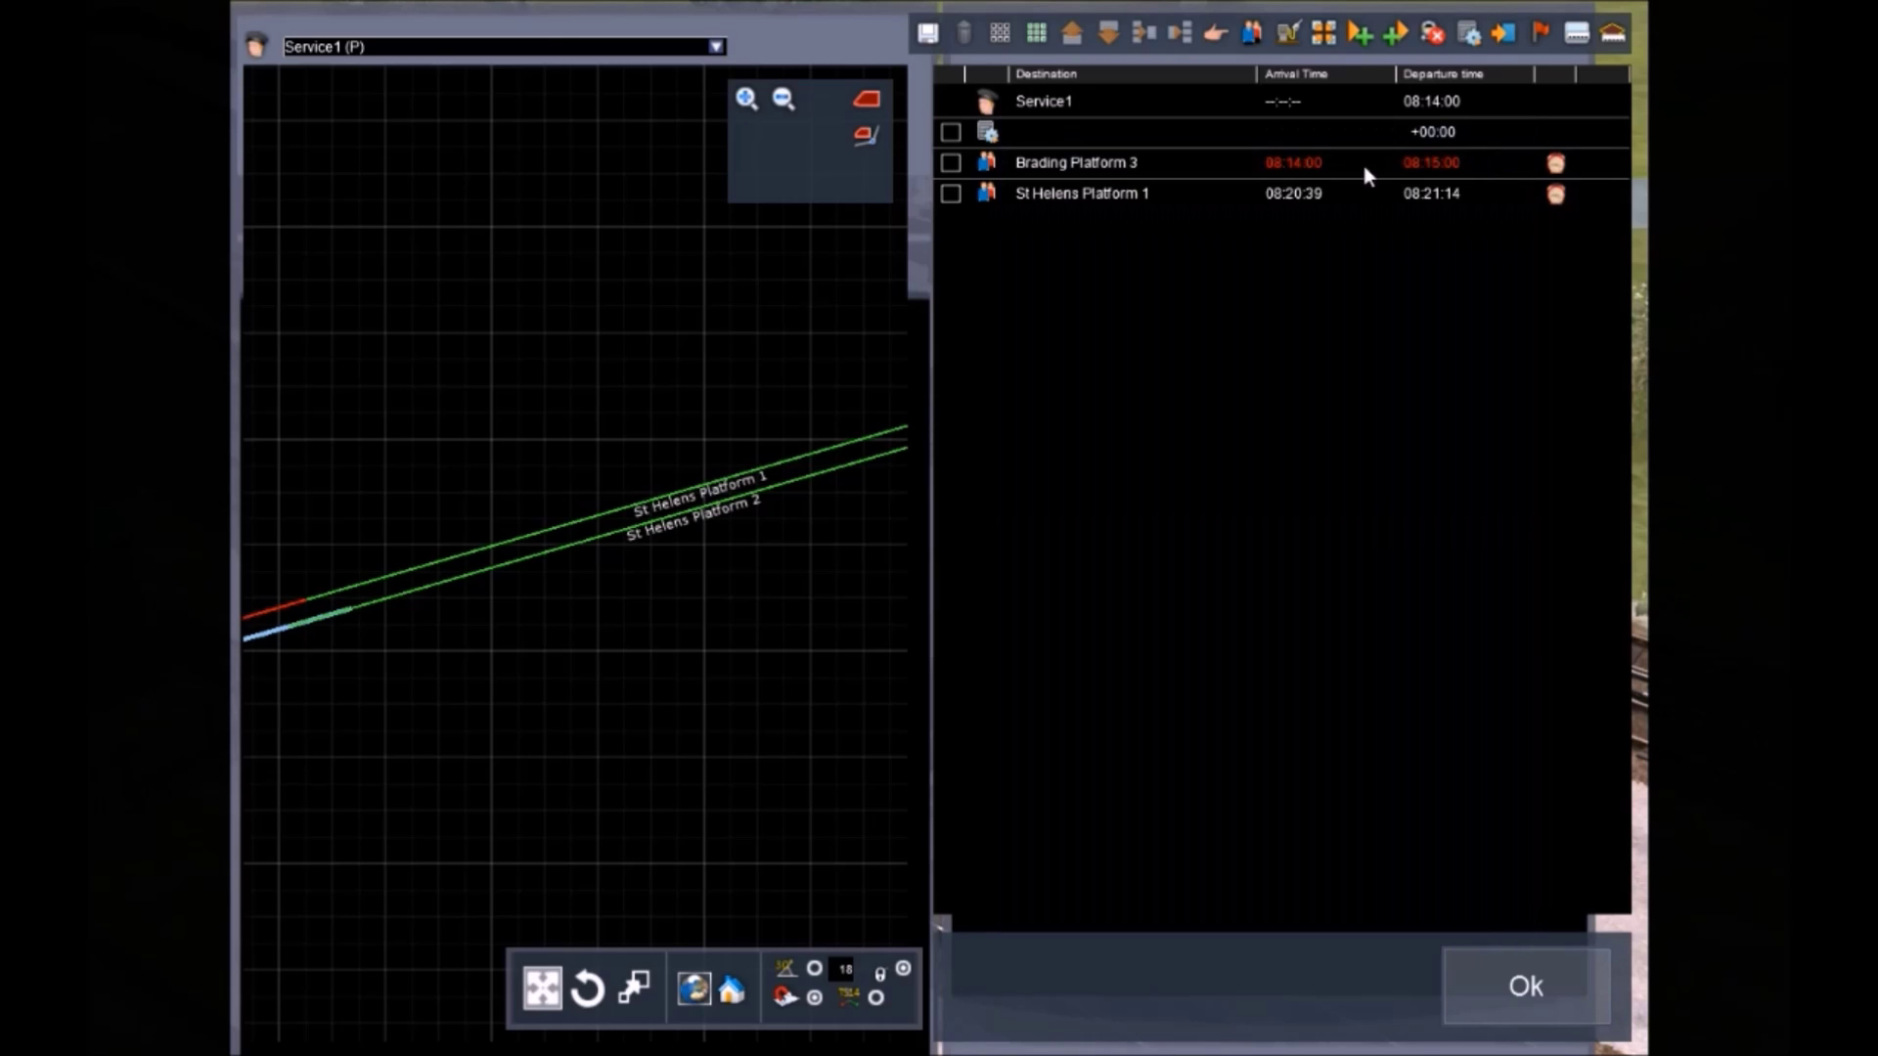
Give the St Helens Platform 1 pick-up the failure message "You failed to pick up passengers." and the success message "Well done!"
scroll(671, 390, "down", 6)
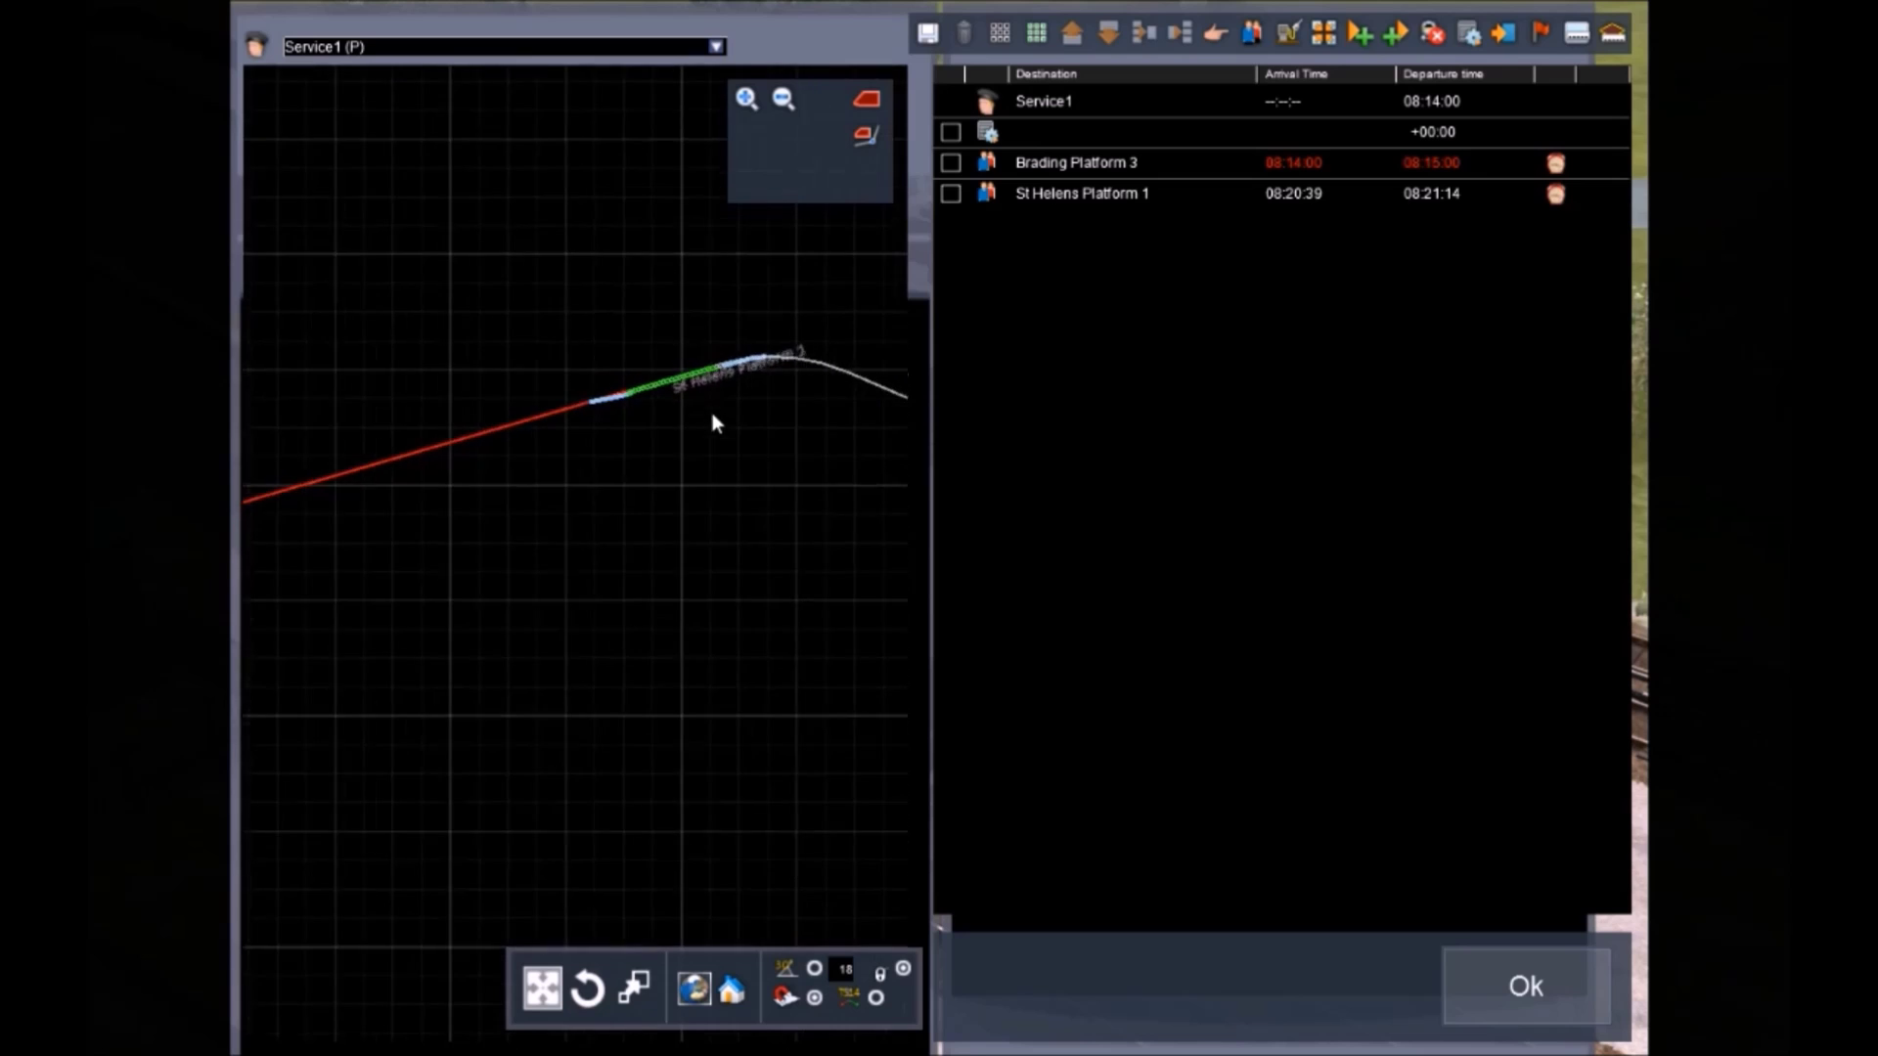
double_click(994, 187)
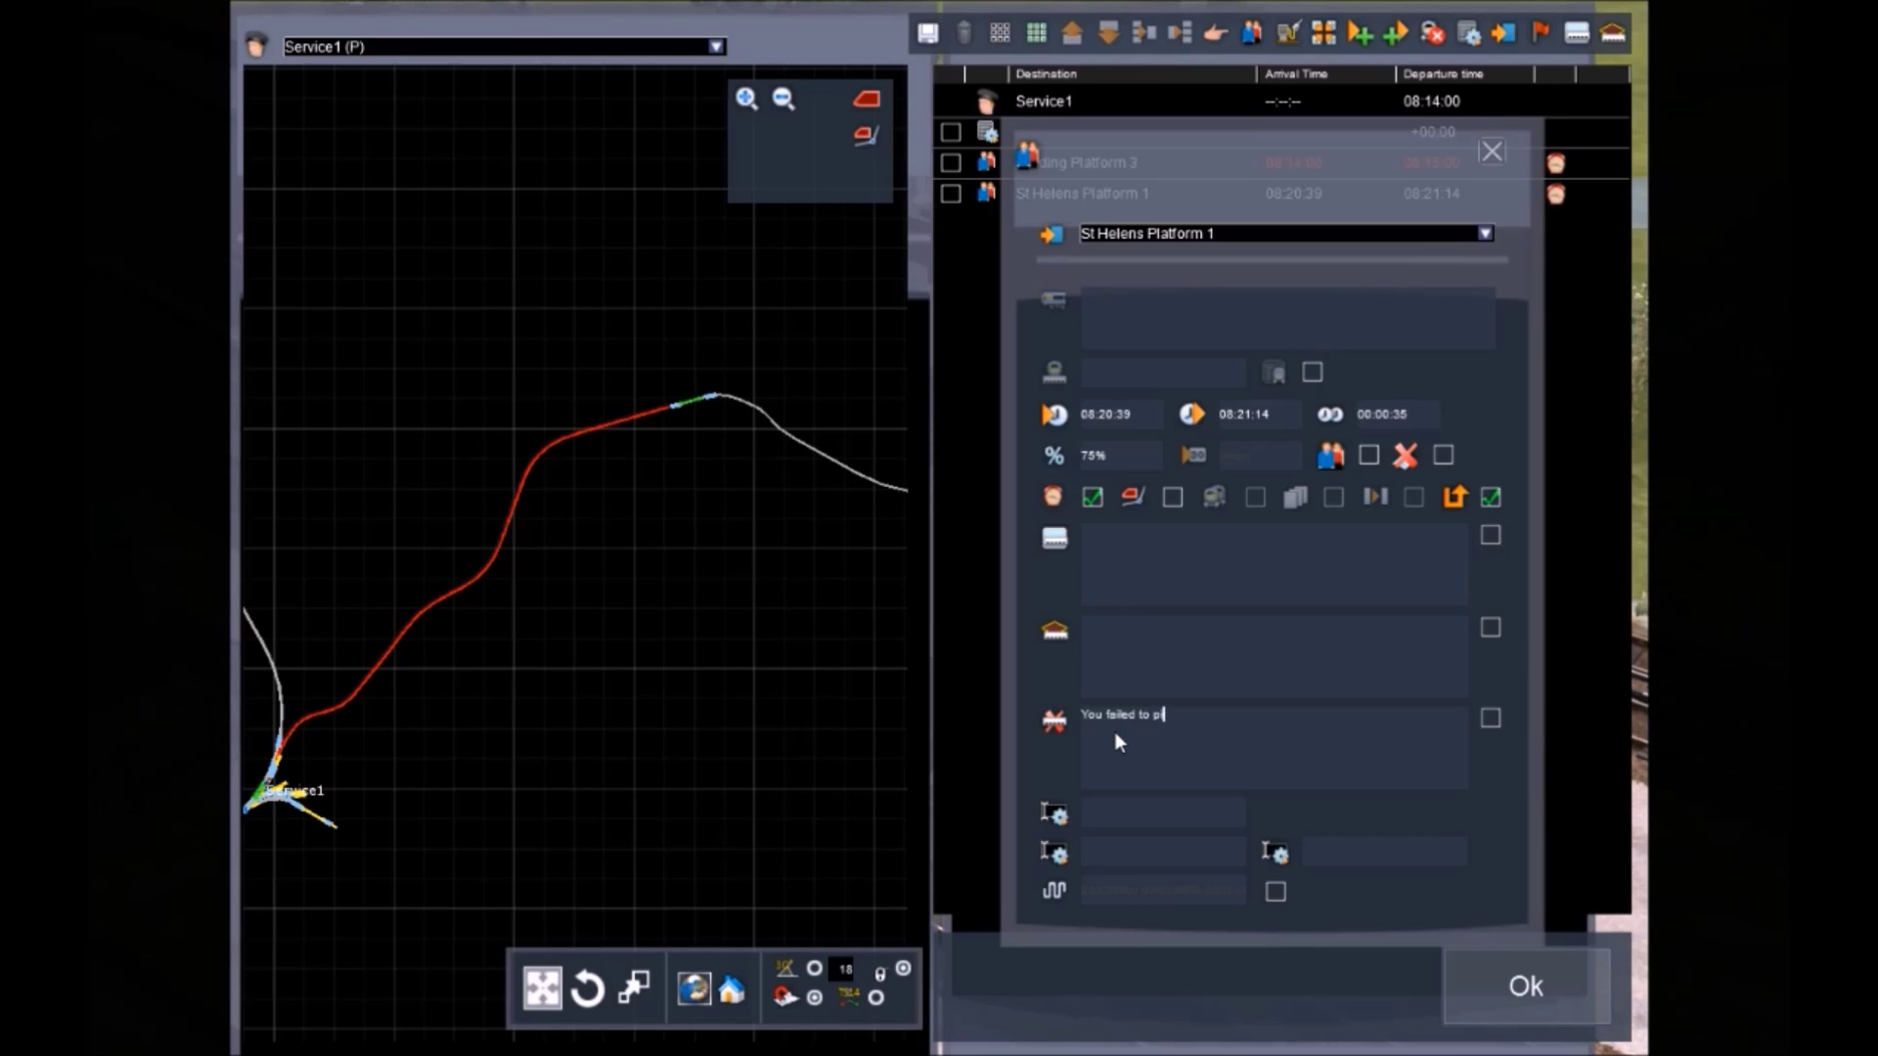
type("ick up passengers.")
left_click(1205, 654)
type("Well done!")
left_click(1492, 151)
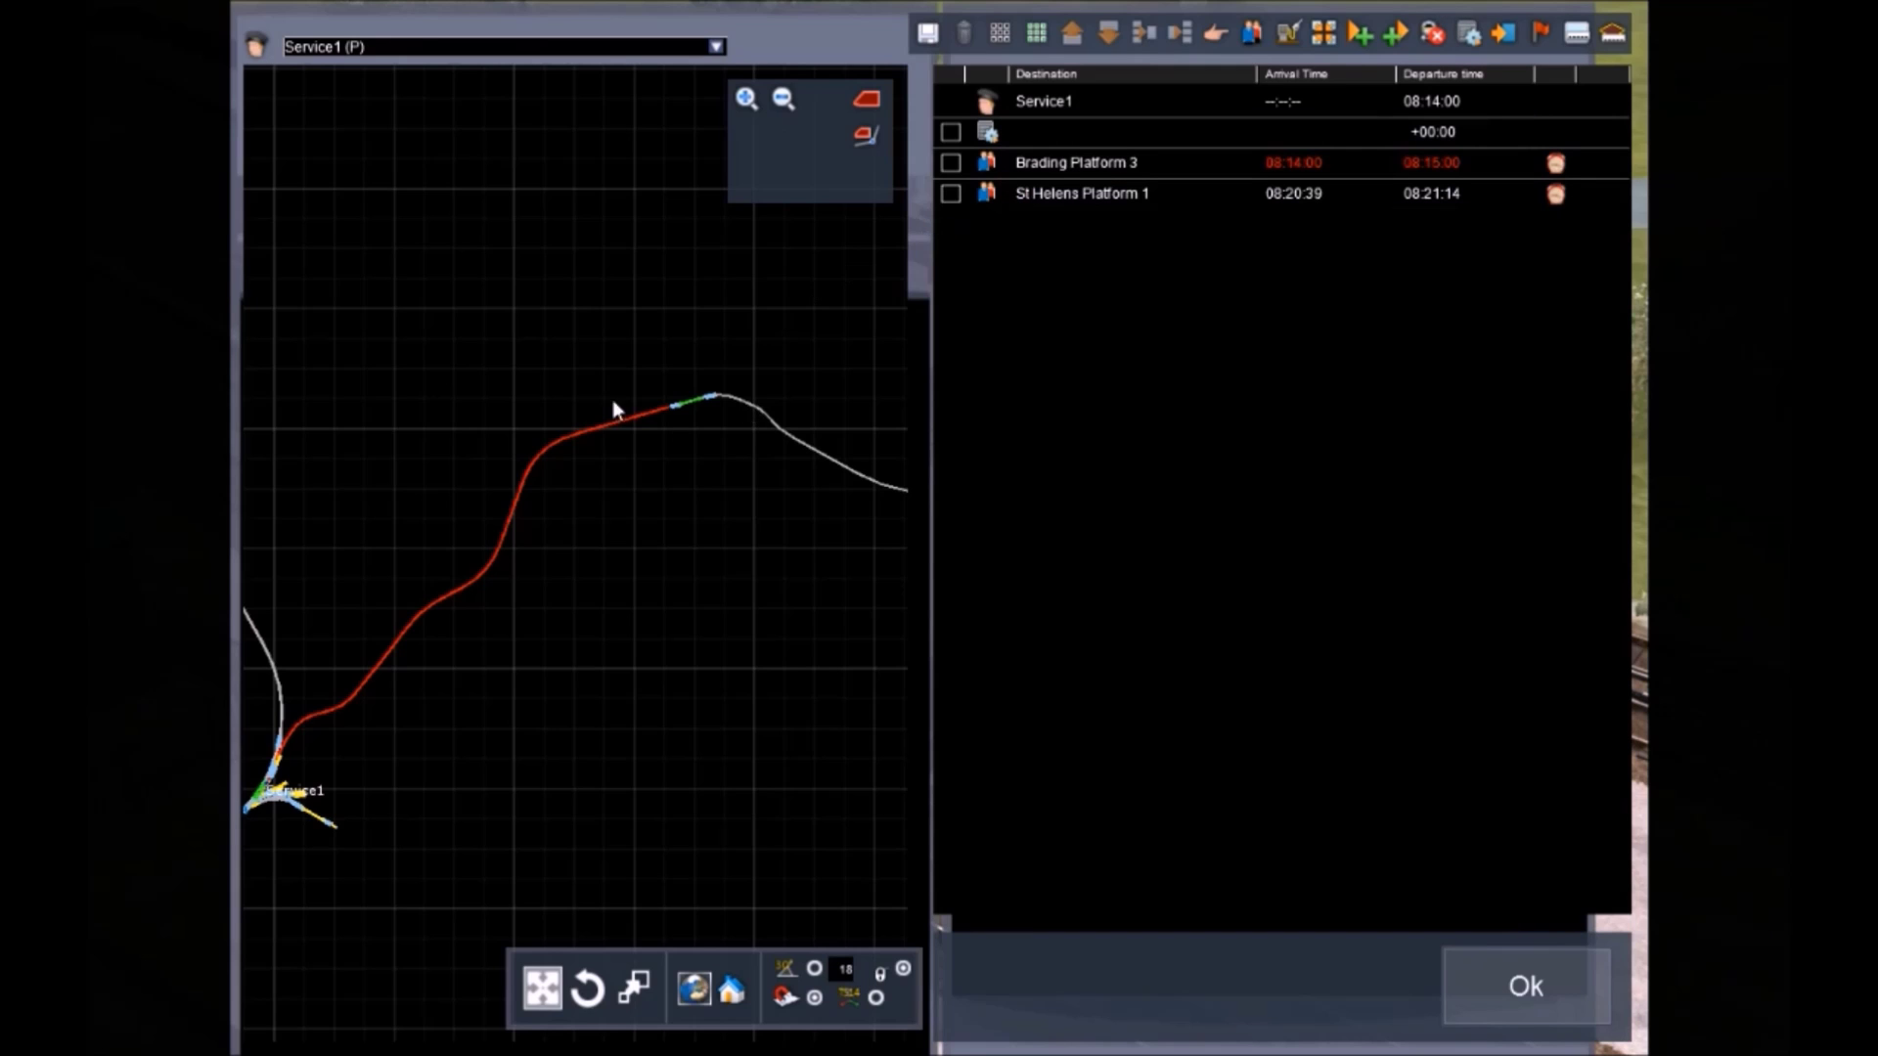
Add another passenger pick-up instruction to Service1 with Bembridge Station as its destination
left_click_drag(612, 401, 506, 351)
left_click_drag(801, 385, 550, 497)
left_click_drag(710, 380, 553, 600)
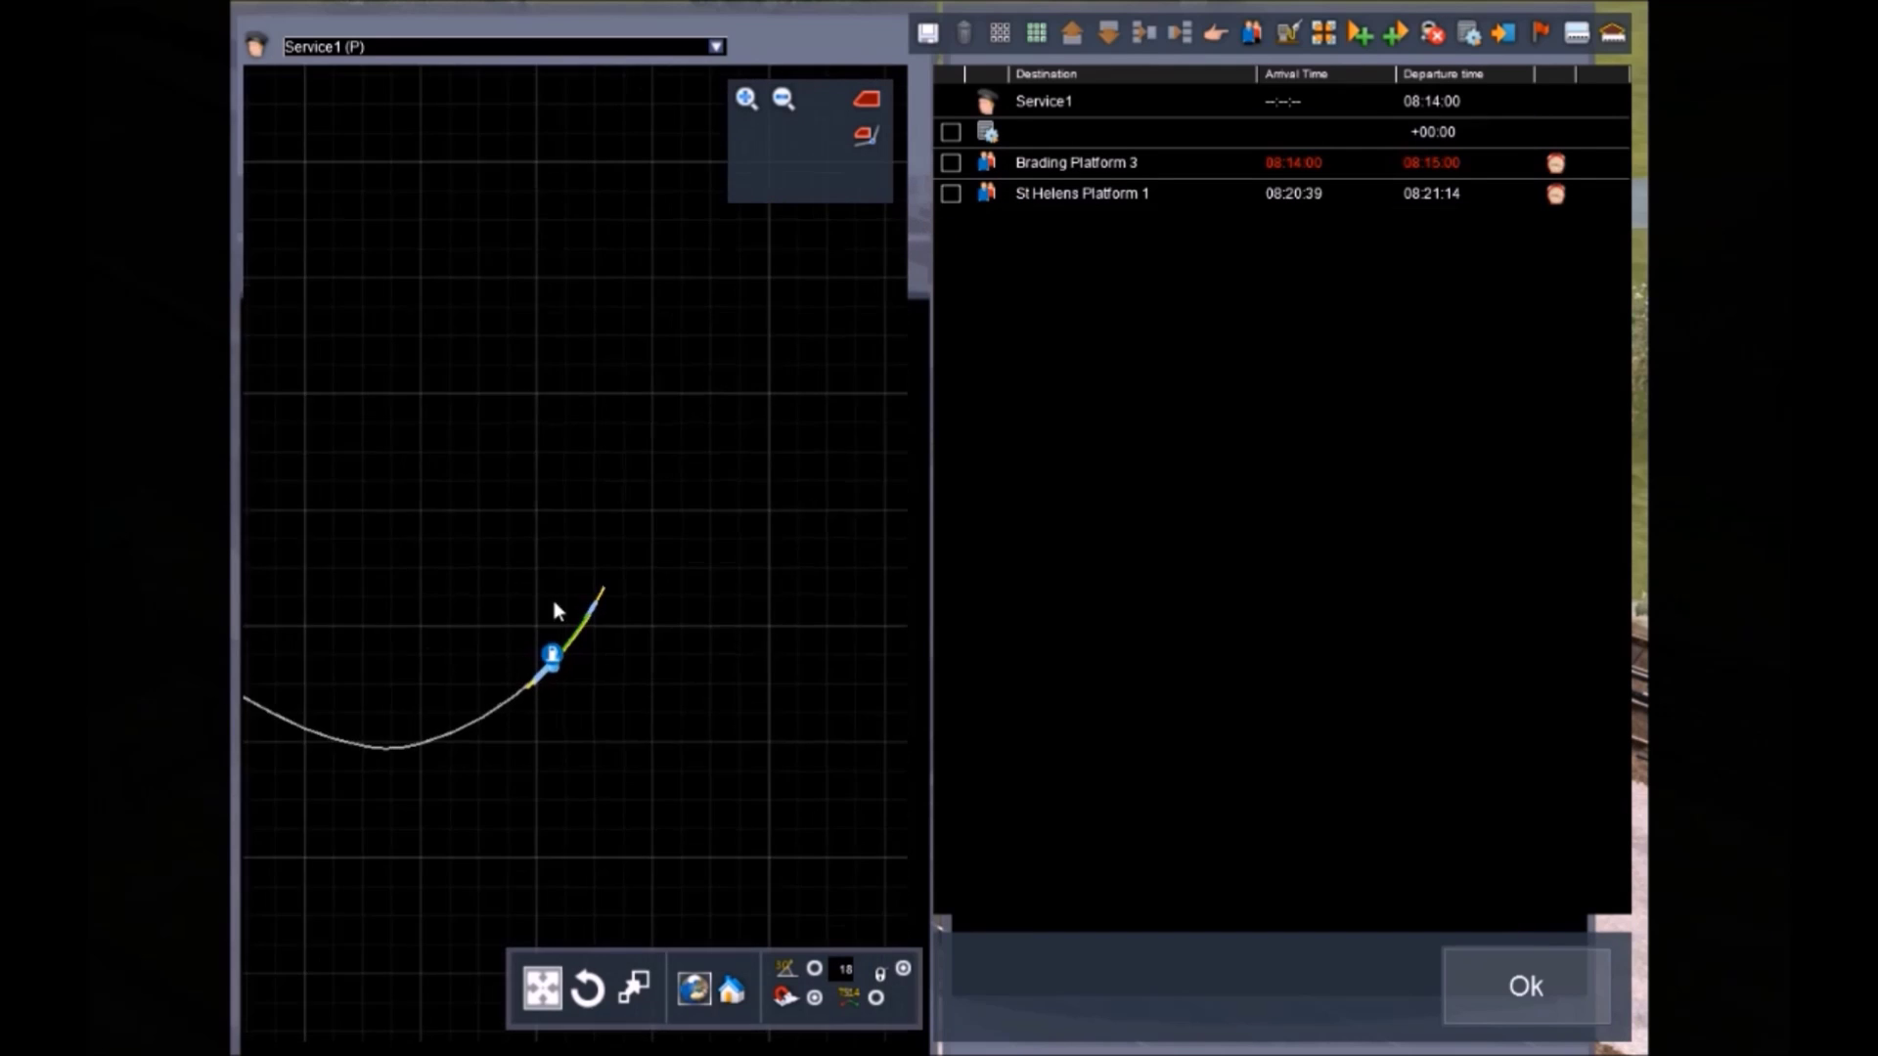
scroll(554, 646, "up", 5)
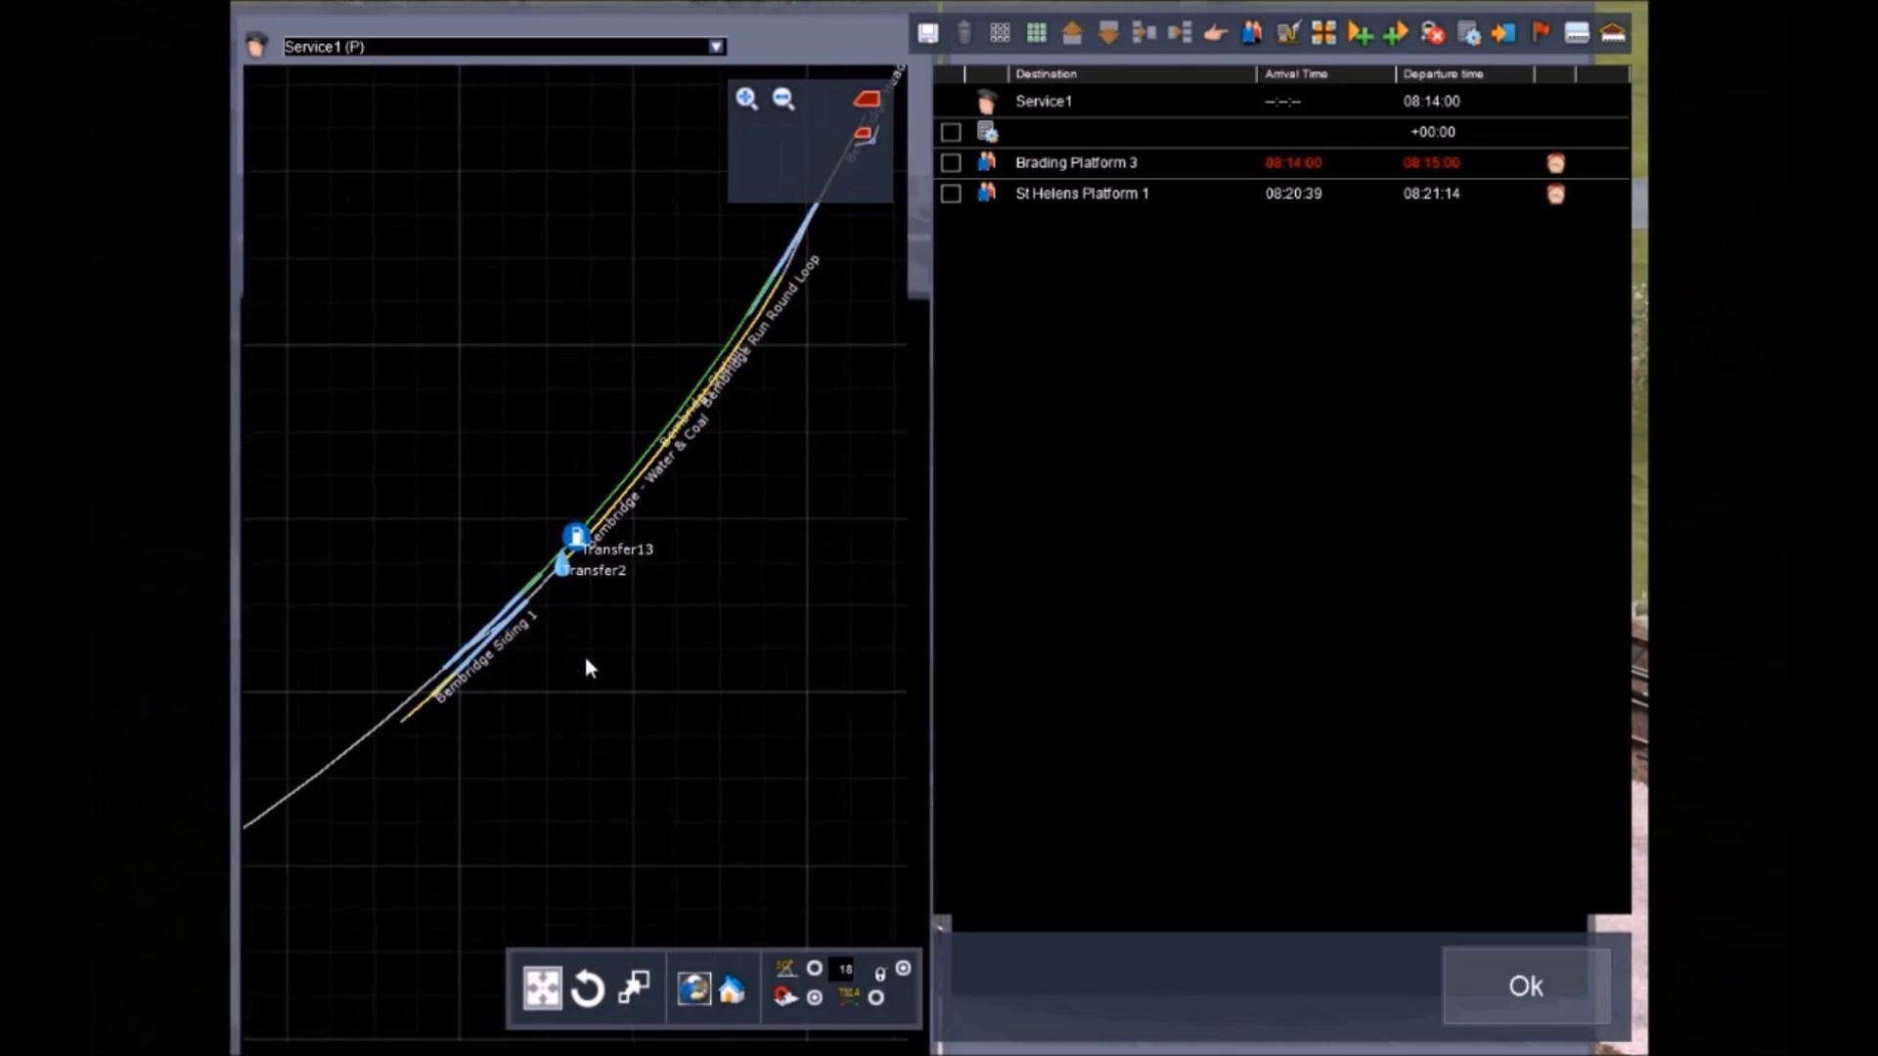
left_click_drag(545, 537, 381, 930)
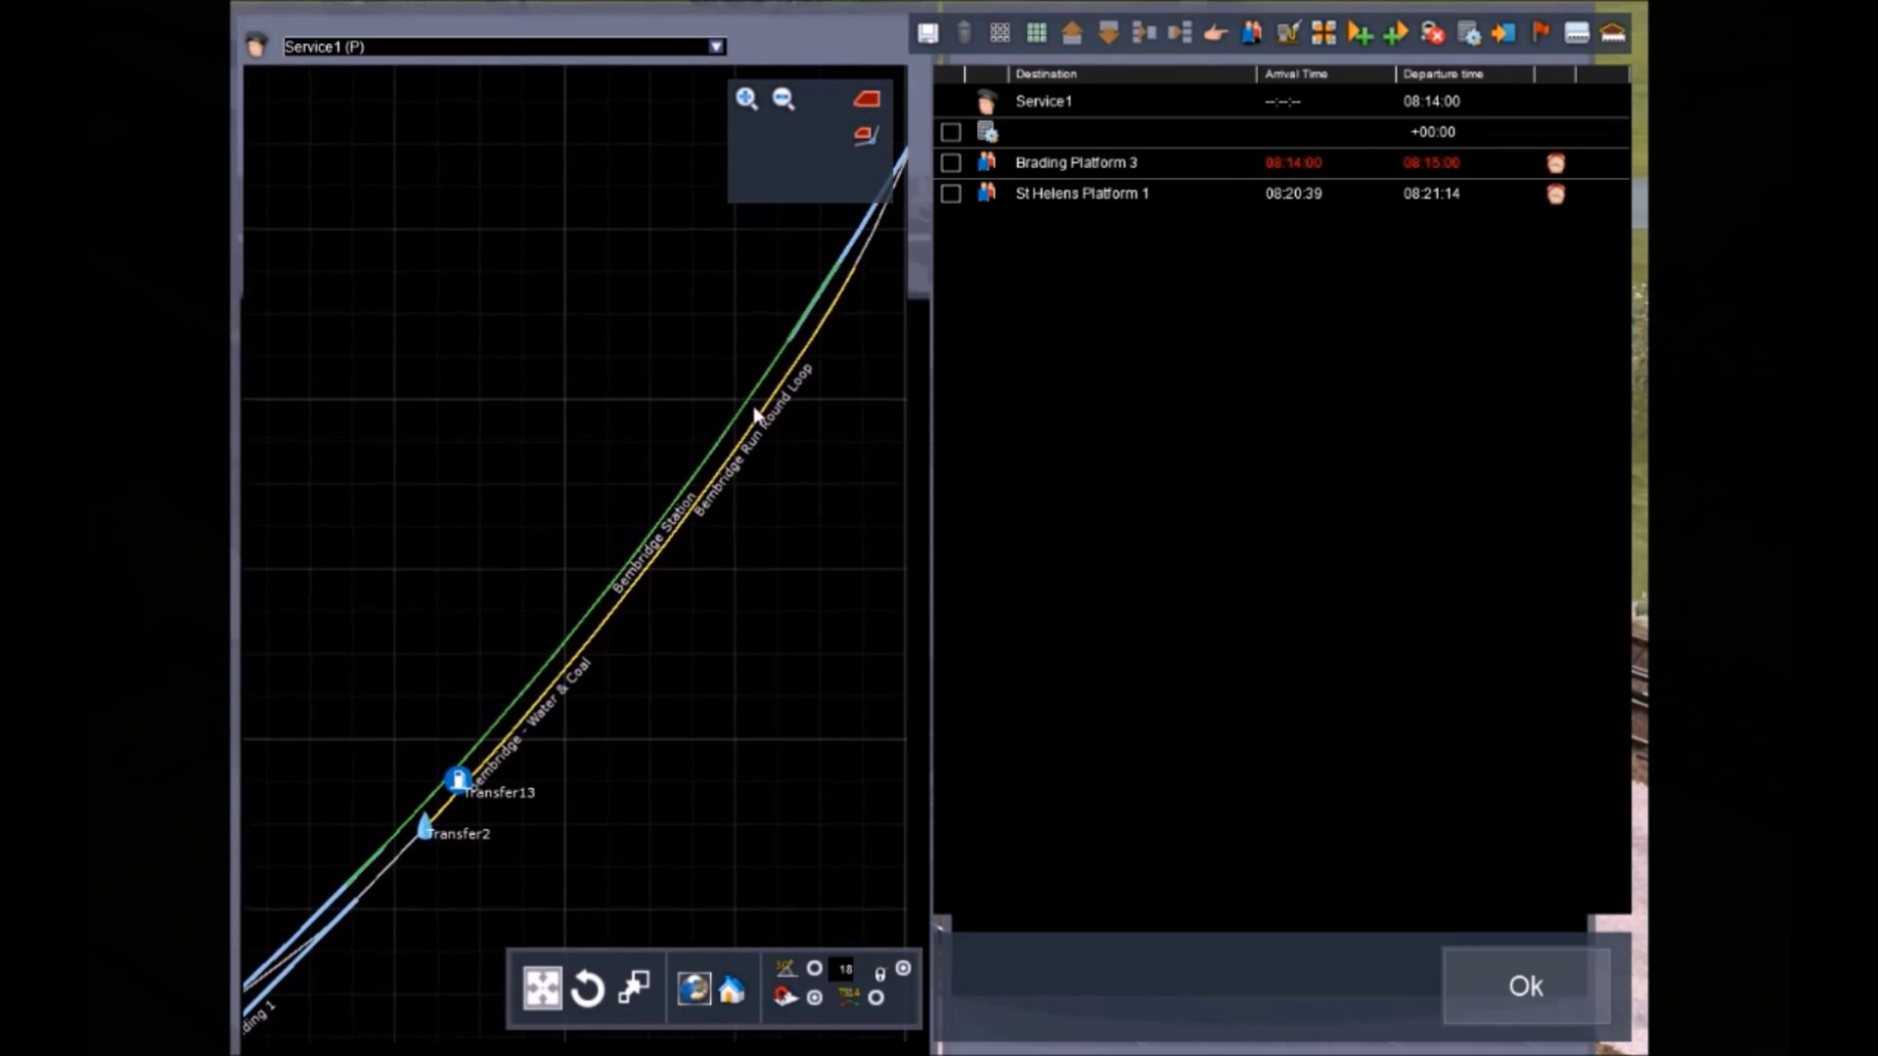
scroll(756, 413, "down", 4)
left_click_drag(746, 381, 640, 531)
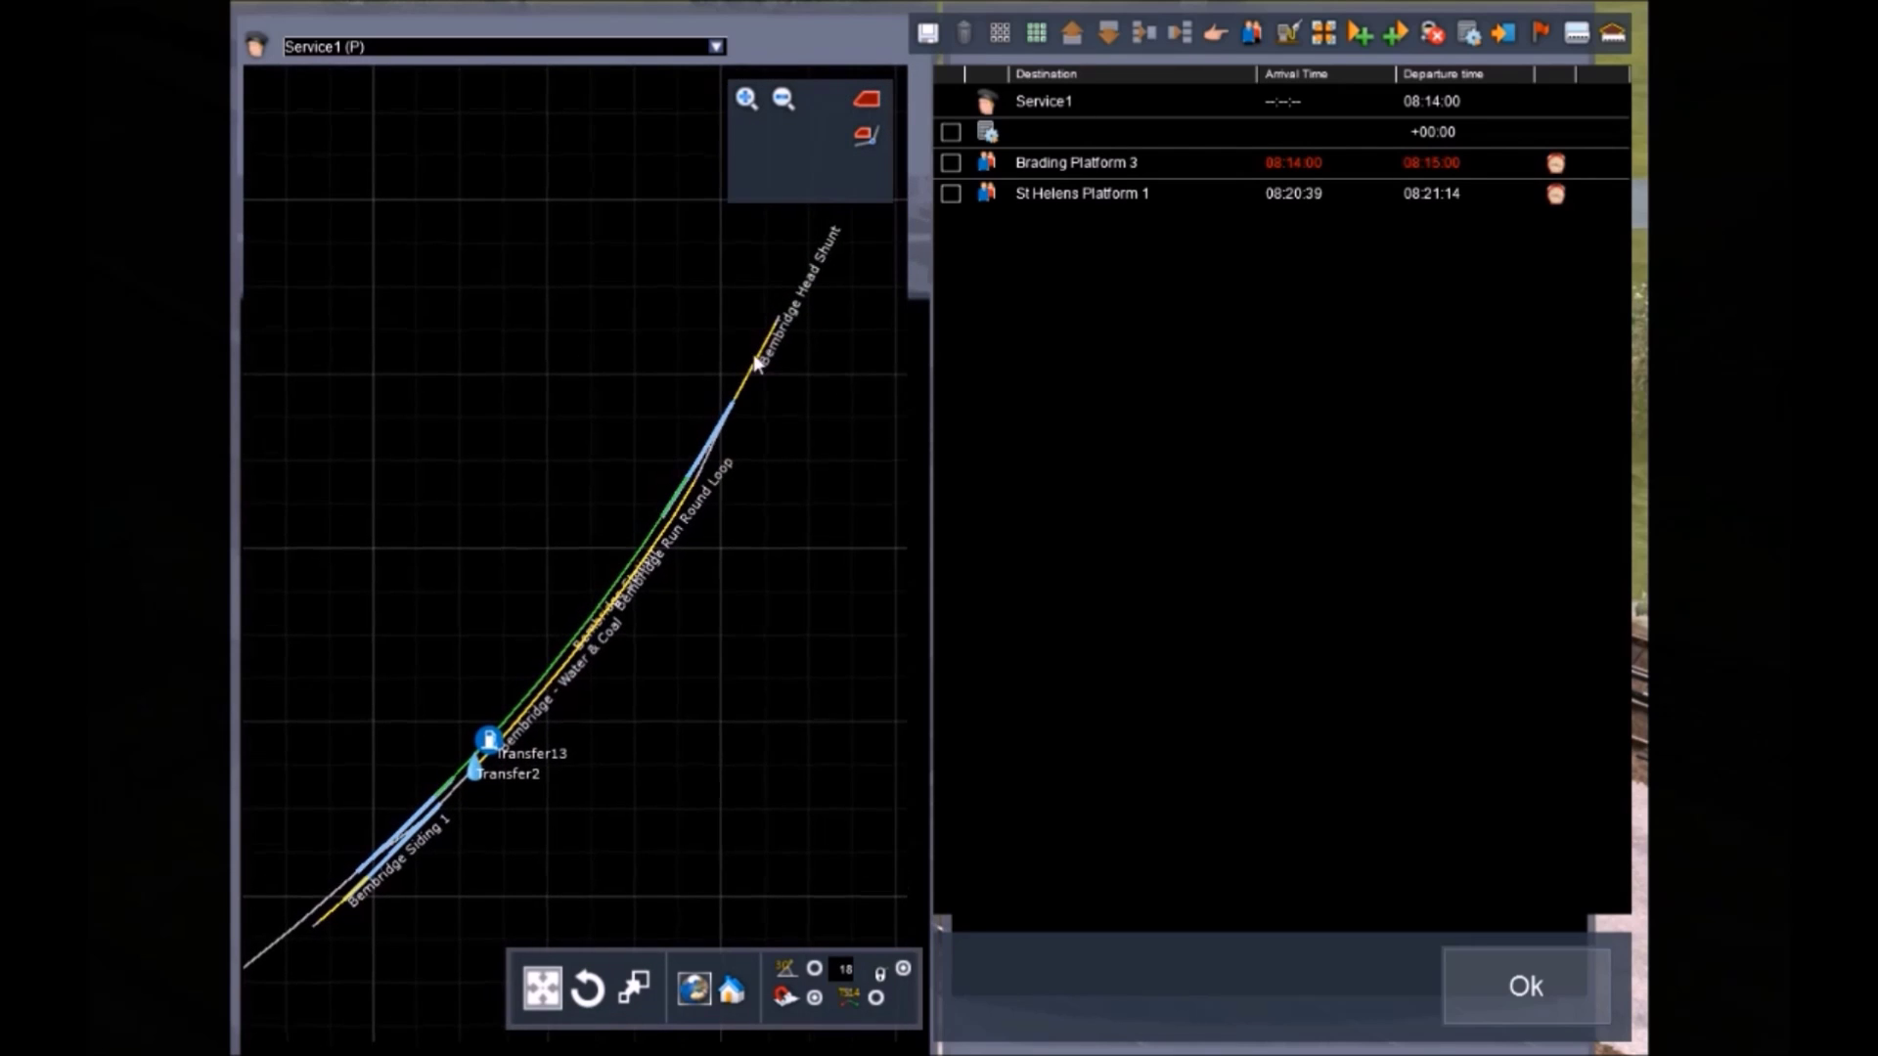
scroll(577, 563, "up", 4)
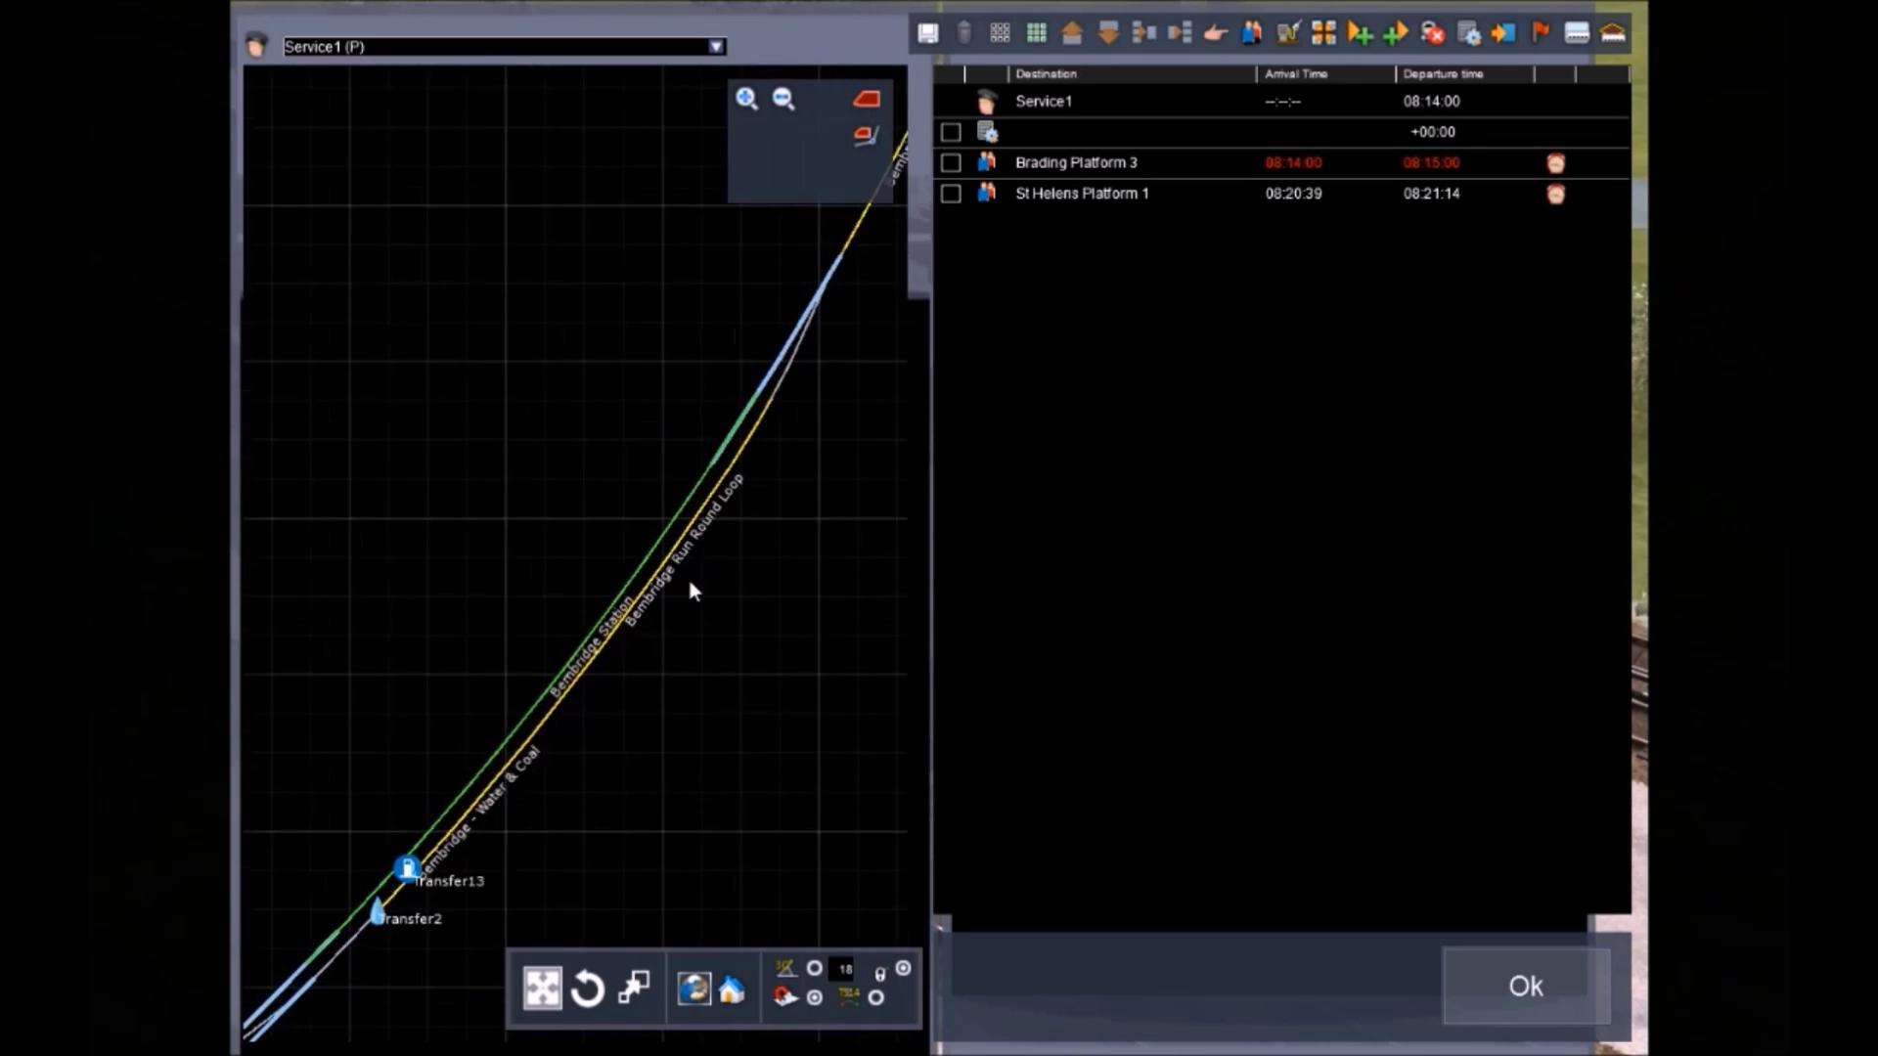
scroll(689, 588, "up", 2)
scroll(662, 548, "down", 3)
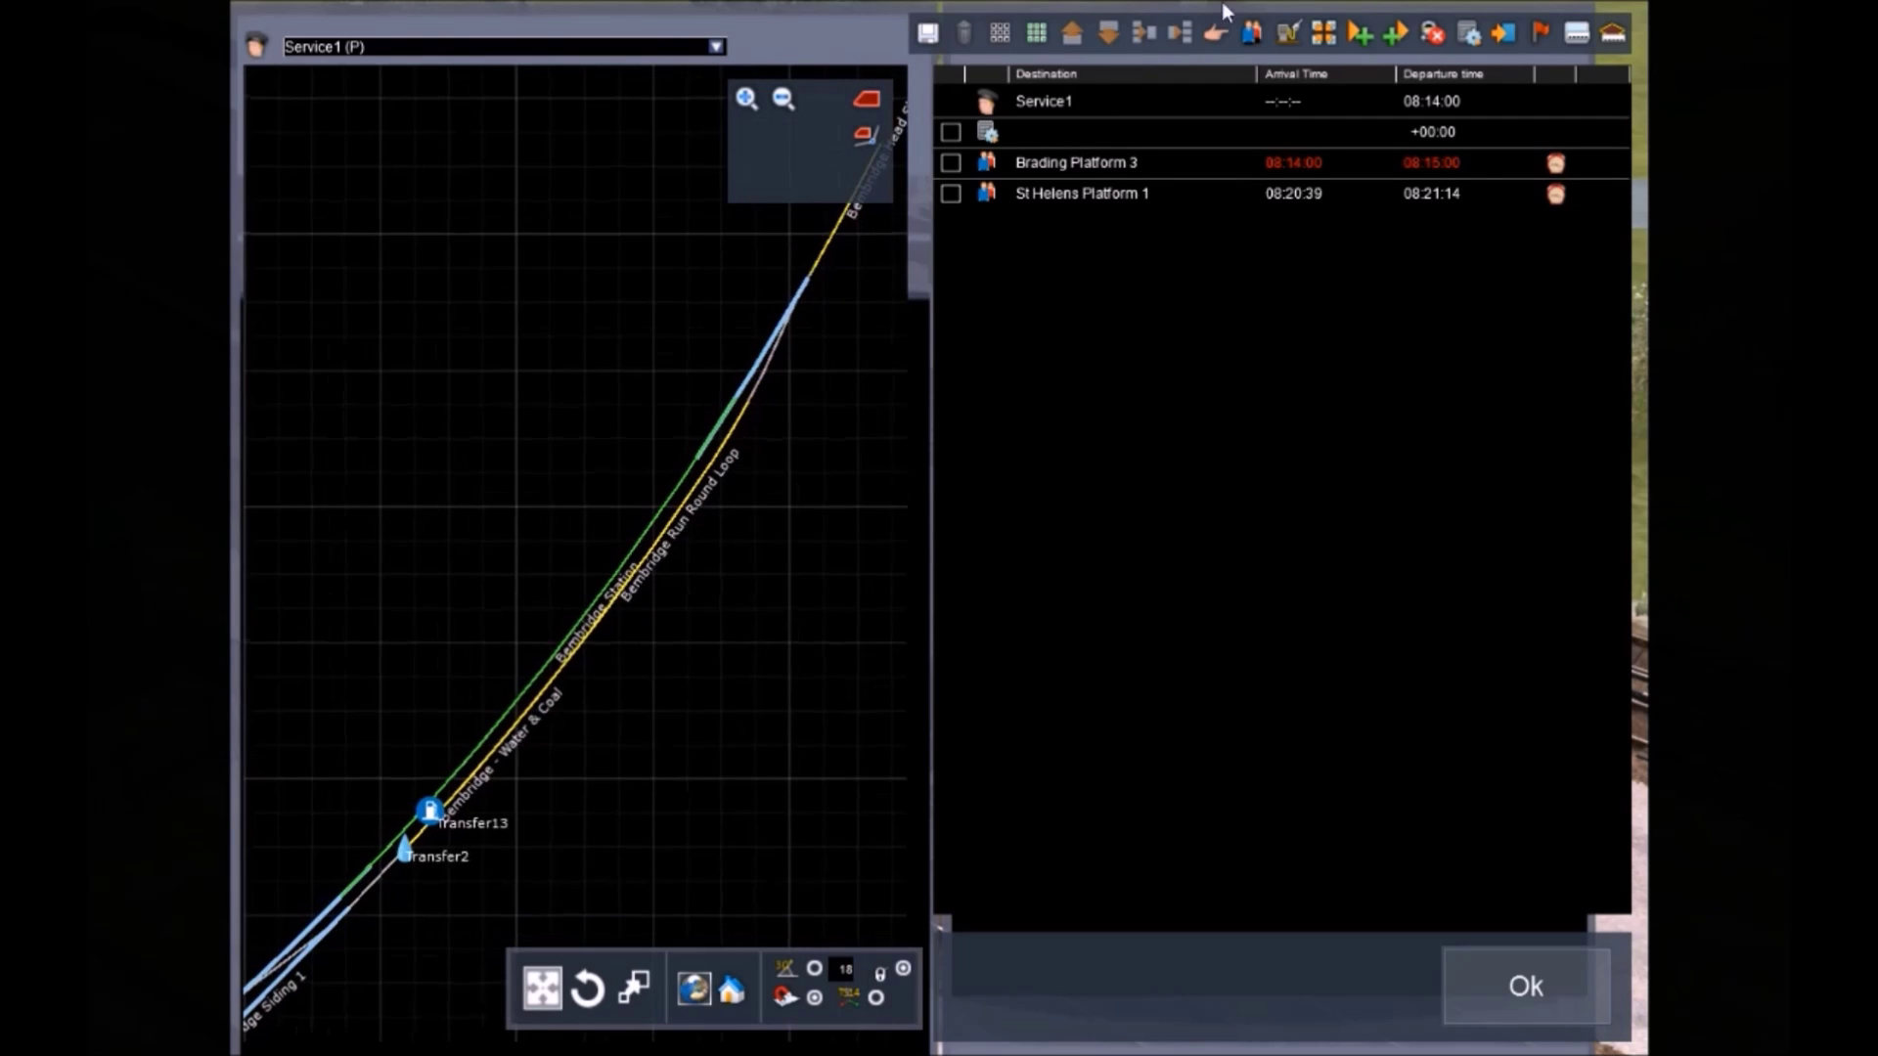
left_click(1252, 32)
left_click(984, 225)
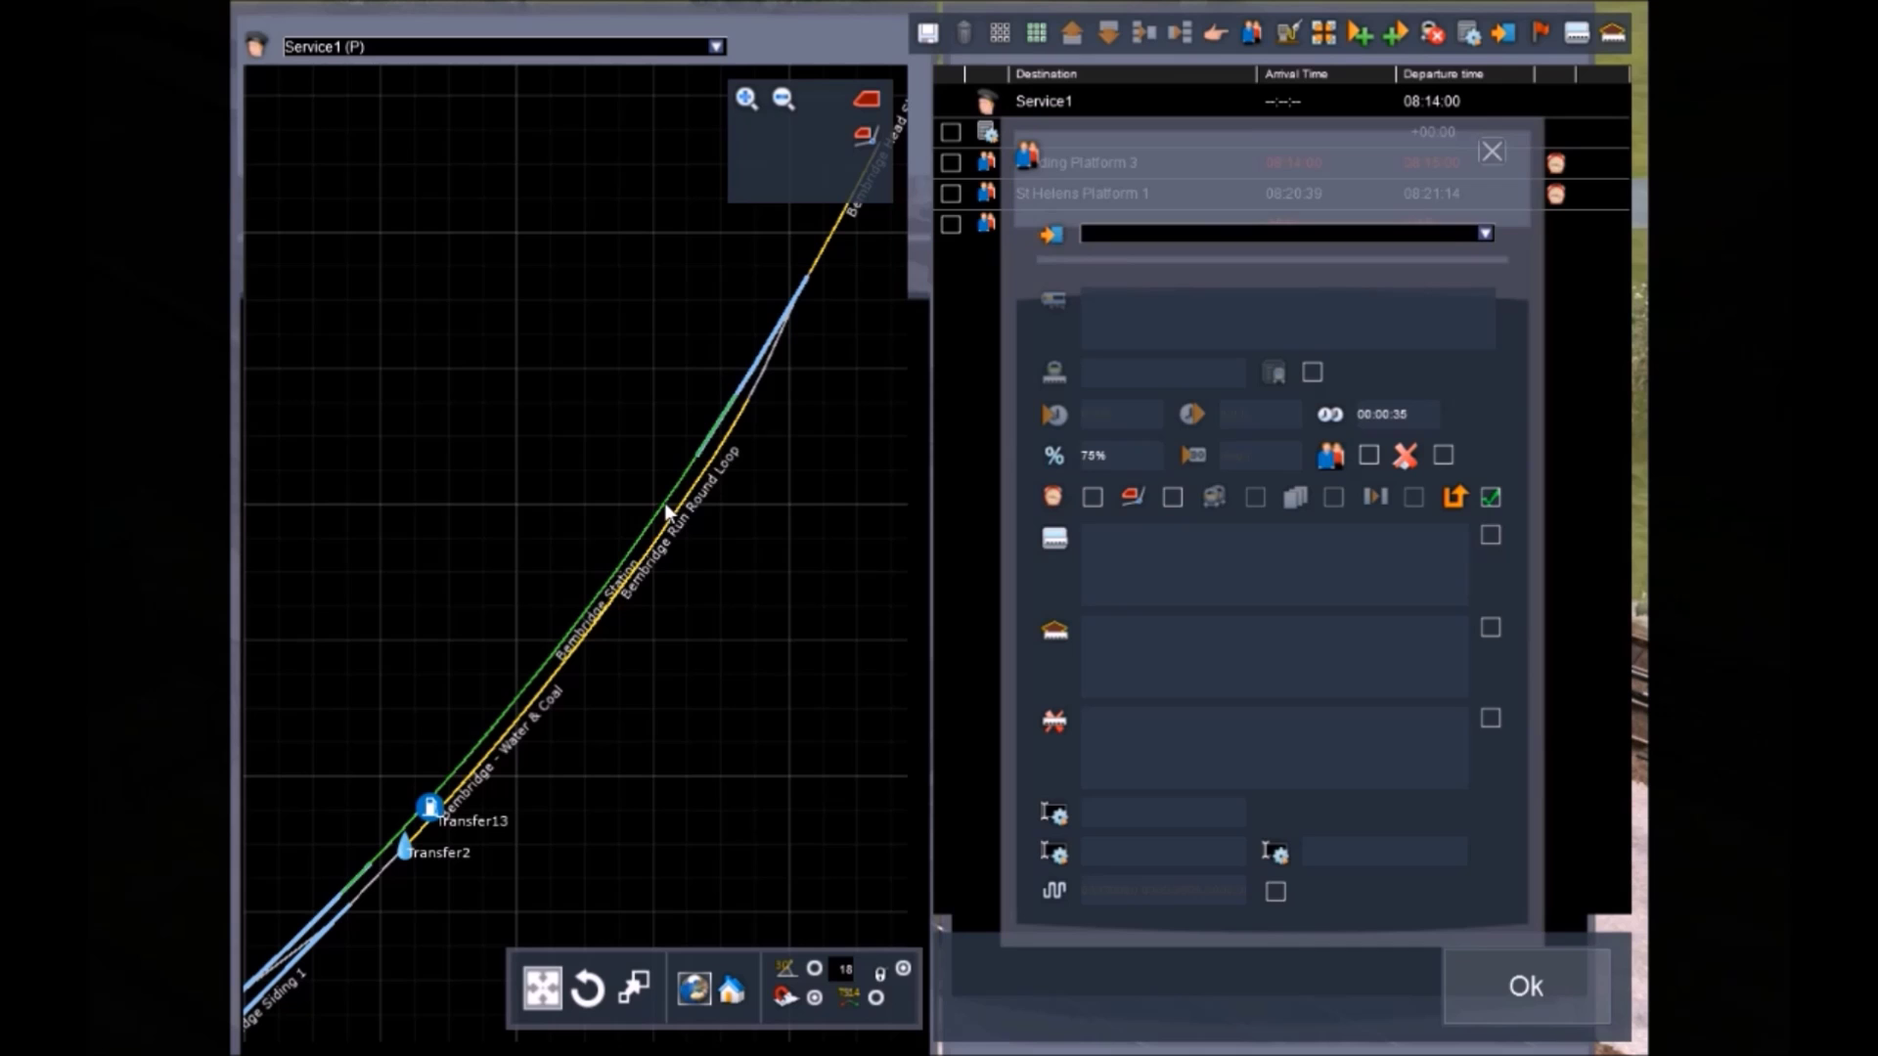
left_click(1491, 152)
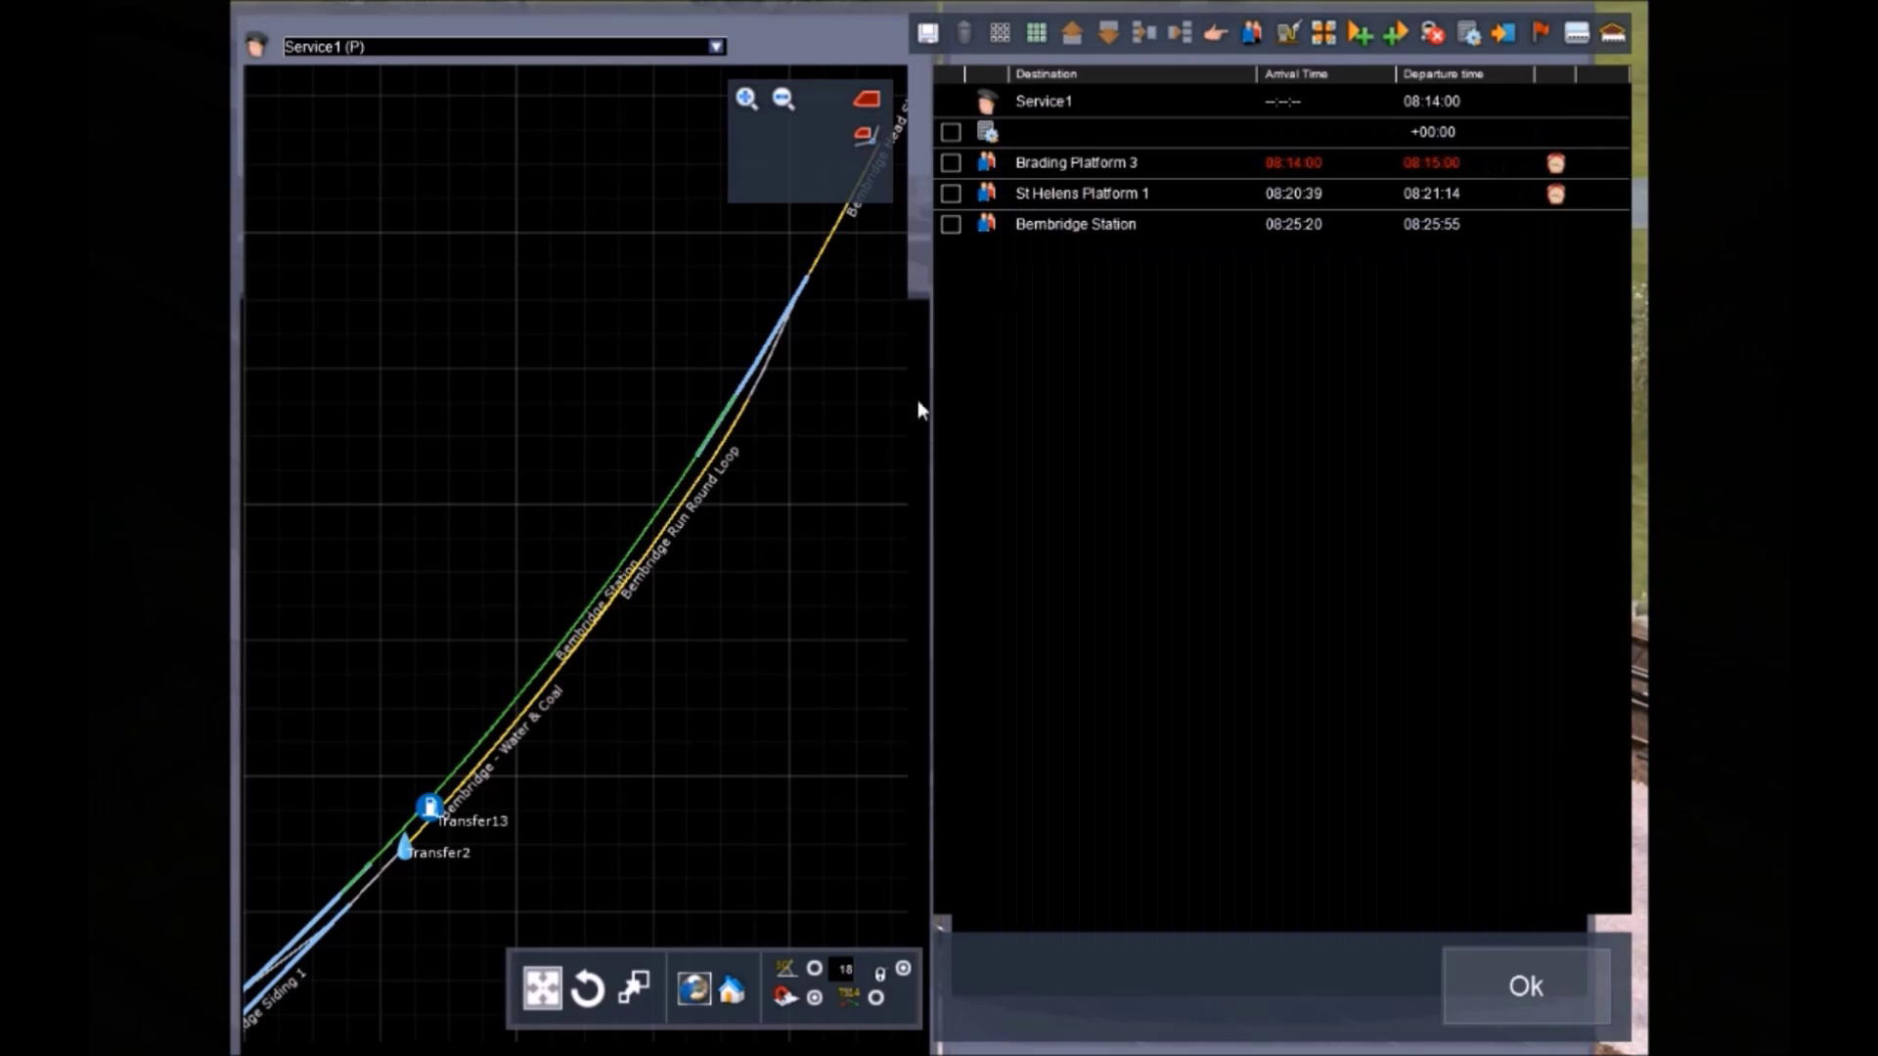
Examine the track layout around Bembridge Station, from the sidings and run round loop up to the head shunt
scroll(889, 415, "down", 5)
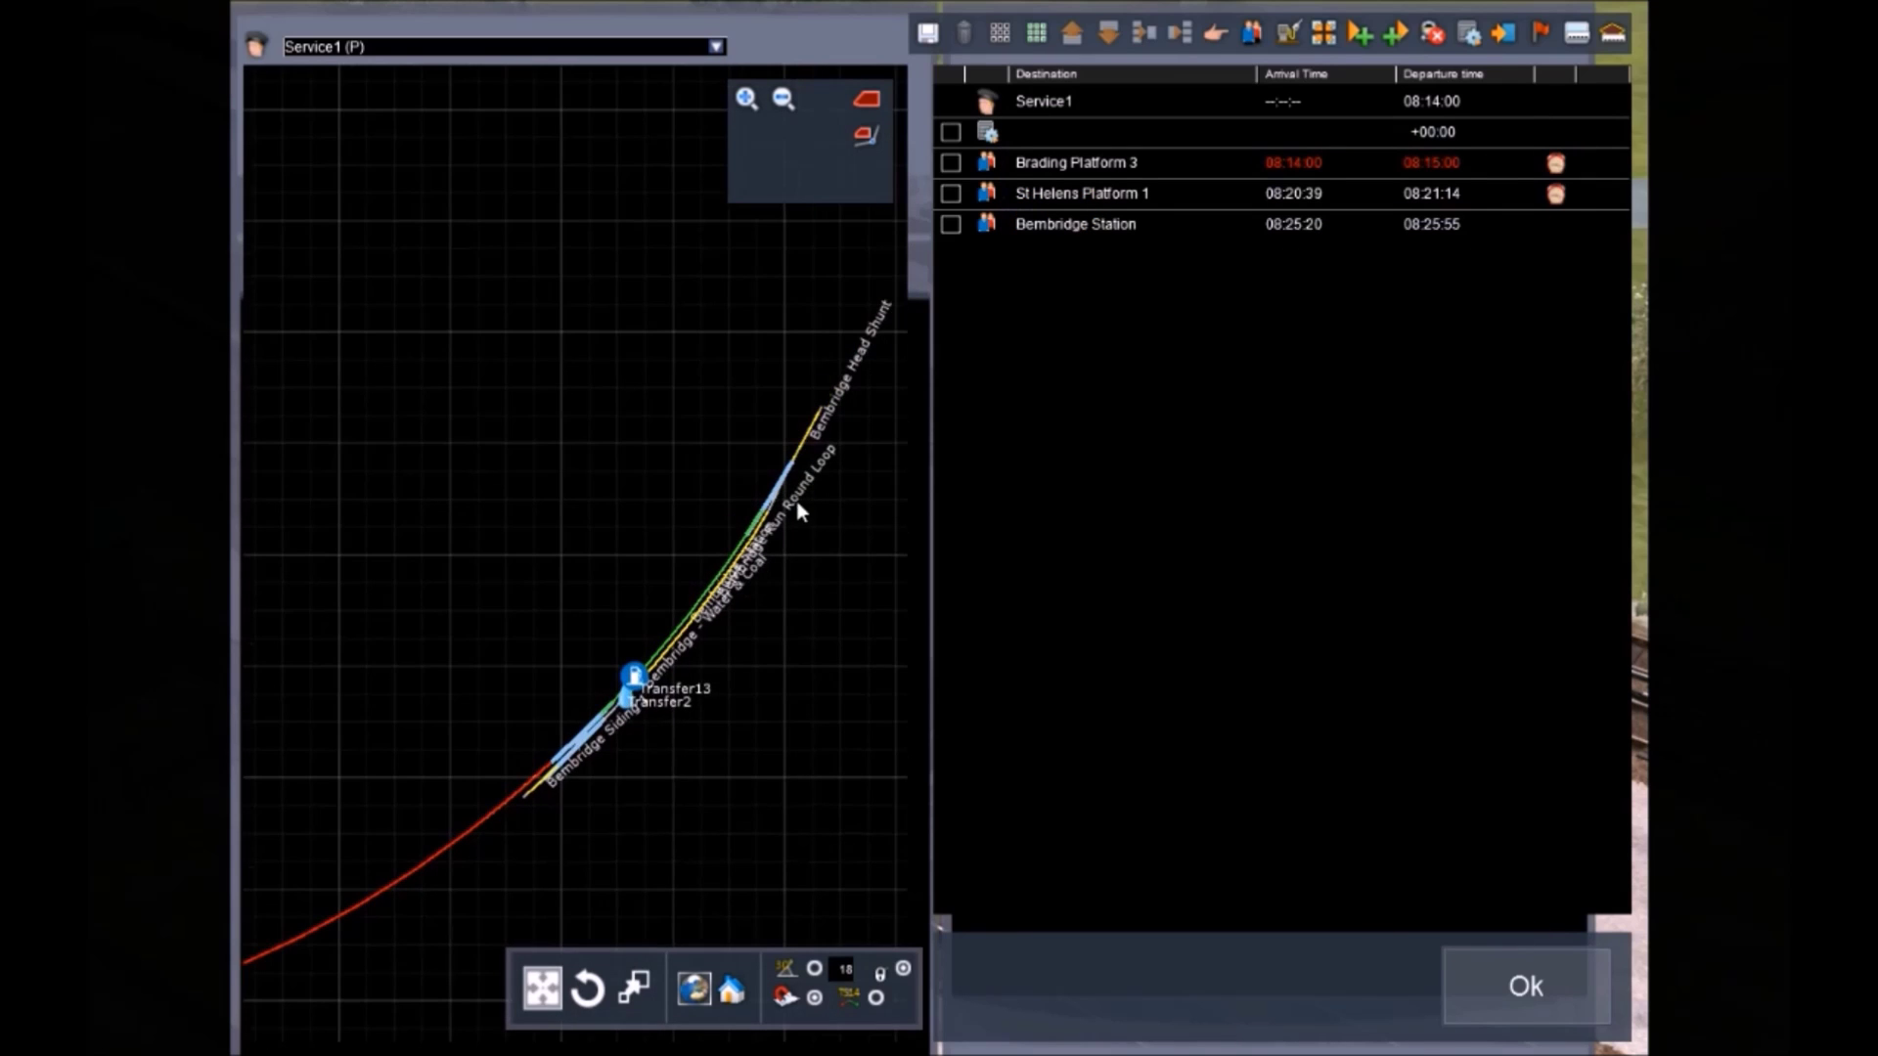
scroll(797, 504, "up", 5)
left_click_drag(794, 476, 625, 618)
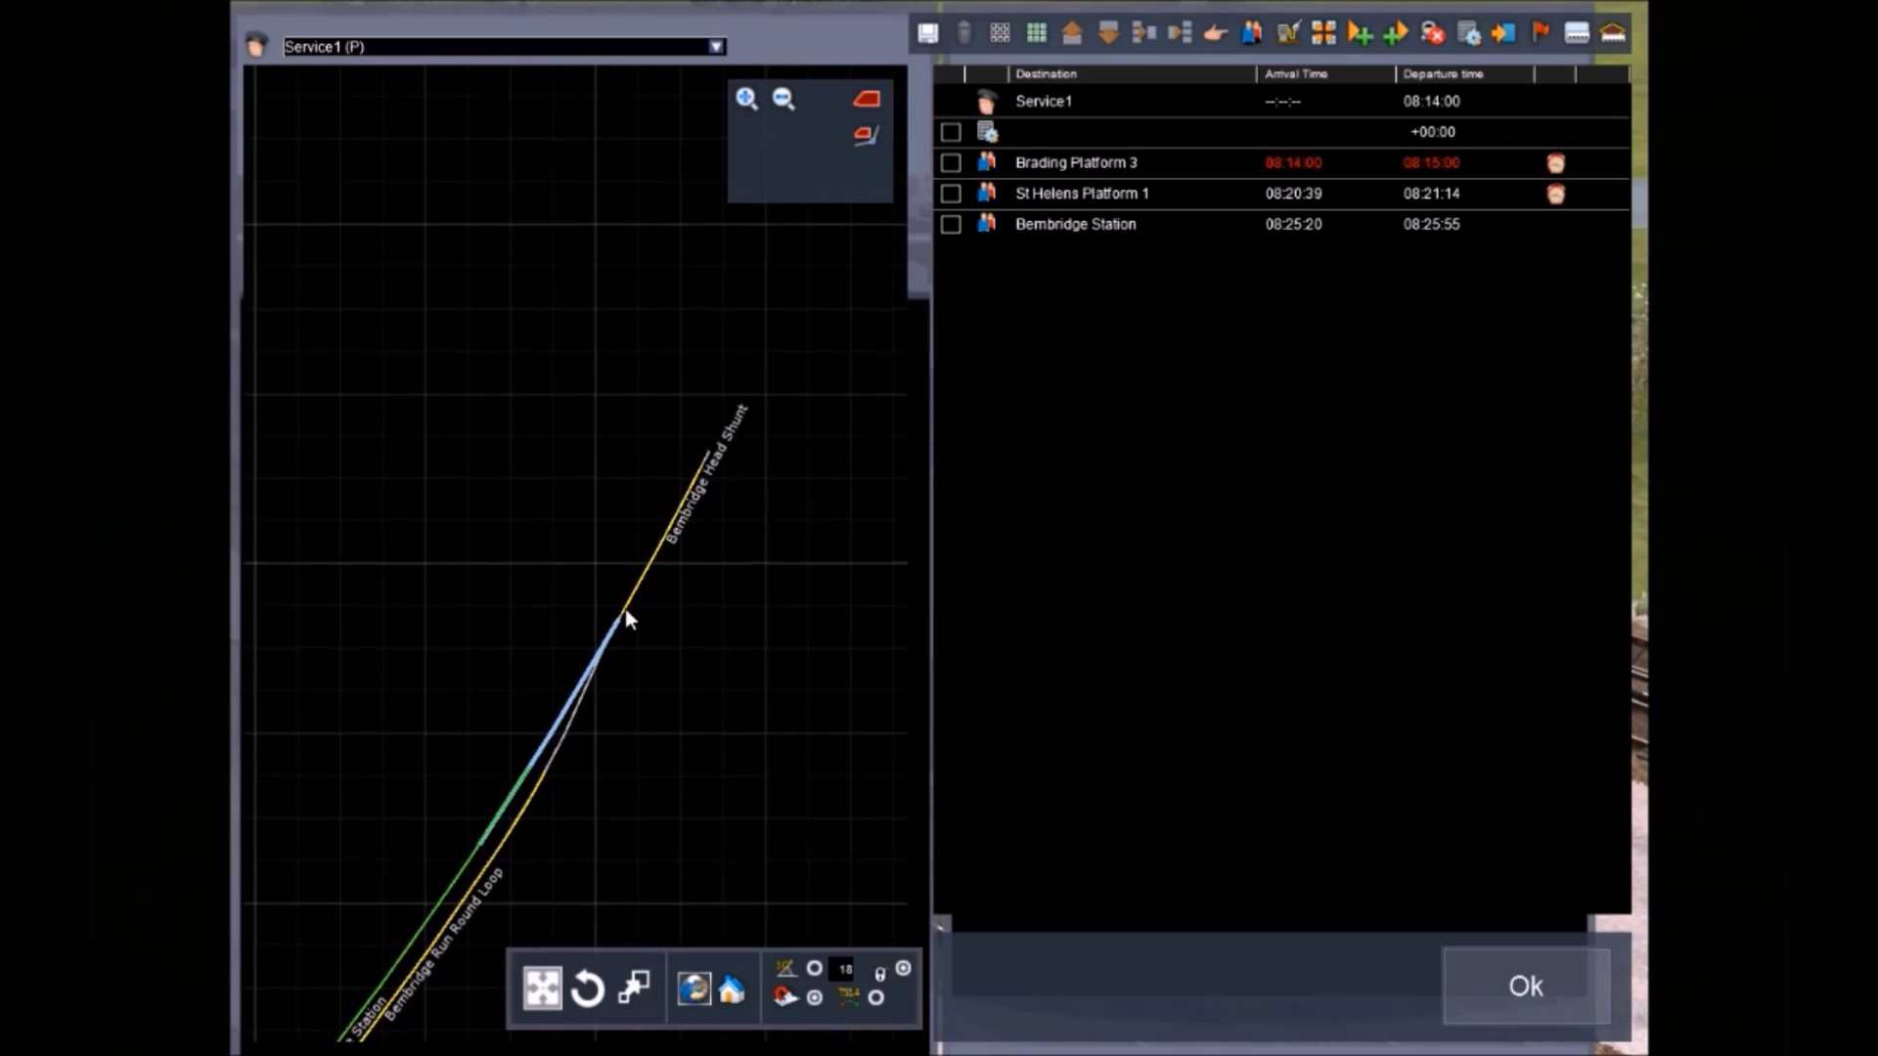
scroll(627, 620, "down", 3)
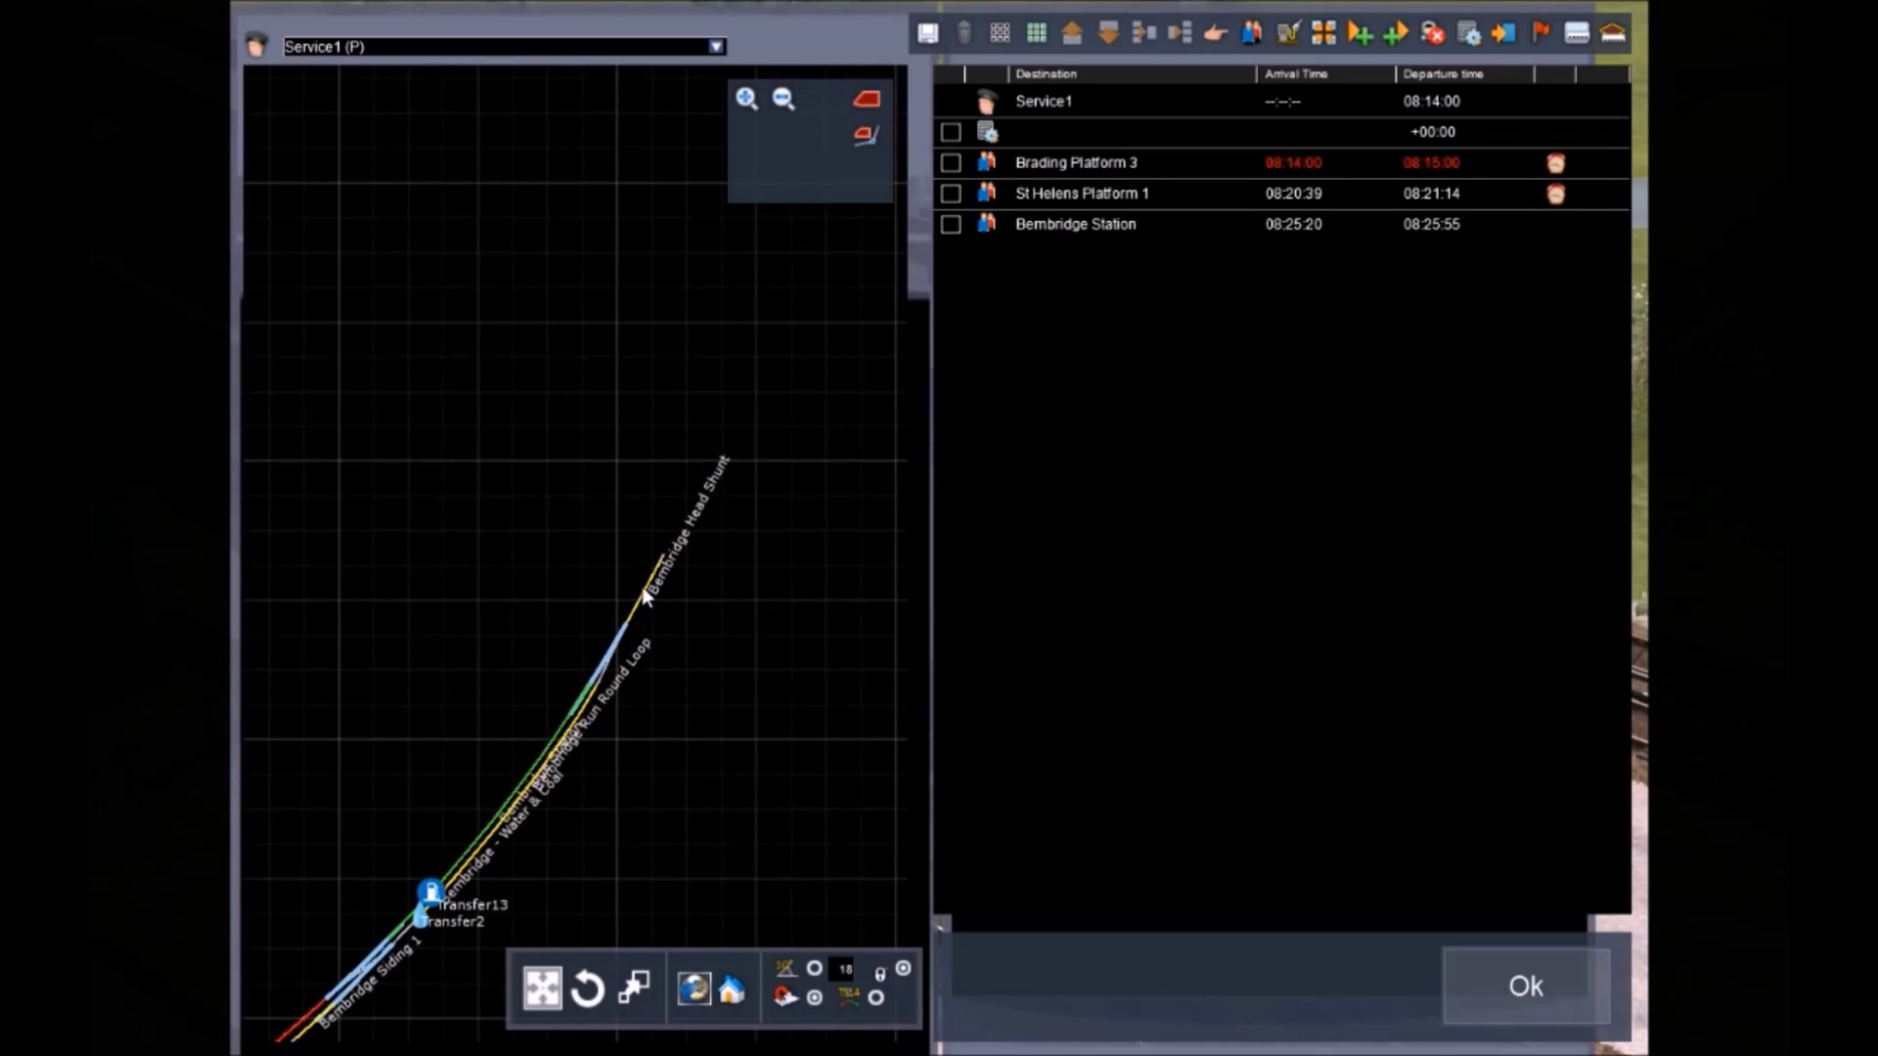
scroll(631, 644, "up", 4)
left_click_drag(572, 724, 584, 701)
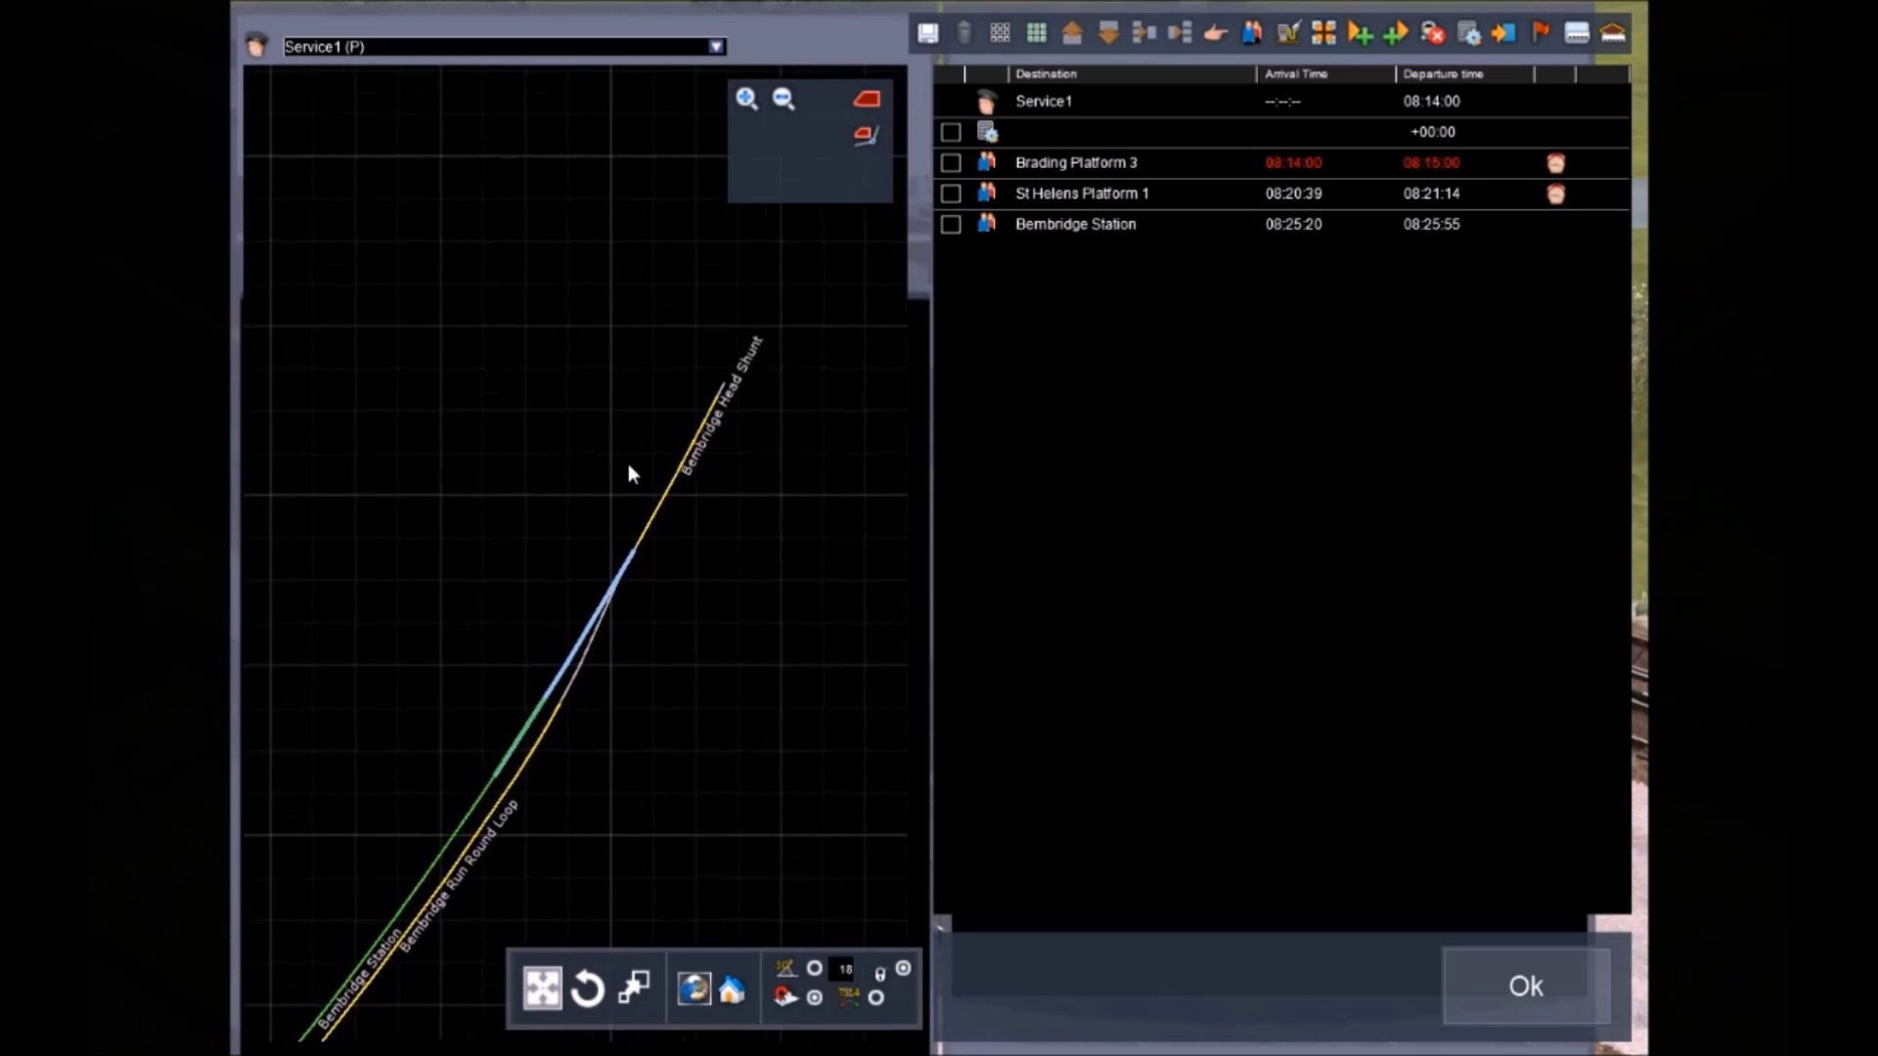
scroll(562, 788, "down", 3)
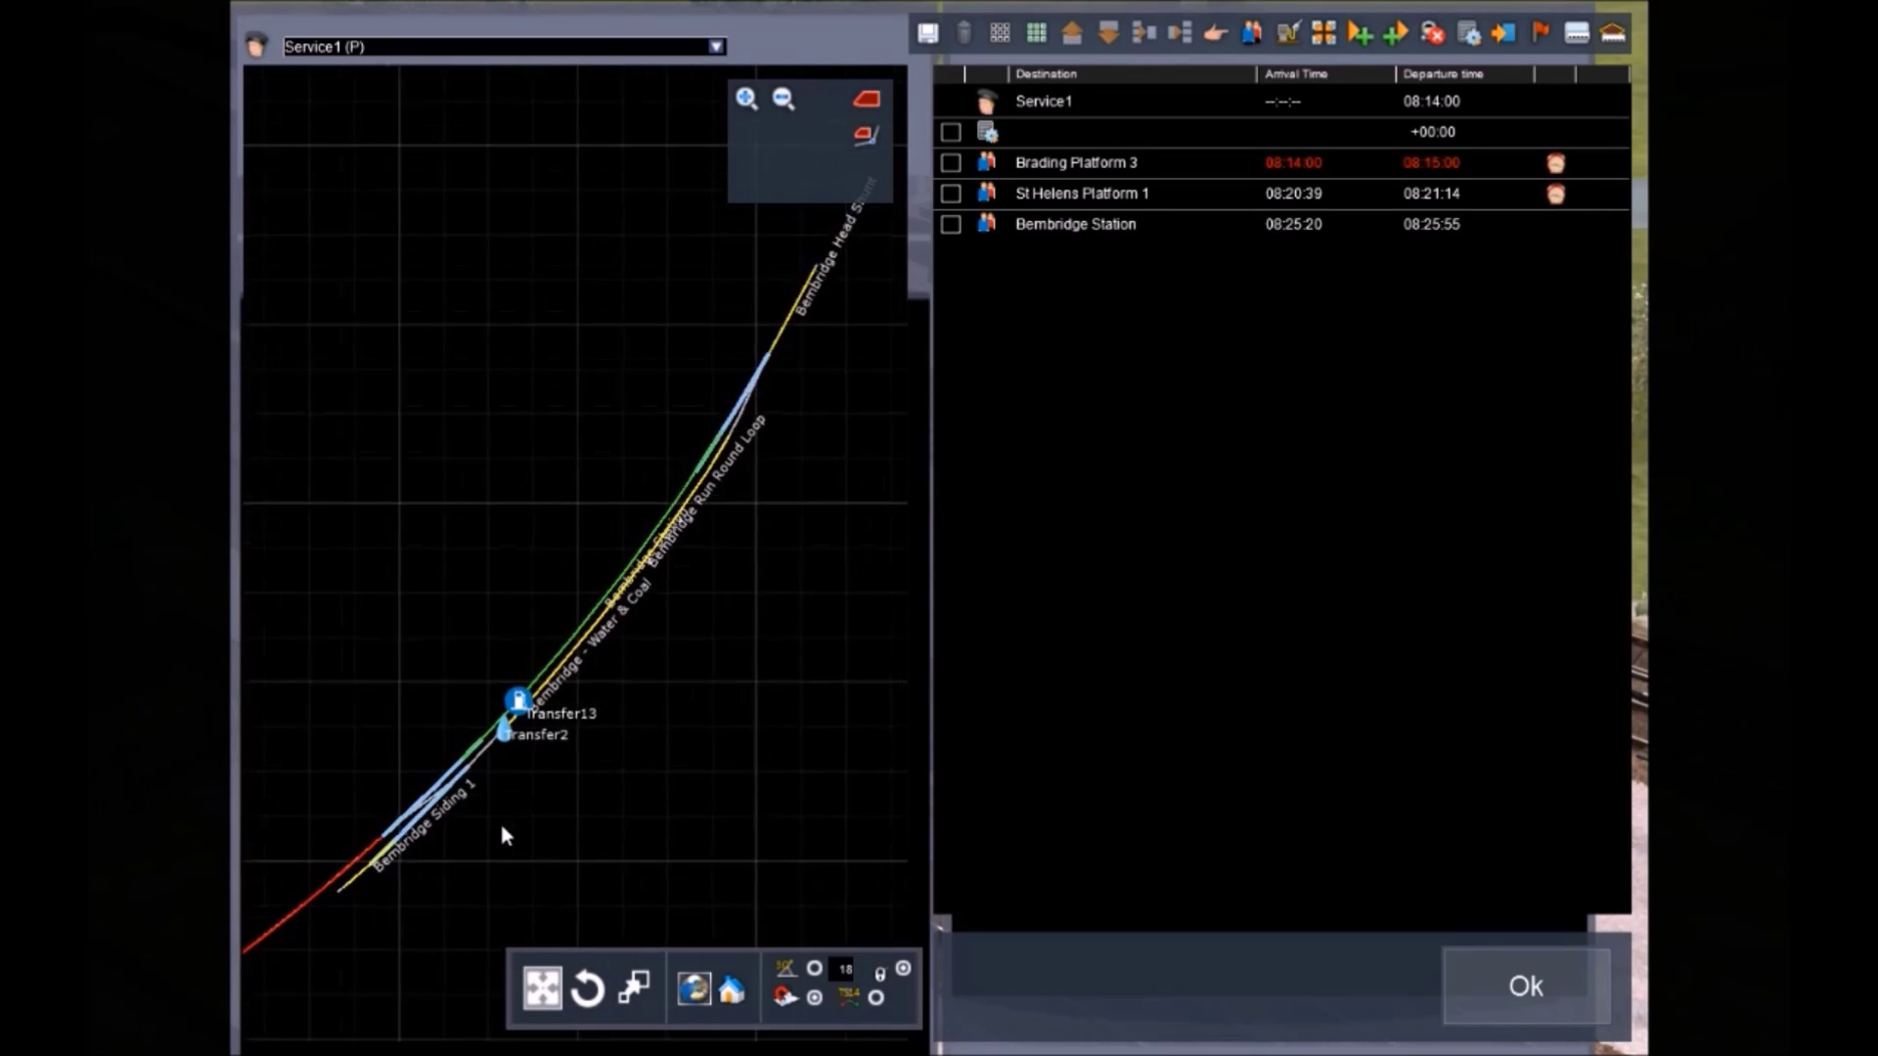
scroll(583, 647, "up", 3)
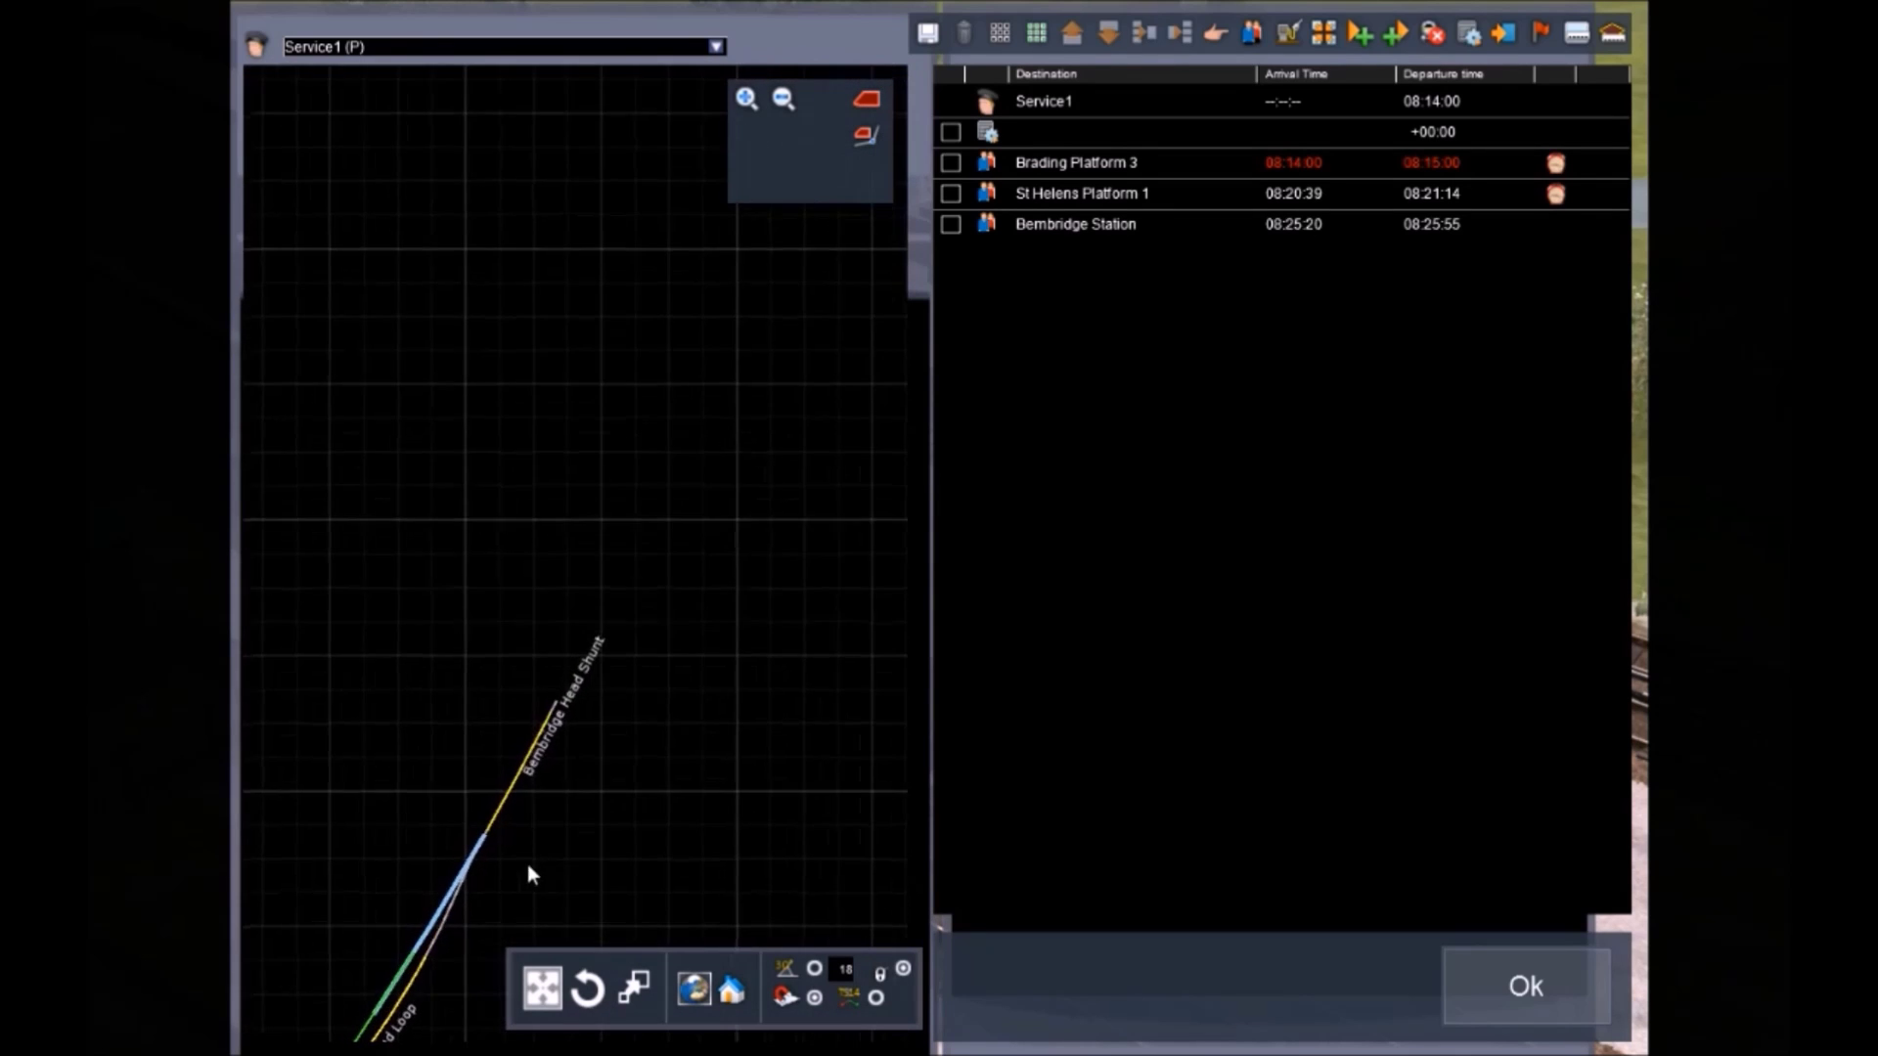
scroll(608, 868, "down", 3)
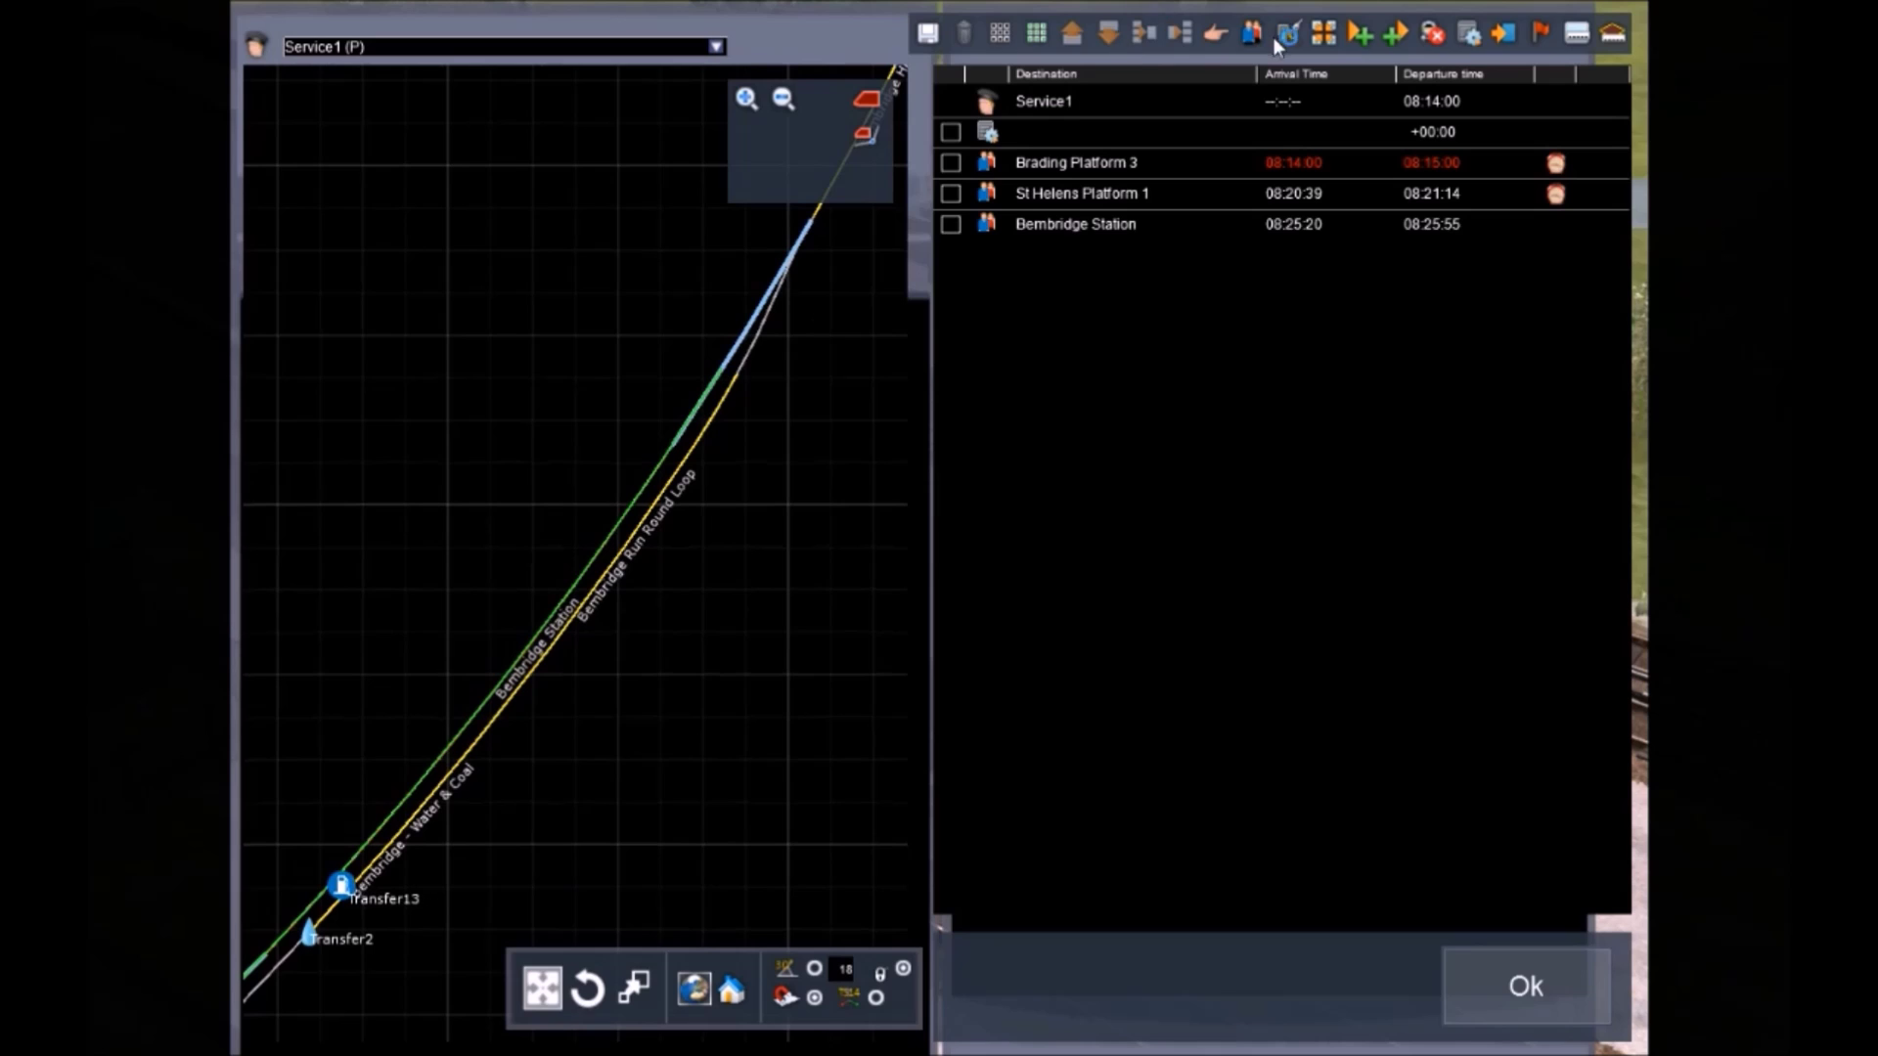
Add a final destination instruction to Service1 at Bembridge Station
left_click(1504, 32)
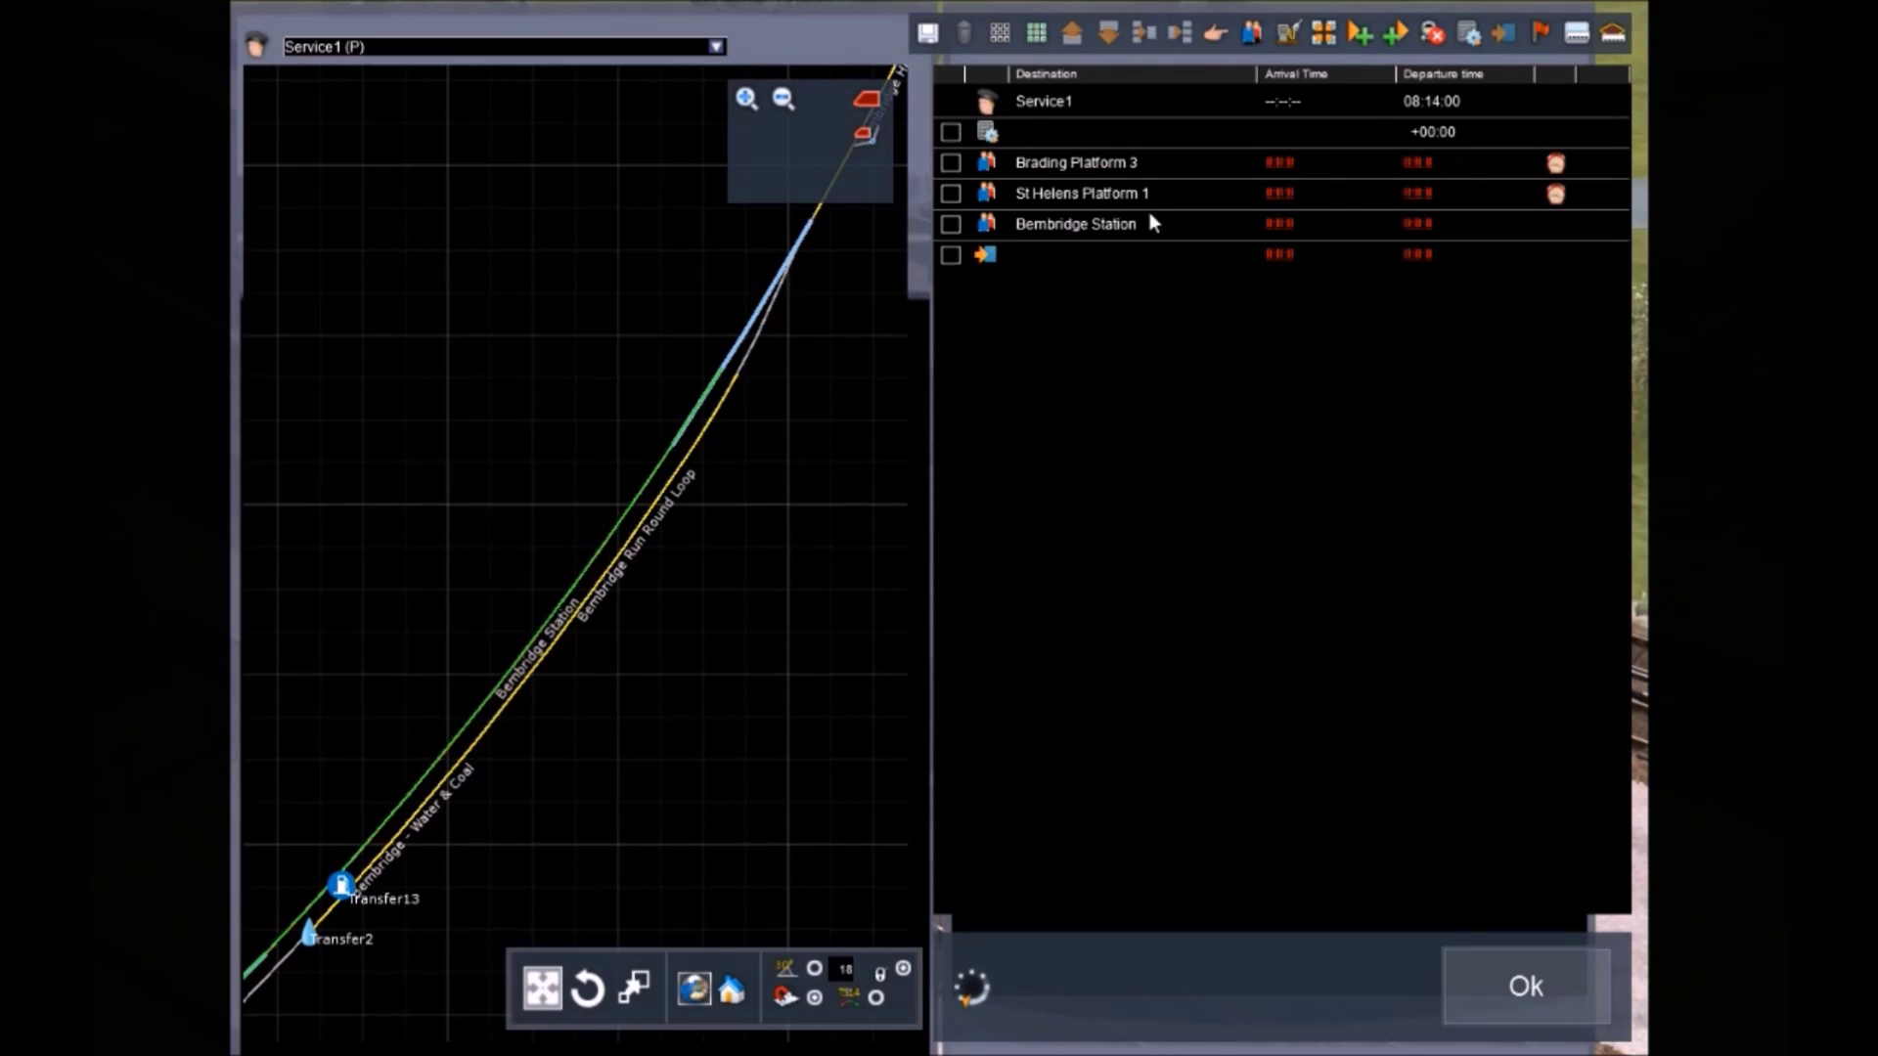
double_click(990, 257)
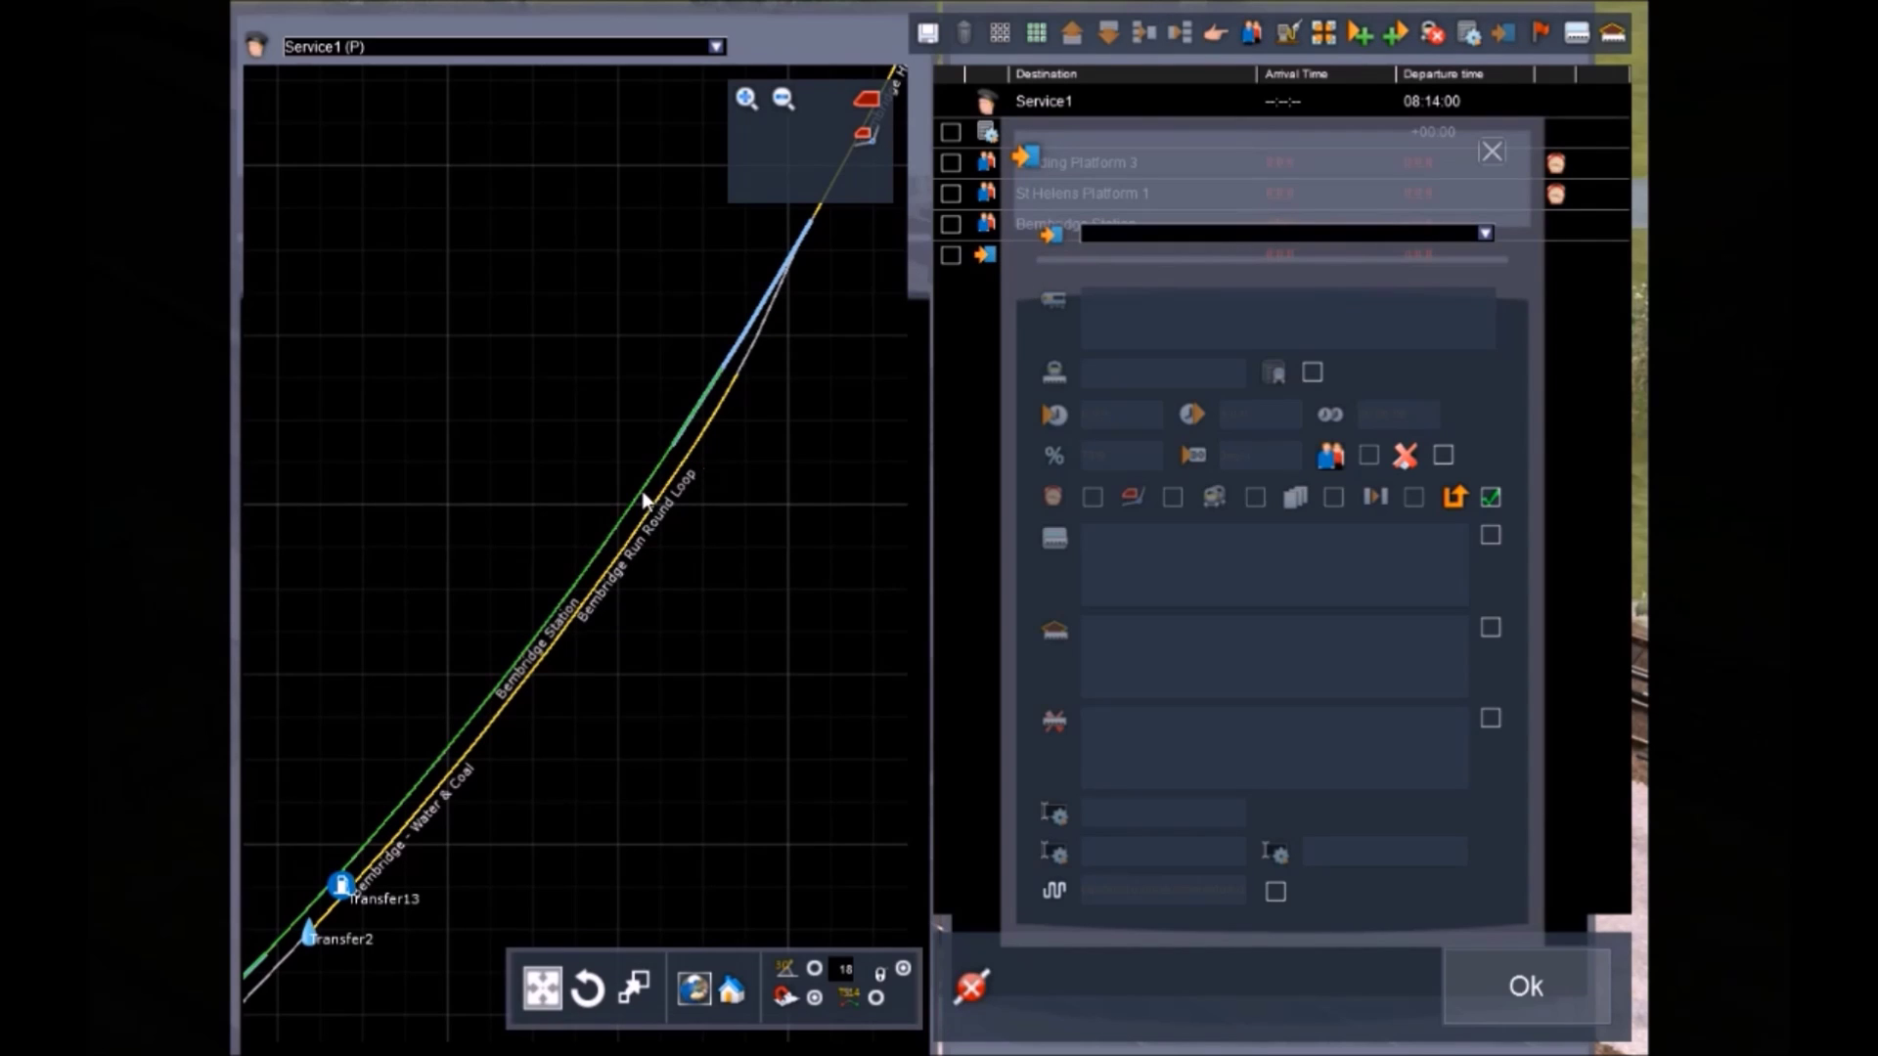
left_click(1491, 151)
Check Service1's path on the map along the approach to Bembridge and close the timetable view
scroll(671, 323, "down", 3)
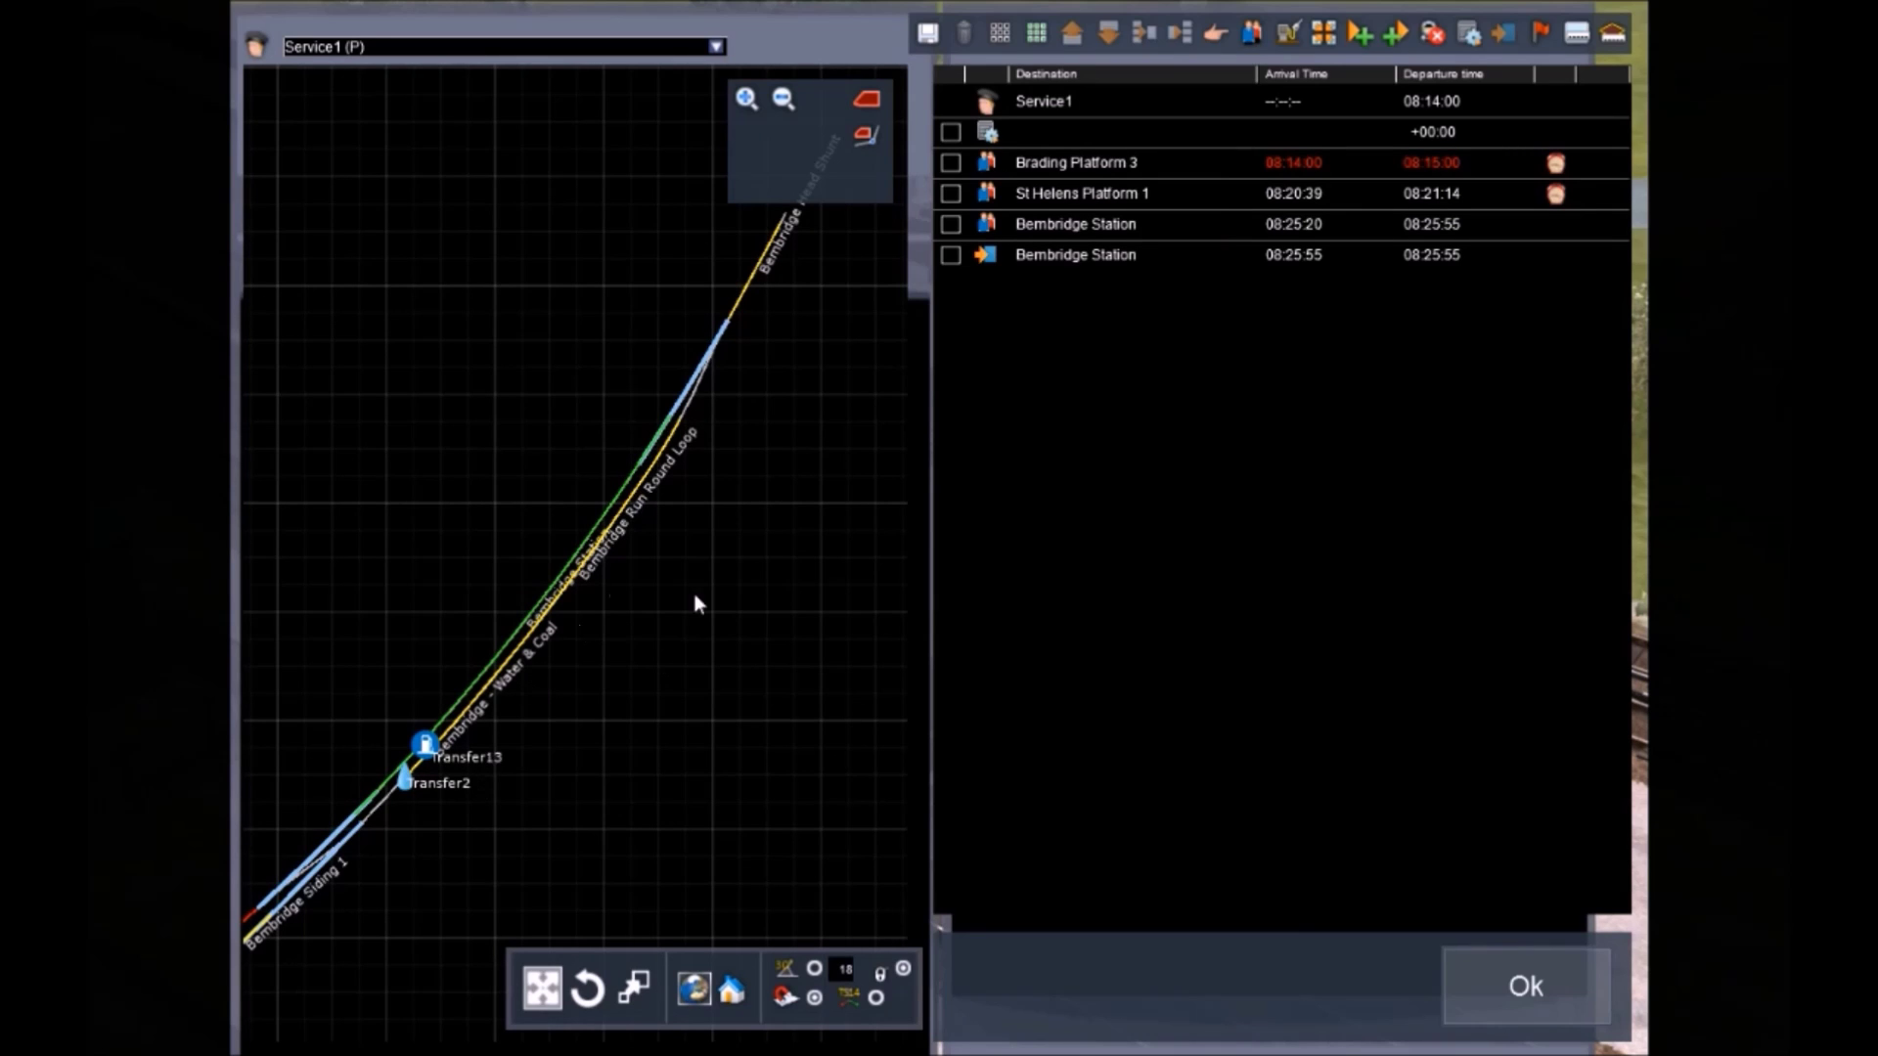
left_click_drag(695, 595, 695, 587)
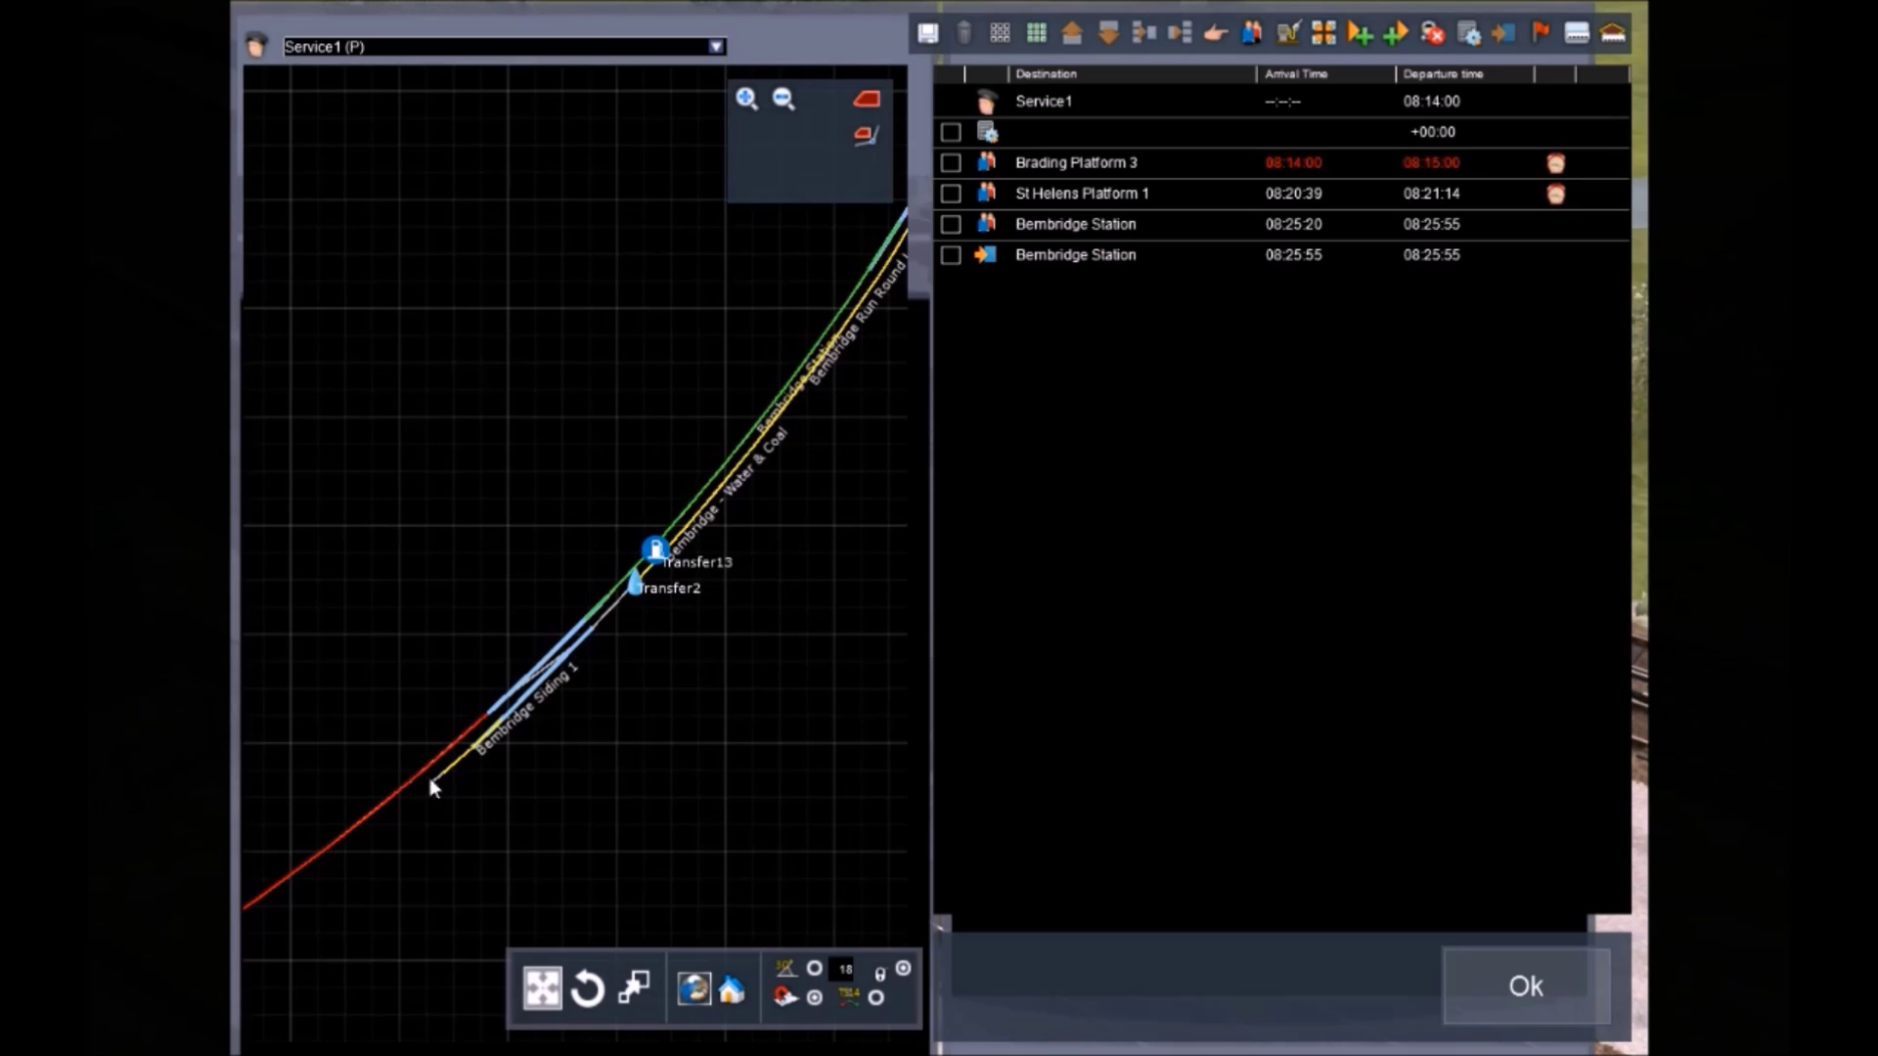
left_click_drag(389, 798, 956, 383)
scroll(818, 468, "down", 5)
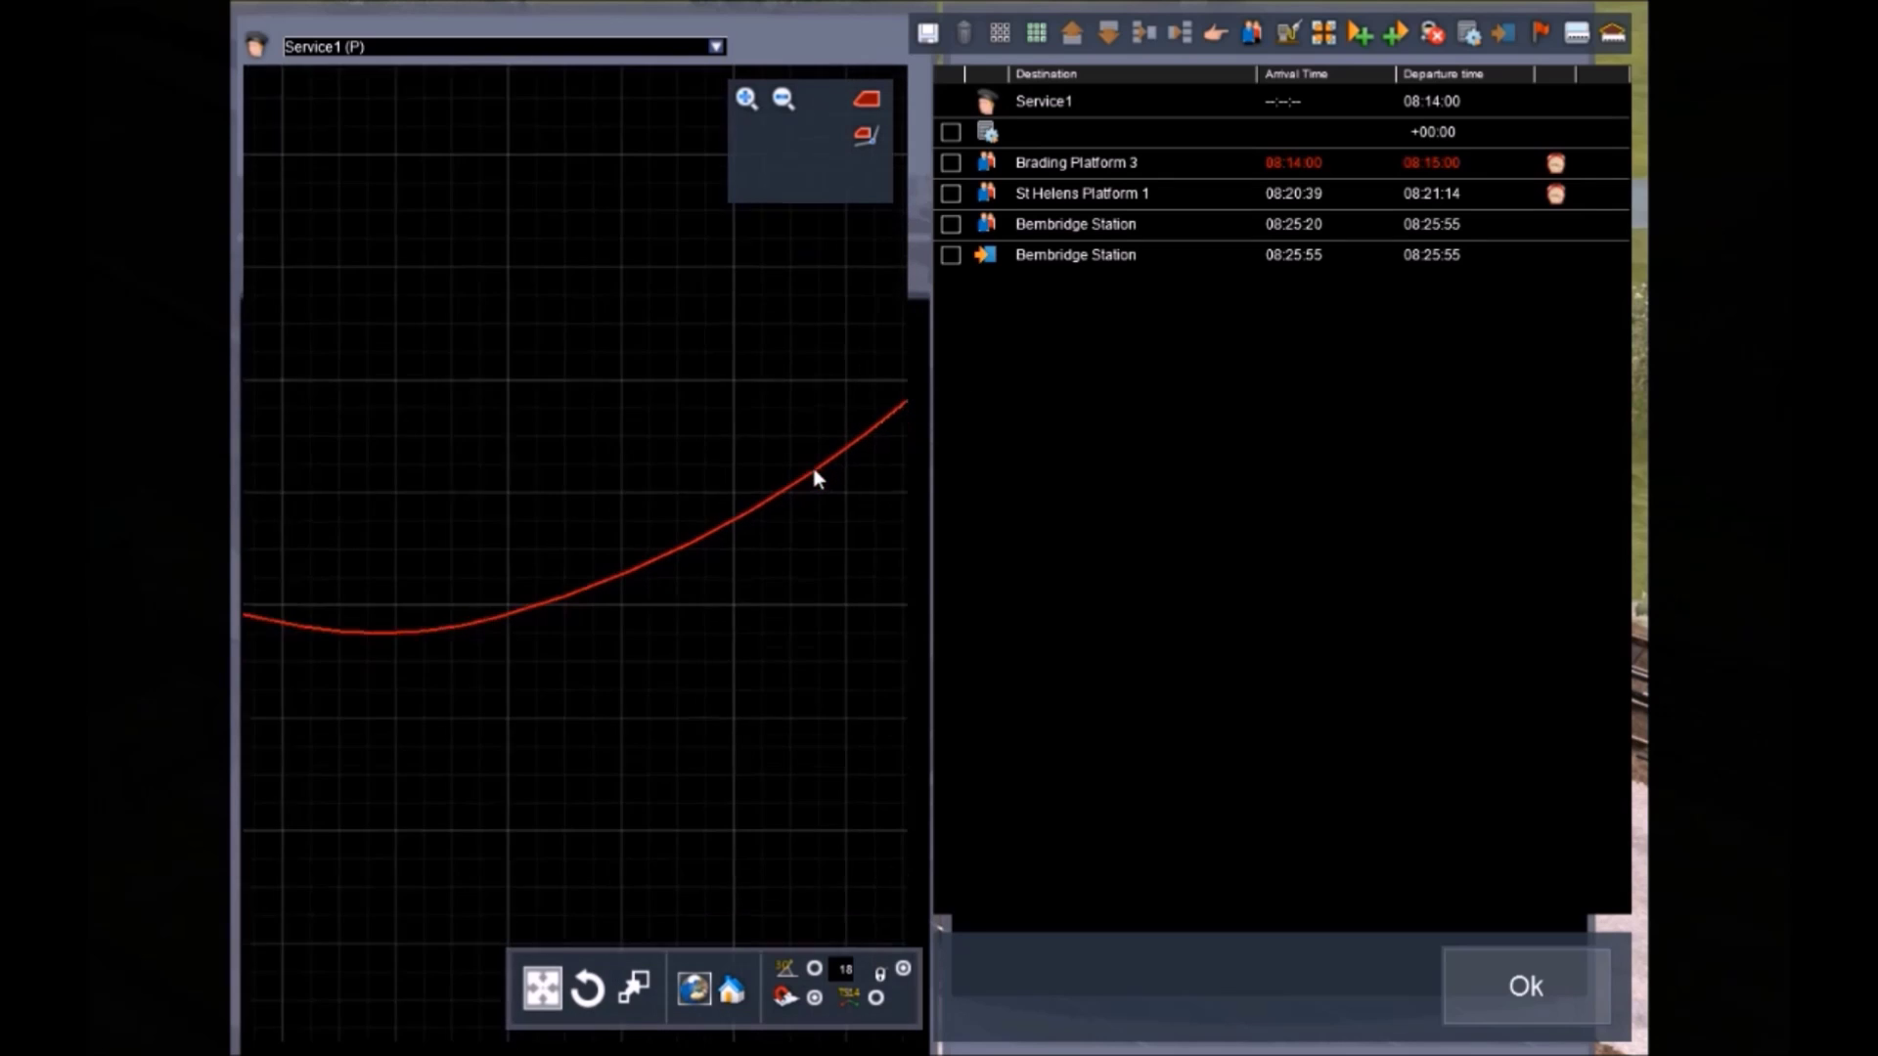
left_click_drag(791, 474, 542, 567)
scroll(567, 502, "up", 5)
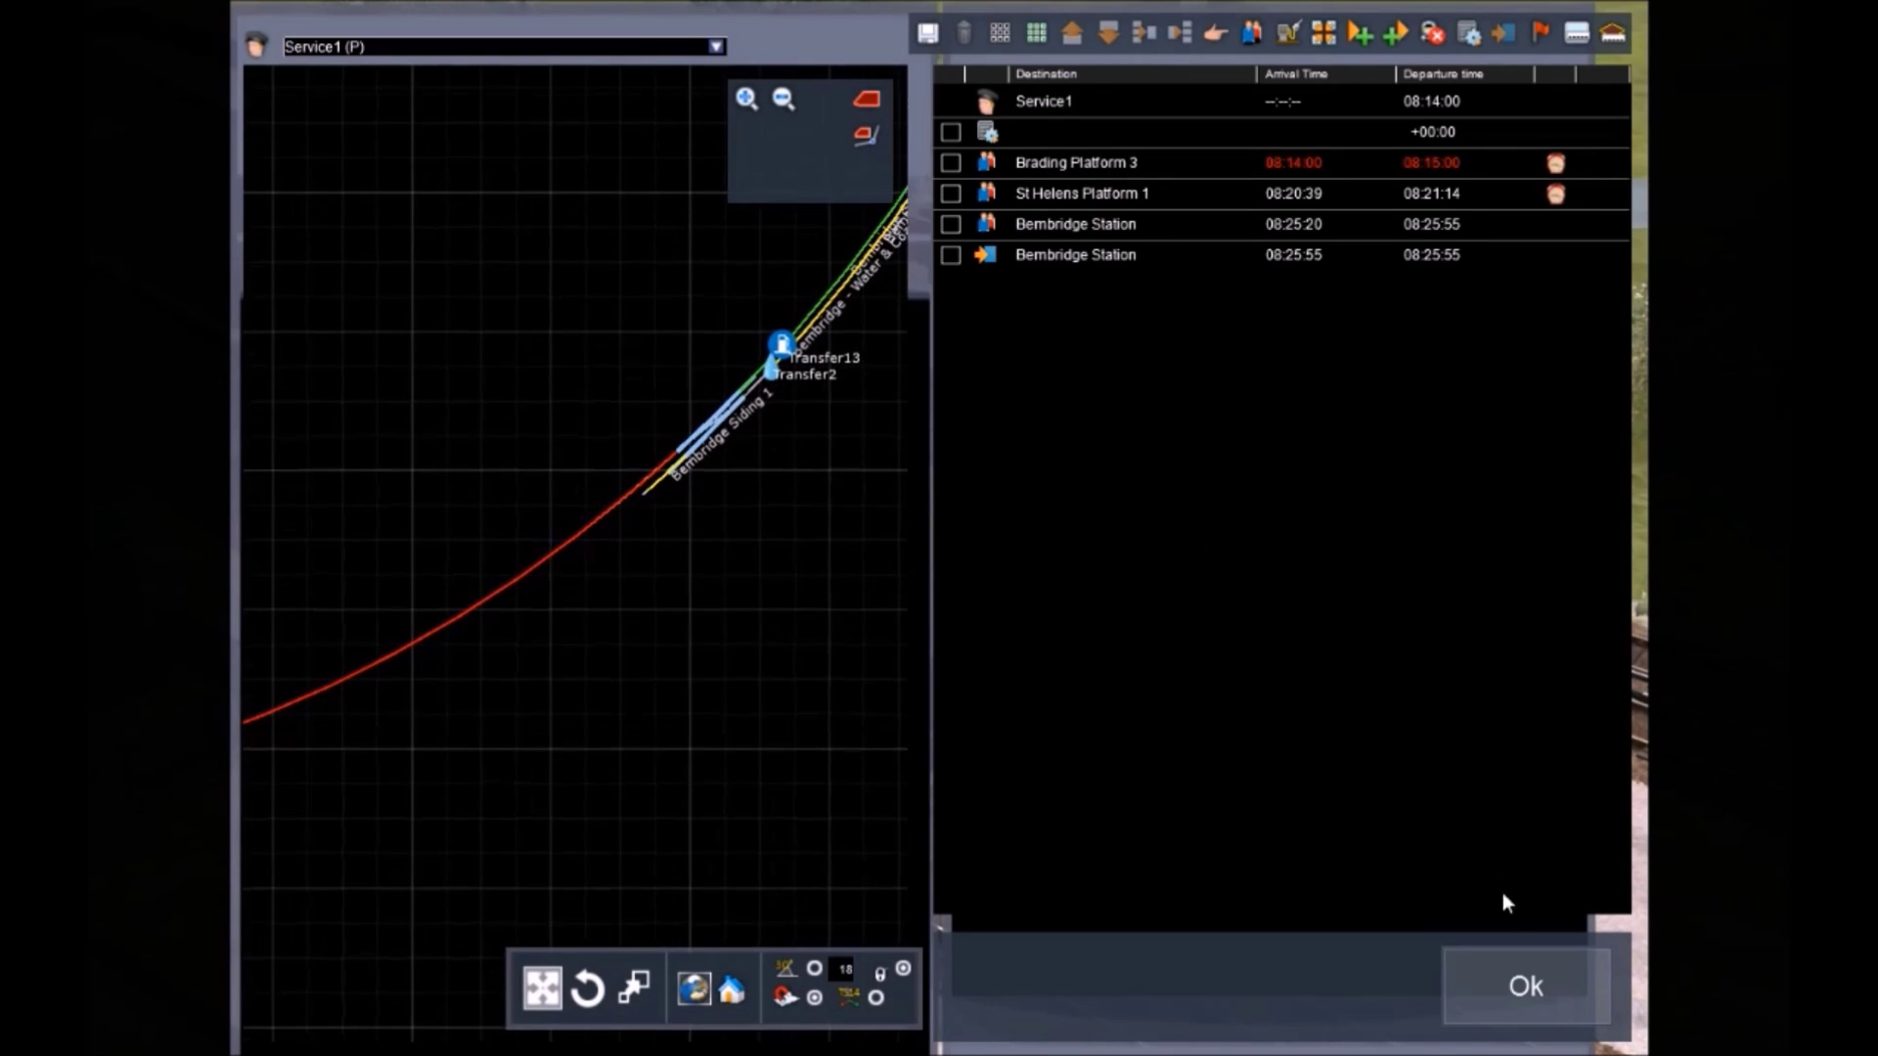
left_click(1470, 1004)
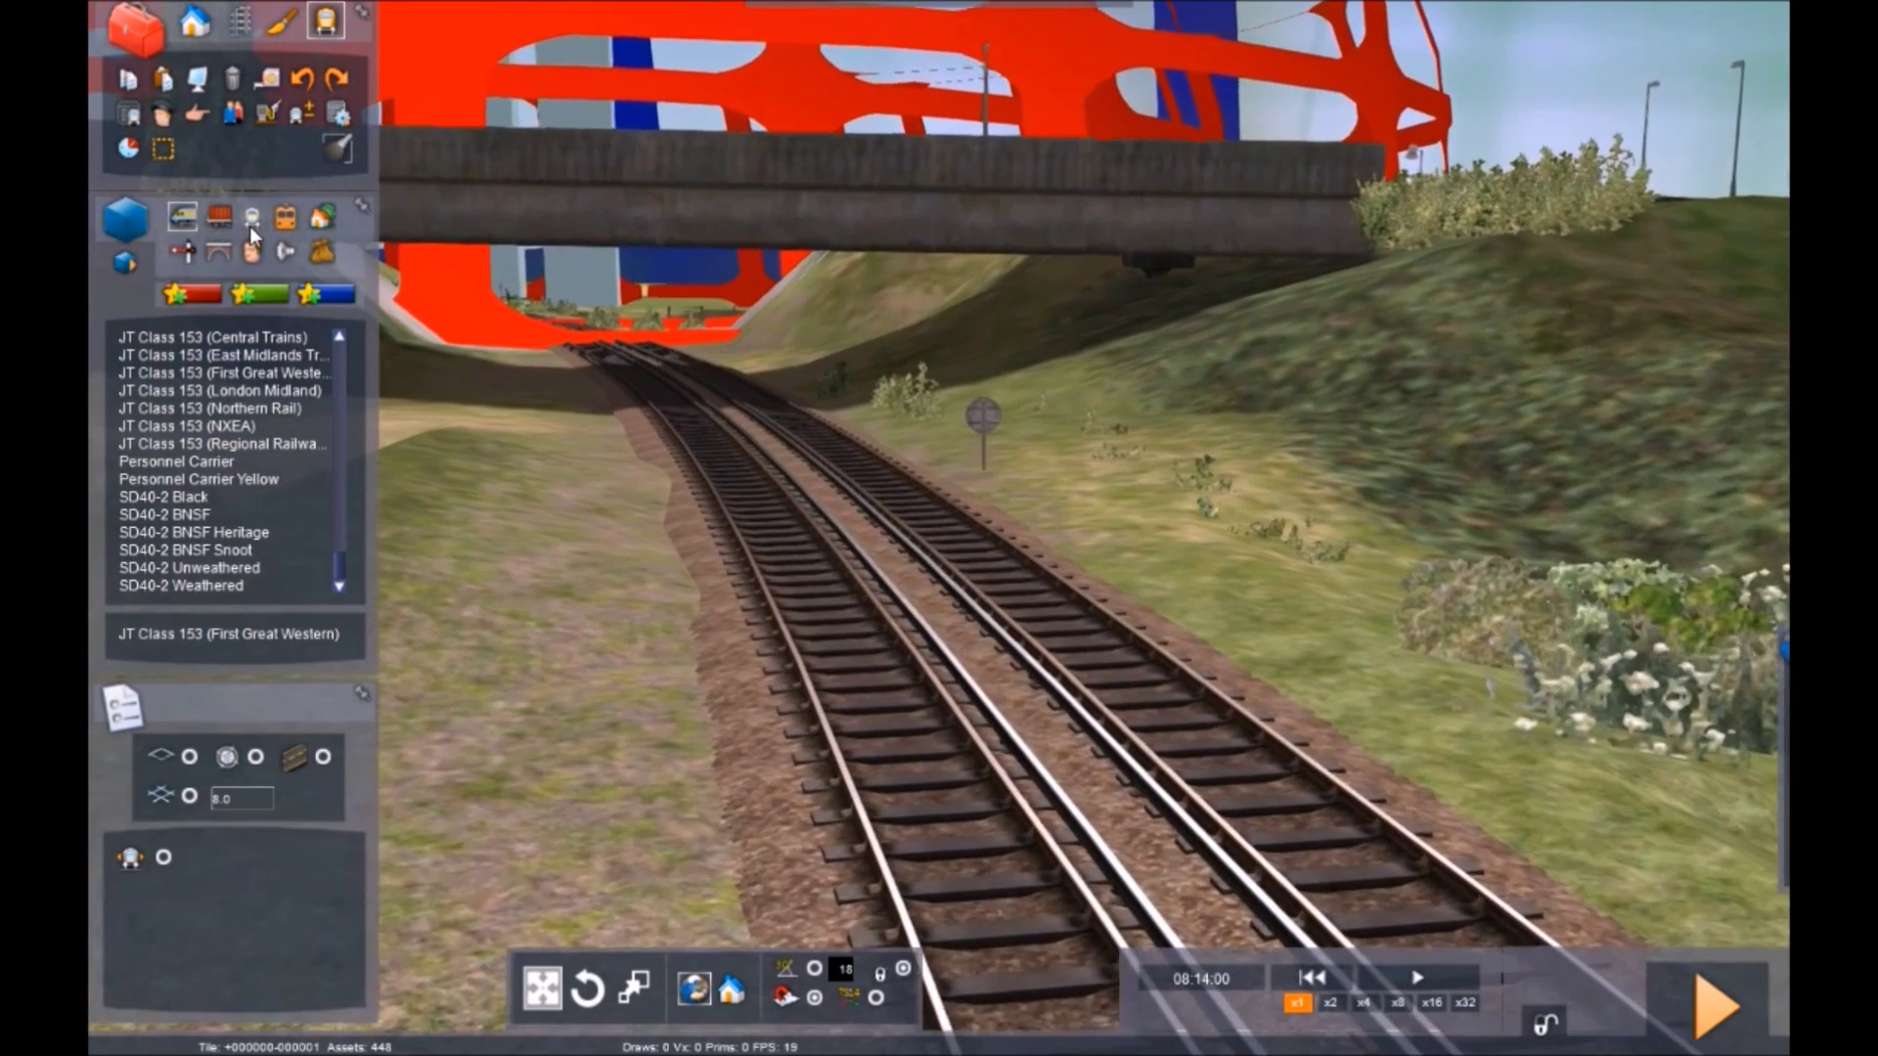
Browse the library of preset consists to the Class 377 (Electrostar) trains
left_click(250, 219)
scroll(251, 467, "up", 8)
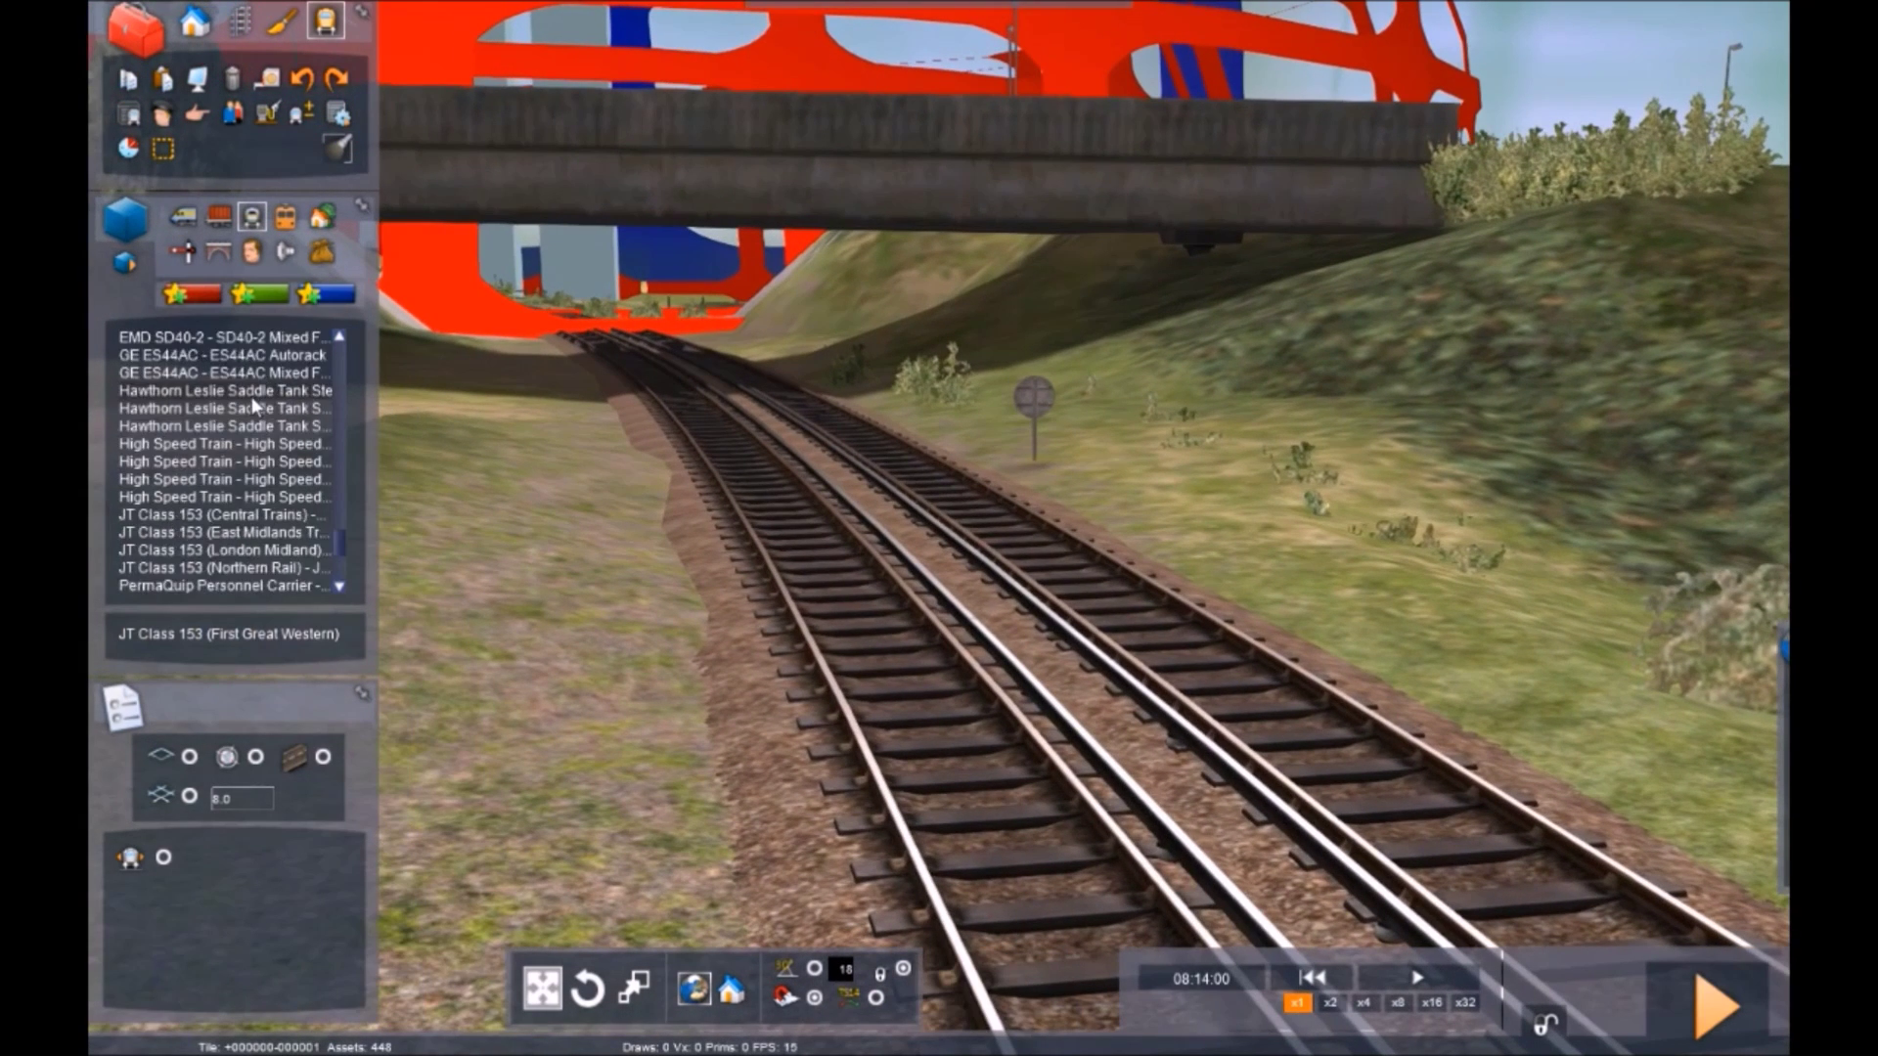
scroll(262, 460, "up", 20)
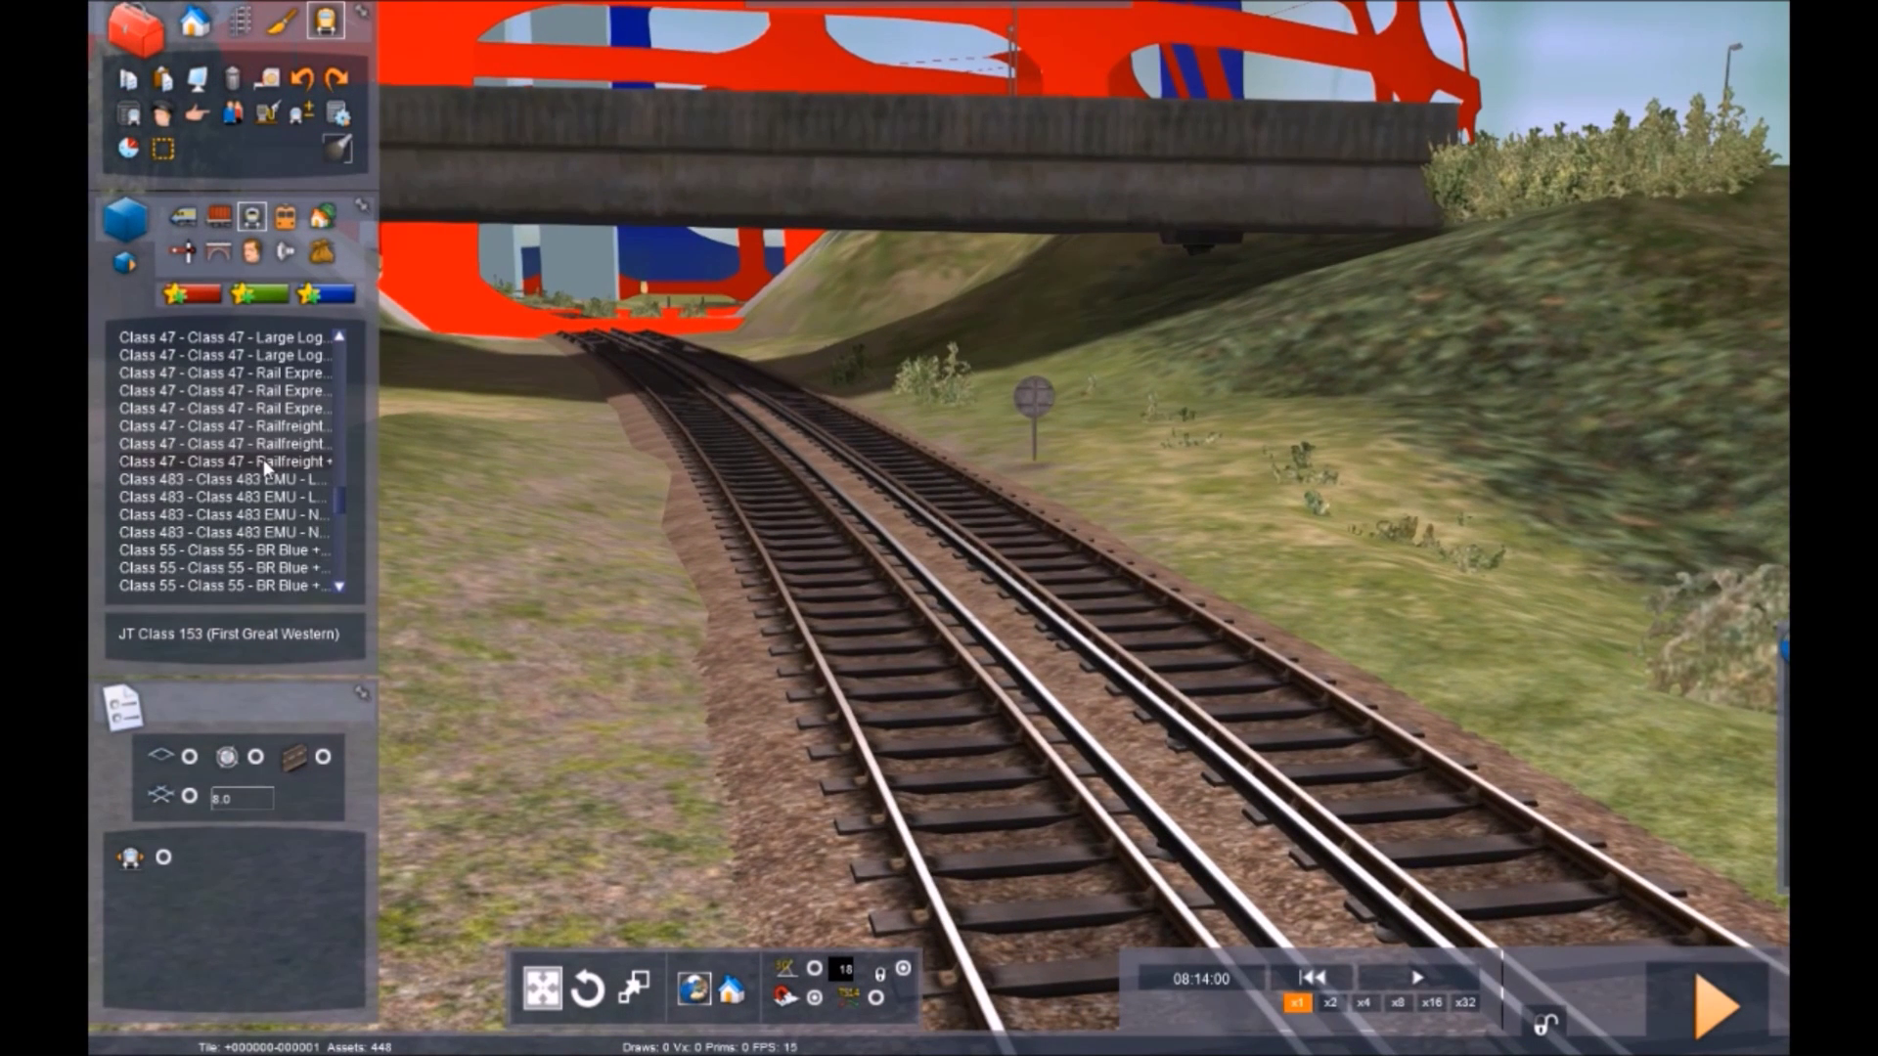
scroll(262, 460, "up", 9)
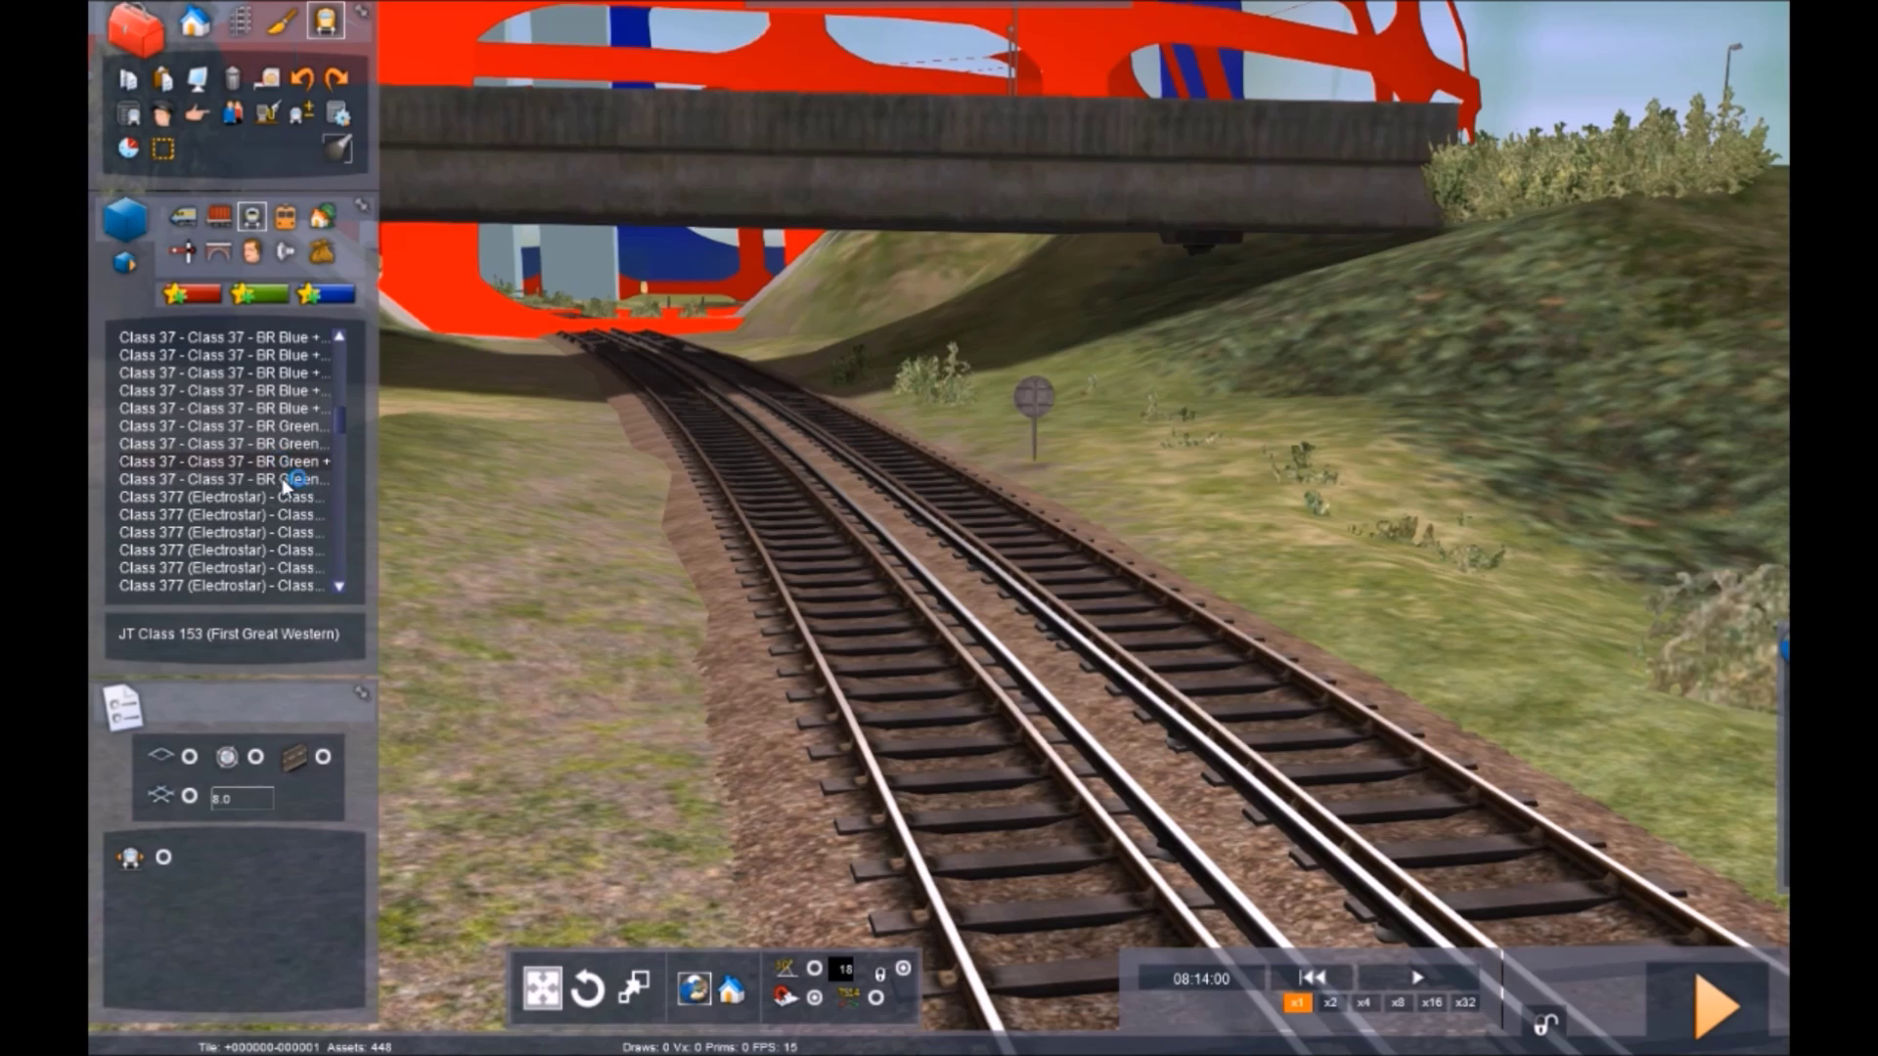
left_click(302, 588)
left_click(1043, 573)
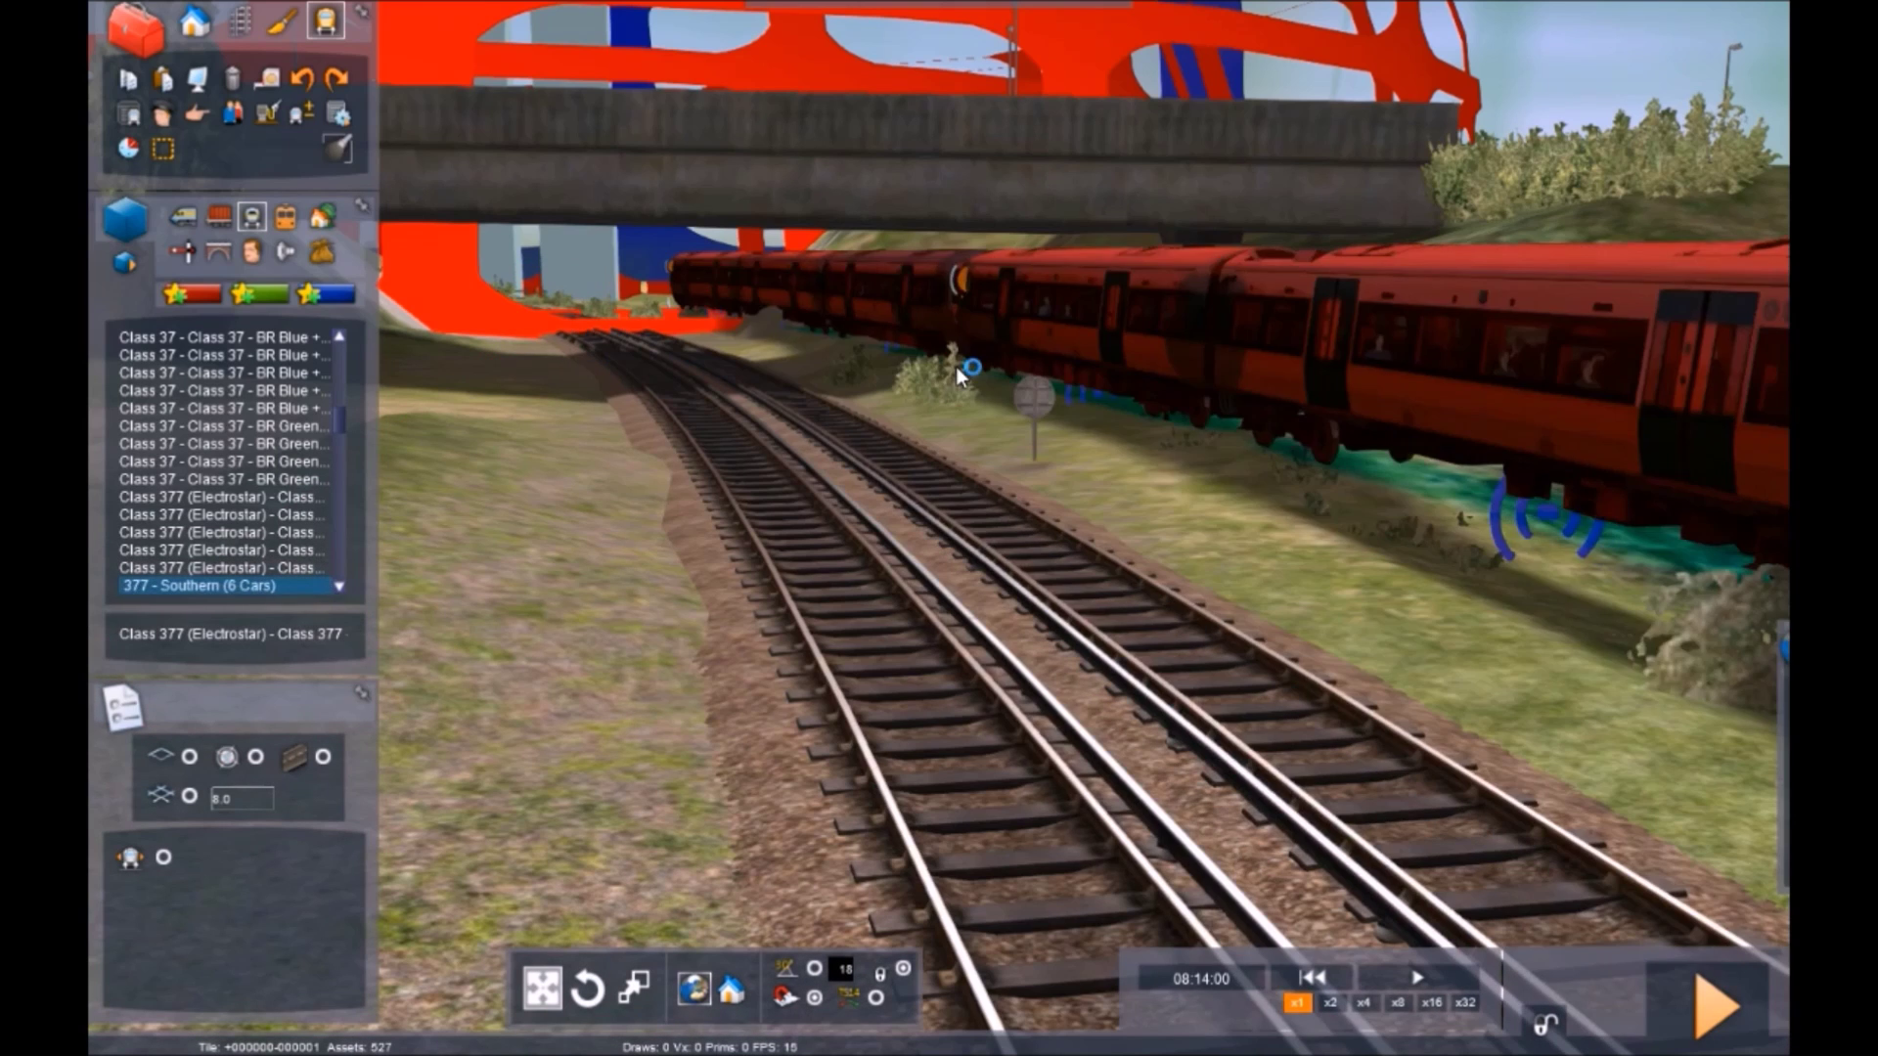
right_click(953, 394)
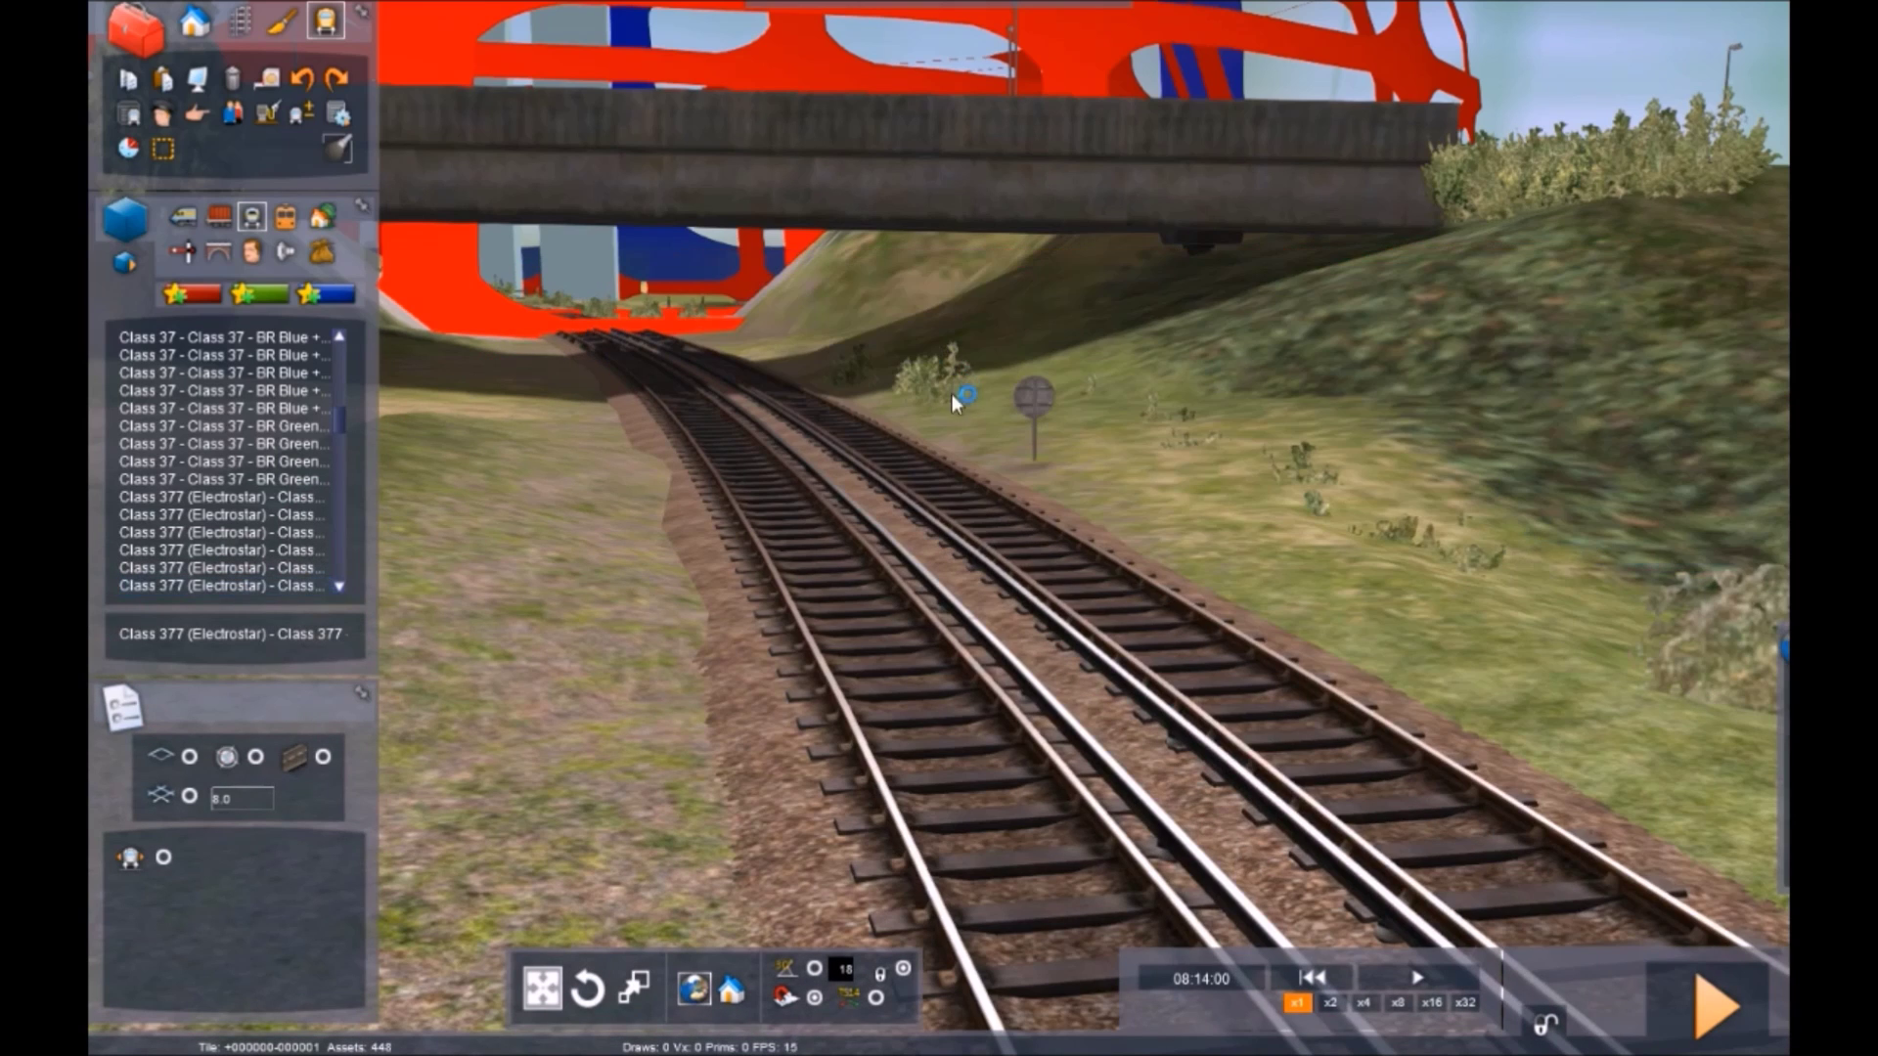
Place the Class 377 (Electrostar) consist on the track passing under the bridge and assign a driver to its end car
left_click(281, 585)
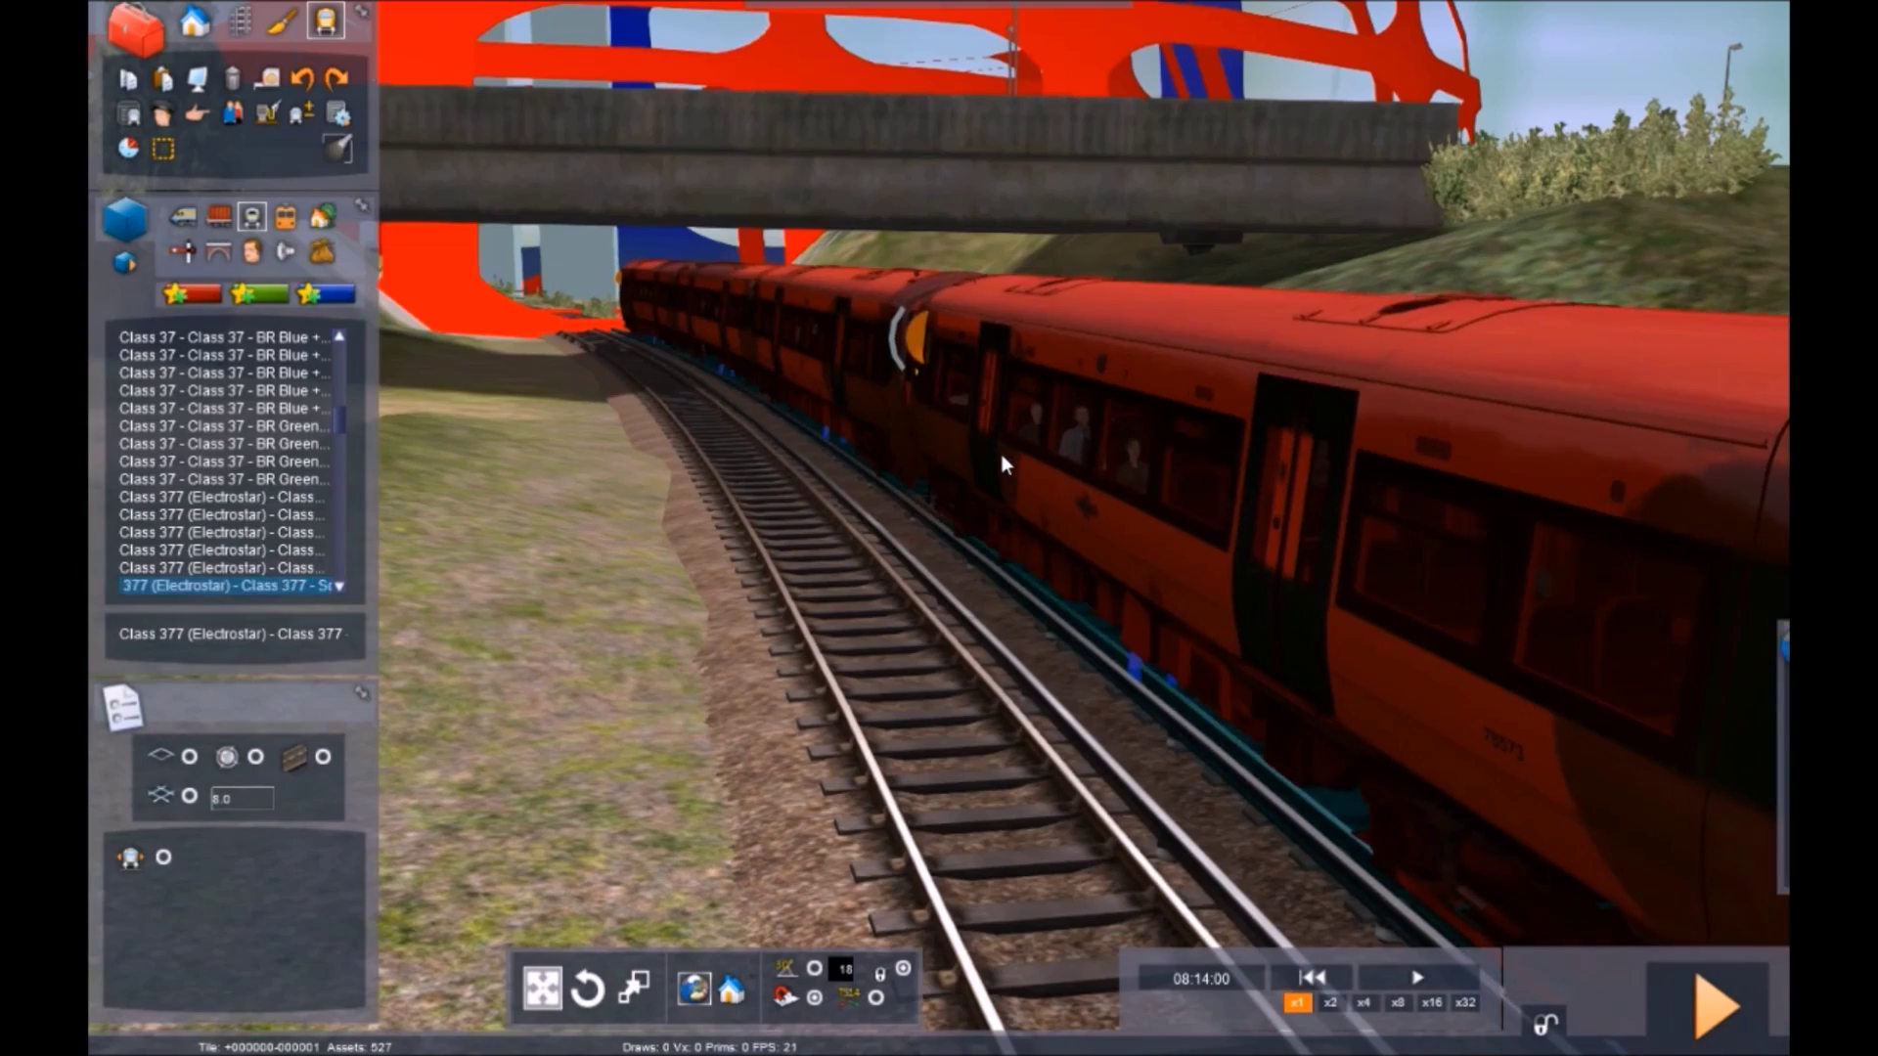
left_click(1003, 456)
right_click_drag(779, 595, 910, 812)
scroll(793, 743, "down", 6)
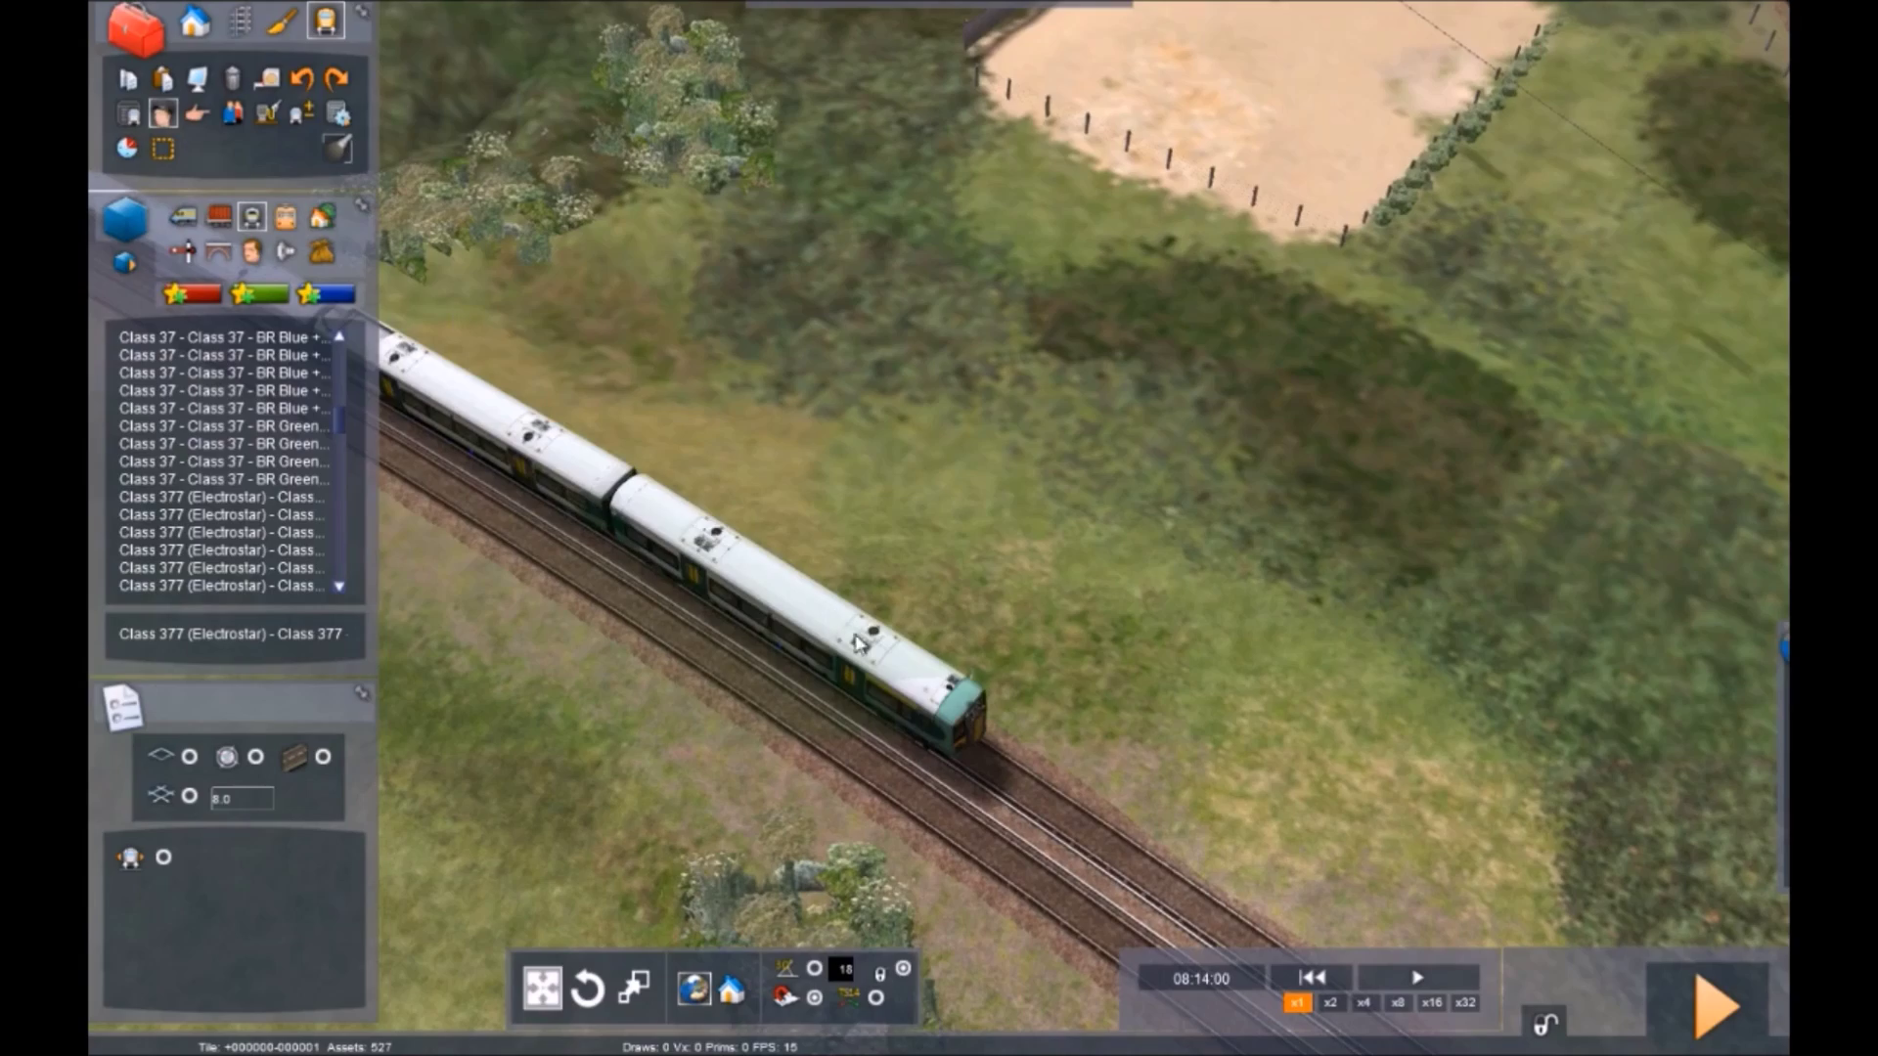
left_click(945, 689)
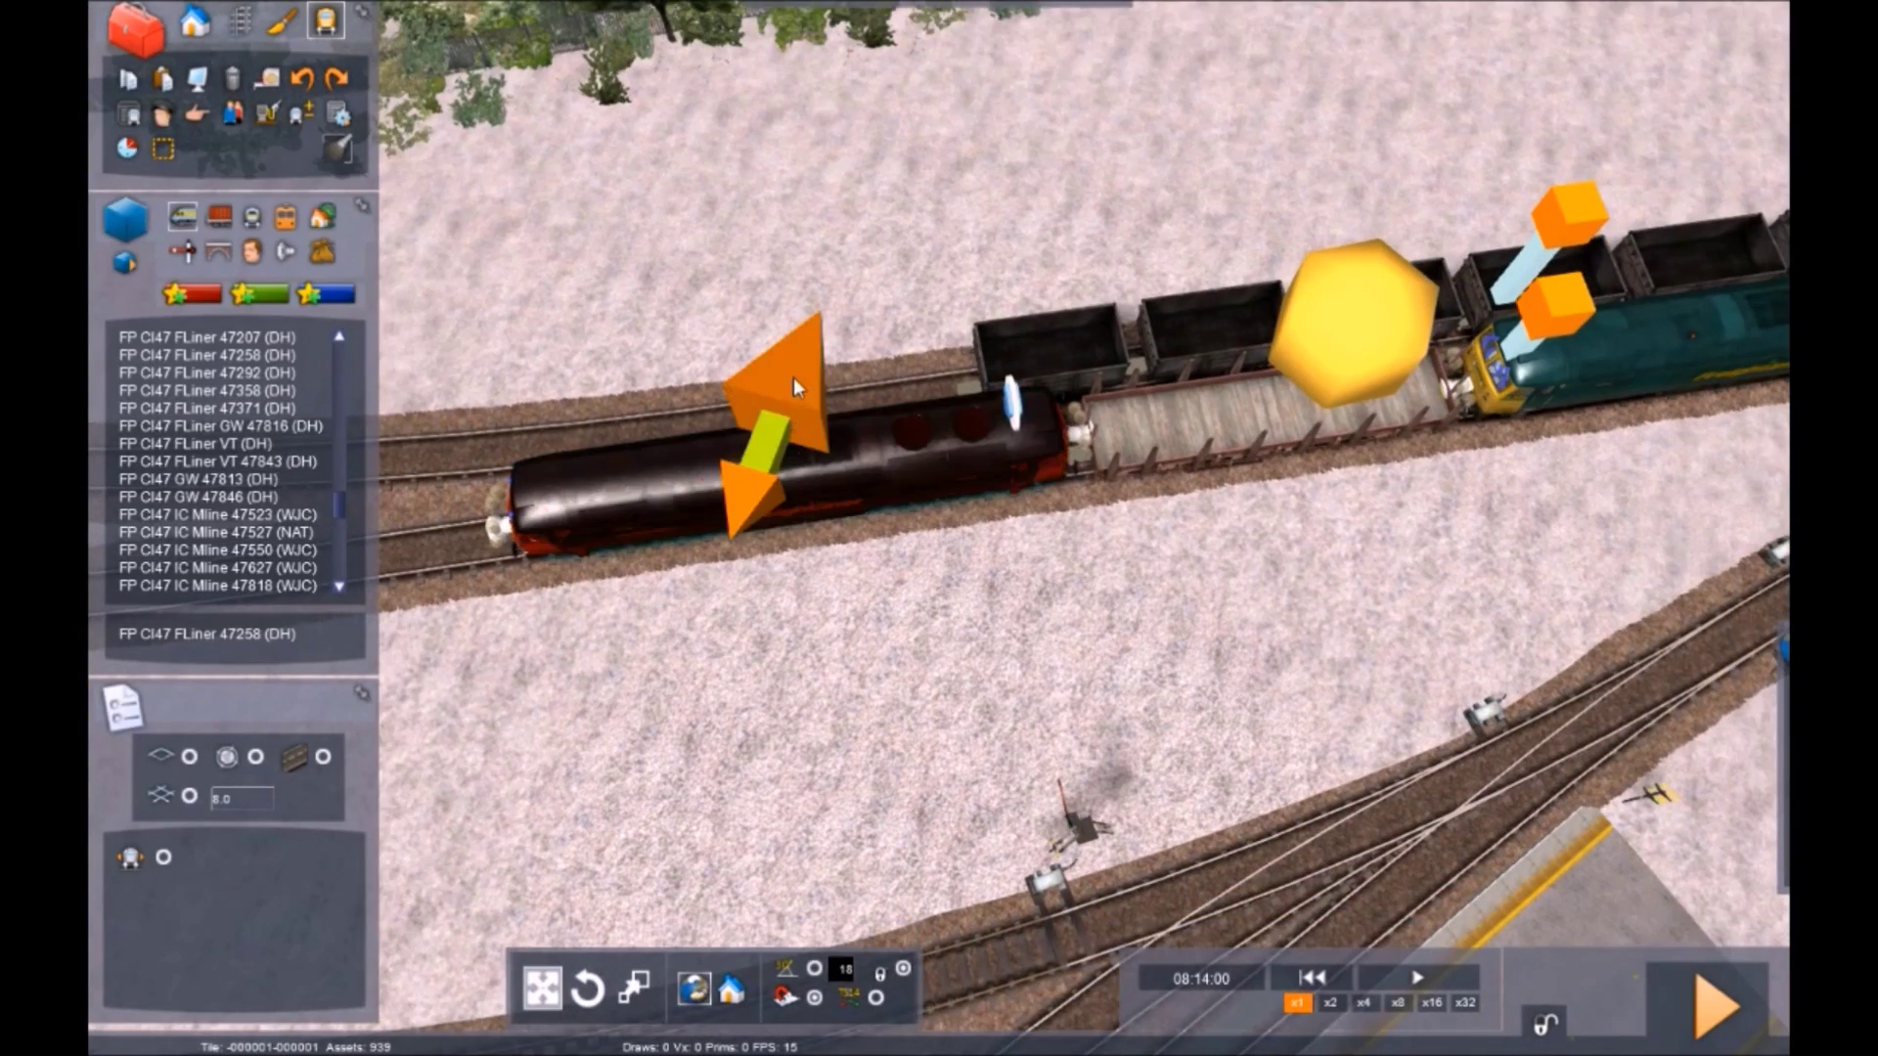
Reverse the direction of the FP Cl47 FLiner 47258 (DH) locomotive and place it at the free end of the flat wagon in the yard
left_click(789, 450)
left_click(941, 587)
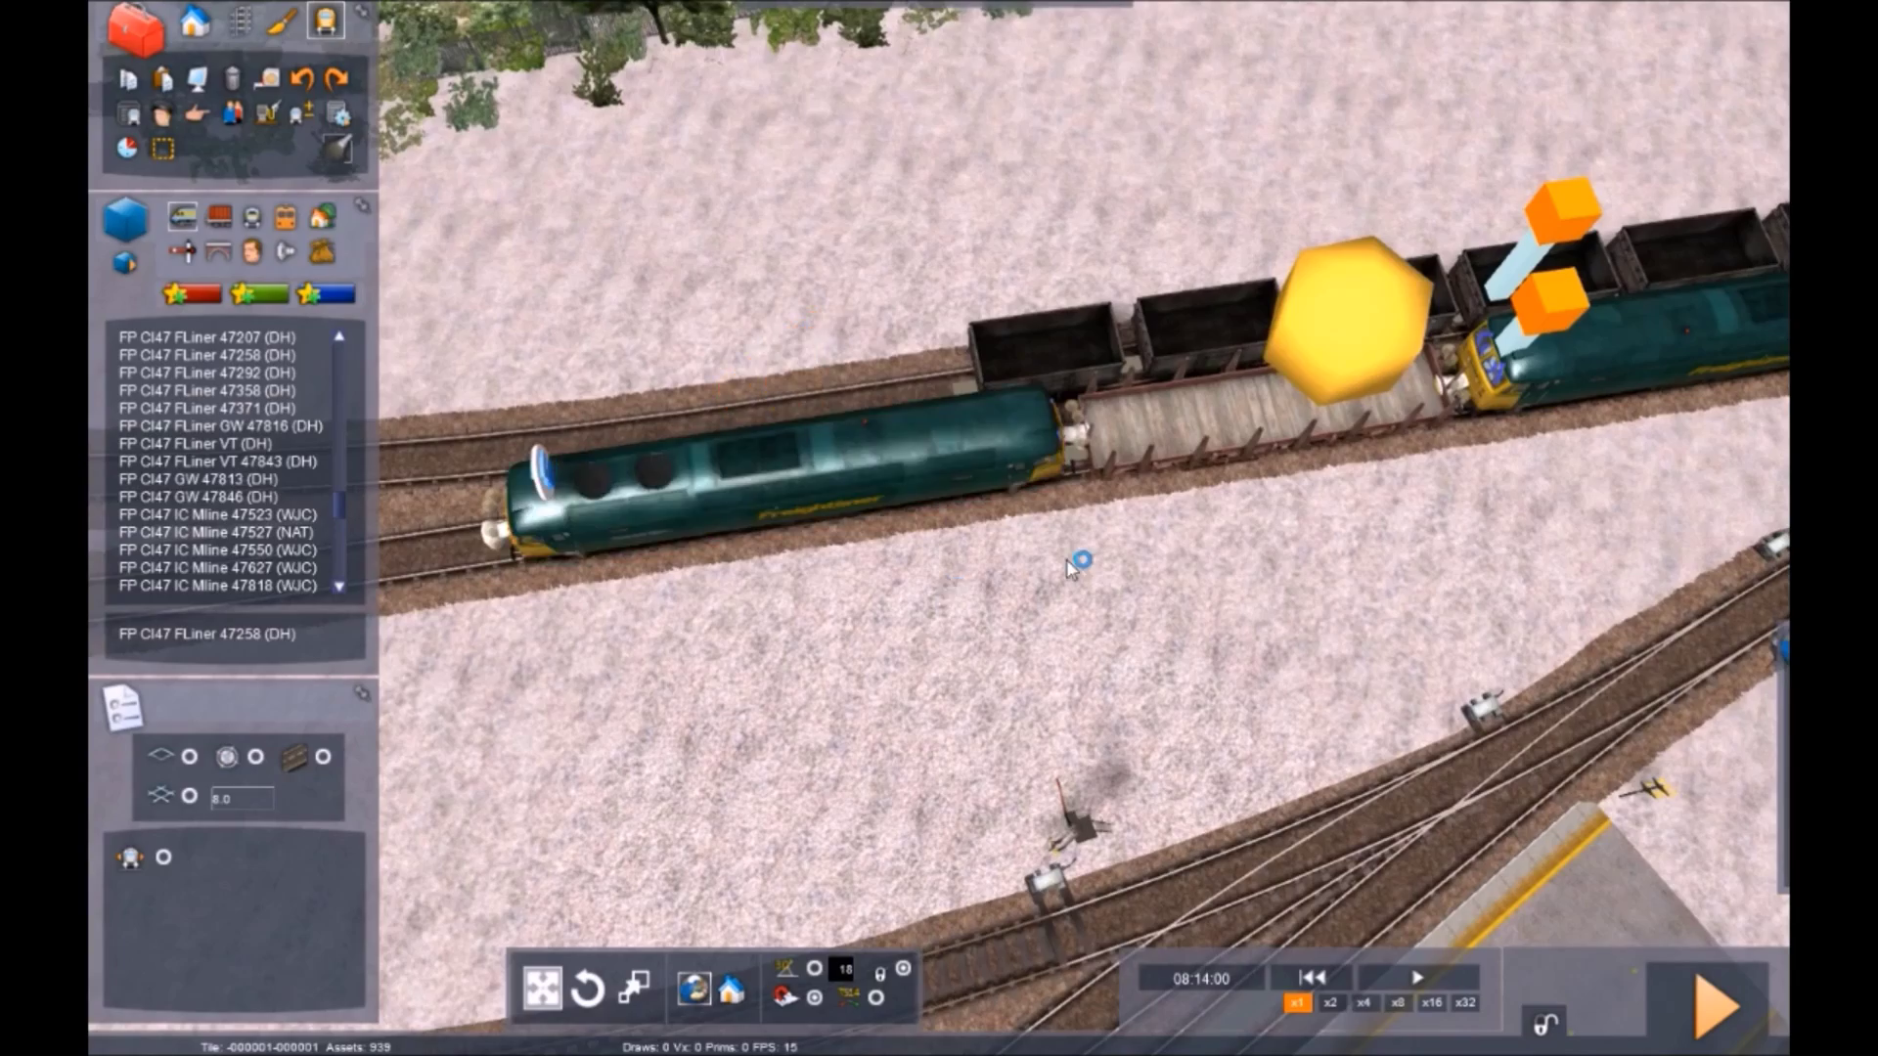
right_click_drag(1073, 563, 548, 704)
key("Up")
key("Up")
key("Down")
scroll(998, 499, "up", 10)
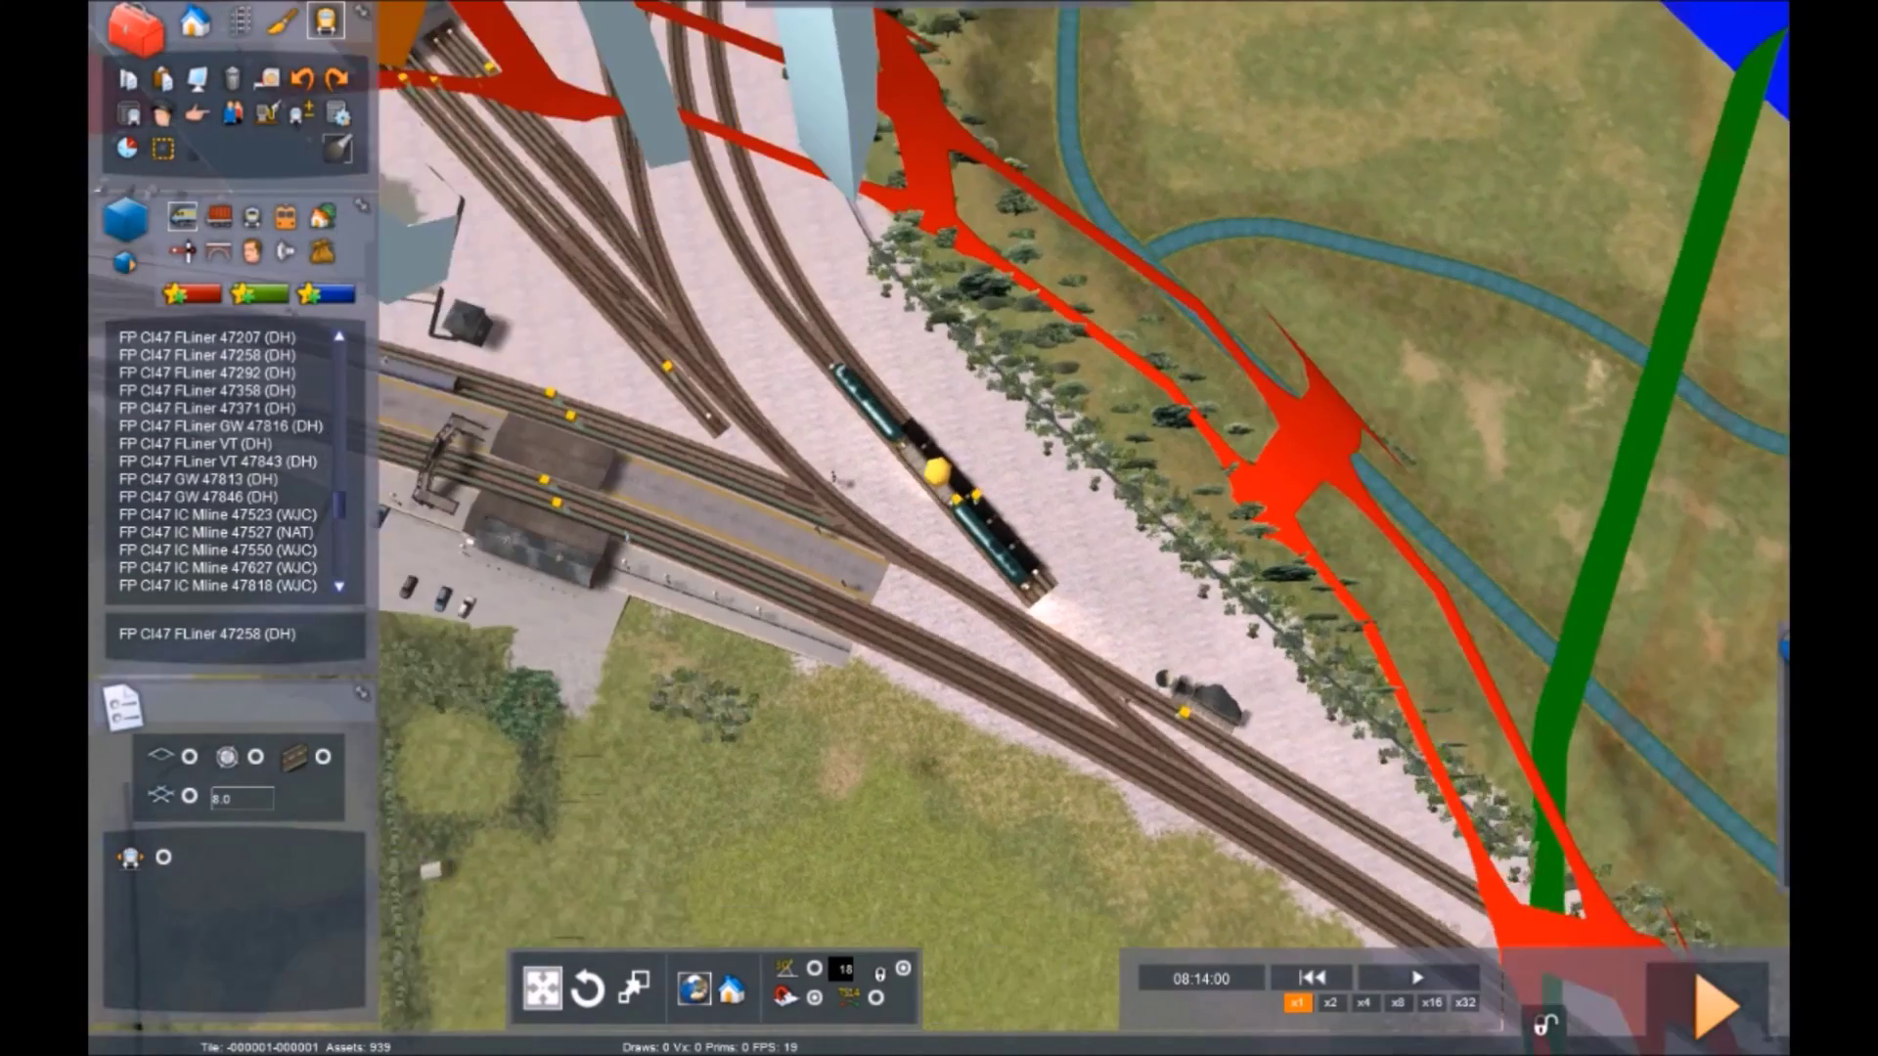
scroll(833, 373, "up", 3)
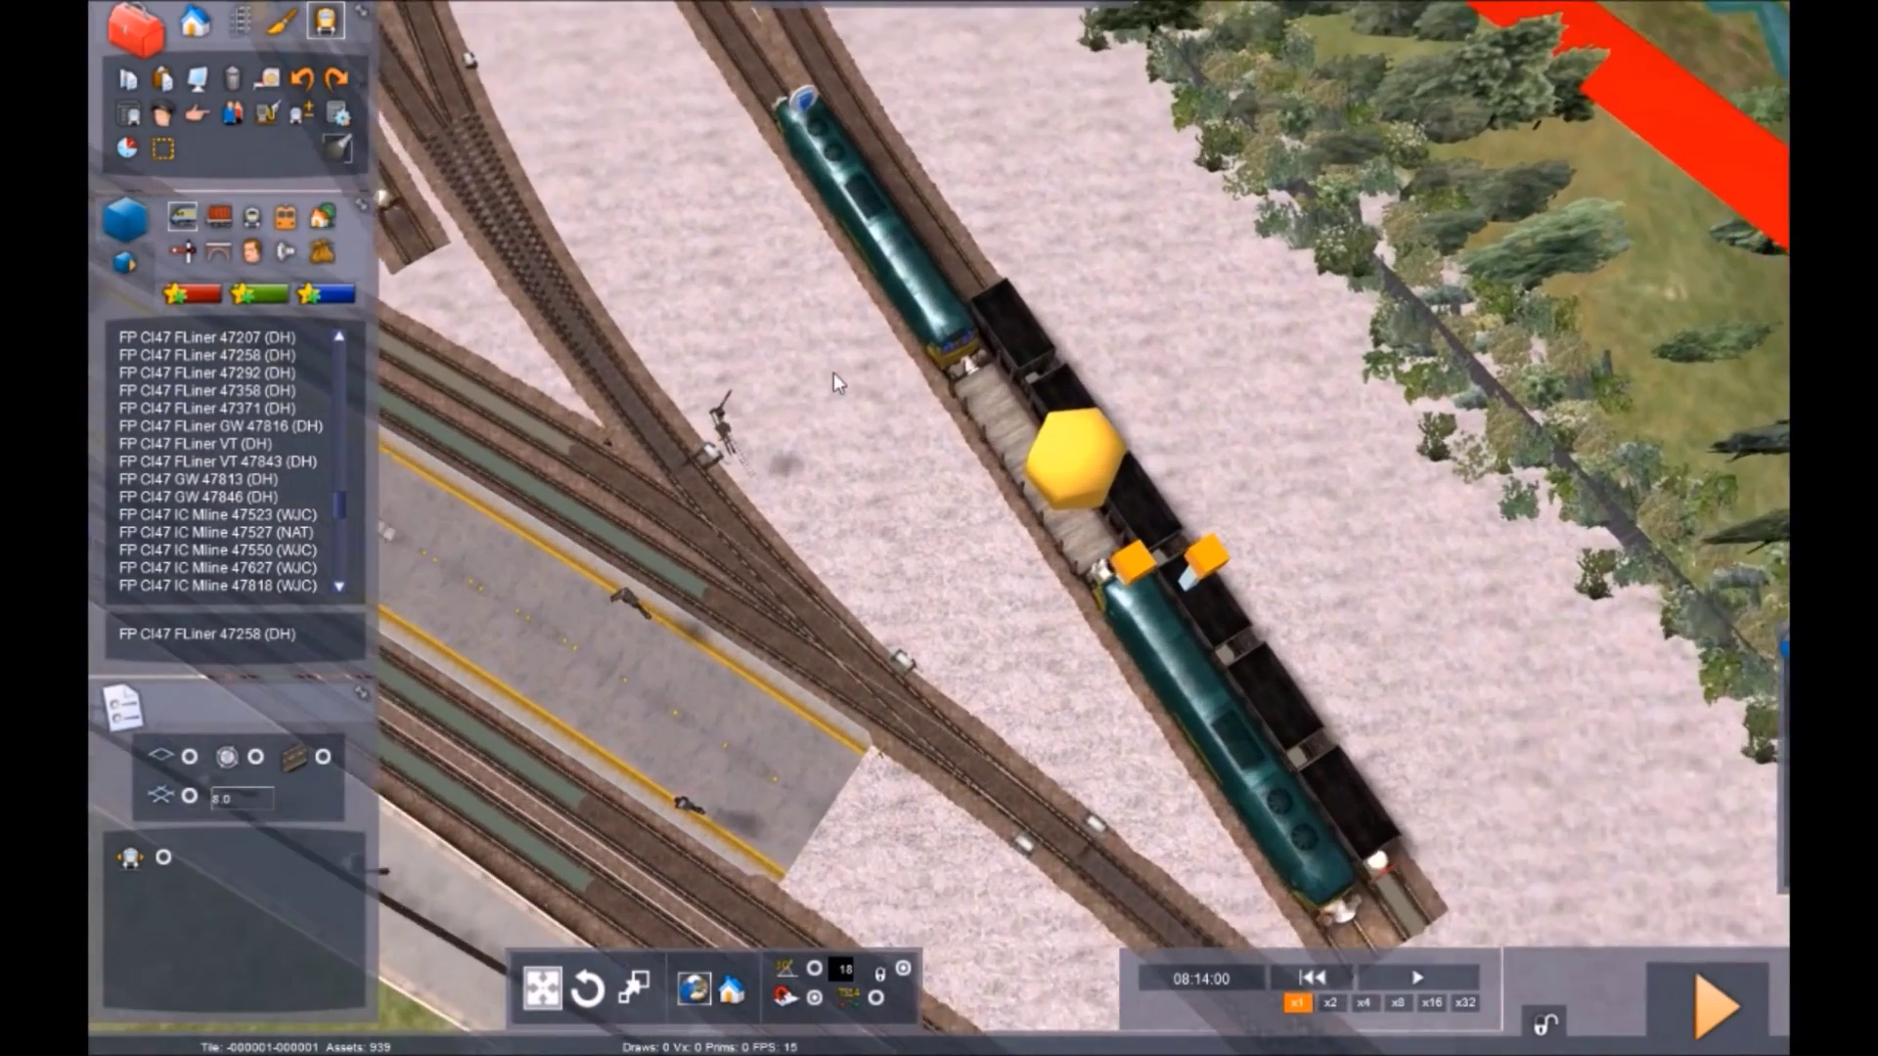
Open the timetable for Service2 and locate its train on the map north of Brading
left_click(162, 117)
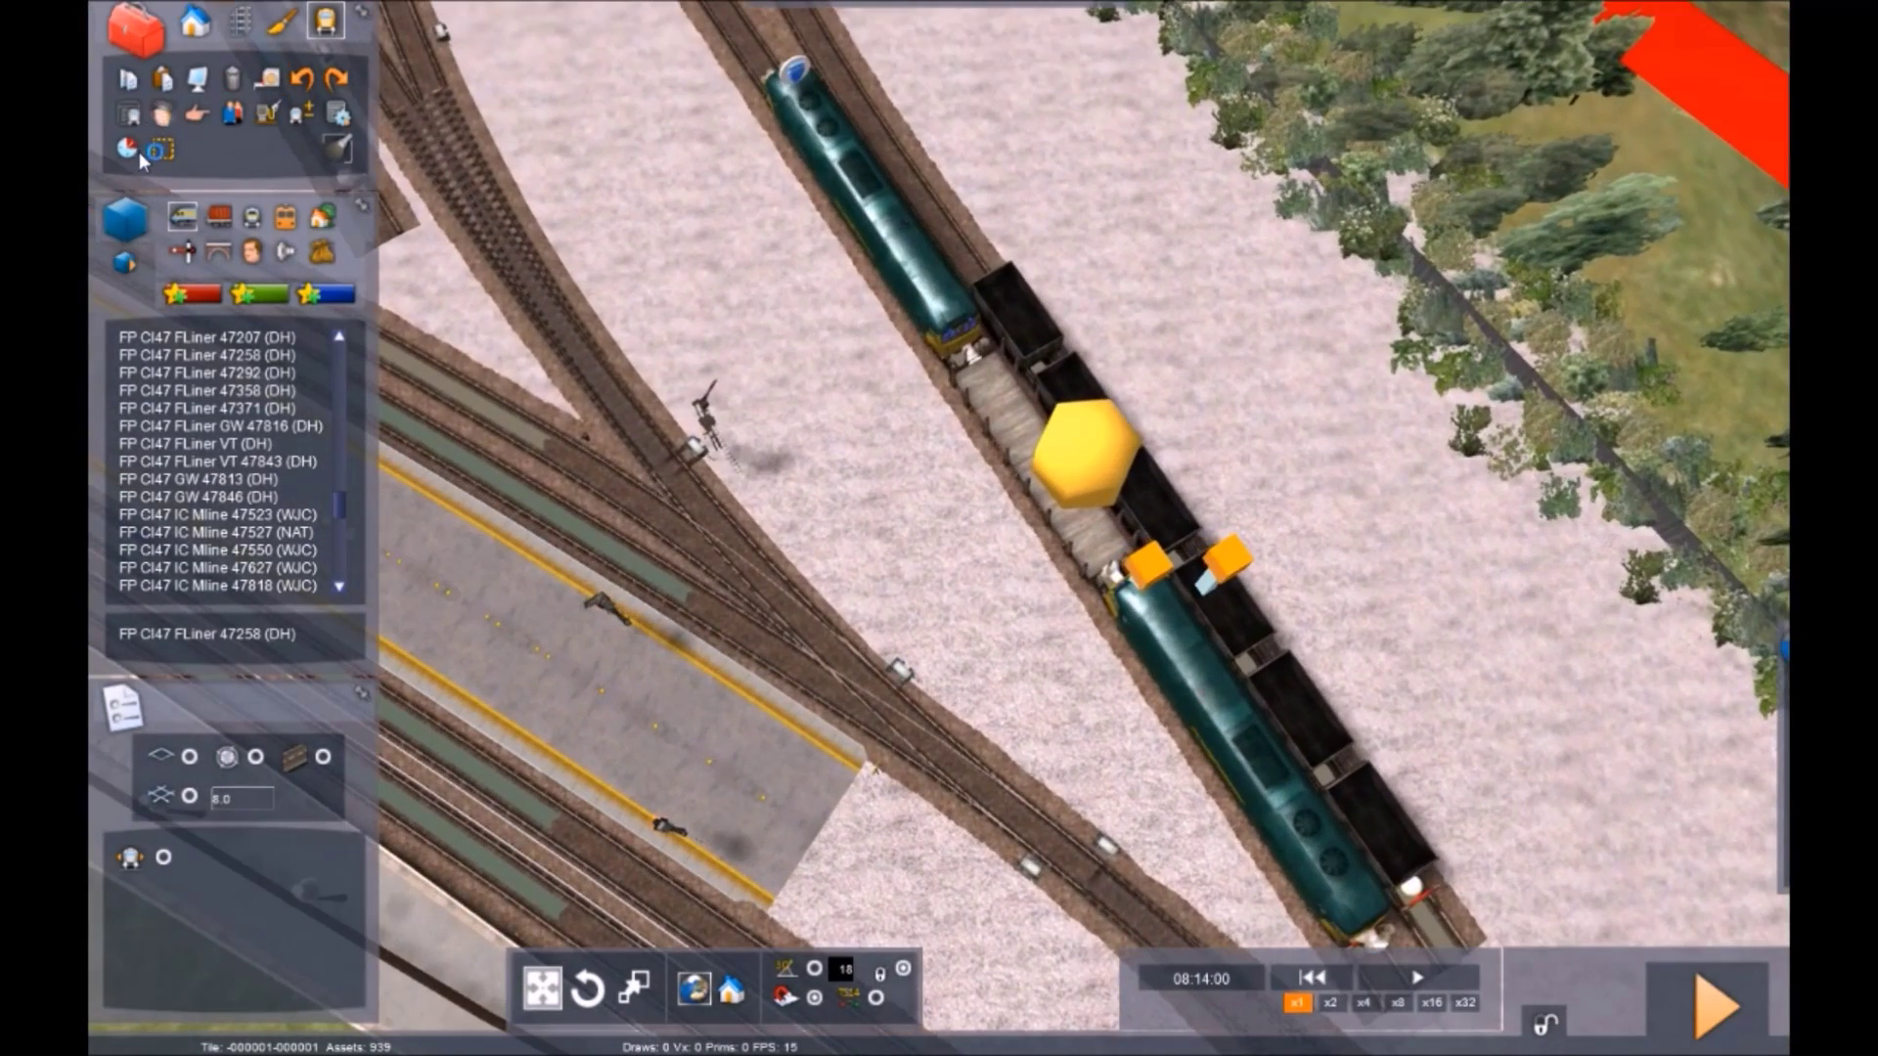
left_click(717, 47)
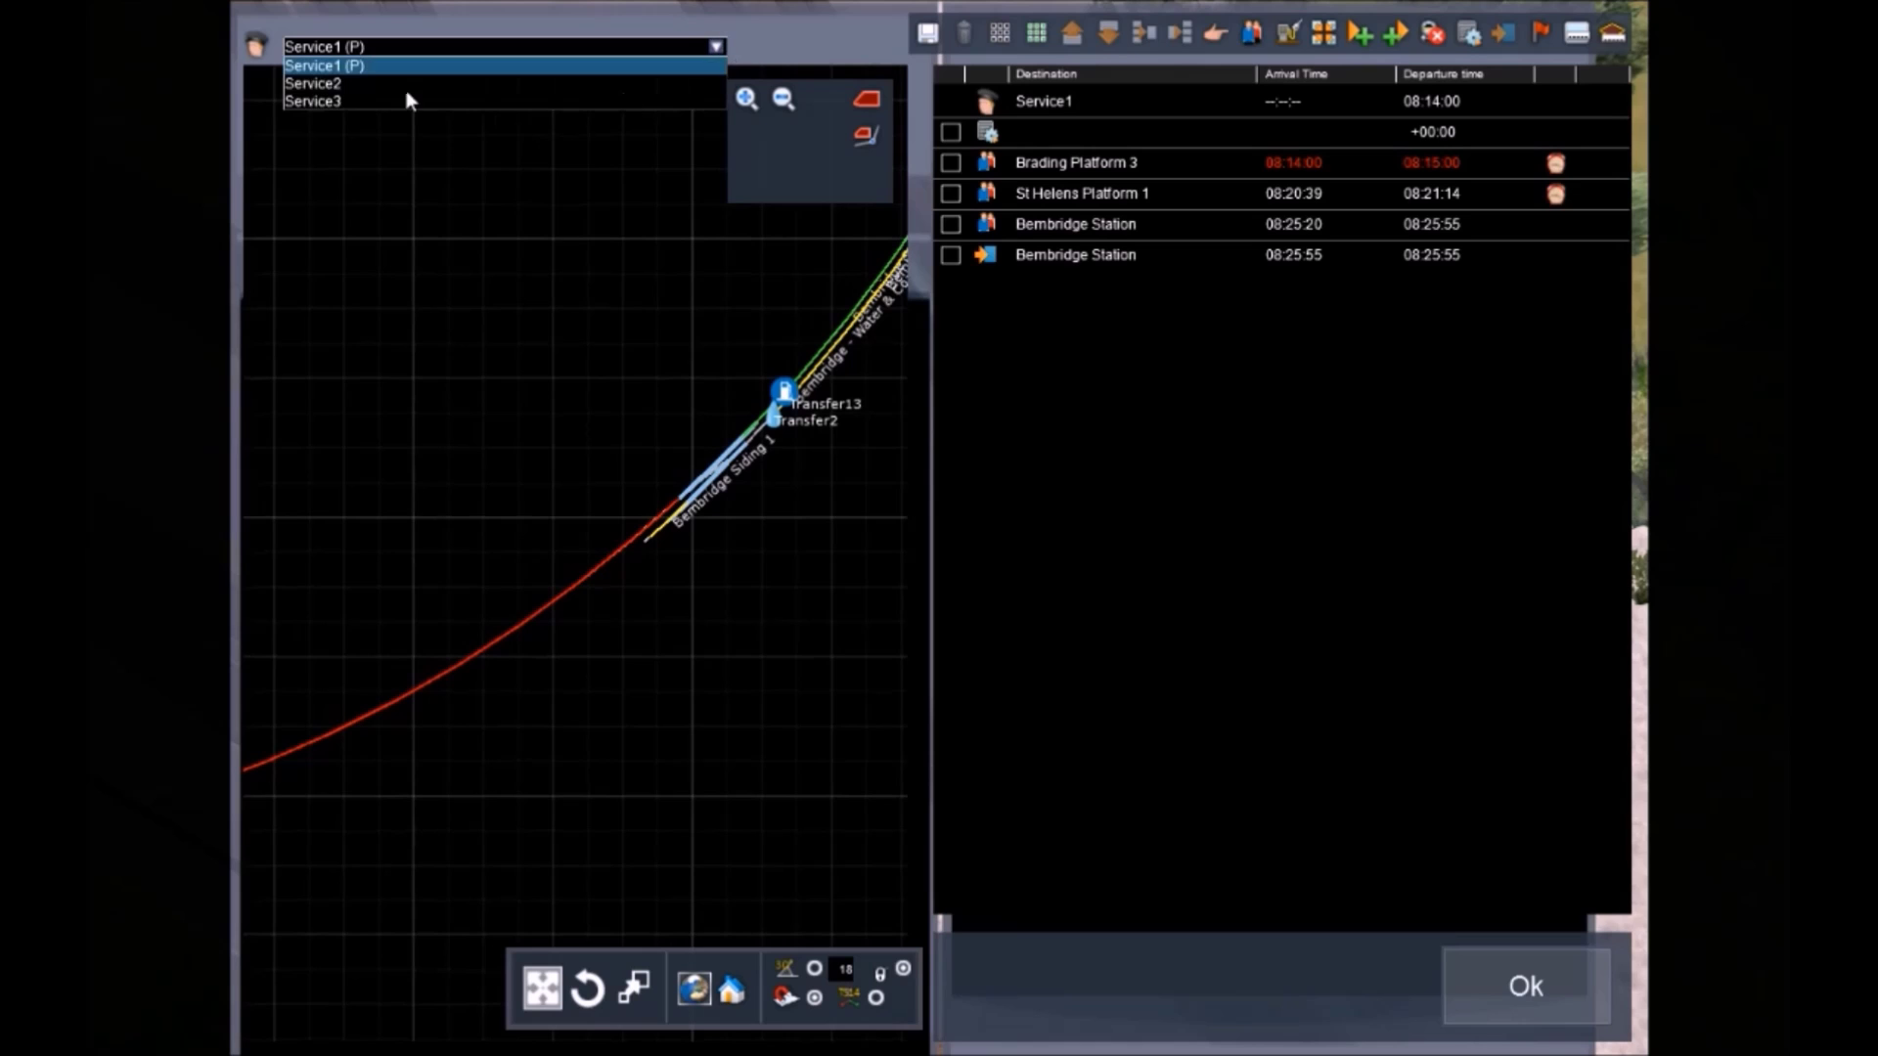
left_click(406, 102)
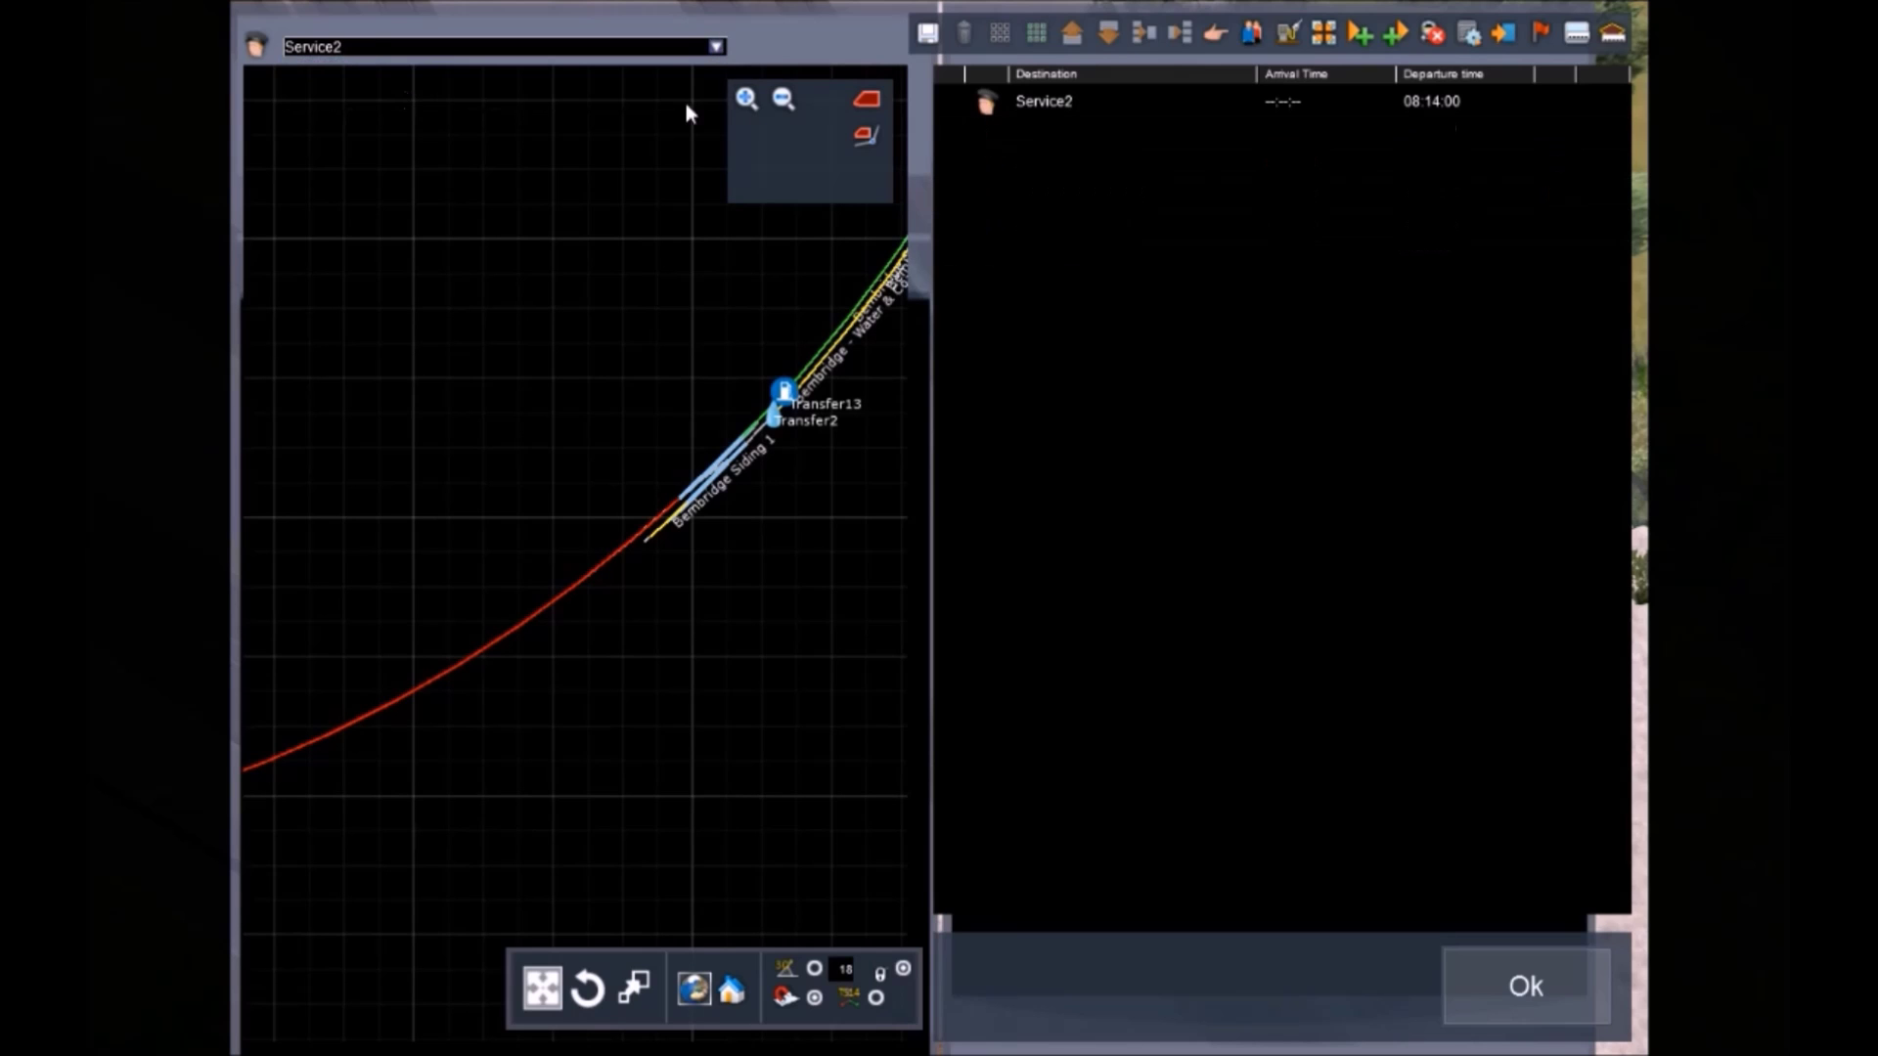
left_click(869, 100)
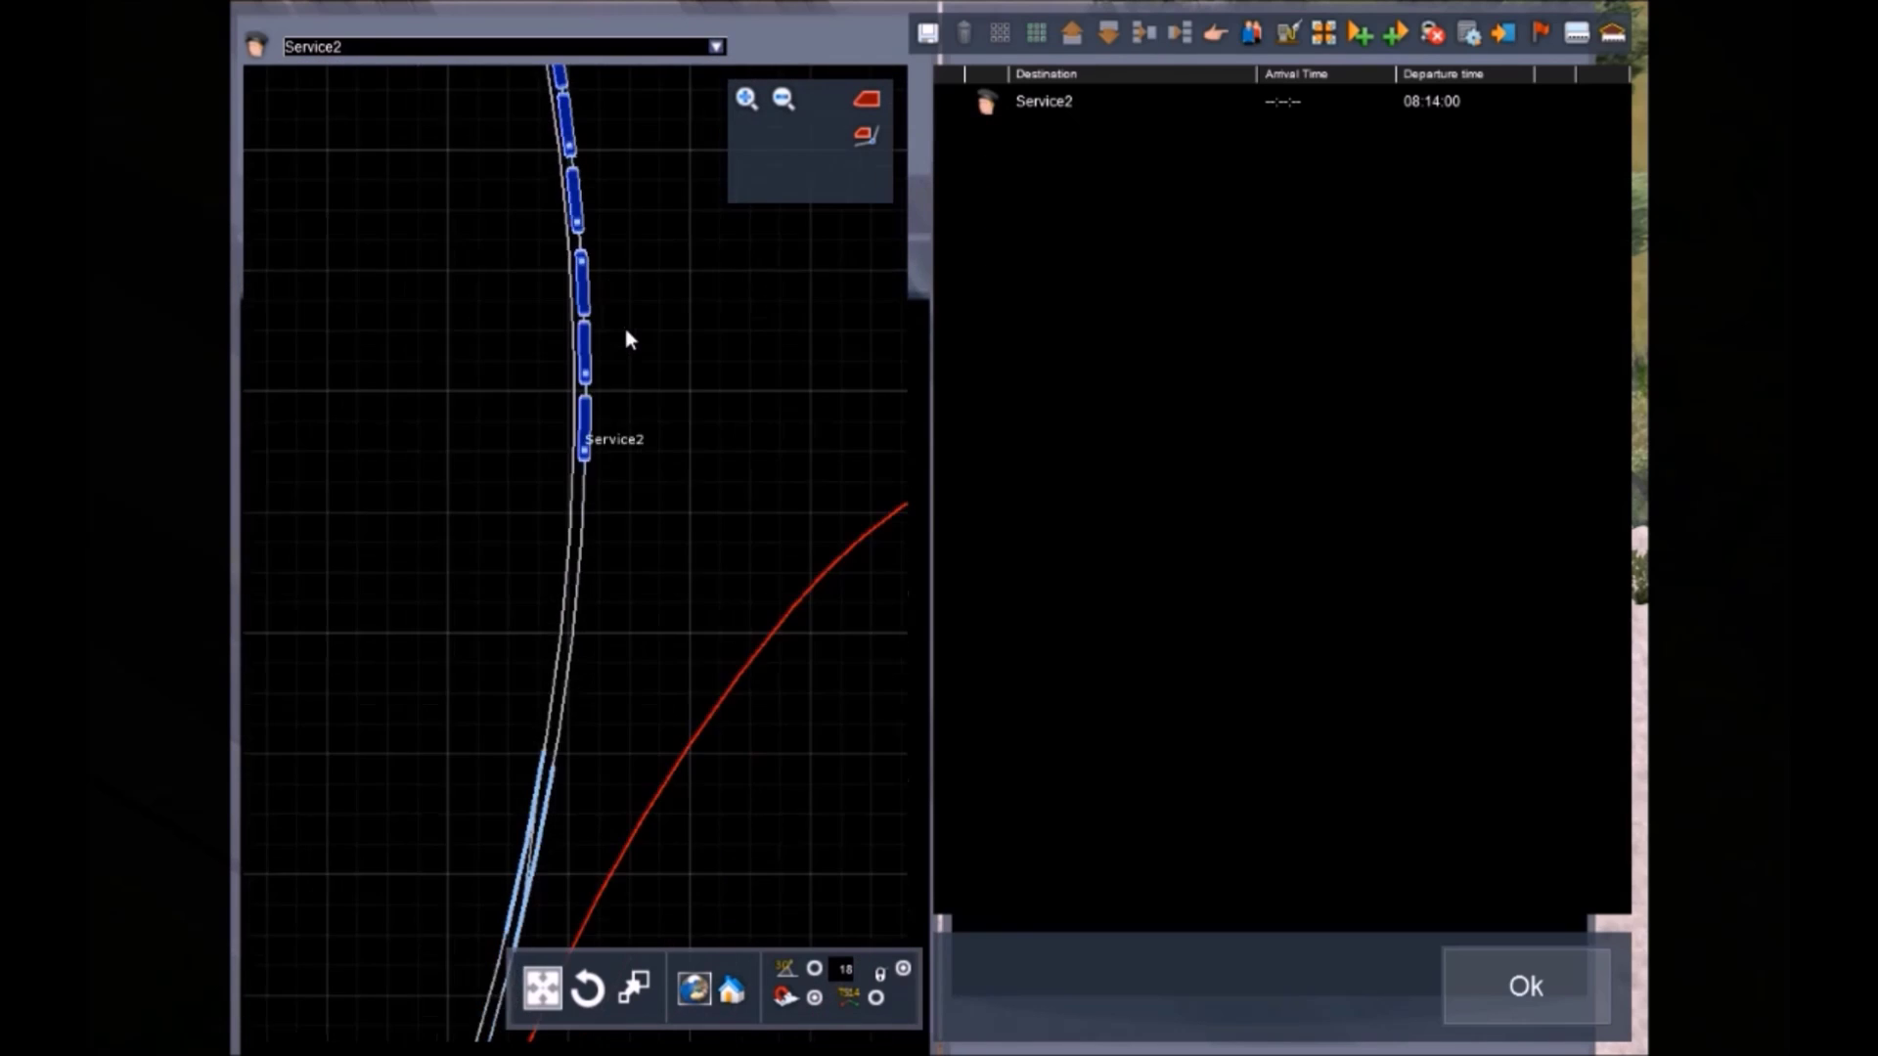
scroll(626, 338, "down", 3)
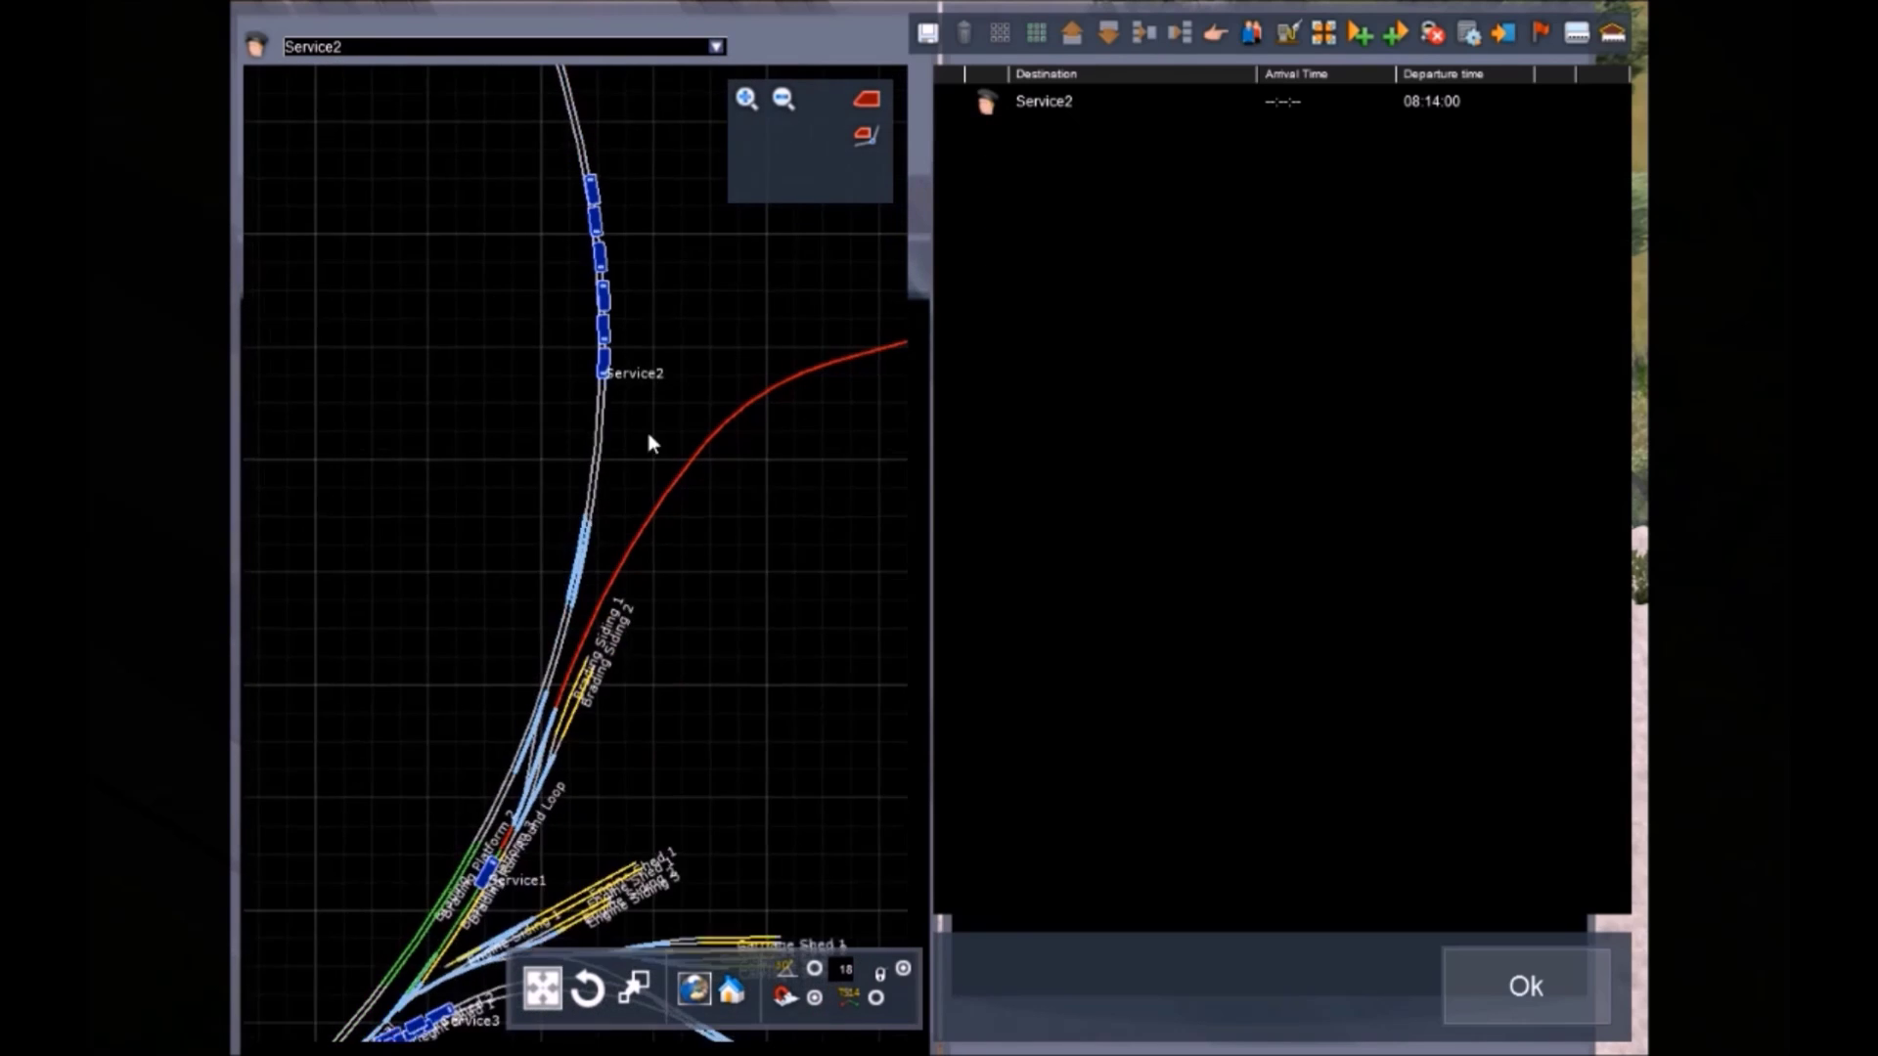
Add a passenger pick-up instruction to Service2 with Brading Platform 2 as its destination
left_click(1252, 38)
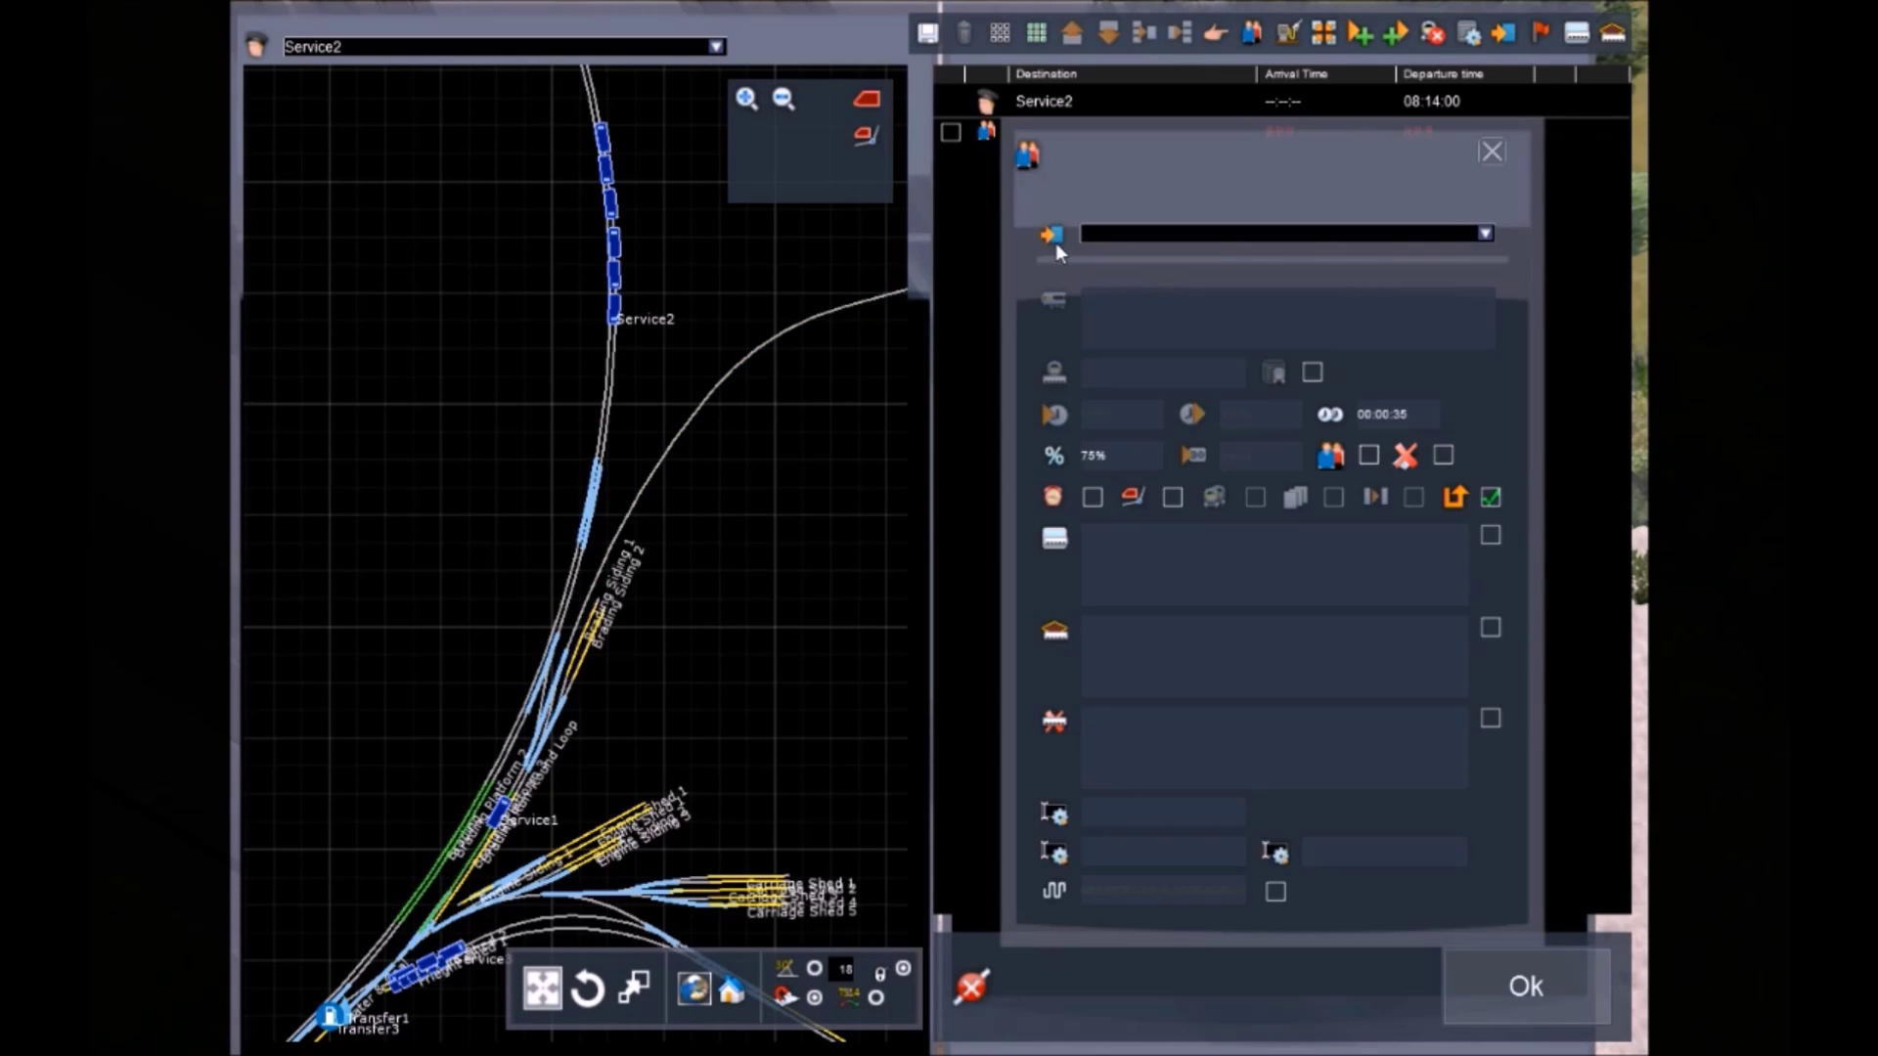
scroll(553, 721, "up", 5)
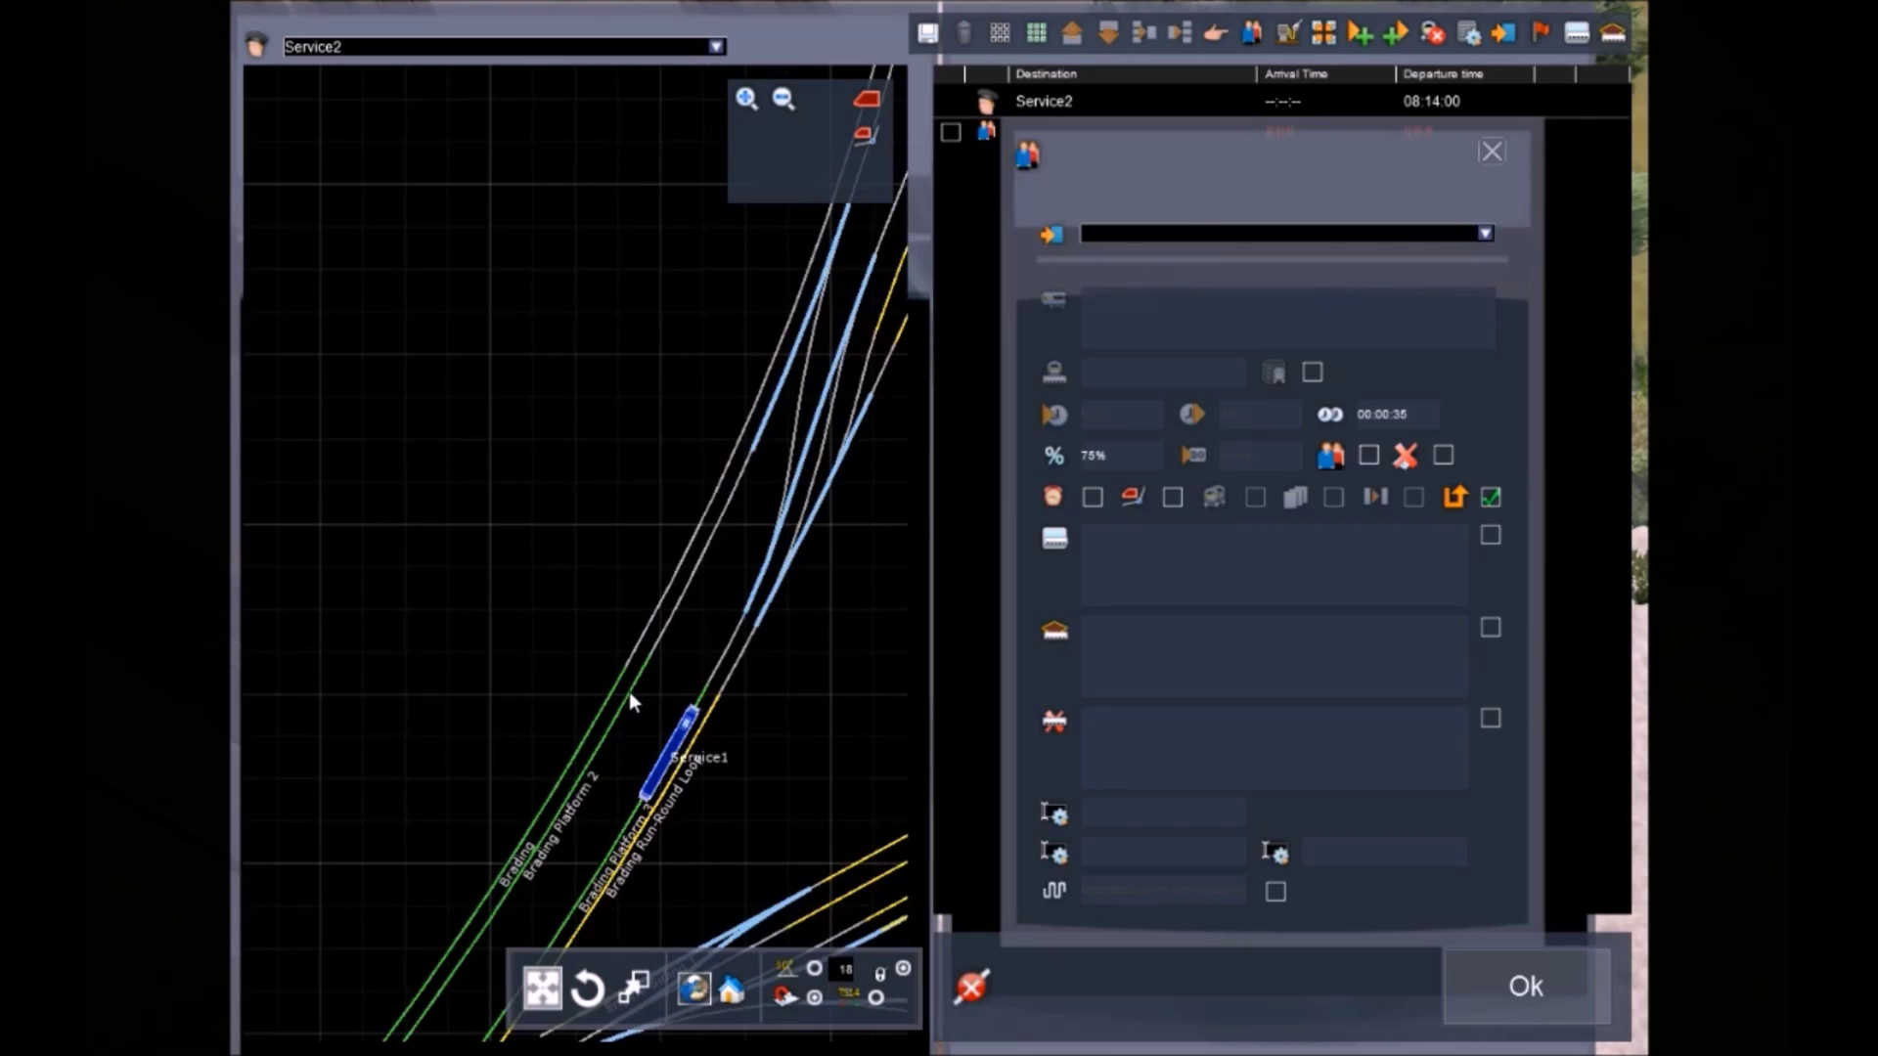
left_click(630, 693)
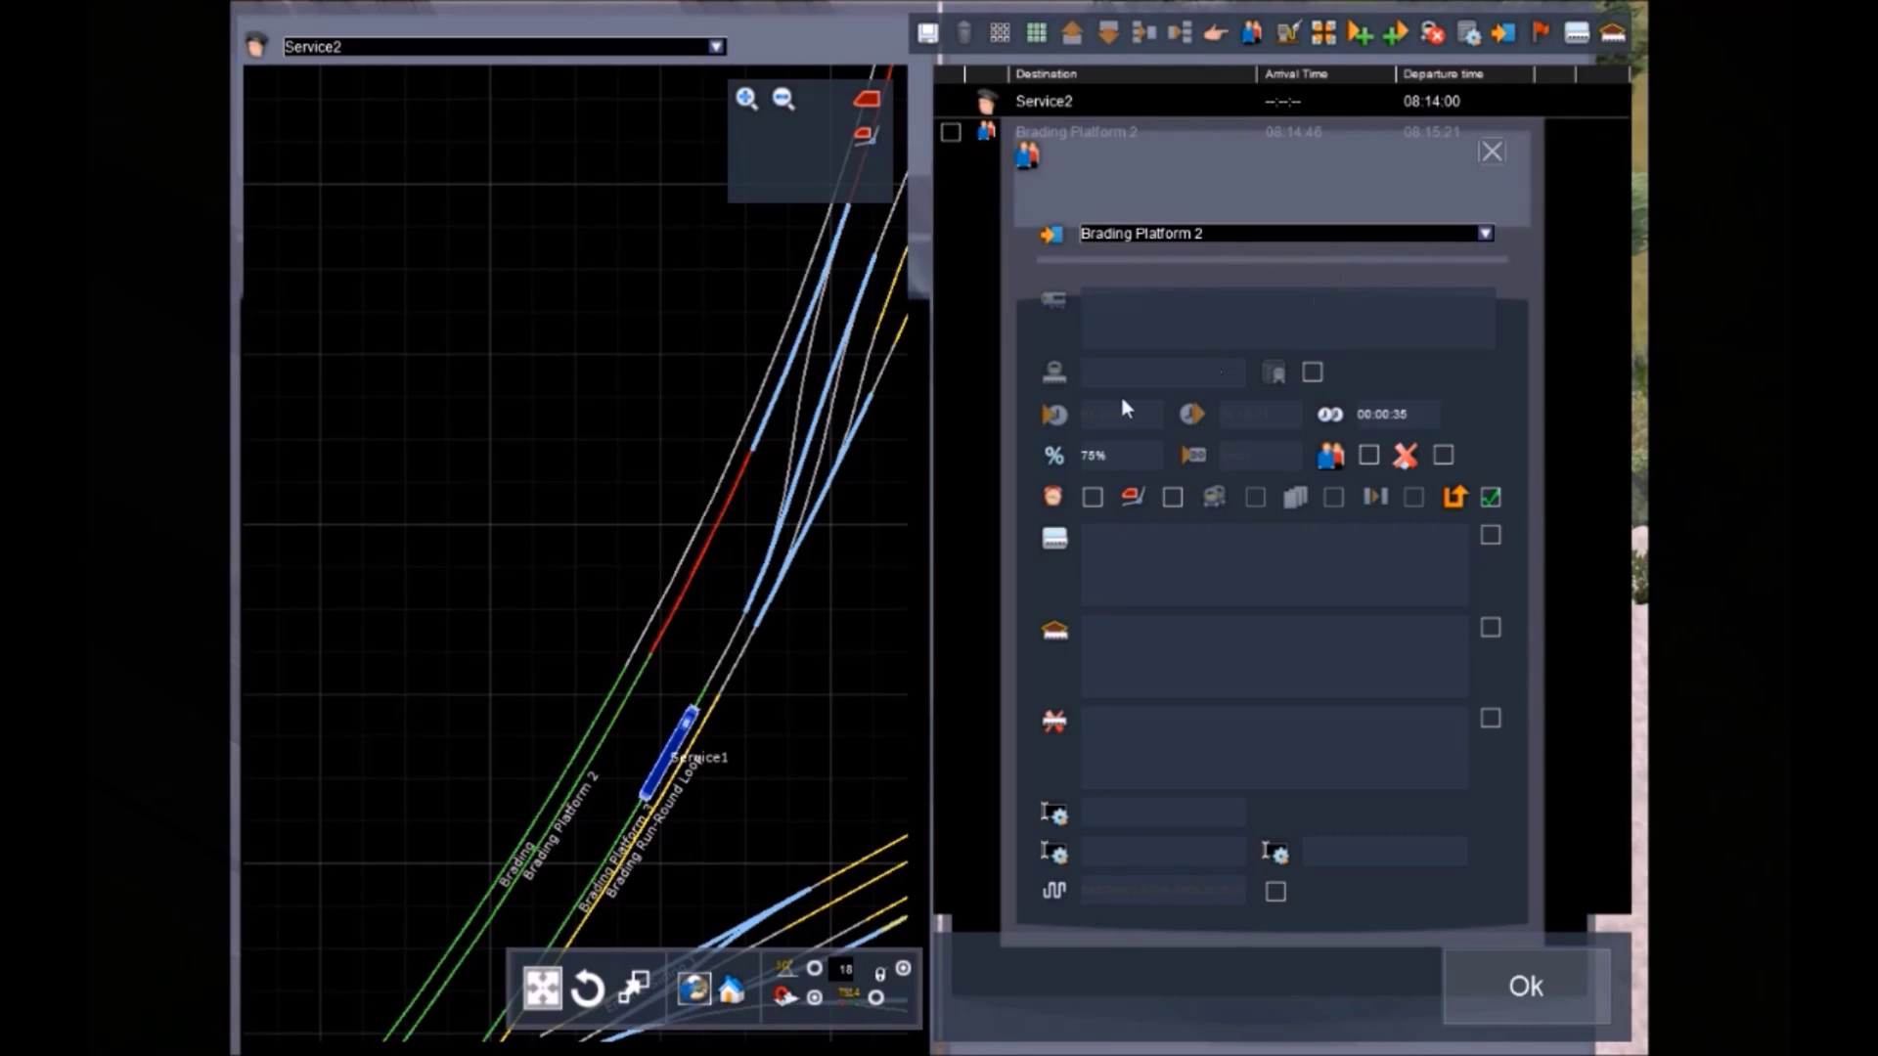
left_click(1494, 150)
Add a final destination instruction to Service2 with Sandown 2 as its destination and close the timetable
scroll(515, 719, "down", 5)
scroll(526, 751, "up", 6)
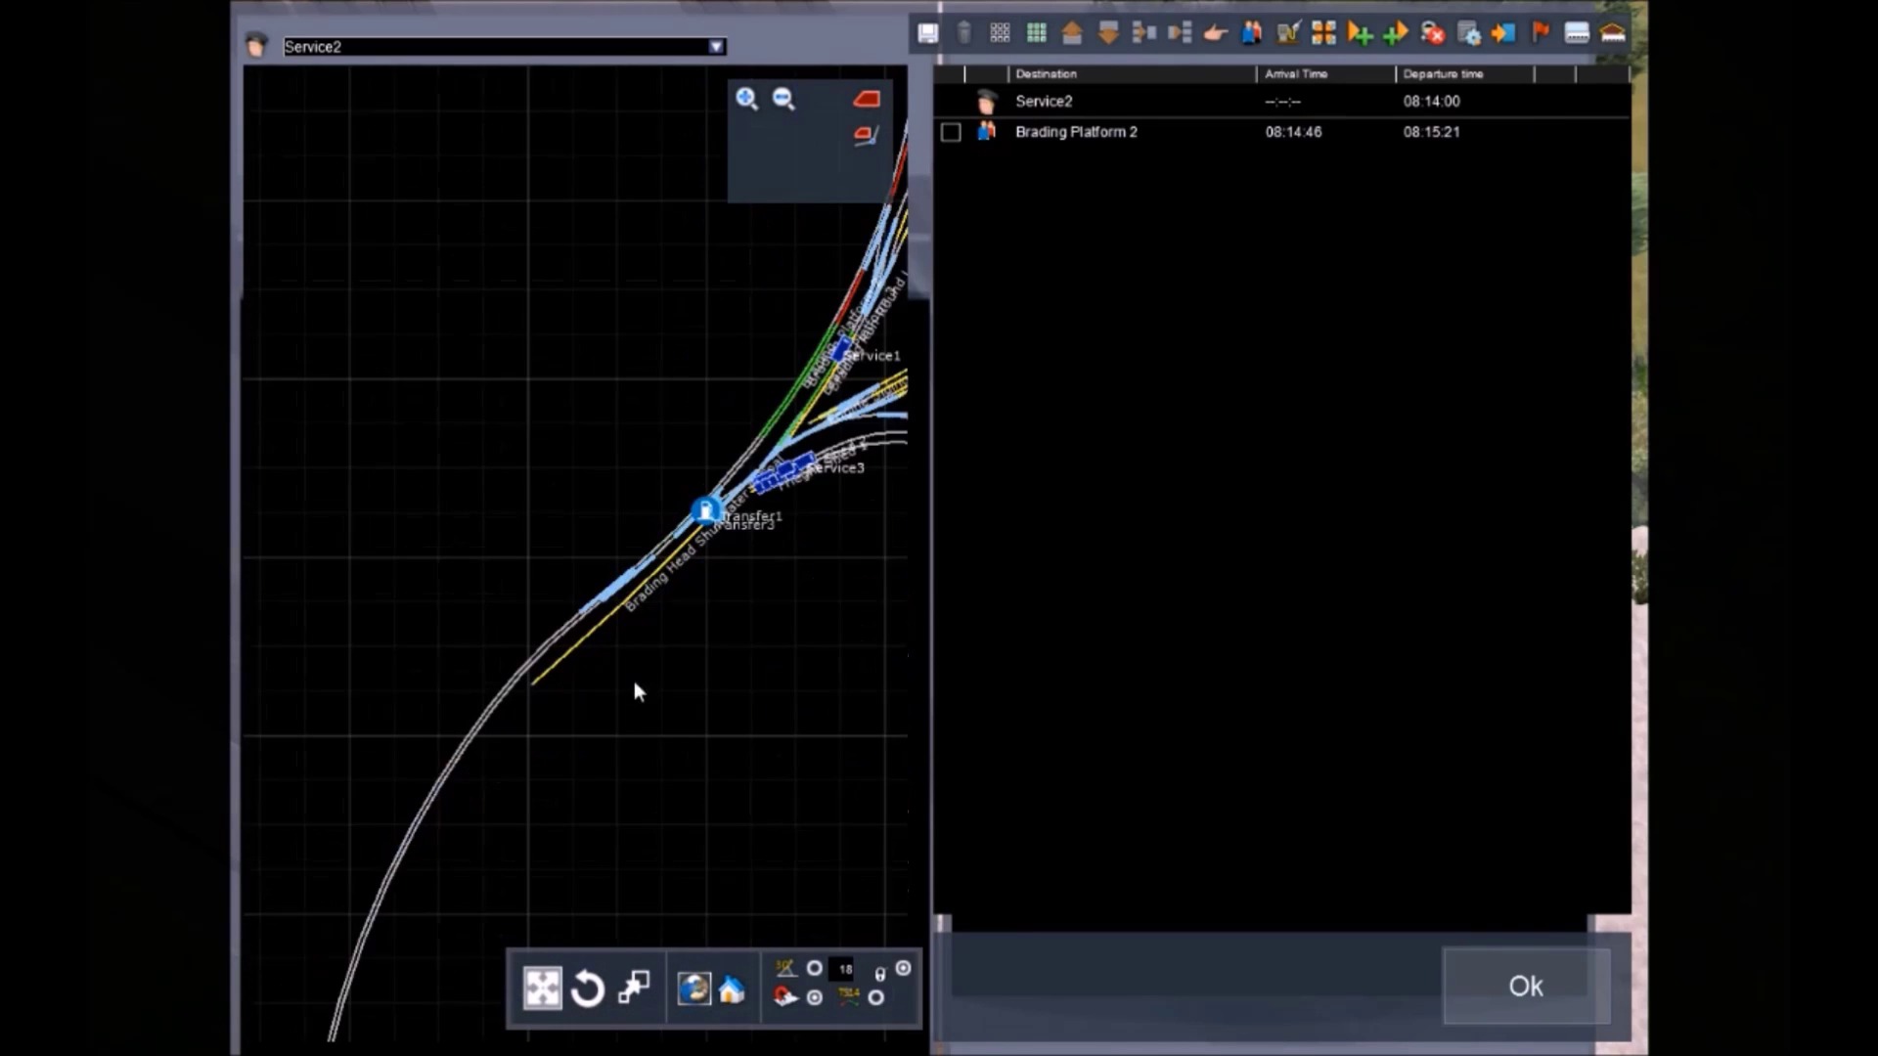
scroll(696, 294, "down", 3)
scroll(485, 795, "up", 3)
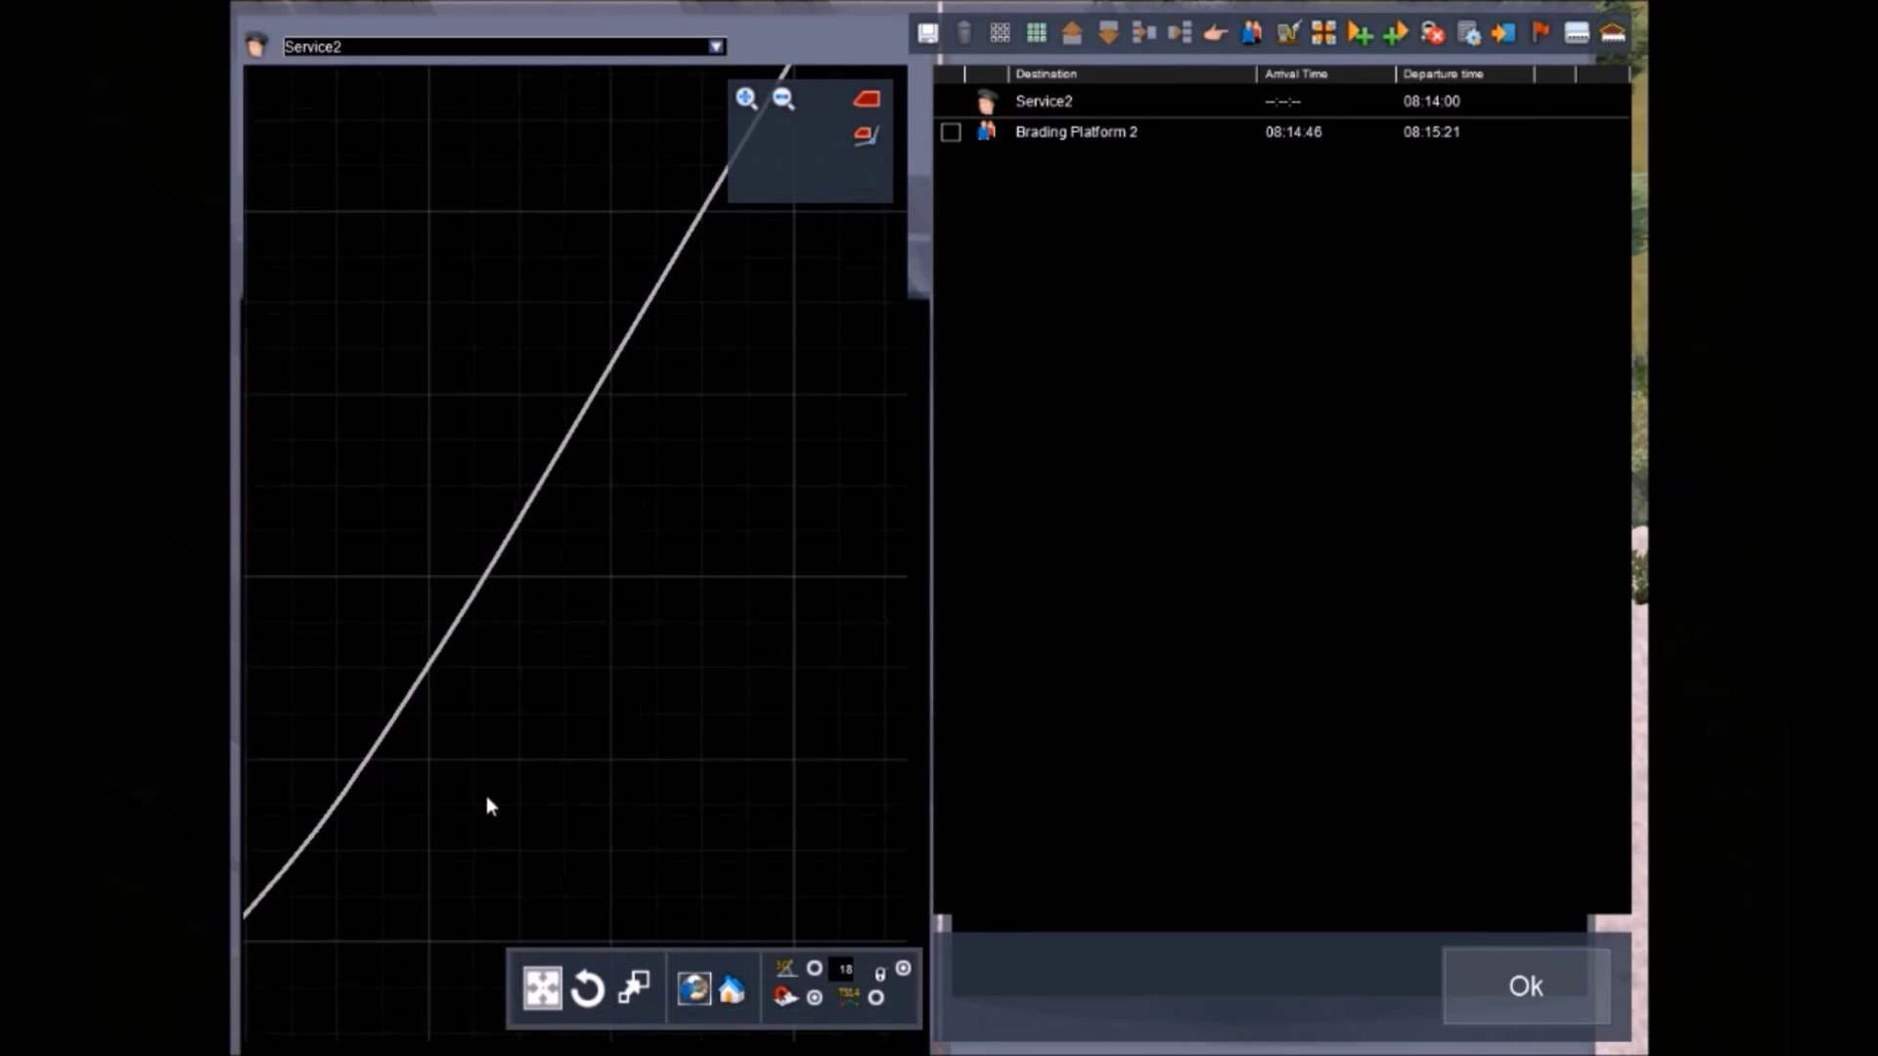
scroll(860, 525, "down", 4)
scroll(639, 752, "up", 4)
scroll(481, 929, "up", 3)
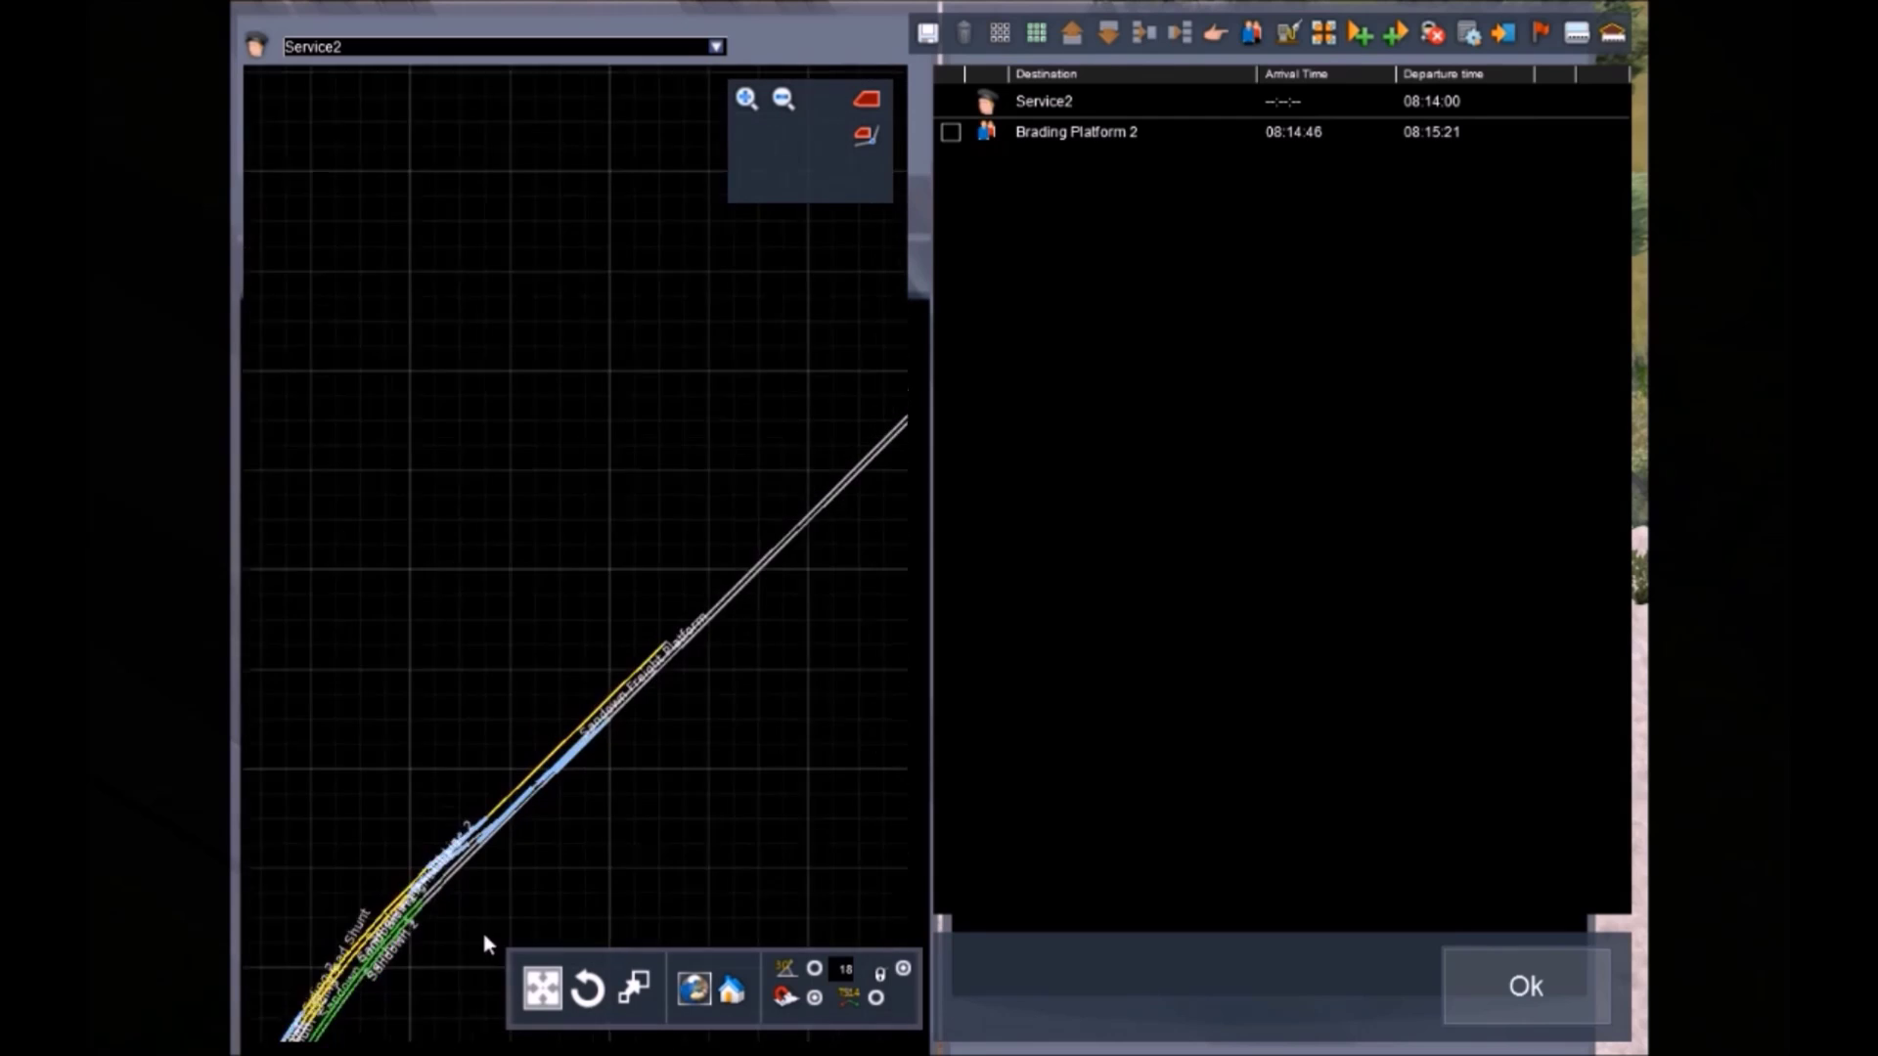
scroll(690, 716, "up", 3)
scroll(525, 624, "up", 3)
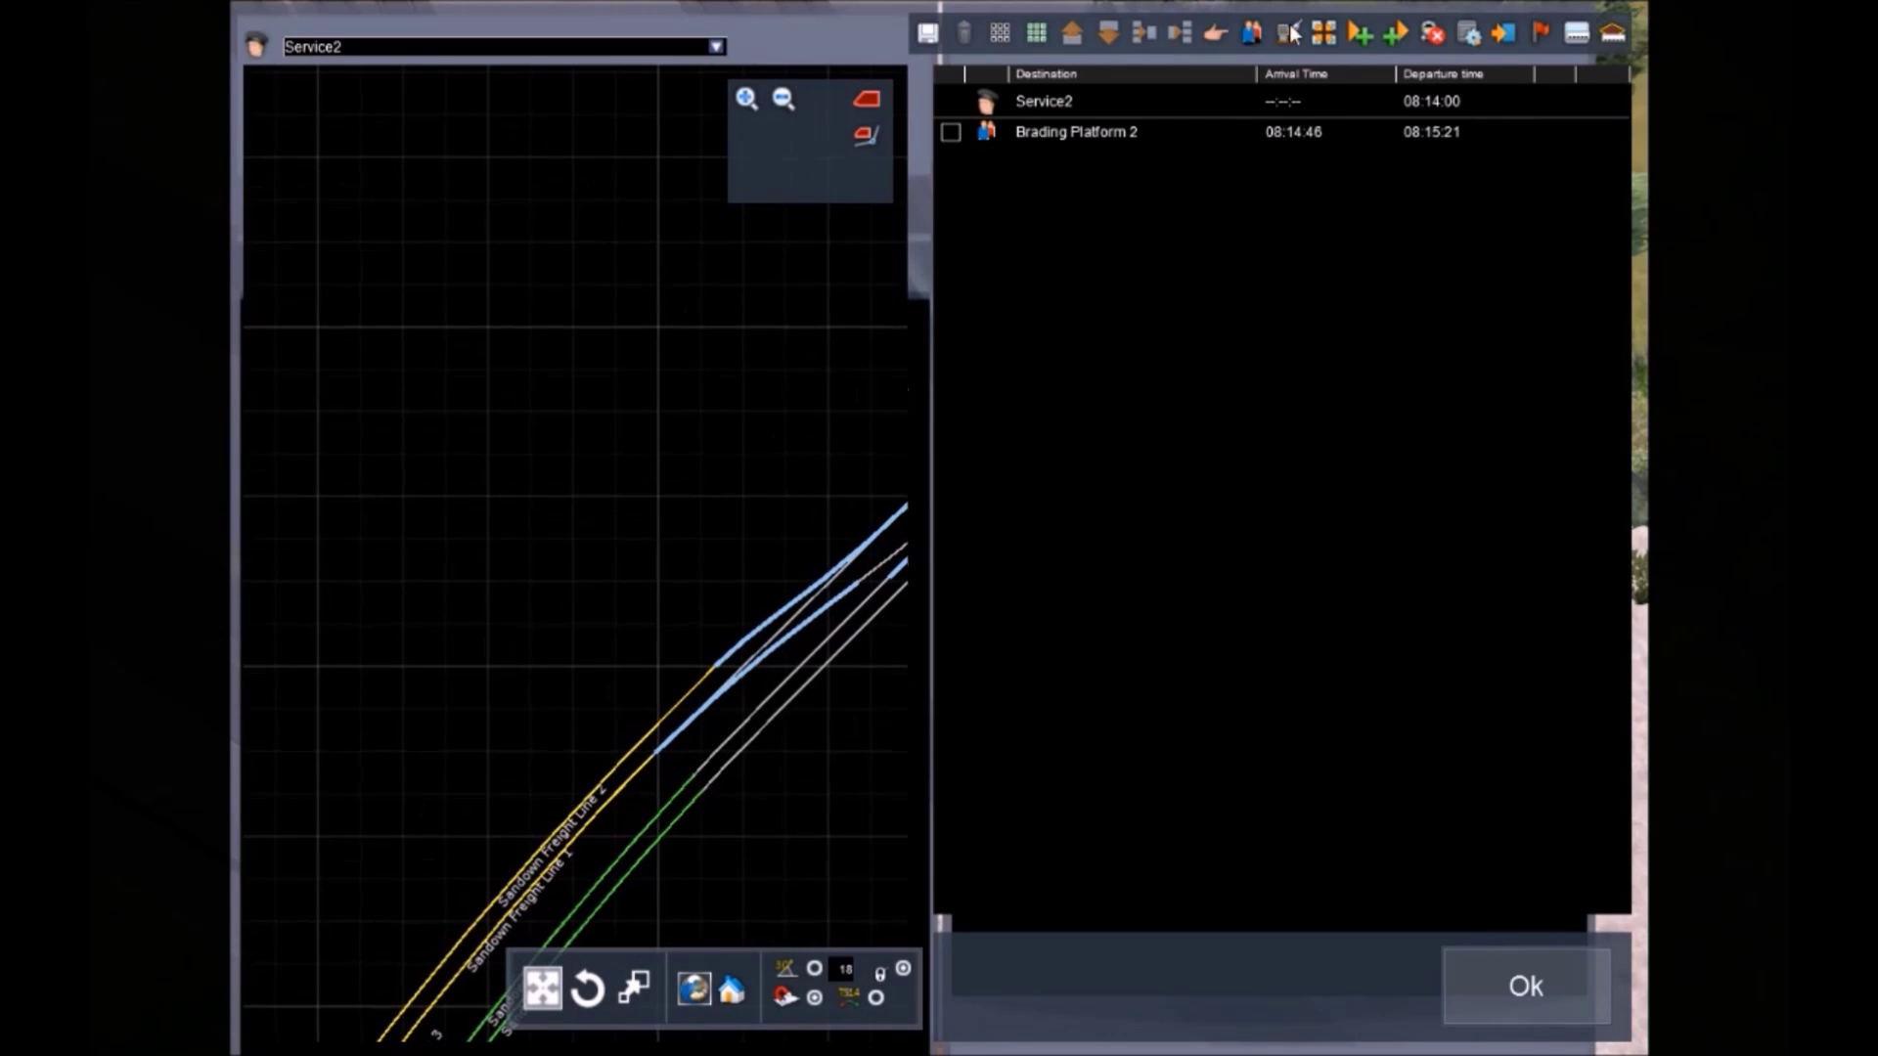
left_click(1504, 37)
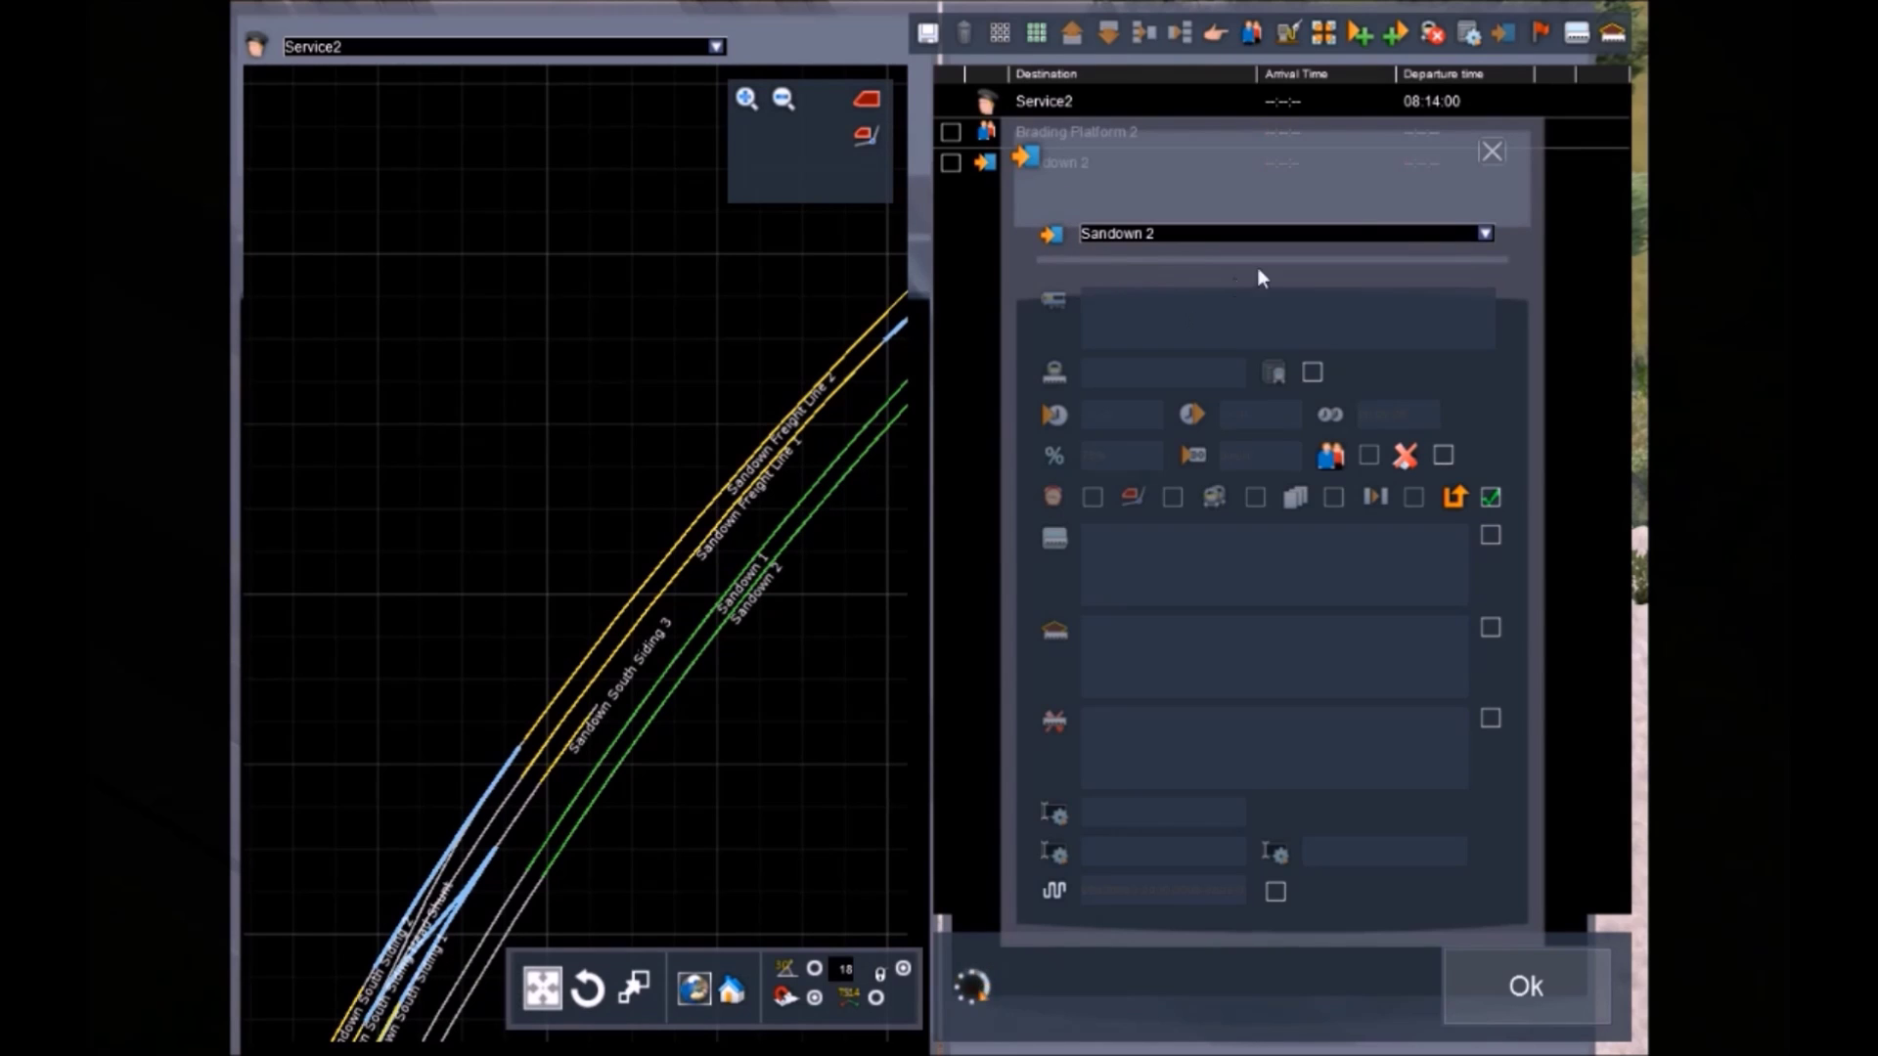
left_click(1489, 153)
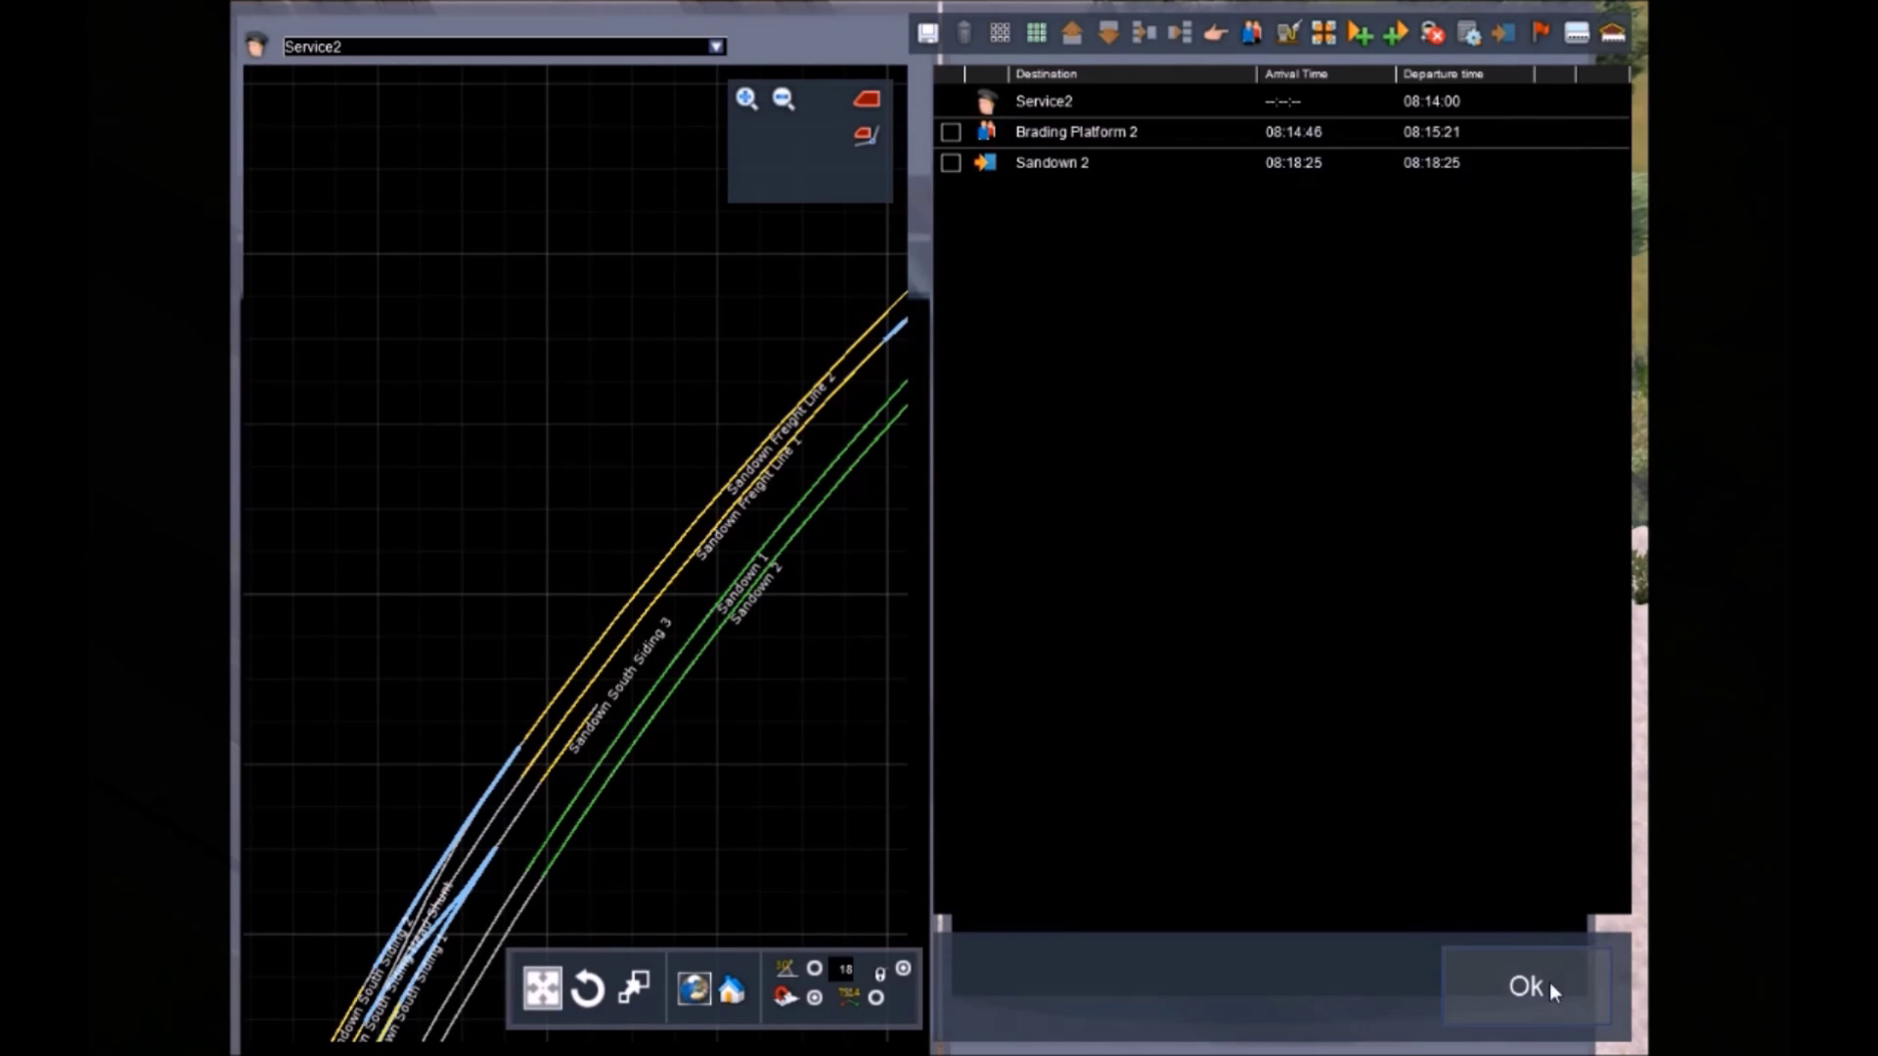
left_click(1550, 983)
Reopen the timetable, switch it to Service3 and locate its train at the freight sheds on the map
right_click_drag(940, 587, 292, 185)
left_click(131, 147)
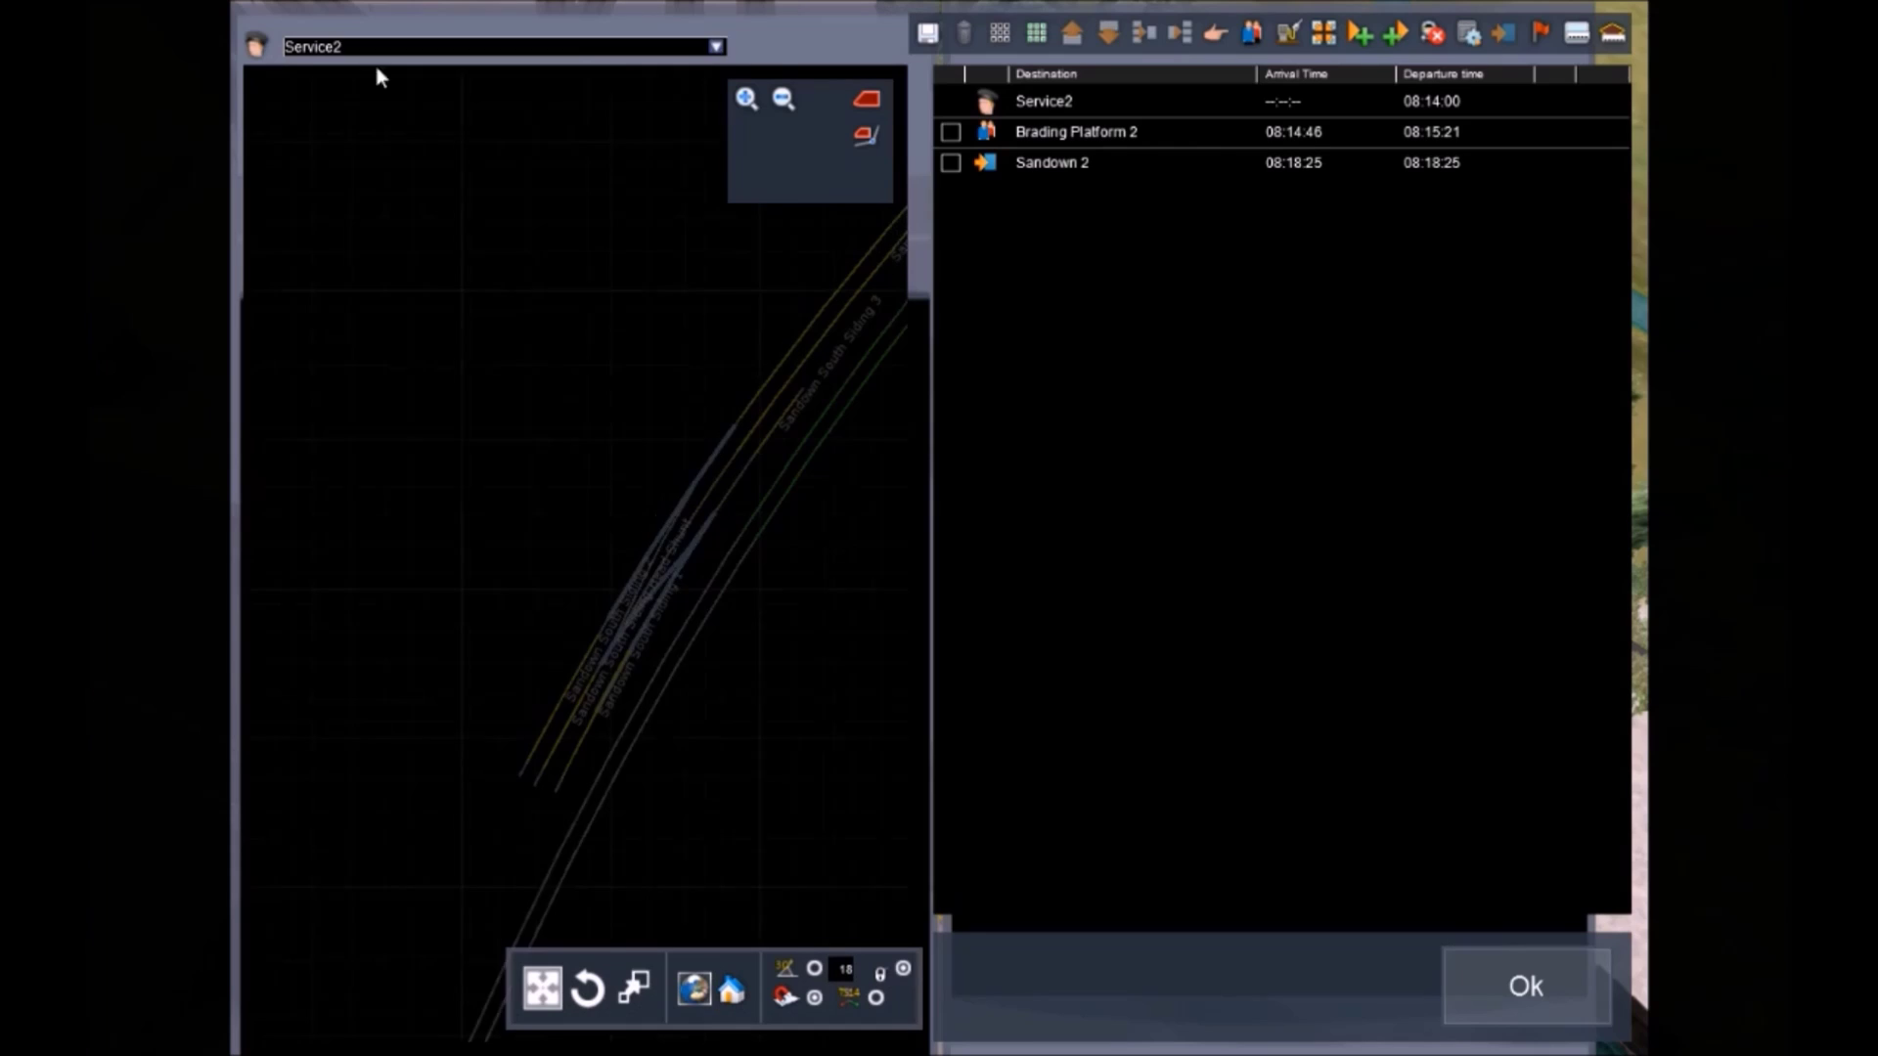
left_click(718, 45)
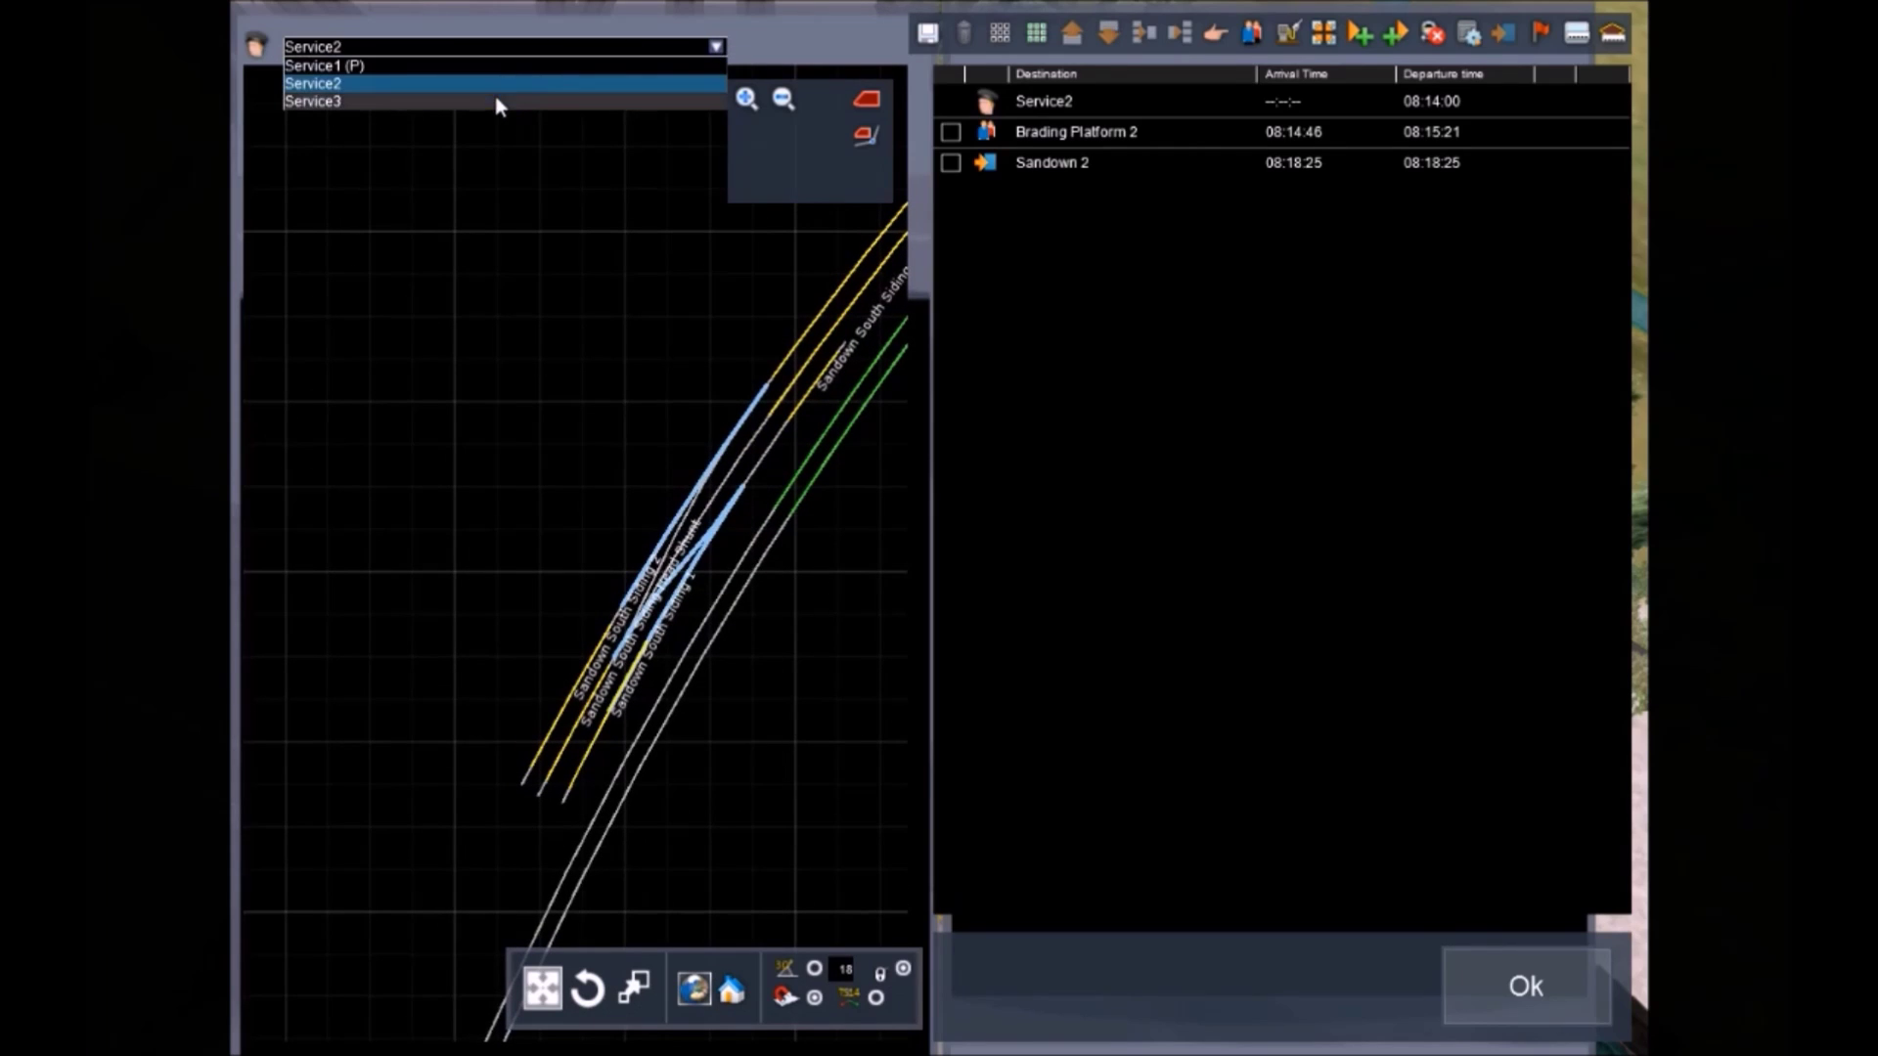
left_click(674, 101)
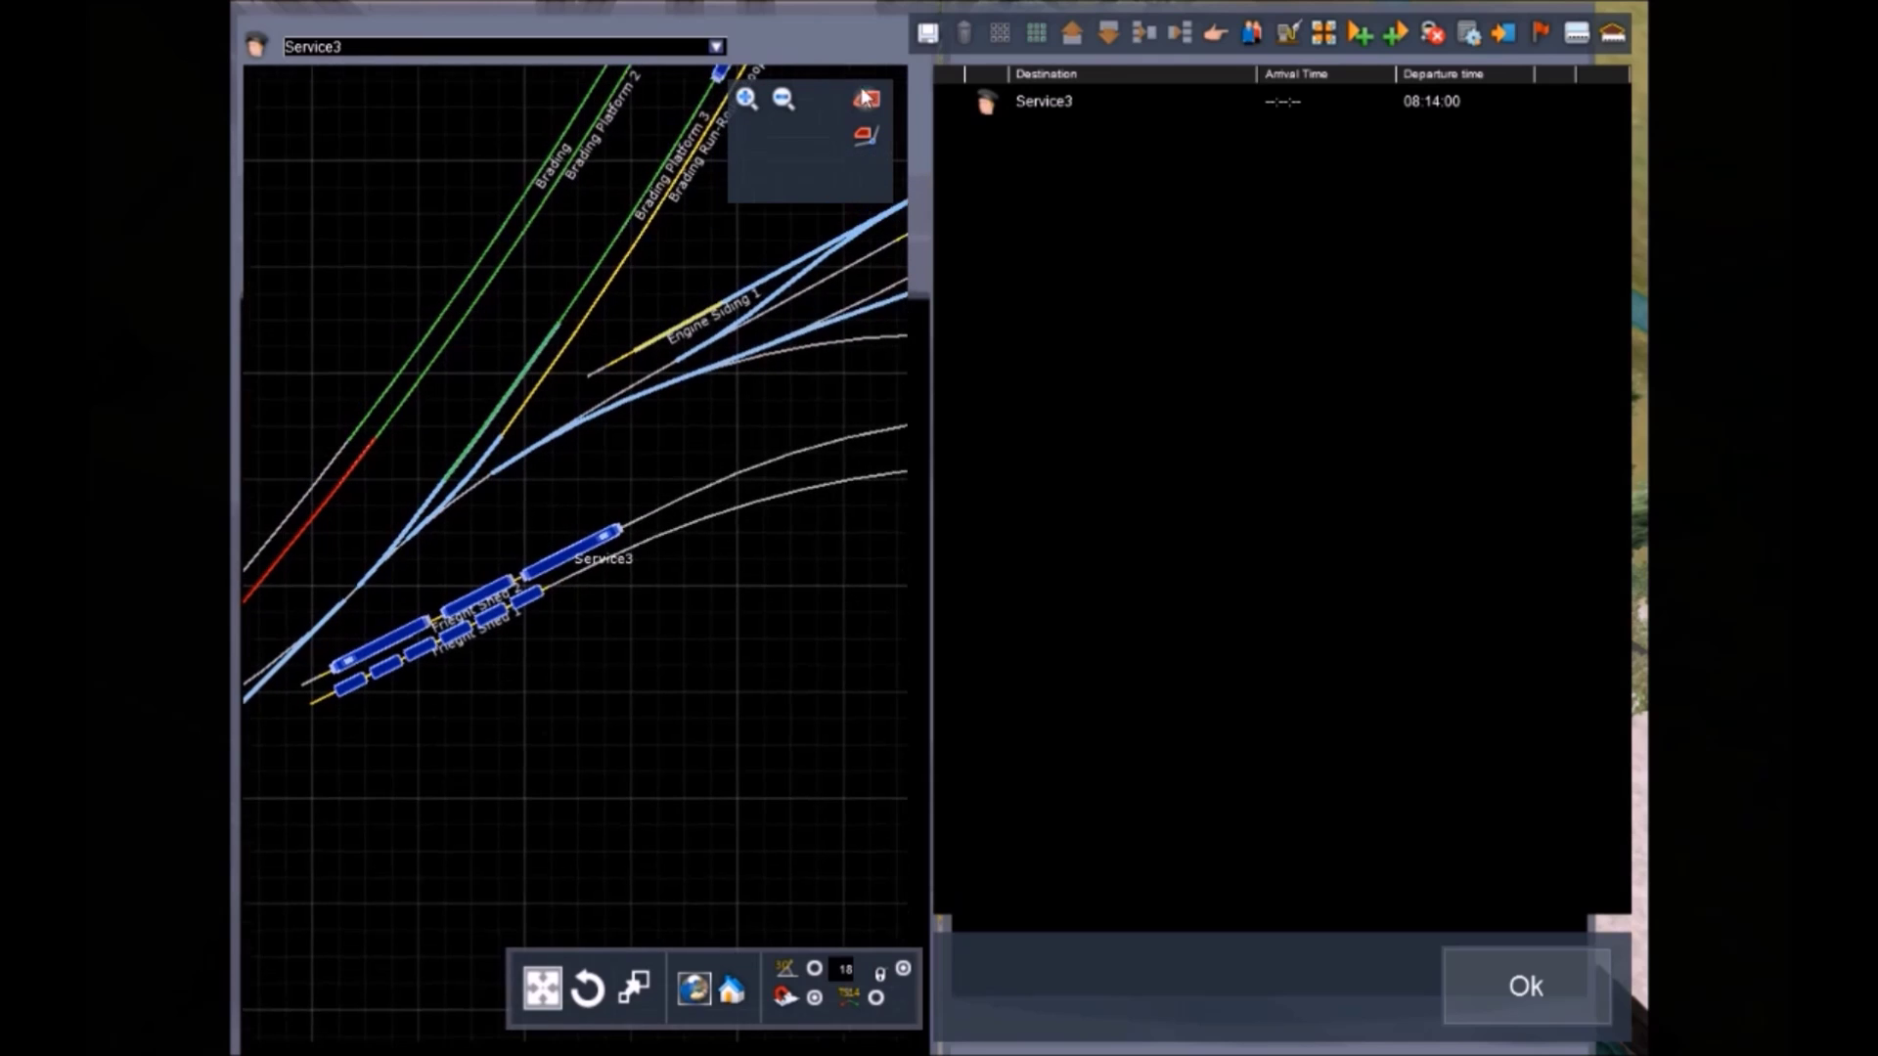
scroll(589, 445, "down", 2)
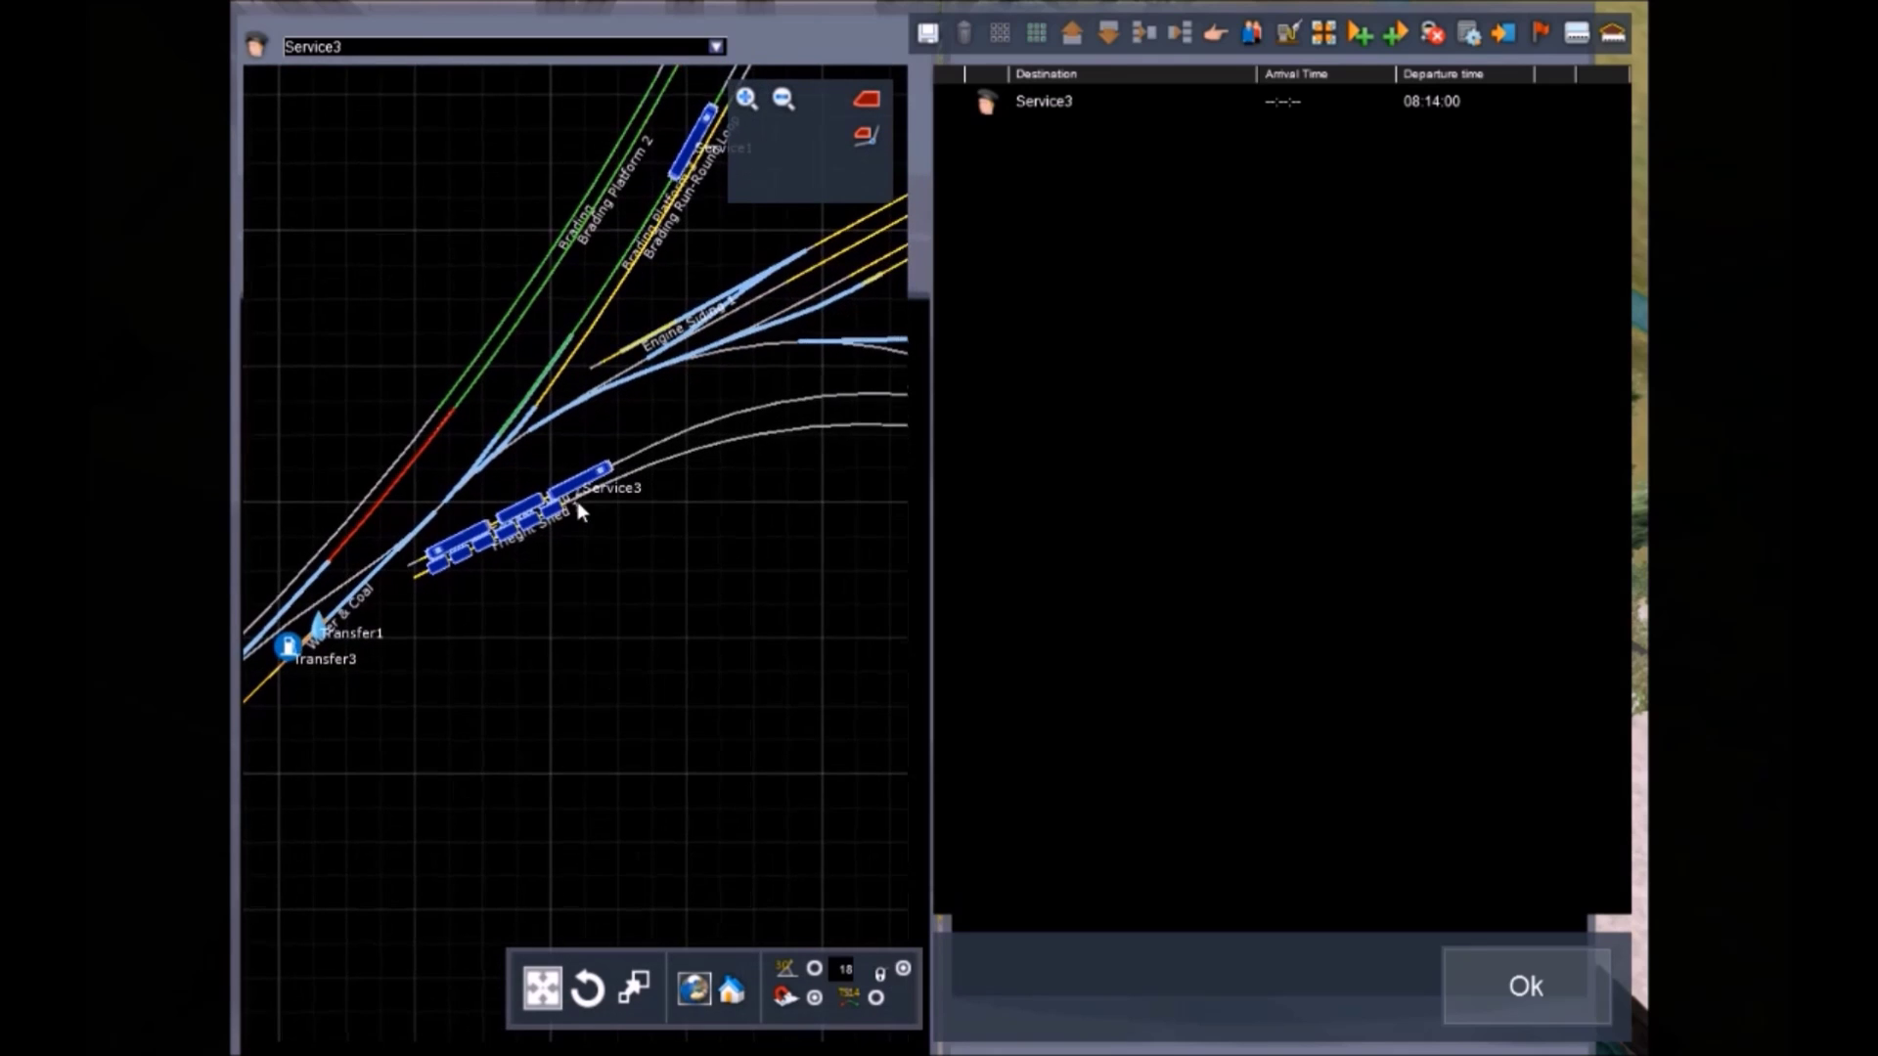
scroll(577, 502, "up", 1)
scroll(576, 497, "up", 1)
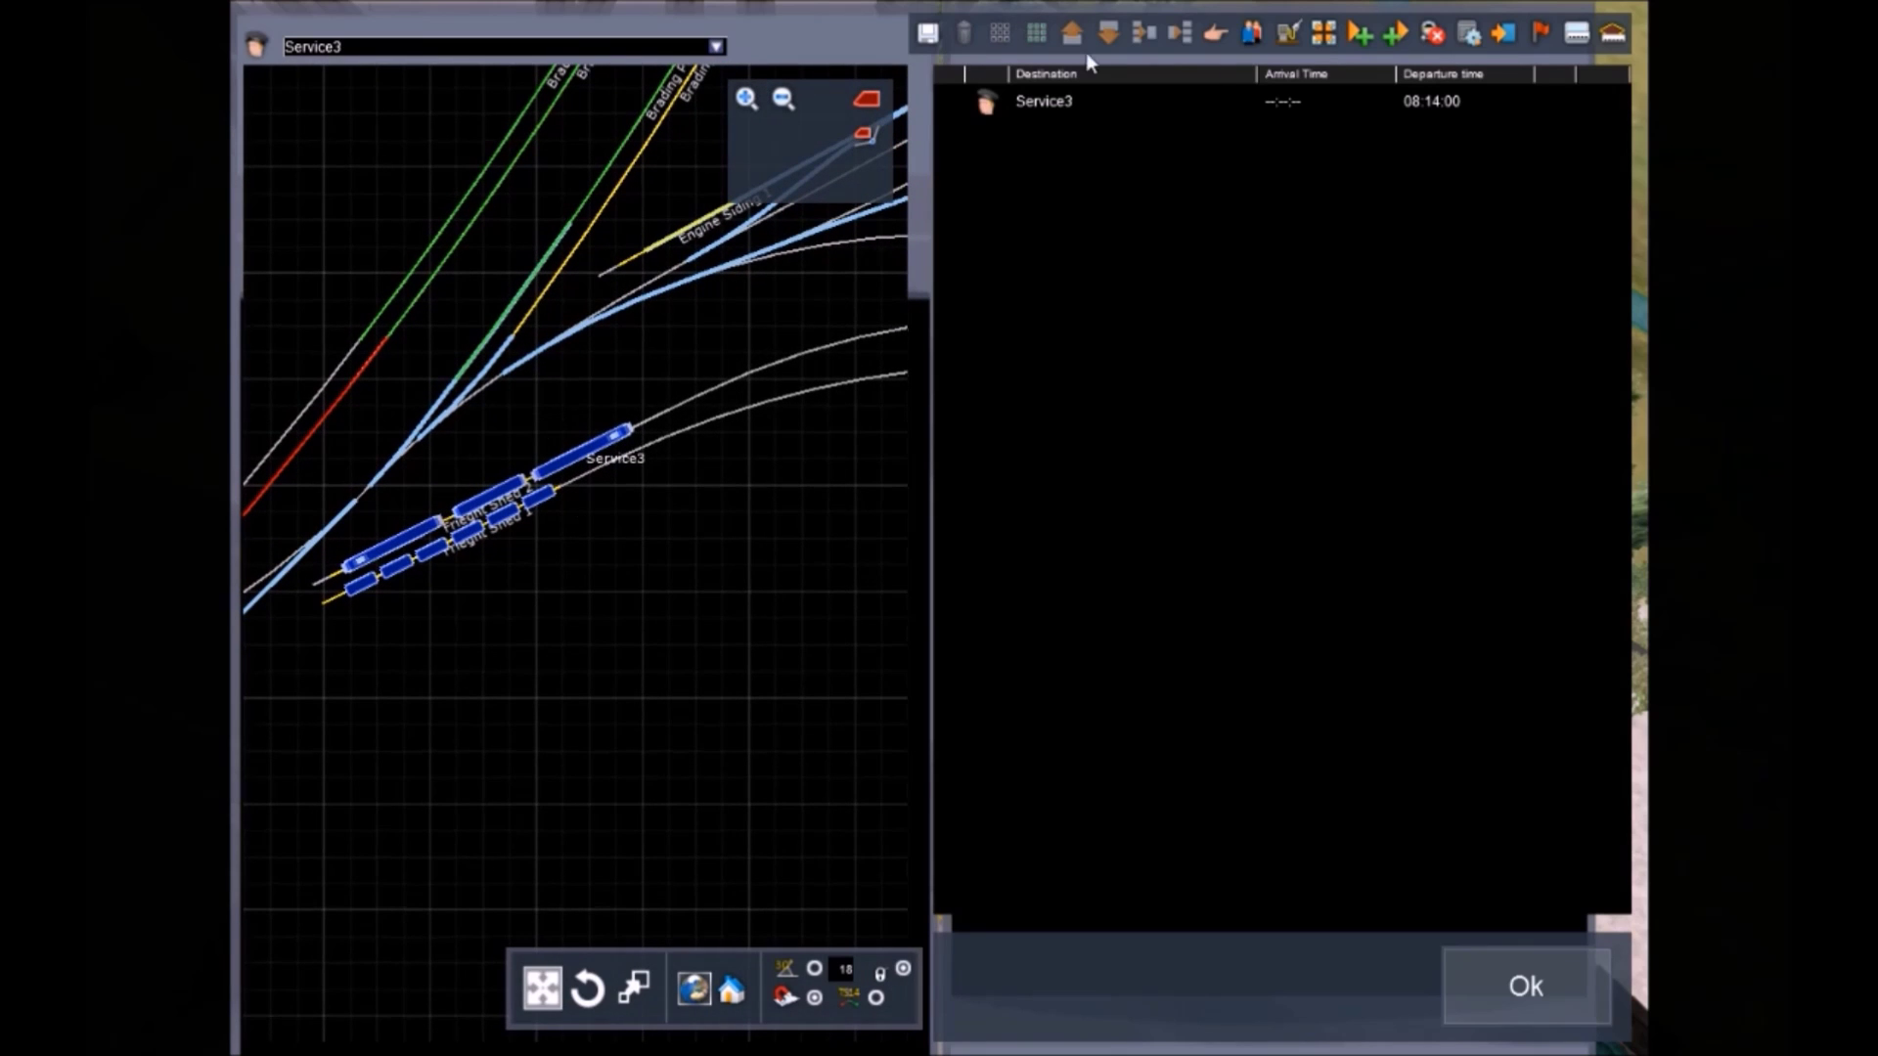
Add a stop instruction to Service3 with Yard Run Round Loop as its destination
left_click(1215, 32)
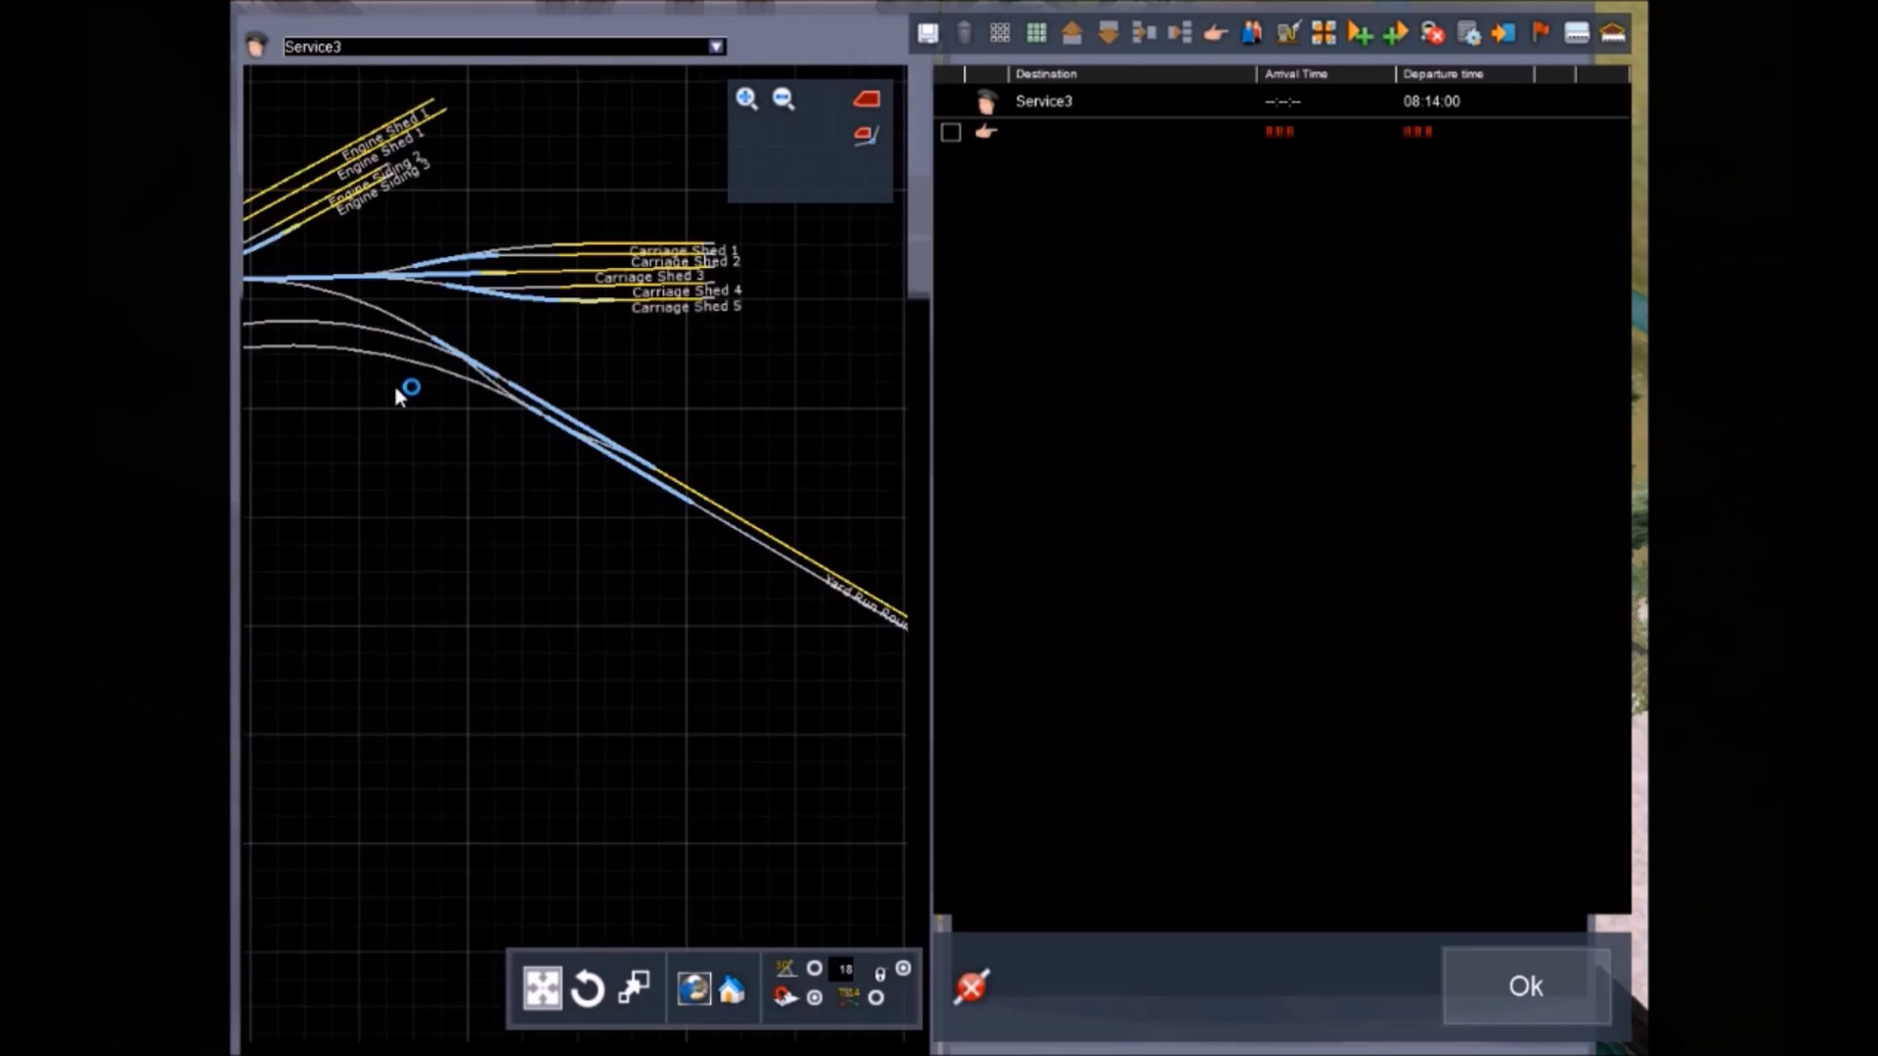
scroll(717, 567, "up", 2)
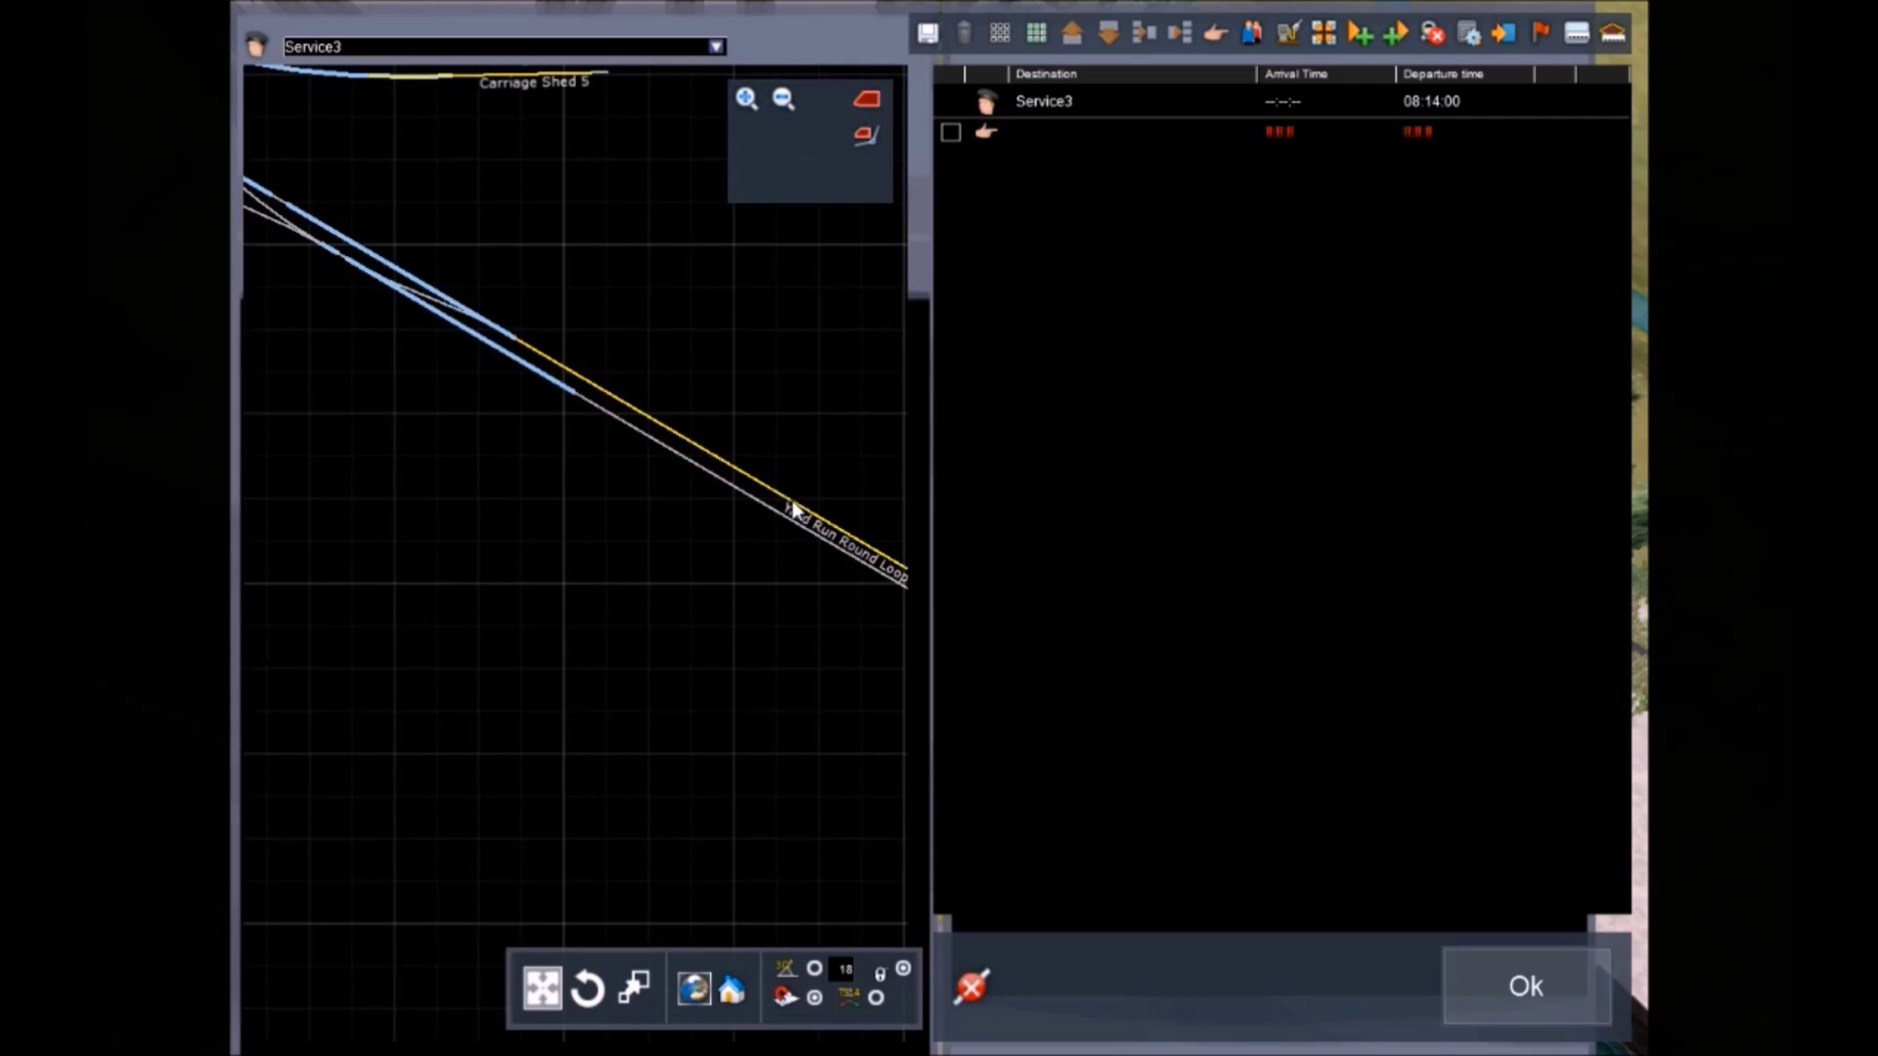
double_click(986, 133)
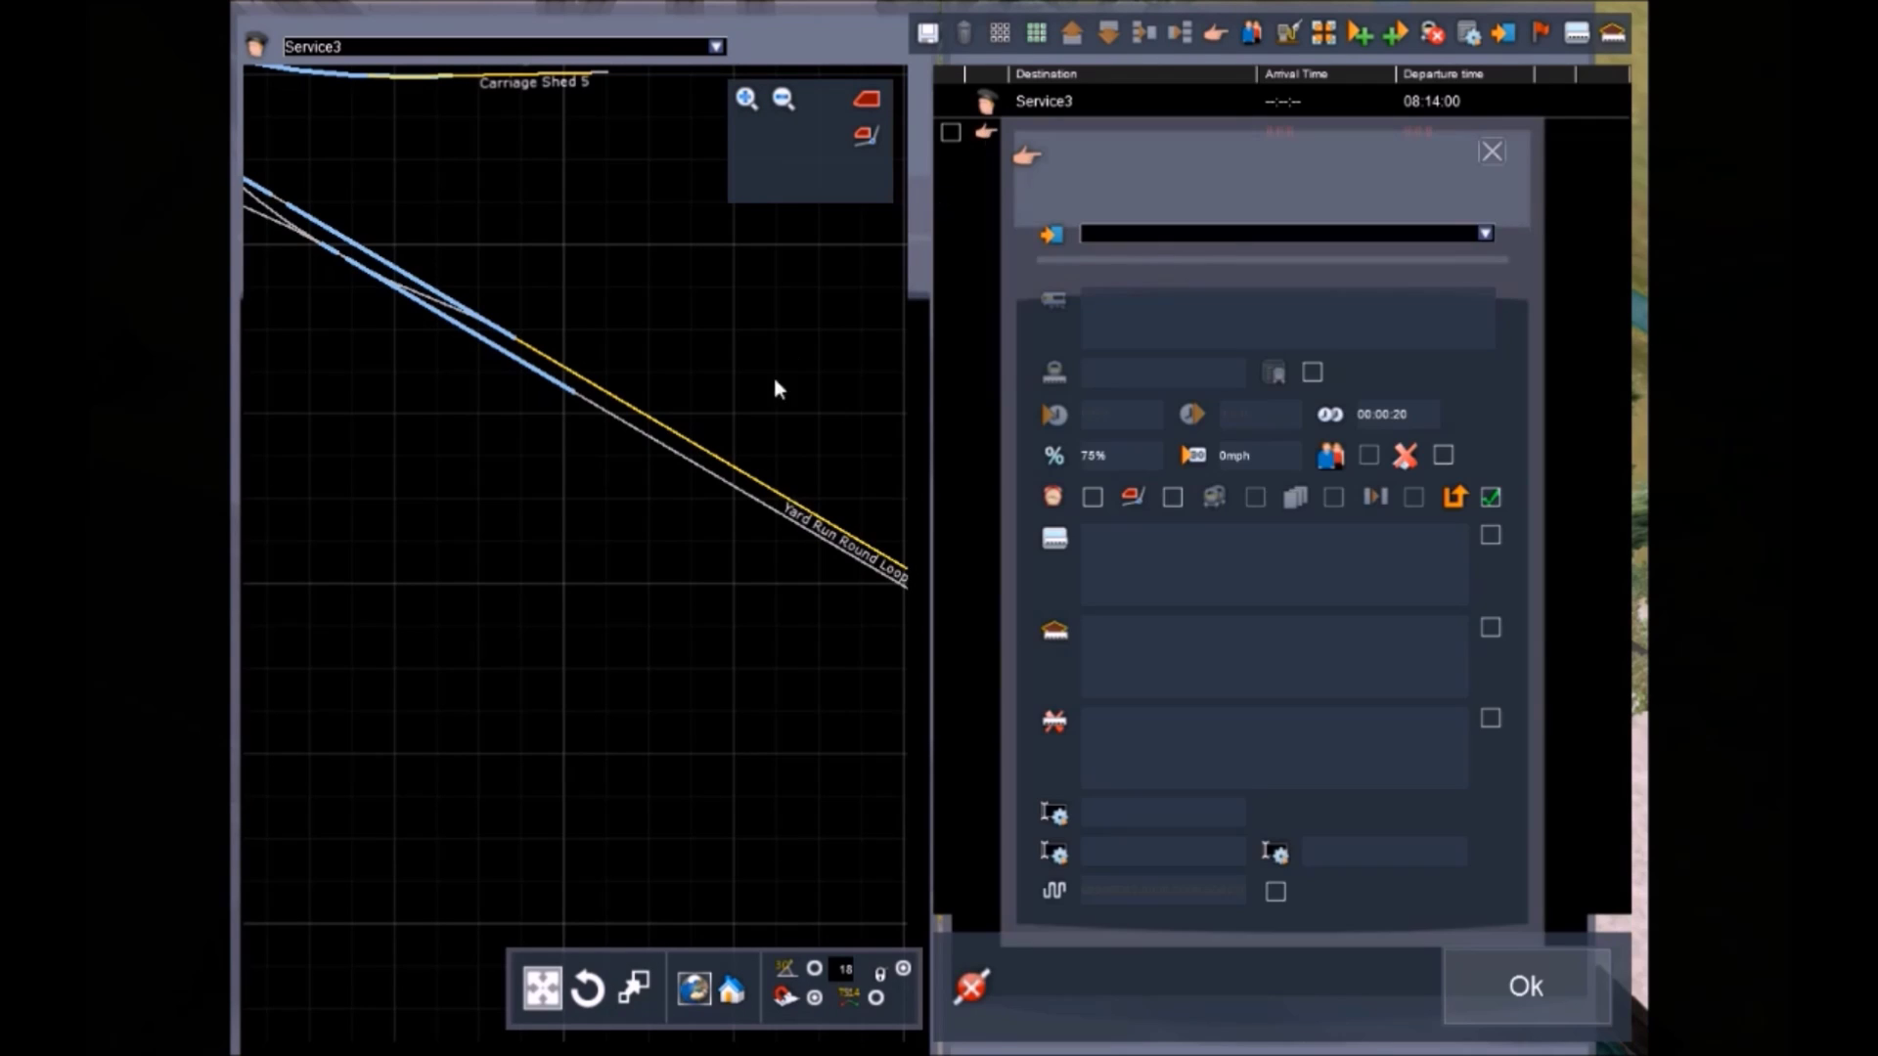
left_click(782, 497)
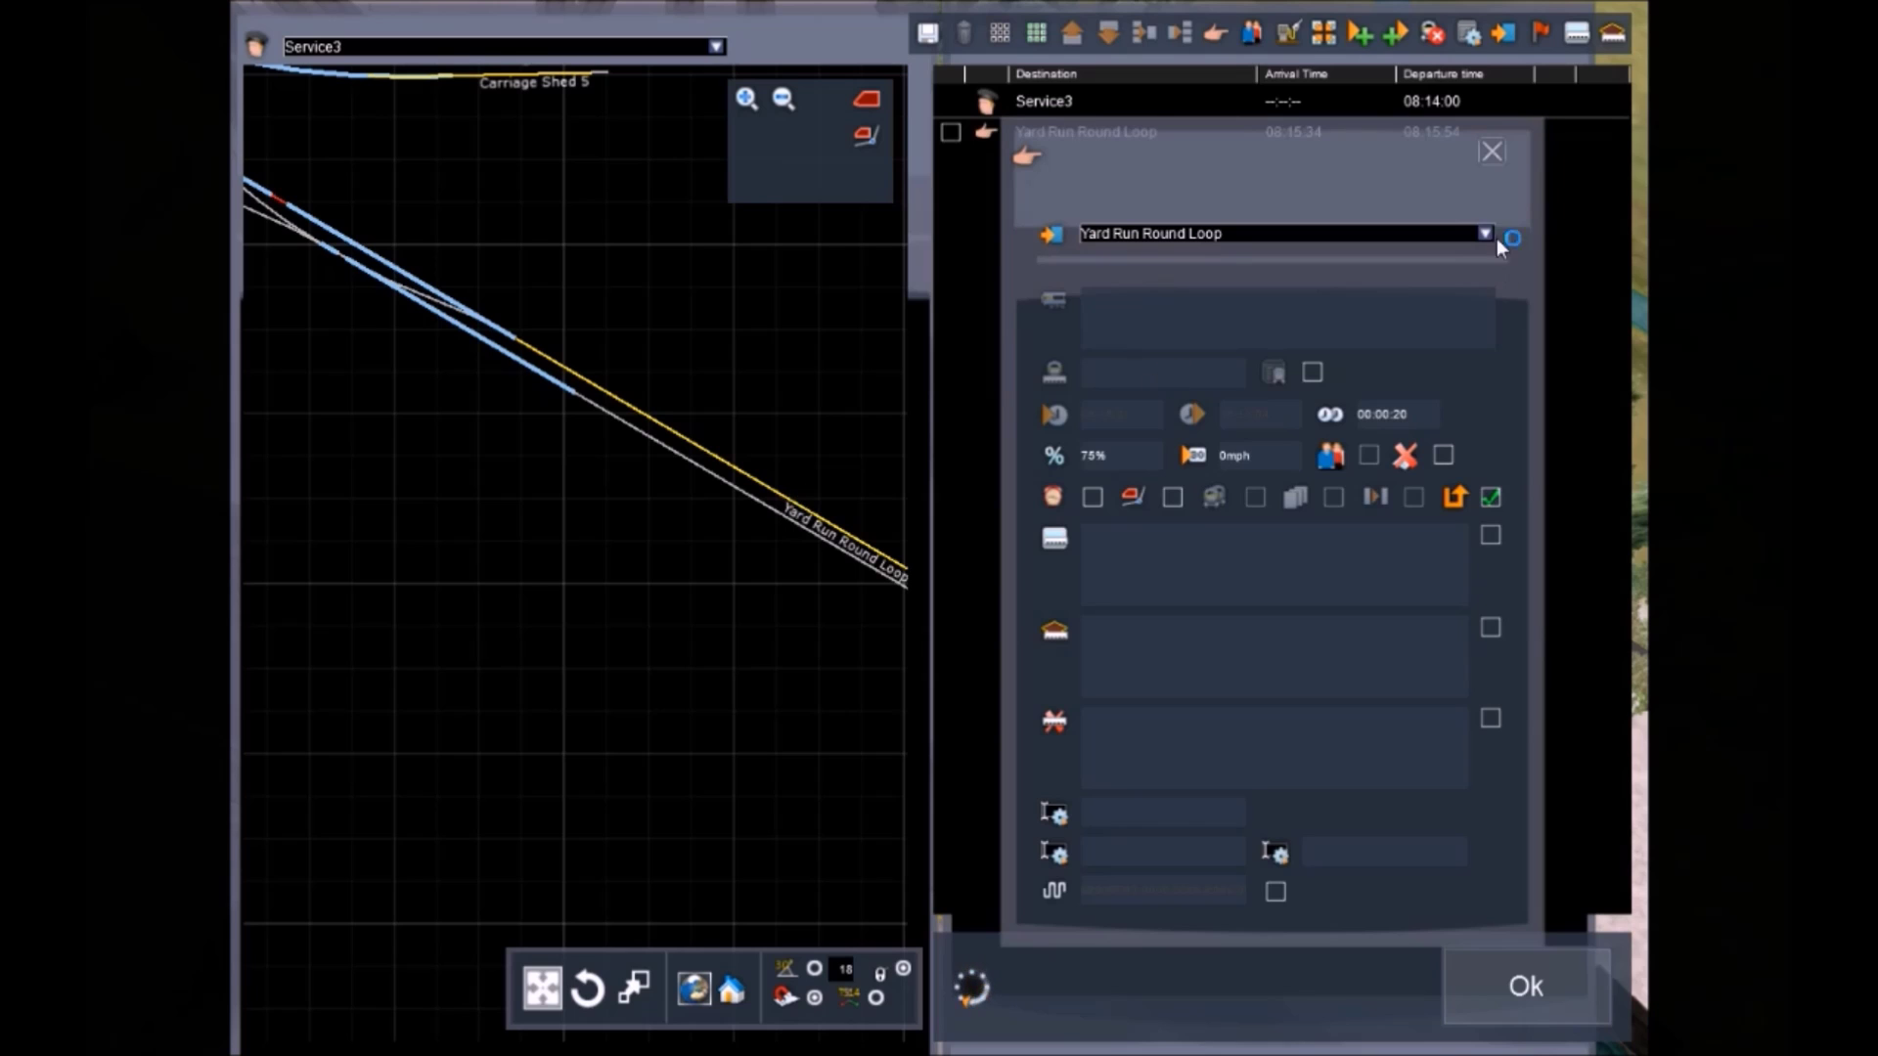
left_click(1491, 151)
scroll(415, 369, "down", 2)
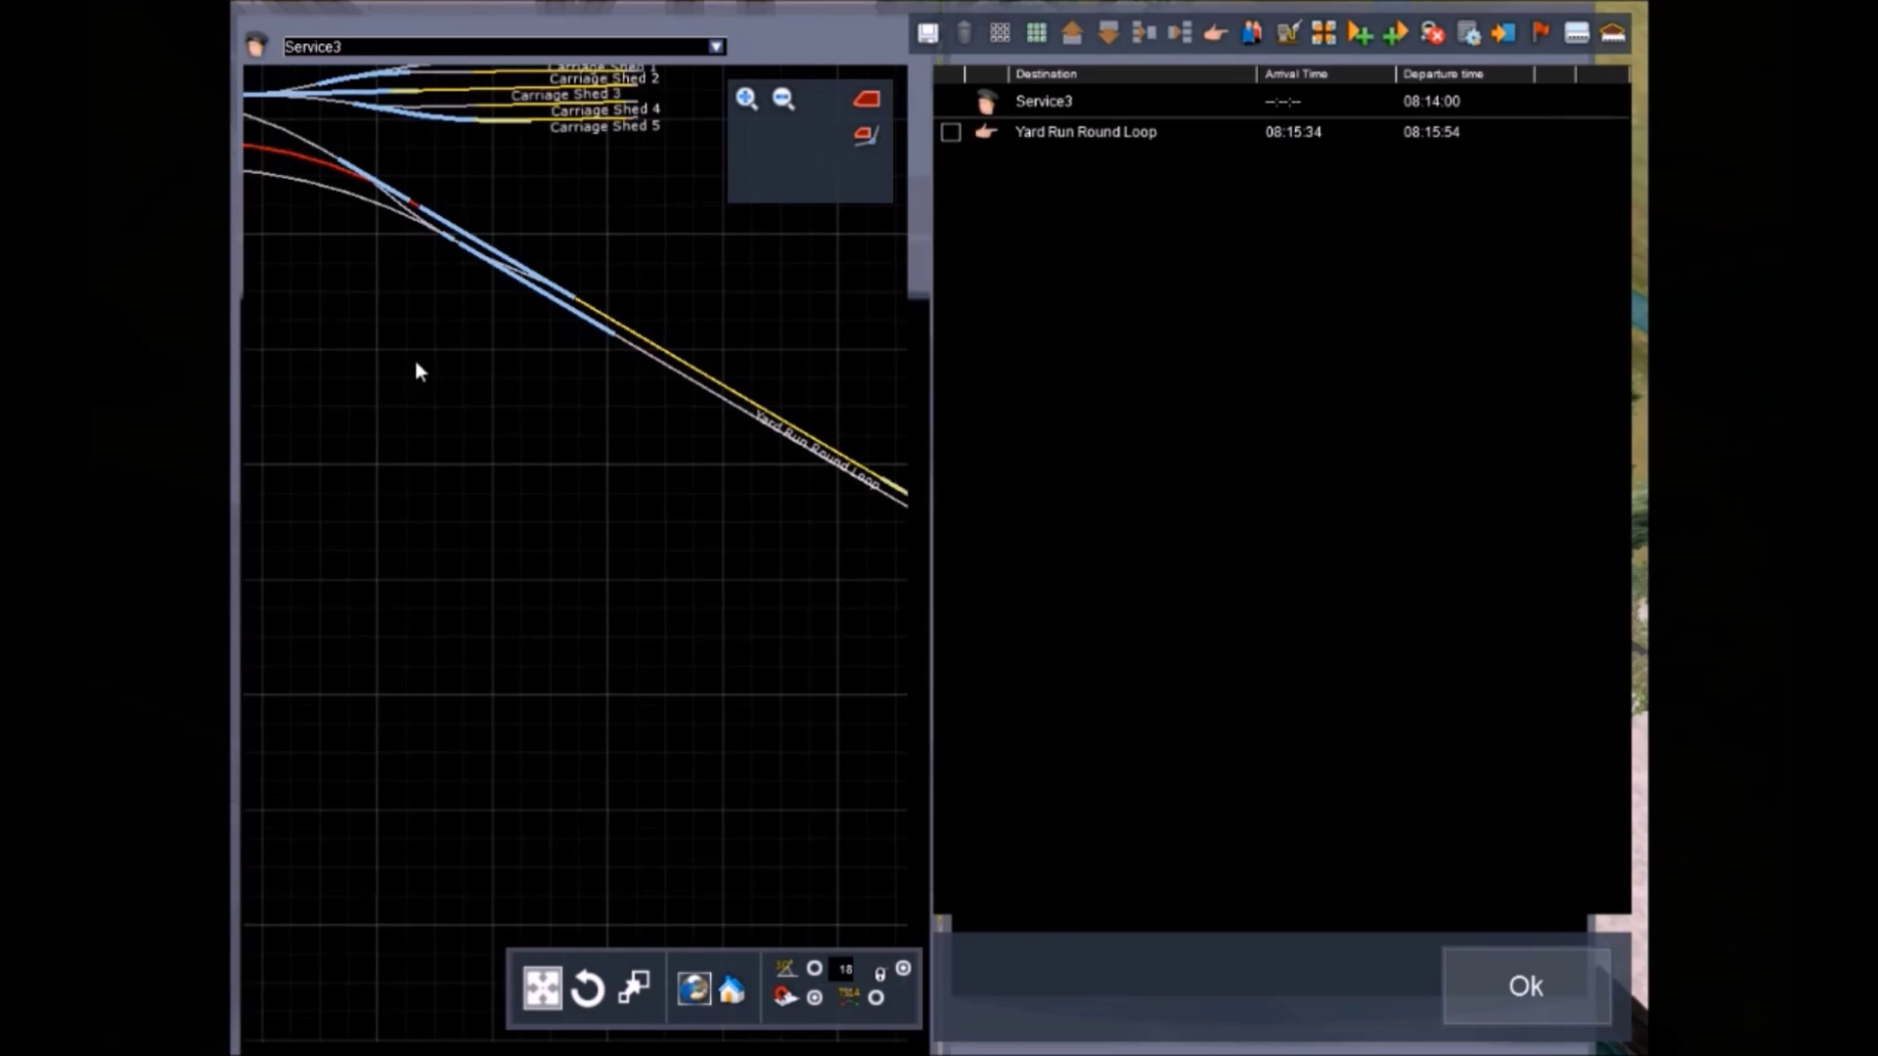
left_click_drag(414, 369, 705, 577)
scroll(704, 567, "down", 3)
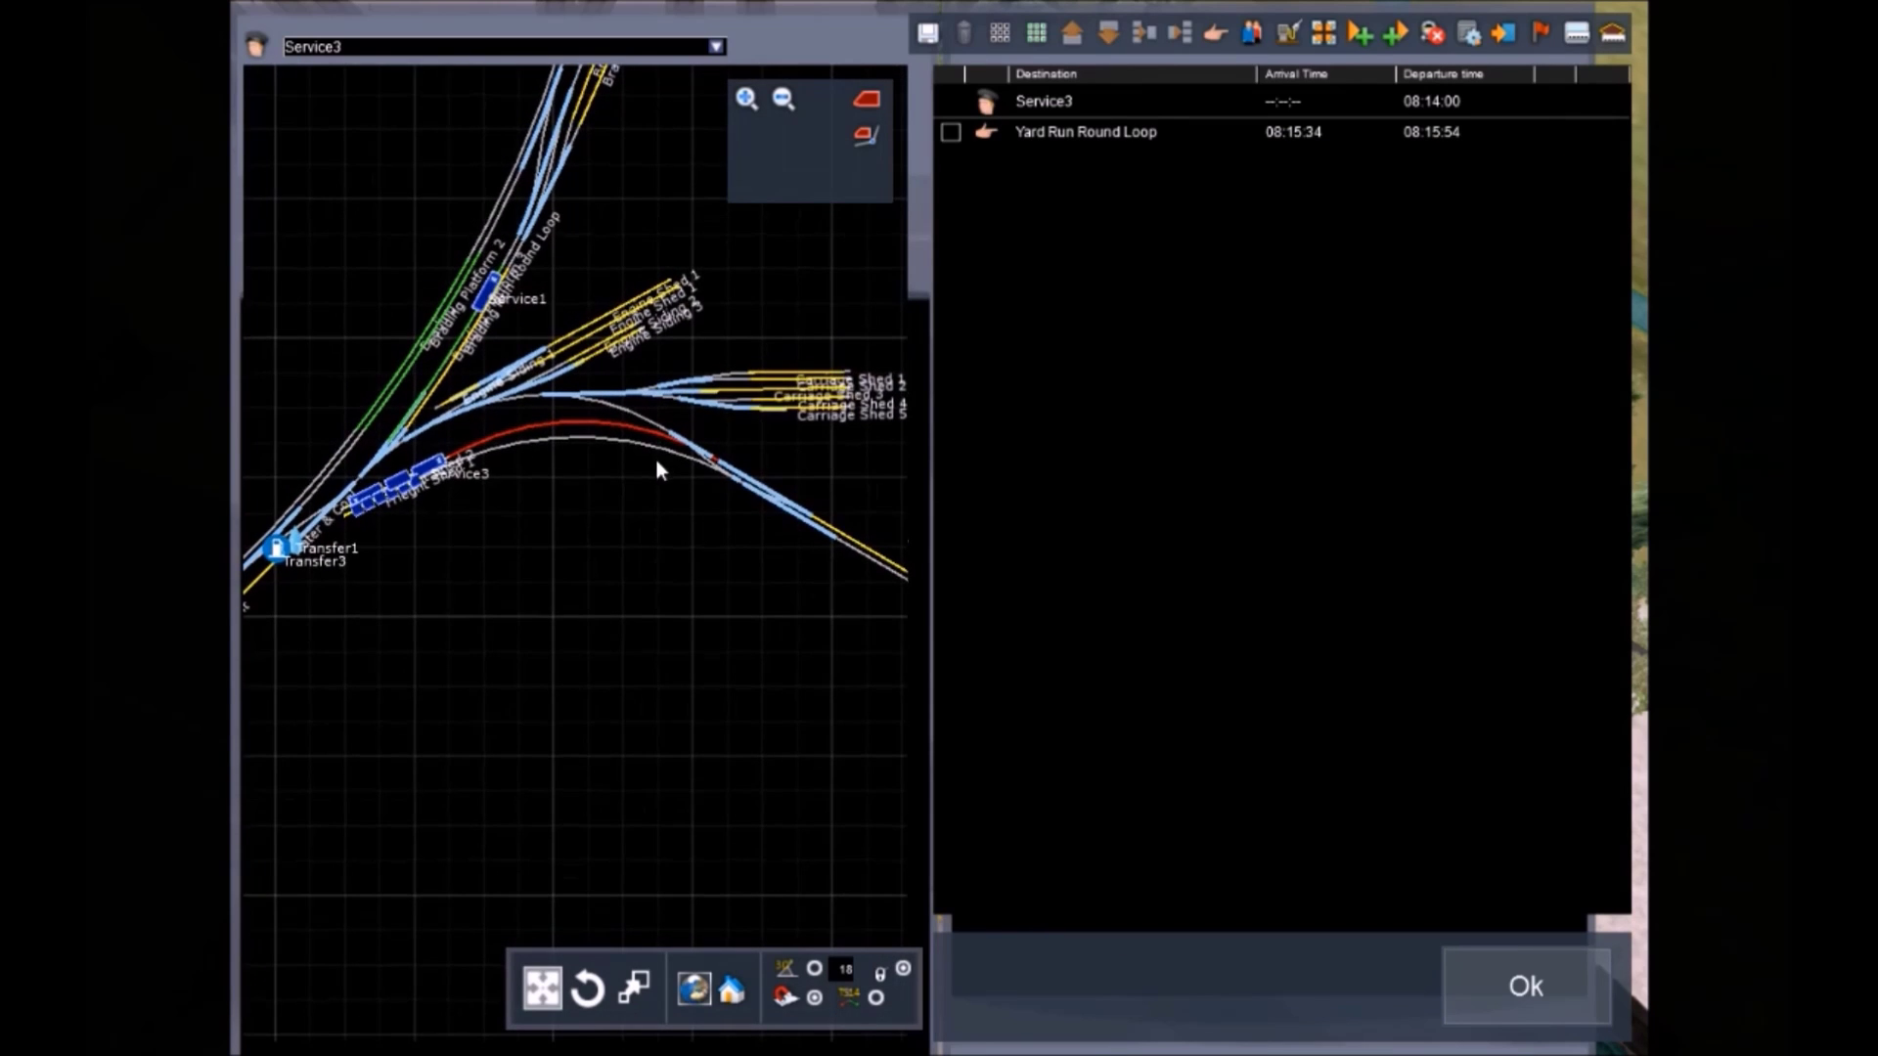
scroll(655, 457, "up", 3)
left_click_drag(403, 558, 646, 495)
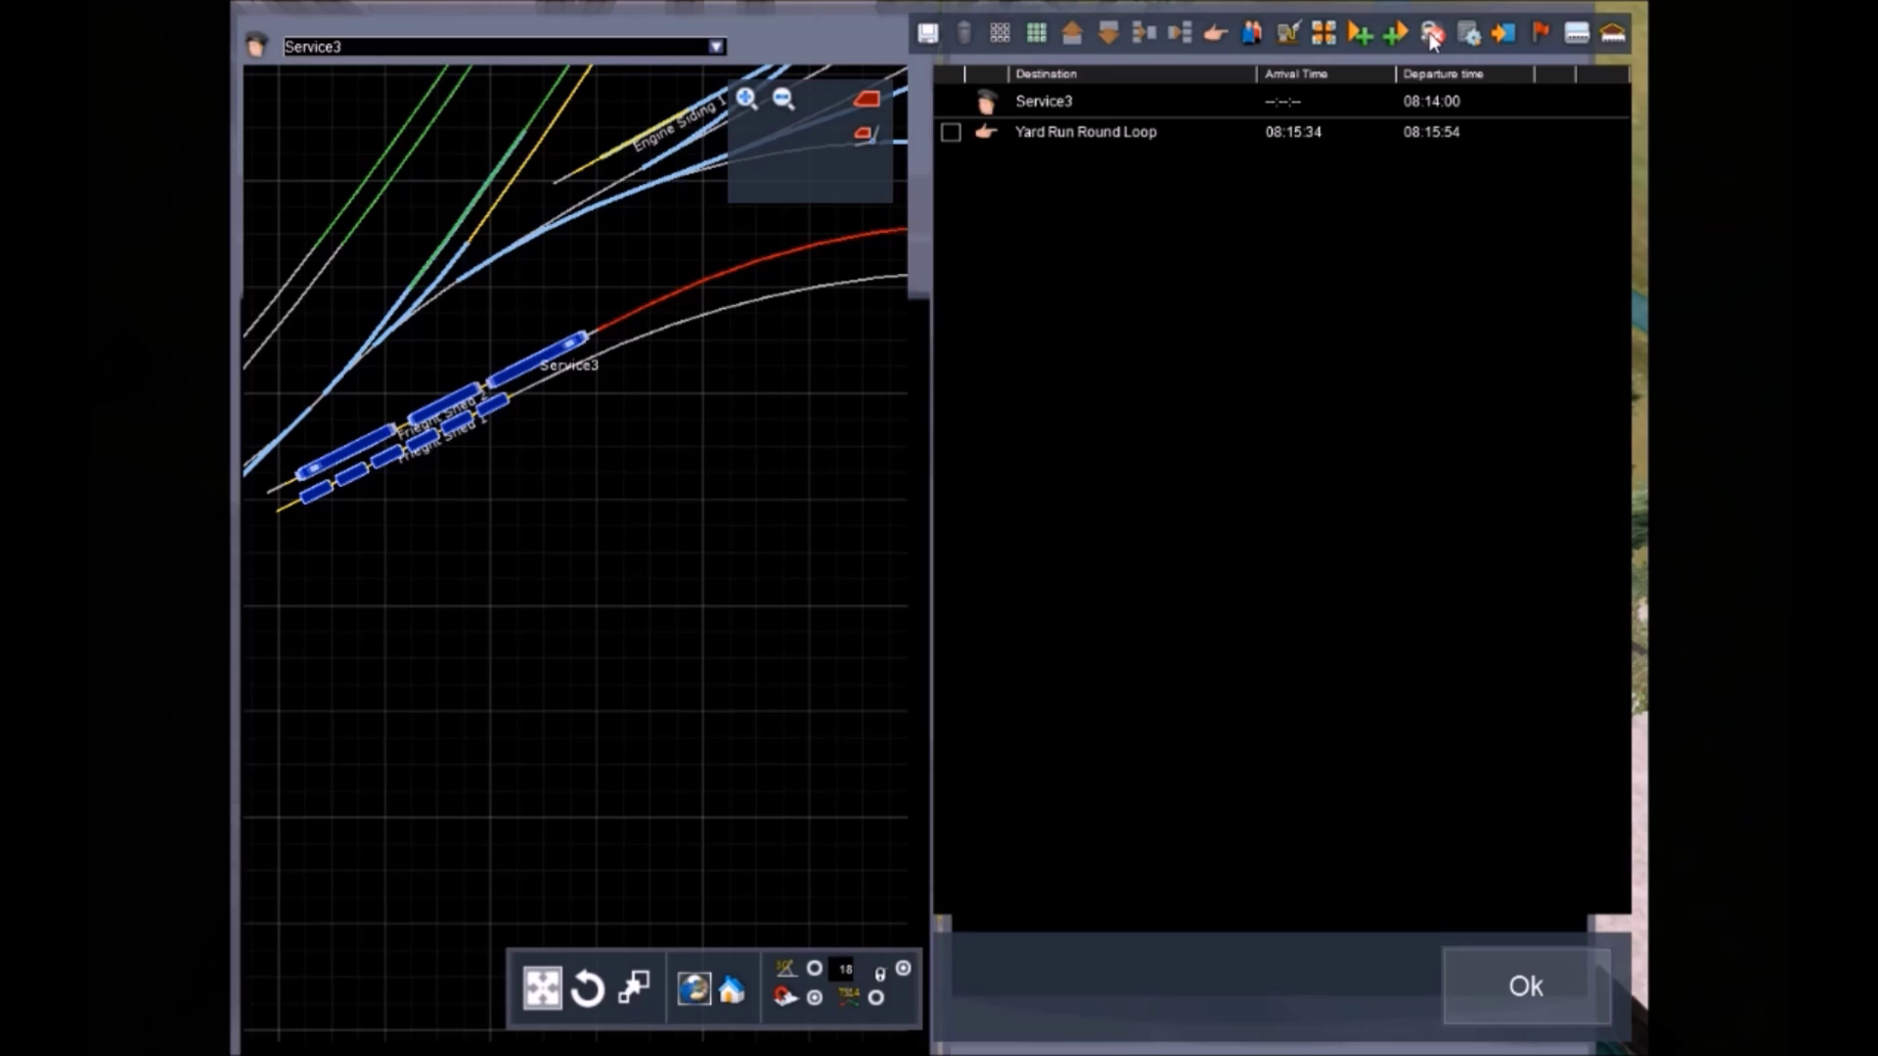
left_click(1287, 32)
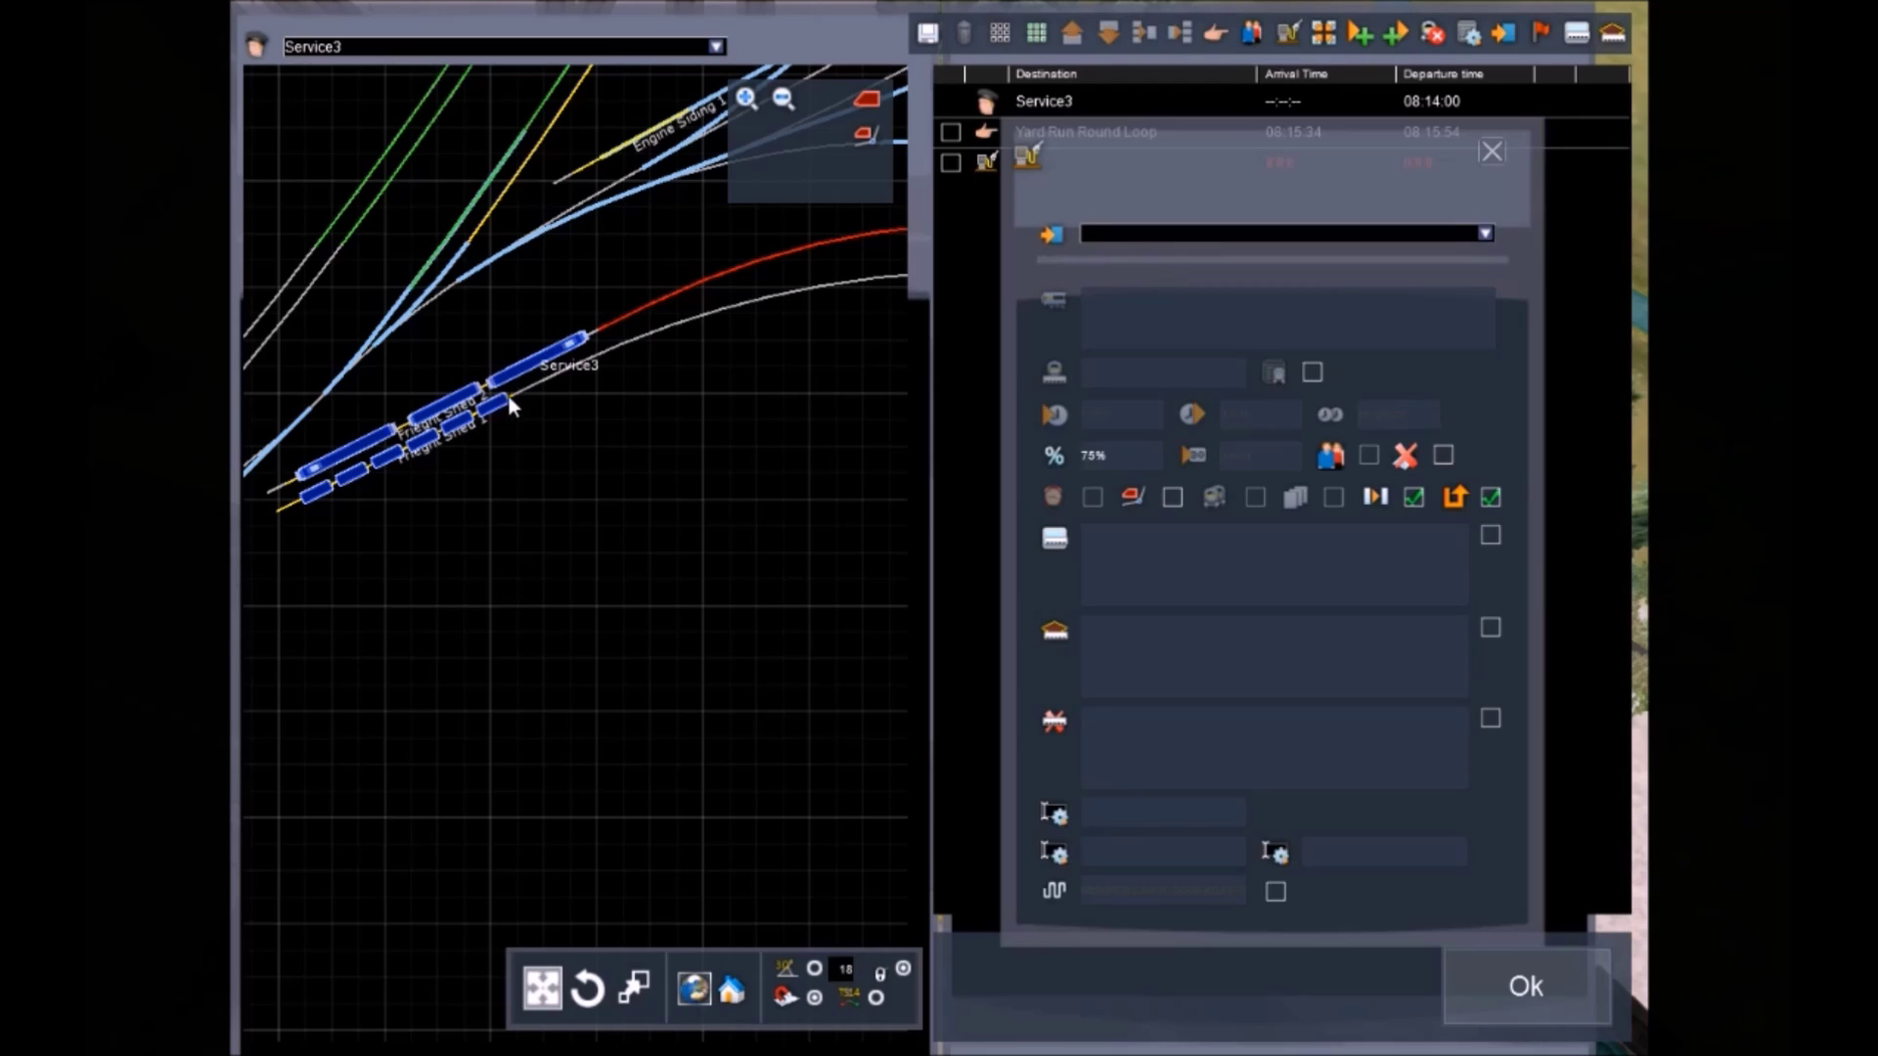
left_click(1493, 151)
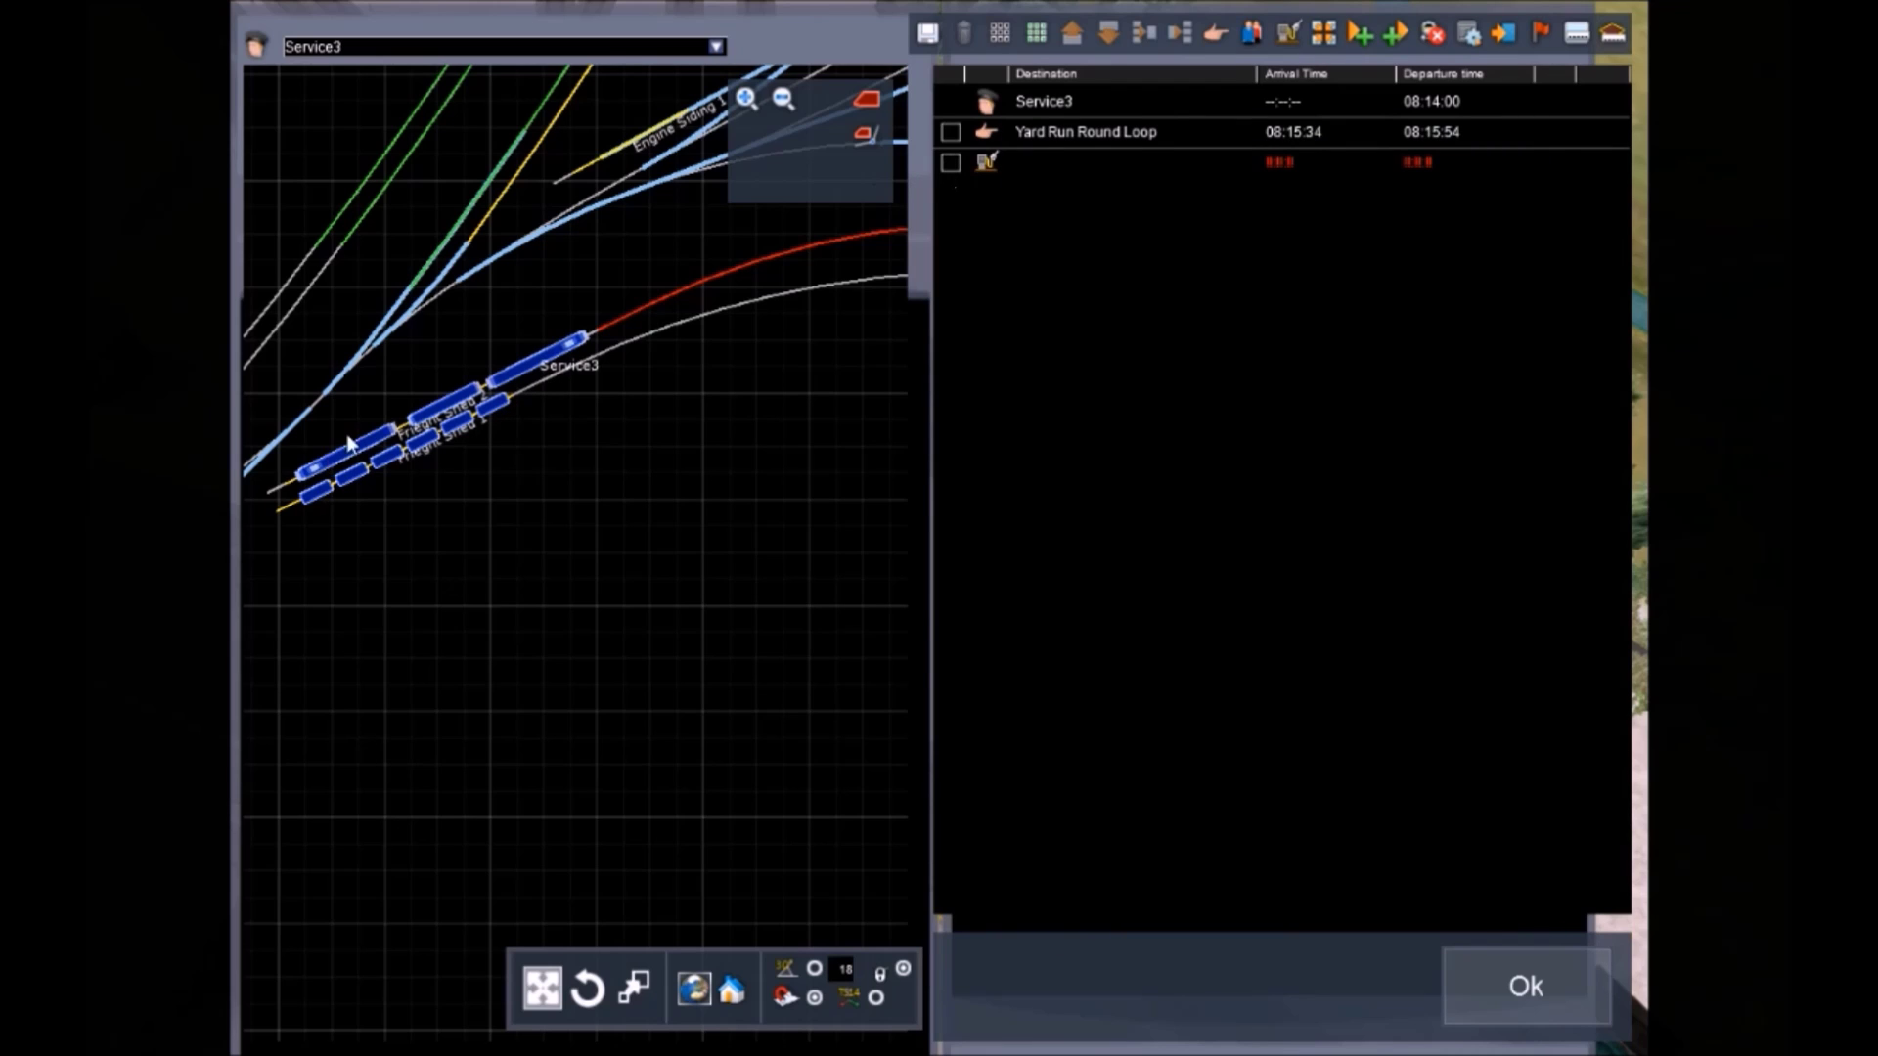
left_click_drag(376, 521, 511, 500)
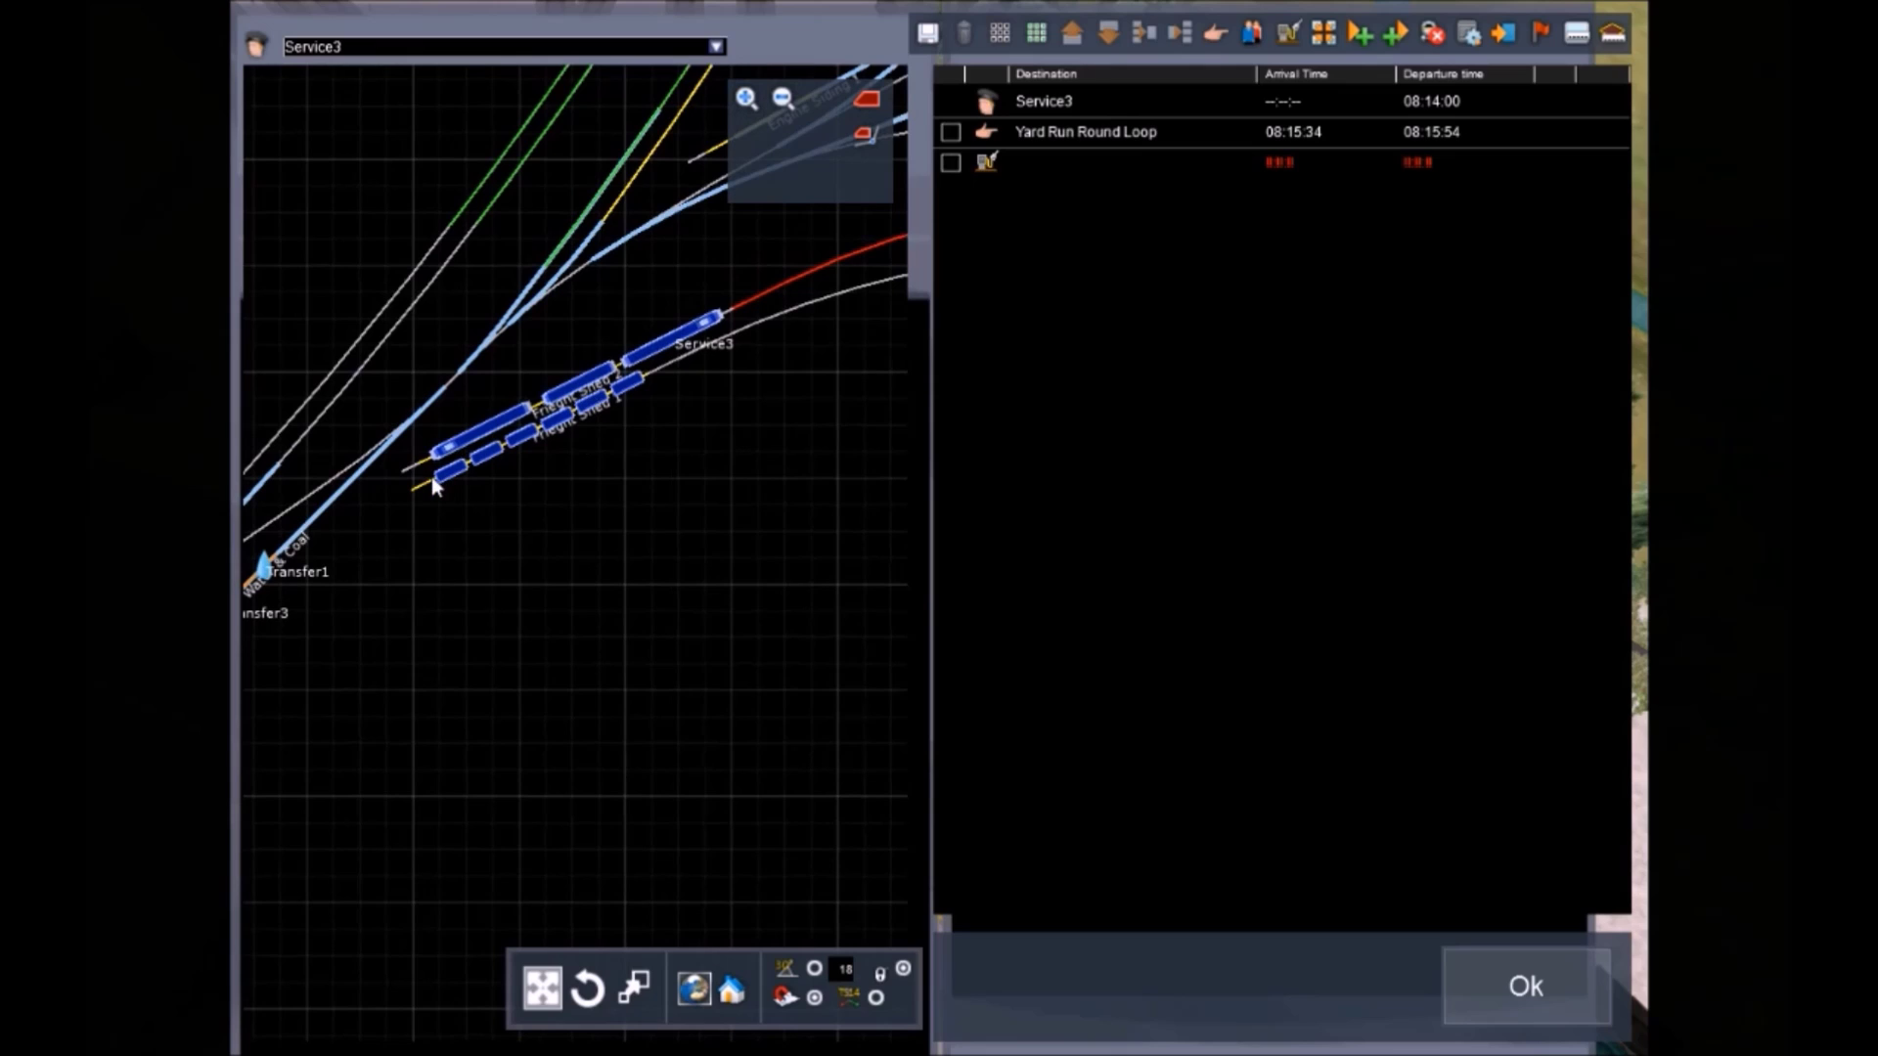
double_click(987, 164)
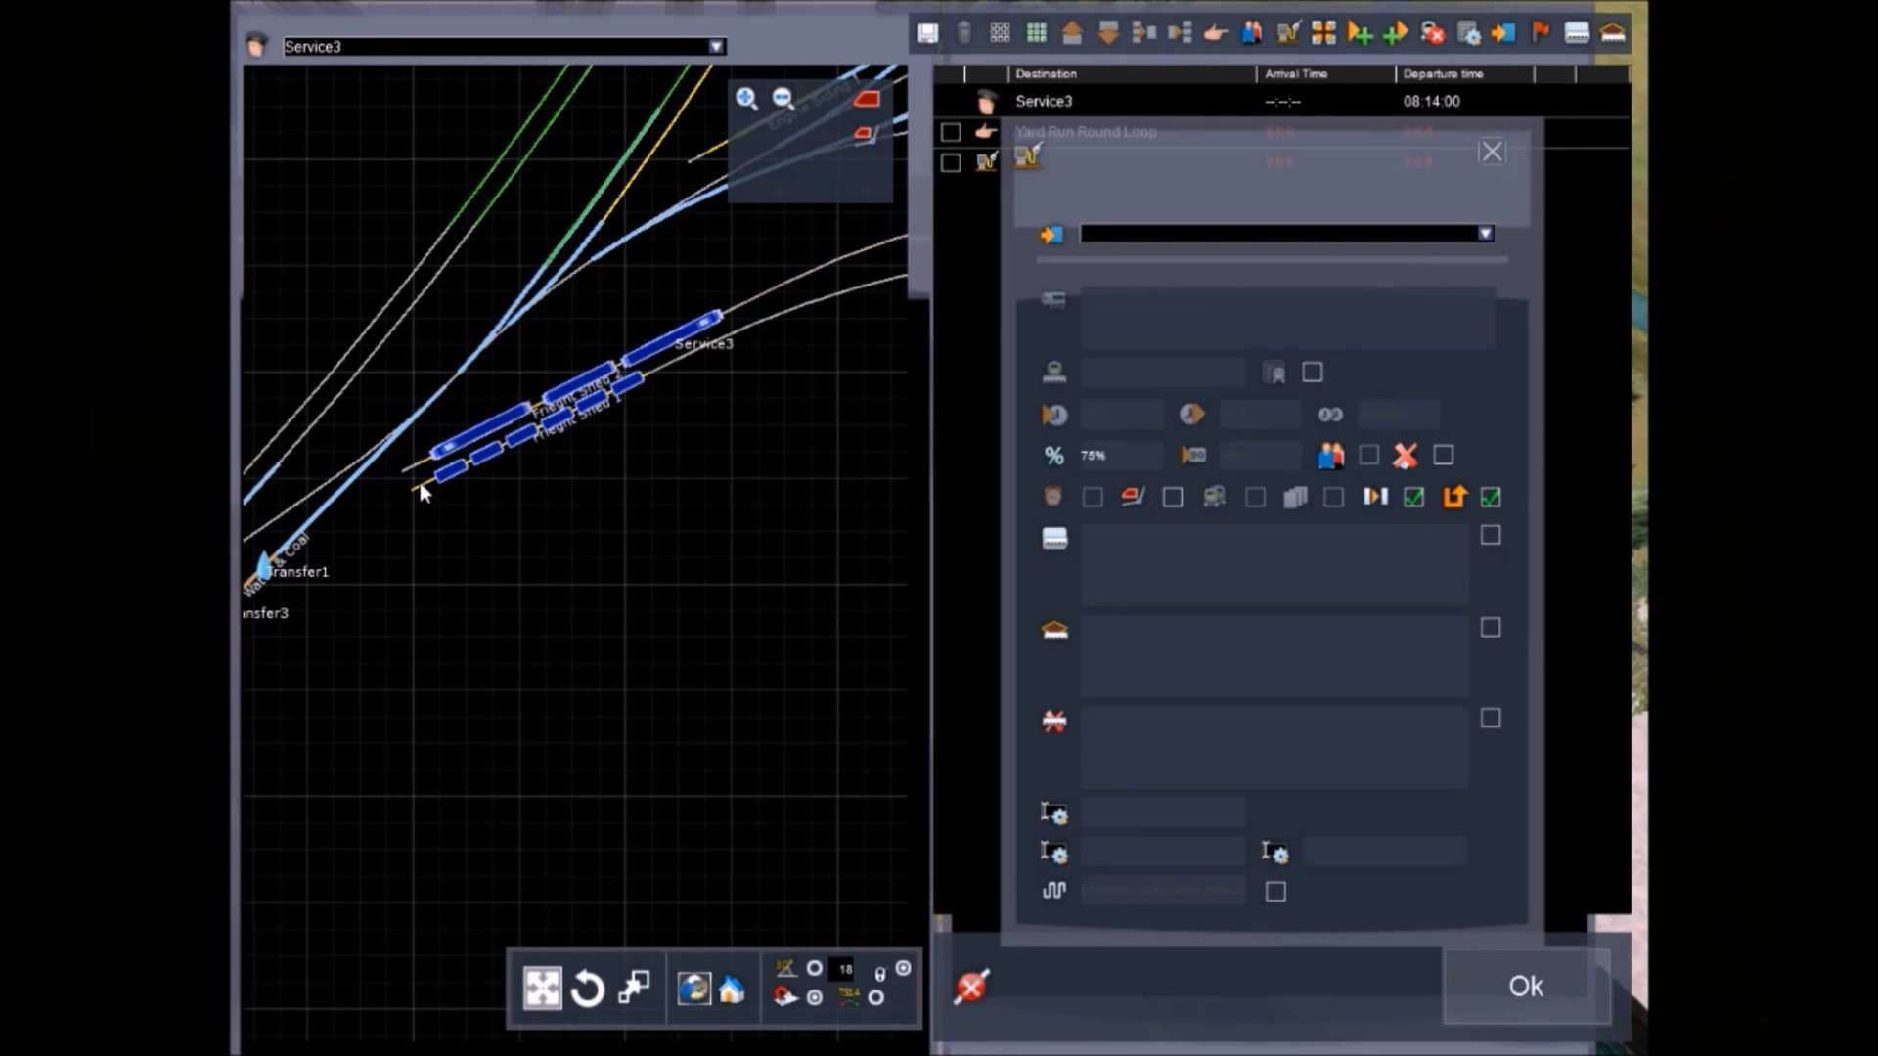
left_click(1492, 150)
left_click(967, 37)
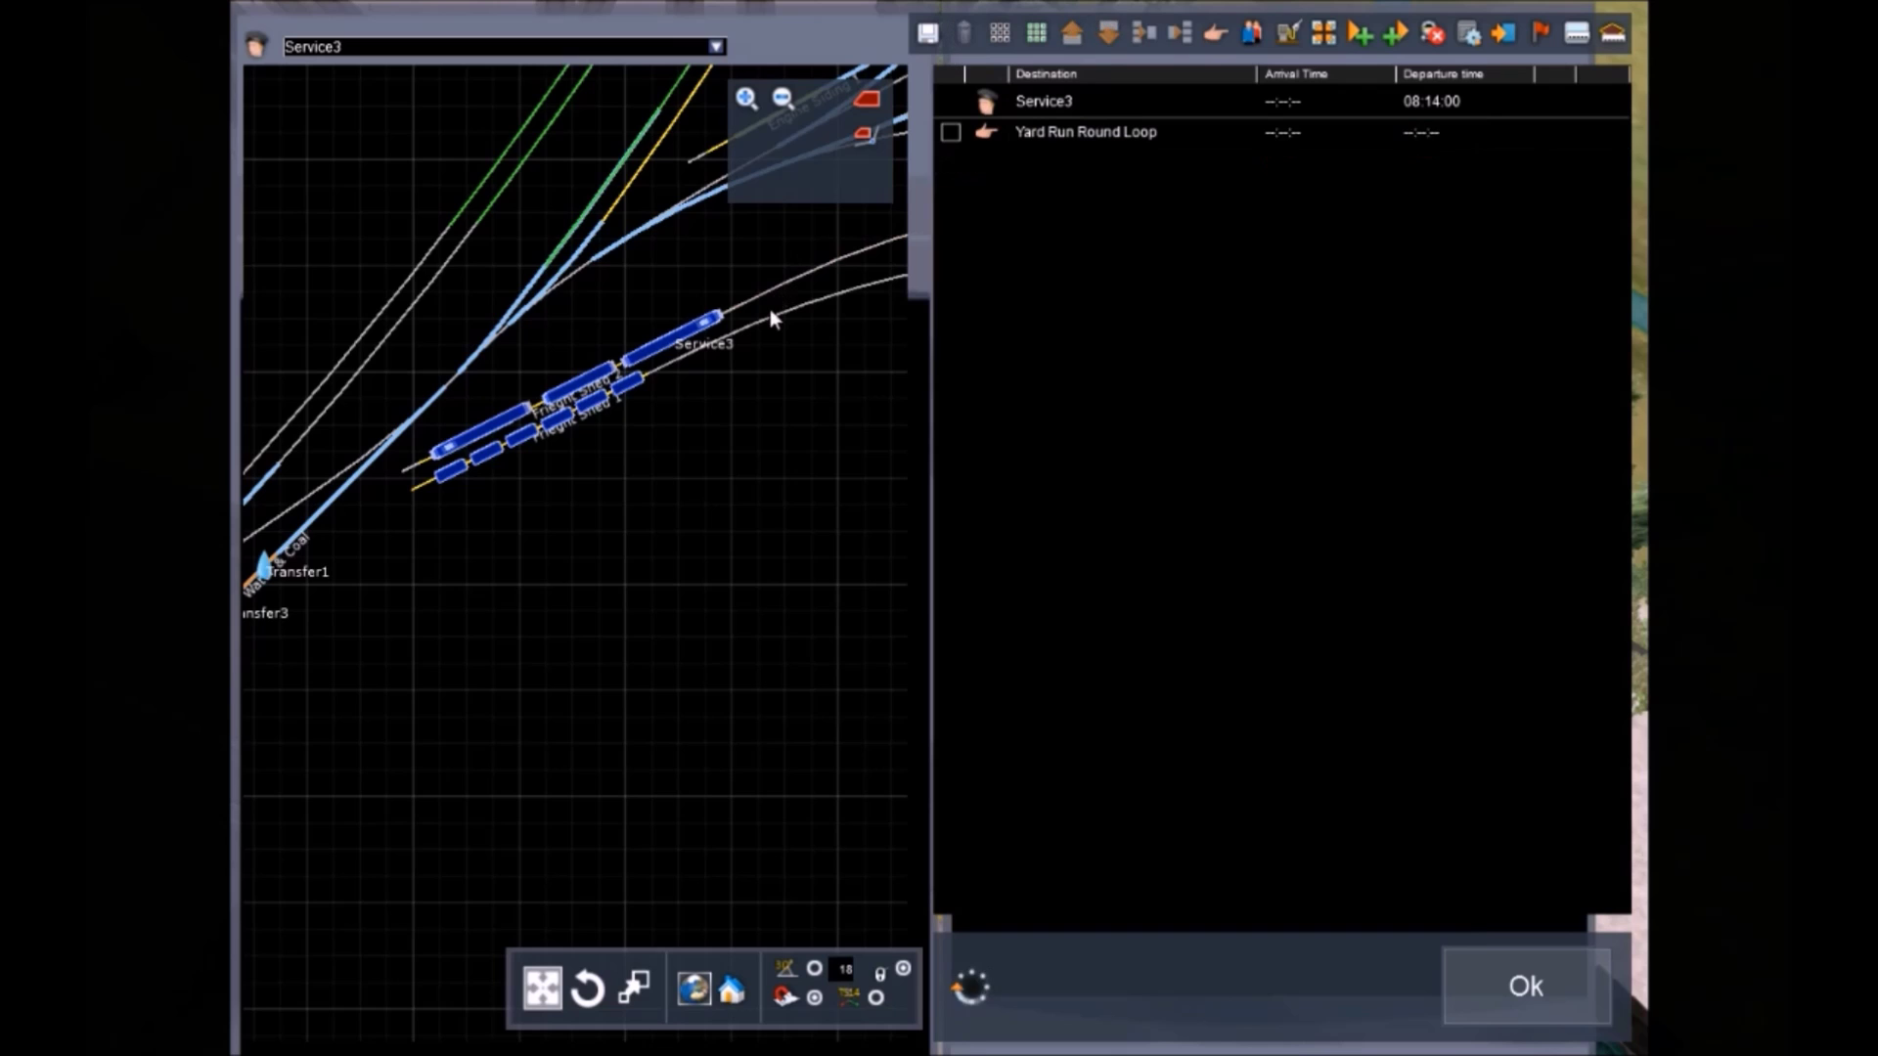
Try to add a final destination instruction to Service3 around Brading Head Shunt and close the timetable
scroll(745, 426, "down", 4)
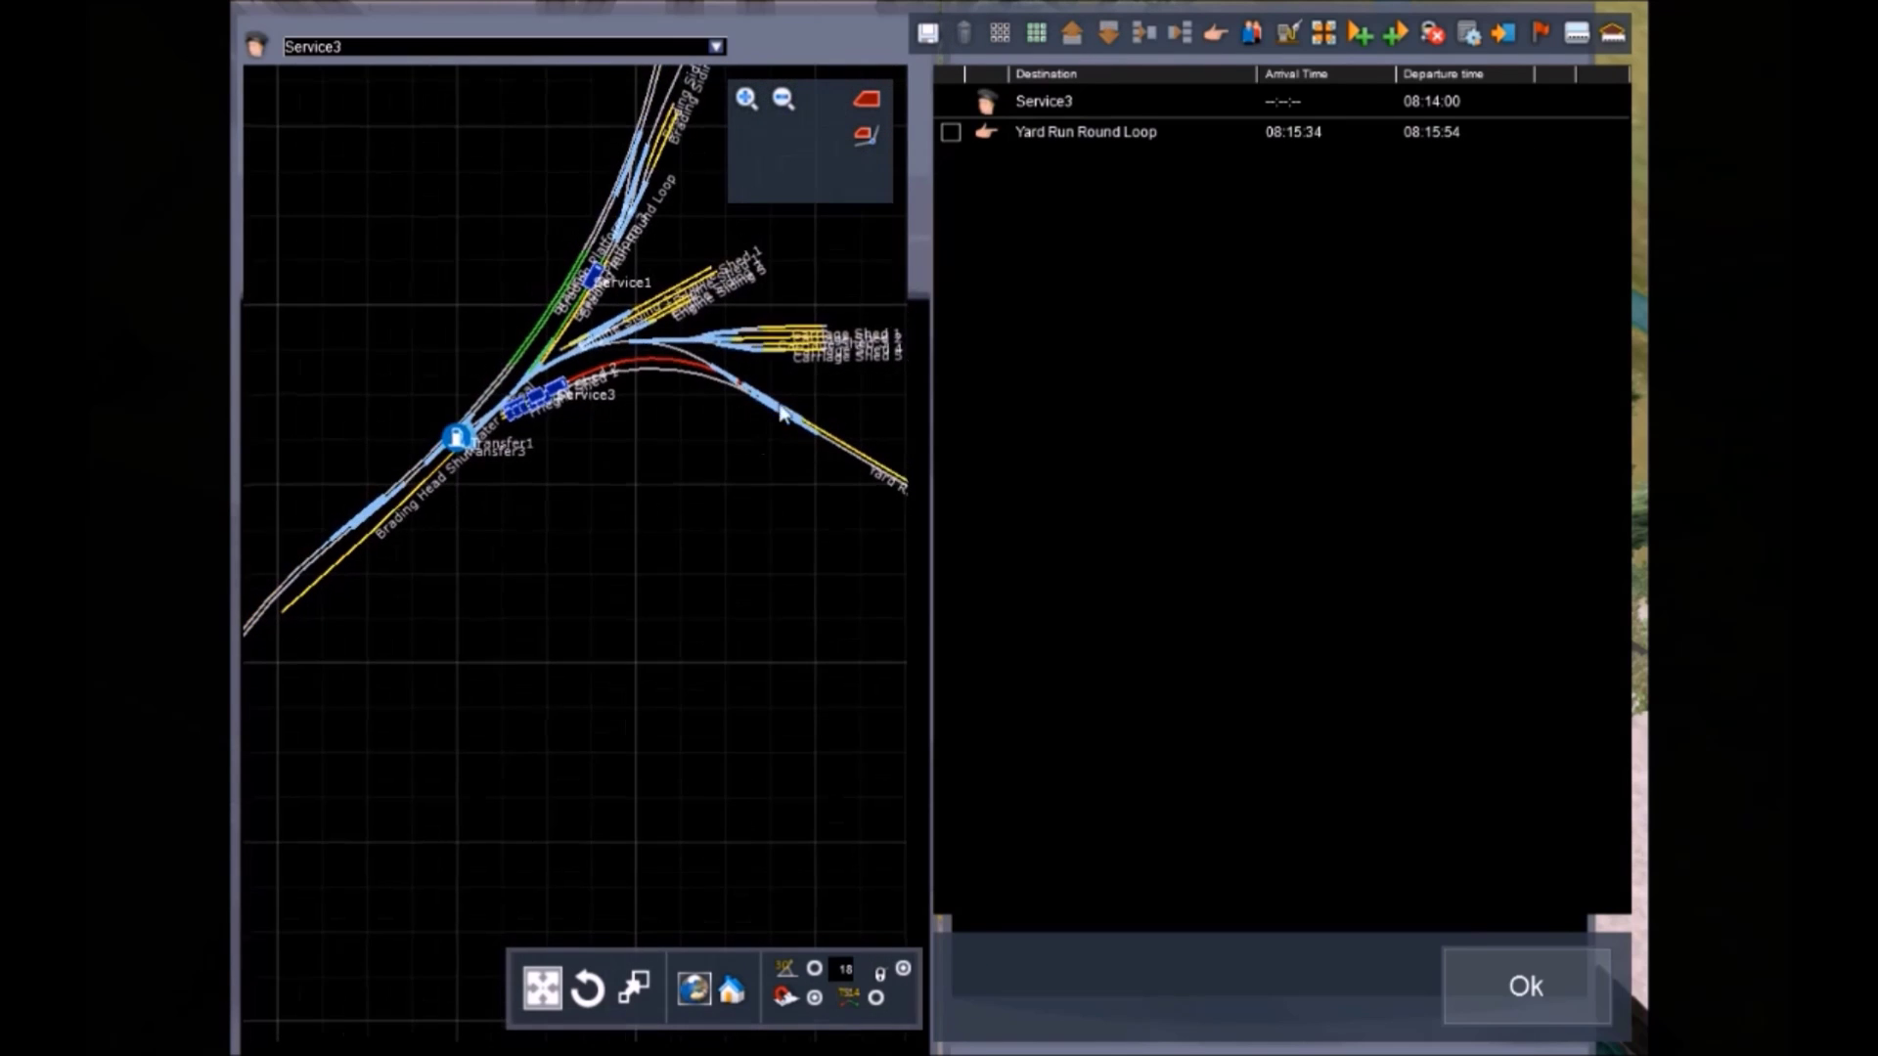
scroll(579, 438, "up", 5)
scroll(350, 483, "up", 3)
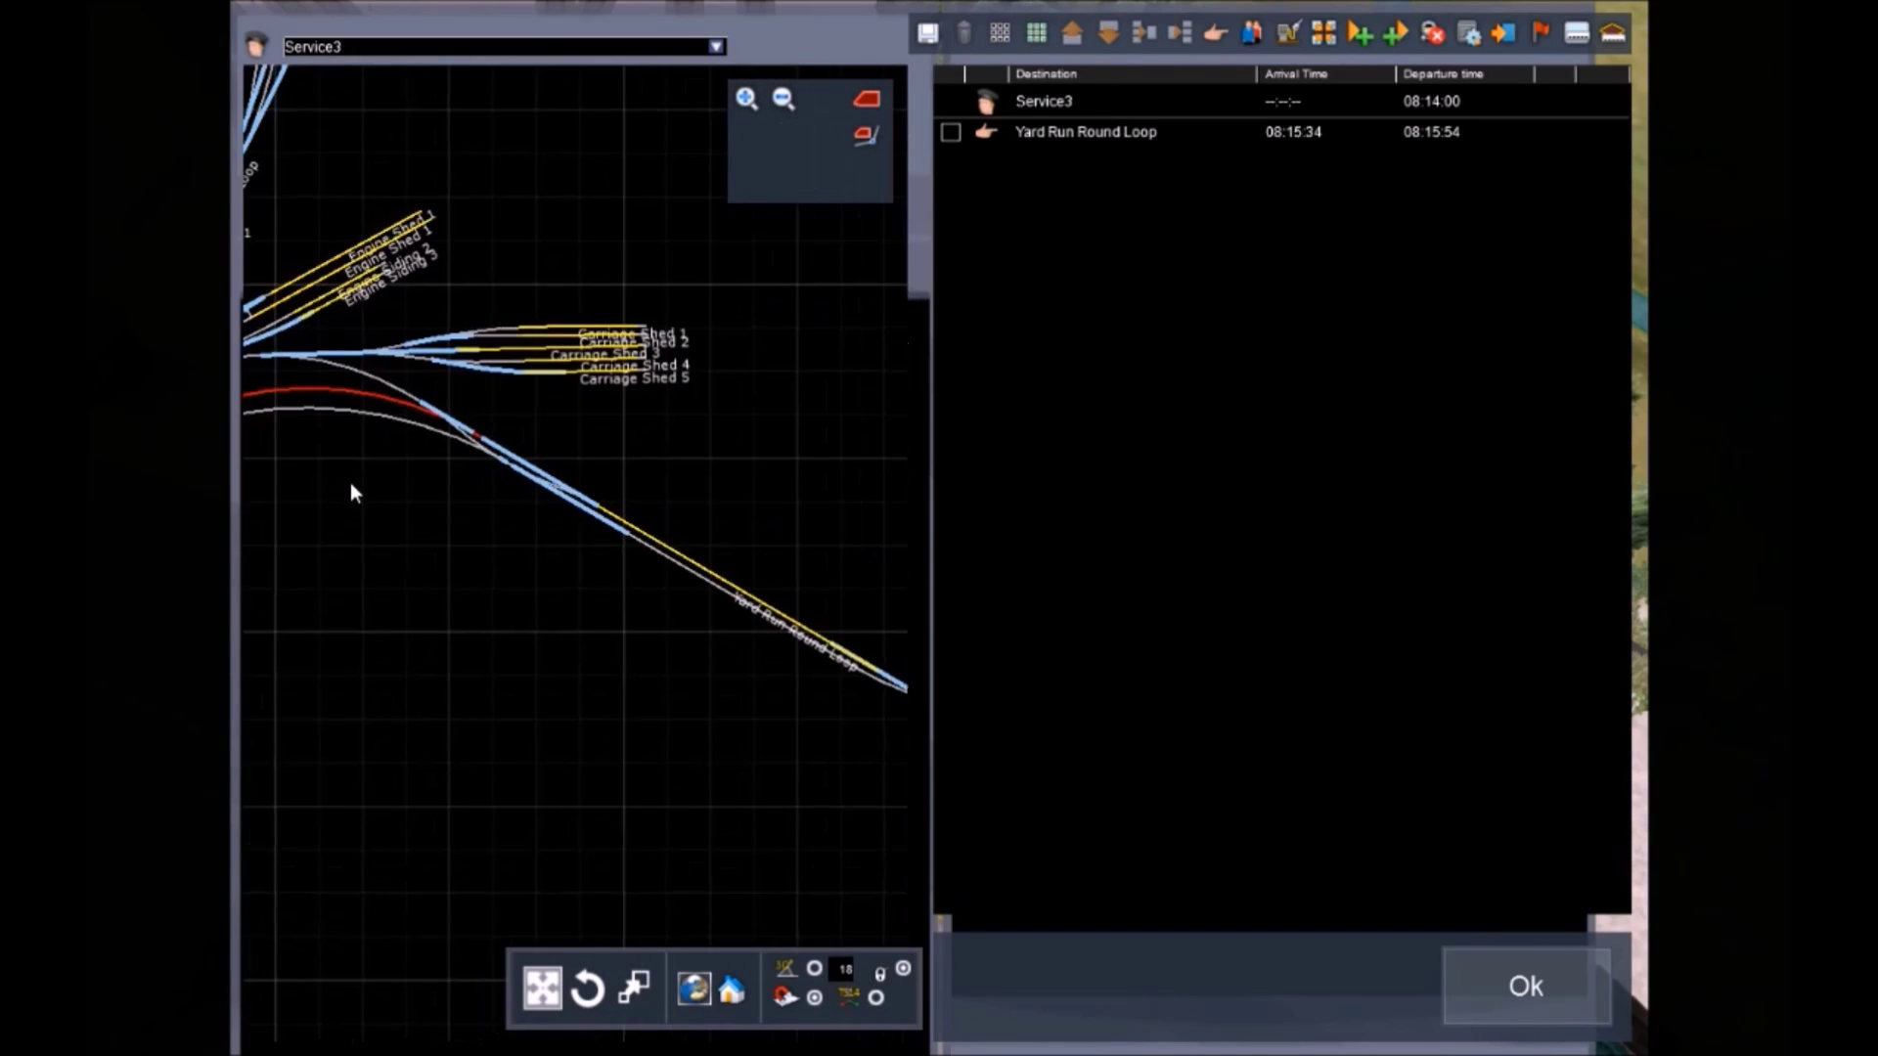
scroll(386, 551, "up", 2)
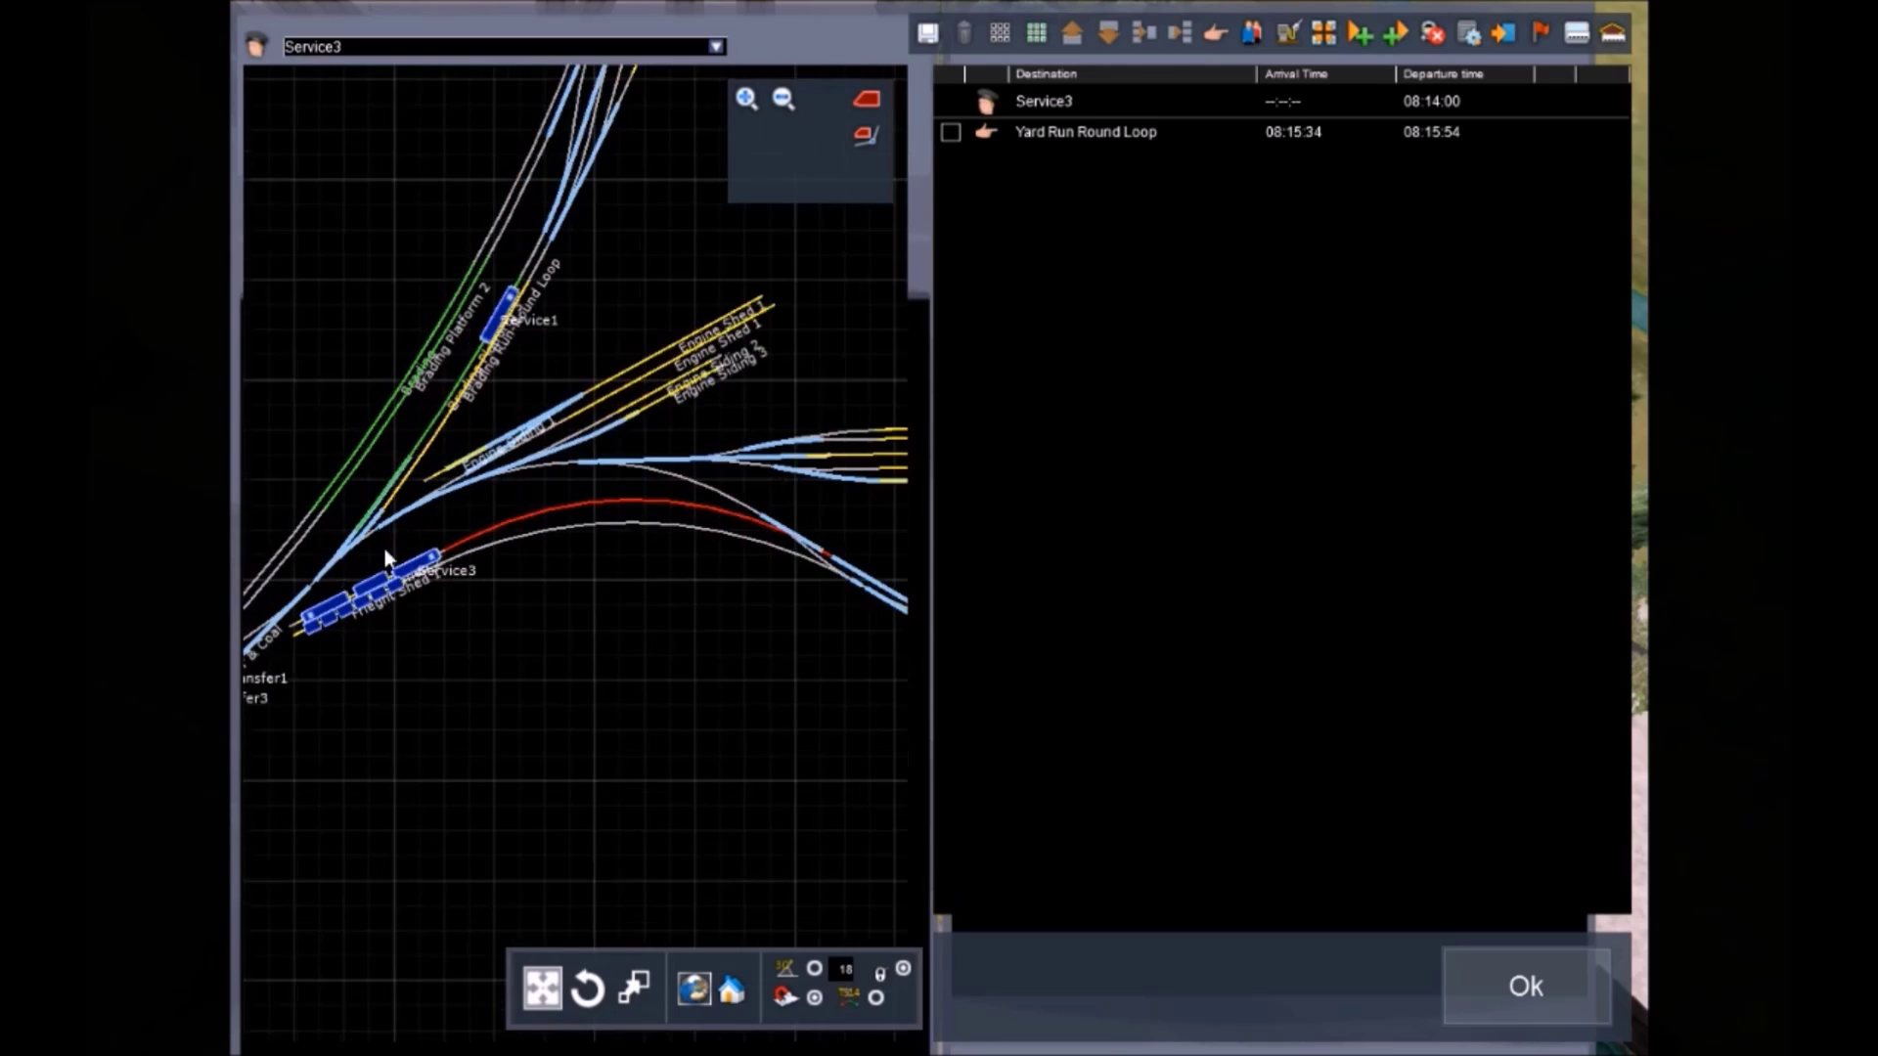
left_click_drag(381, 552, 687, 352)
left_click_drag(424, 520, 412, 540)
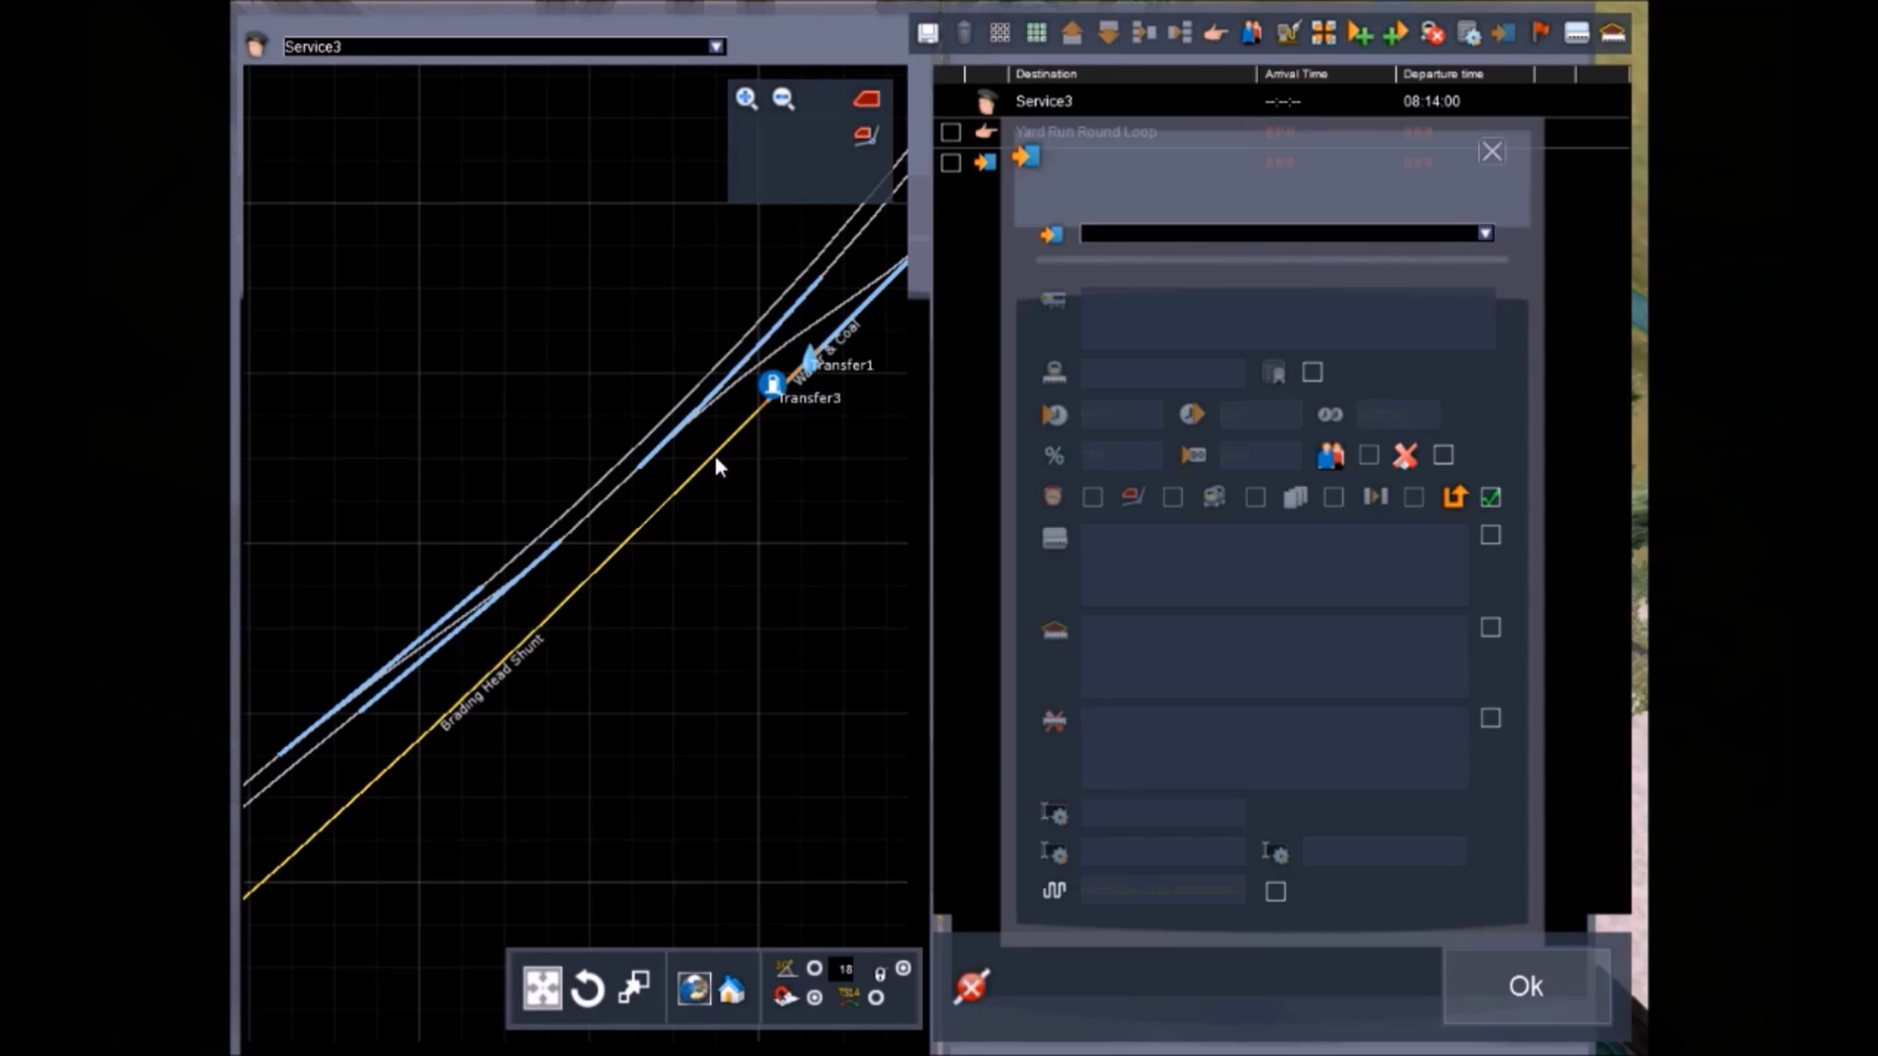
left_click(1493, 151)
left_click(1491, 983)
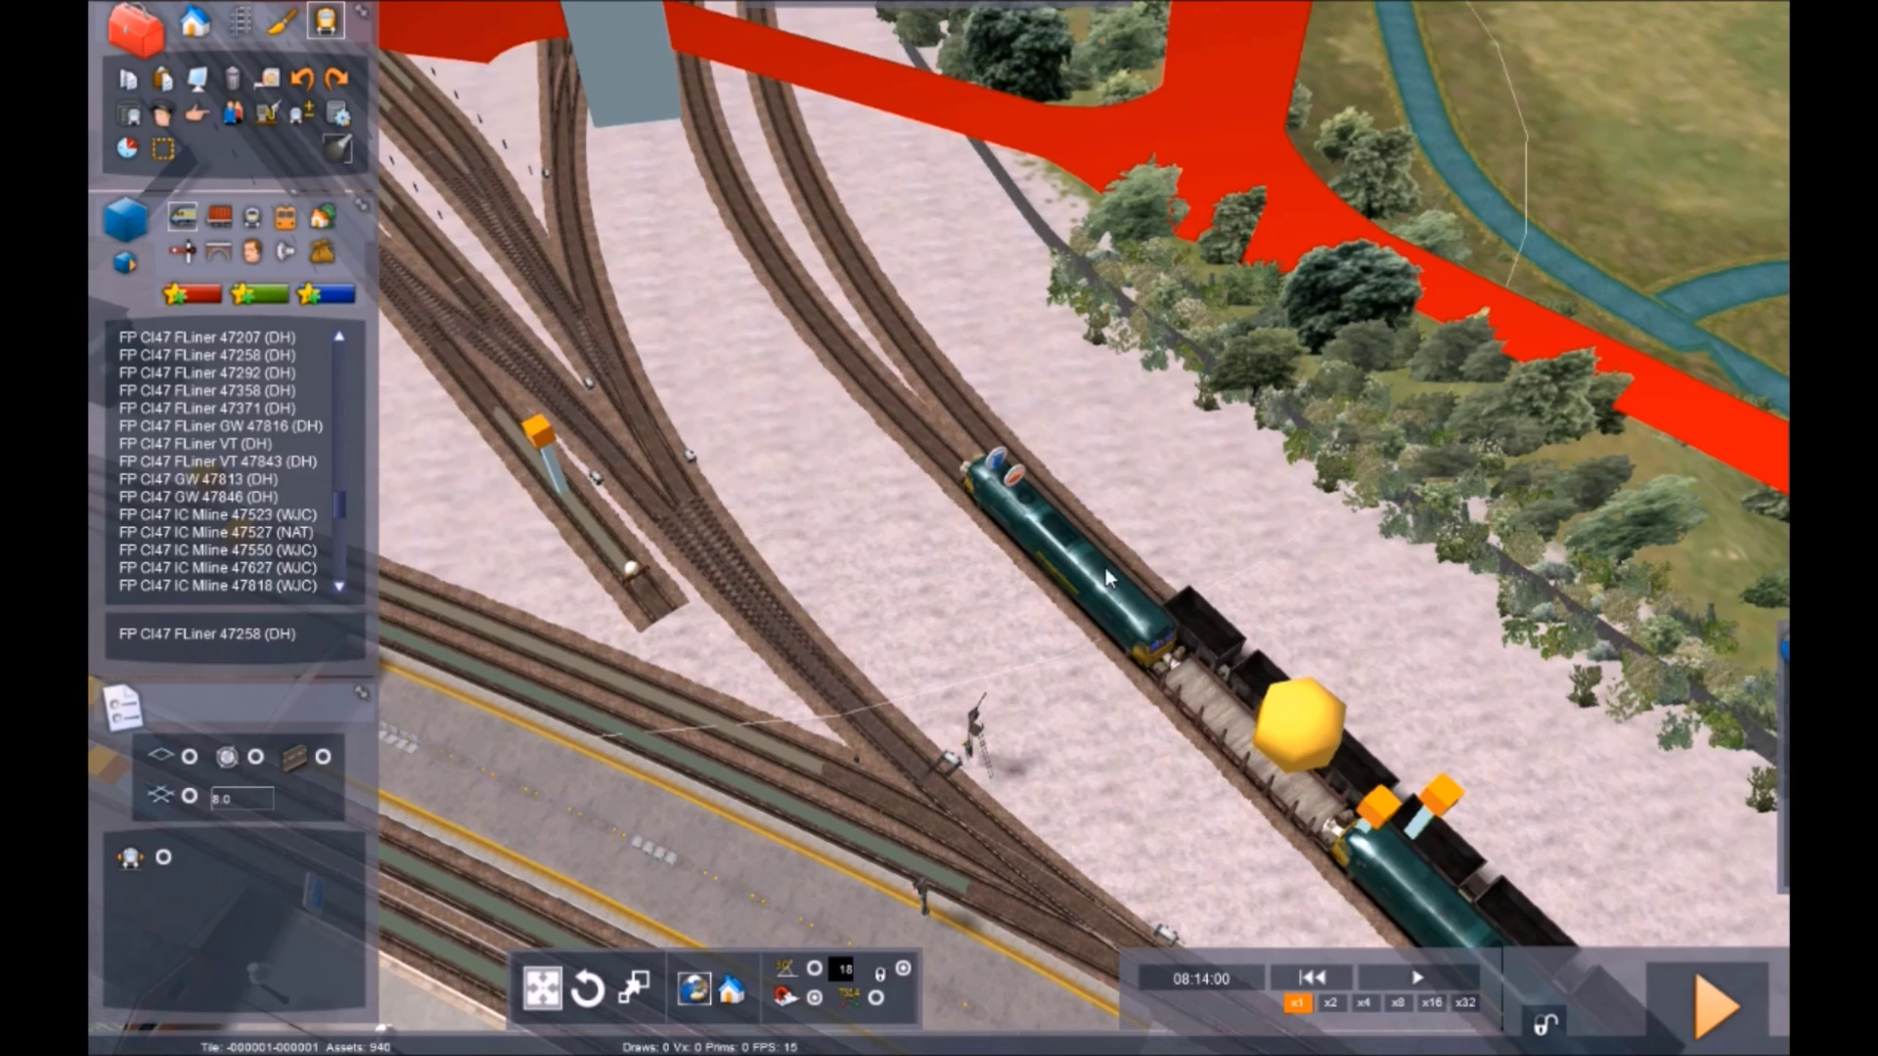
Bring Service1's train at the Brading platform into view, play the scenario and dismiss the opening boarding message
scroll(1106, 568, "down", 5)
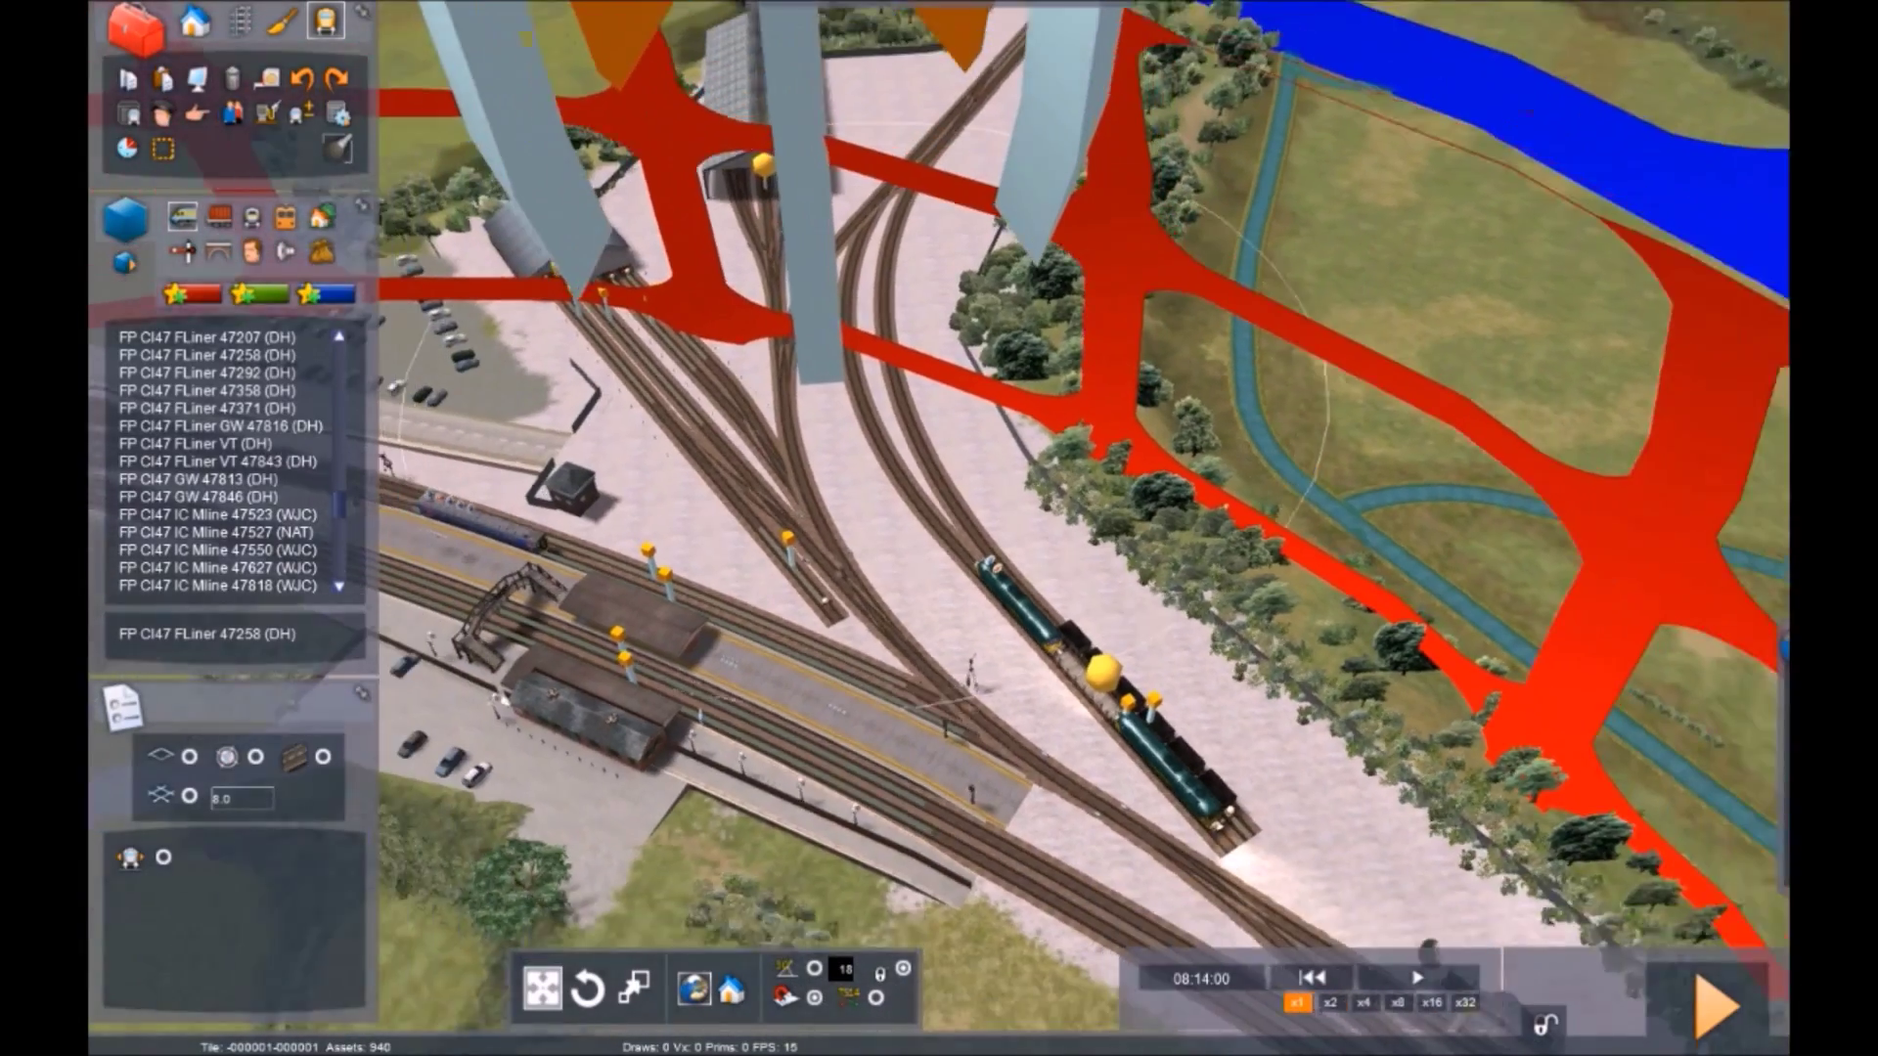
right_click_drag(1105, 607, 743, 587)
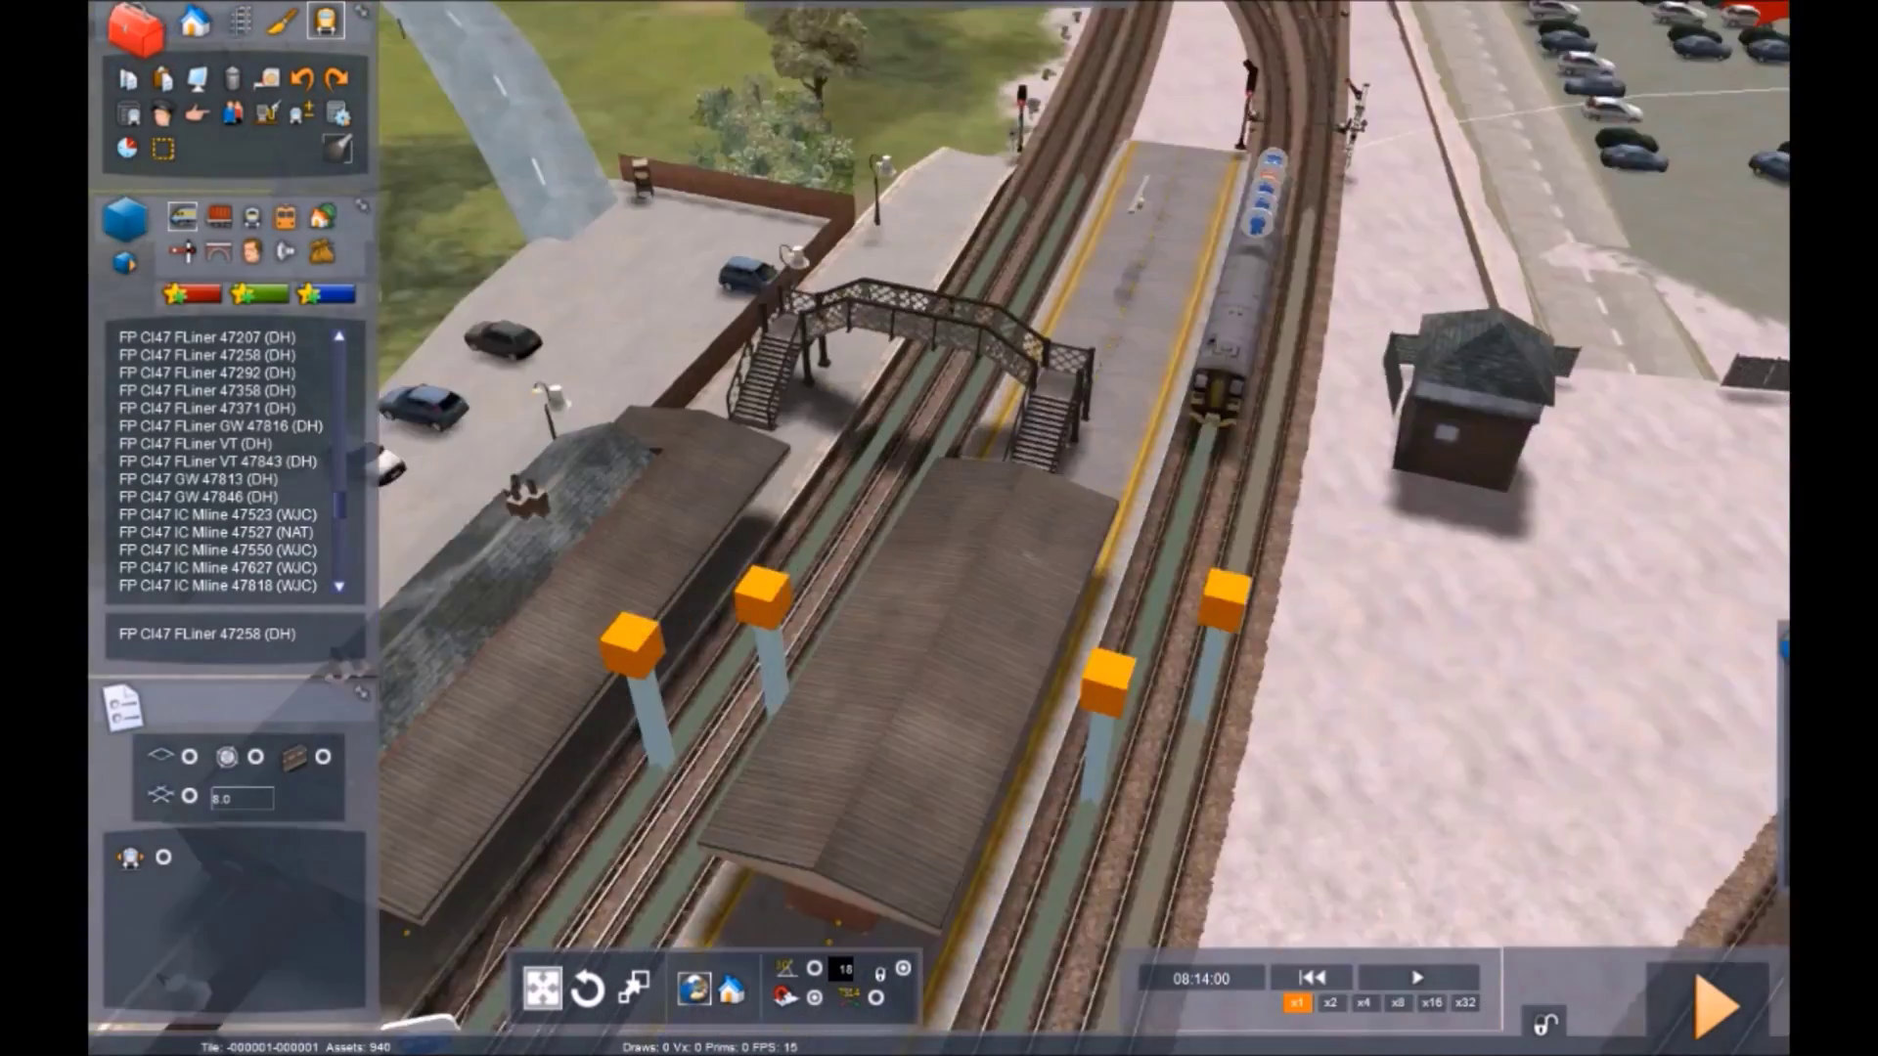
key("Up")
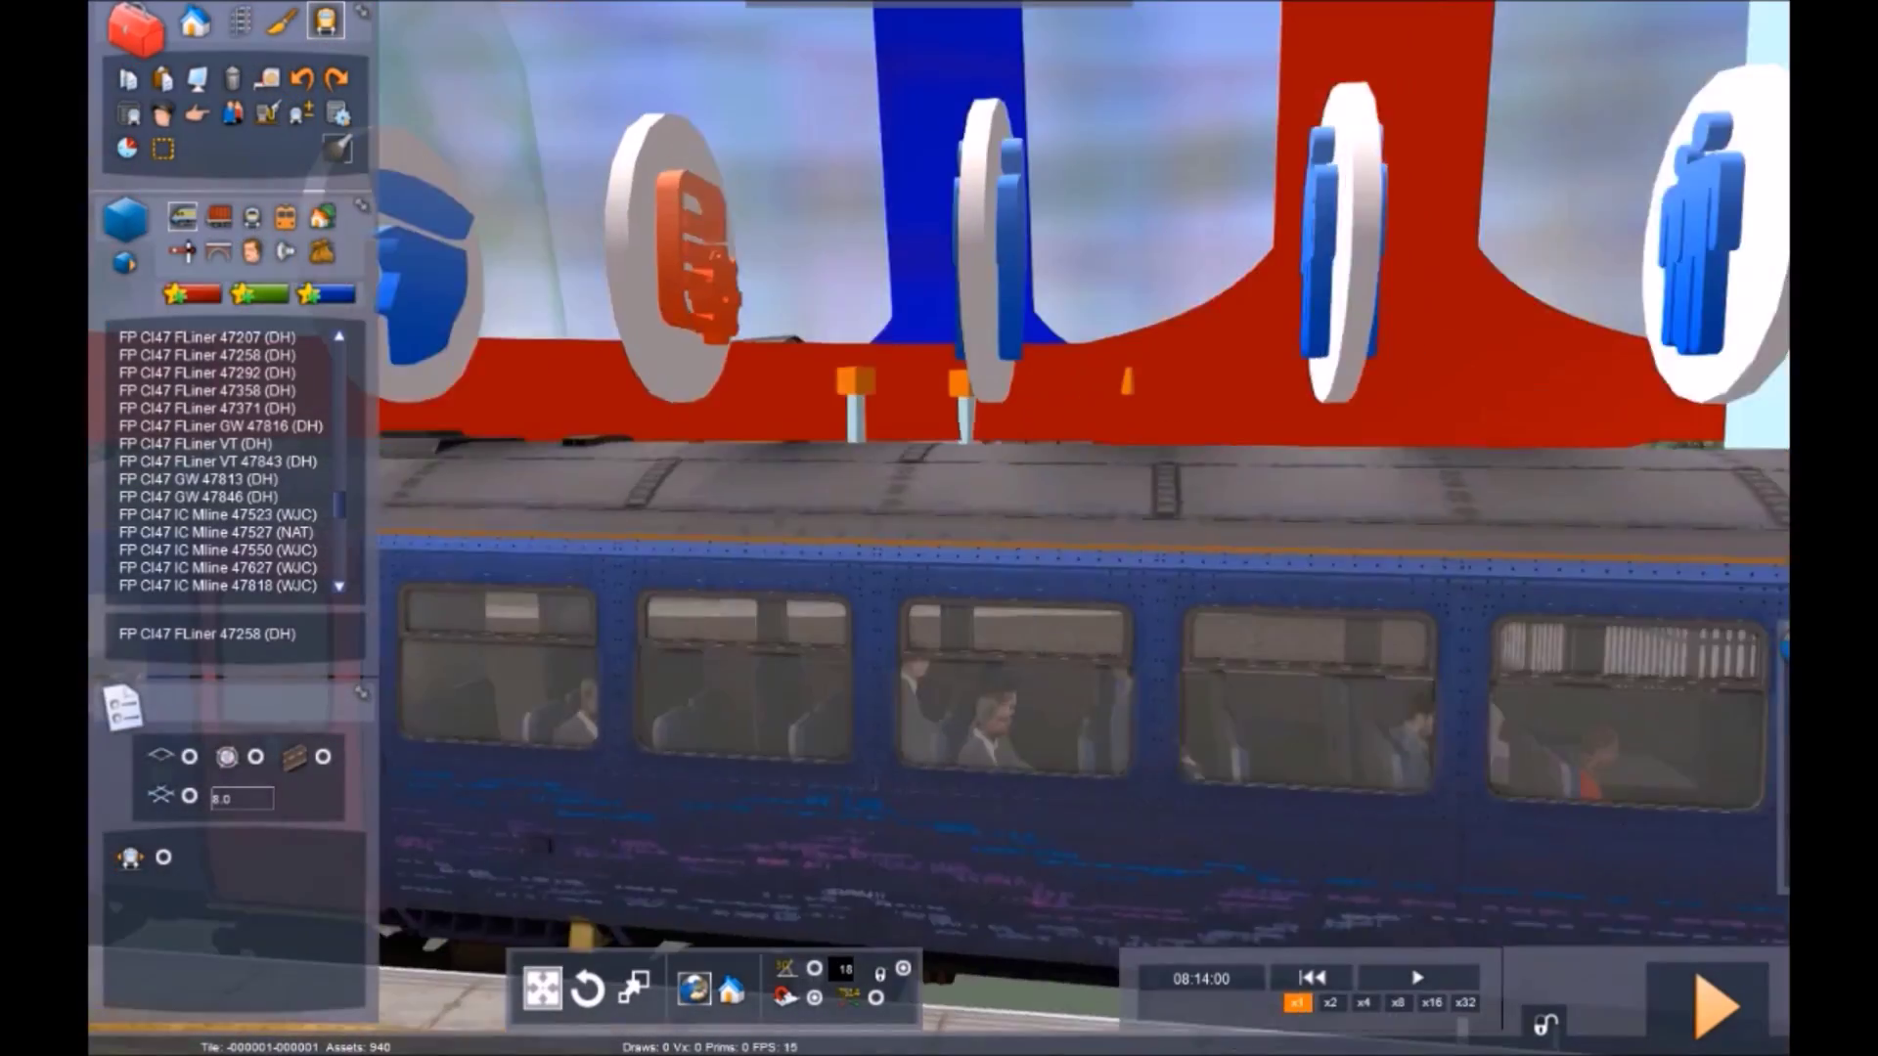
key("Left")
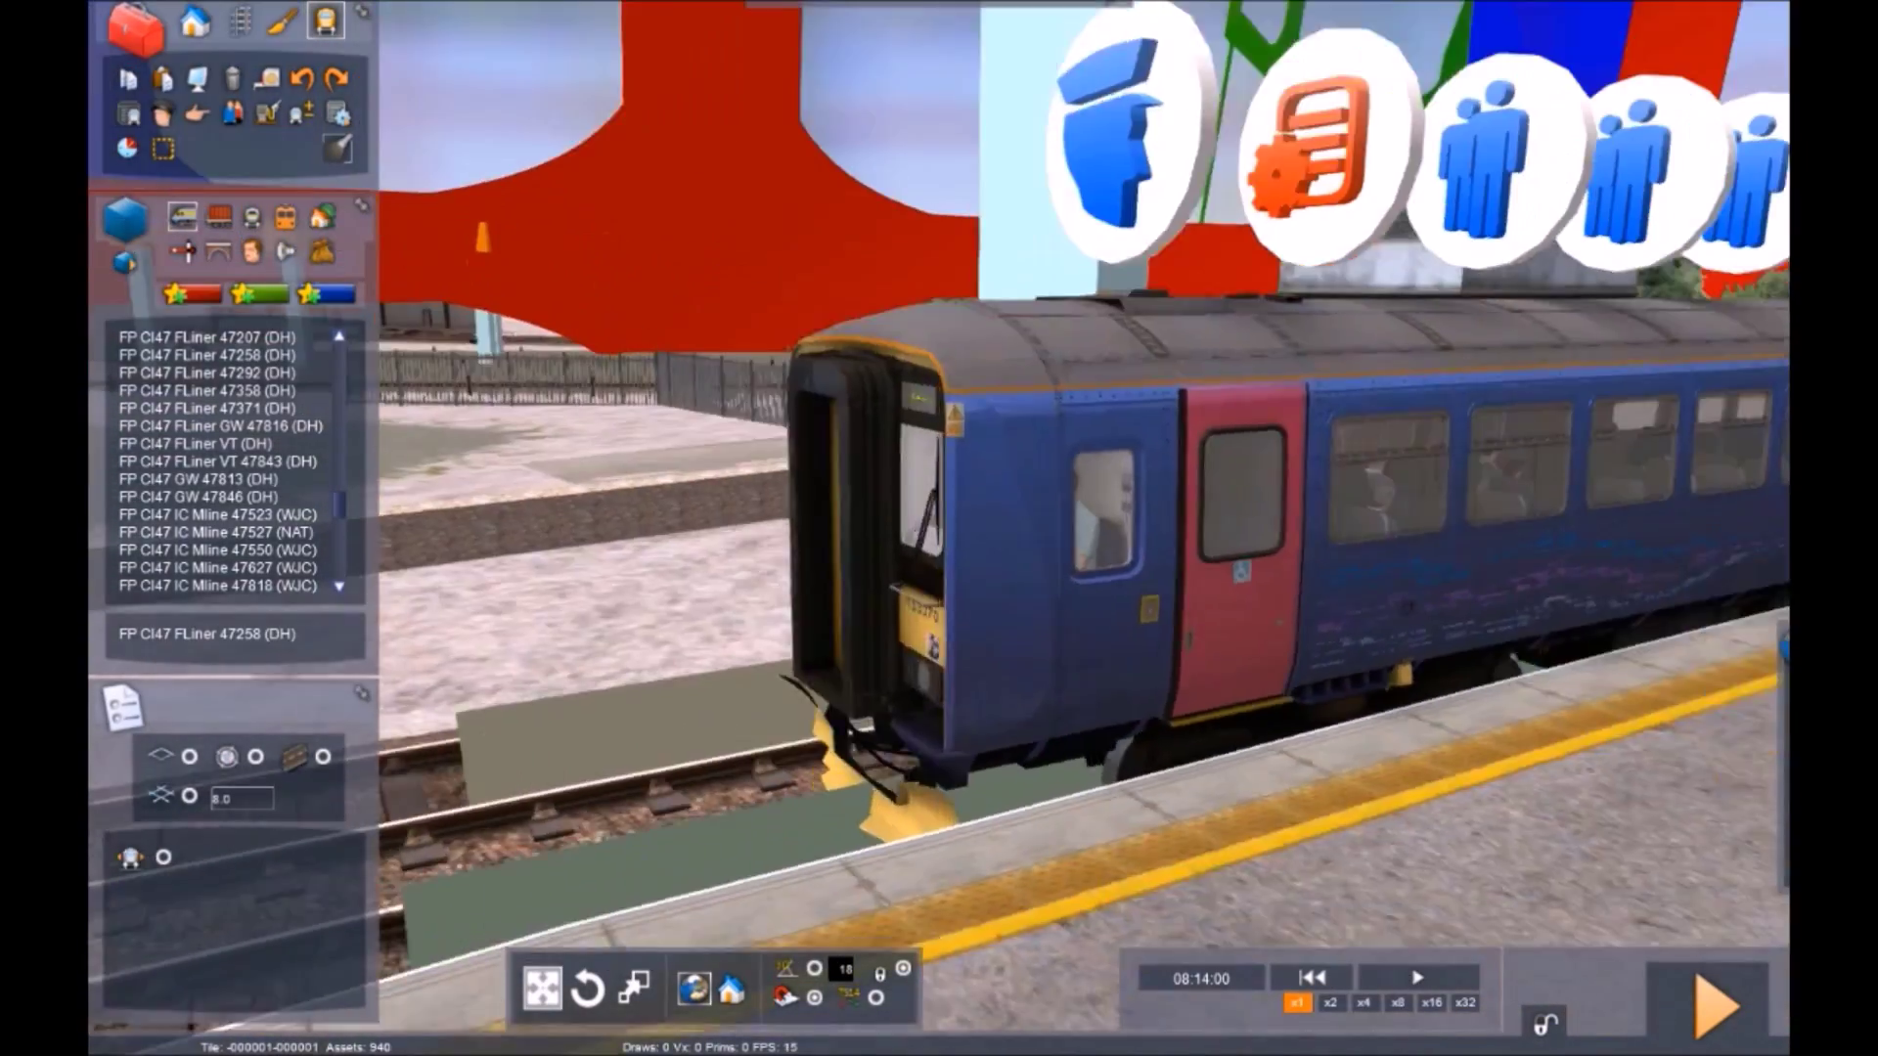
key("Left")
right_click_drag(1115, 470, 1506, 605)
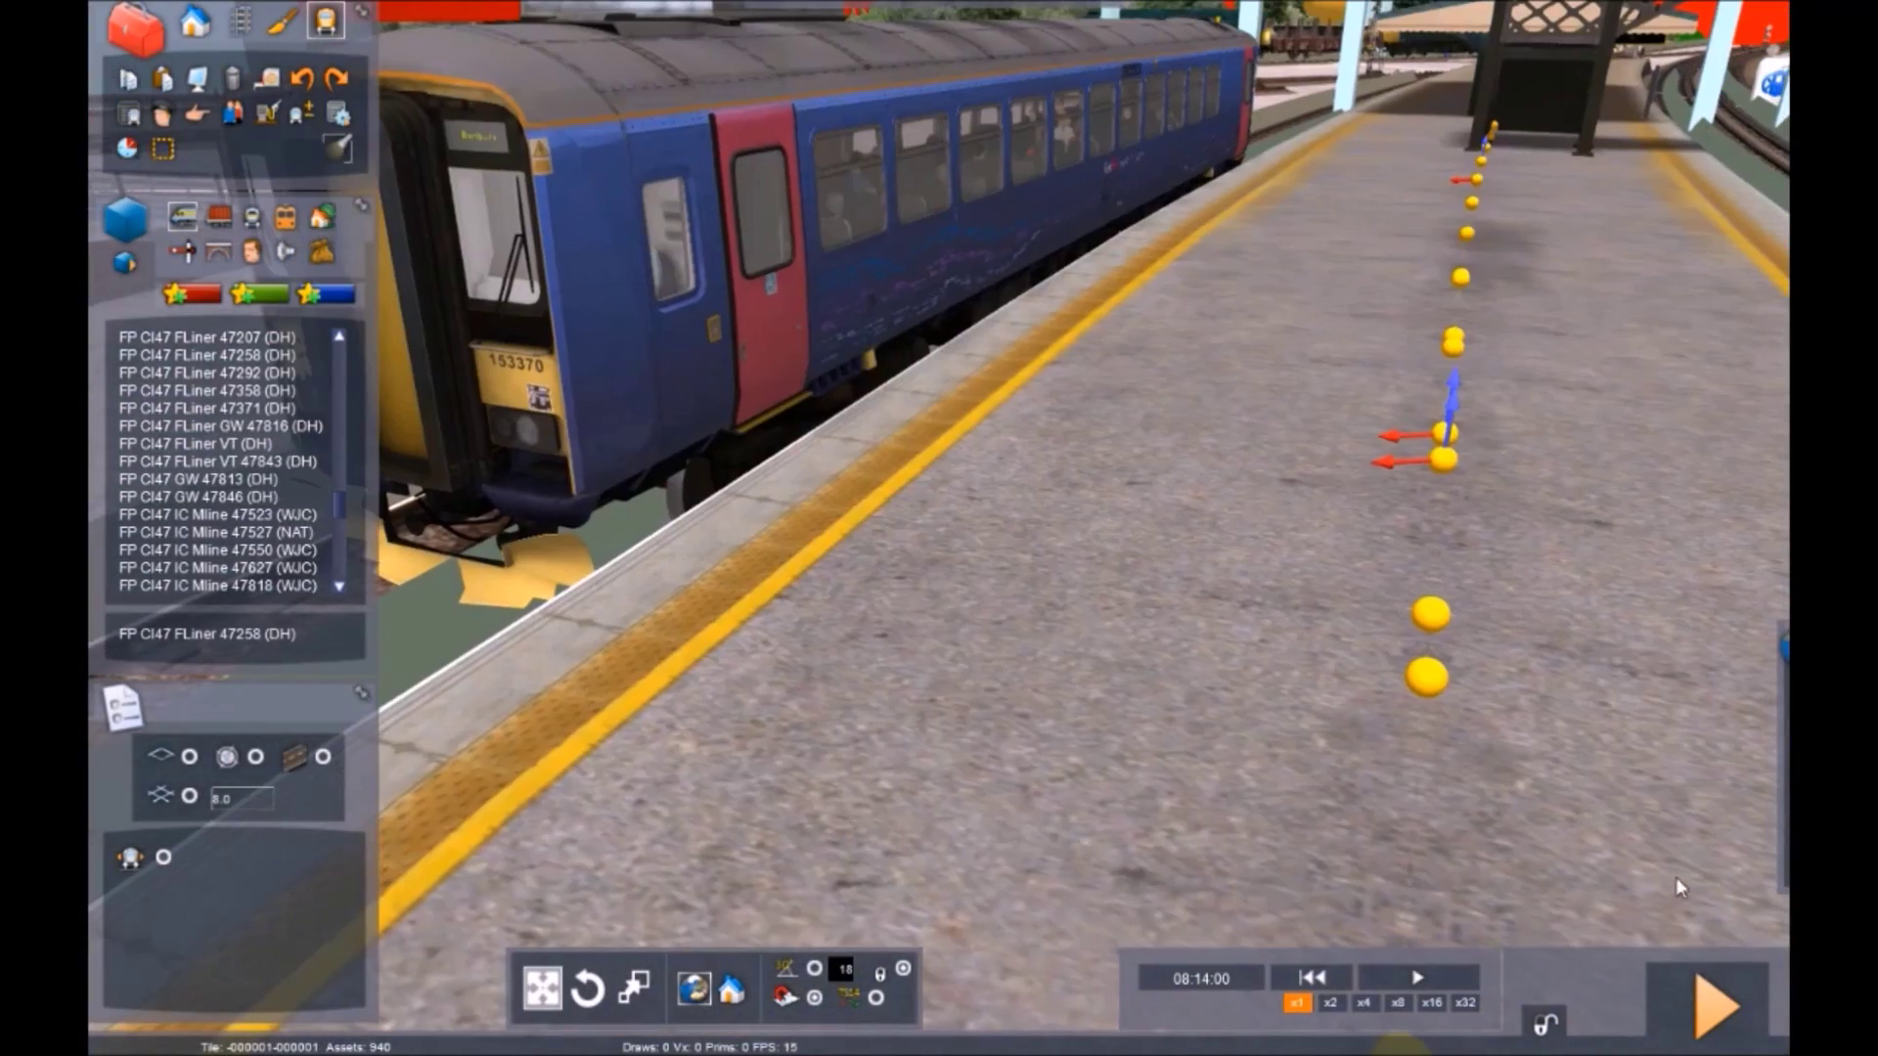
left_click(1727, 1009)
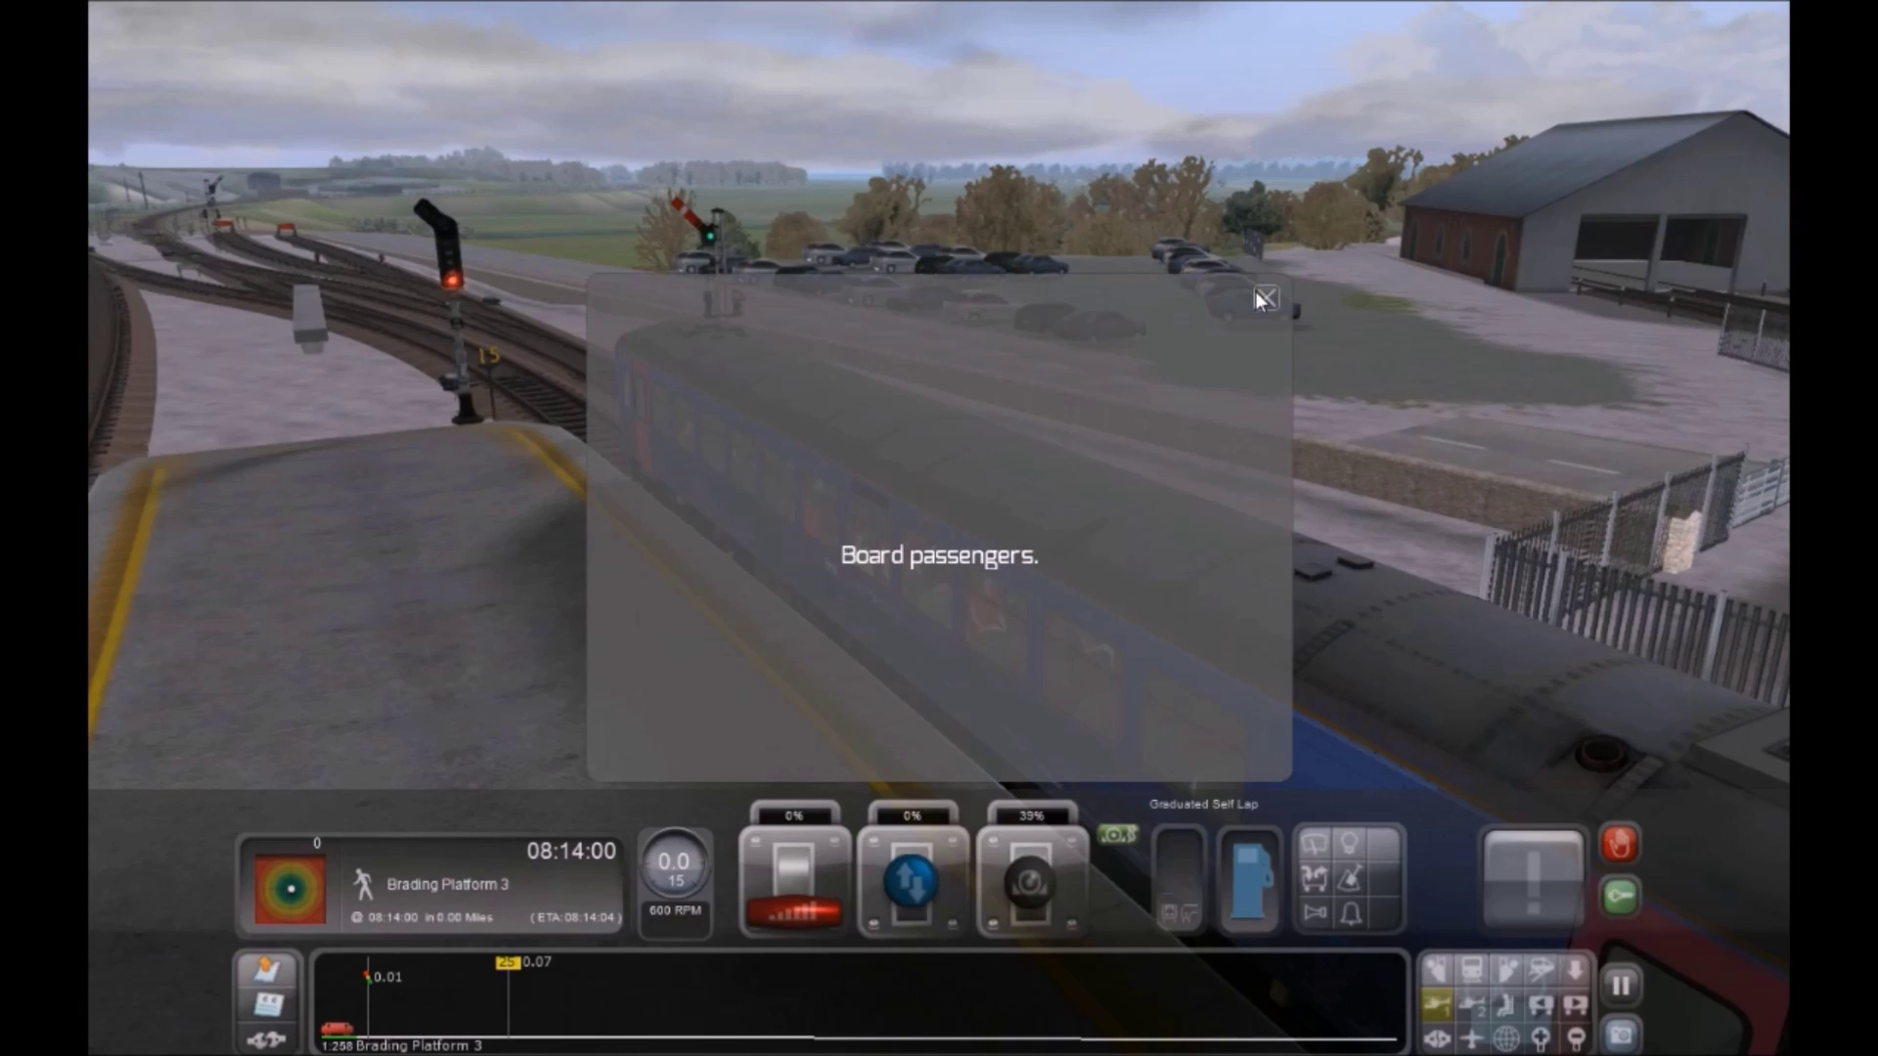
left_click(1264, 295)
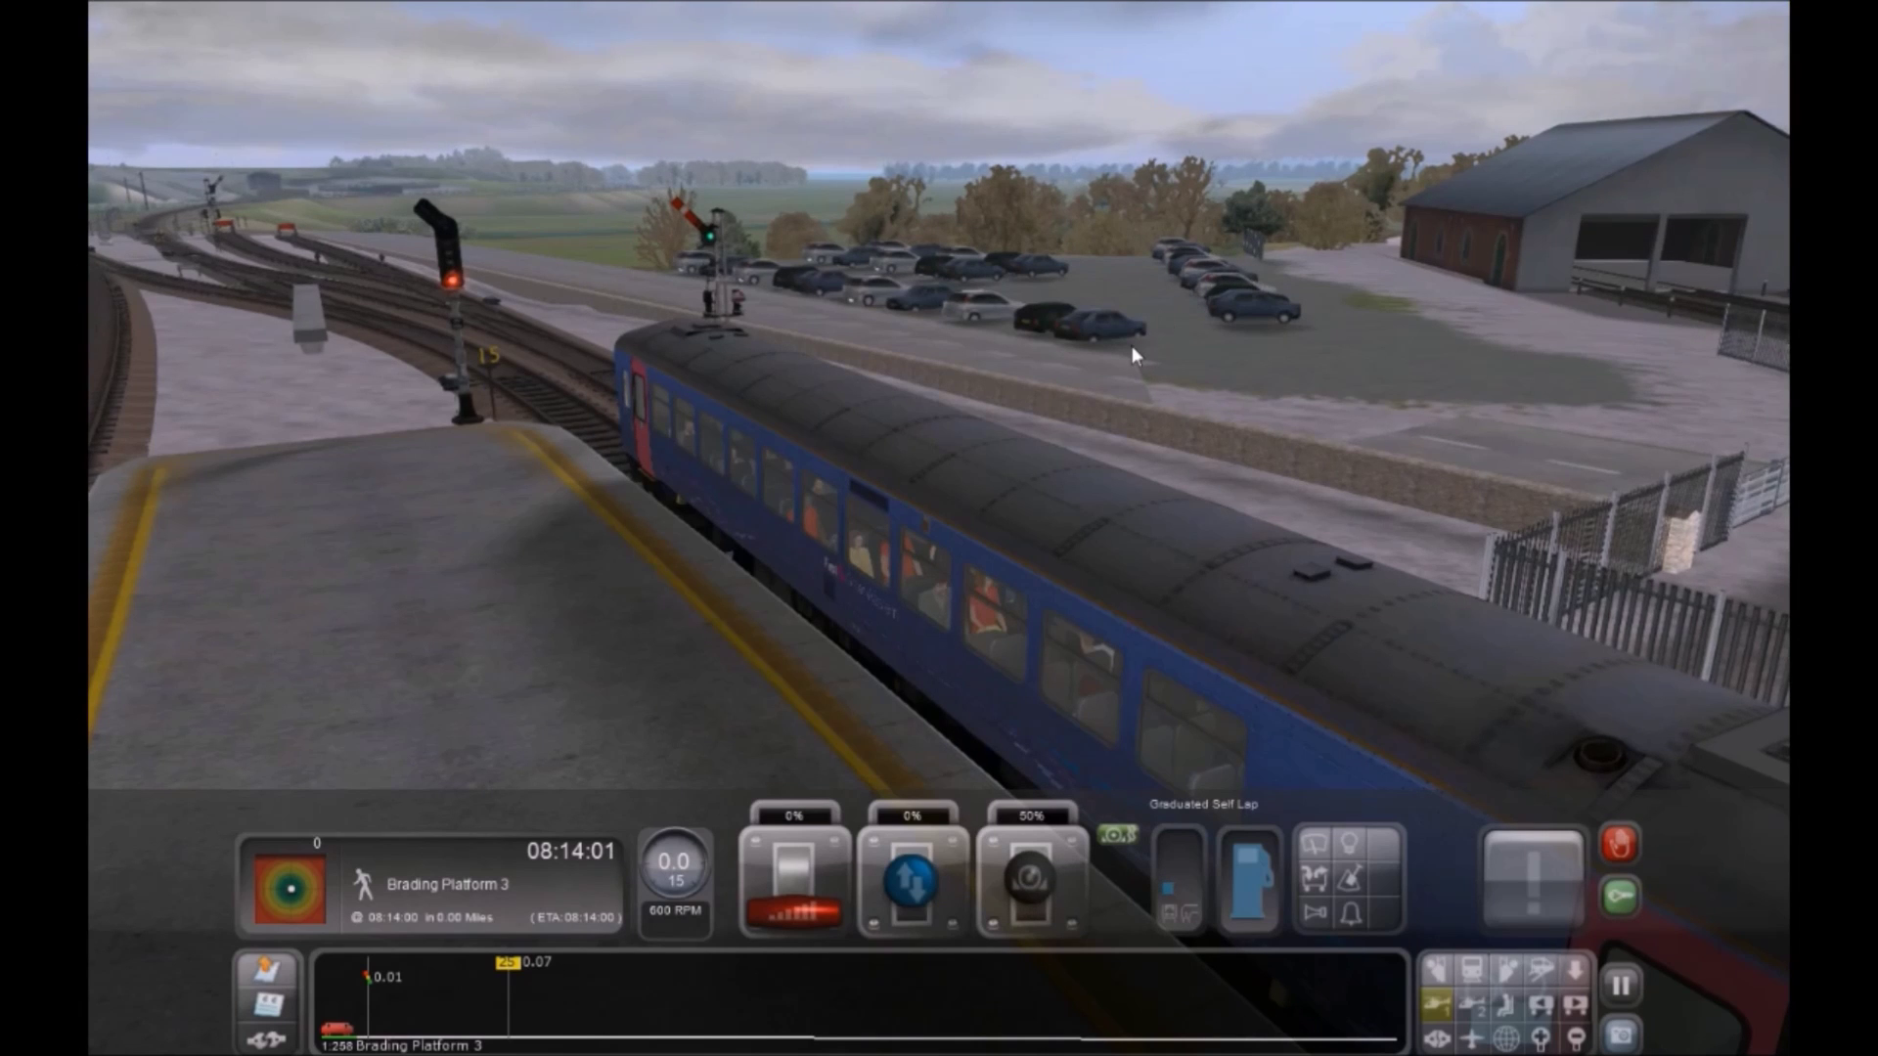
Set Service1's reverser to 100% forward from the driver's cab and look into the passenger saloon
key("1")
key("w")
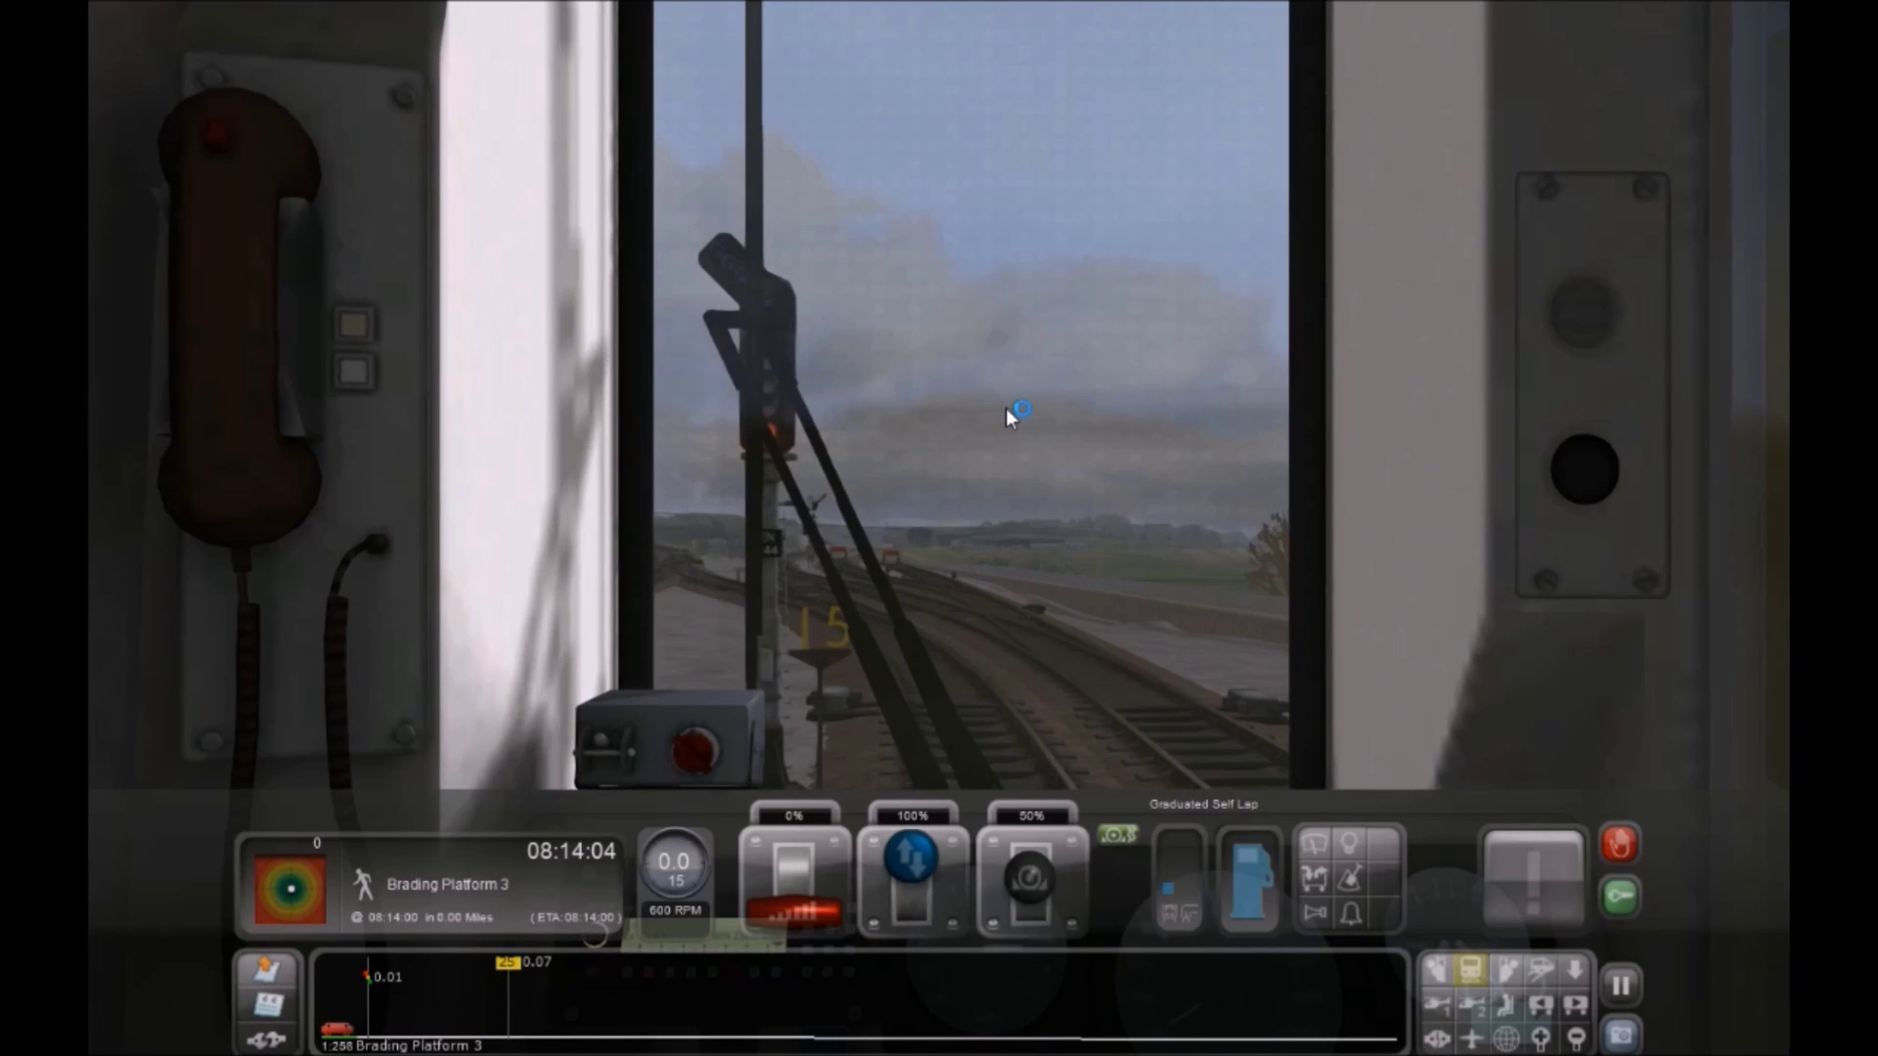
key("5")
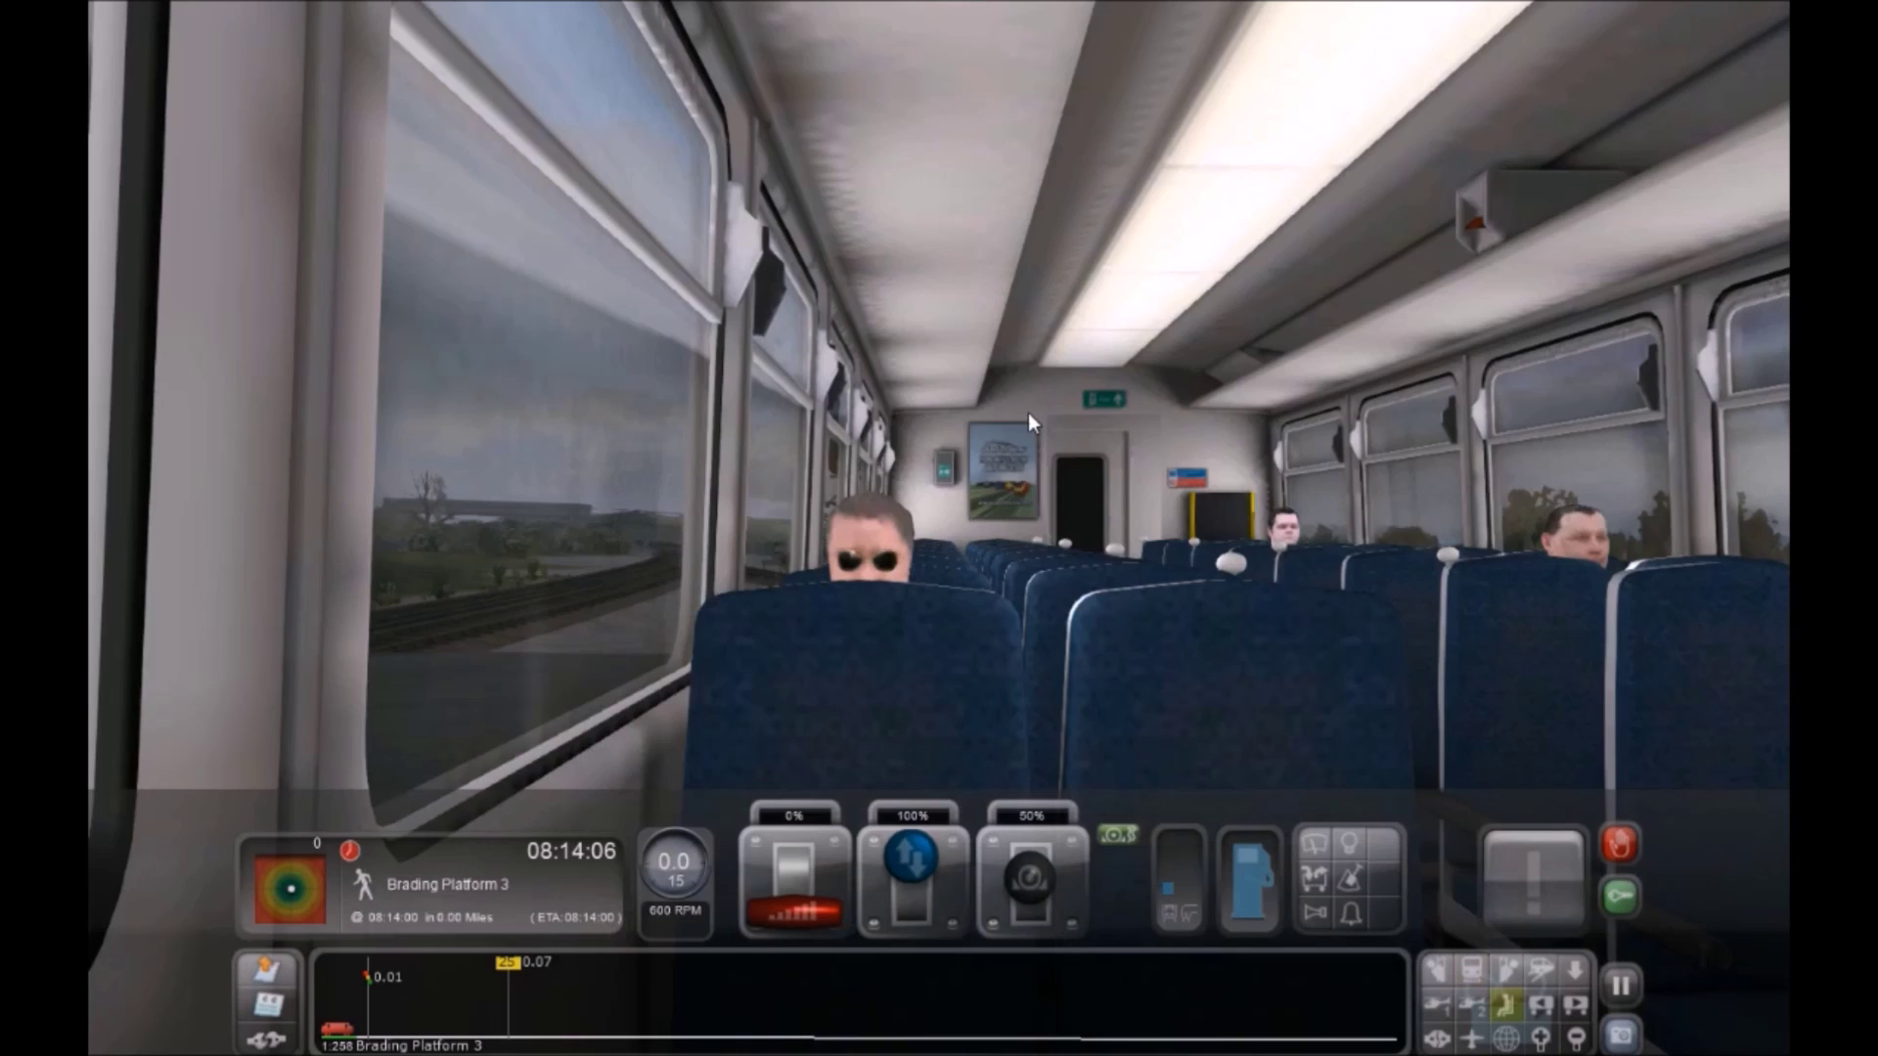
key("5")
key("1")
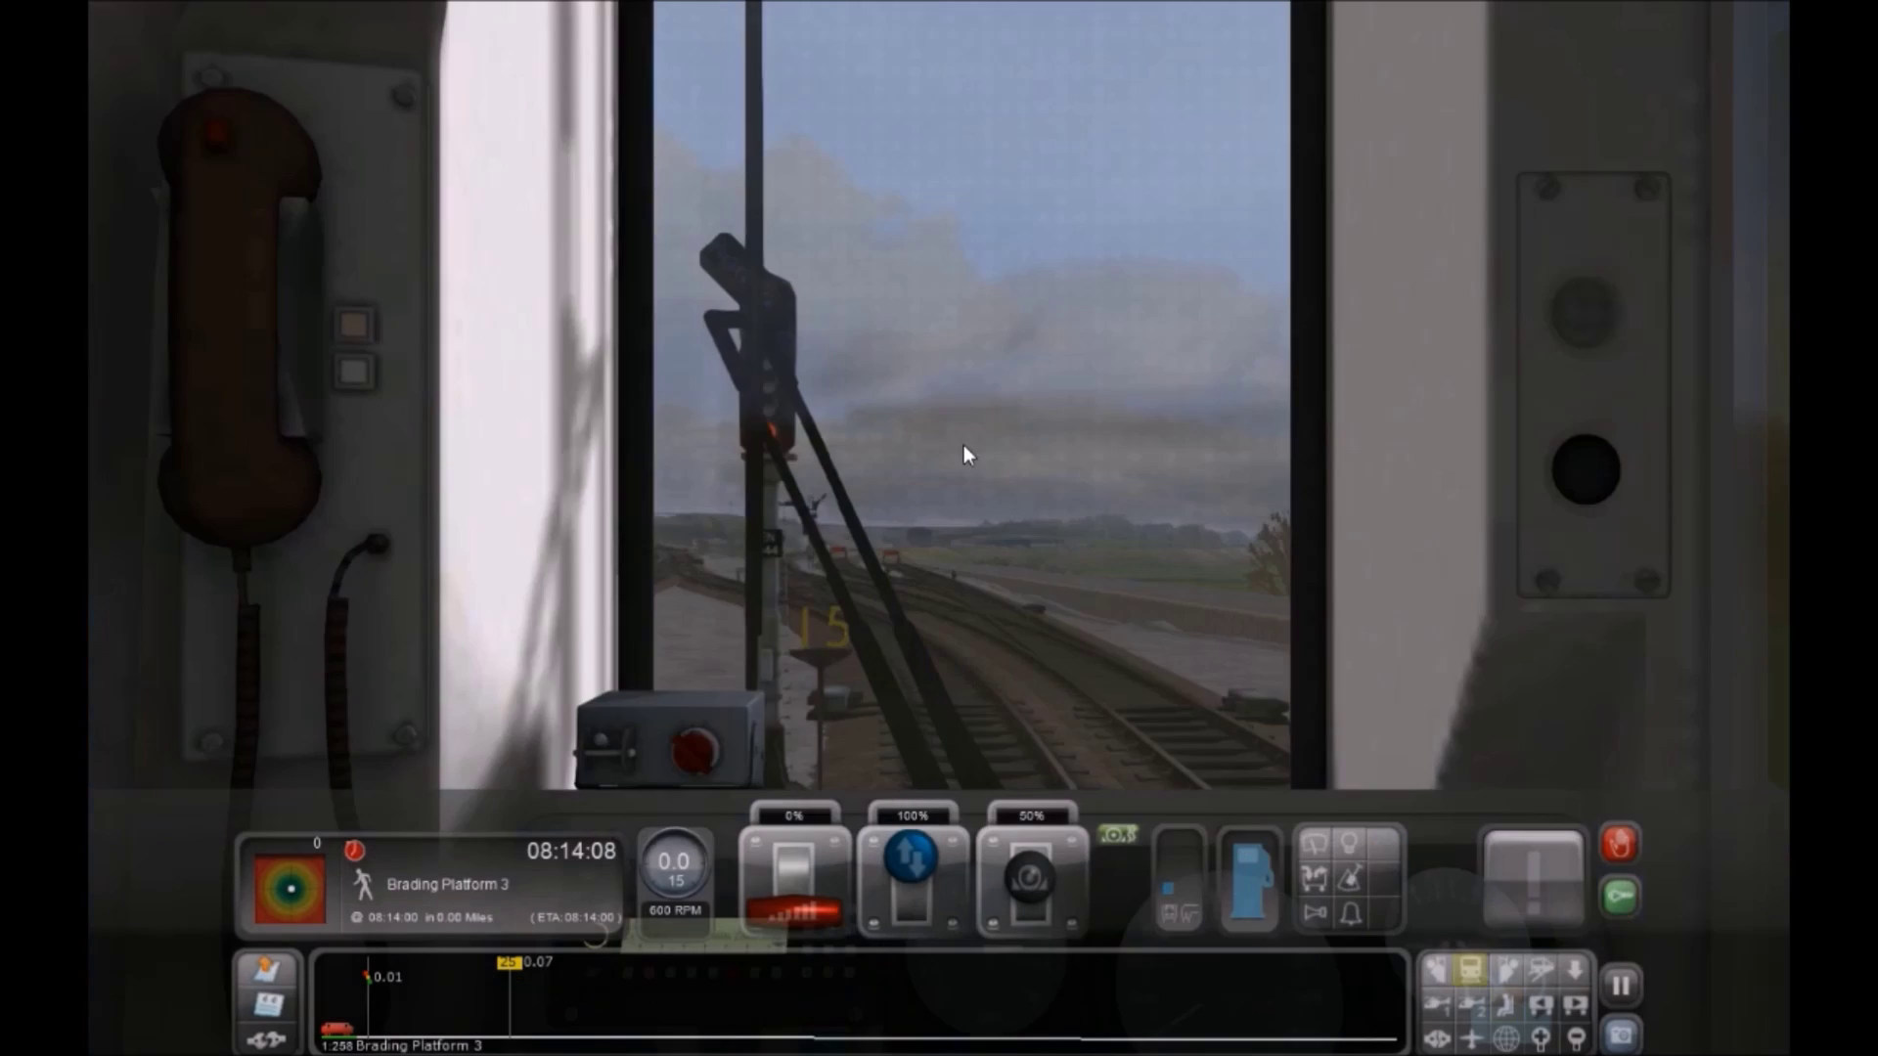
Inspect the signals and the track ahead of the Brading platform with the free camera, zooming in and back out
key("8")
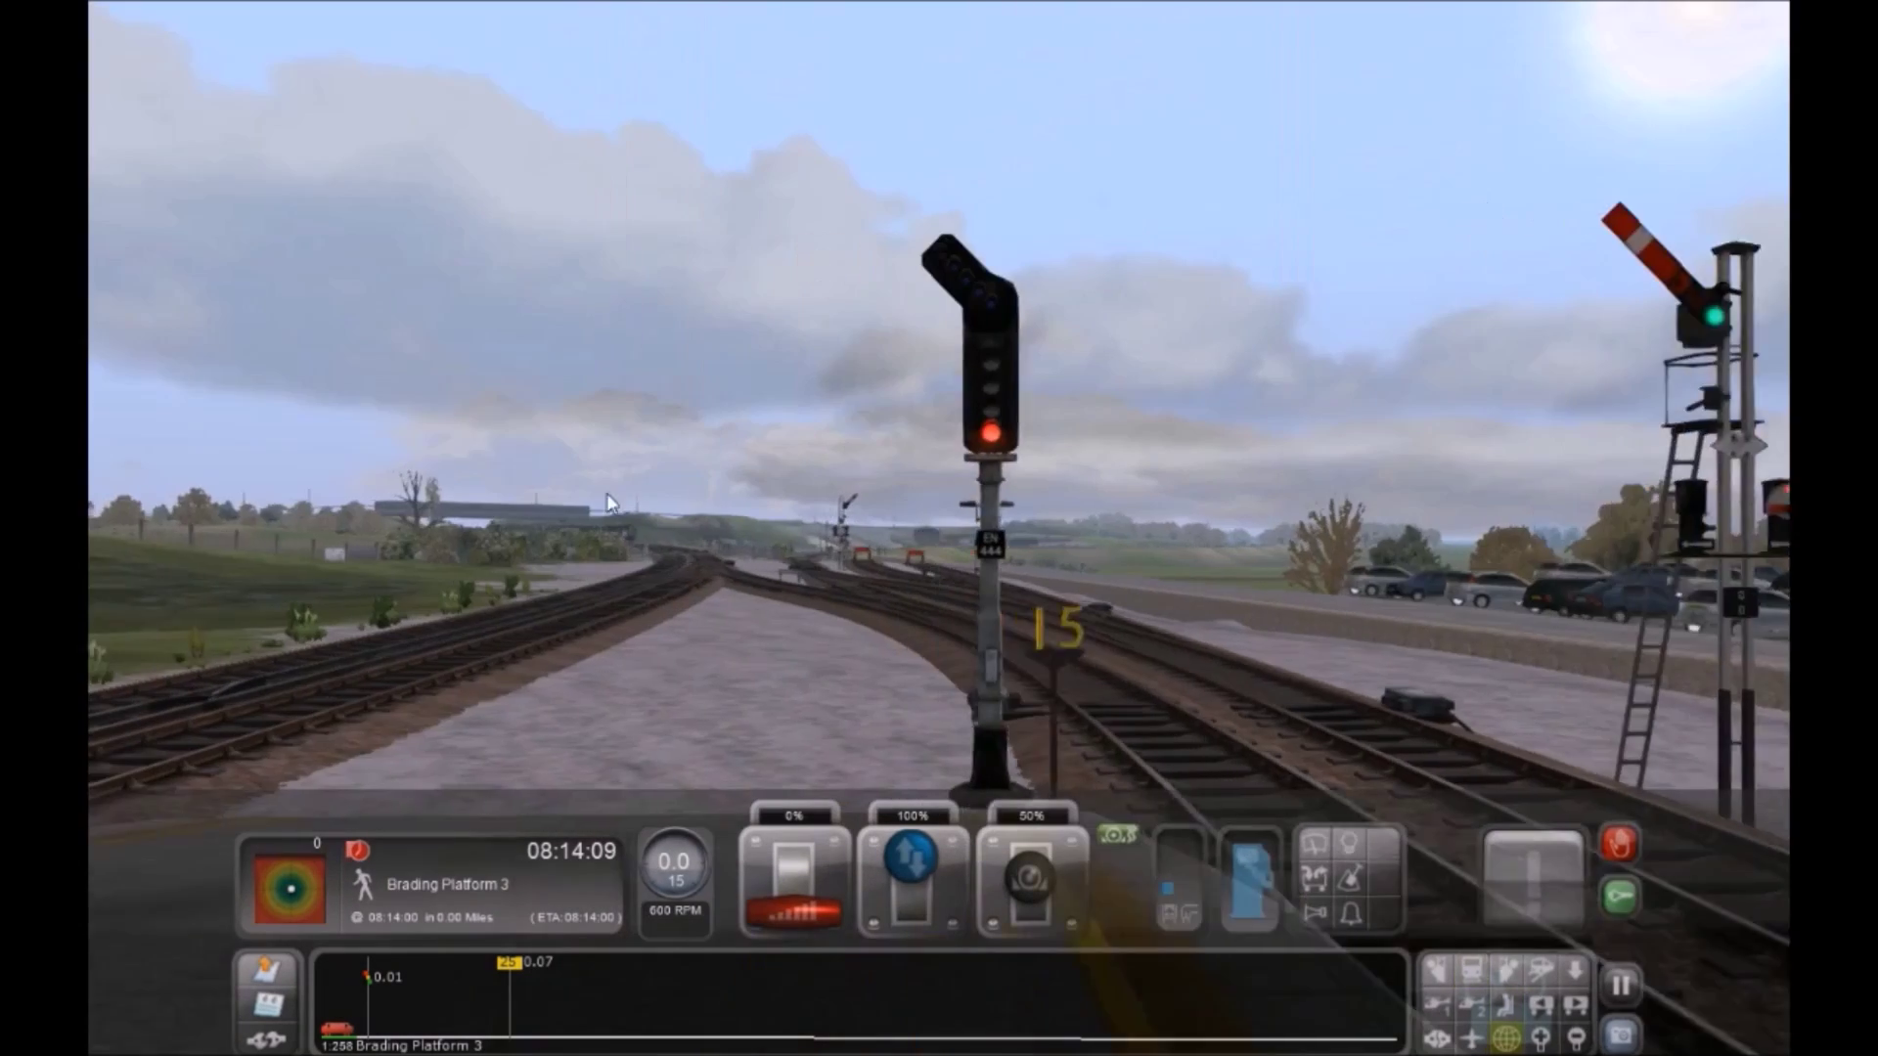
scroll(509, 586, "up", 8)
right_click_drag(507, 587, 514, 589)
scroll(514, 588, "up", 3)
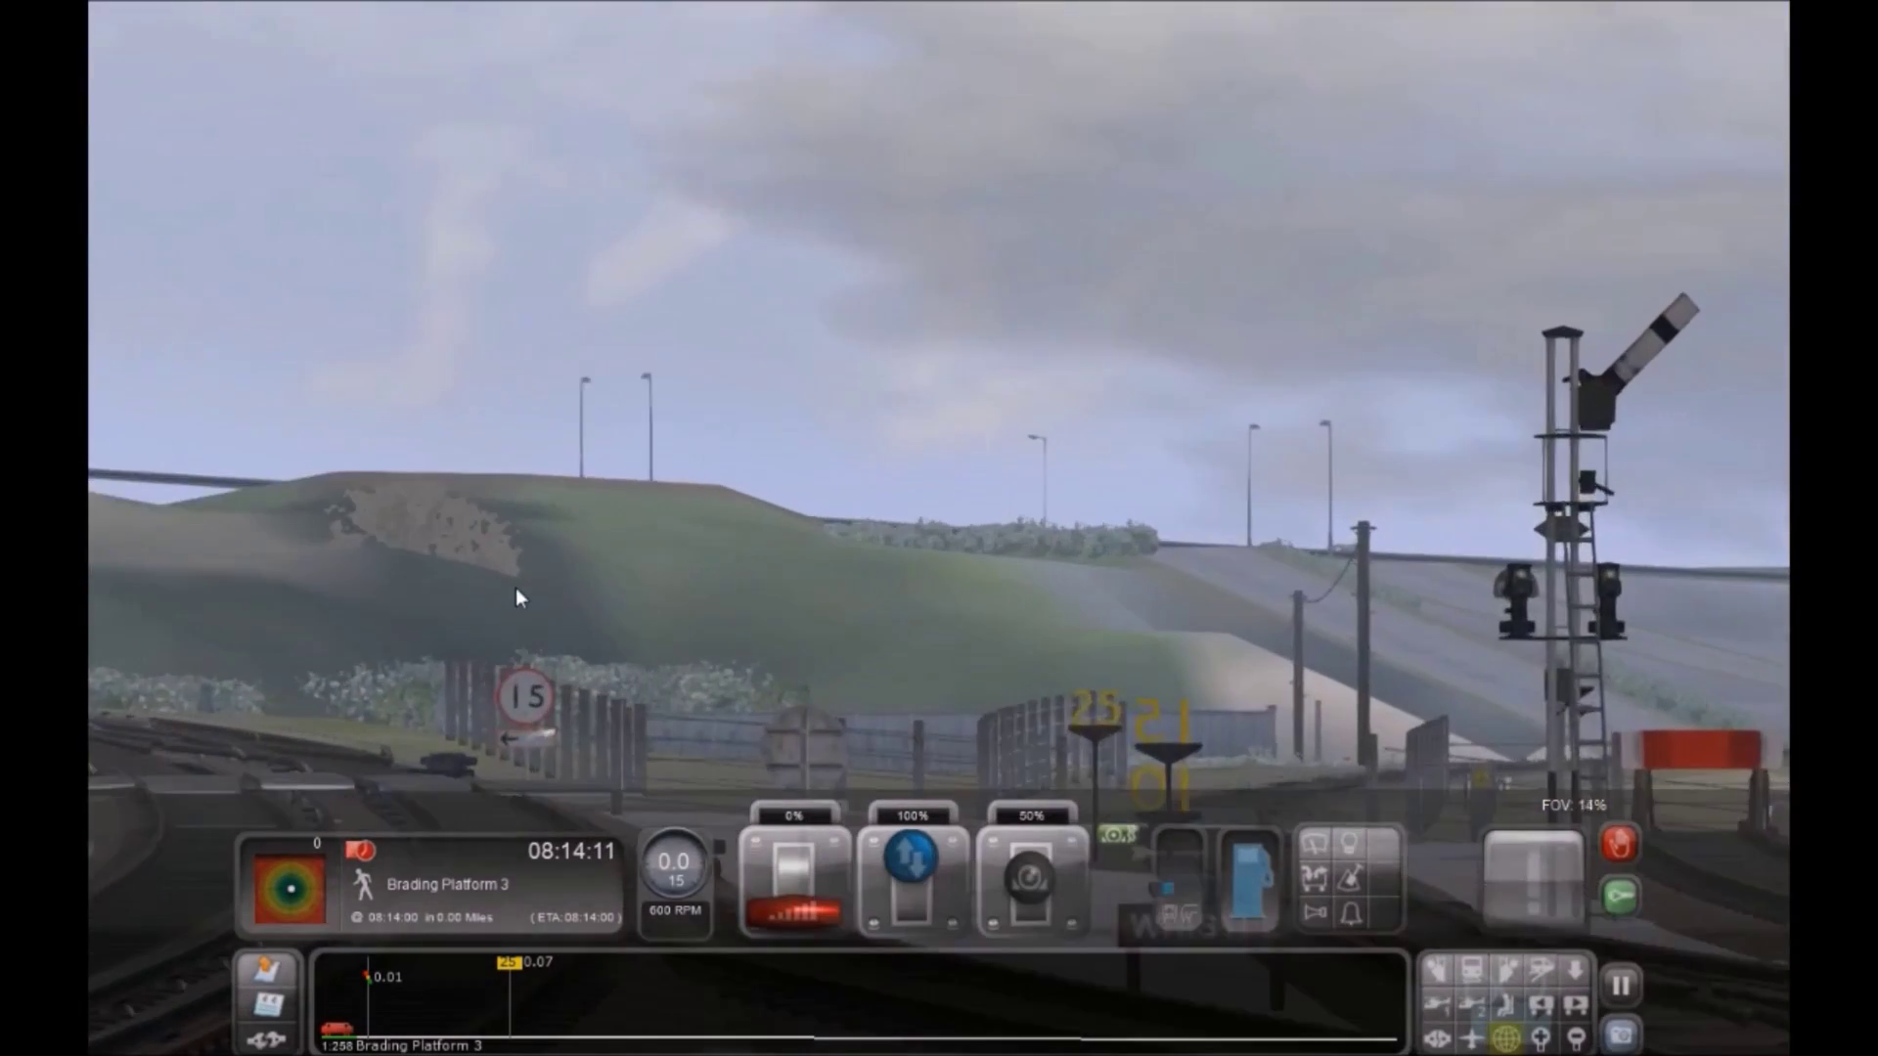
scroll(503, 646, "down", 1)
scroll(503, 646, "down", 10)
right_click_drag(468, 656, 567, 763)
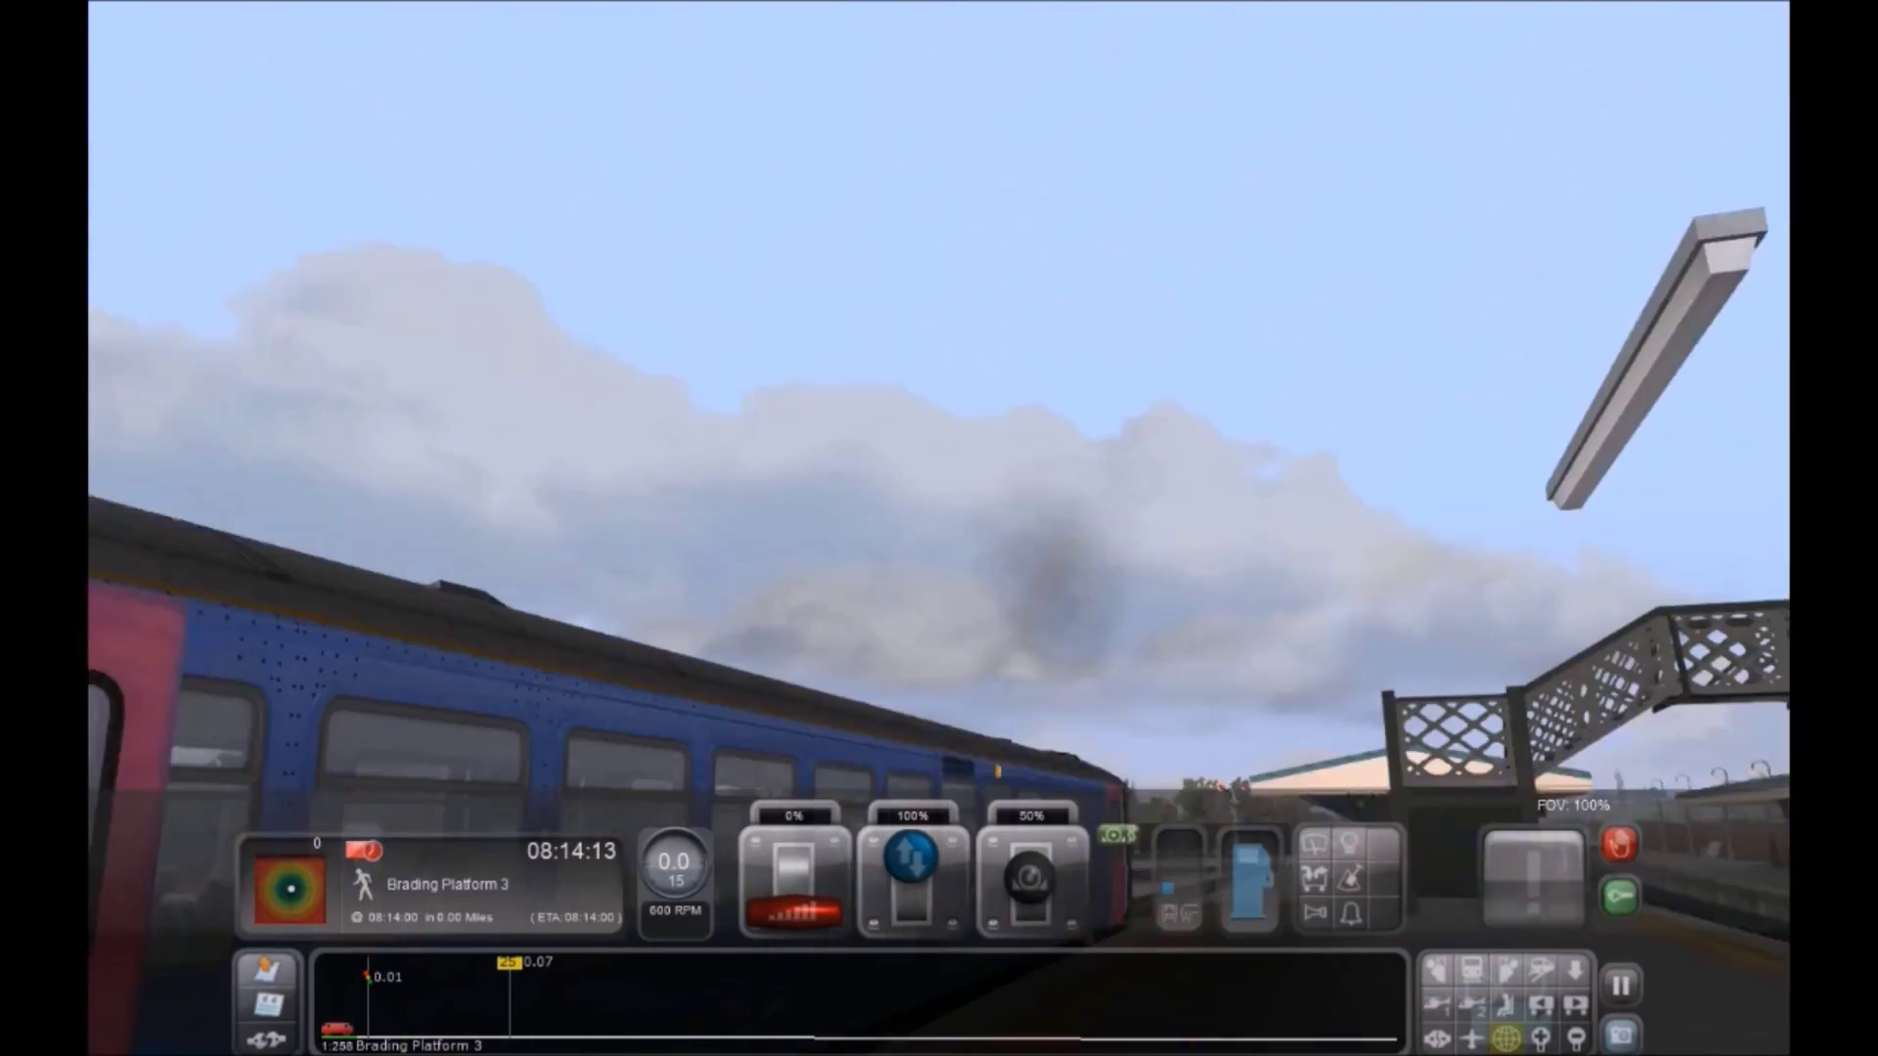
Watch the green AI passenger train approach and run into the opposite Brading platform from the platform end
key("Up")
key("Up")
right_click_drag(548, 665, 453, 649)
right_click_drag(759, 557, 851, 650)
key("Up")
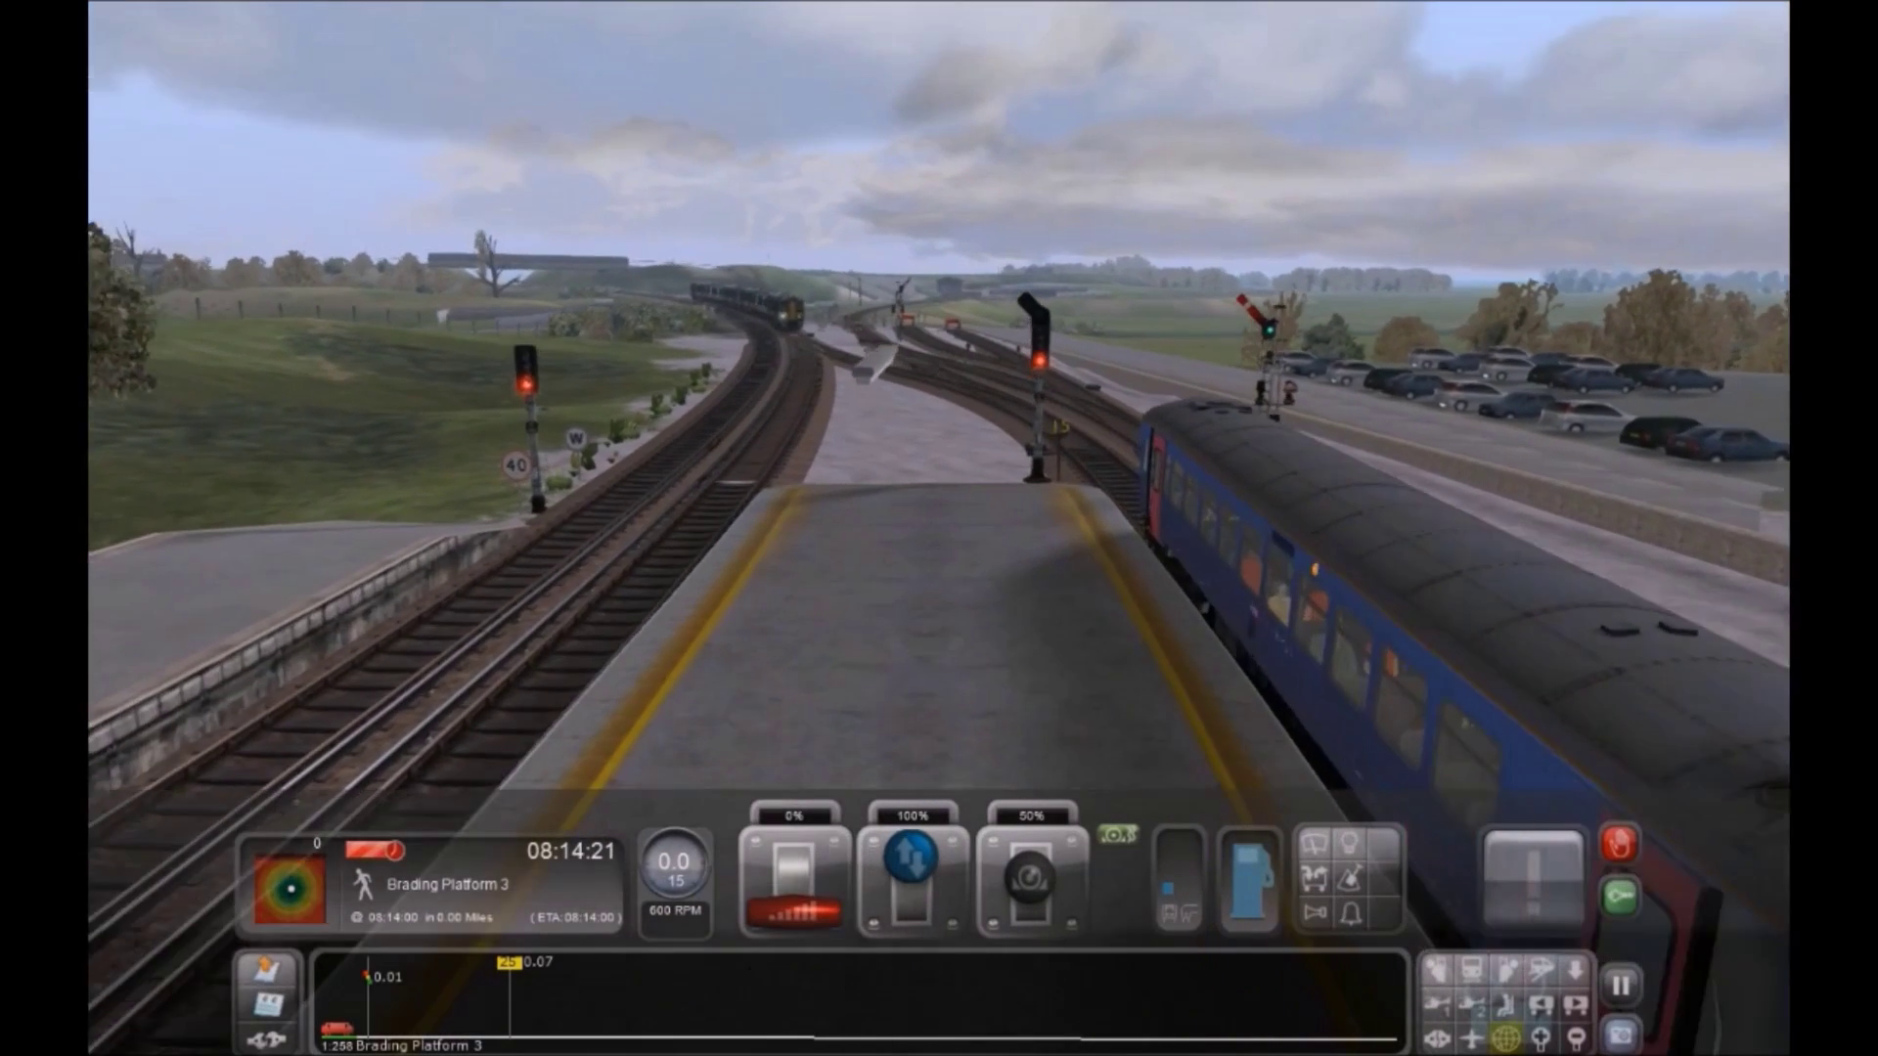
key("Up")
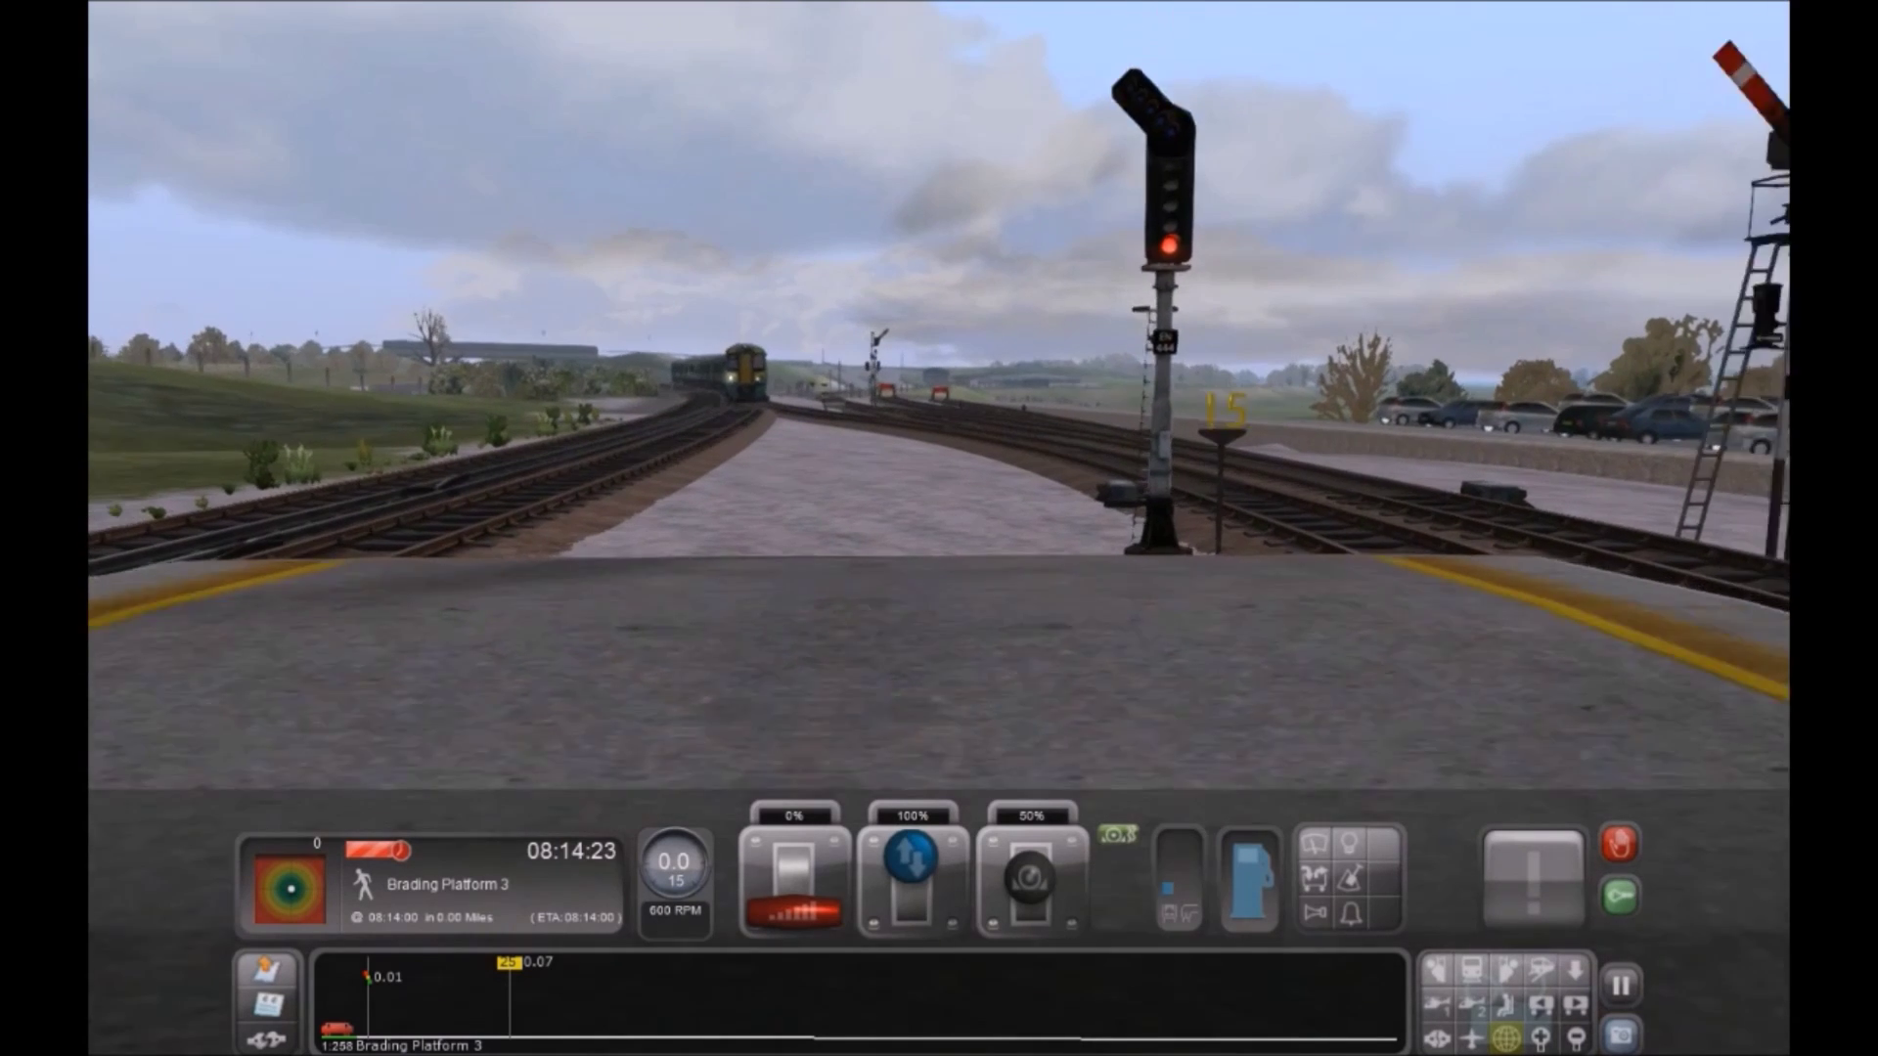
key("Down")
right_click_drag(851, 651, 1017, 626)
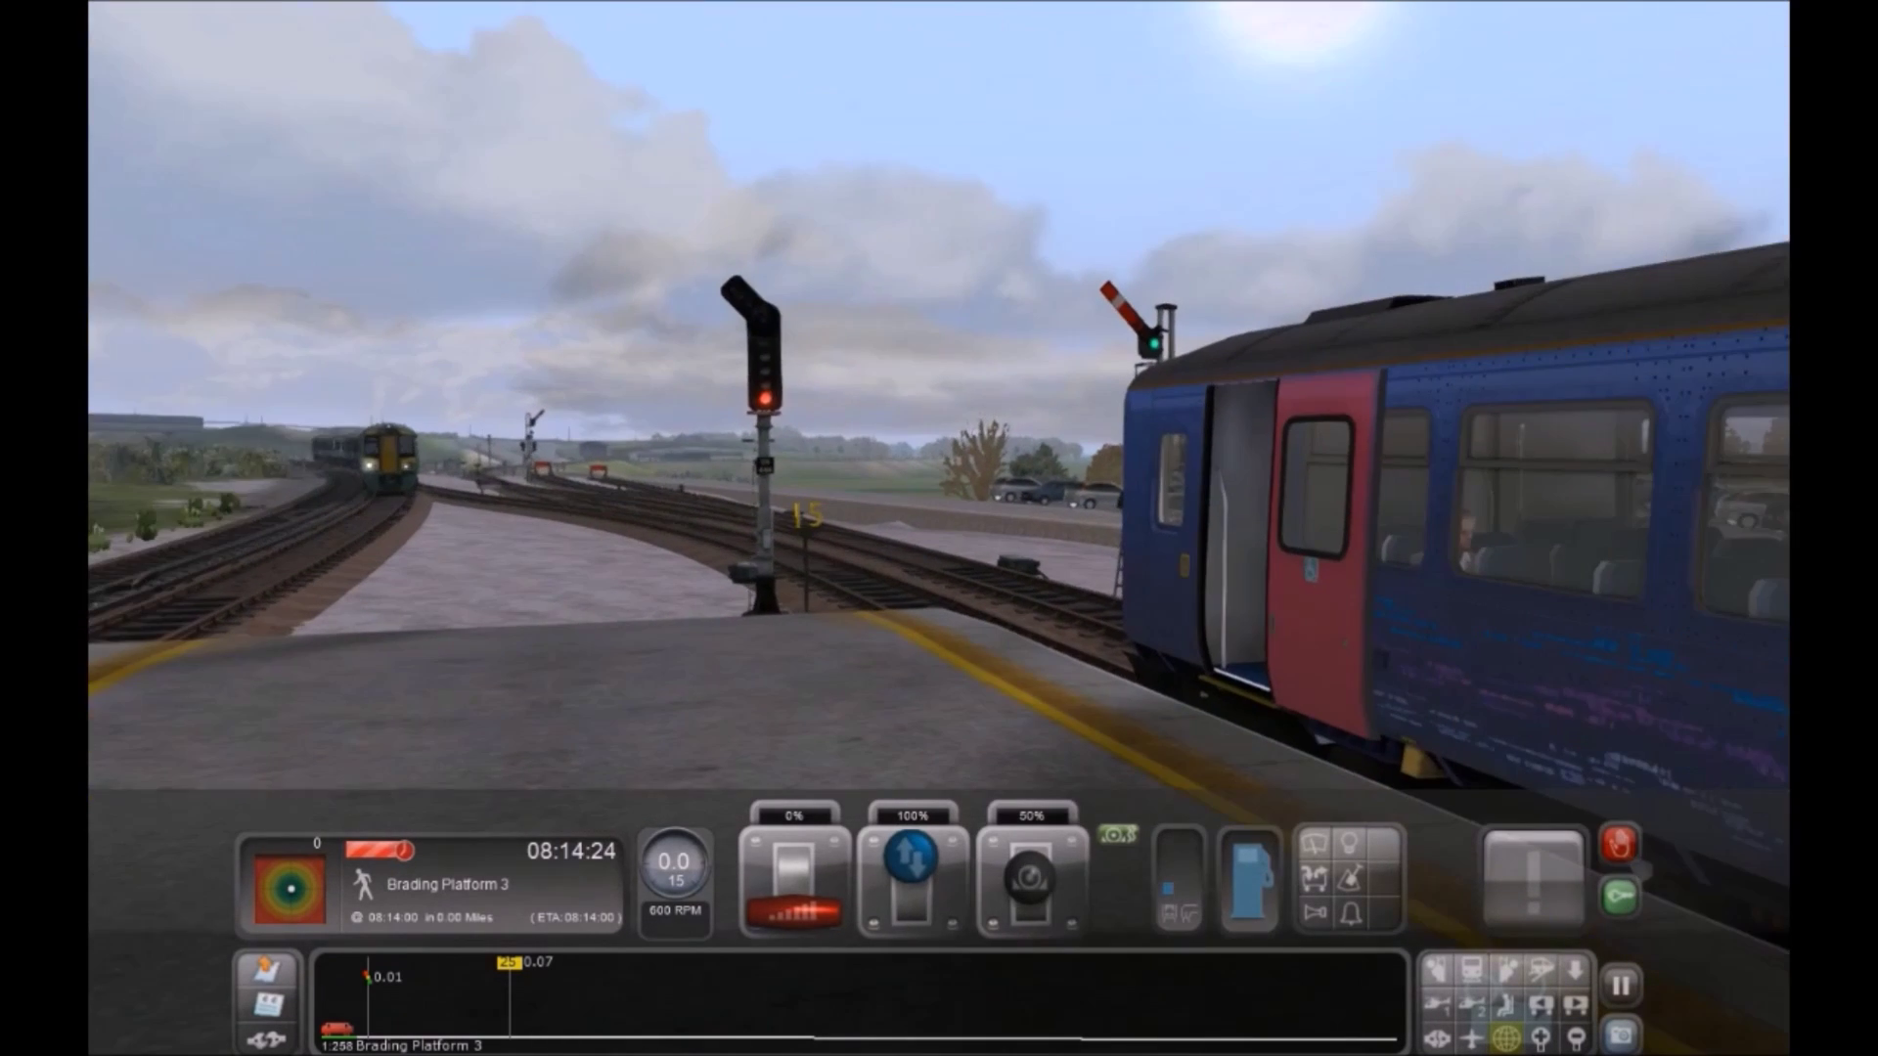
key("Left")
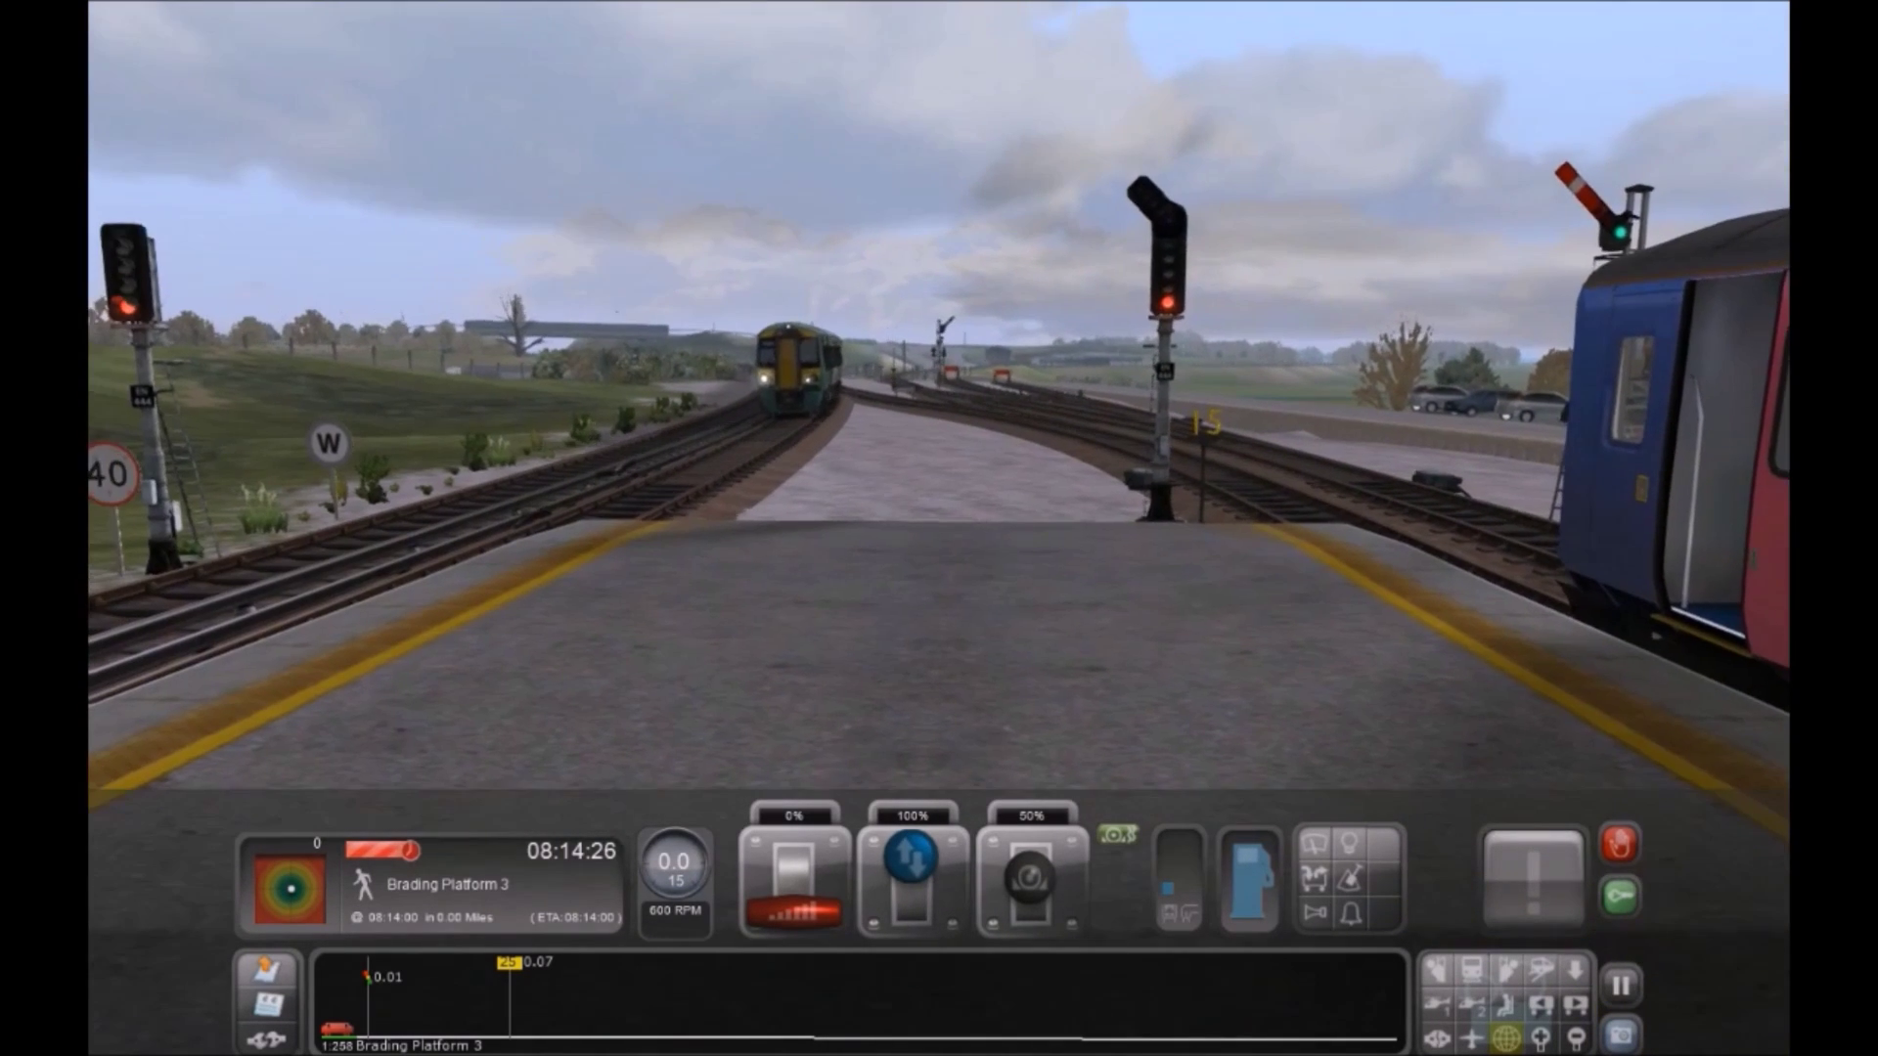
key("Left")
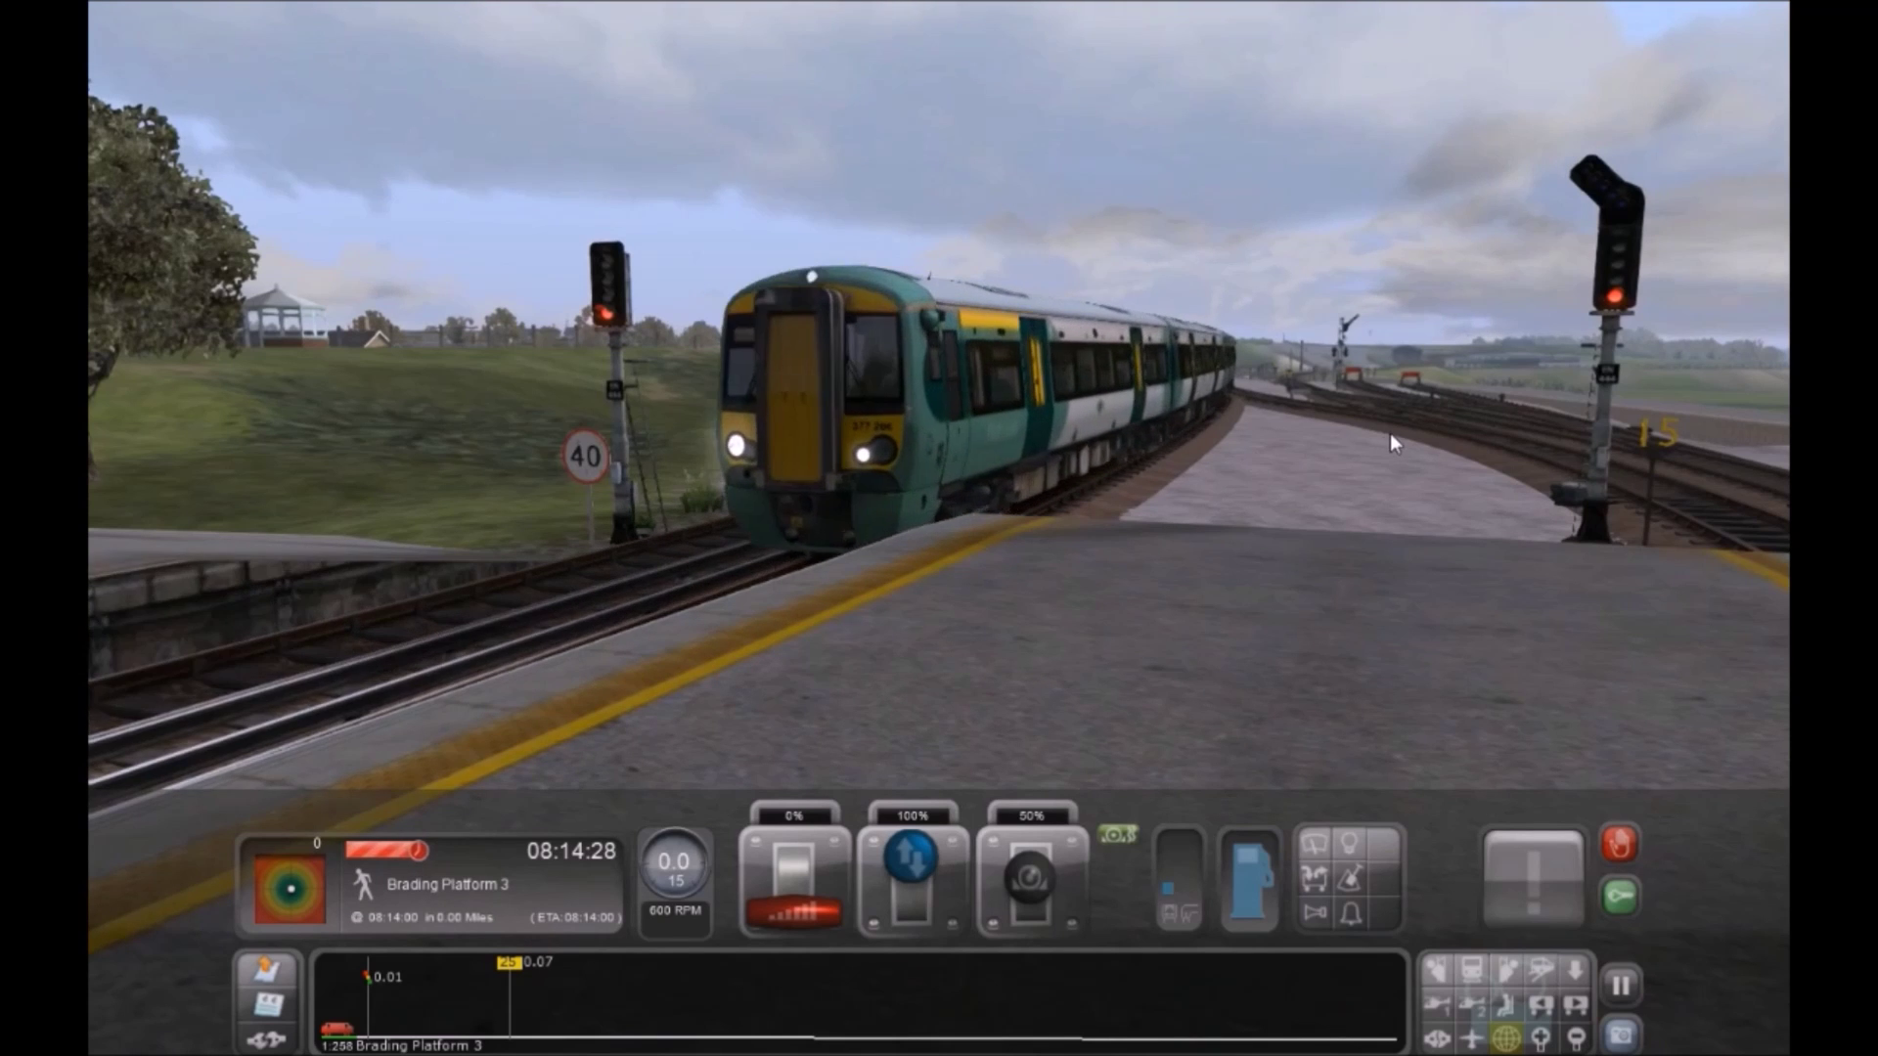
key("Left")
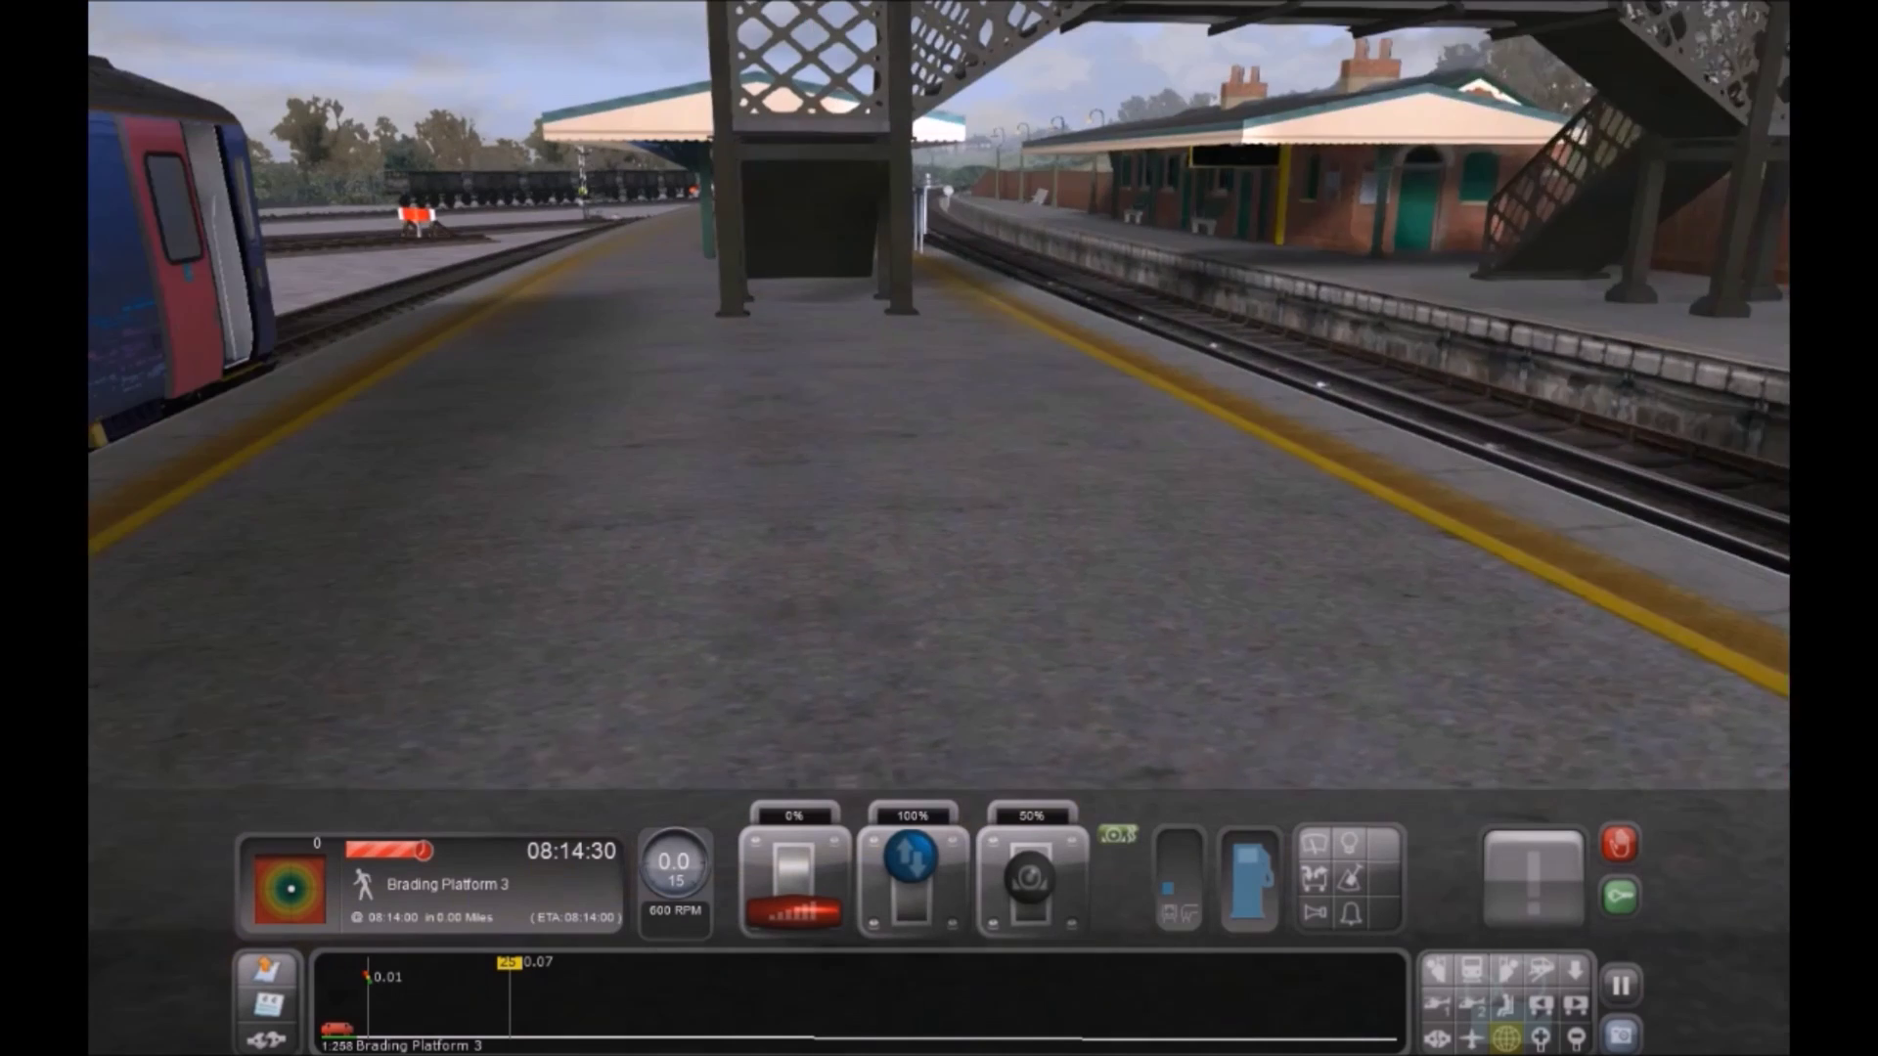
key("Right")
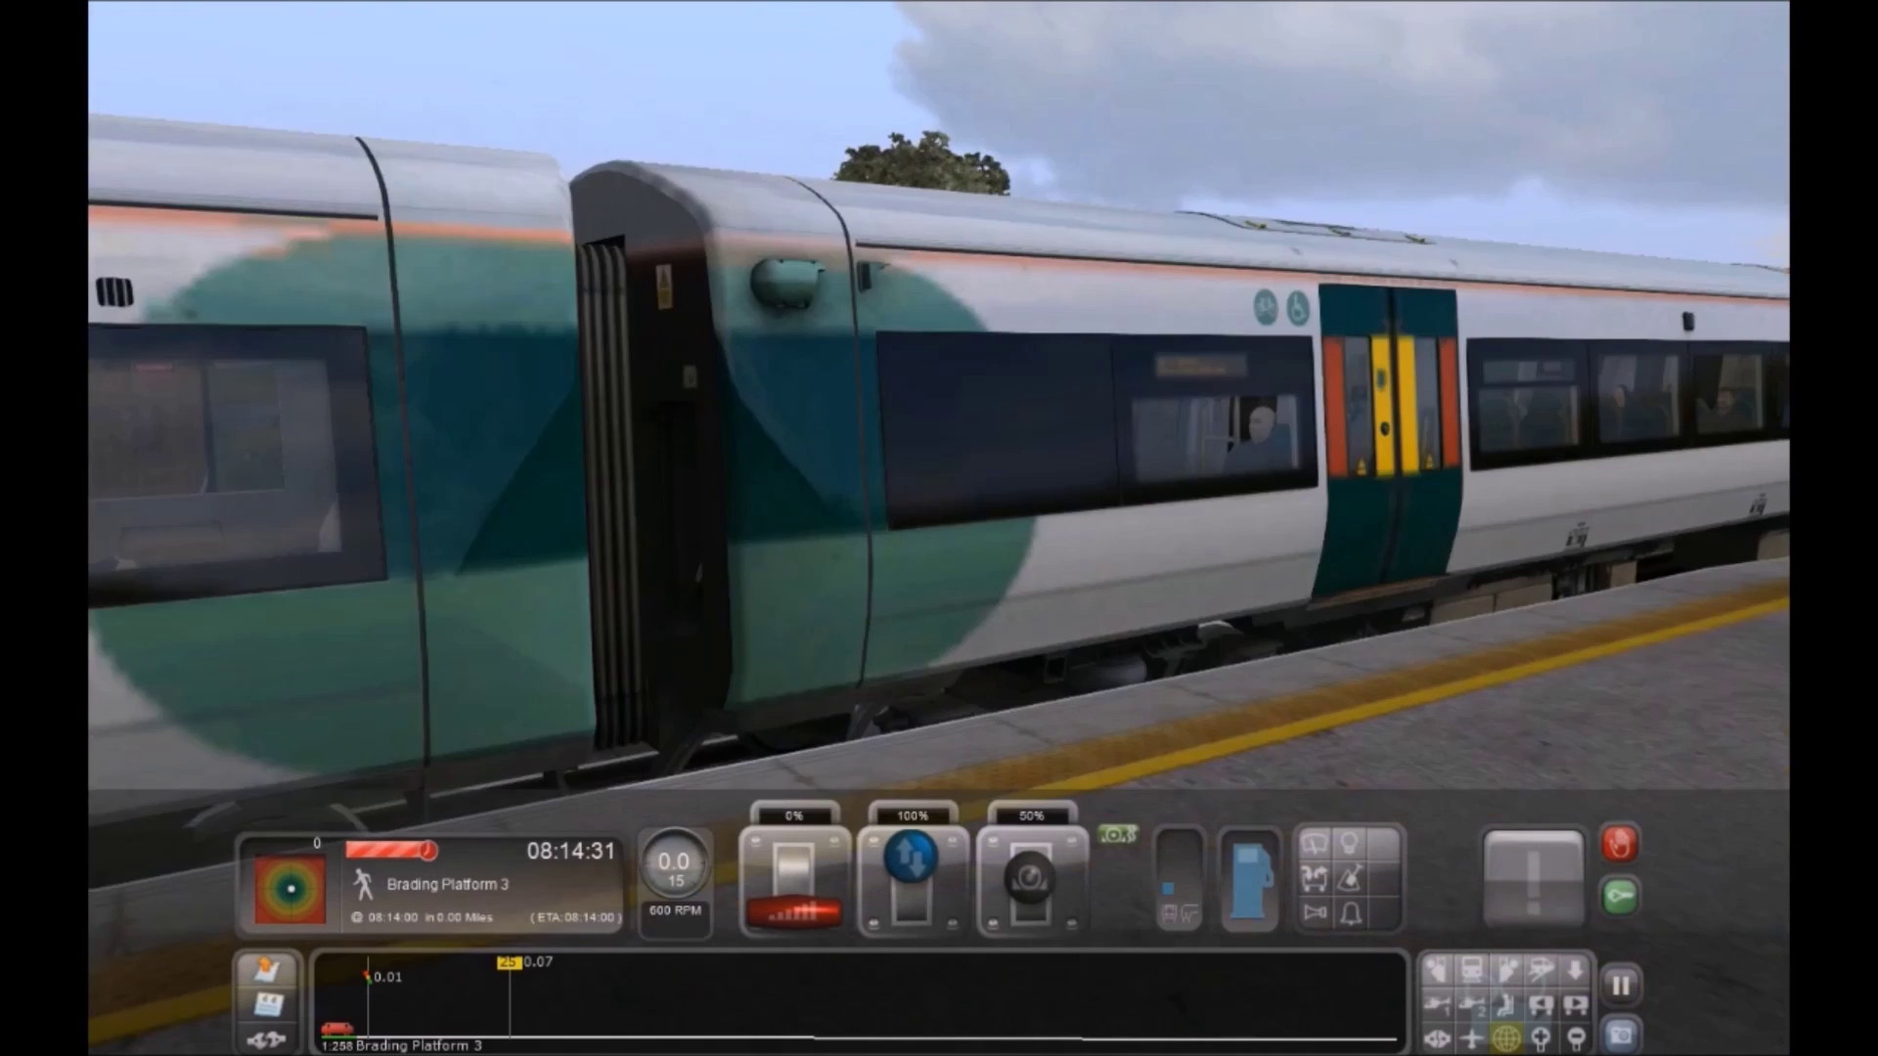
Look around inside Service1's driving cab, then view the blue train from outside
key("1")
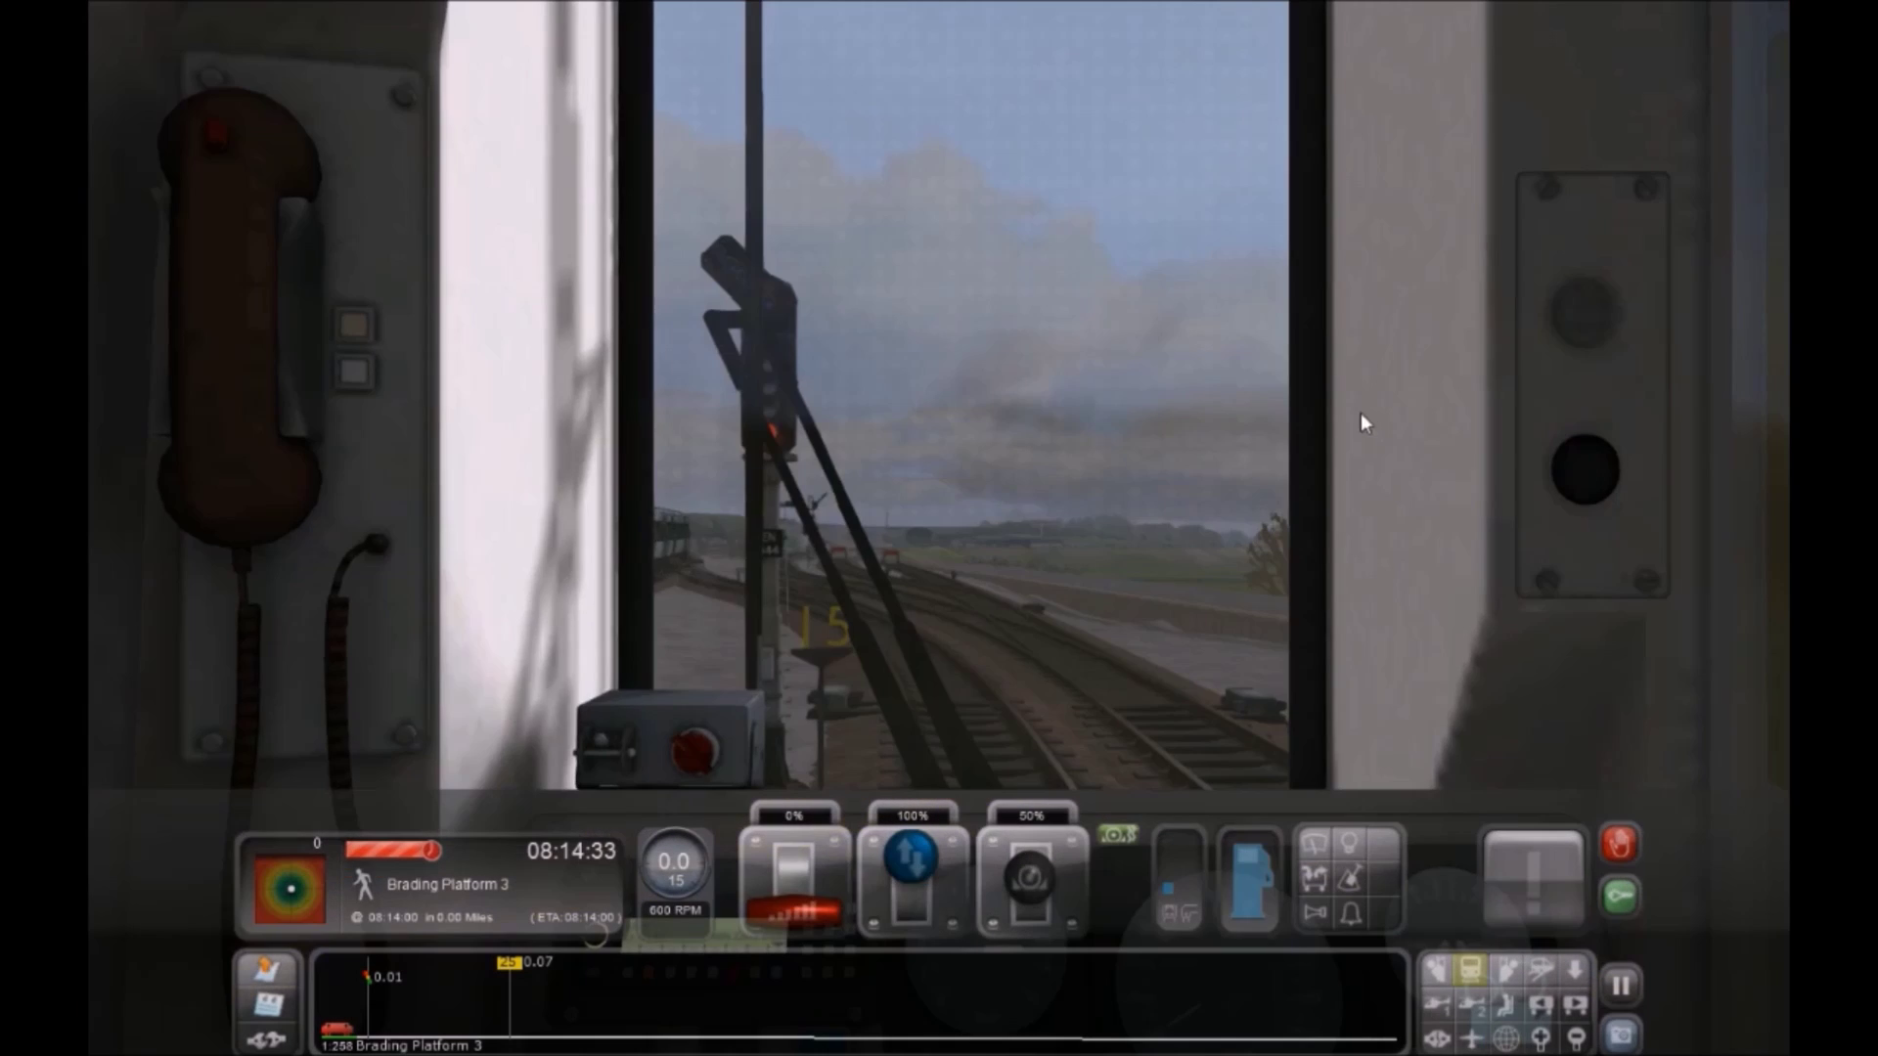
right_click_drag(1227, 431, 1164, 430)
key("5")
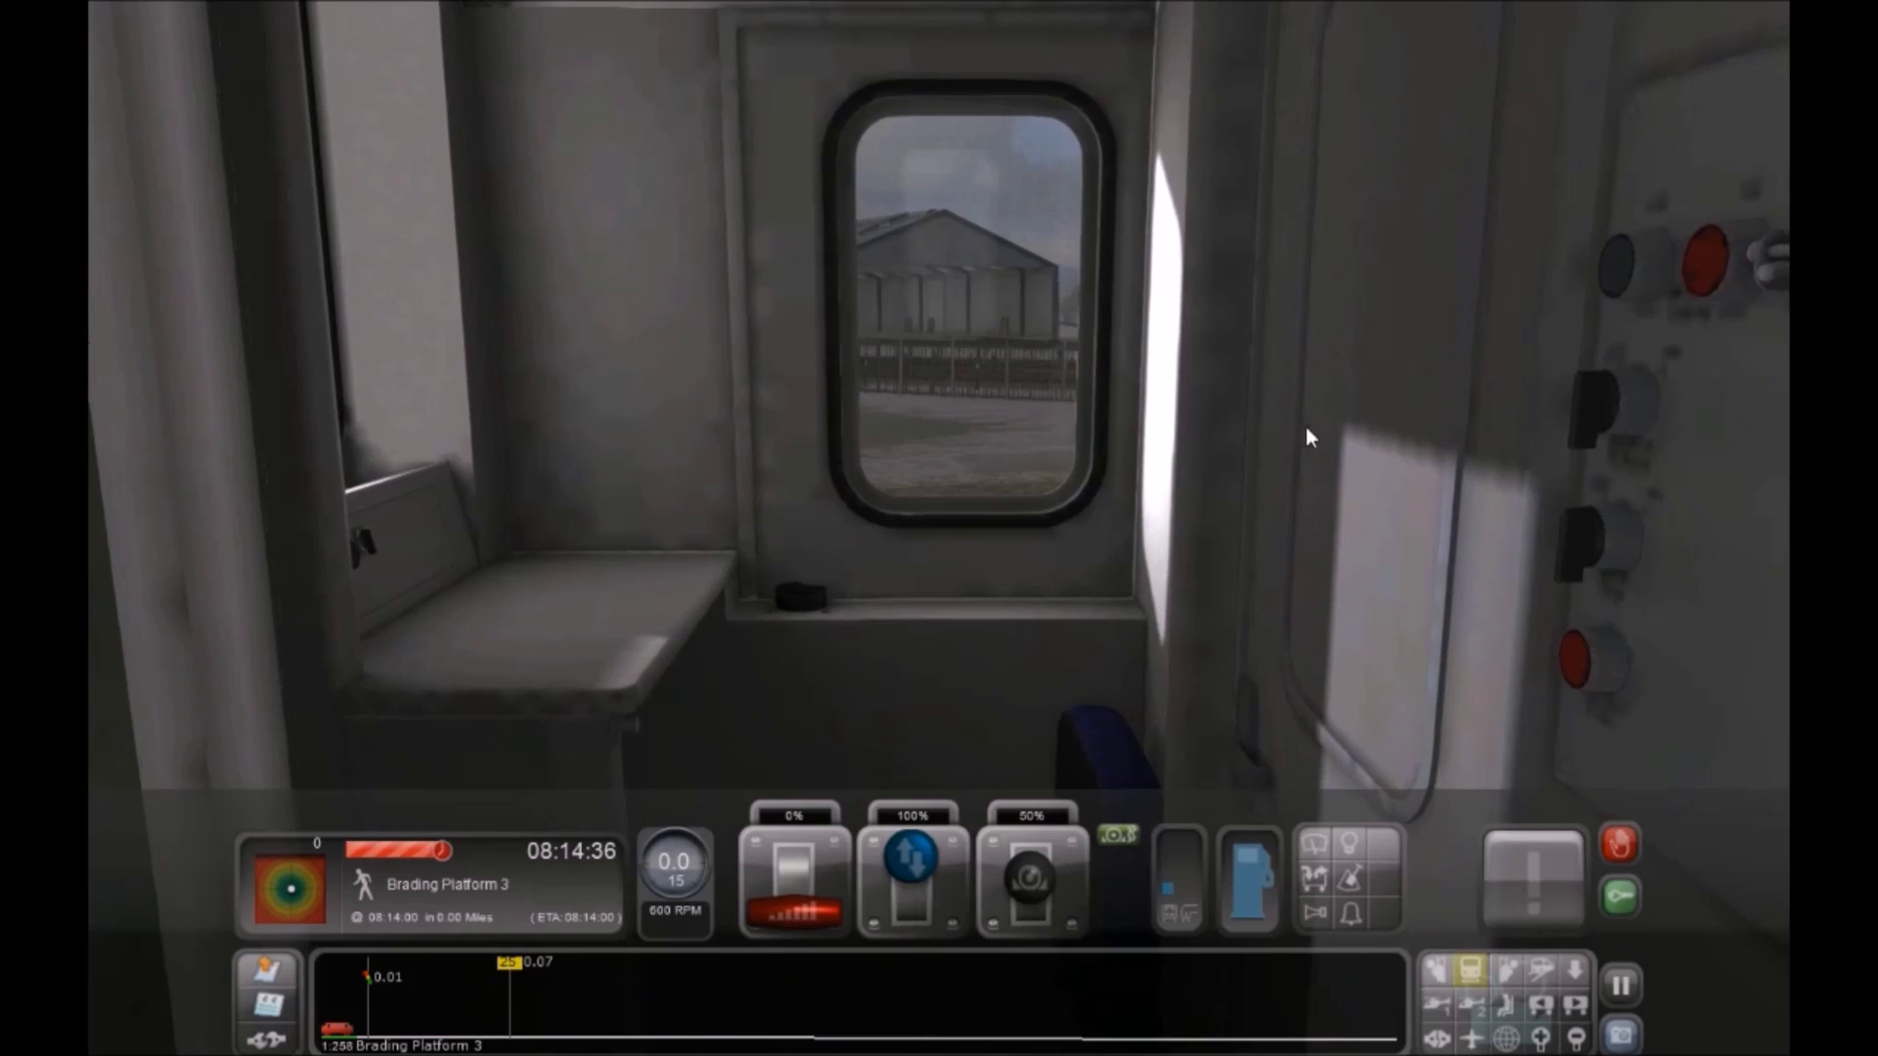
right_click_drag(1306, 427, 1344, 442)
right_click_drag(1086, 442, 1223, 470)
key("2")
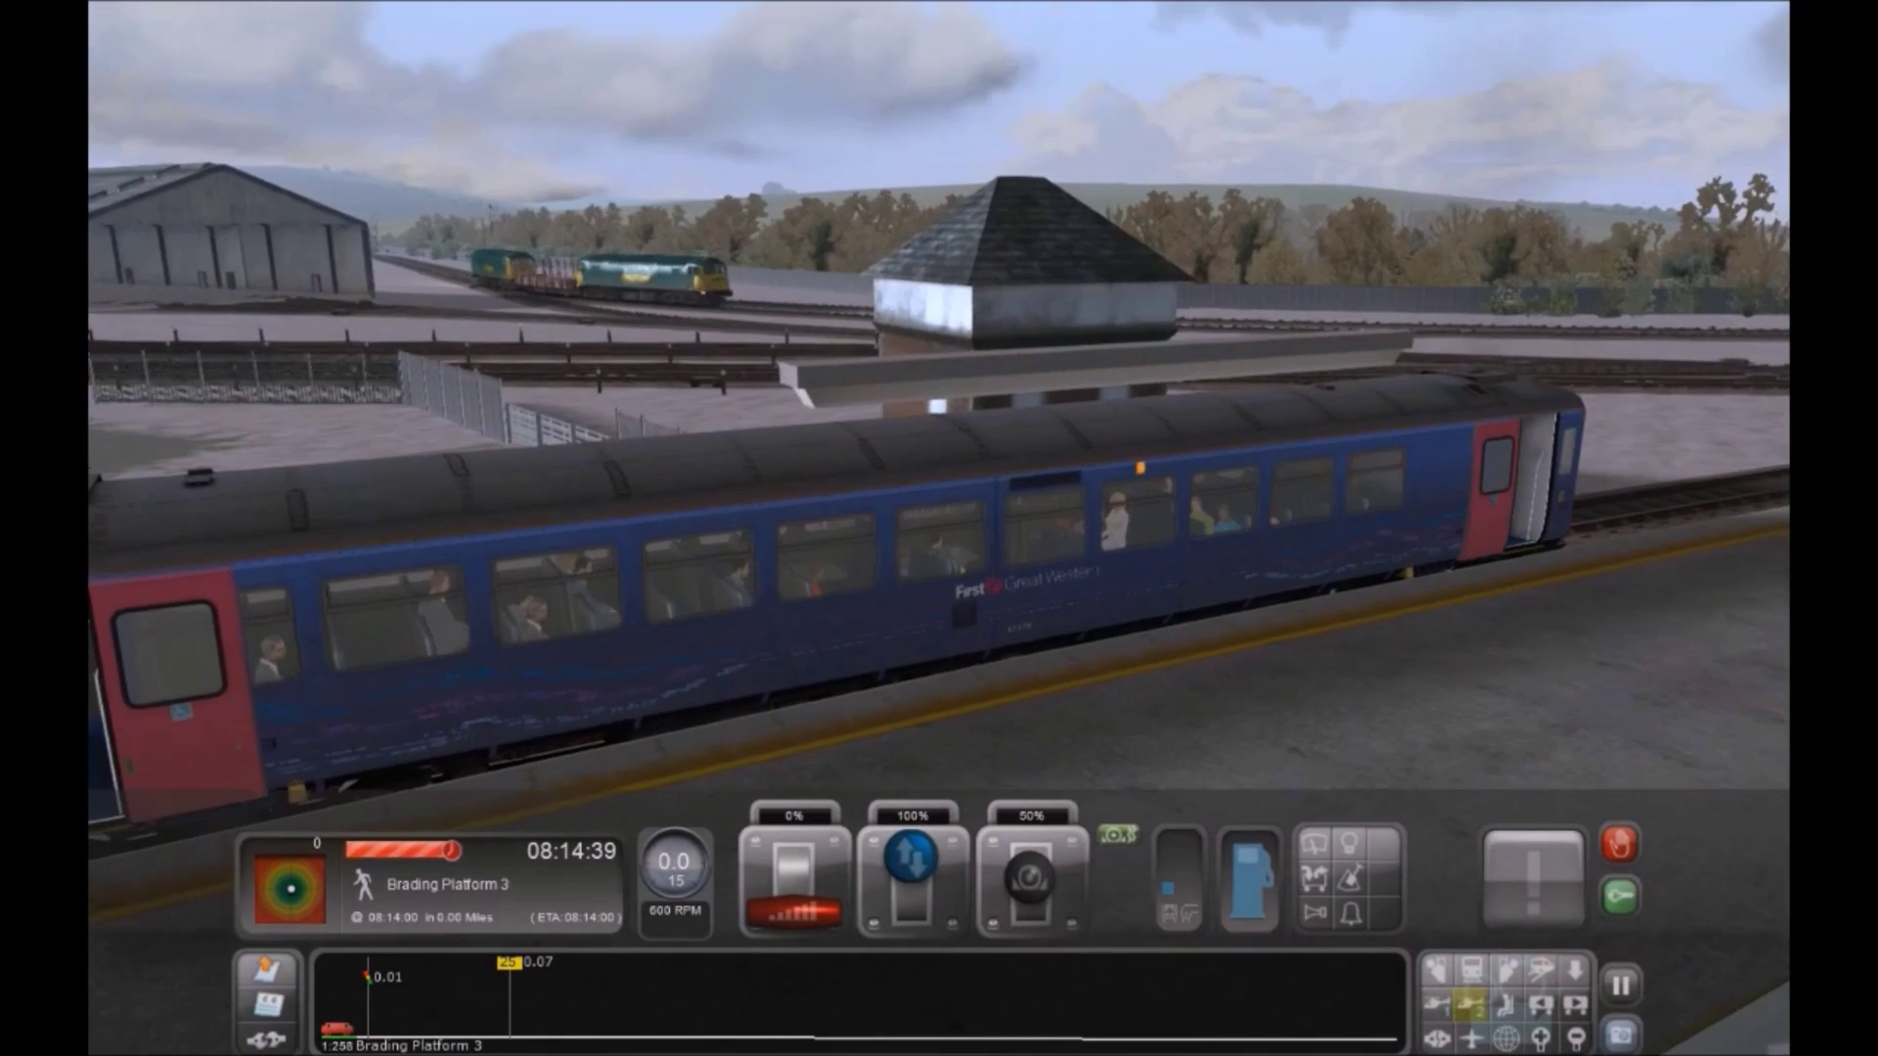
Examine the green AI train and the whole Brading station scene from outside, from close up and farther away
right_click_drag(881, 470, 763, 544)
scroll(906, 547, "up", 5)
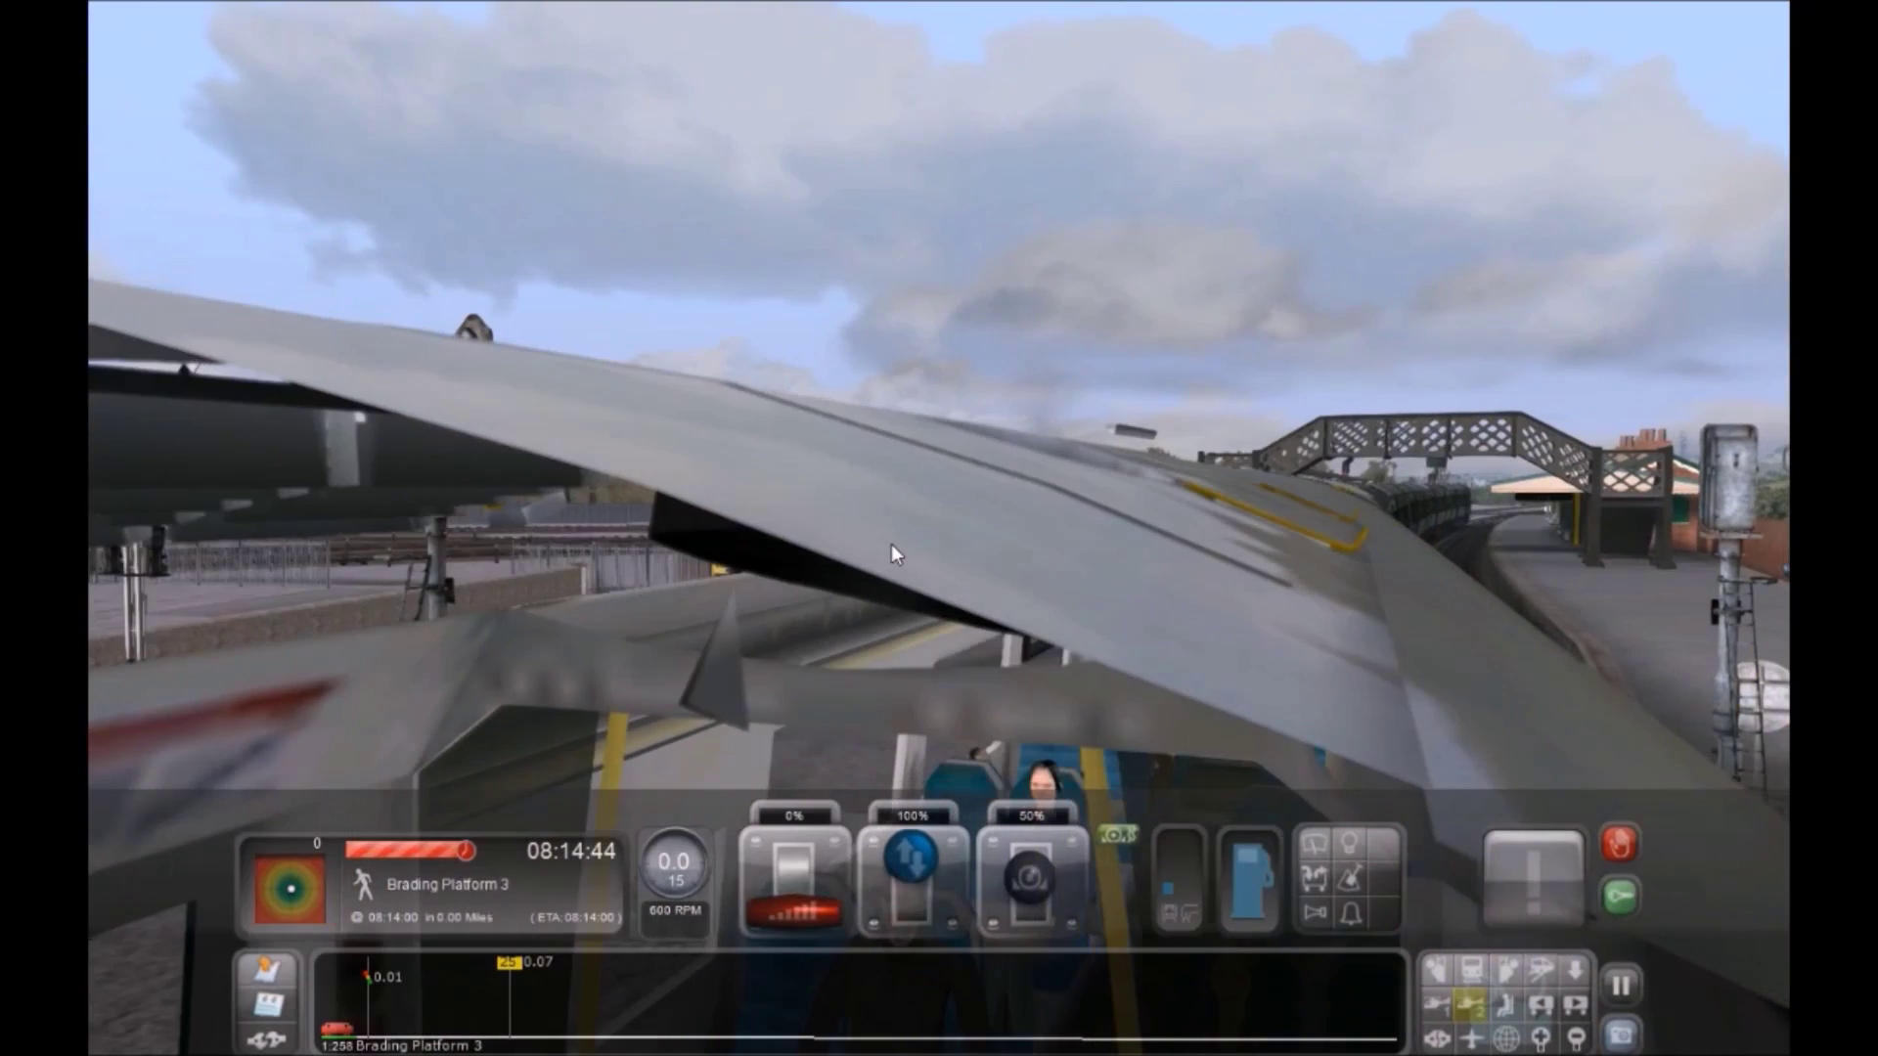
key("1")
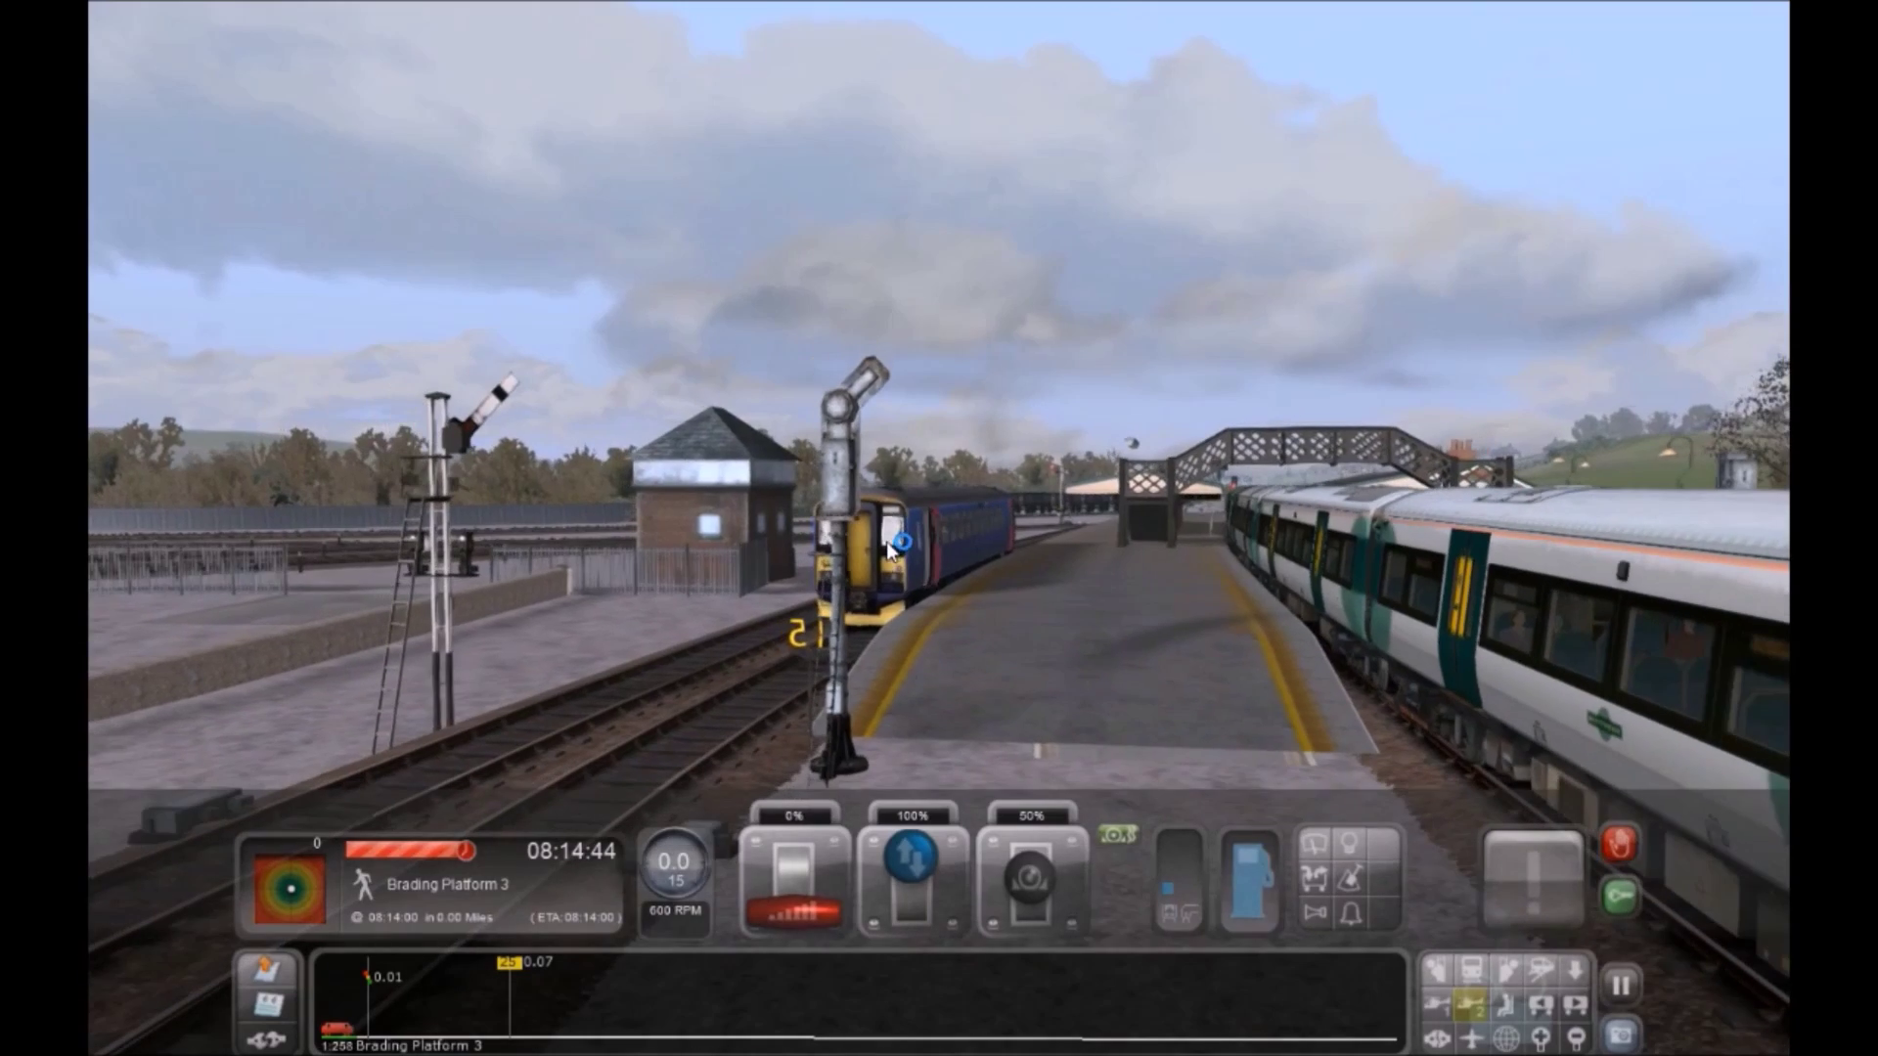
key("2")
scroll(886, 542, "down", 10)
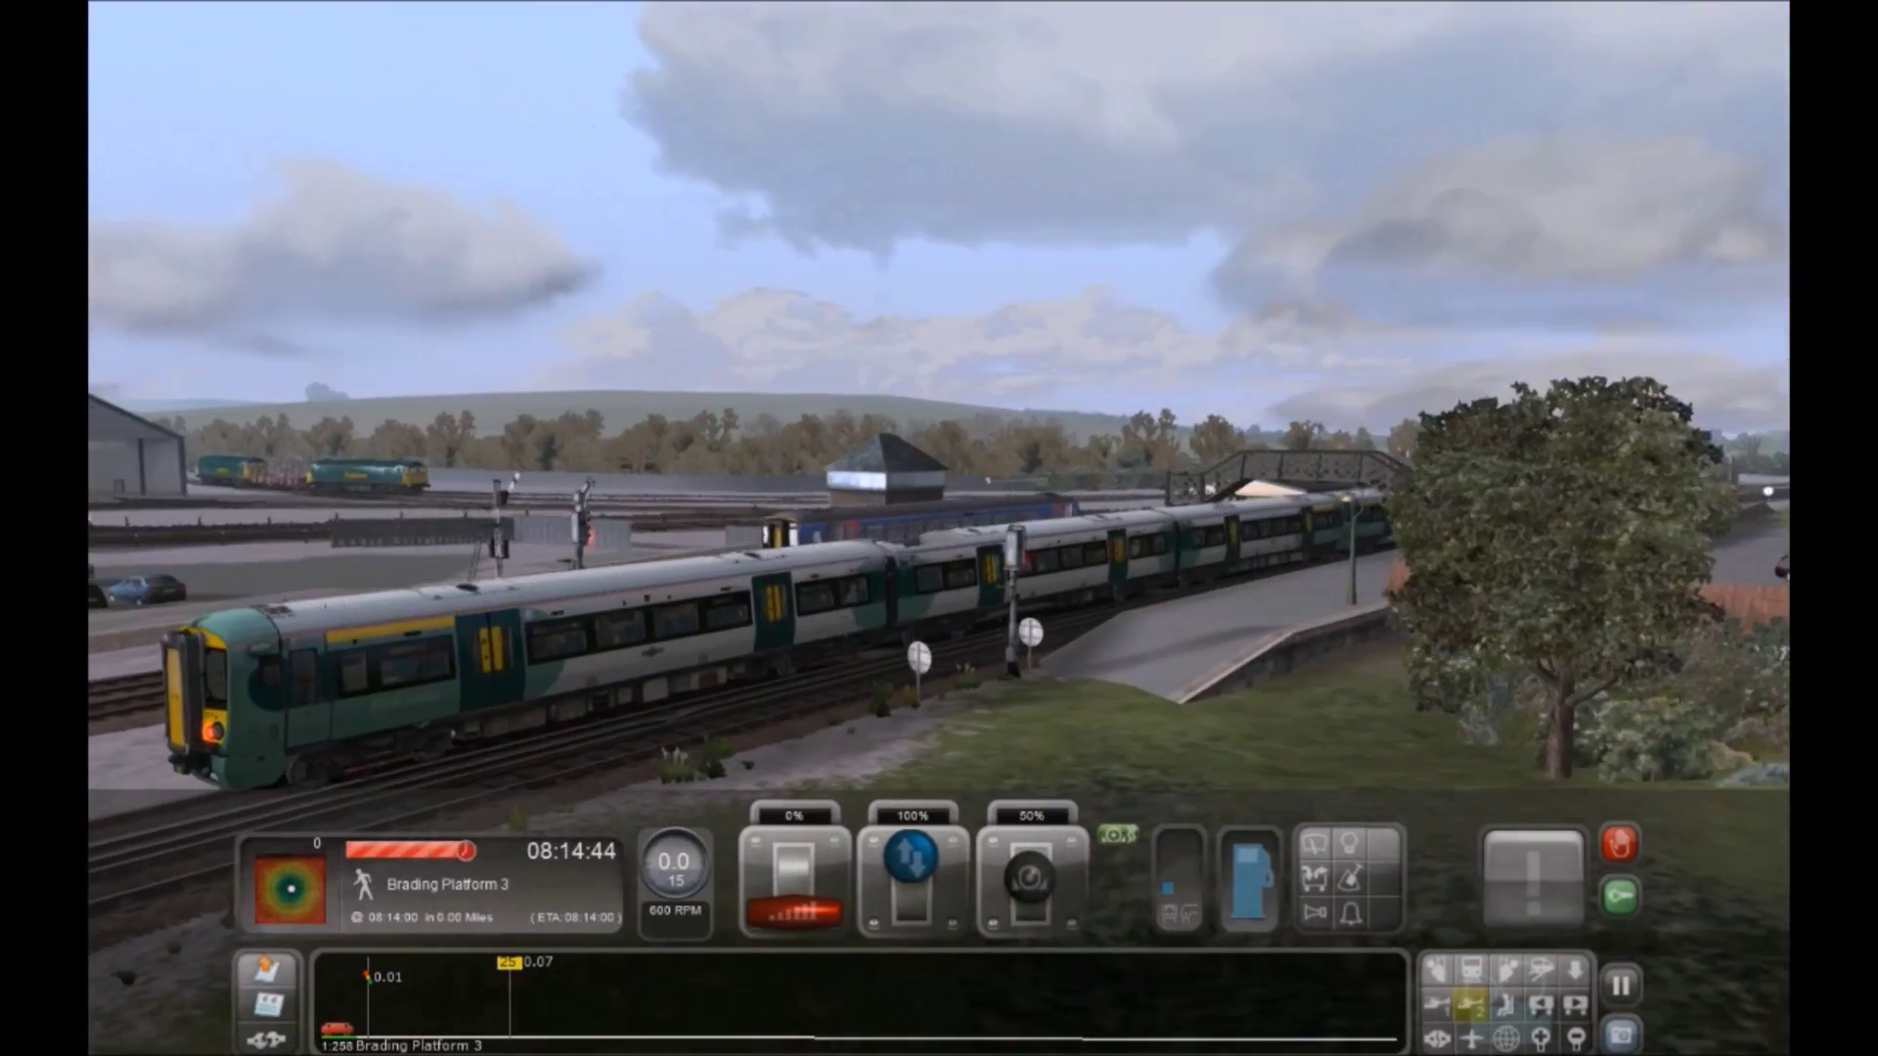
right_click_drag(886, 542, 1761, 450)
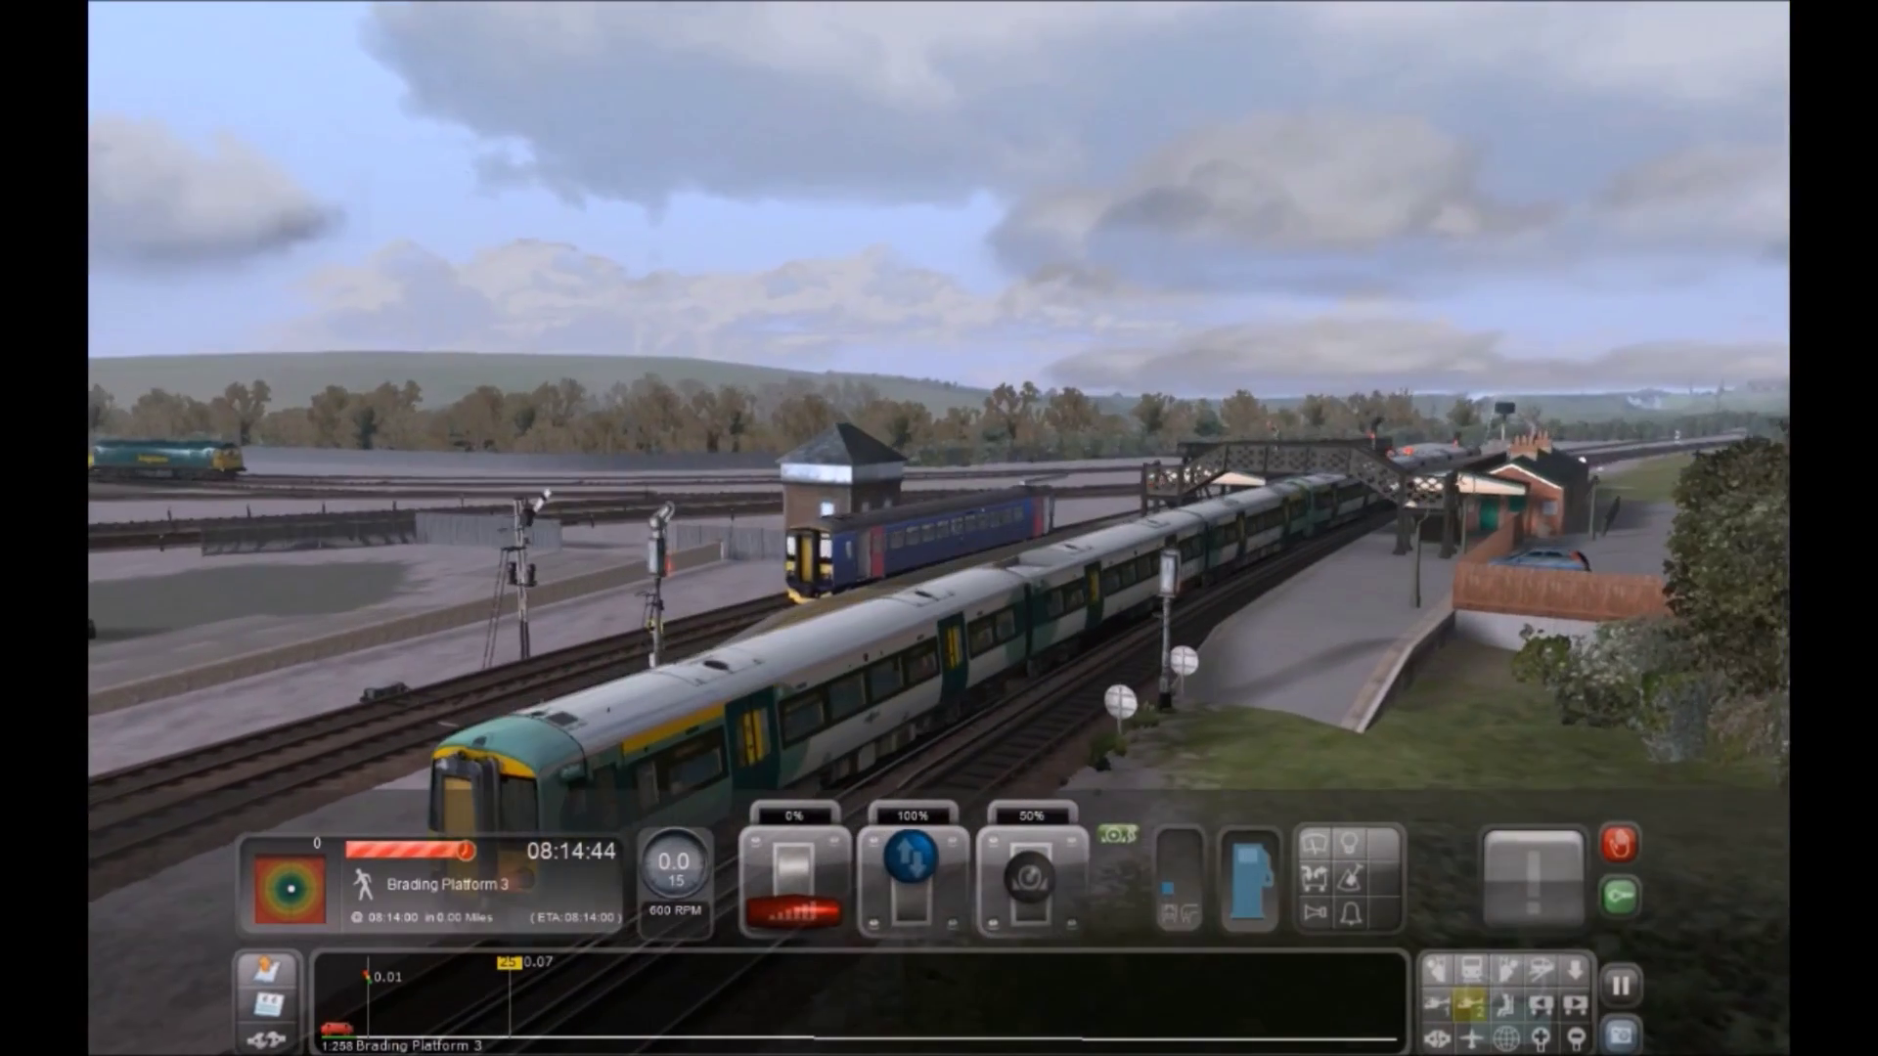
mouse_move(885, 542)
right_mouse_down()
mouse_move(885, 518)
mouse_move(884, 542)
right_mouse_up()
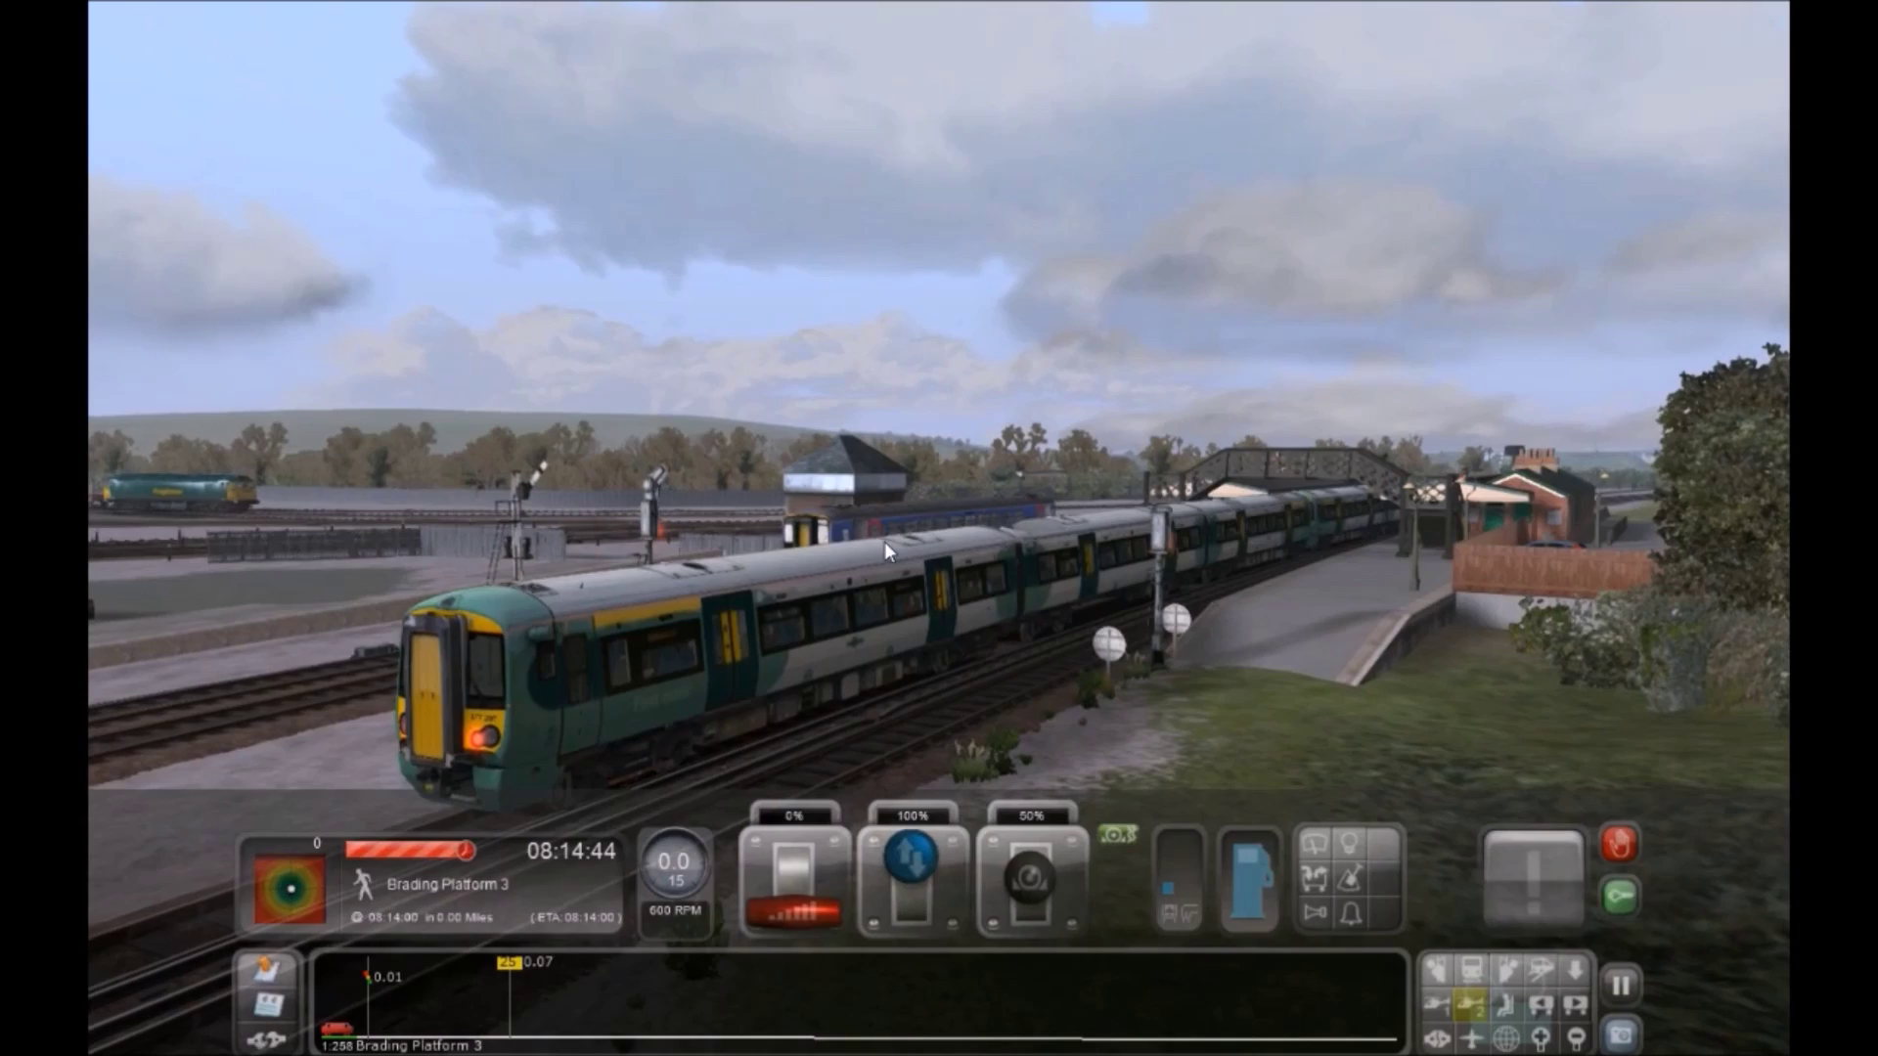
Examine the front and side of Service1's blue train while it loads passengers at Brading Platform 3
key("Left")
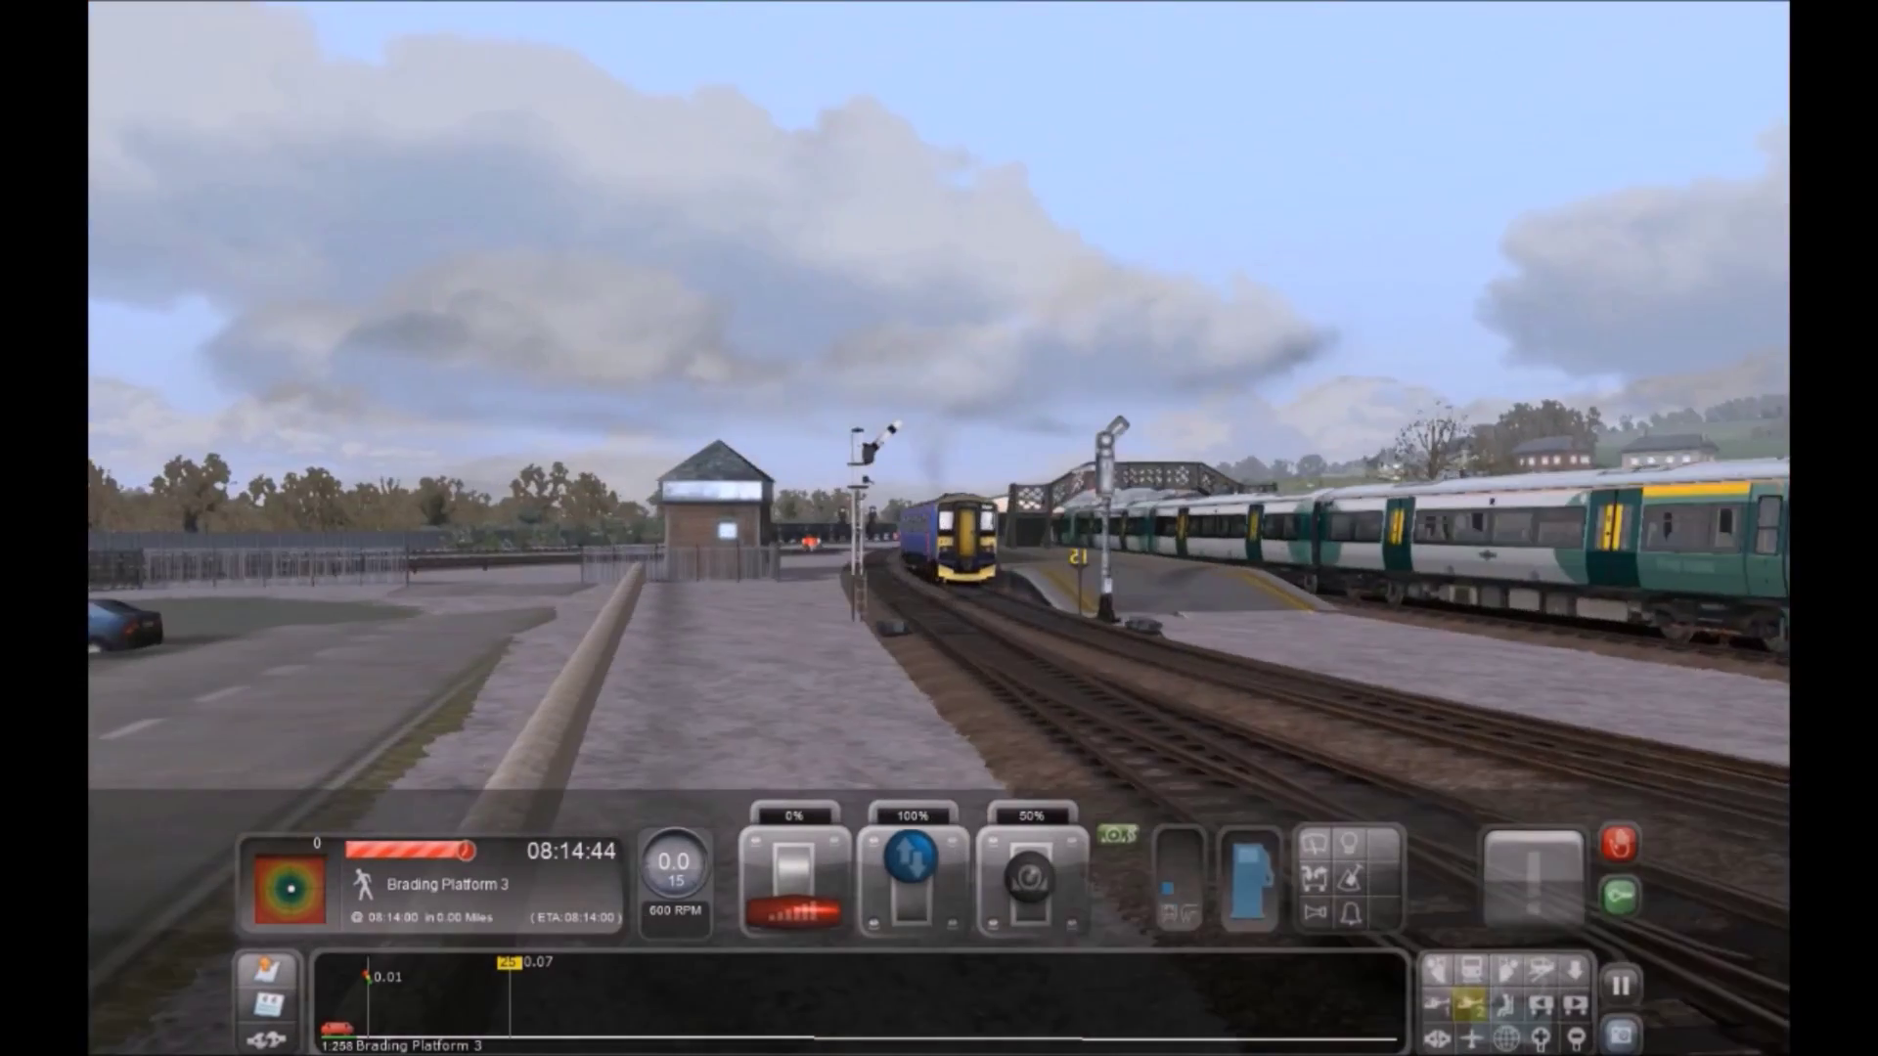
key("Up")
right_click_drag(939, 528, 1027, 538)
right_click_drag(884, 542, 612, 541)
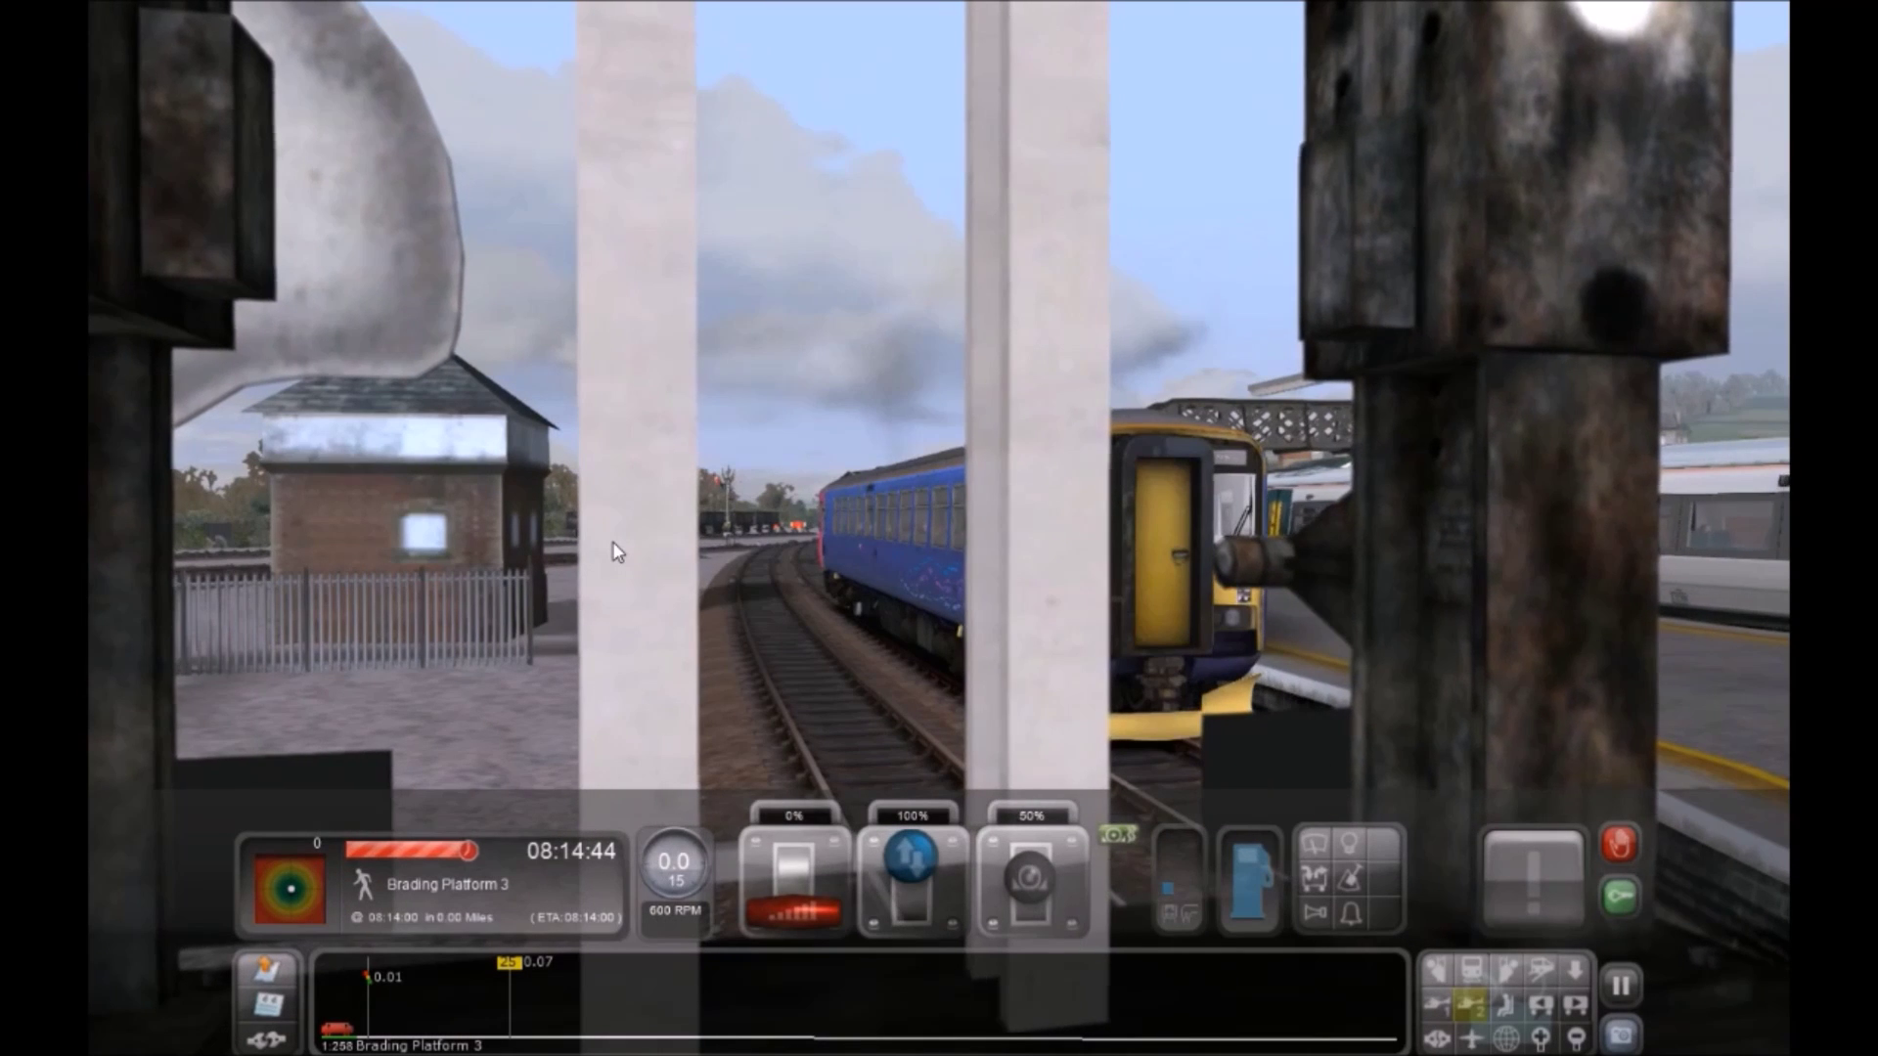
key("Down")
scroll(612, 542, "up", 1)
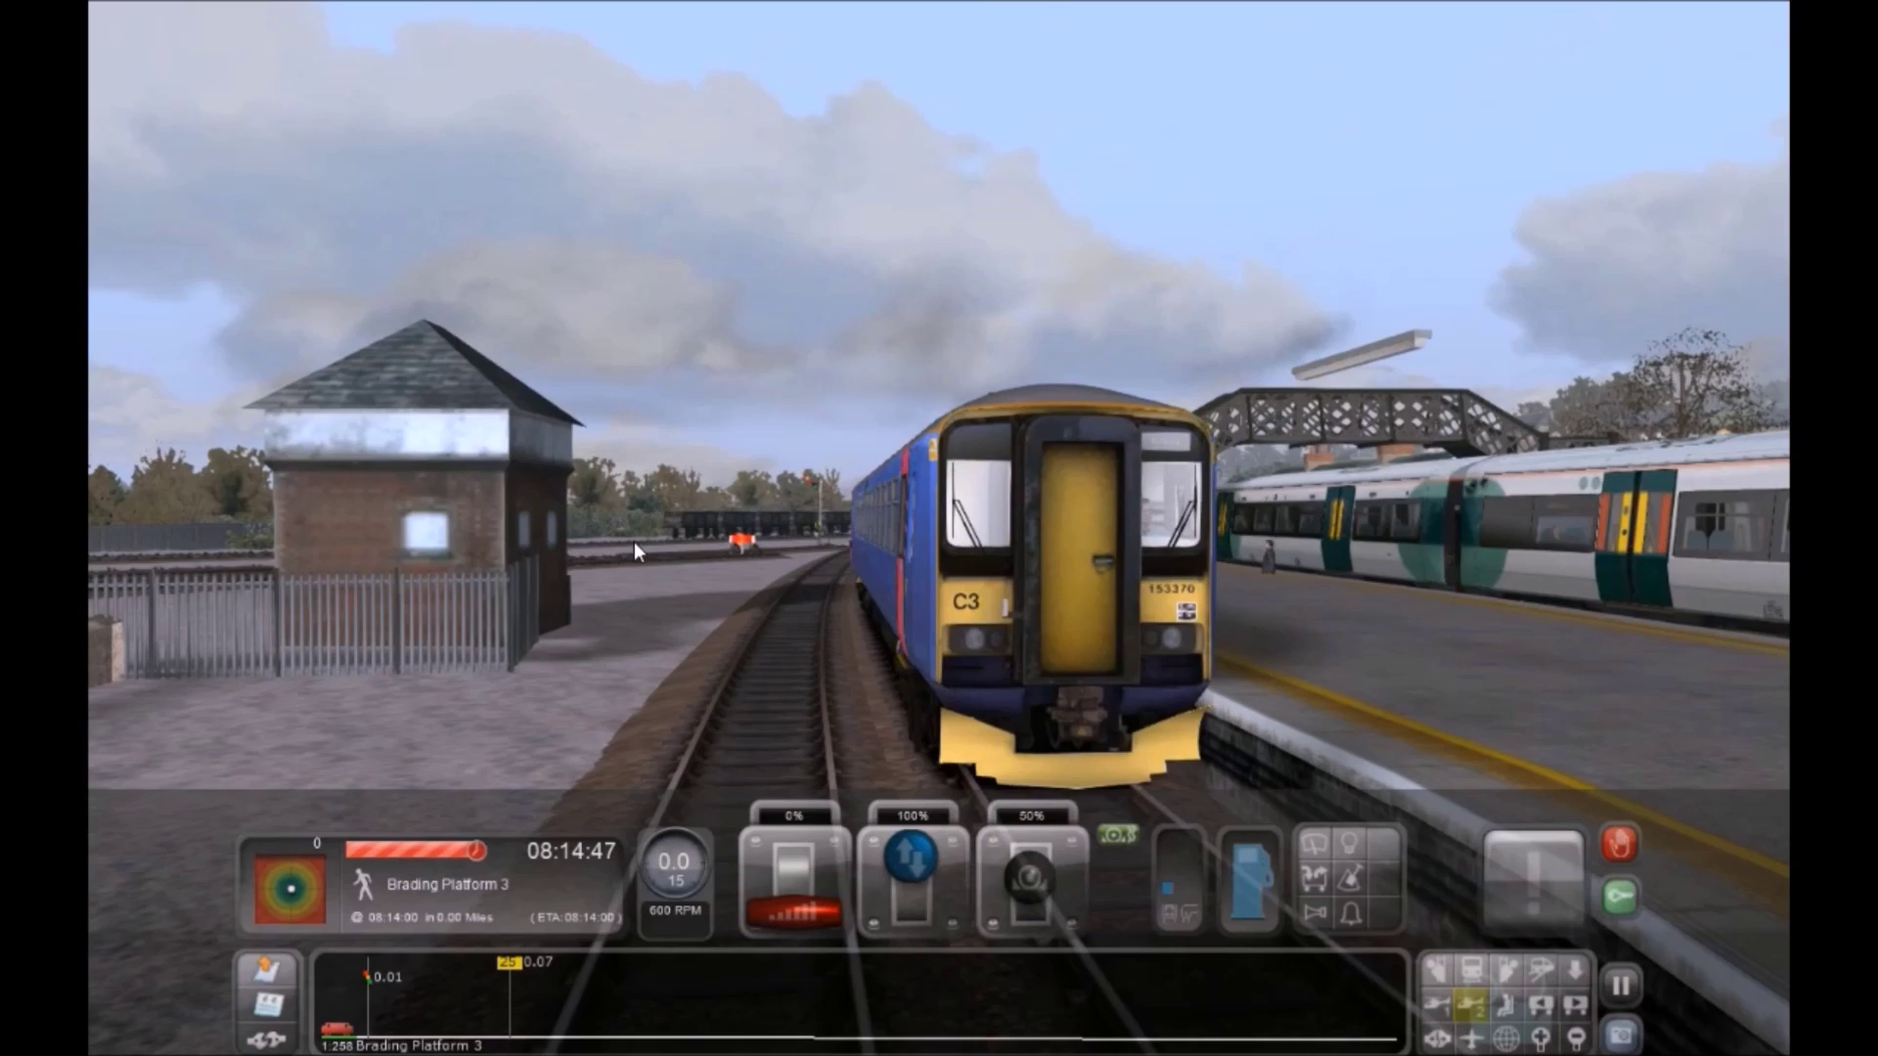
right_click_drag(634, 542, 773, 460)
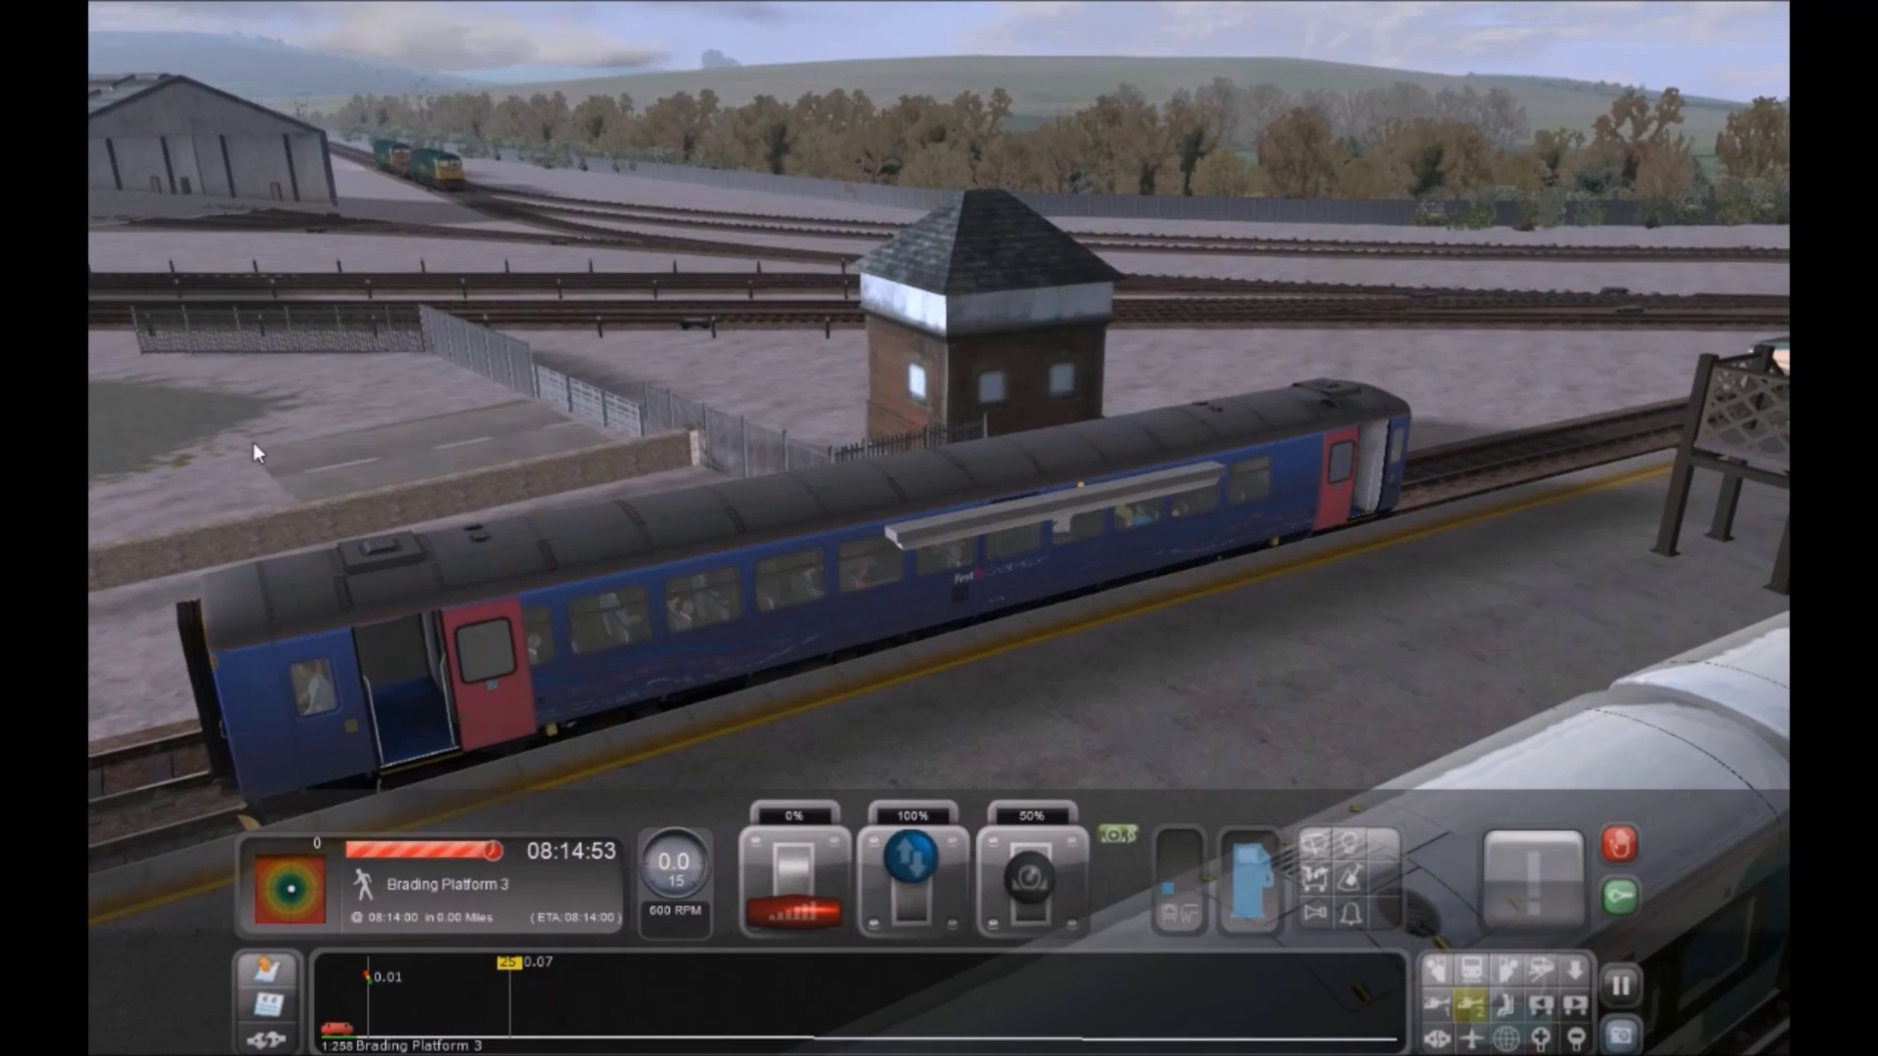
Check the scenario's task list and start Service1 from Brading with throttle at 100% and brake at 0%
mouse_move(243, 432)
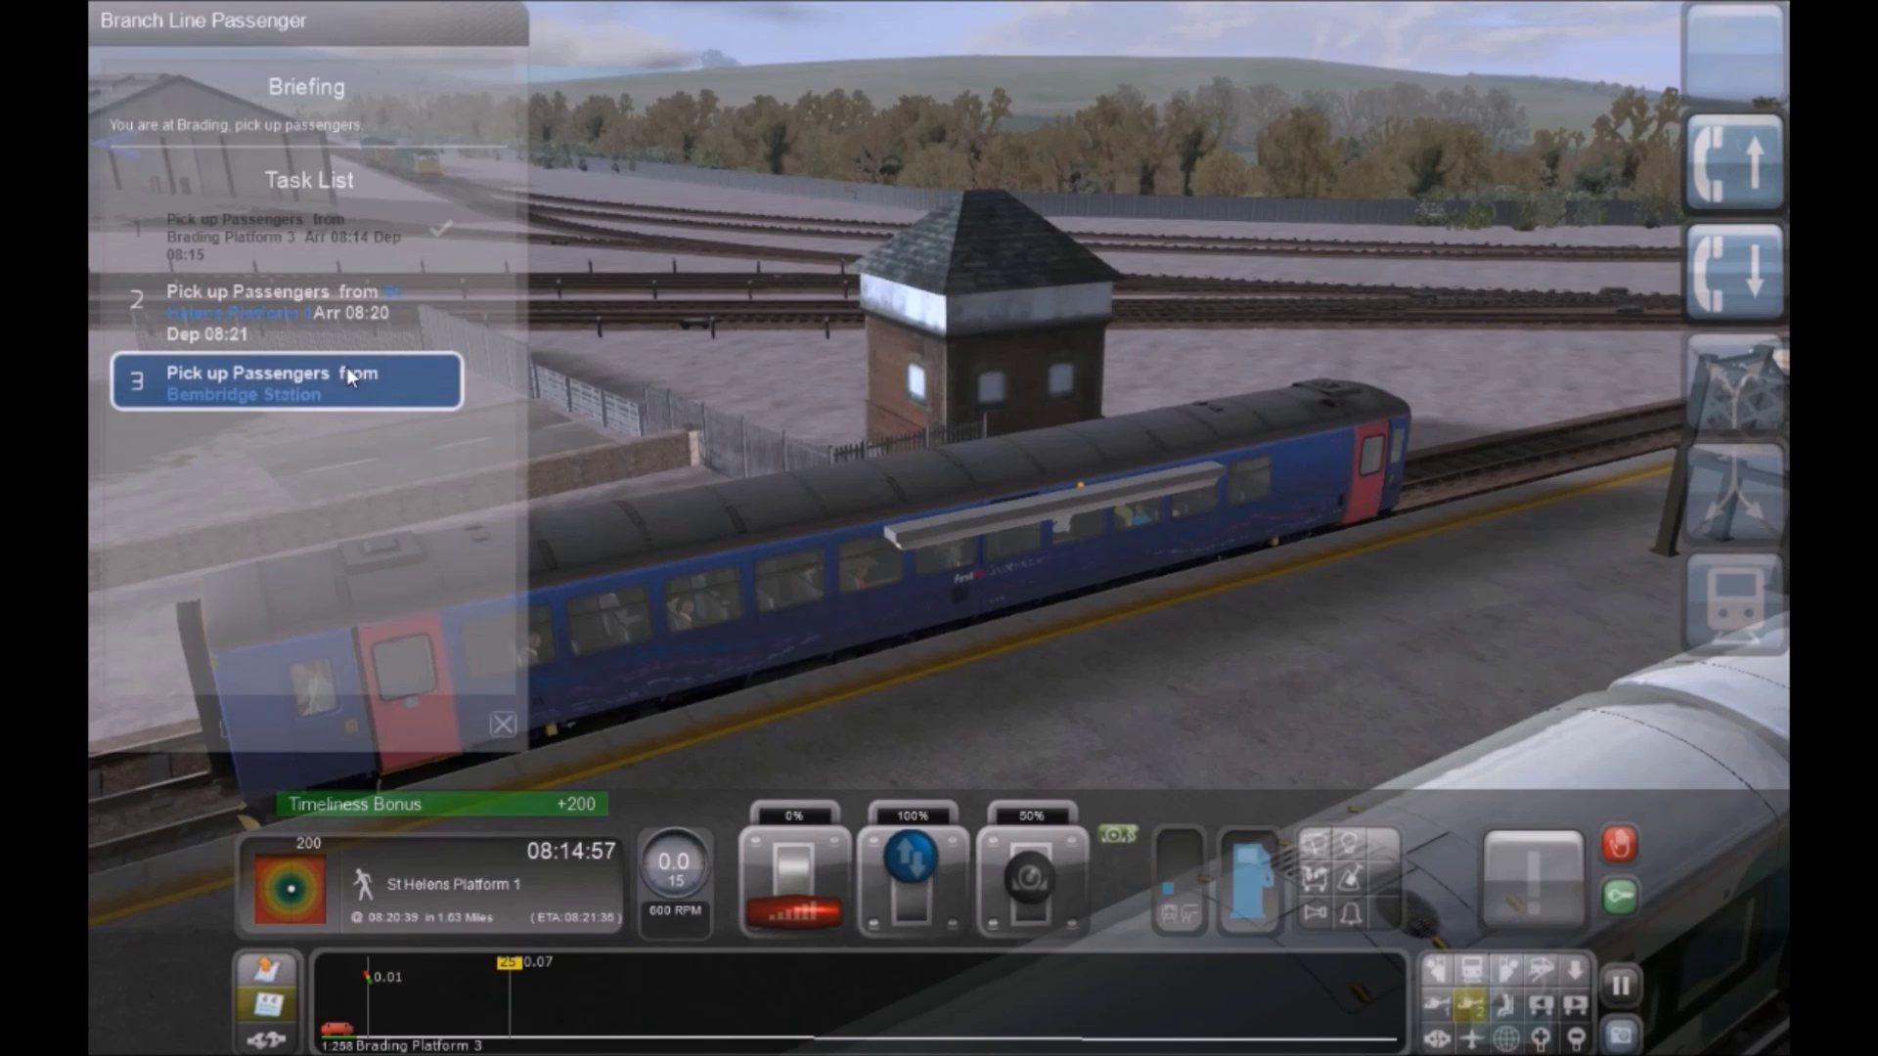
key("a")
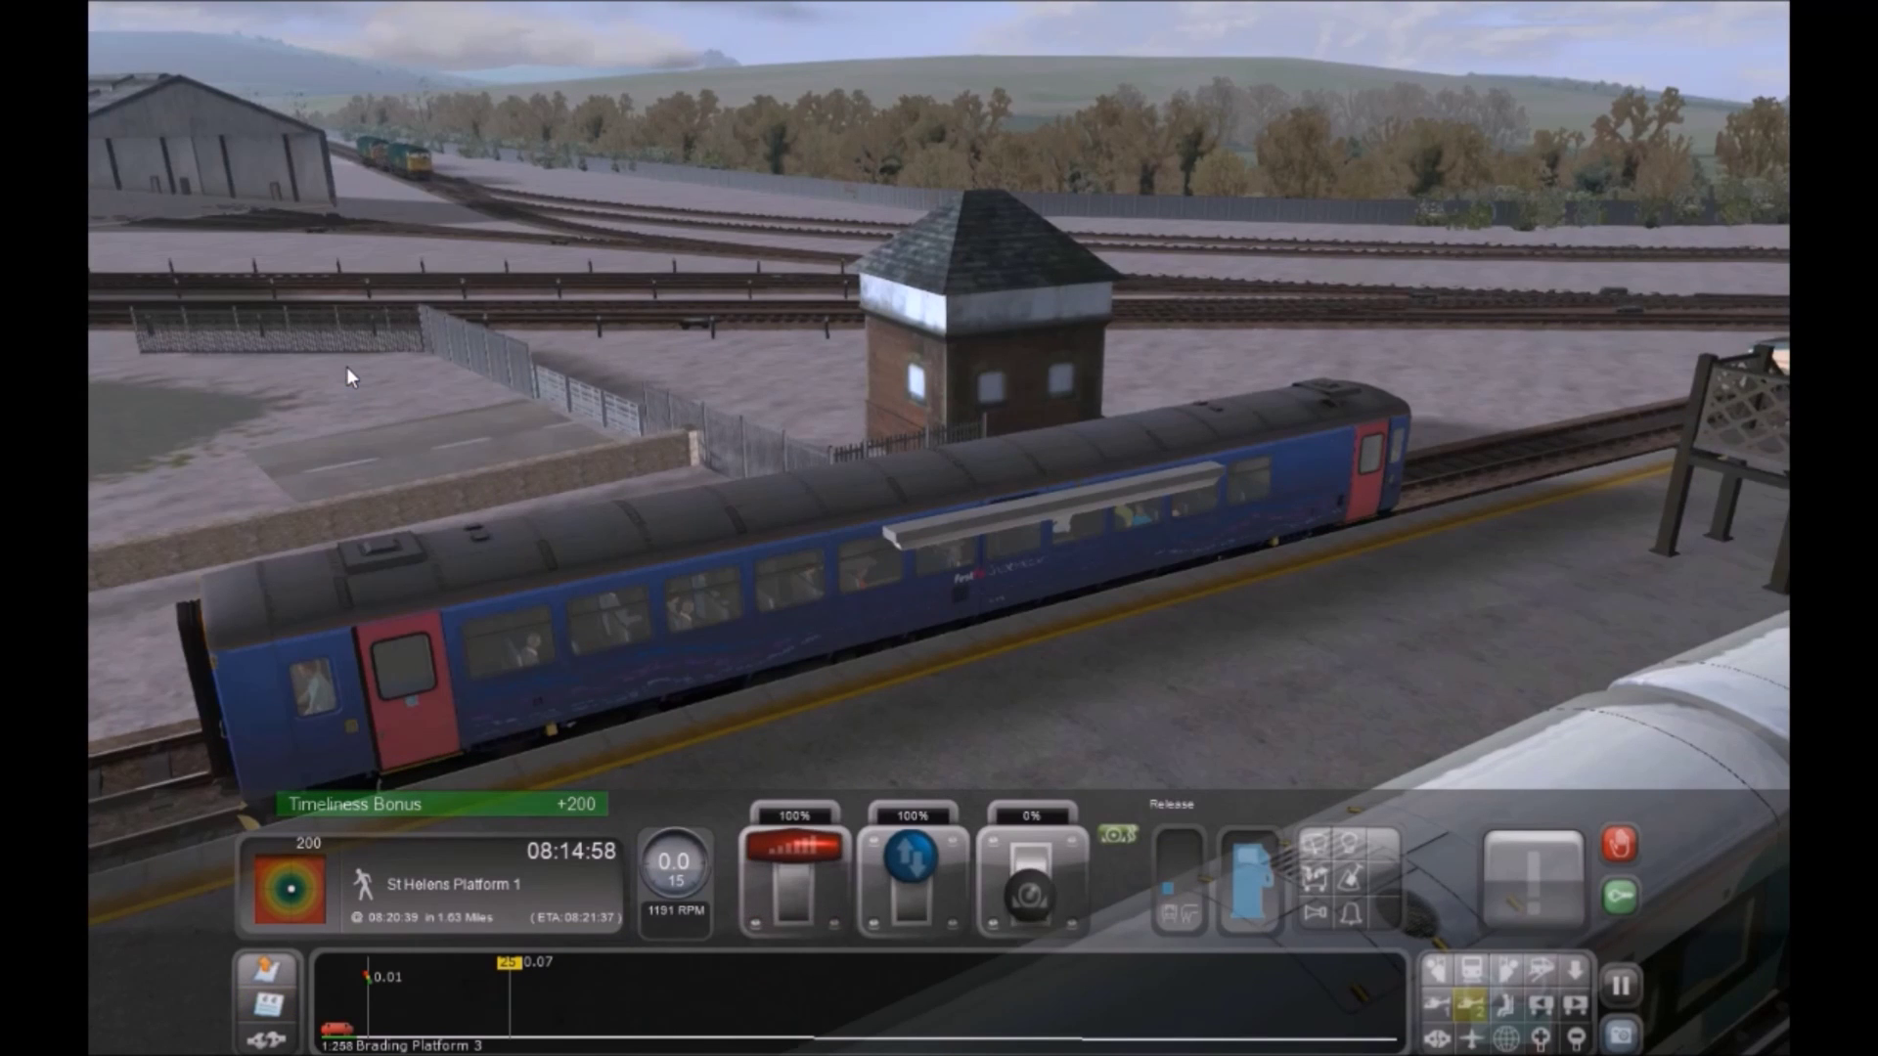
right_click_drag(346, 367, 1026, 425)
key("2")
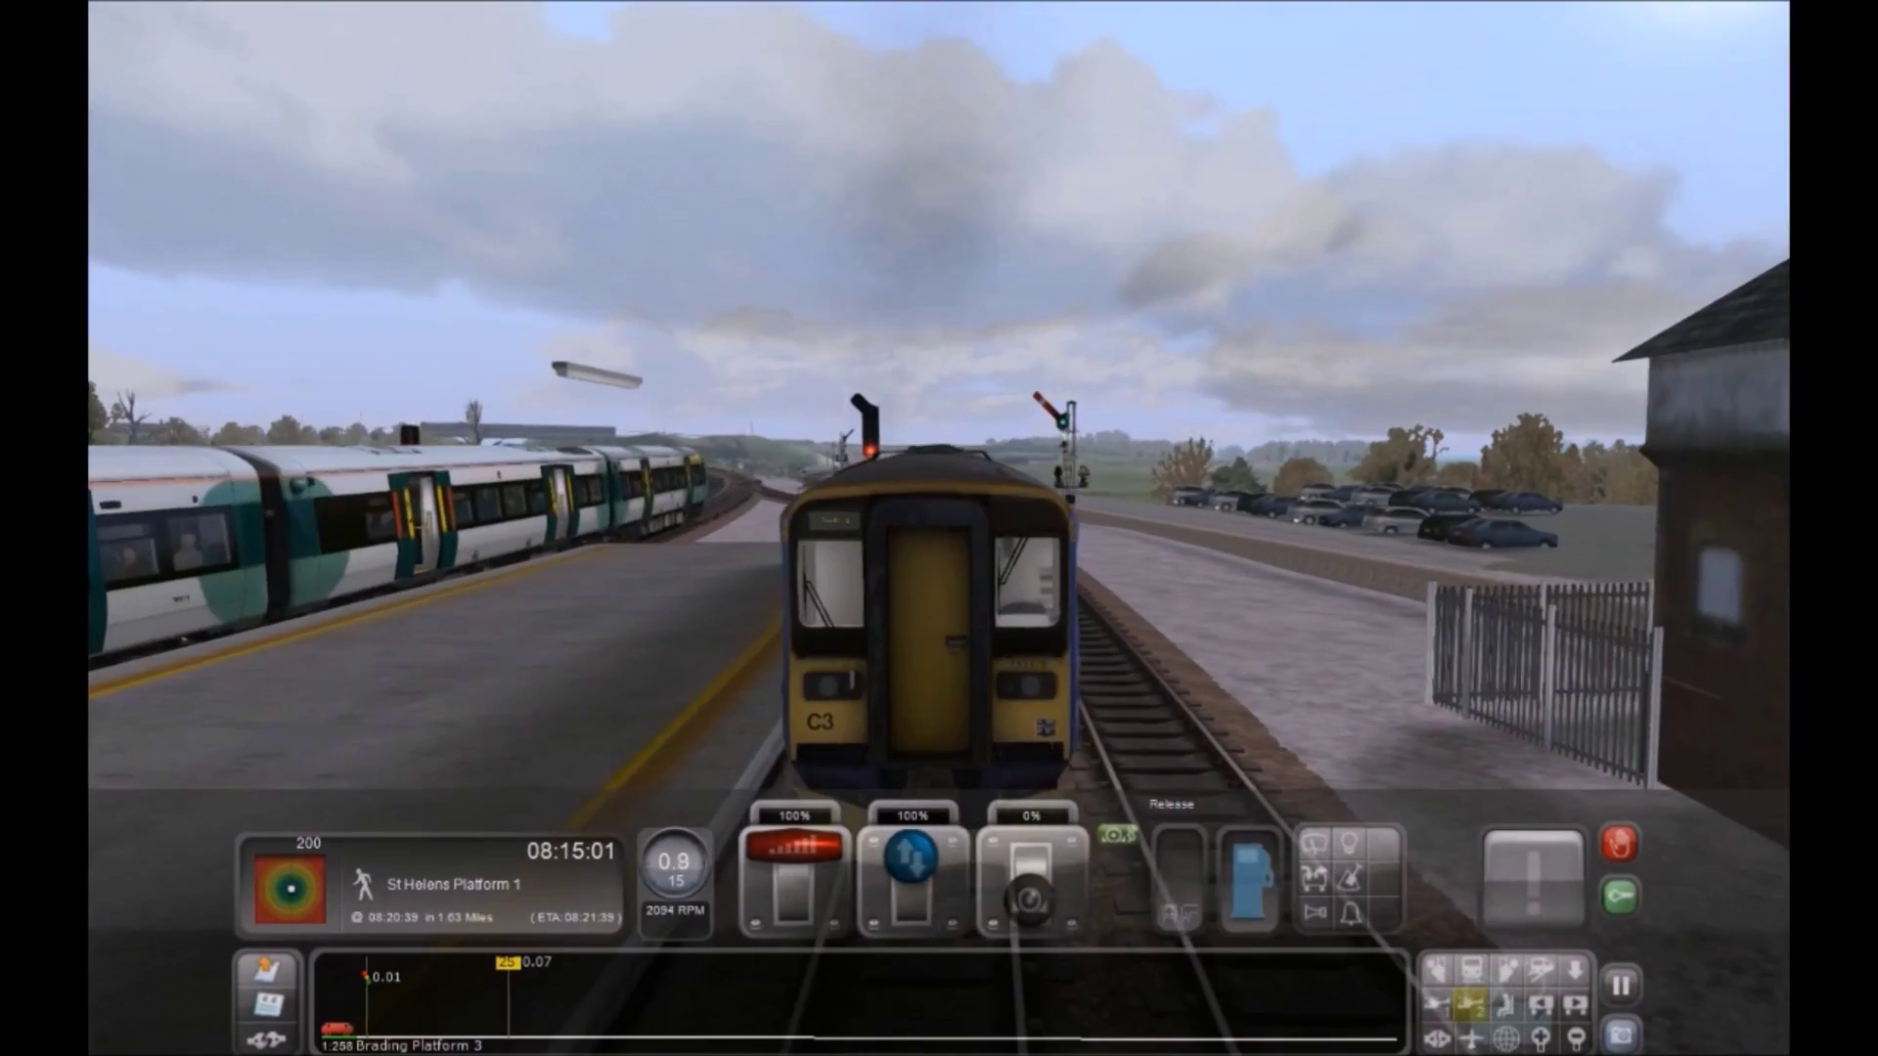
Watch Service1 pull out of Brading Platform 3 from several outside angles around the train
key("Left")
key("Up")
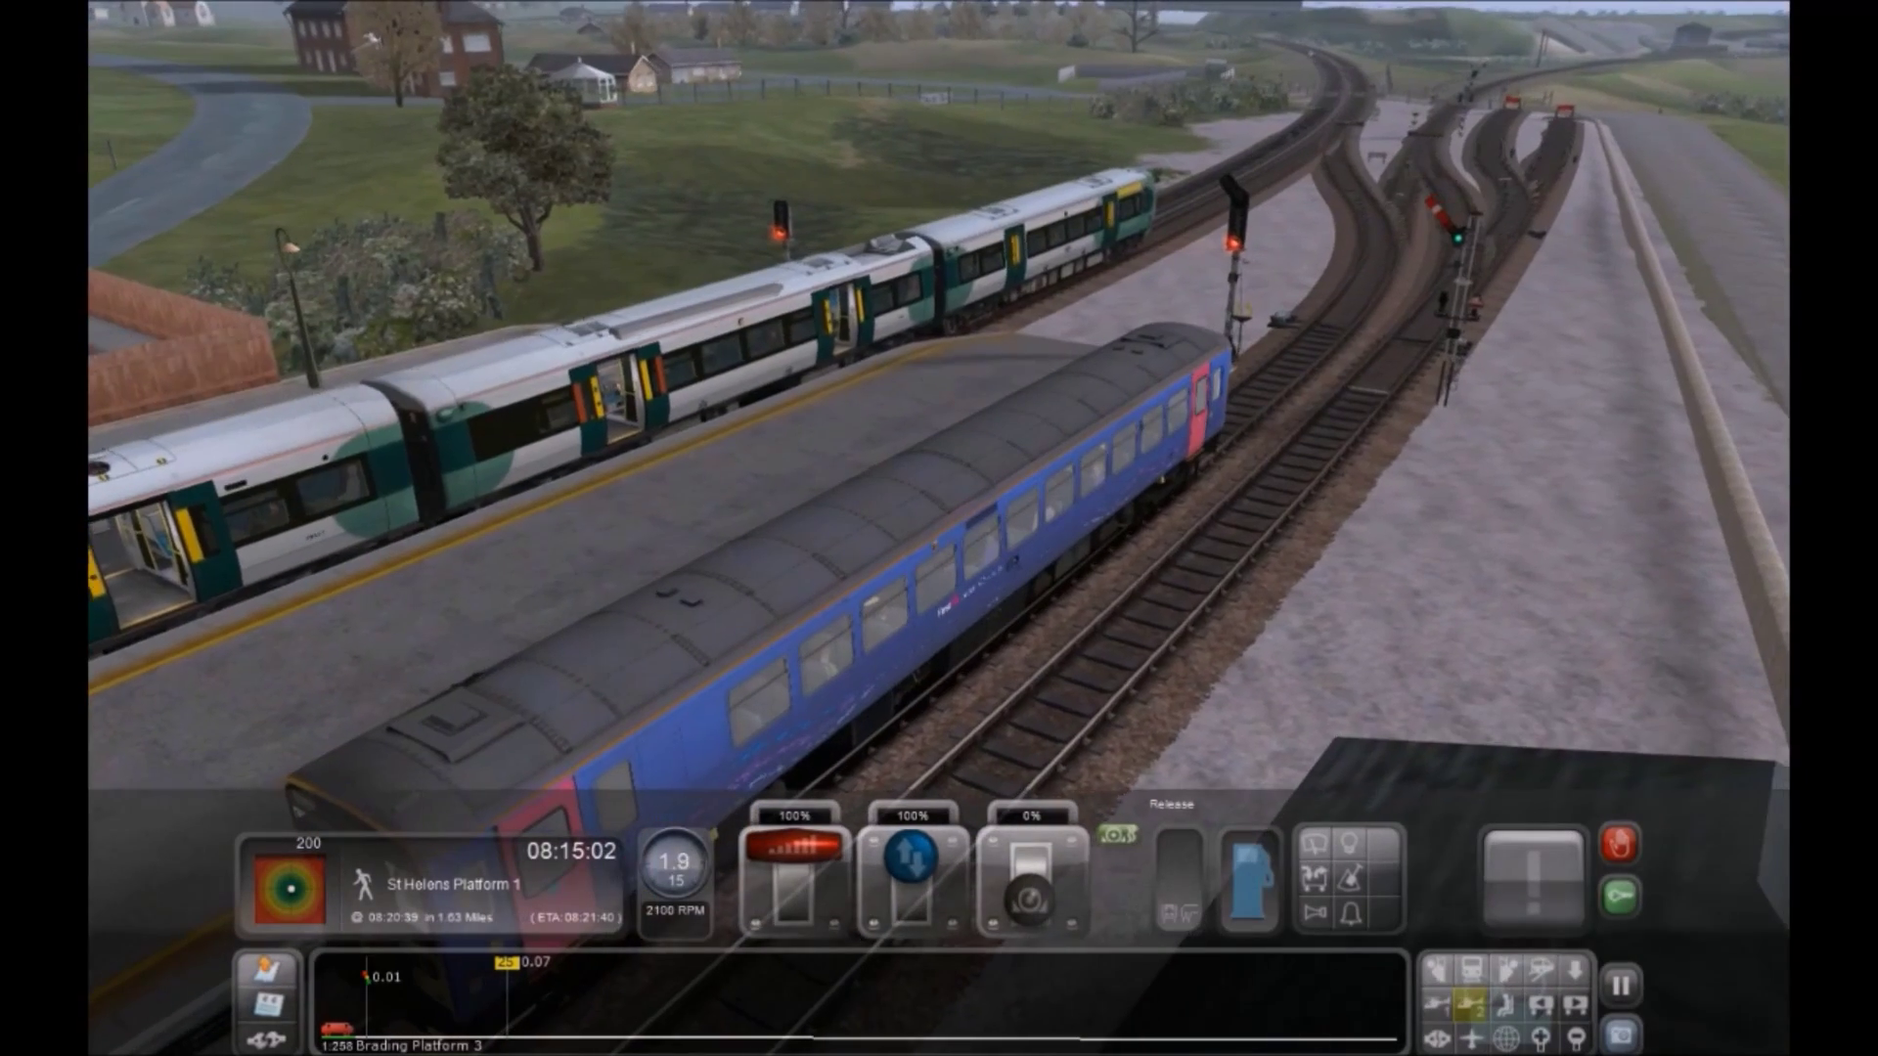
key("Left")
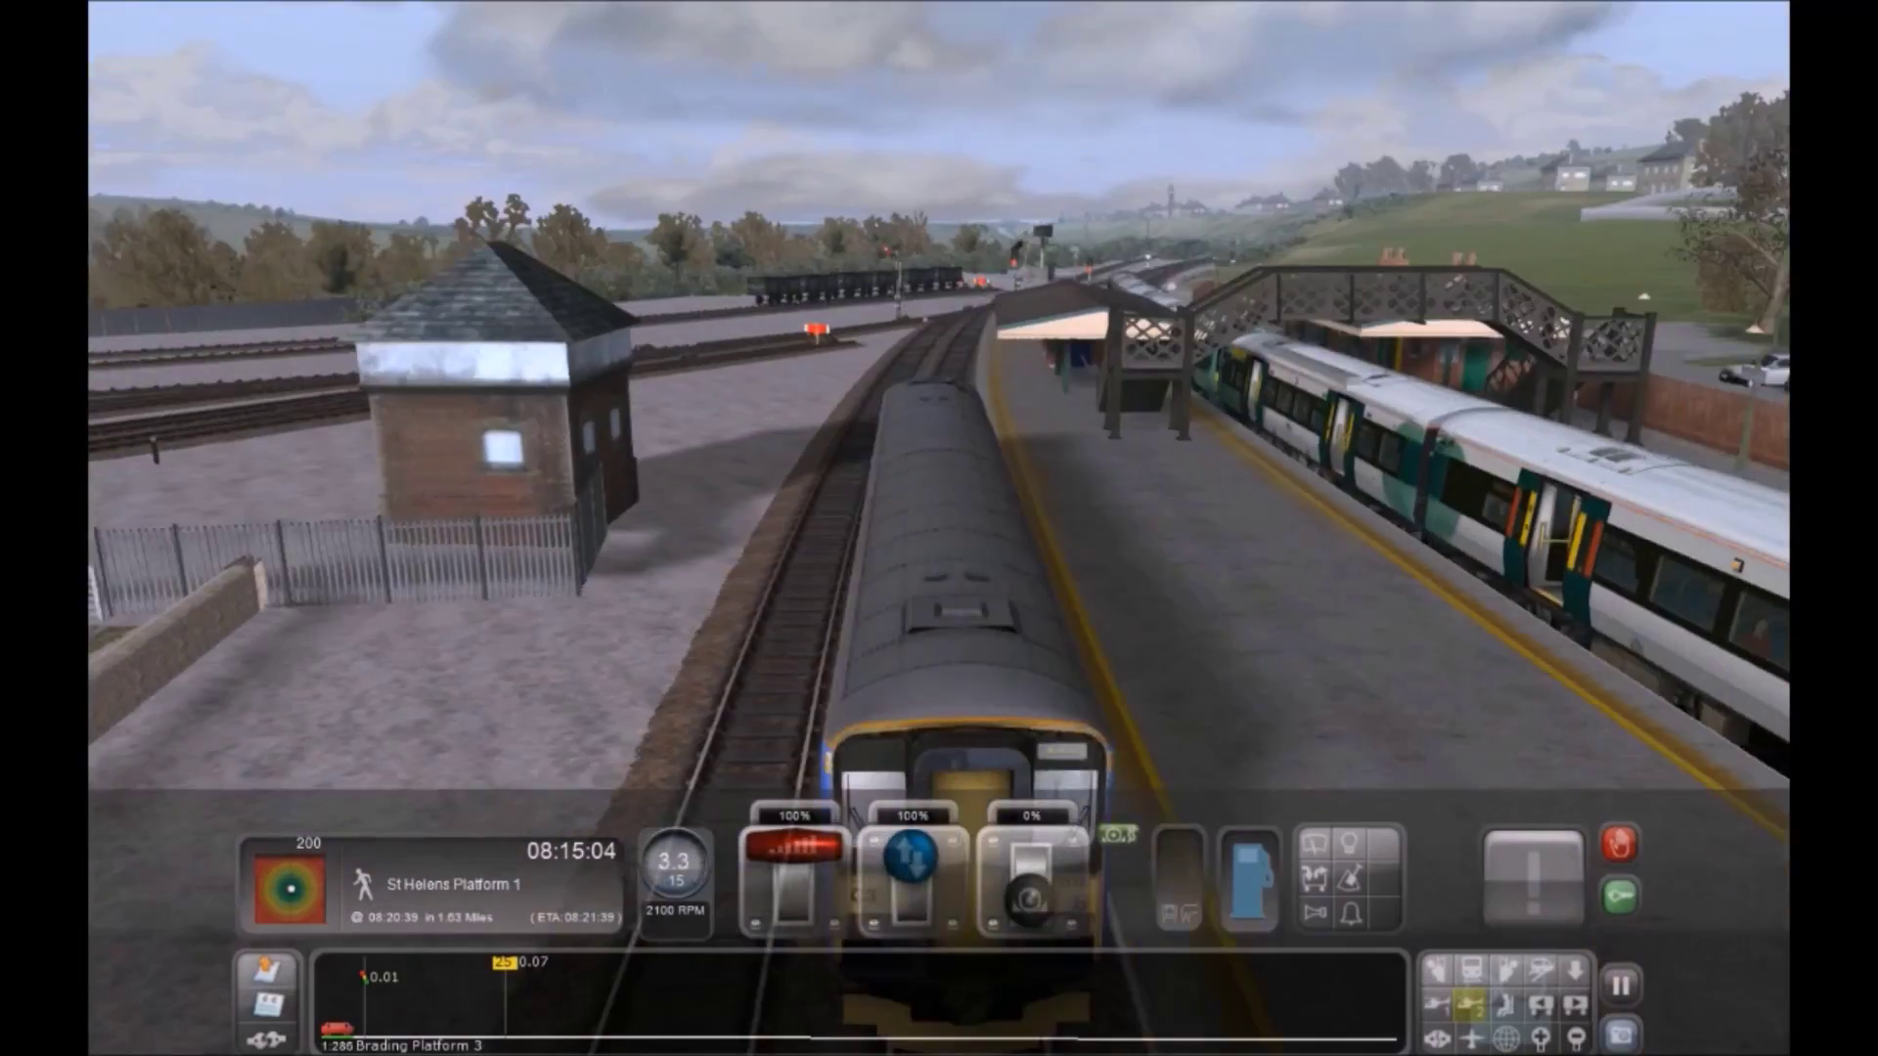
key("Left")
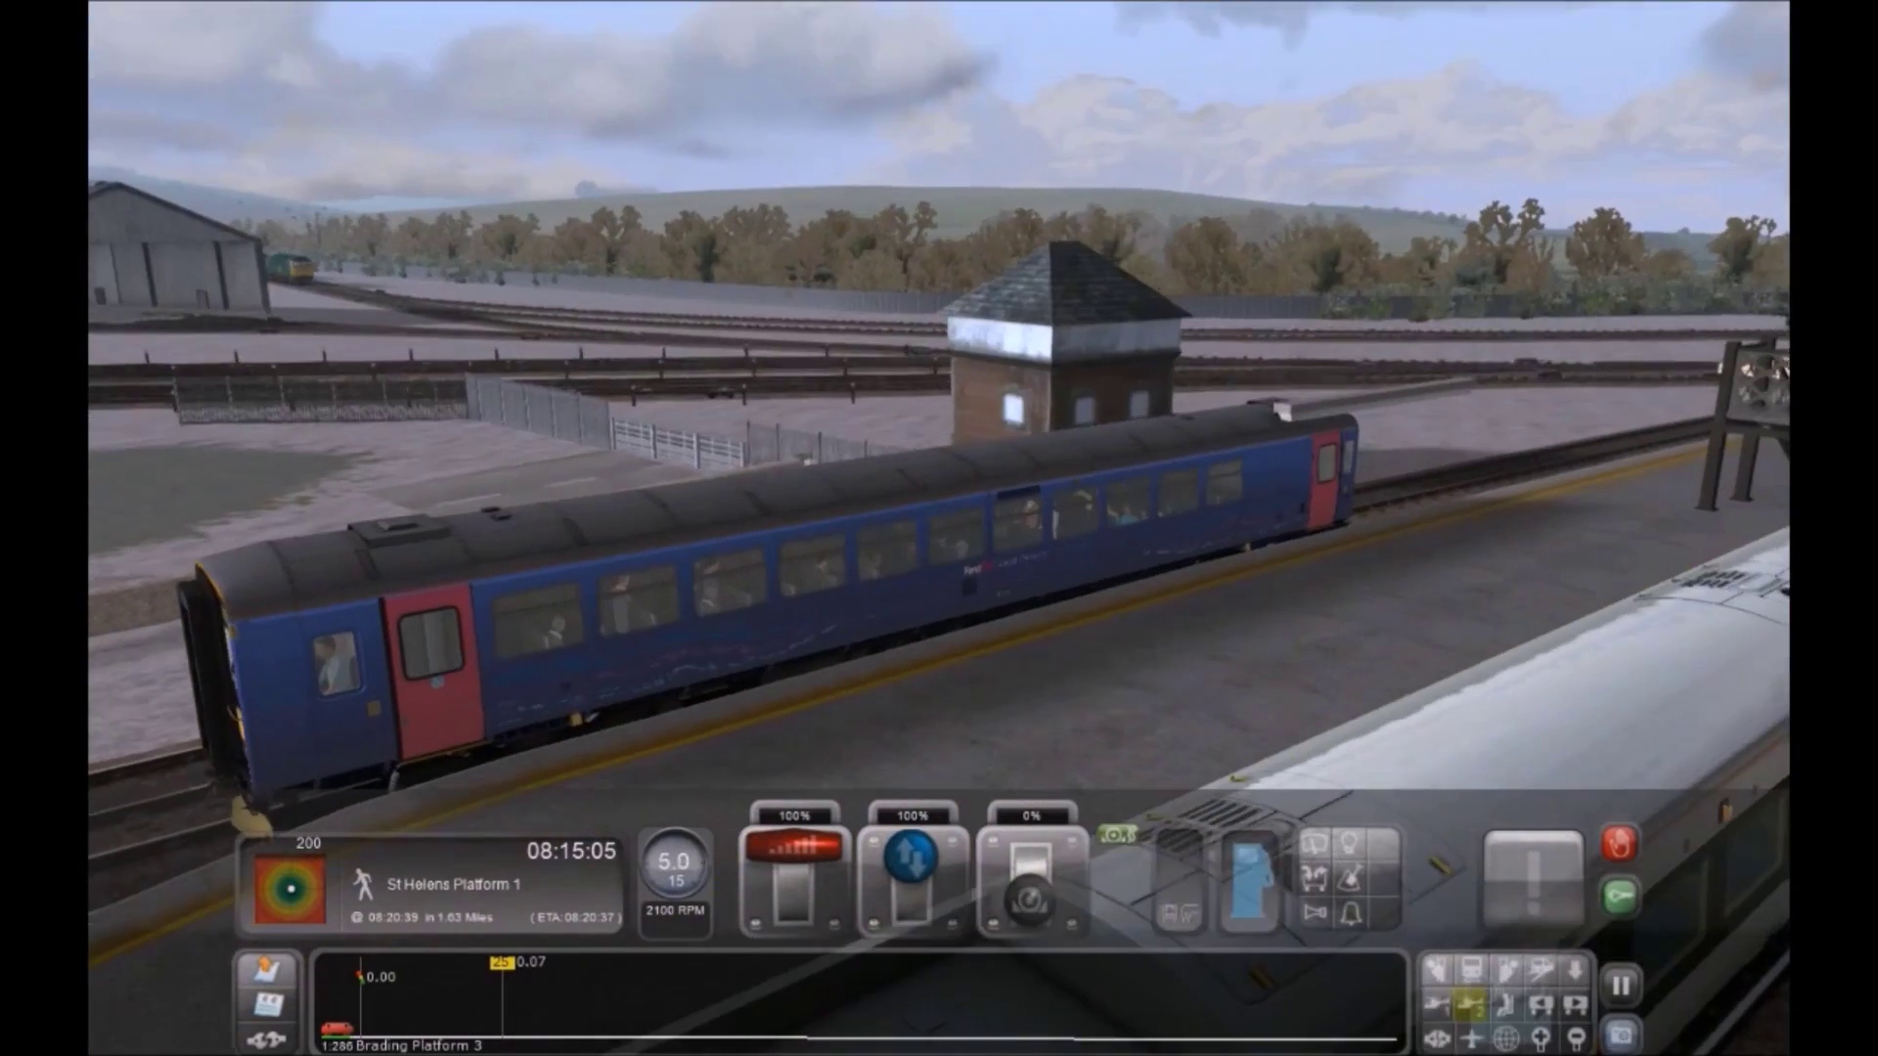
key("Left")
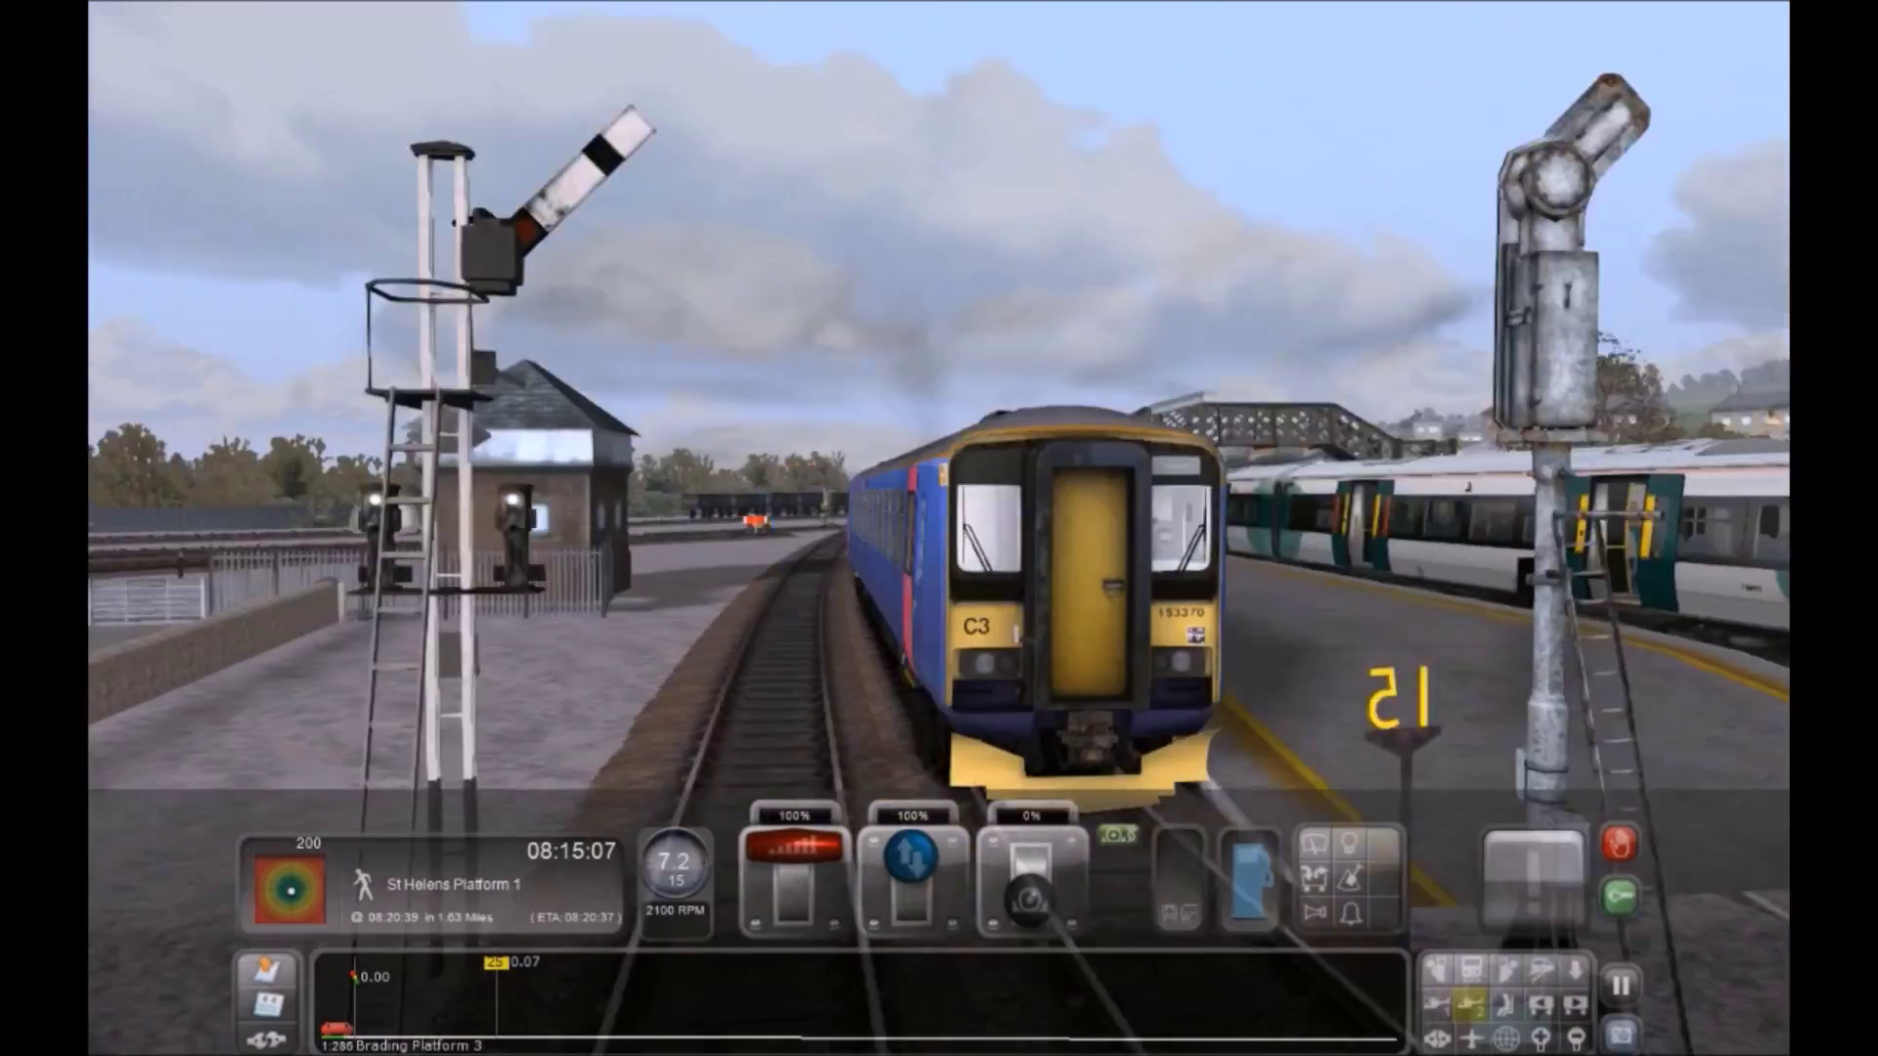
key("Left")
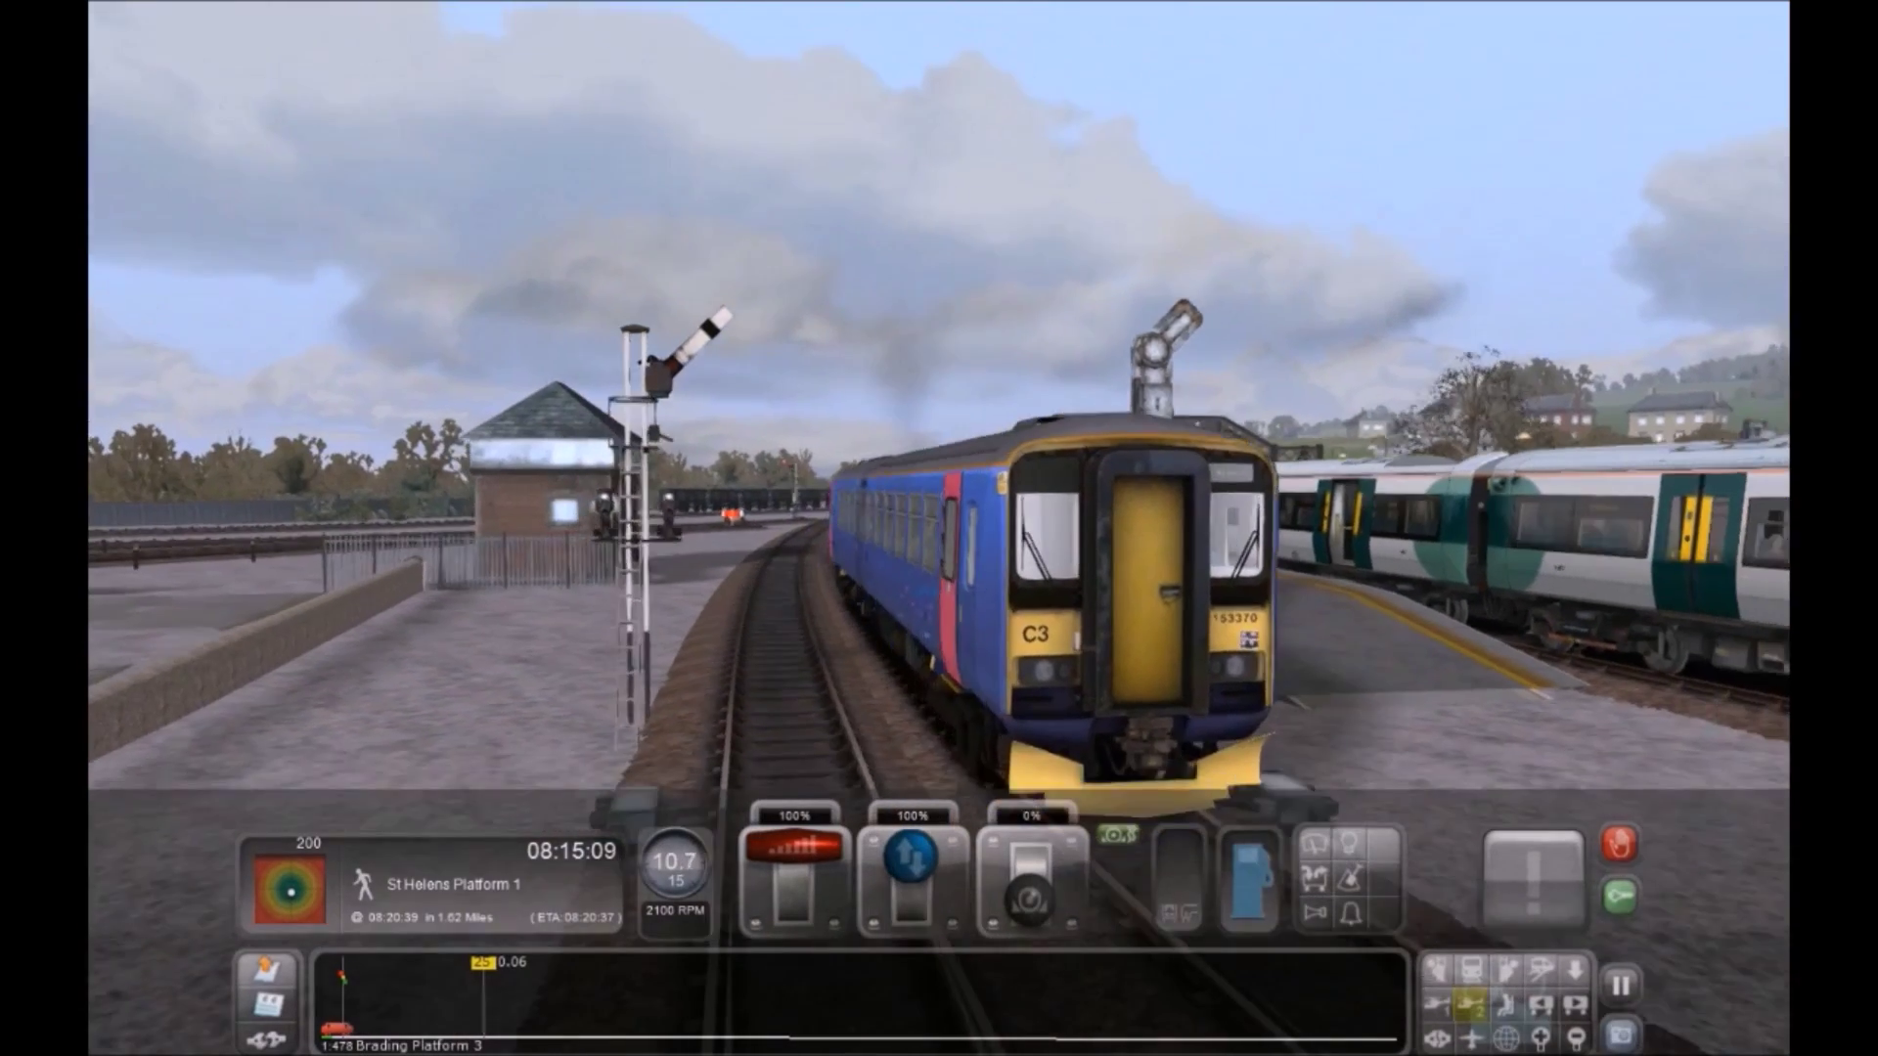
Frame the departing blue train and the green train together with the free camera beside the tracks
right_click_drag(1188, 460, 1187, 459)
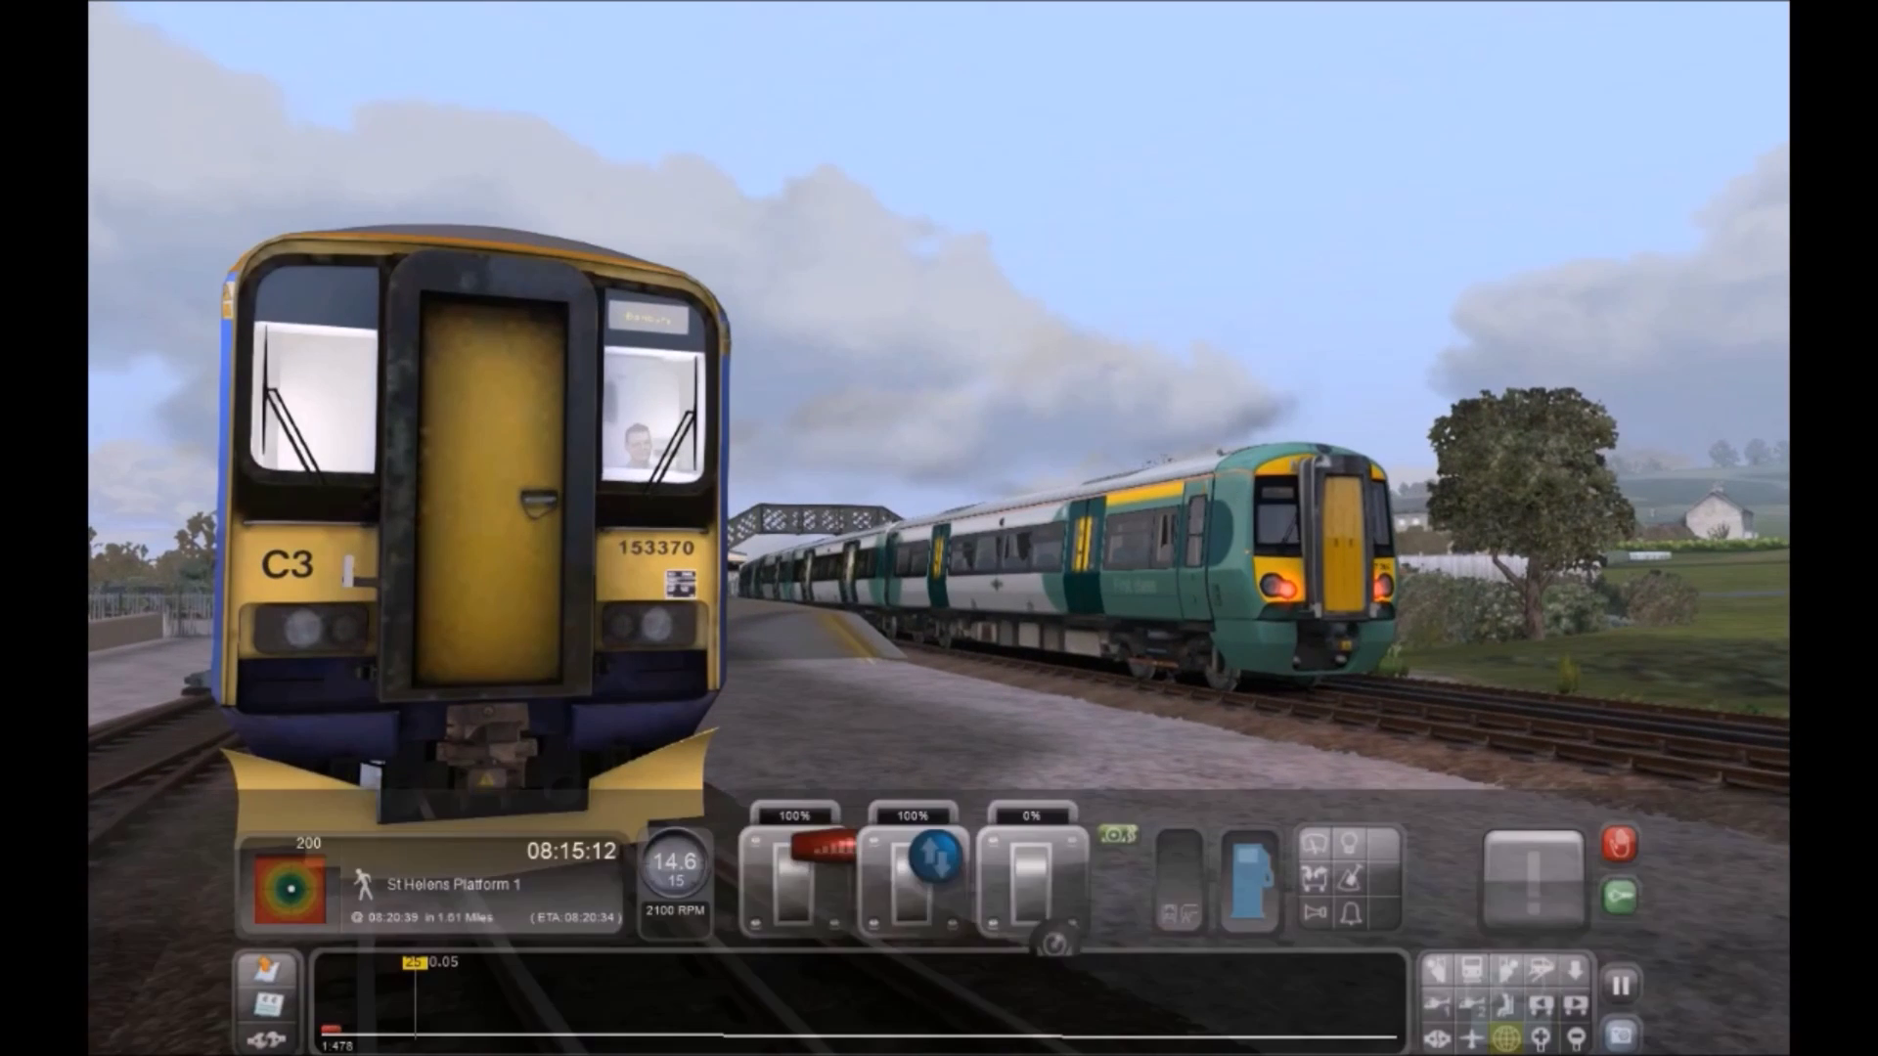
key("Right")
right_click_drag(1196, 519, 919, 528)
key("Up")
key("Left")
right_click_drag(1350, 472, 1234, 489)
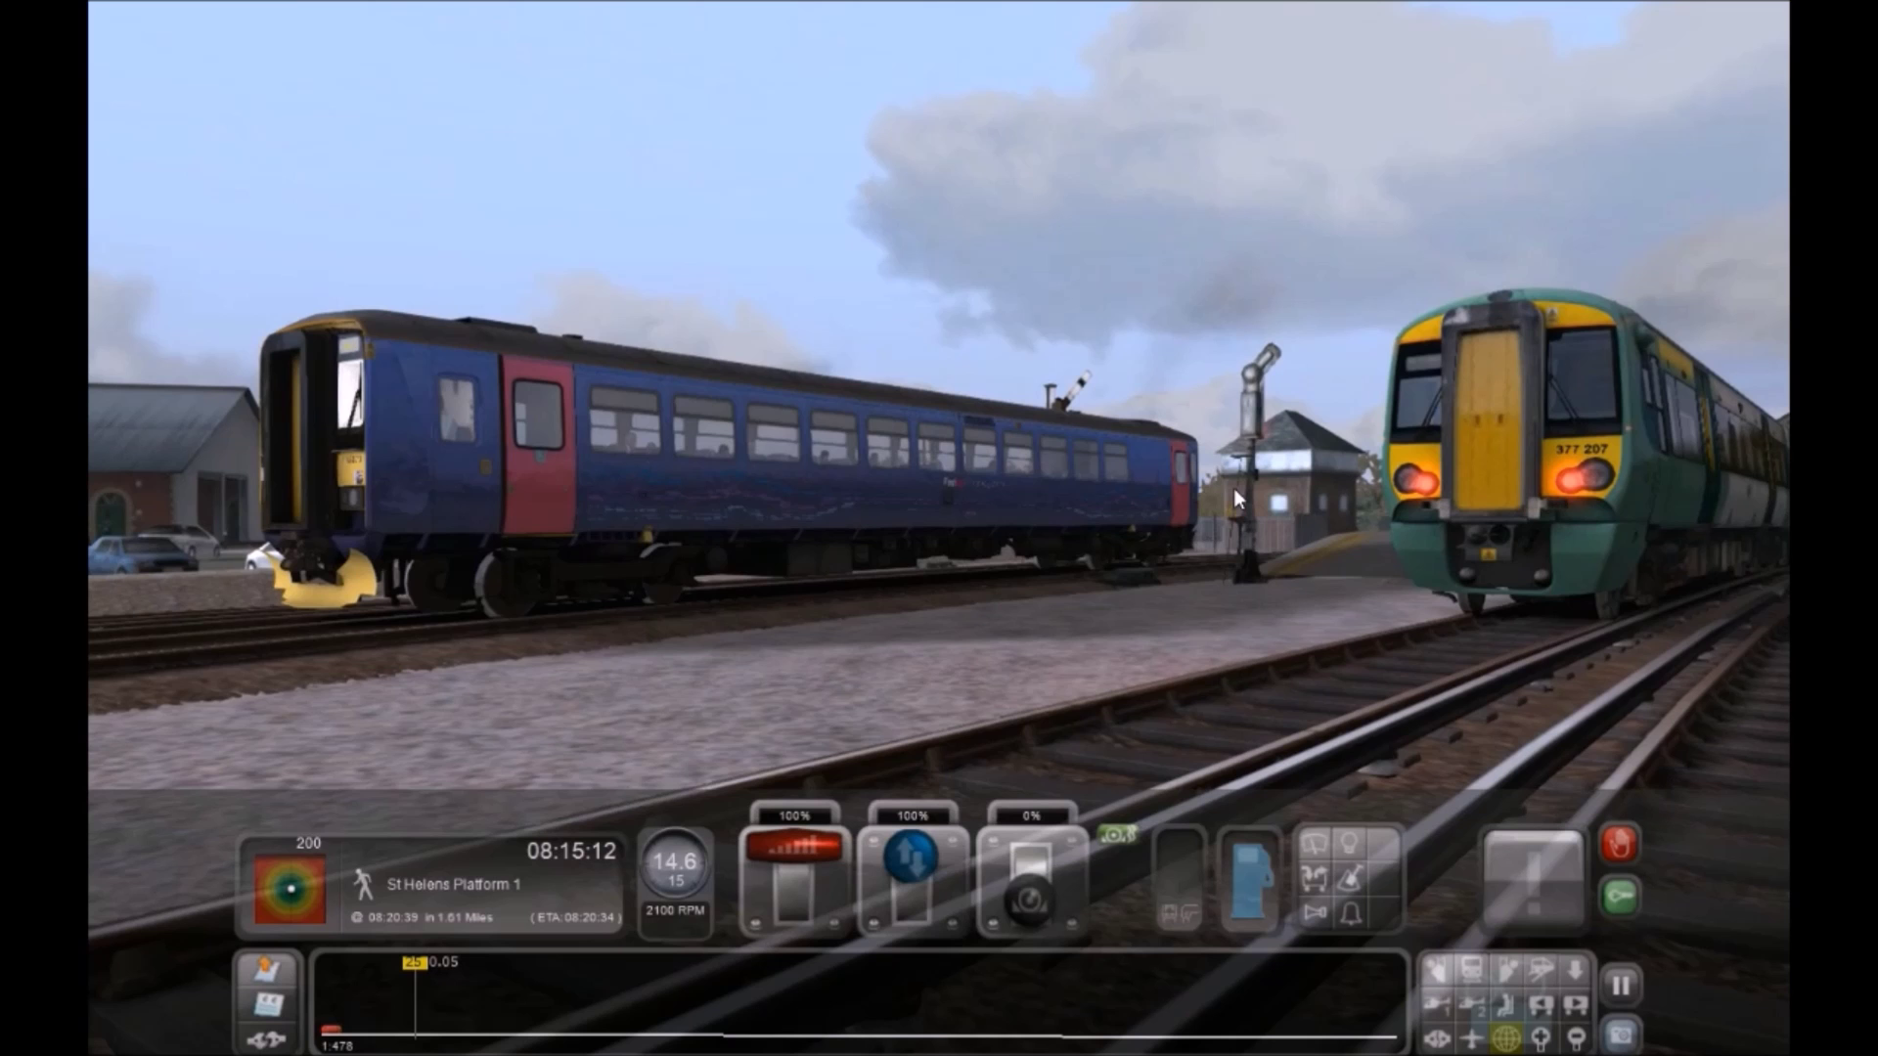
Slow Service1 from the cab by cutting the throttle to 0%, braking at 75% and releasing the brake to 0%
key("1")
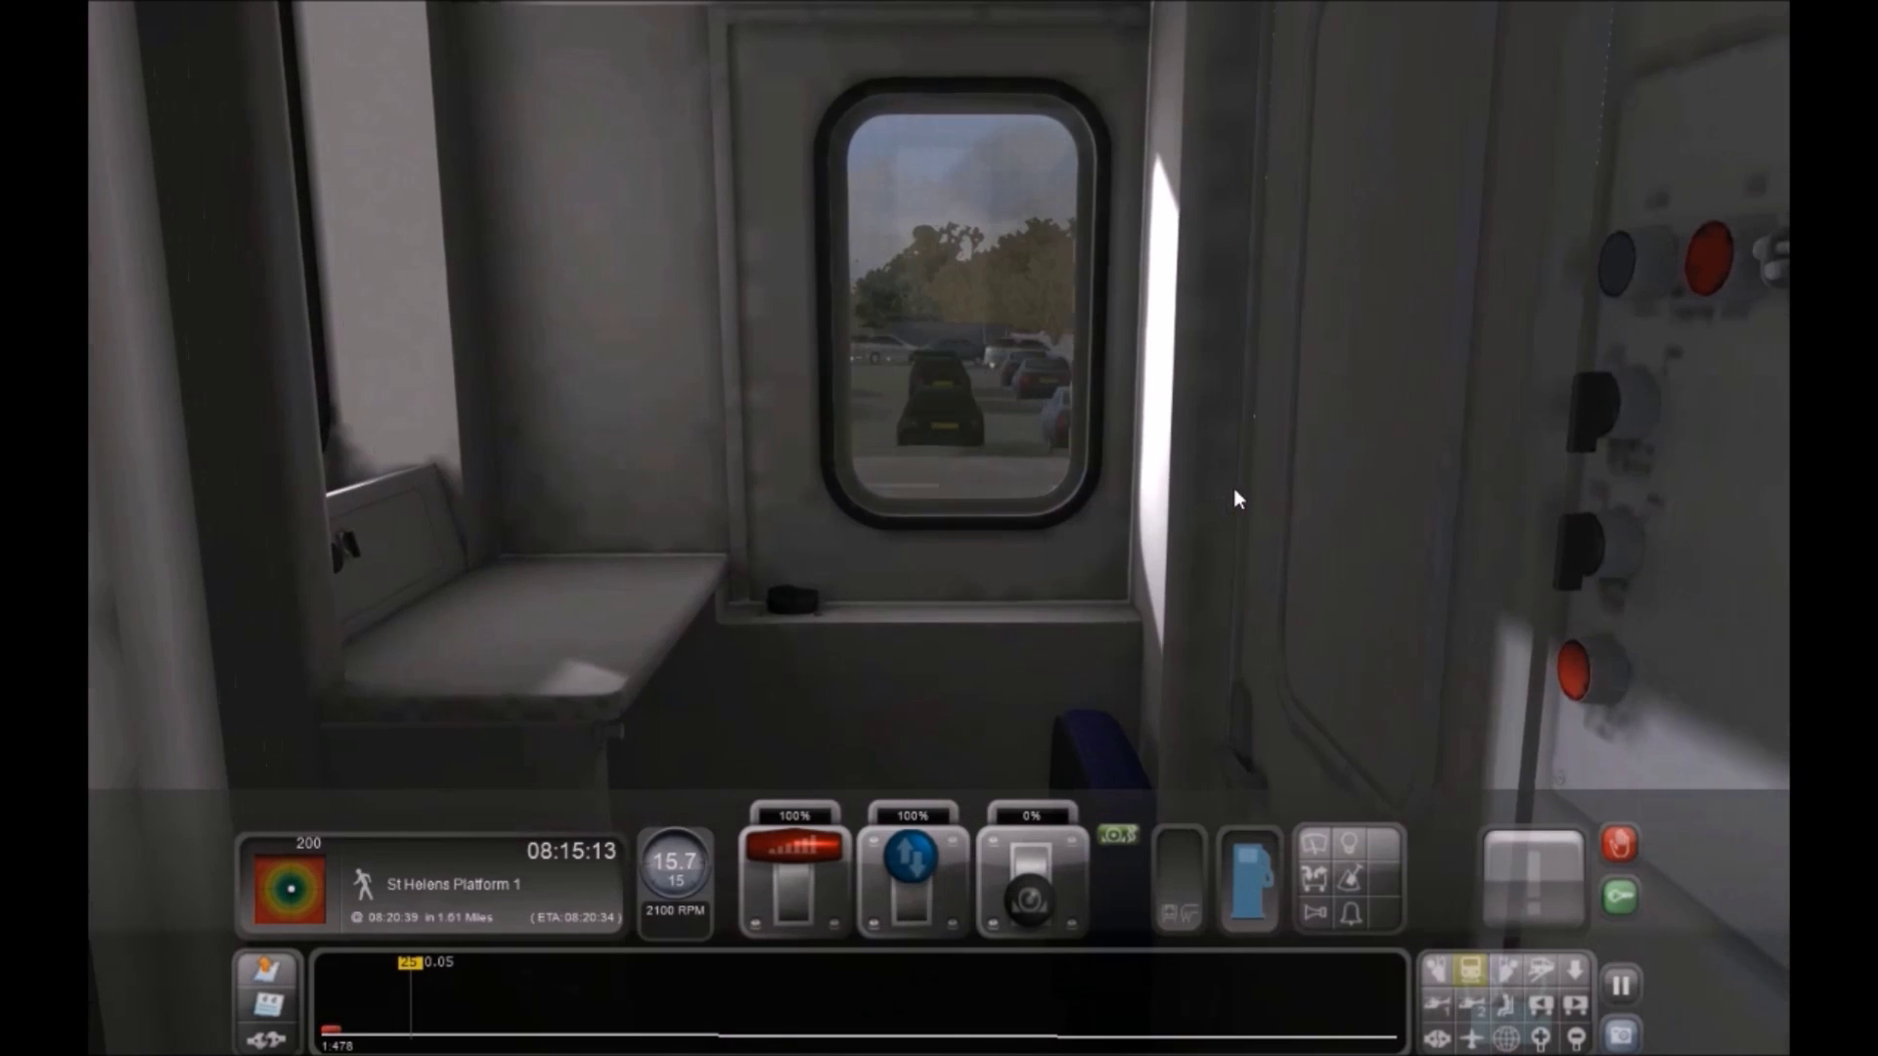
right_click_drag(1234, 489, 1165, 437)
key("d")
key("d")
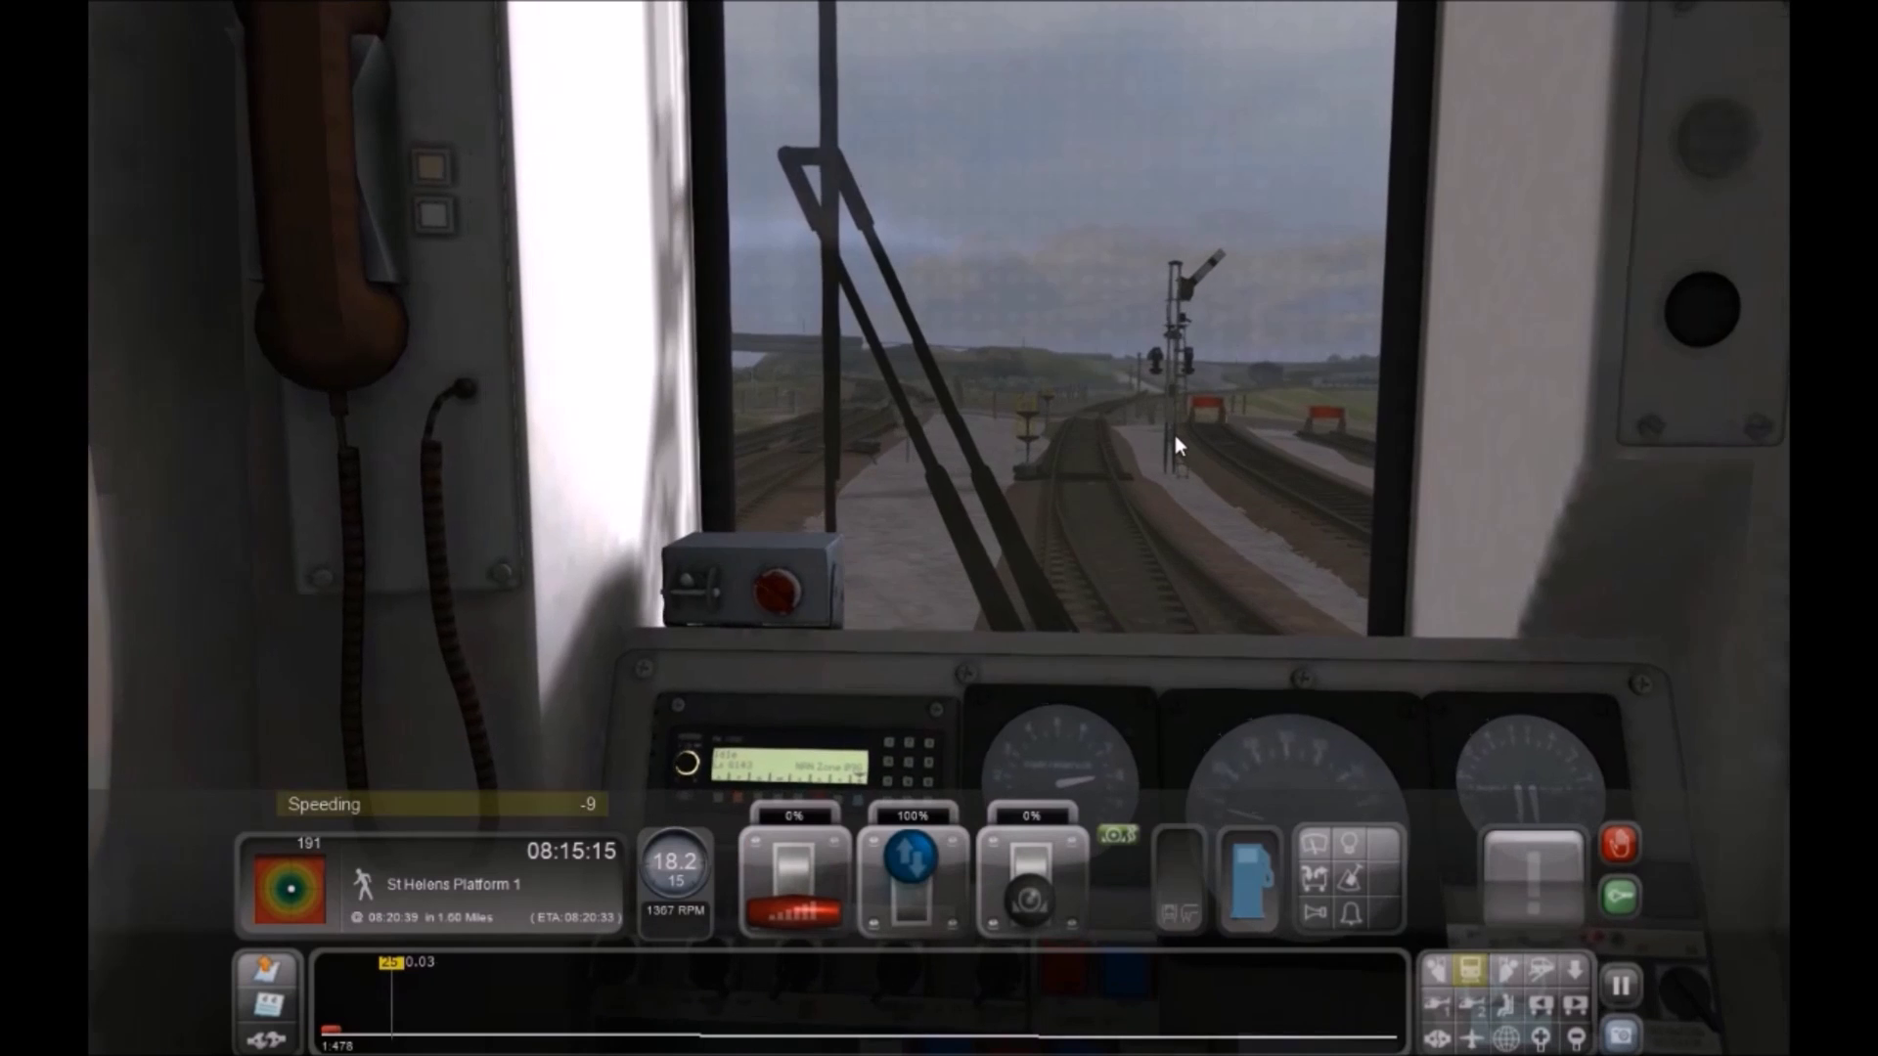
key("apostrophe")
key("apostrophe")
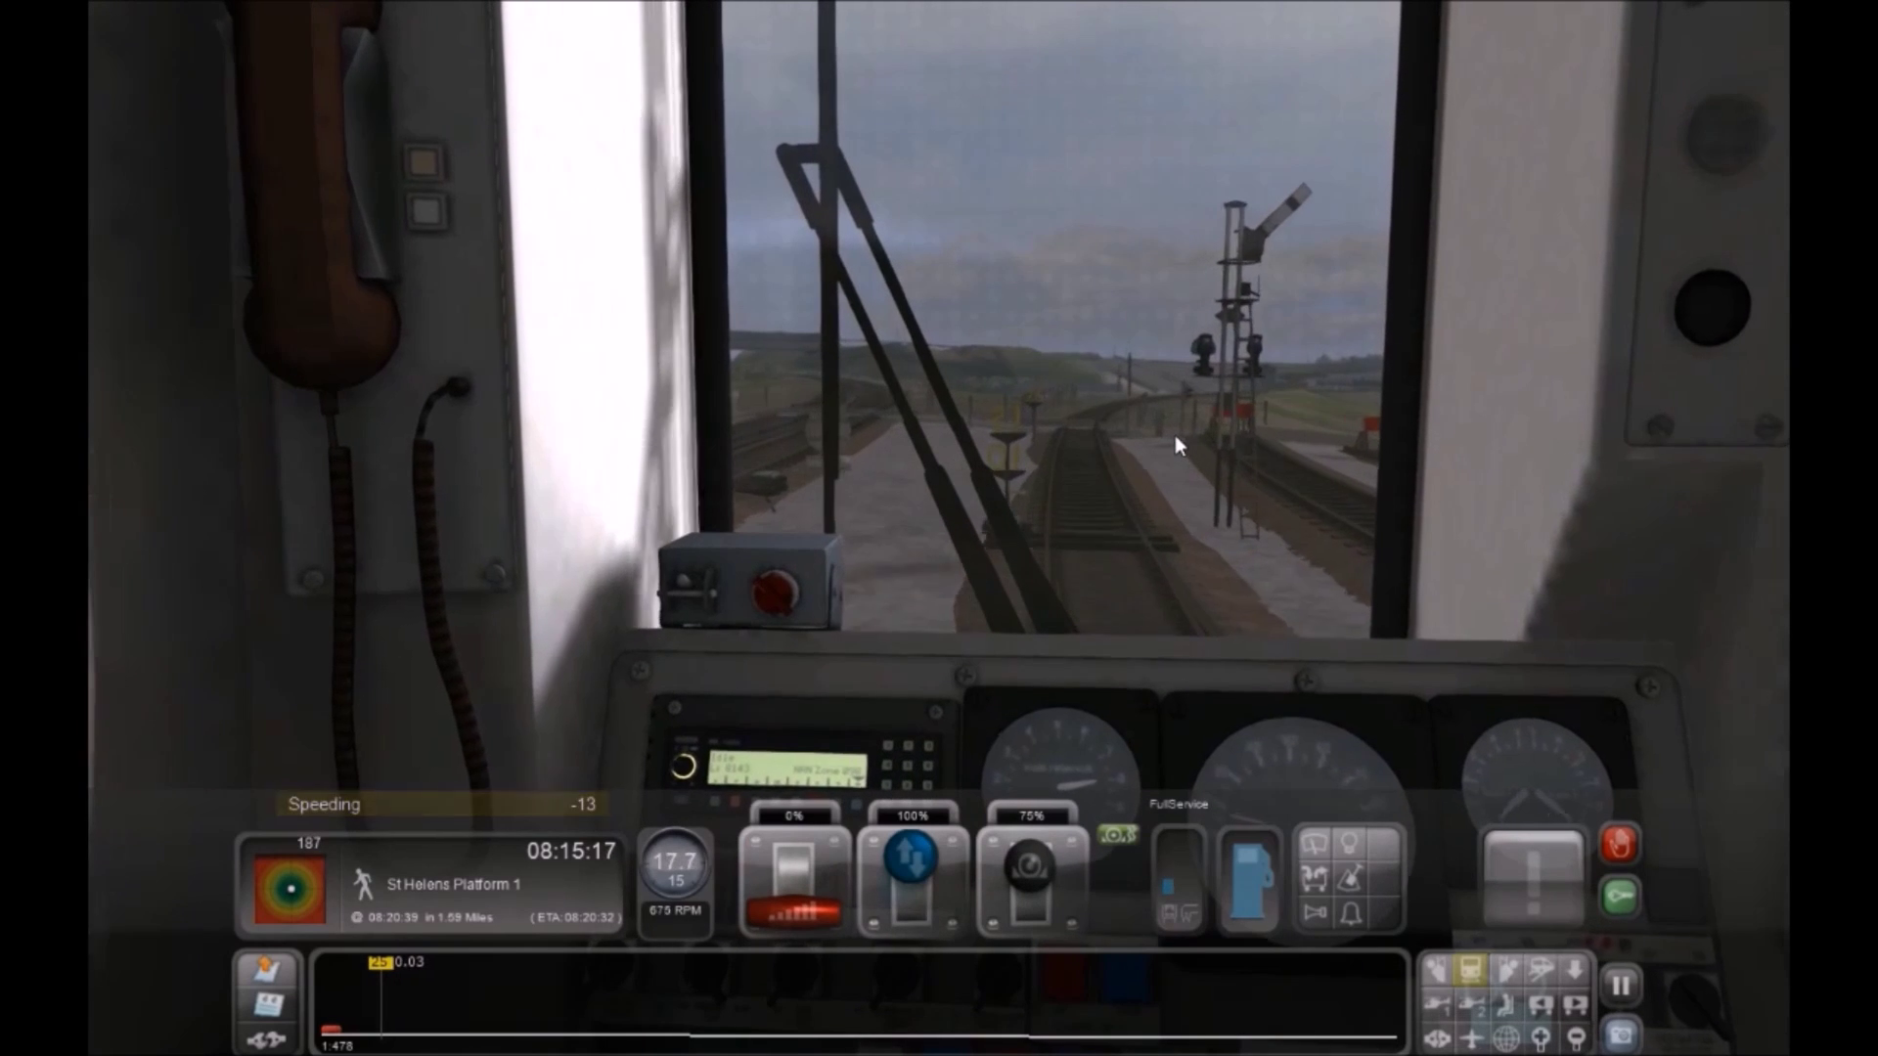
key("semicolon")
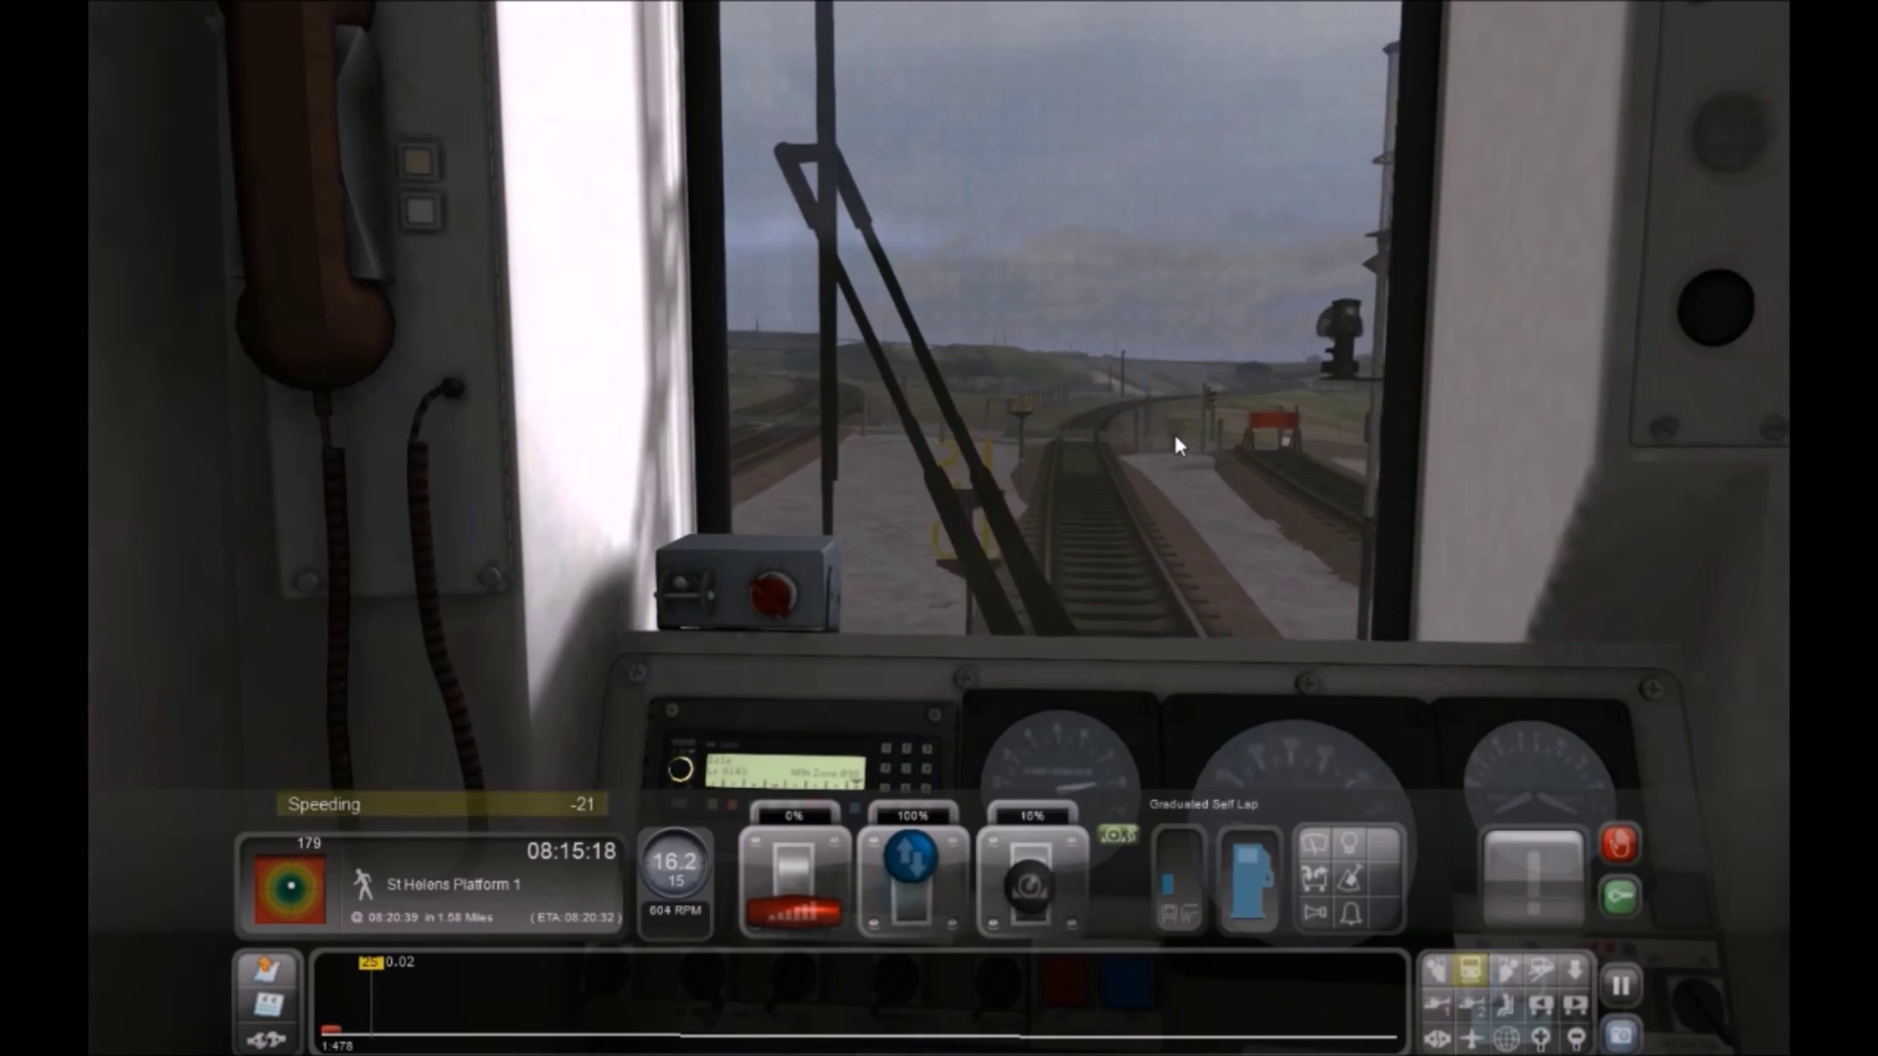
Check the scenario's briefing and task list, and glance at the passenger view before returning to the cab
key("F1")
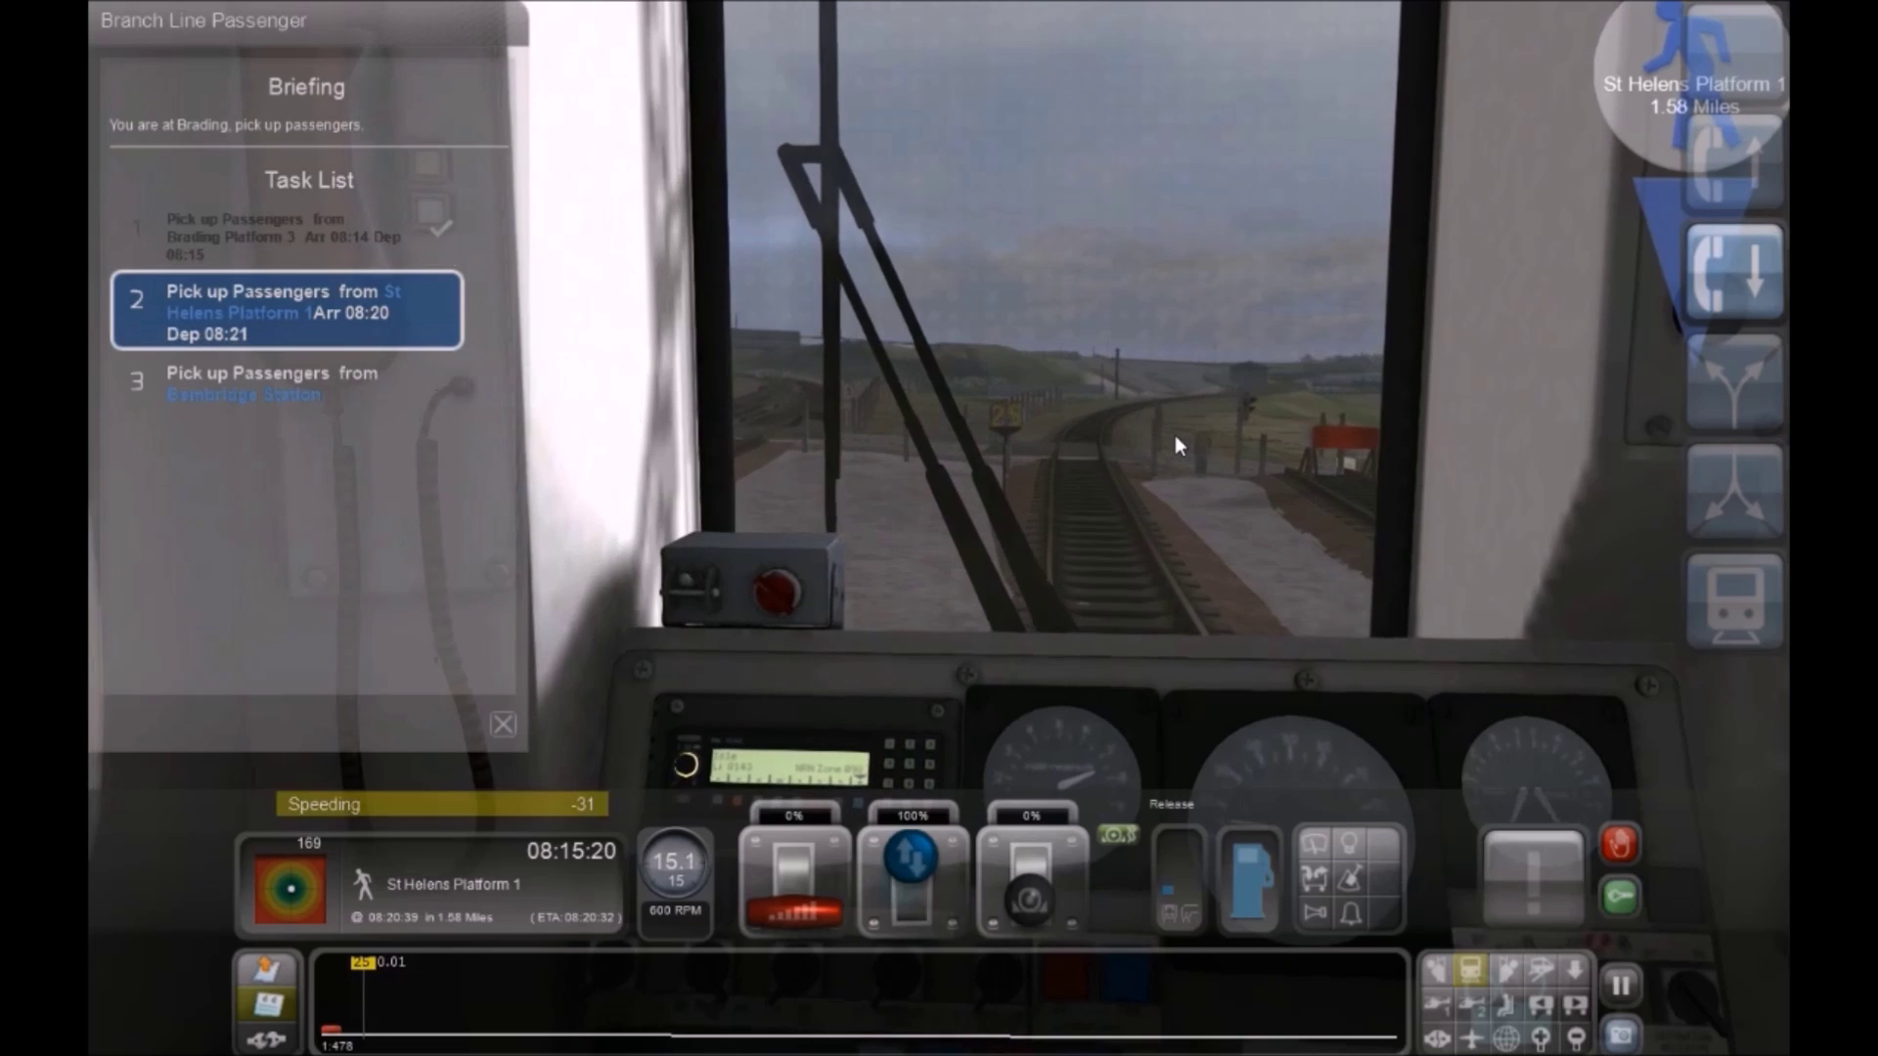
key("F1")
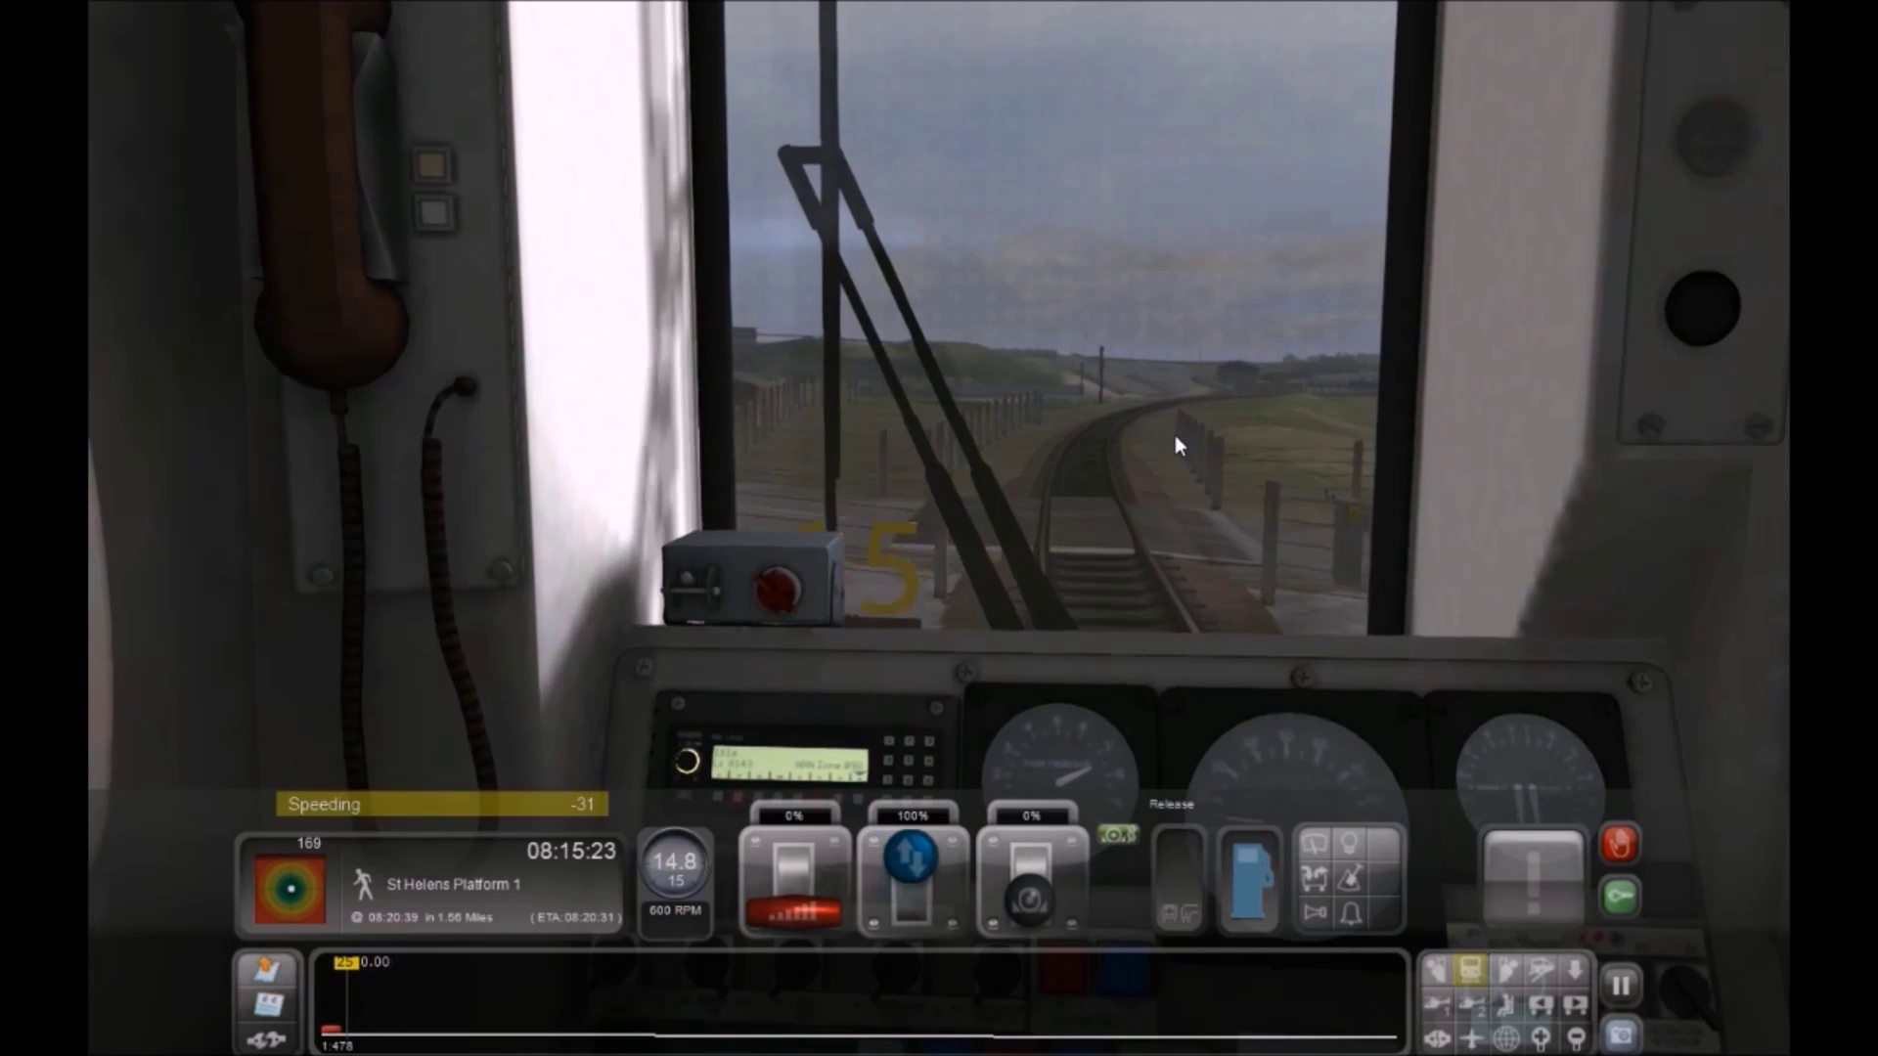
key("5")
key("1")
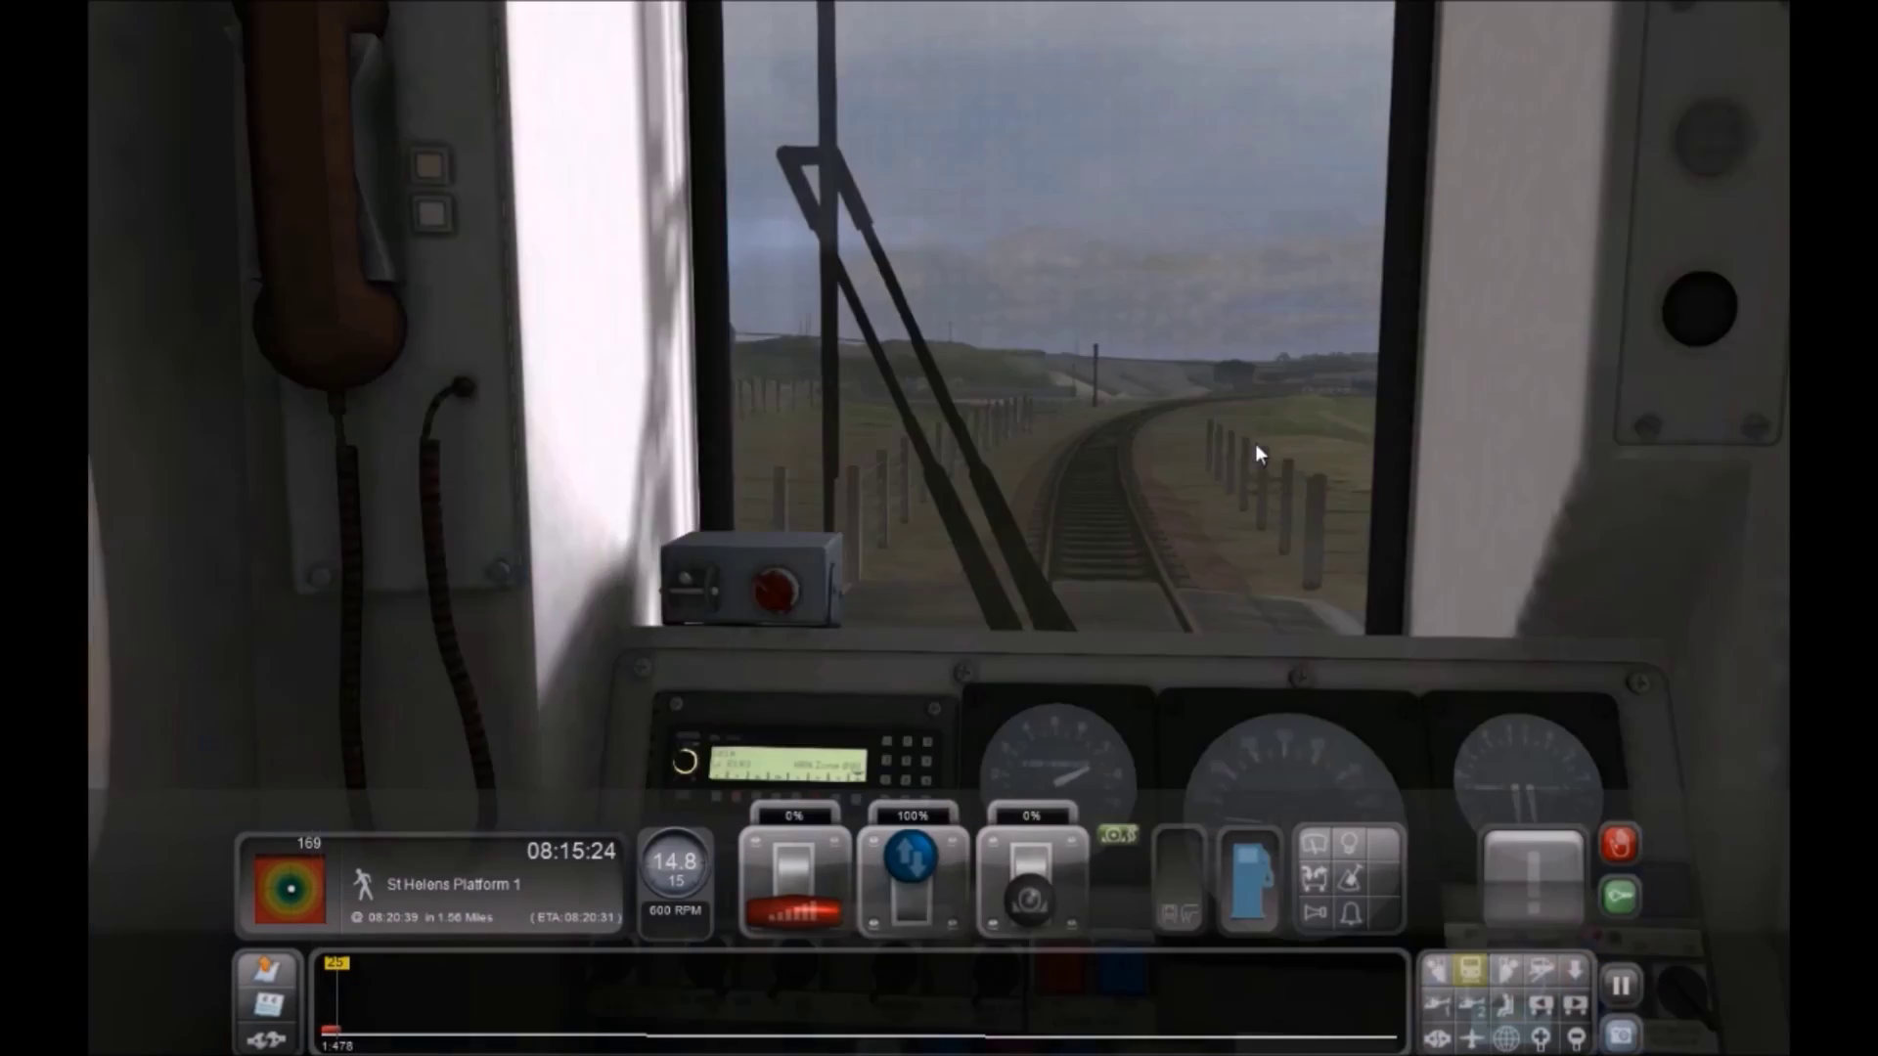
Raise Service1's throttle to 100% and follow the accelerating train from outside angles beyond the level crossing
key("3")
right_click_drag(1159, 481, 1741, 503)
key("a")
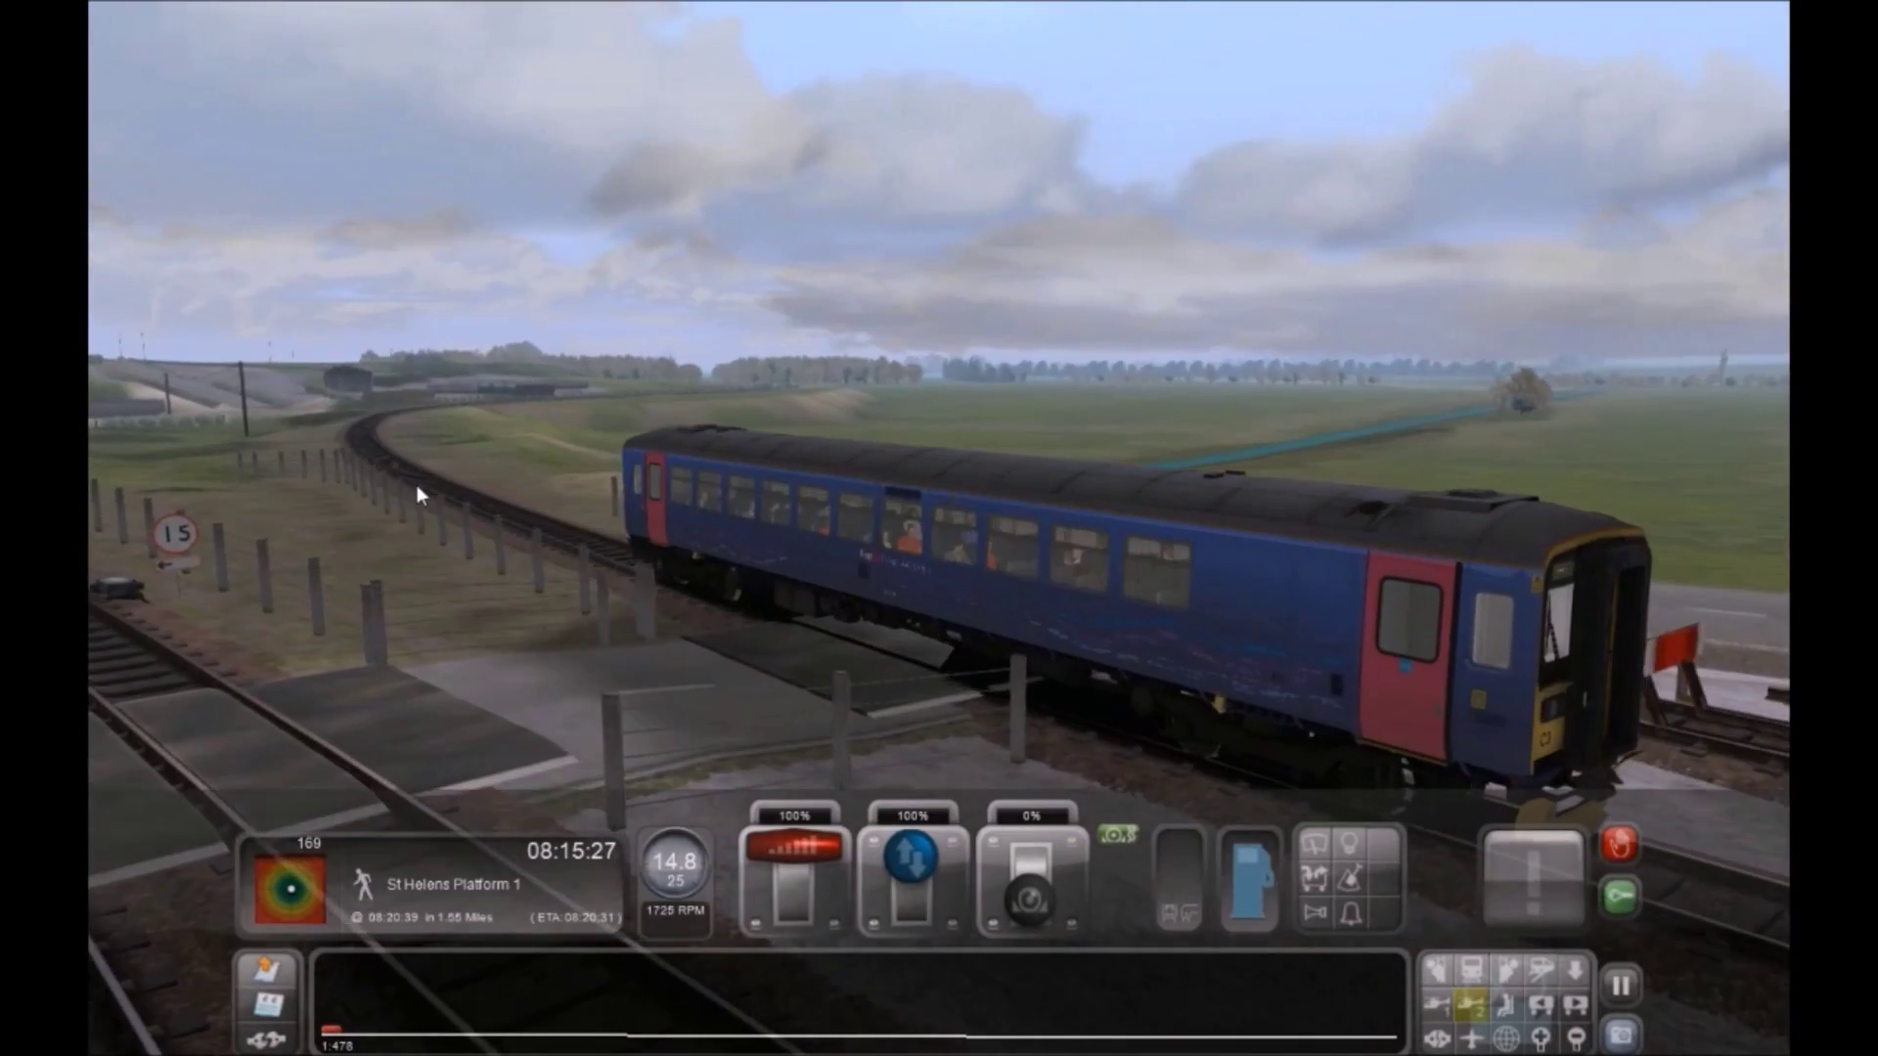
right_click_drag(419, 495, 378, 474)
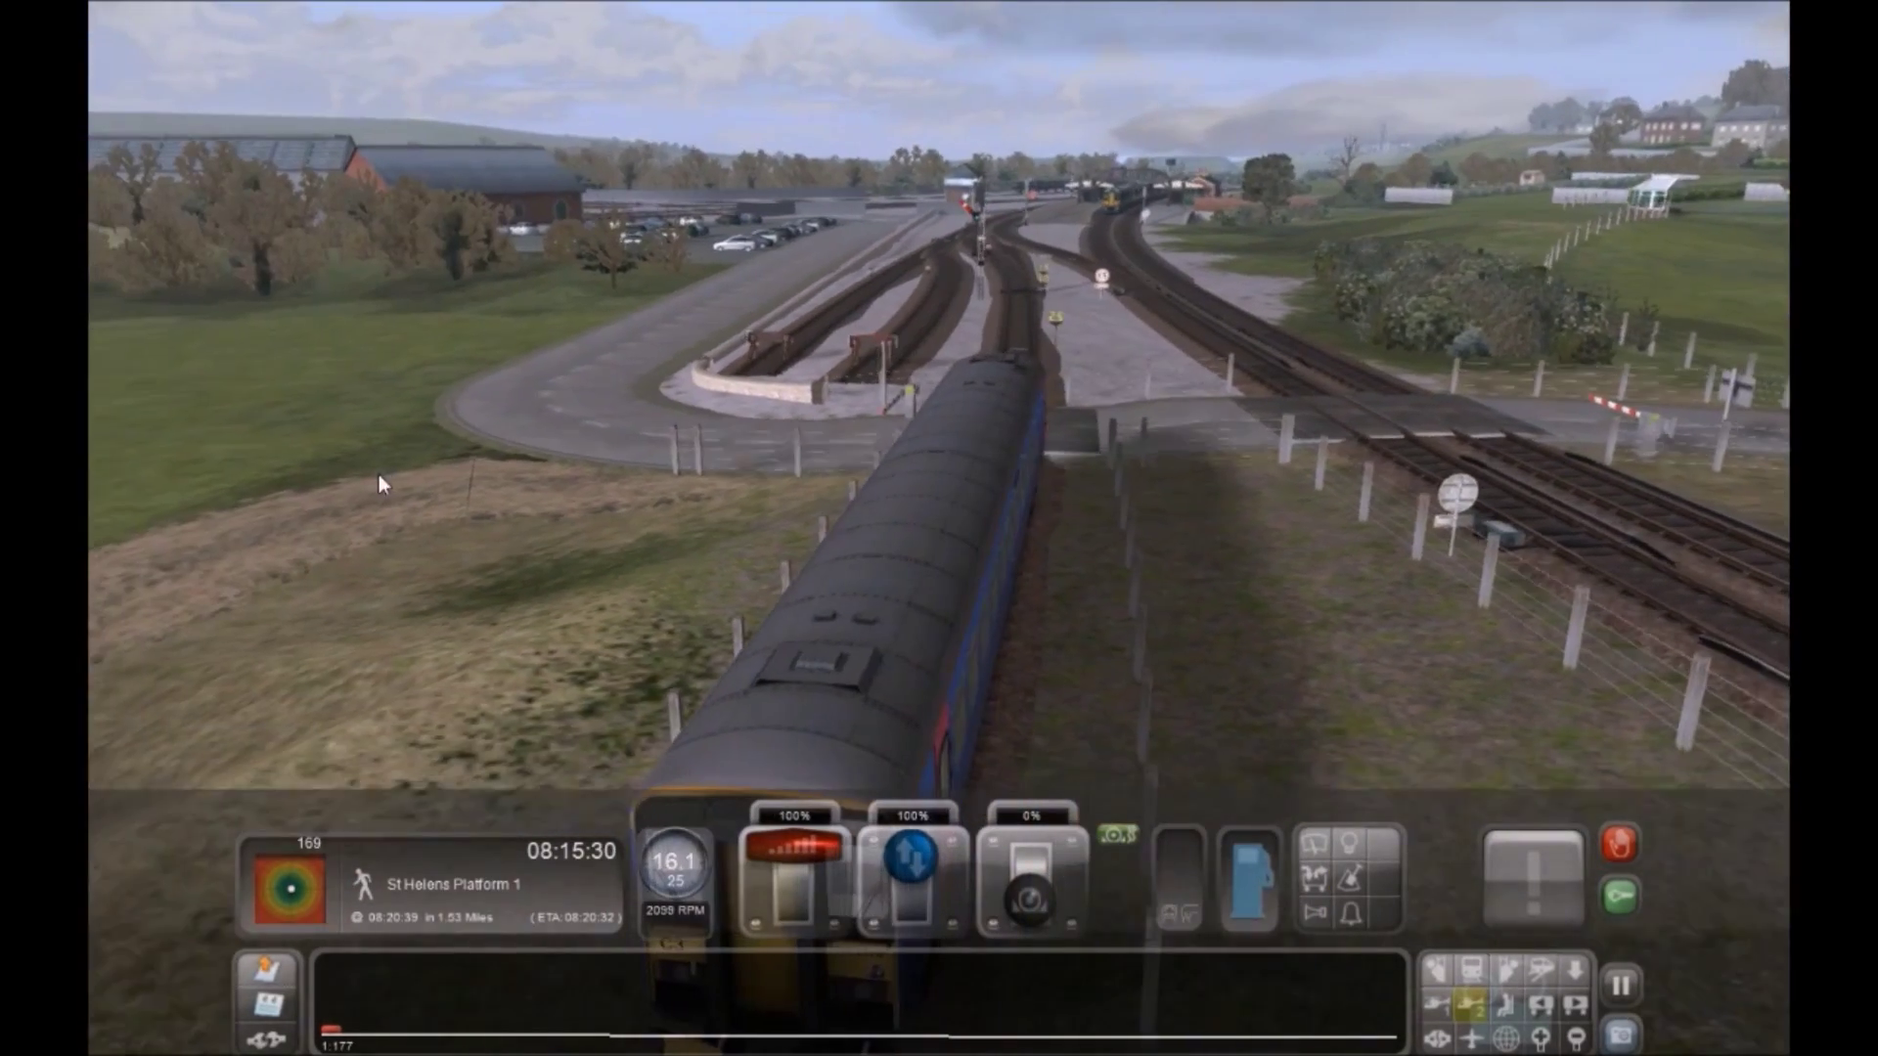
right_click_drag(590, 238, 832, 207)
mouse_move(748, 395)
right_mouse_down()
mouse_move(793, 254)
mouse_move(919, 234)
mouse_move(747, 395)
right_mouse_up()
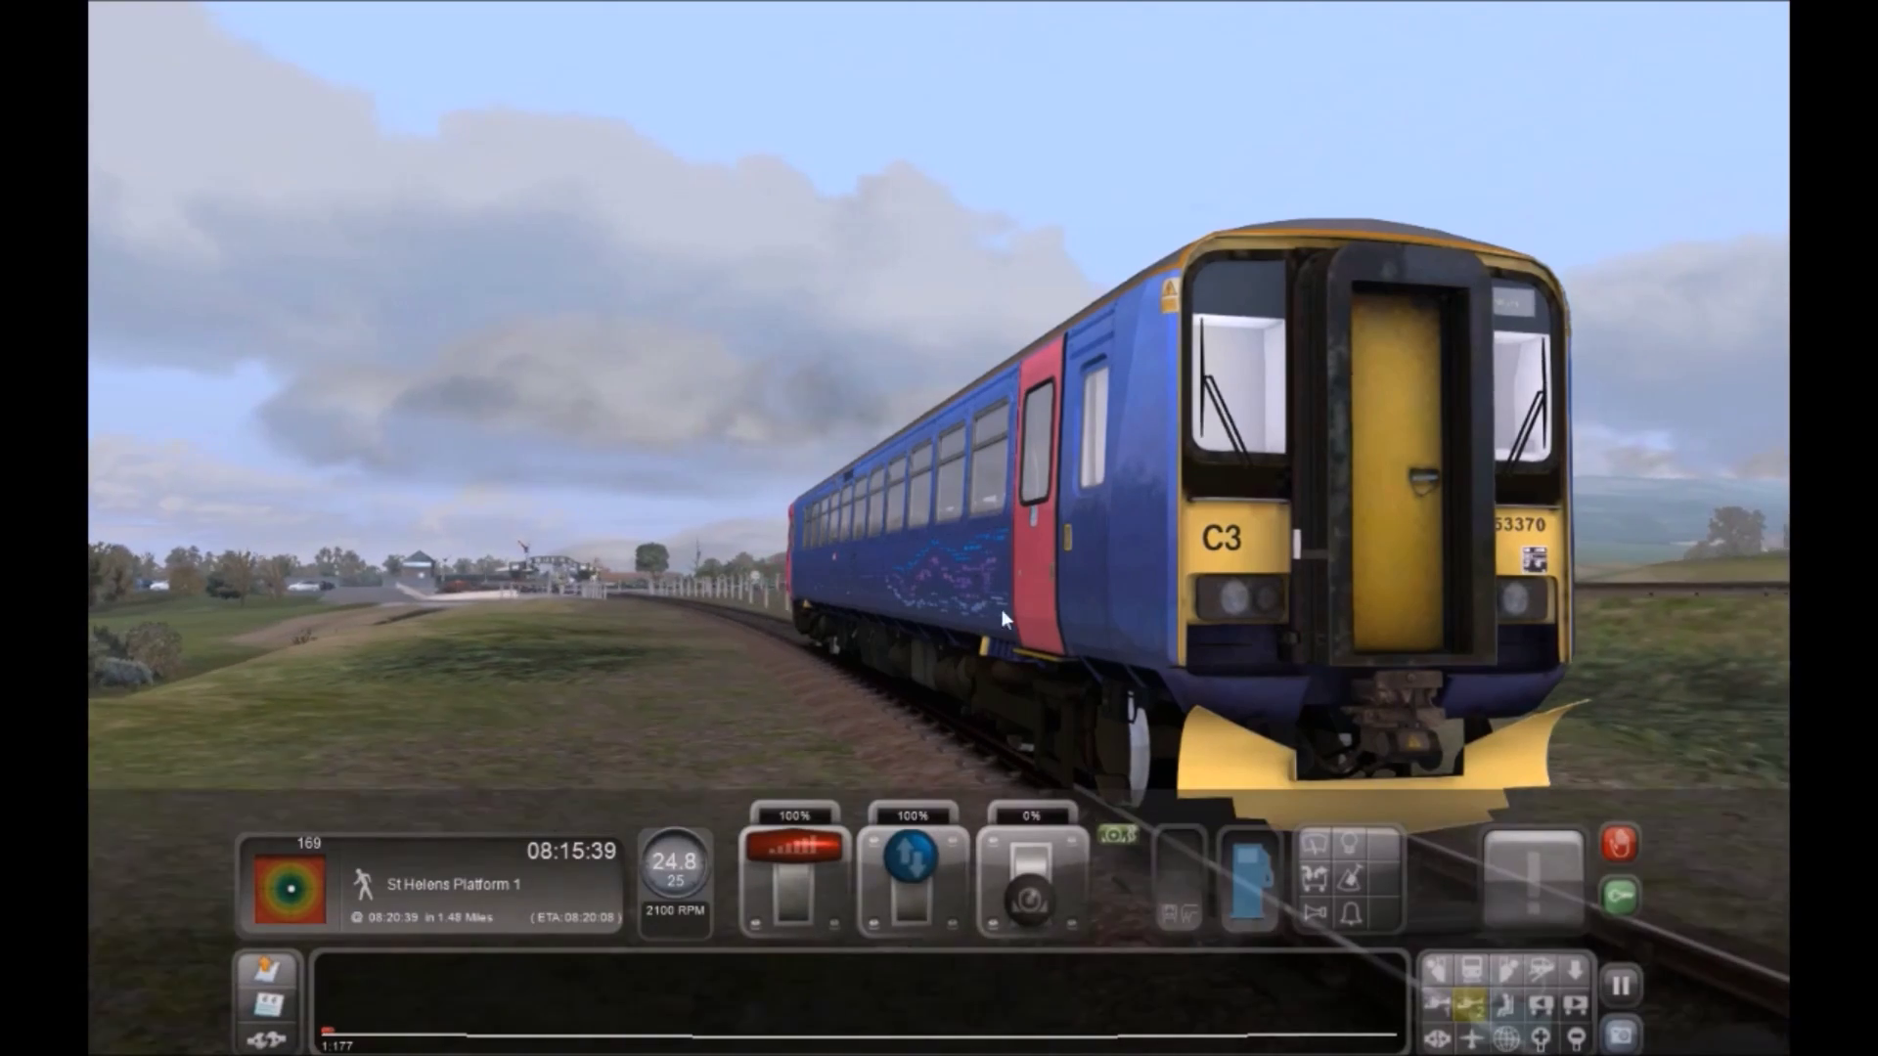
Cut Service1's throttle to 0%, apply the emergency brake and release the brake to 0%, watching from outside
right_click_drag(1002, 609, 831, 683)
scroll(1100, 612, "down", 3)
key("d")
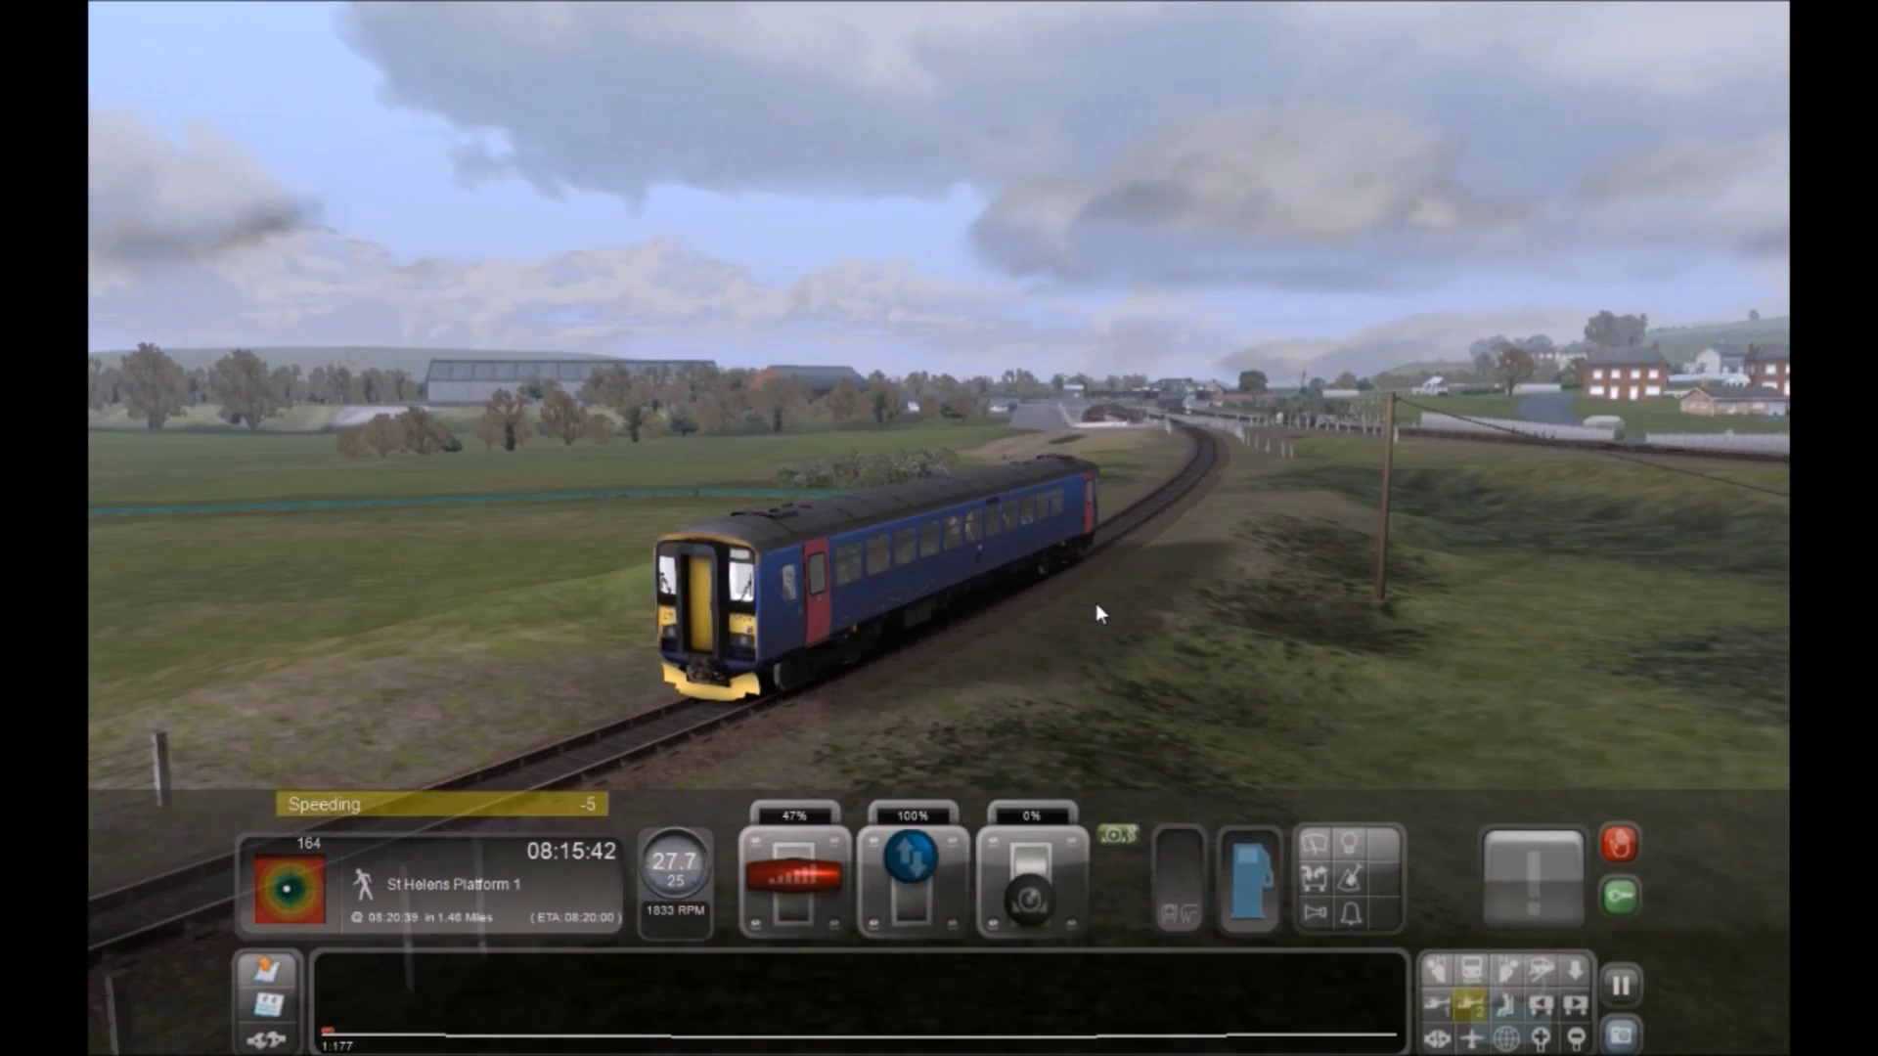
key("BackSpace")
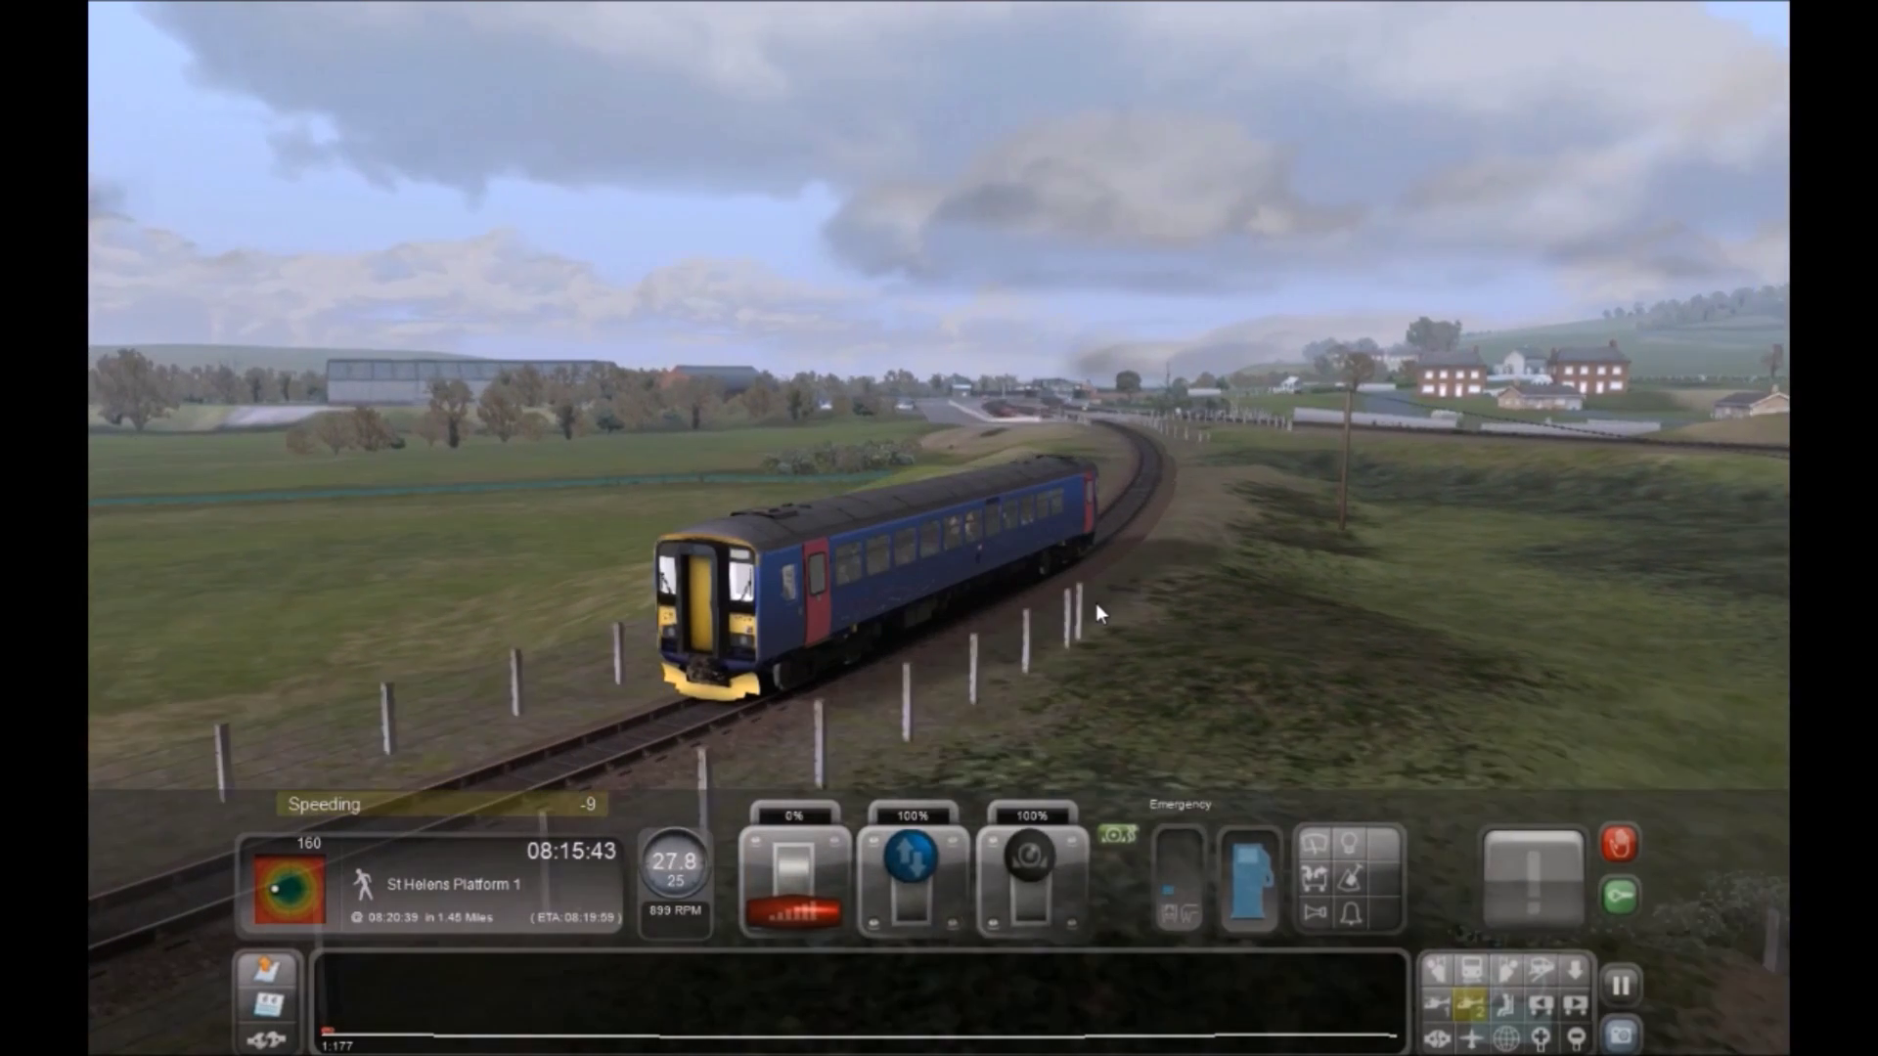
key("semicolon")
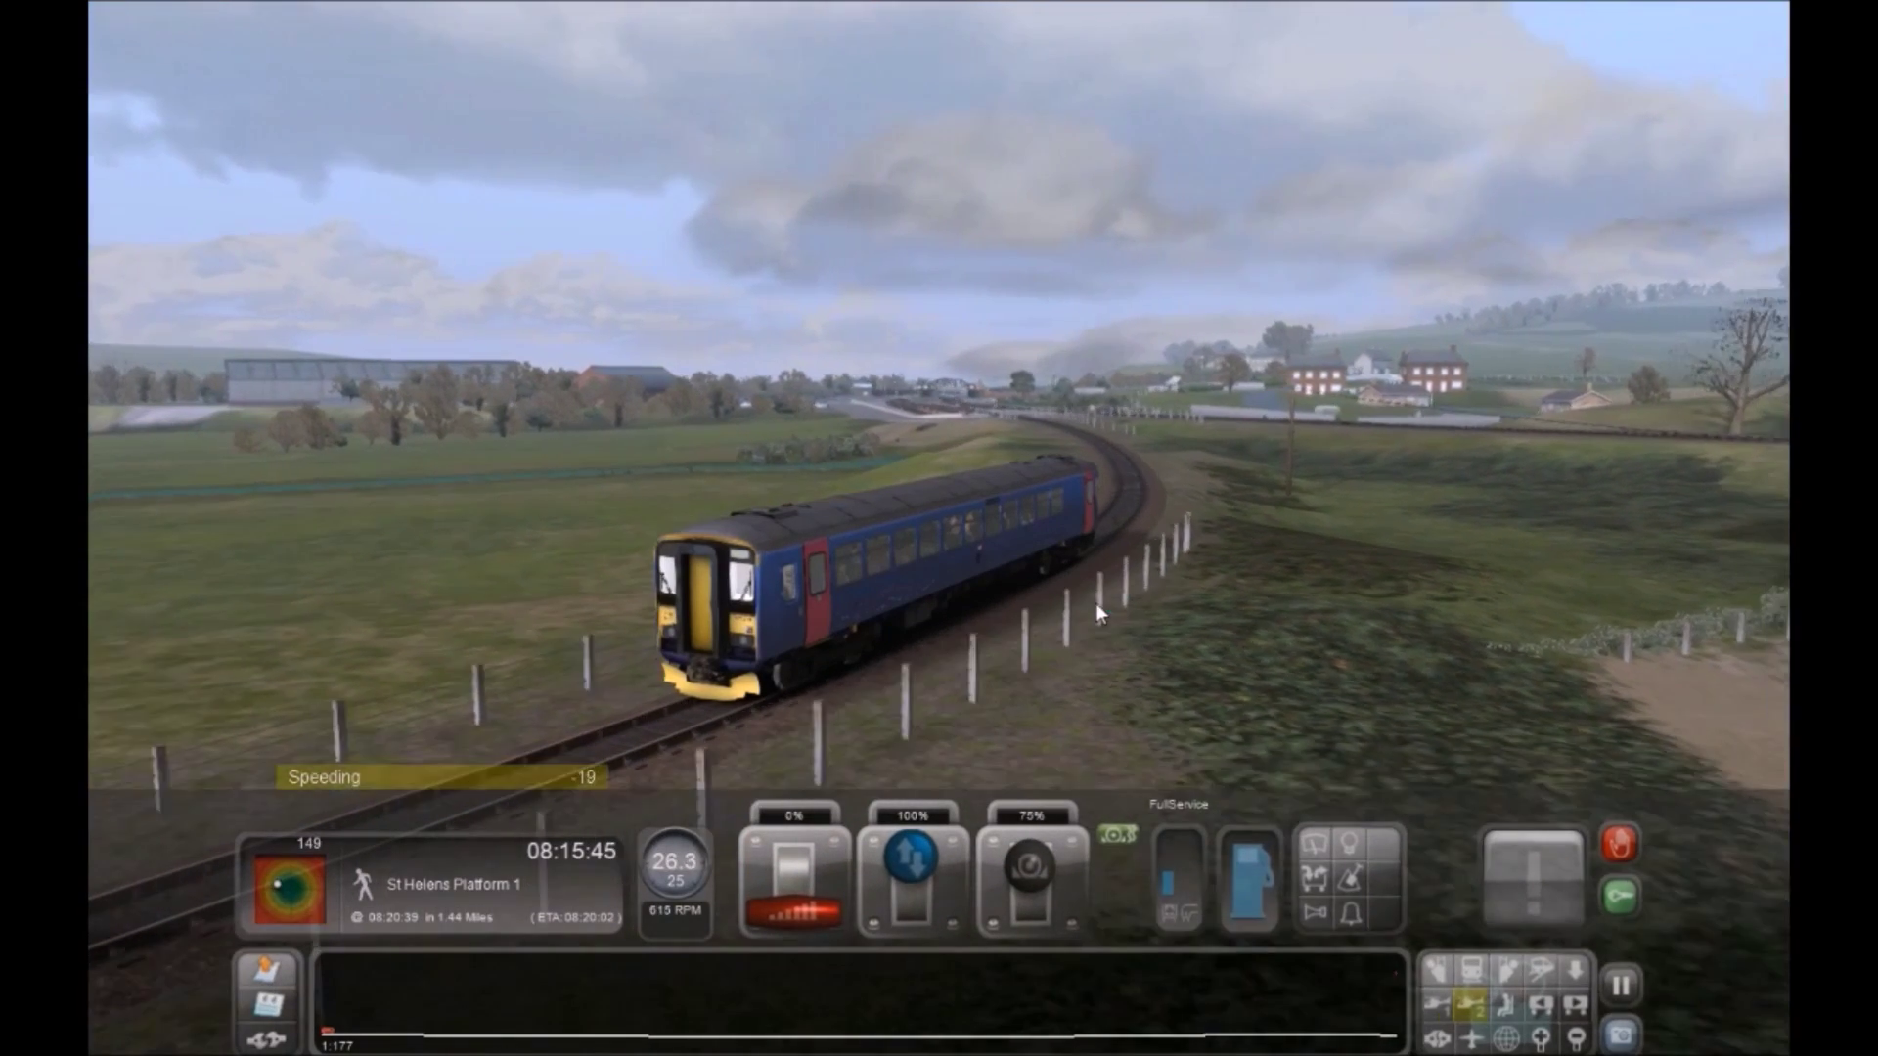
key("semicolon")
key("semicolon")
key("semicolon")
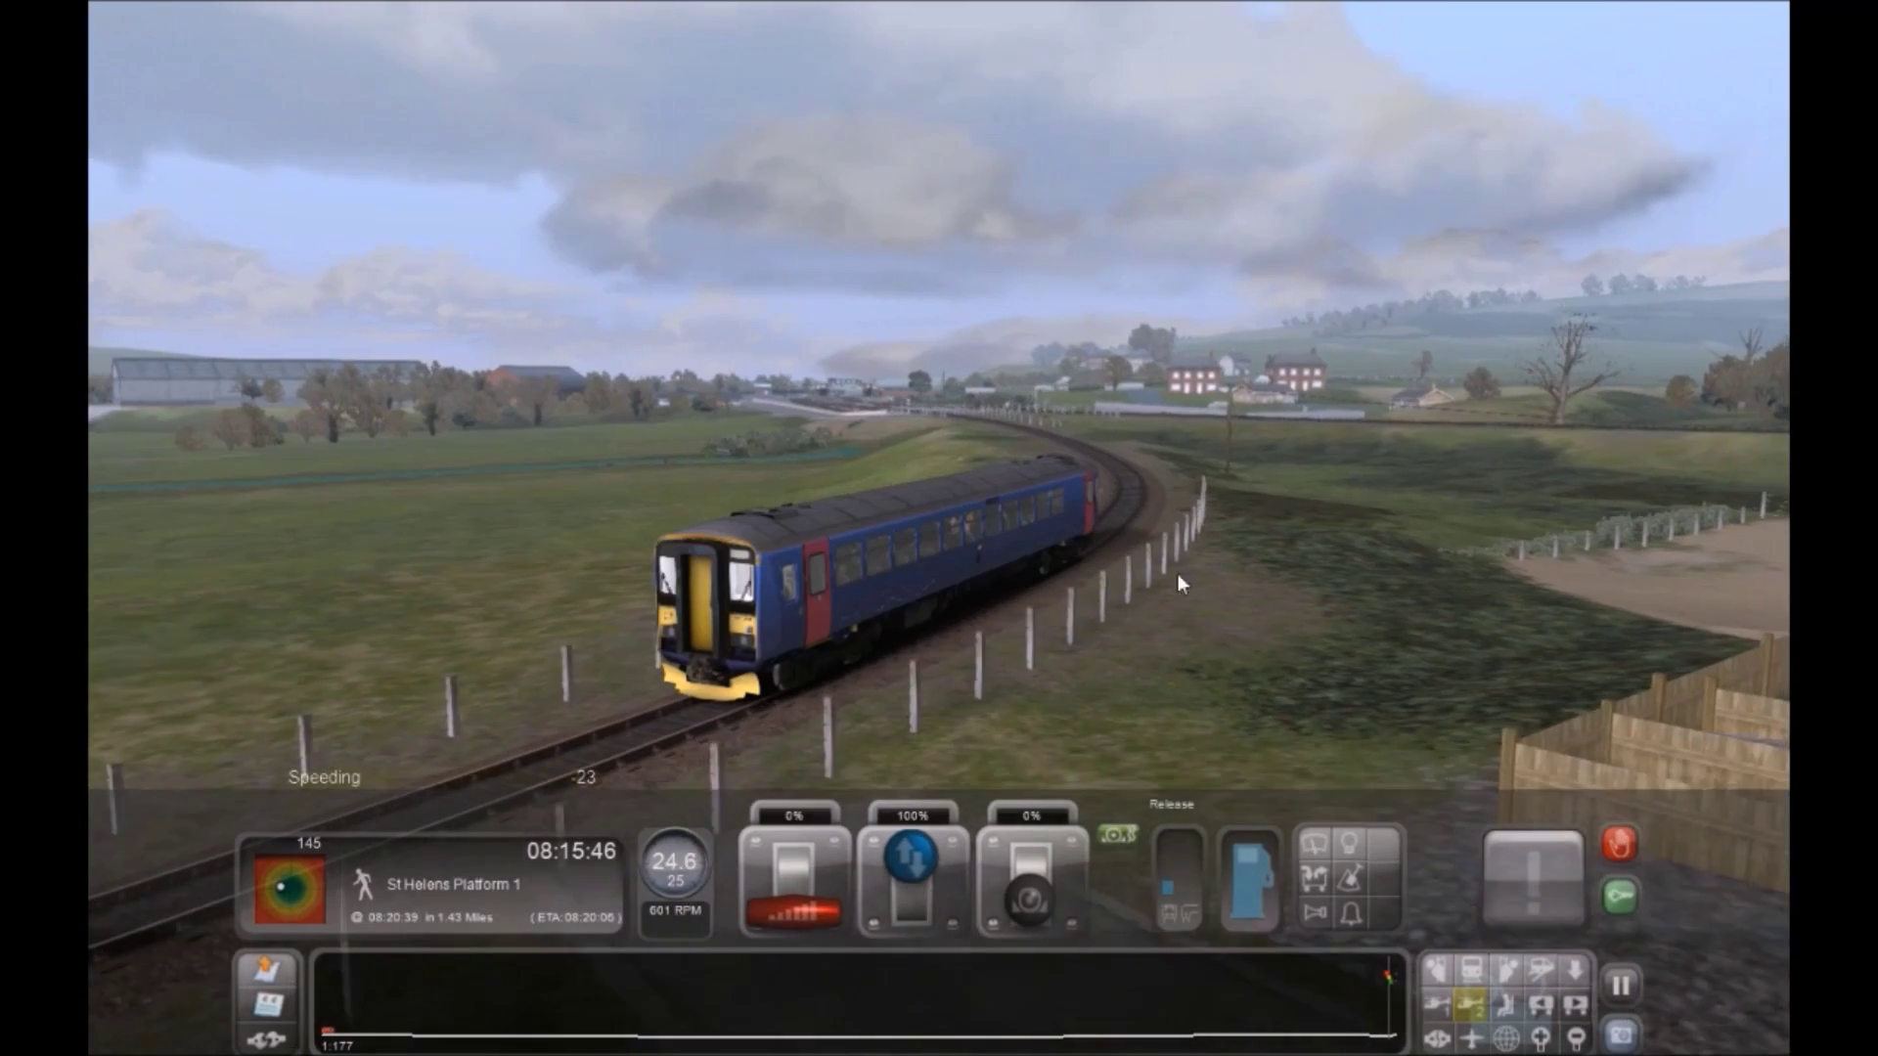
Examine the coasting blue train from close and distant outside angles along the line towards St Helens
right_click_drag(1526, 430, 930, 543)
right_click_drag(1493, 549, 609, 407)
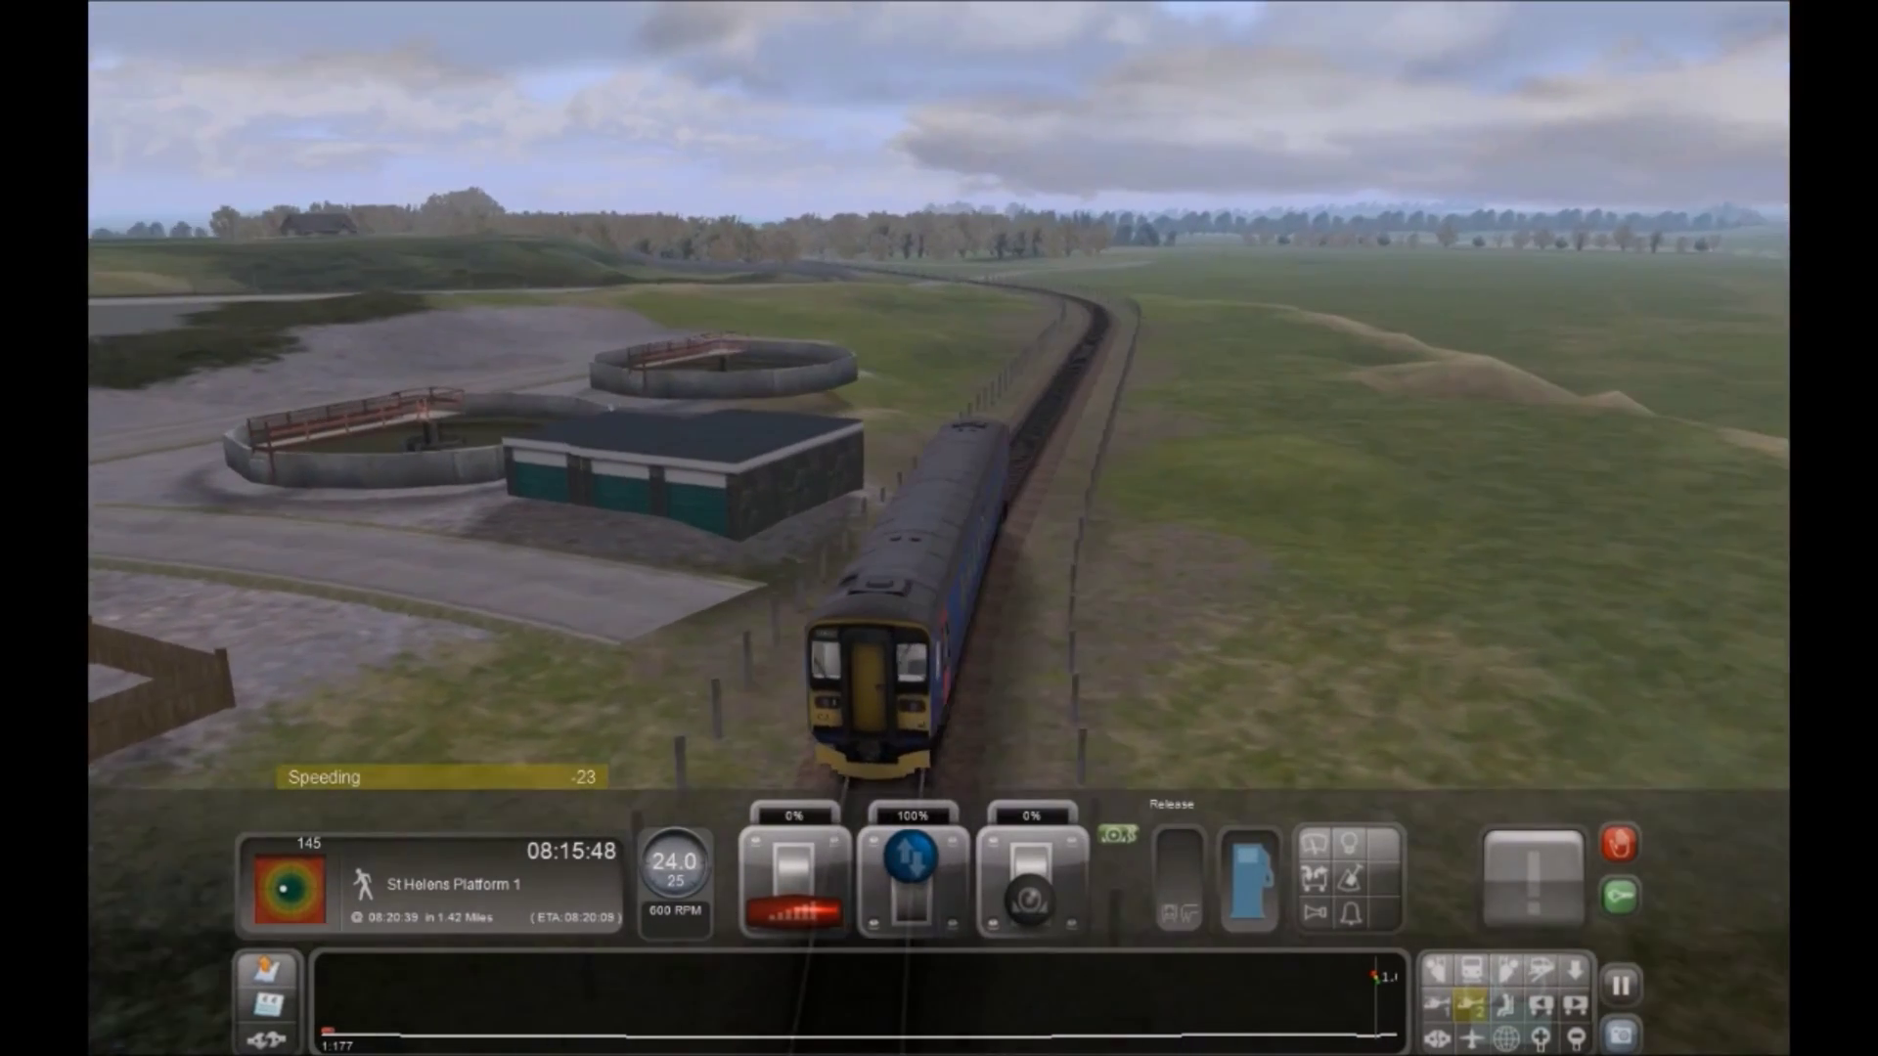
scroll(1418, 544, "up", 5)
right_click_drag(1370, 499, 704, 596)
scroll(1388, 592, "down", 3)
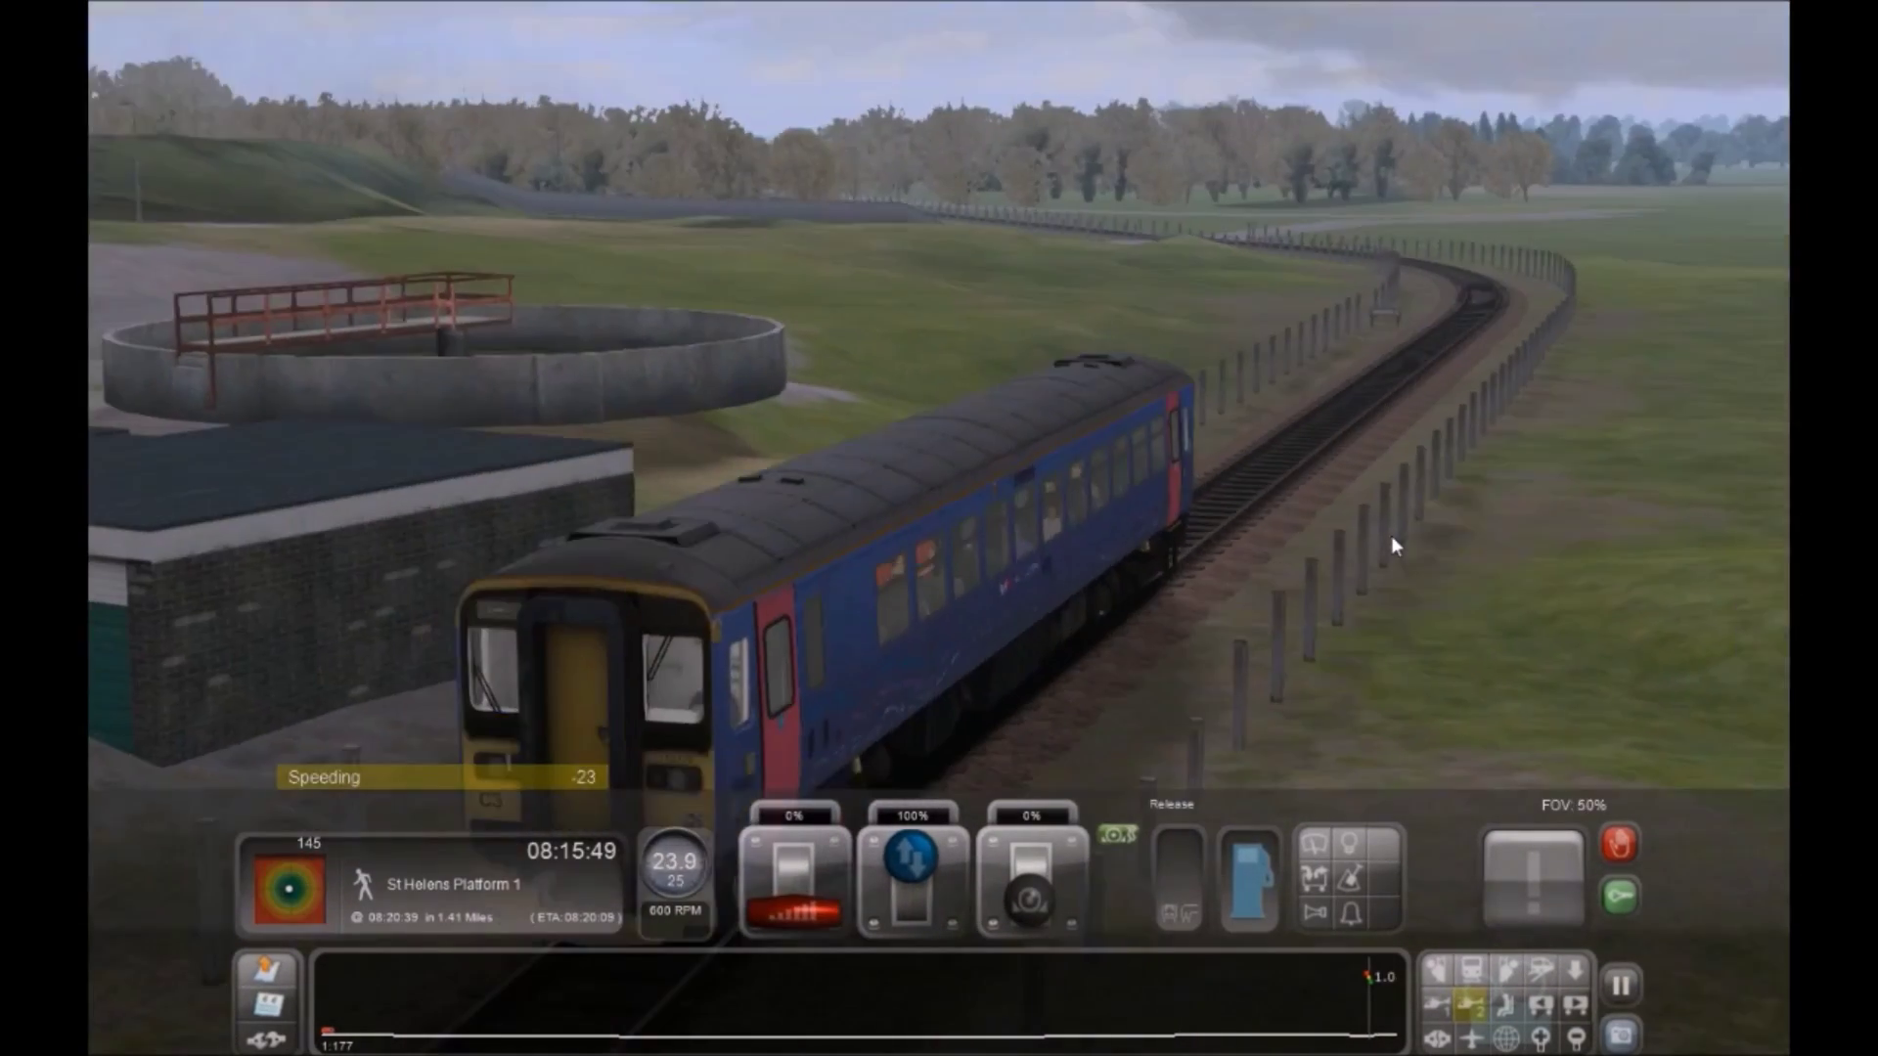
scroll(1389, 587, "down", 4)
scroll(939, 528, "up", 5)
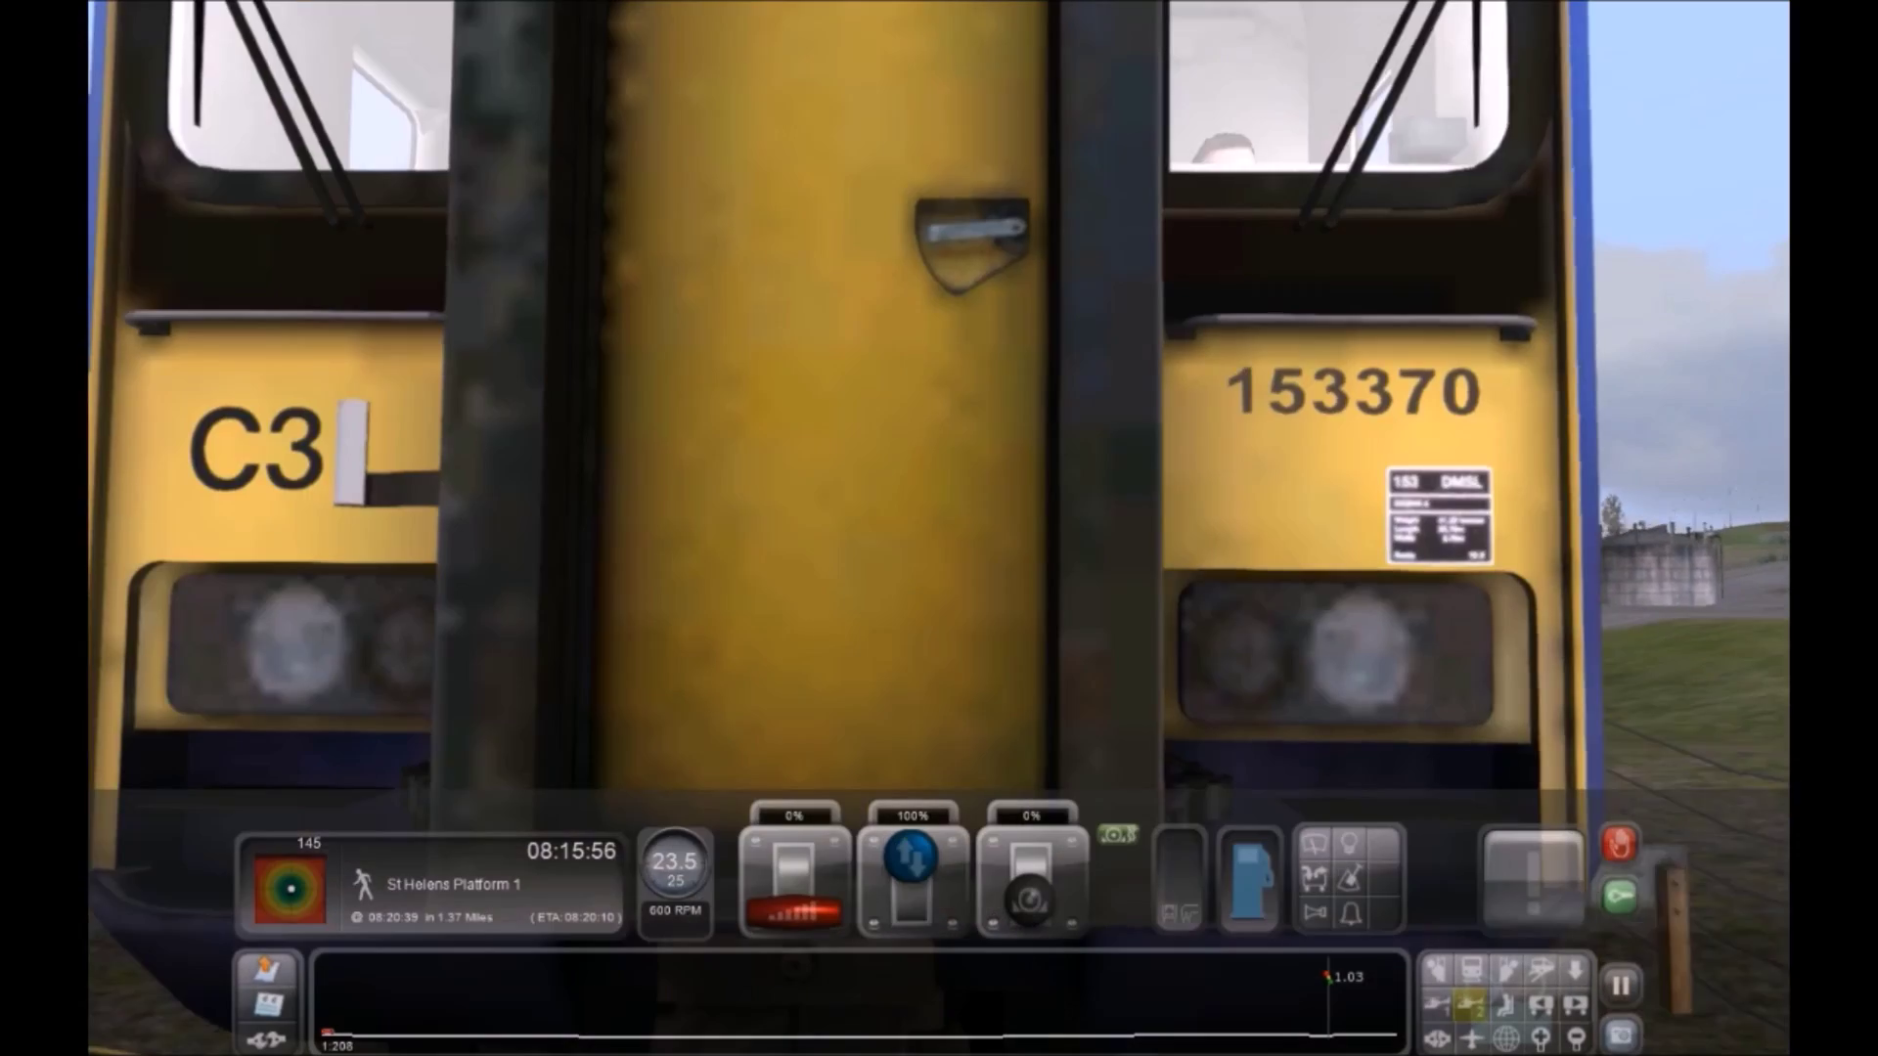
scroll(939, 528, "down", 5)
right_click_drag(939, 528, 841, 636)
scroll(939, 528, "down", 5)
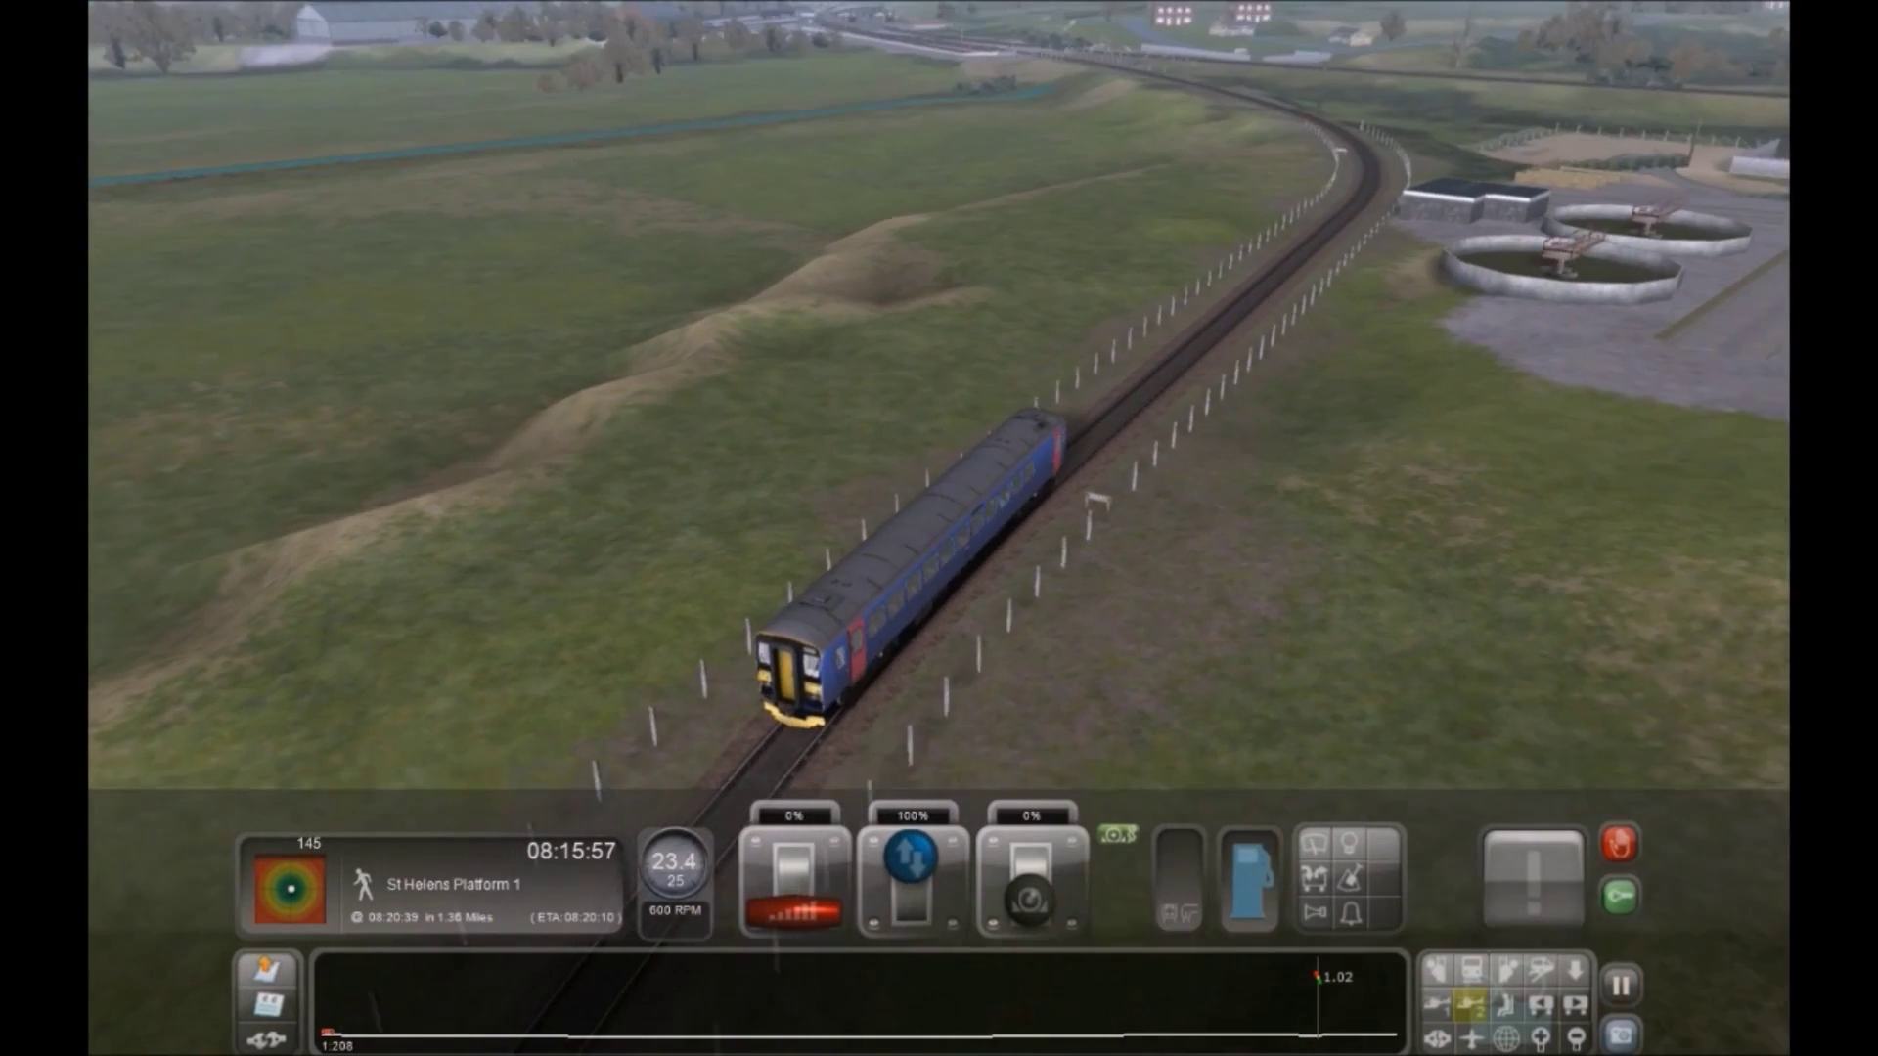
right_click_drag(1183, 567, 1363, 571)
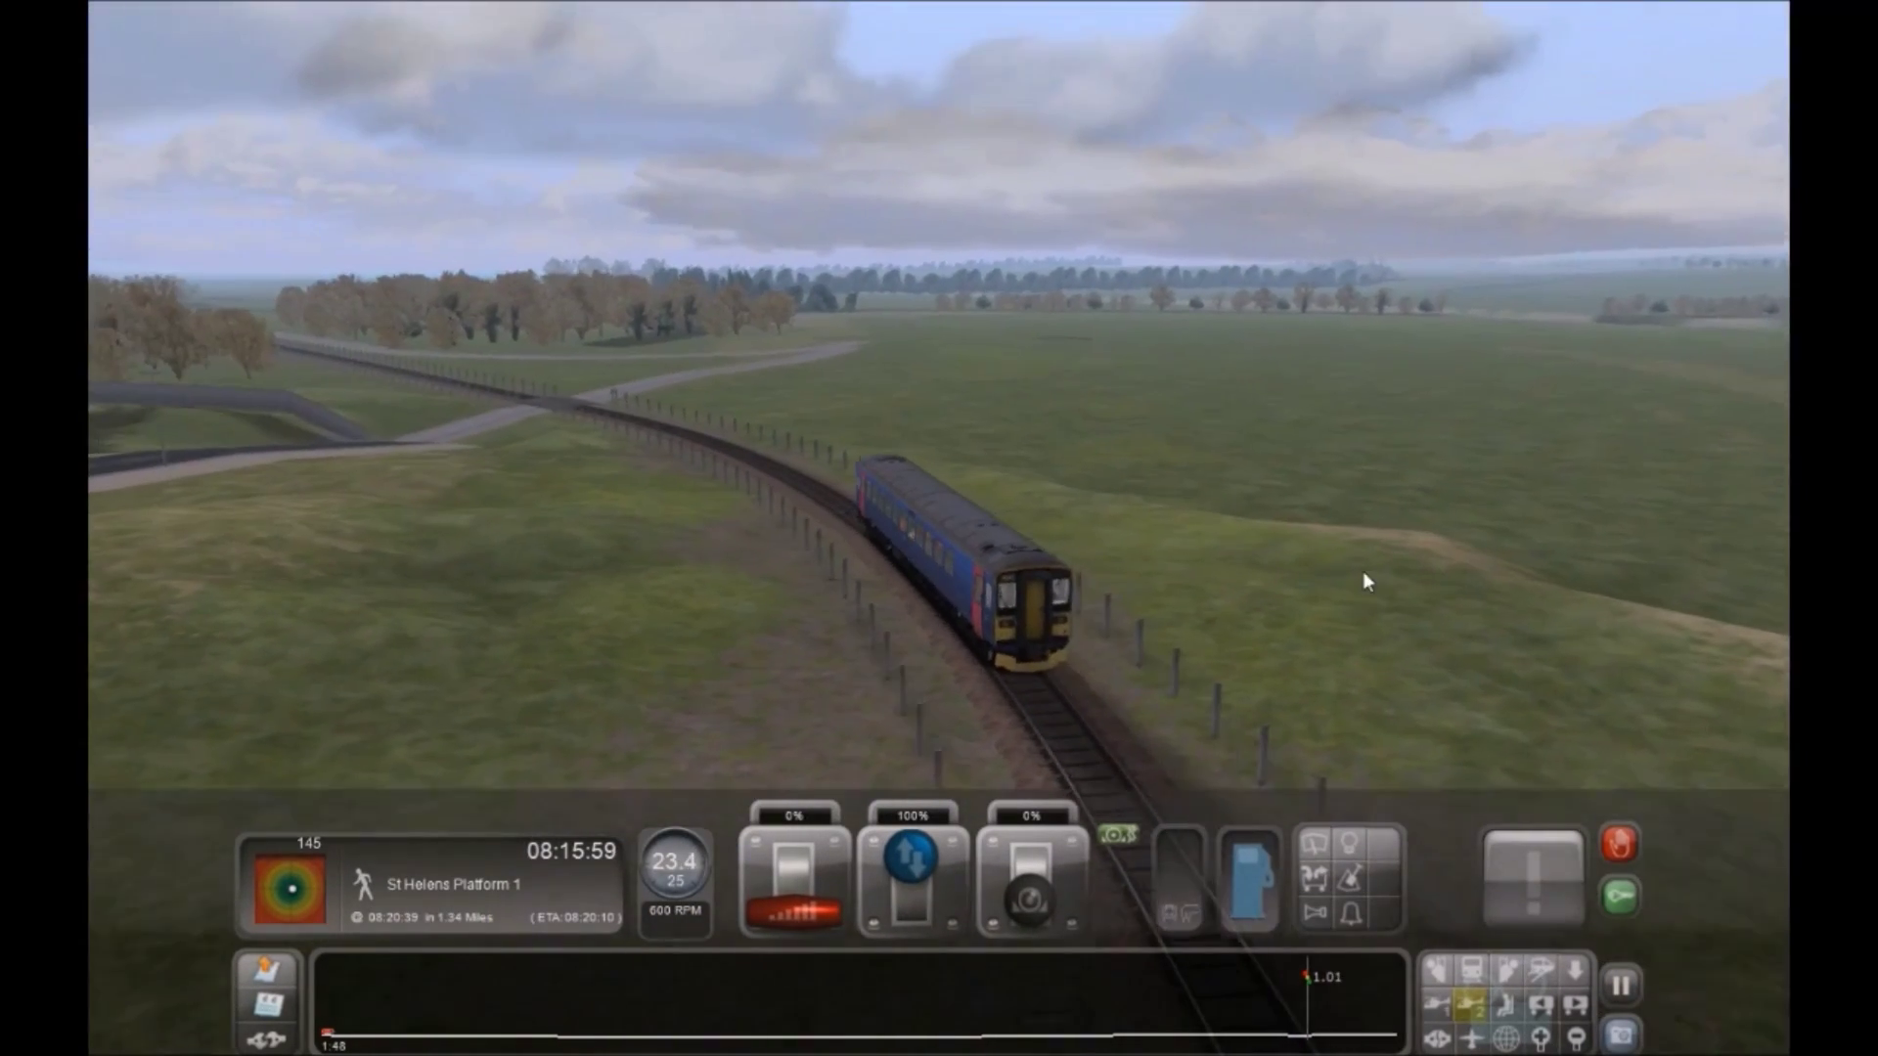
Look around the passenger coach's interior and return to an outside view of the moving train
key("1")
key("5")
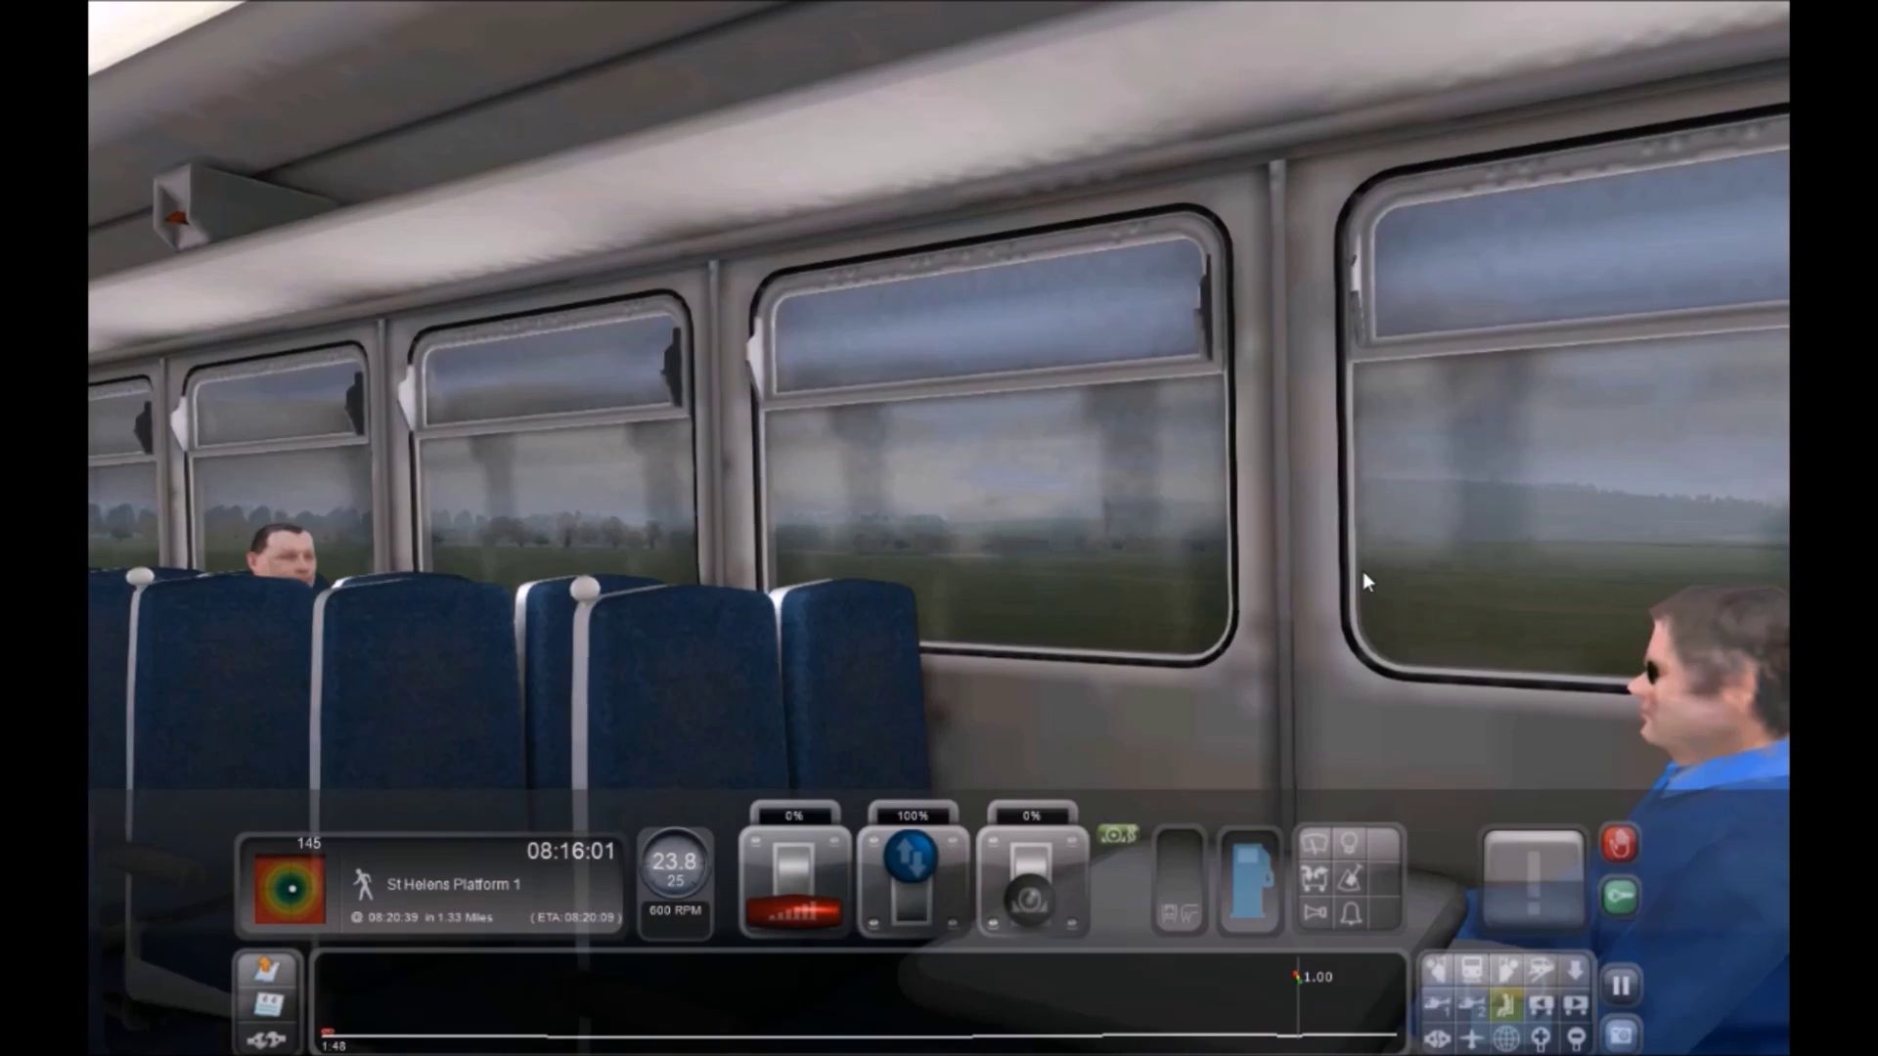
right_click_drag(1368, 589, 1534, 612)
key("1")
key("3")
scroll(1575, 616, "up", 3)
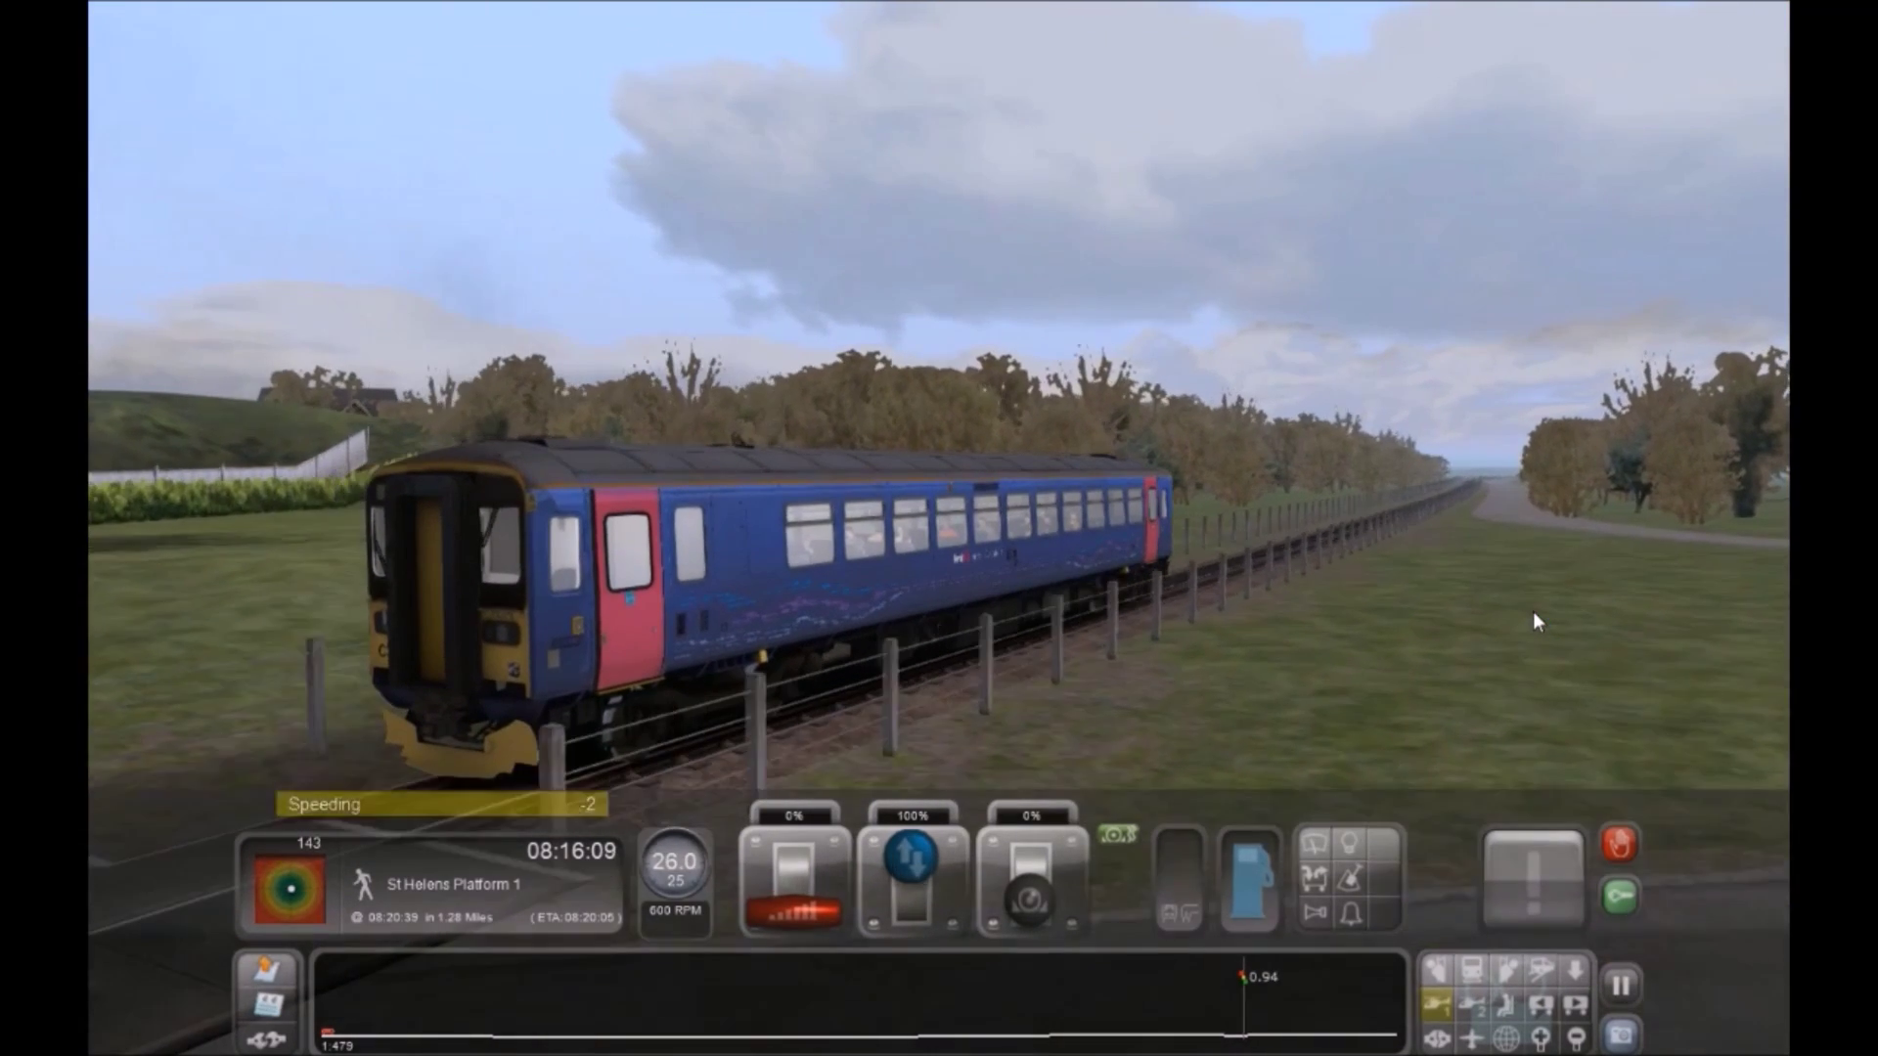
Compare the cab, outside and passenger views of Service1 as it coasts along the tree-lined track
key("1")
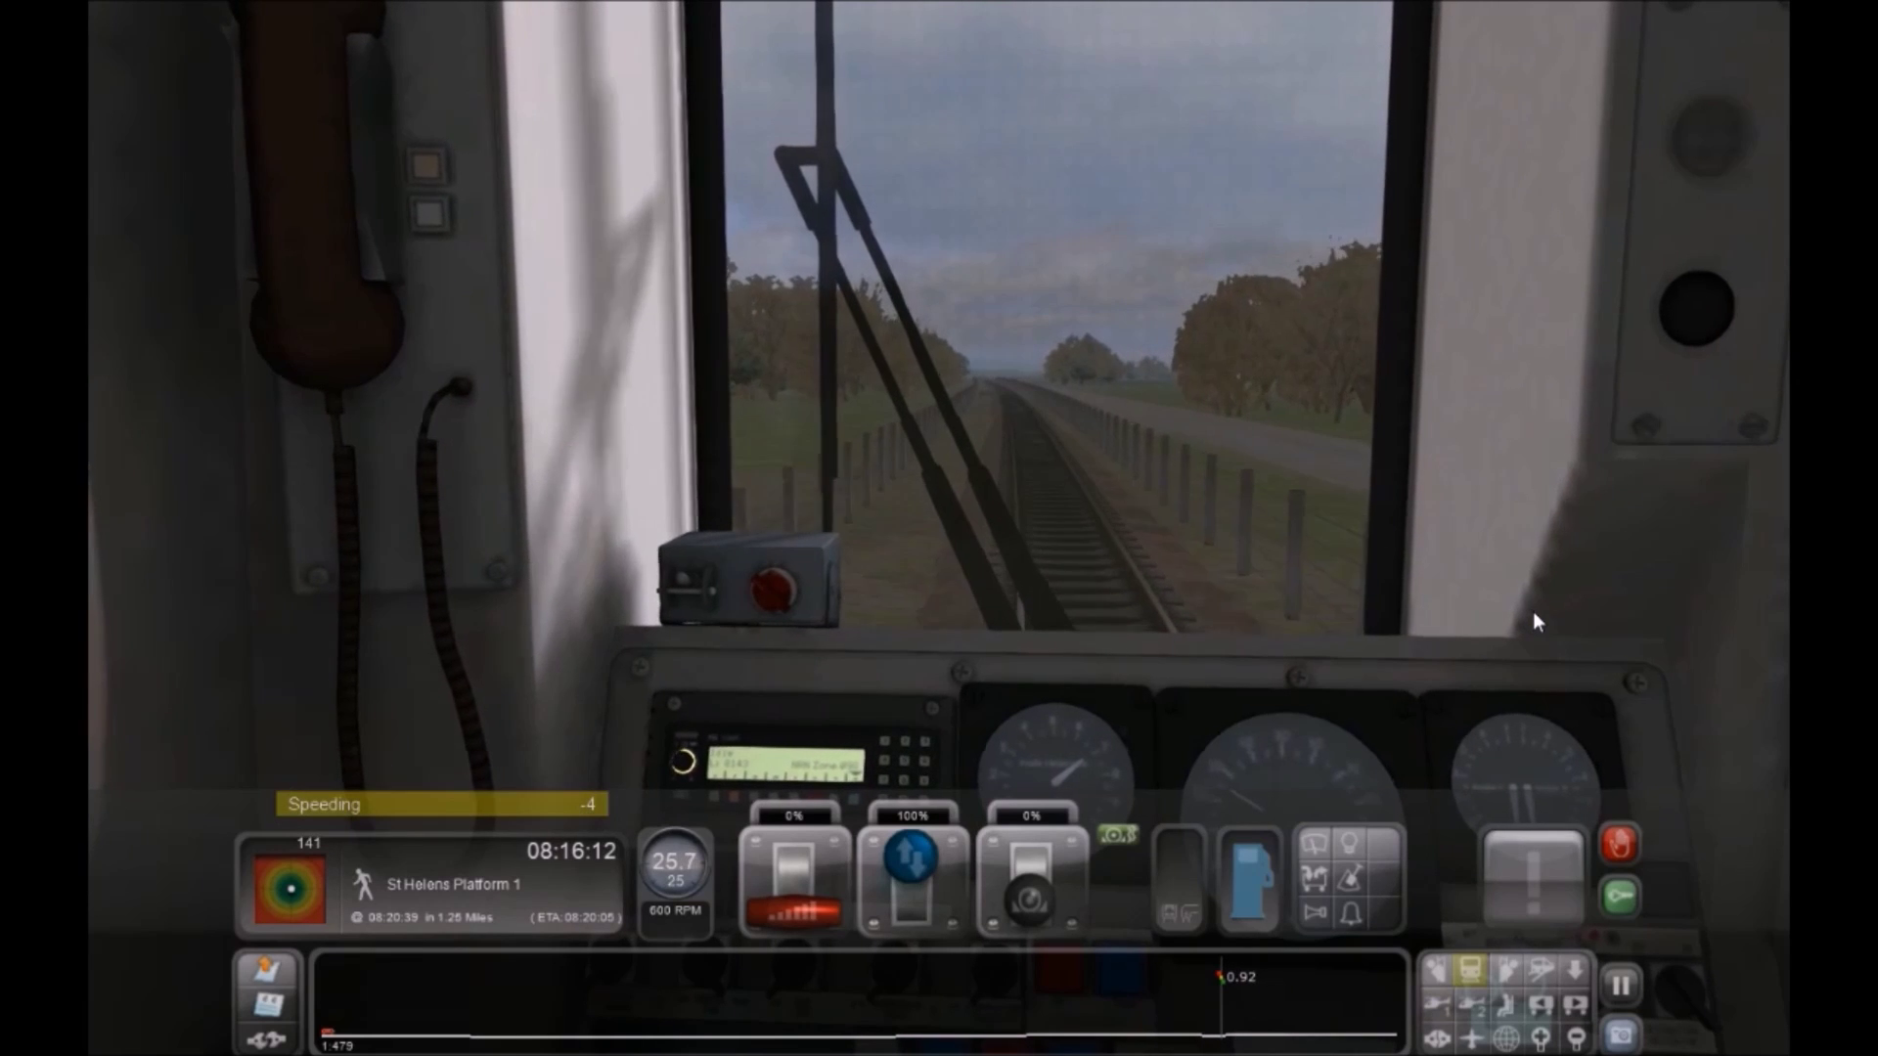
key("2")
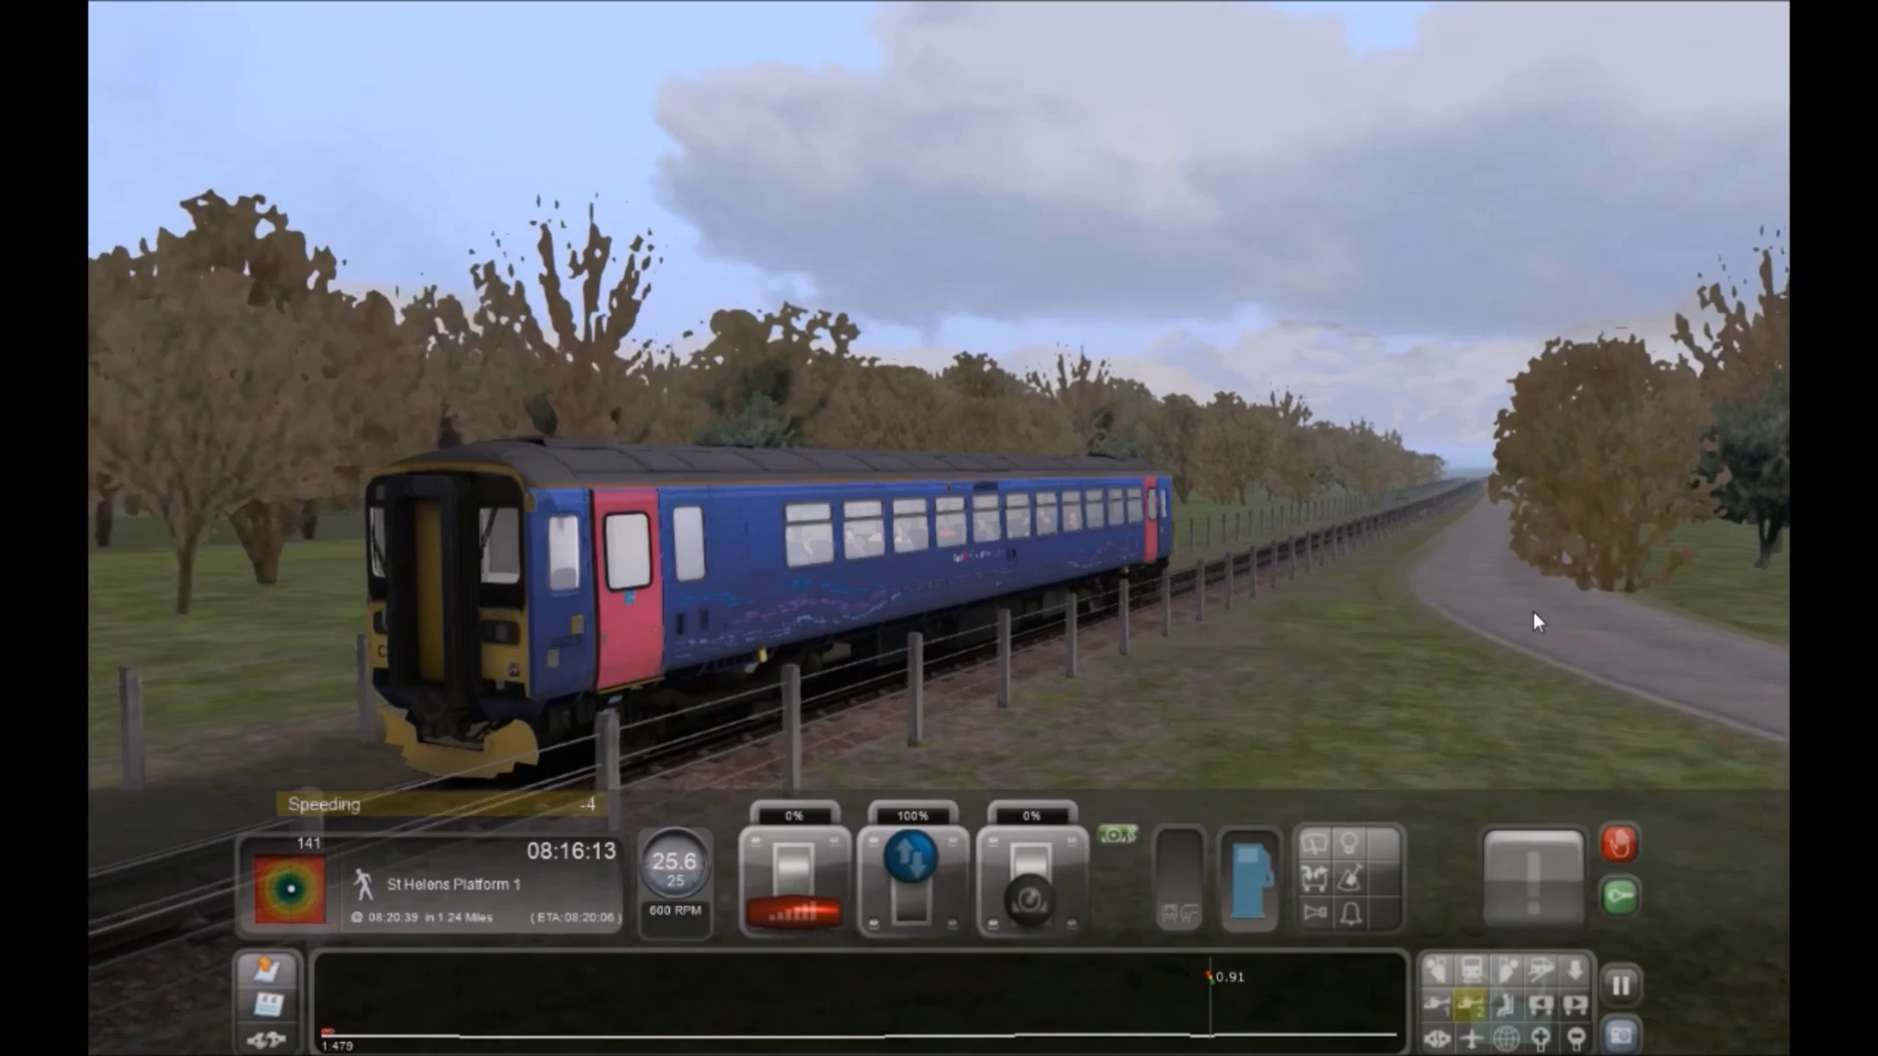
right_click_drag(1534, 612, 1037, 646)
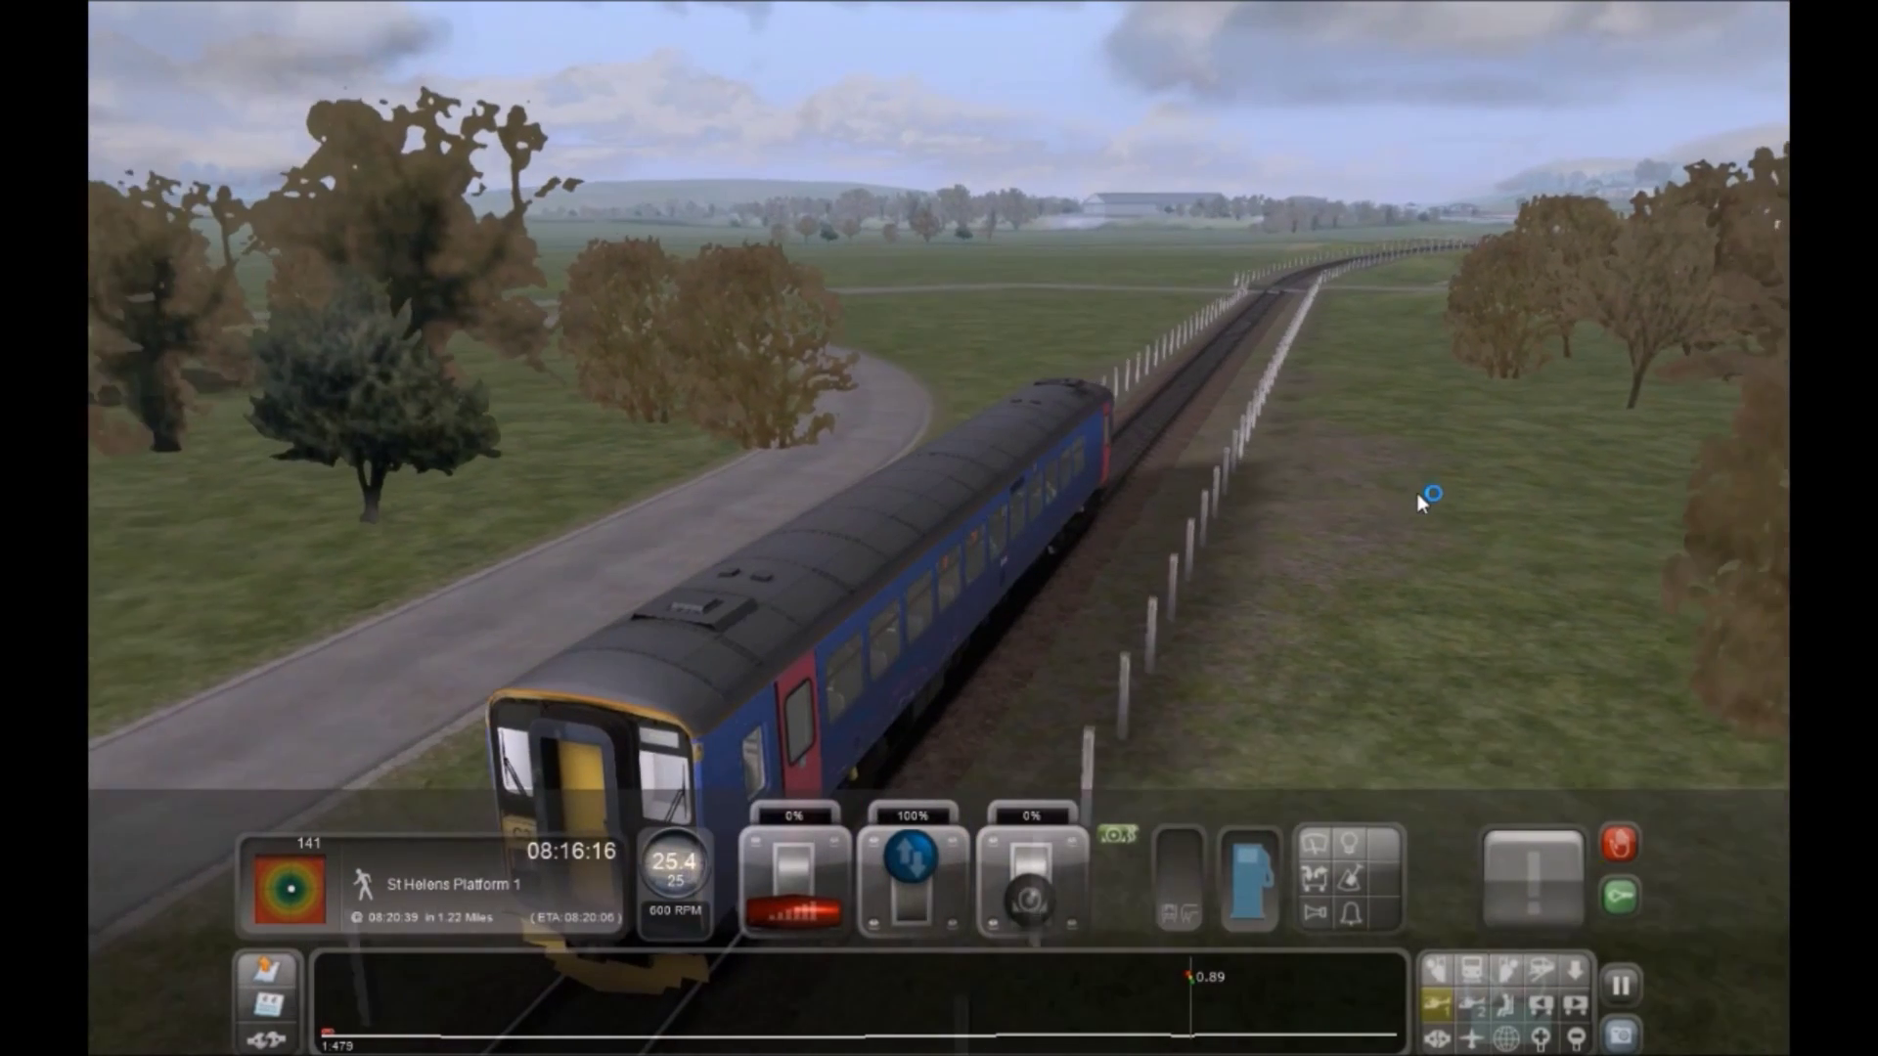
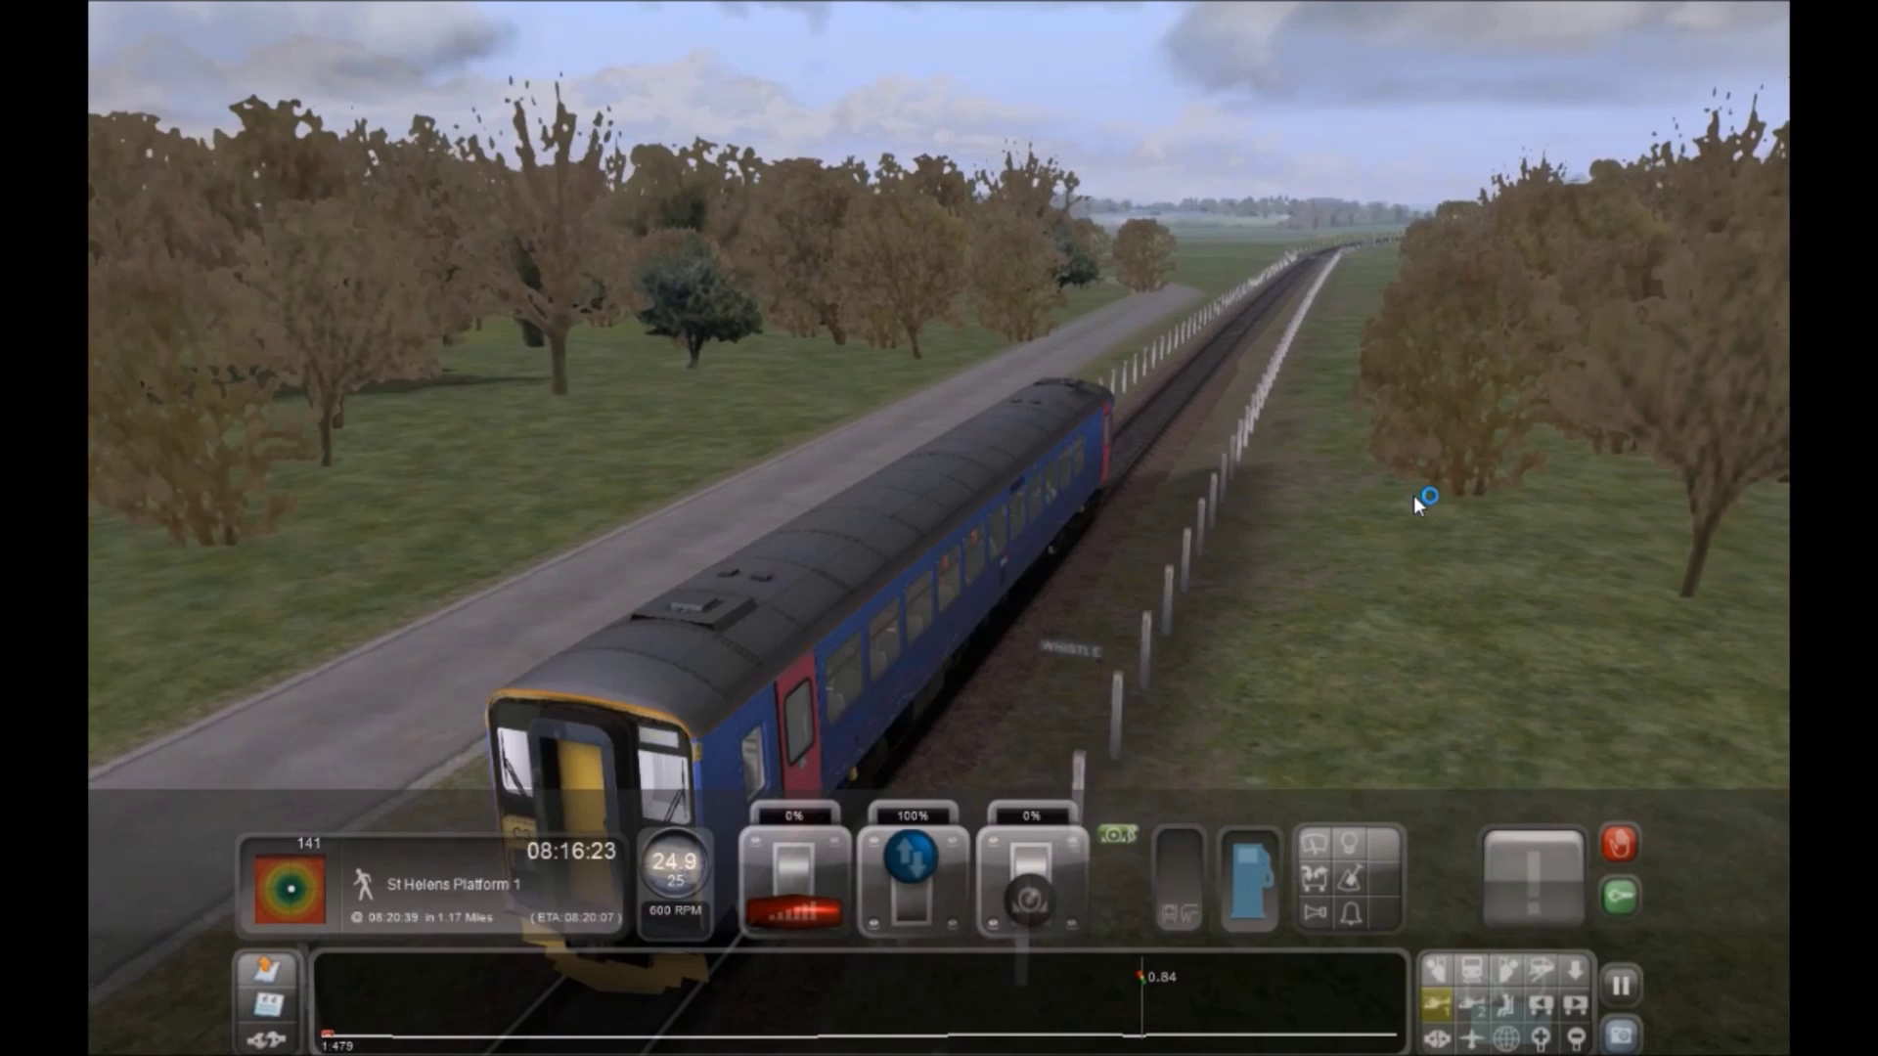
key("1")
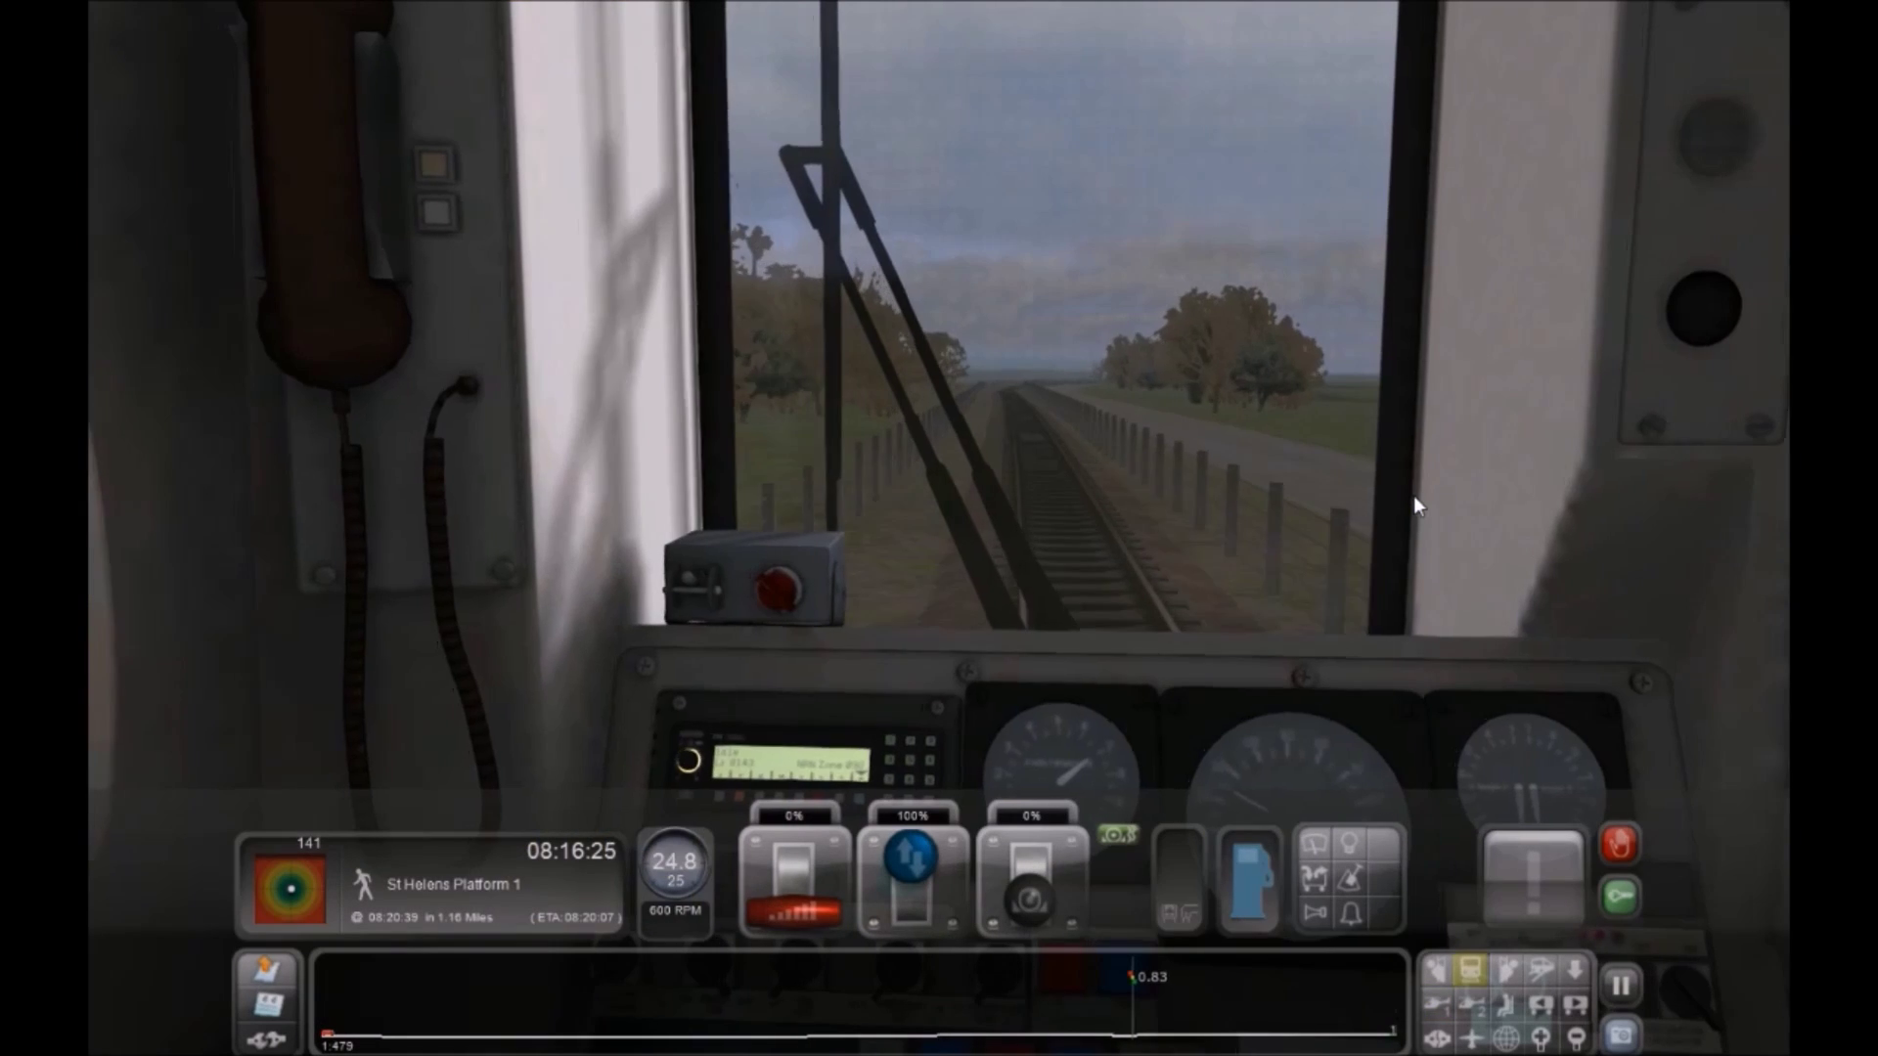
key("2")
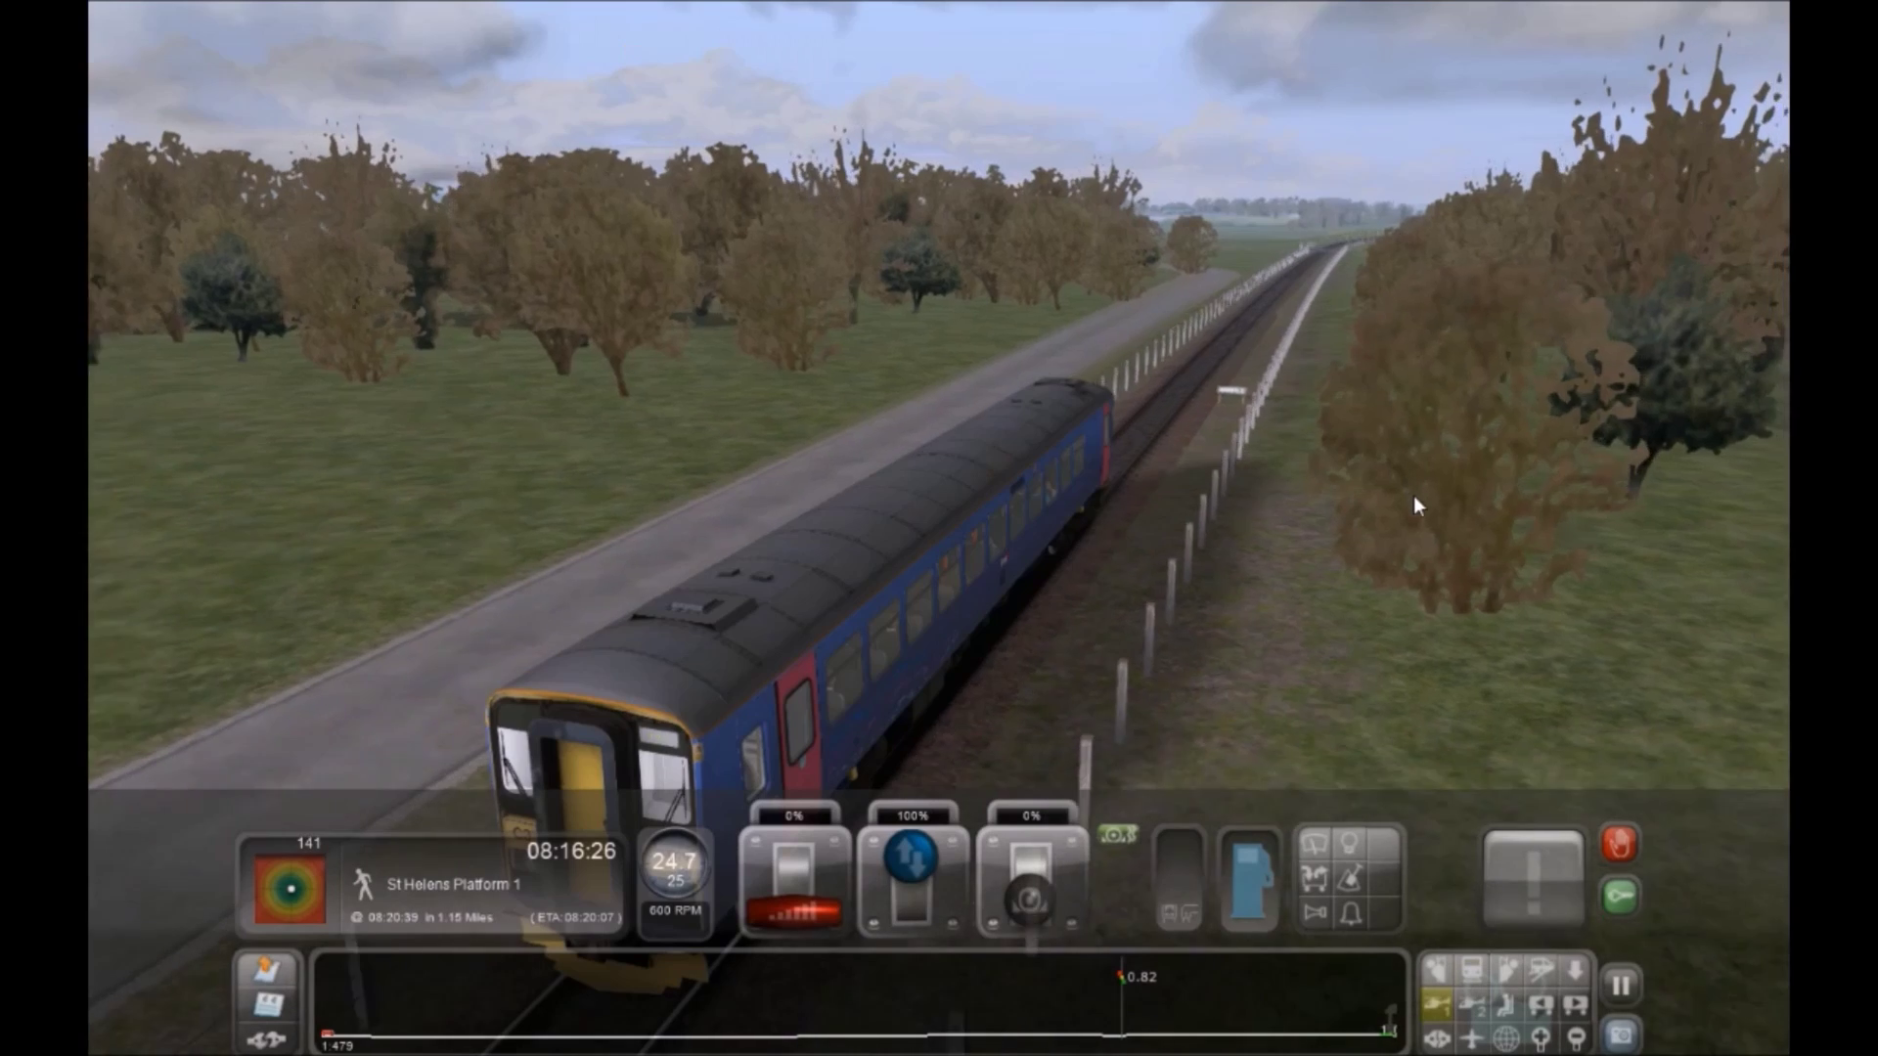
key("5")
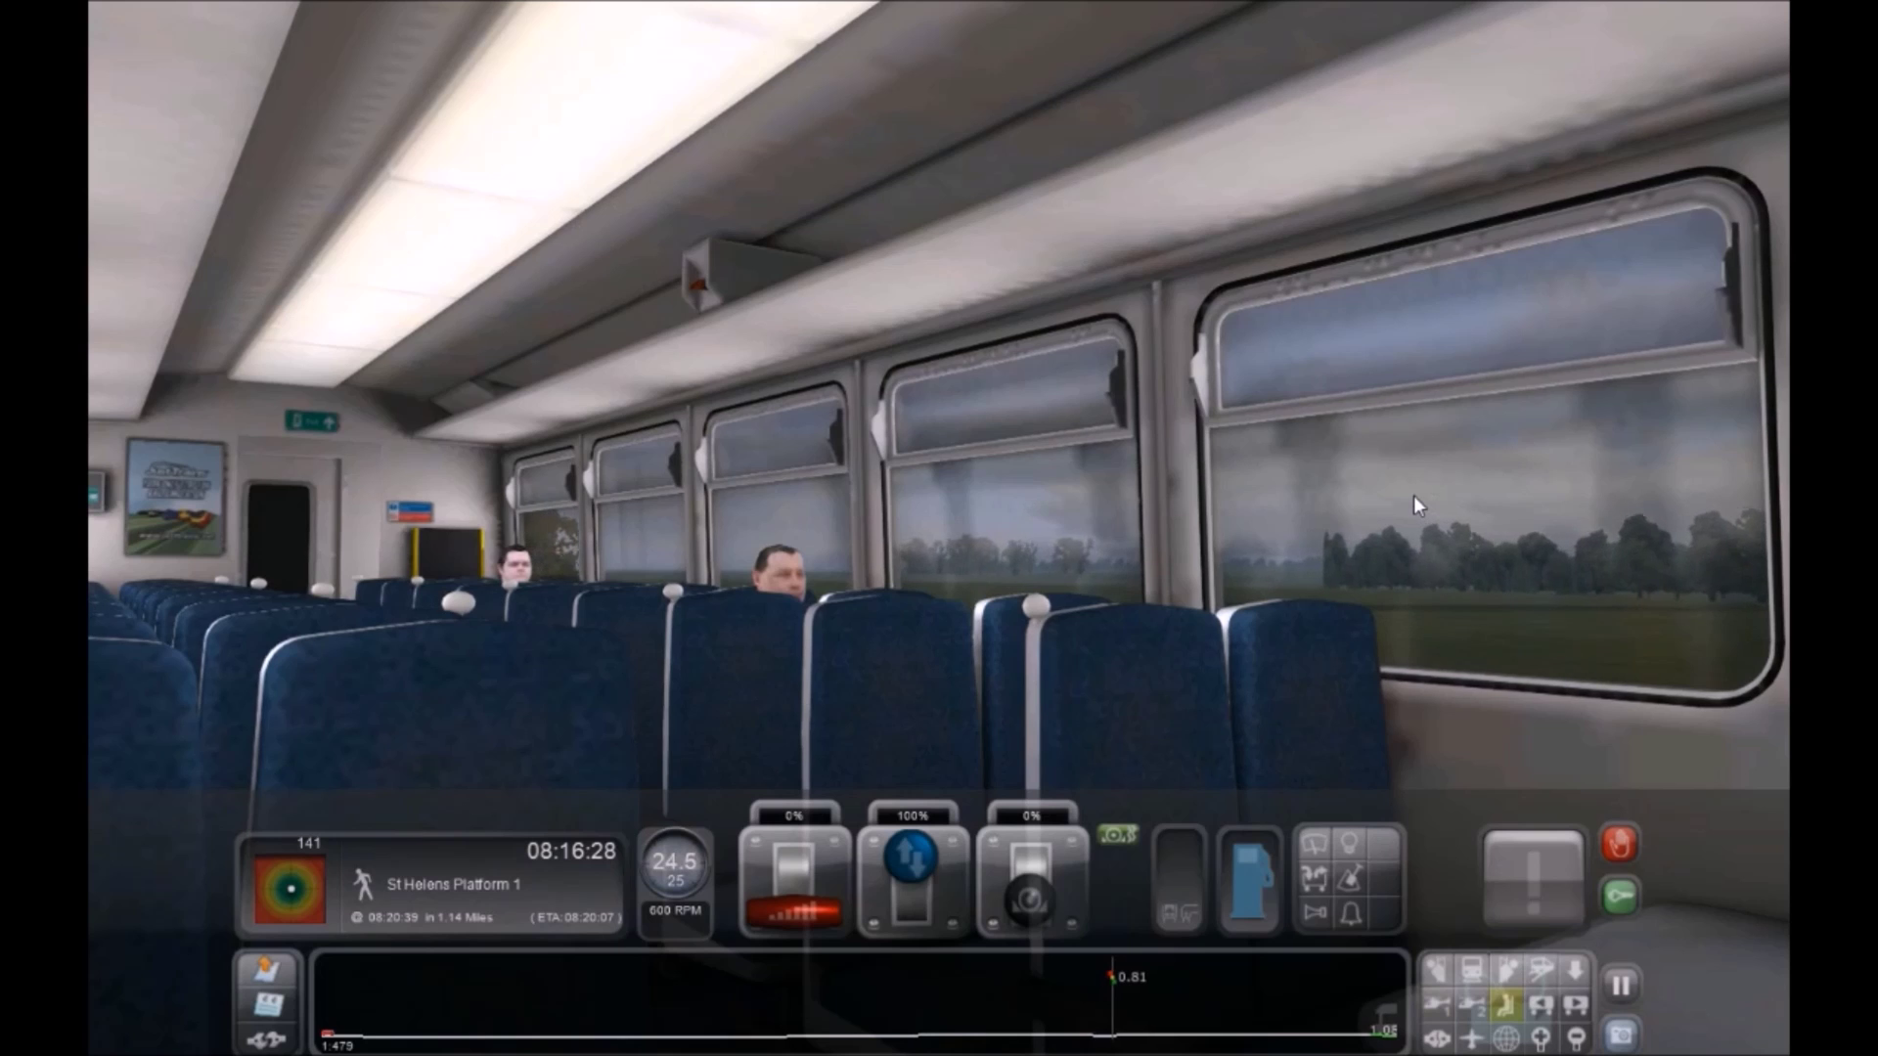
Locate Service1, Service2 and Service3 on the route map, zoom in on the Brading yard and return to the train
key("9")
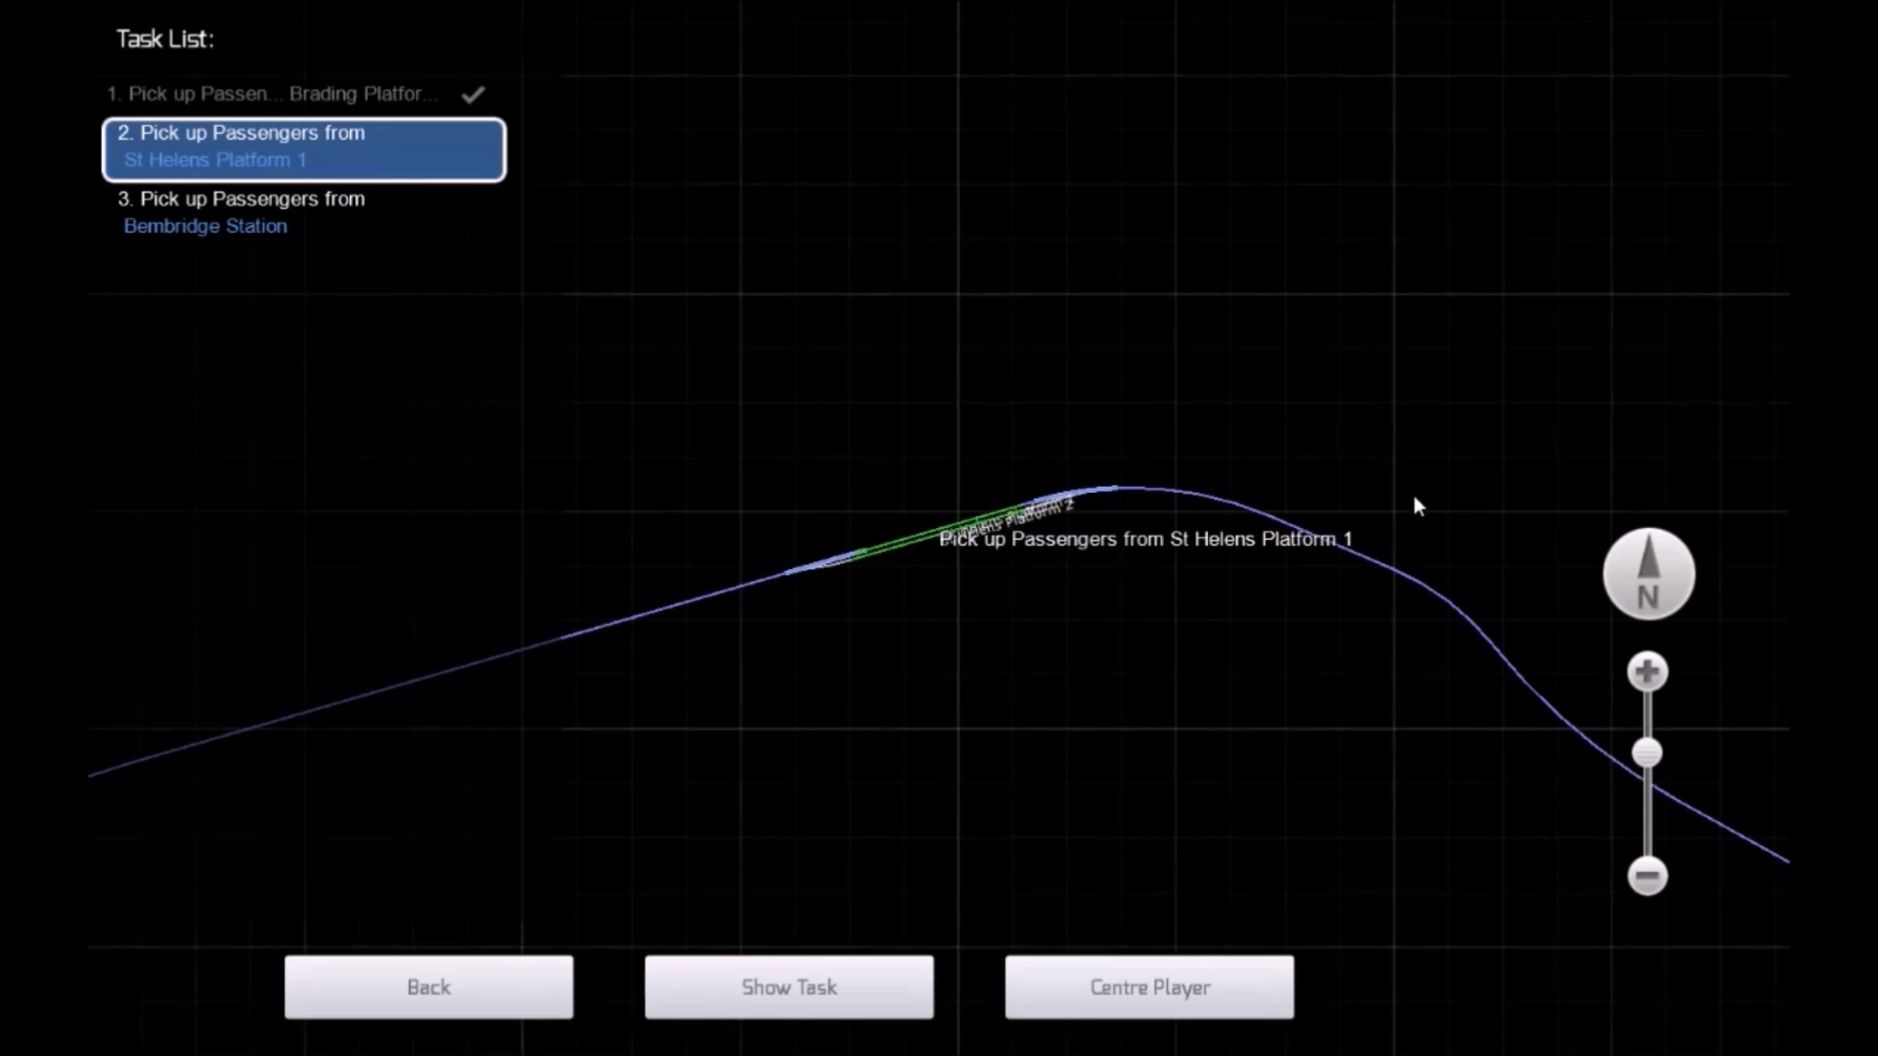
scroll(1040, 445, "down", 1)
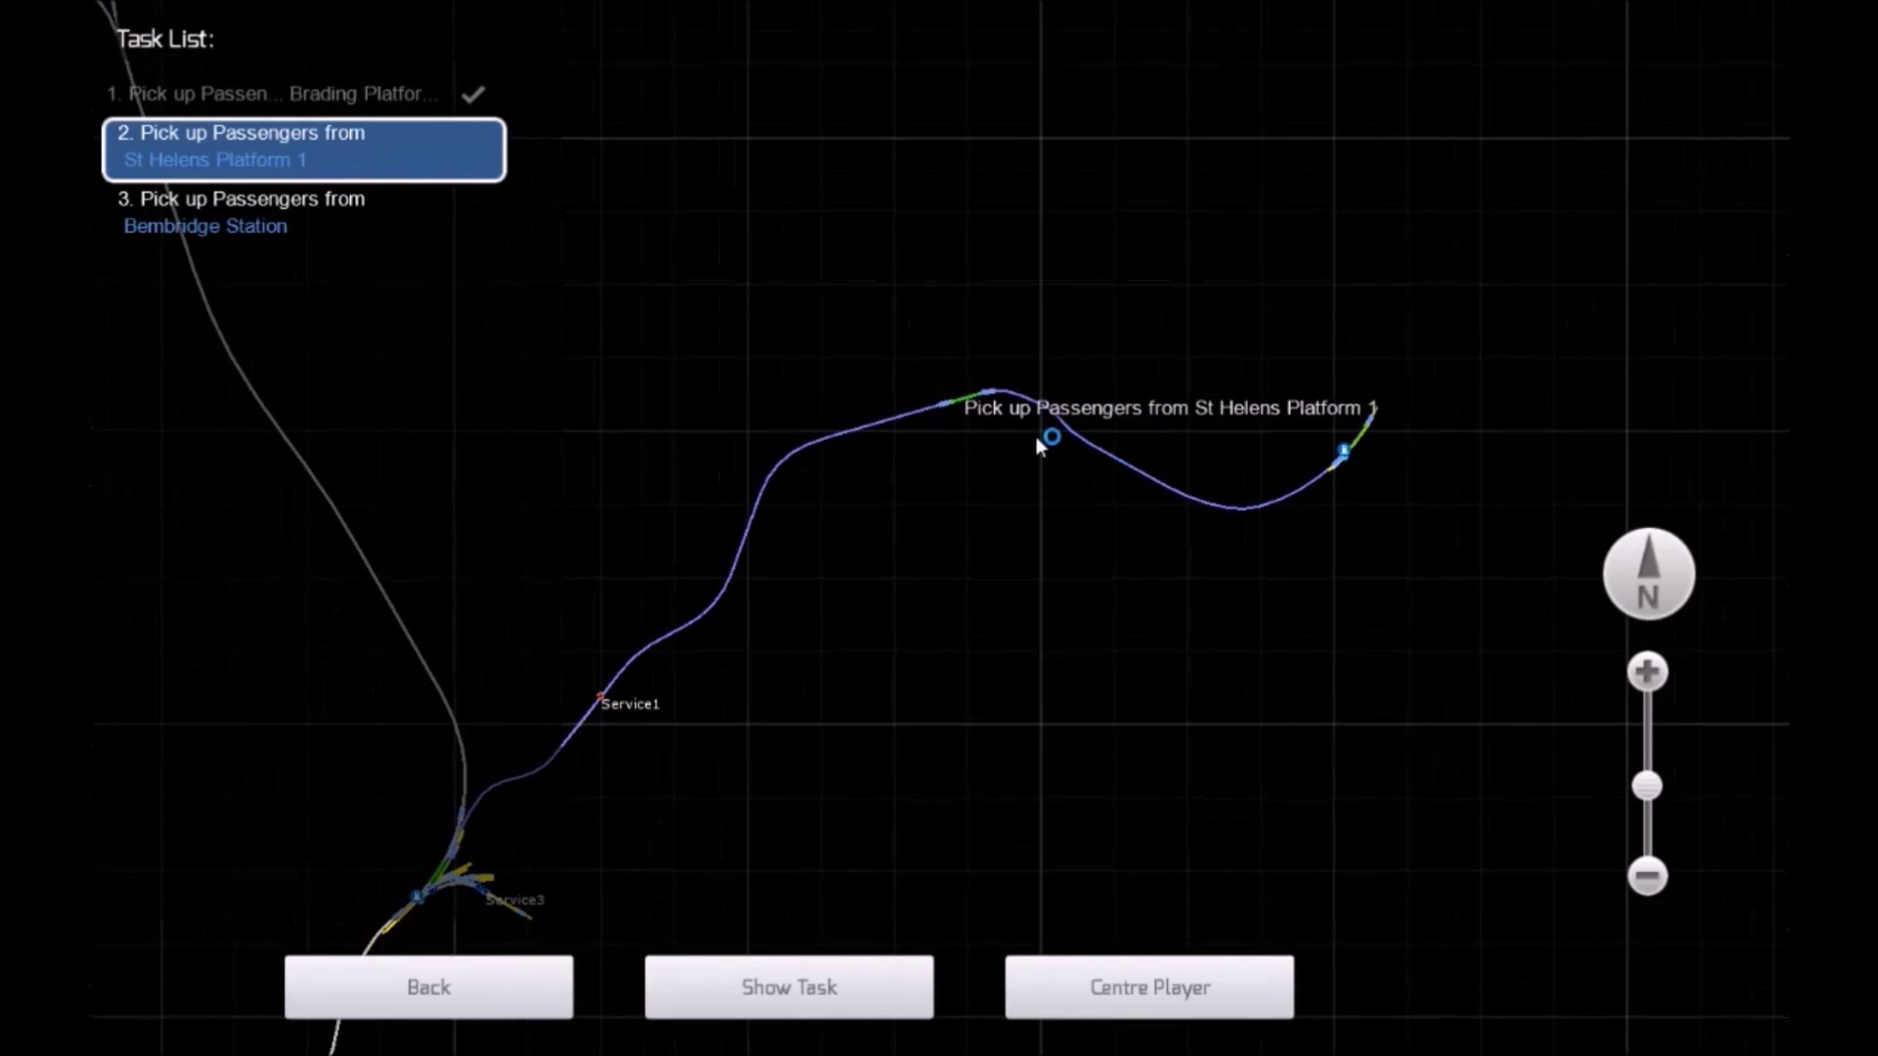
left_click_drag(1118, 828, 1400, 616)
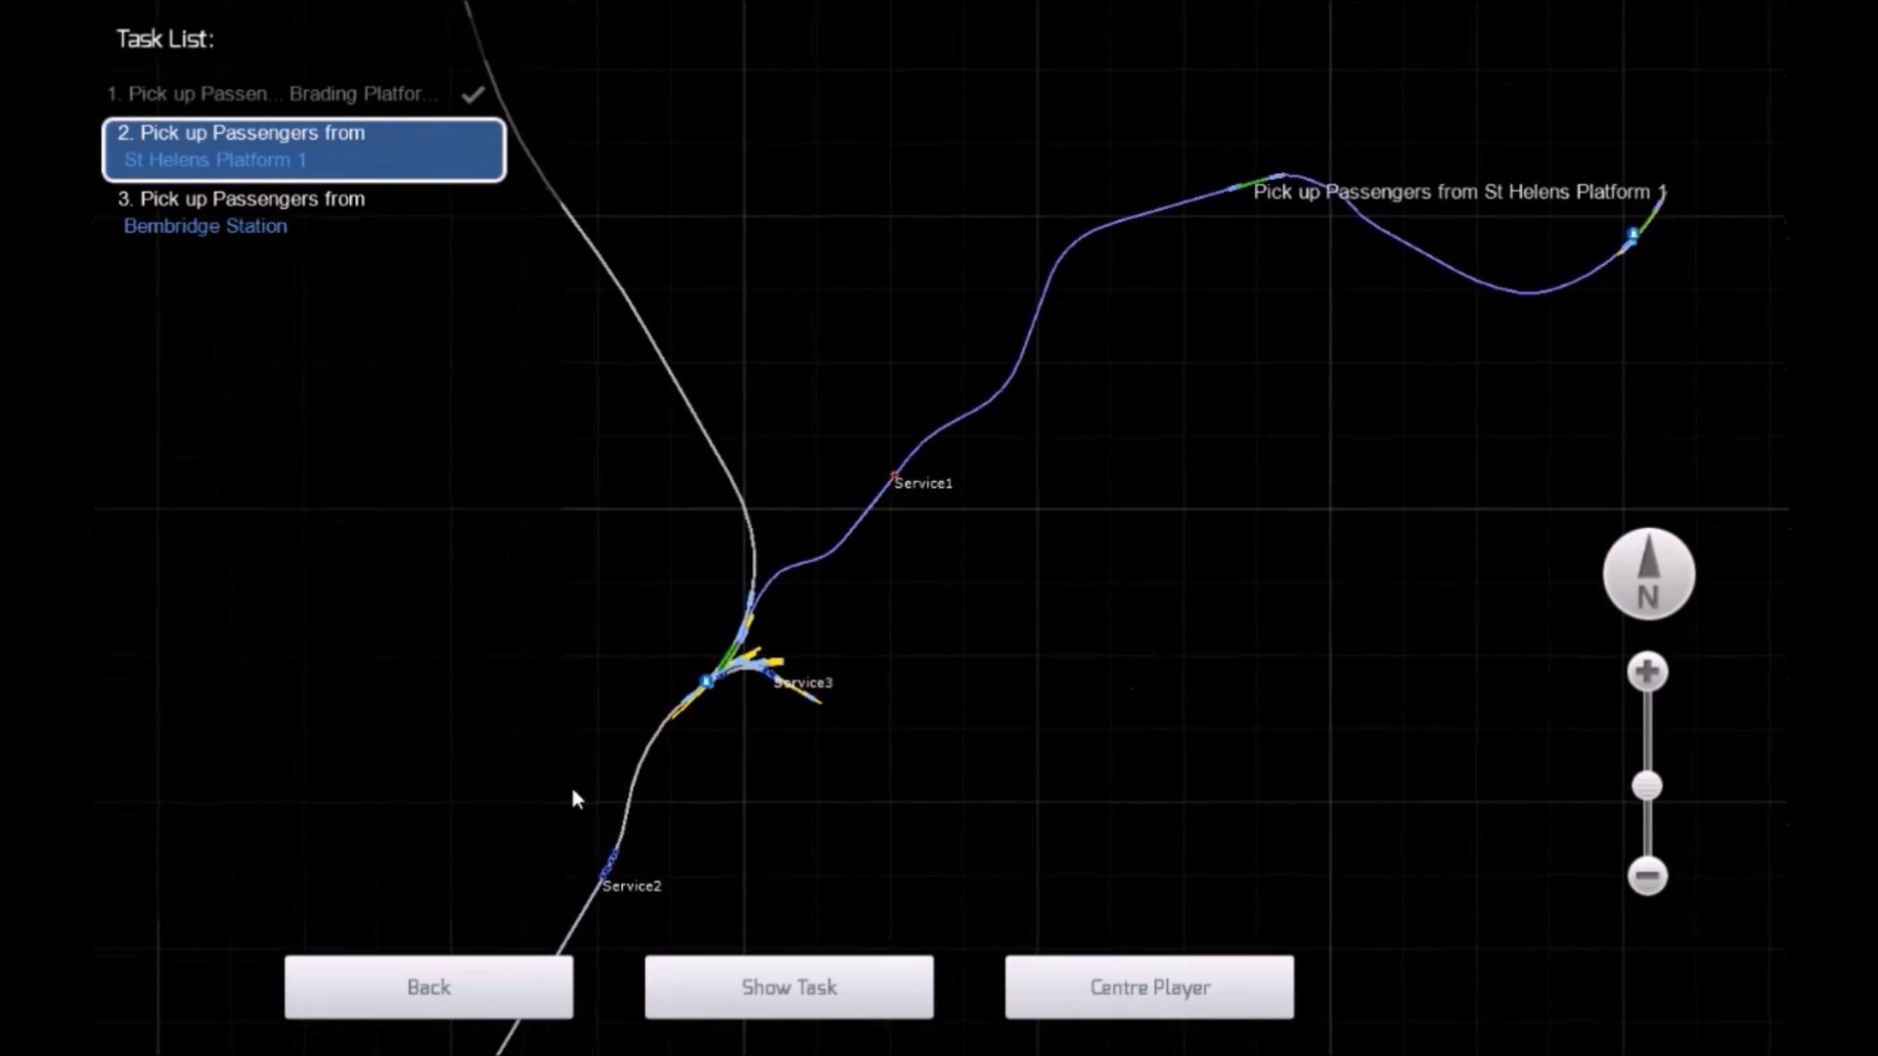
scroll(606, 812, "up", 3)
scroll(1076, 469, "up", 2)
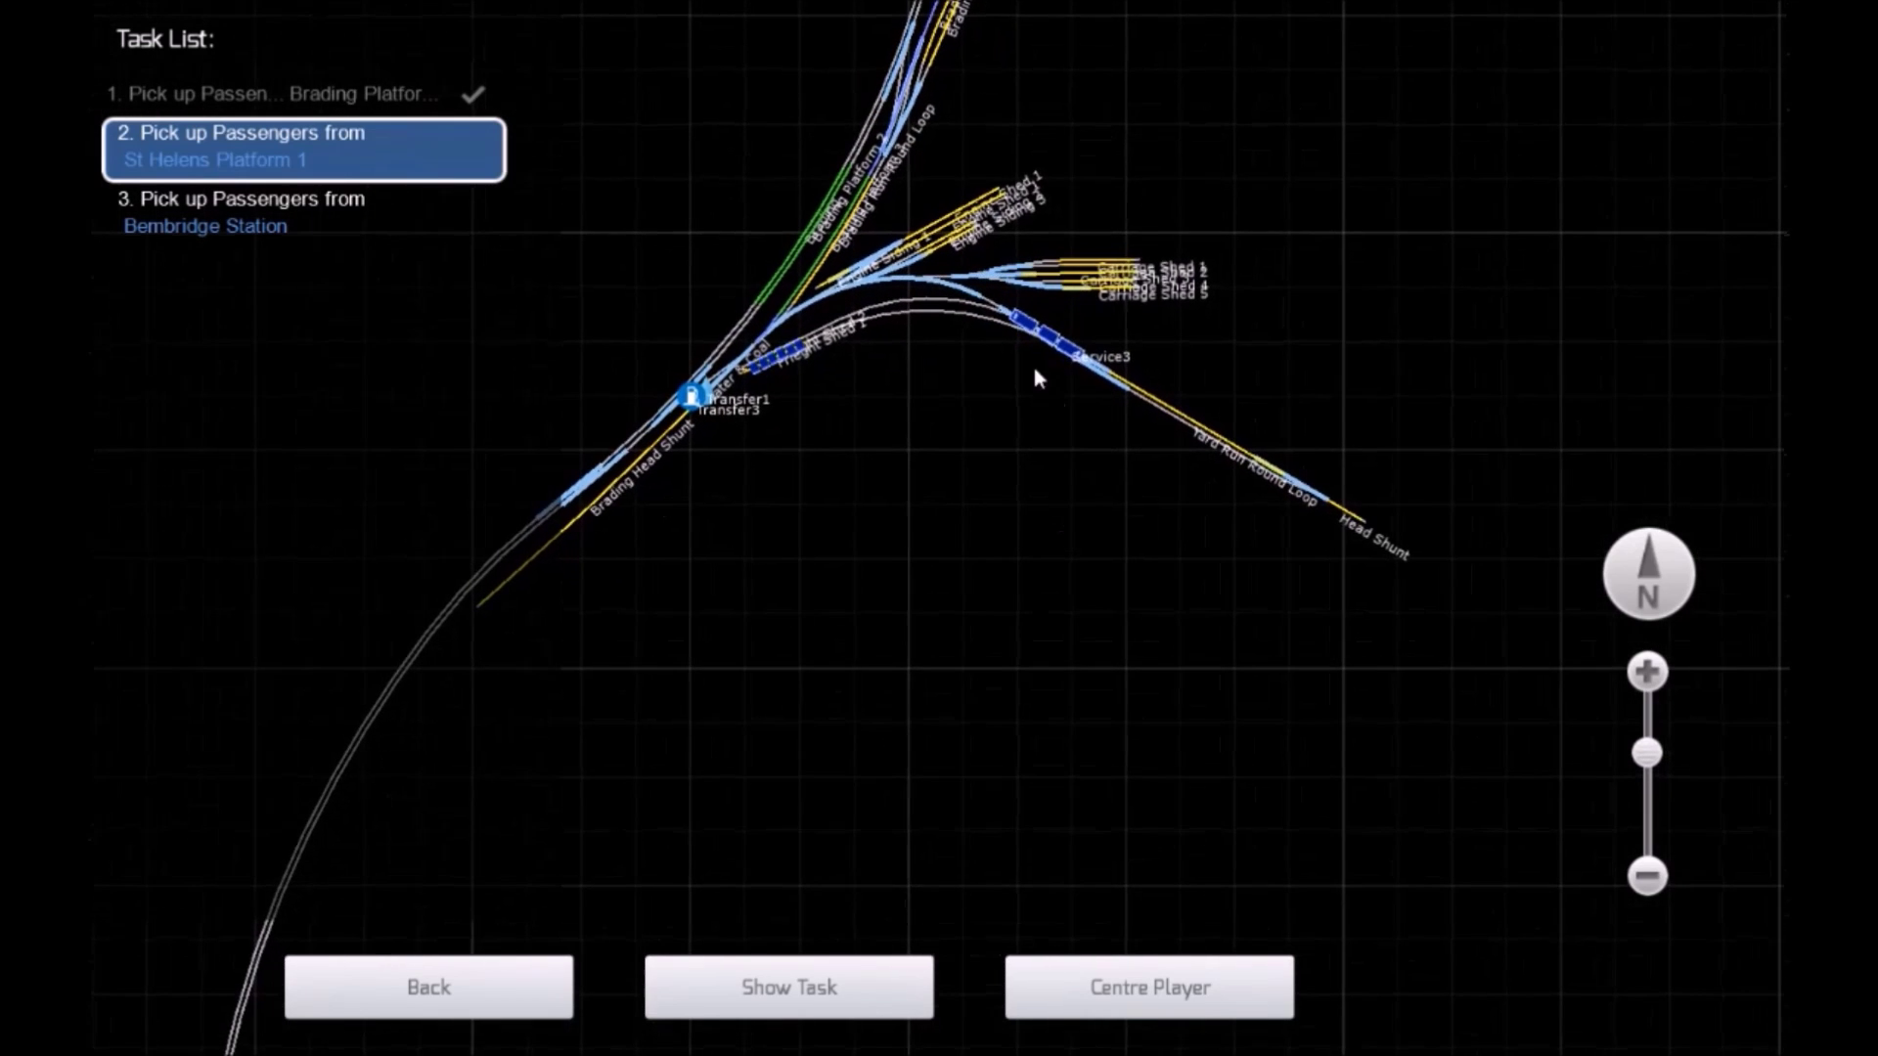
left_click(380, 989)
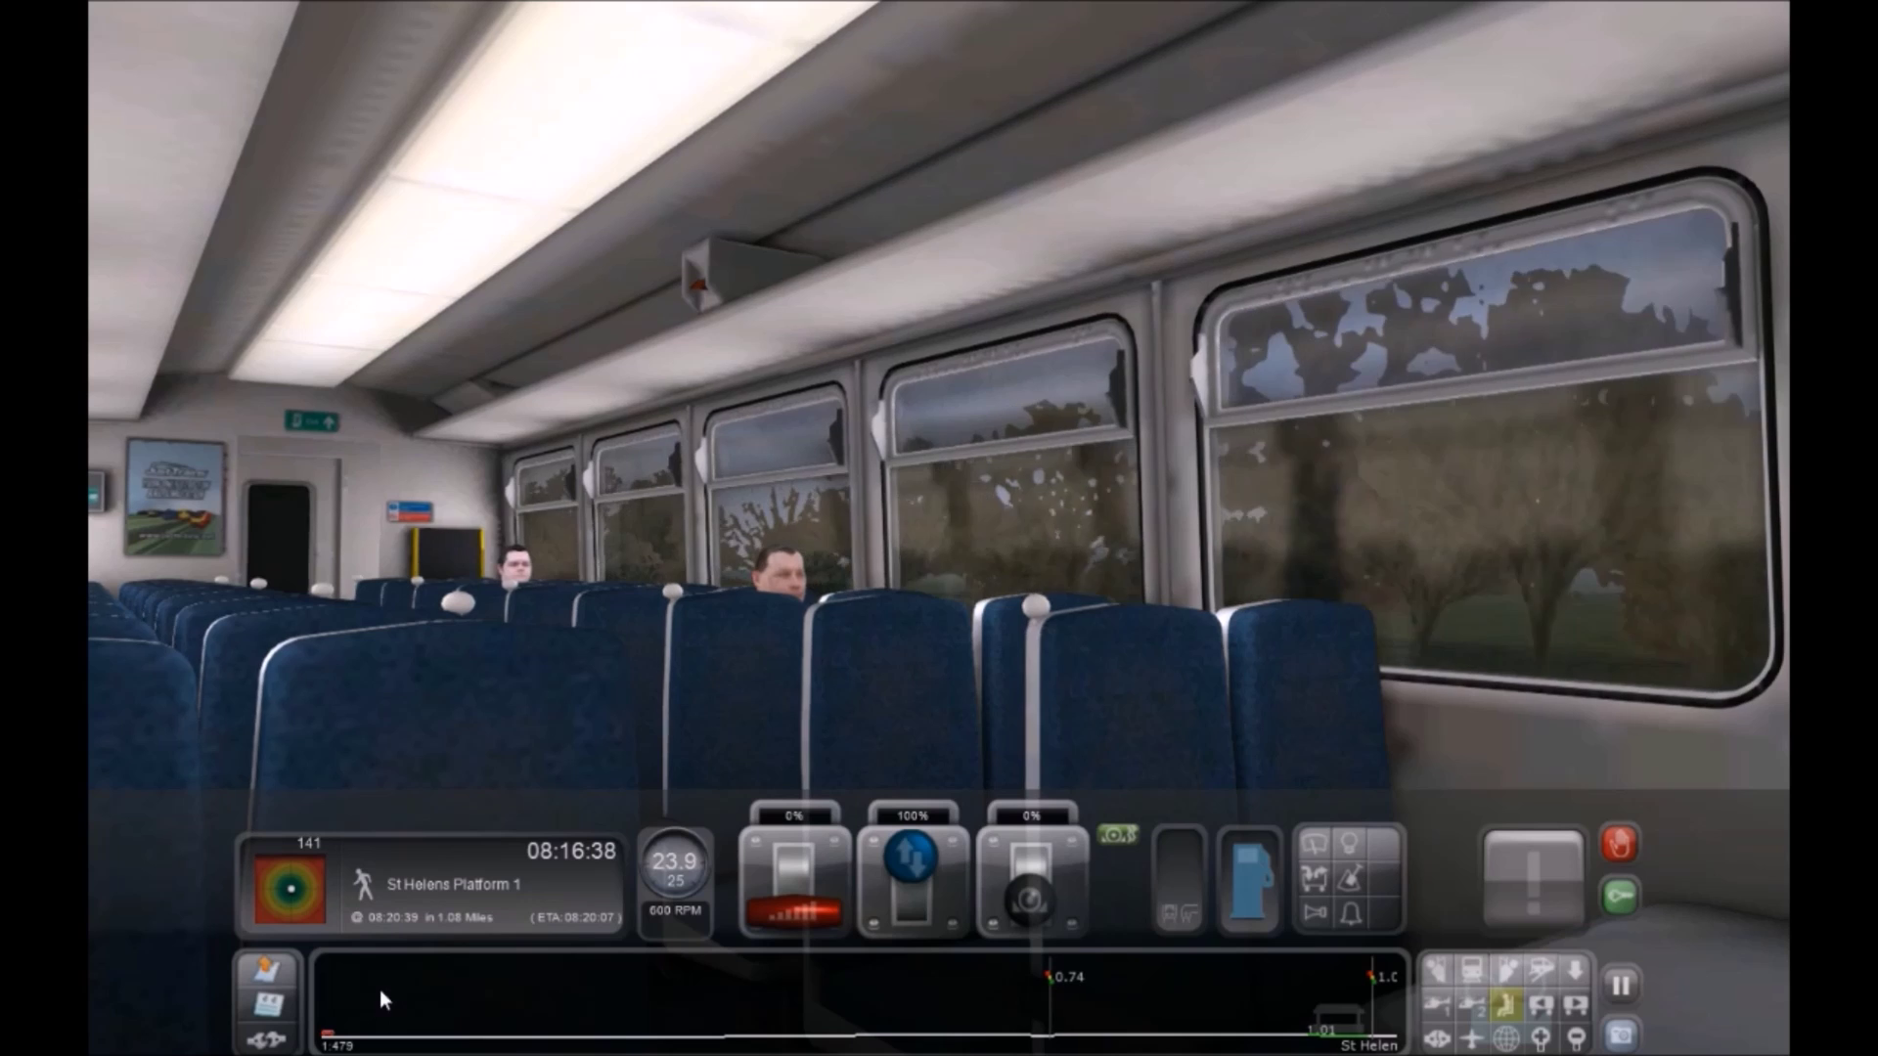
Fly the free camera over the fields and roads to the Brading yard
key("8")
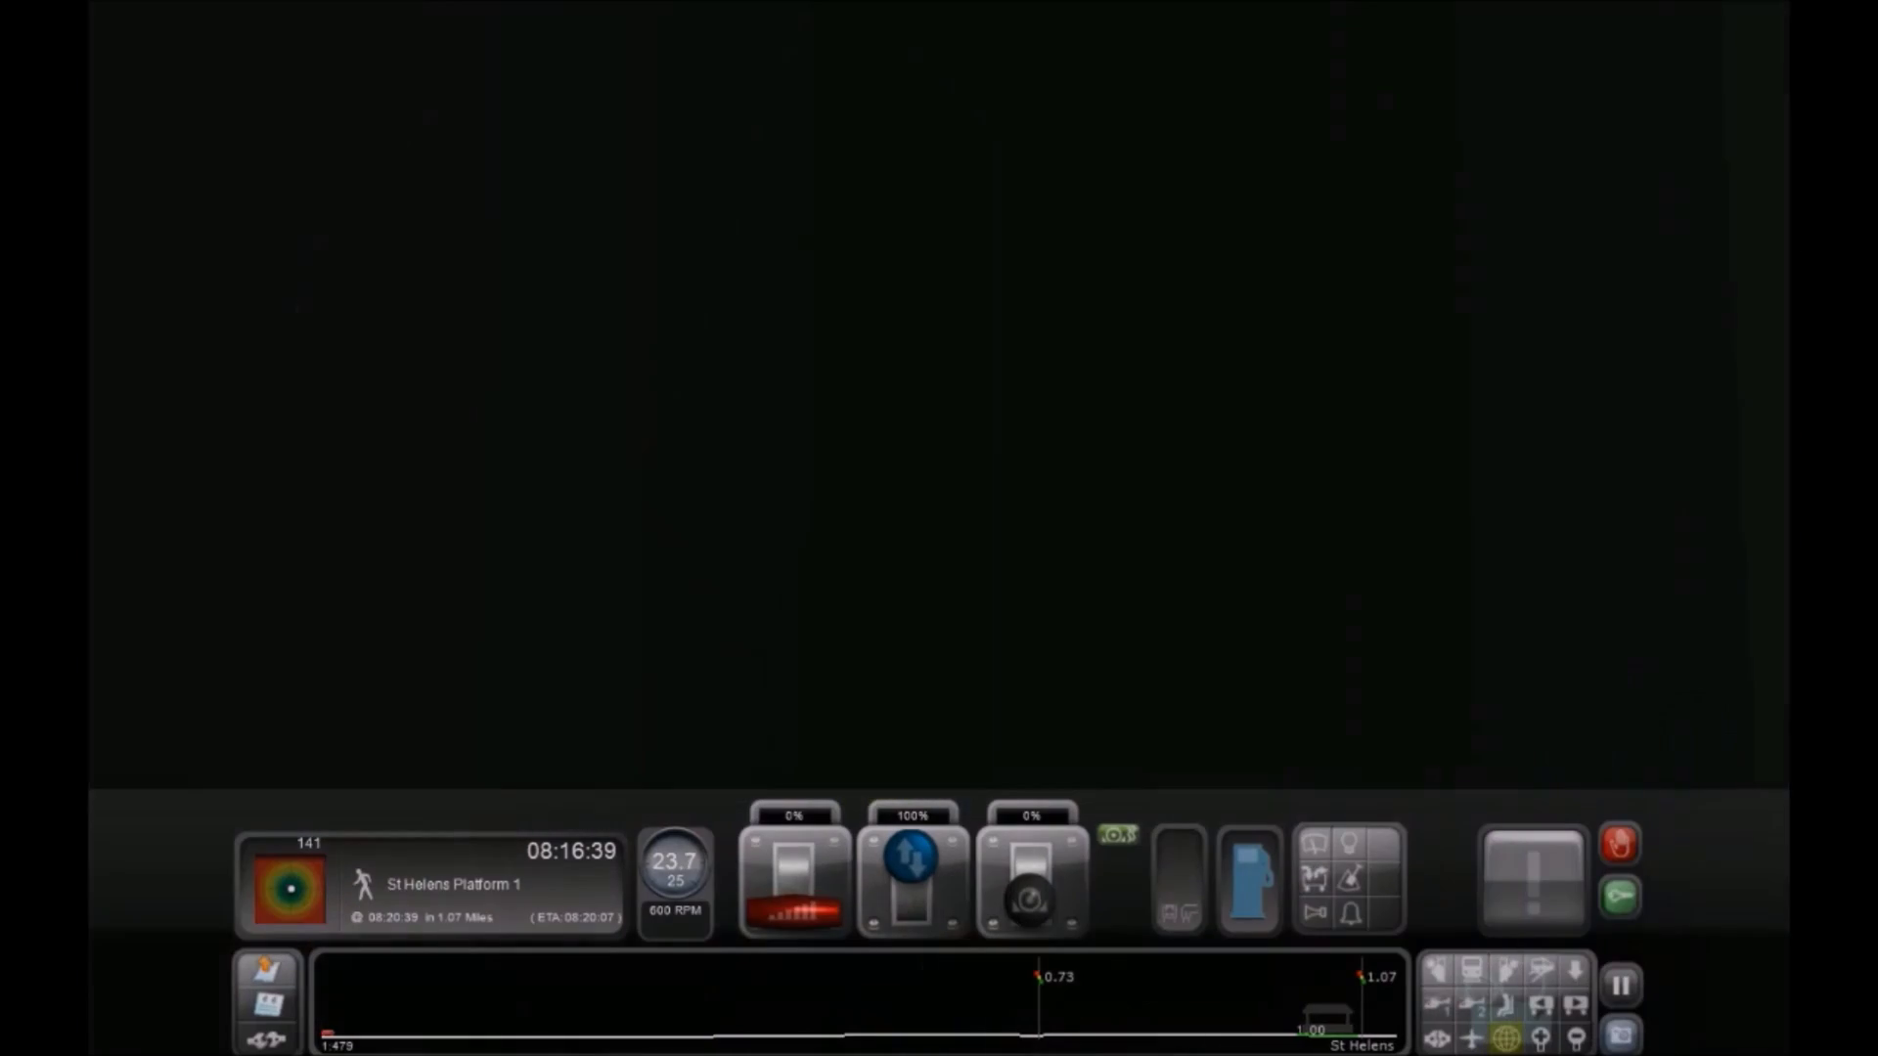
key("Up")
key("Down")
key("Left")
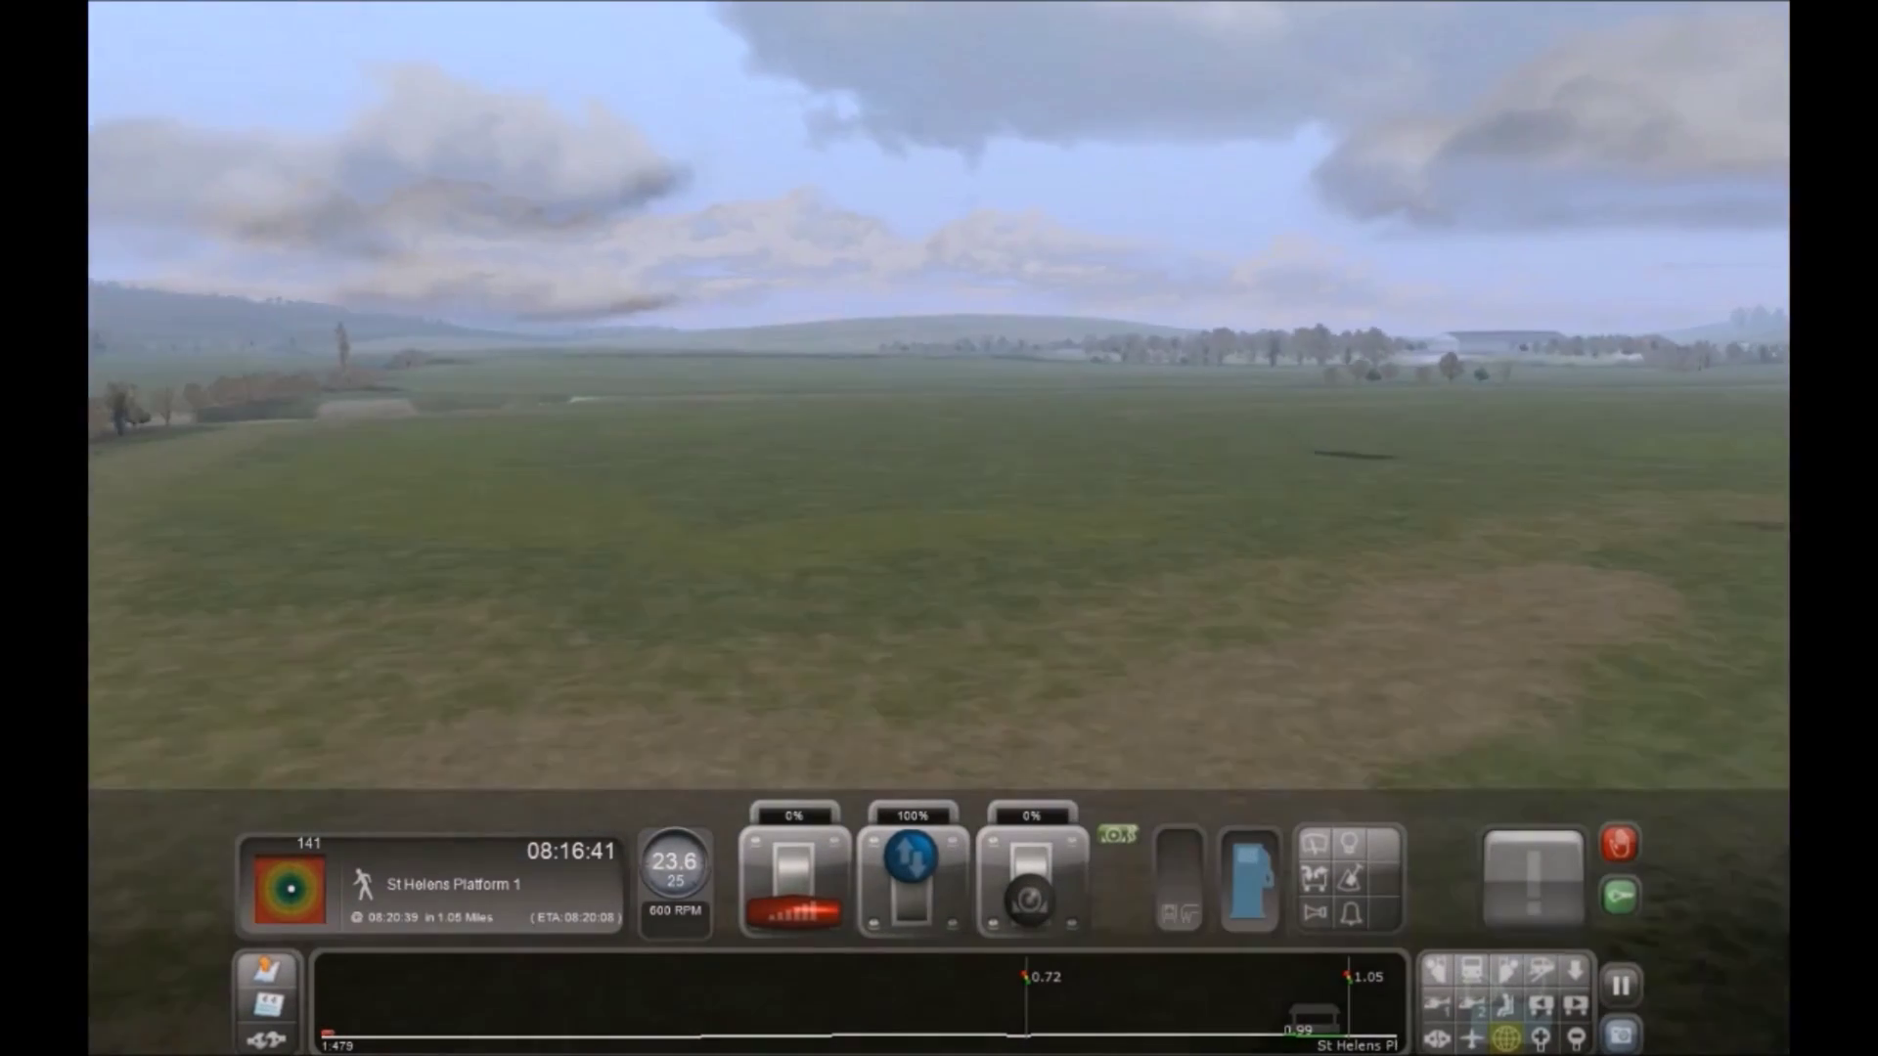
key("Left")
key("Up")
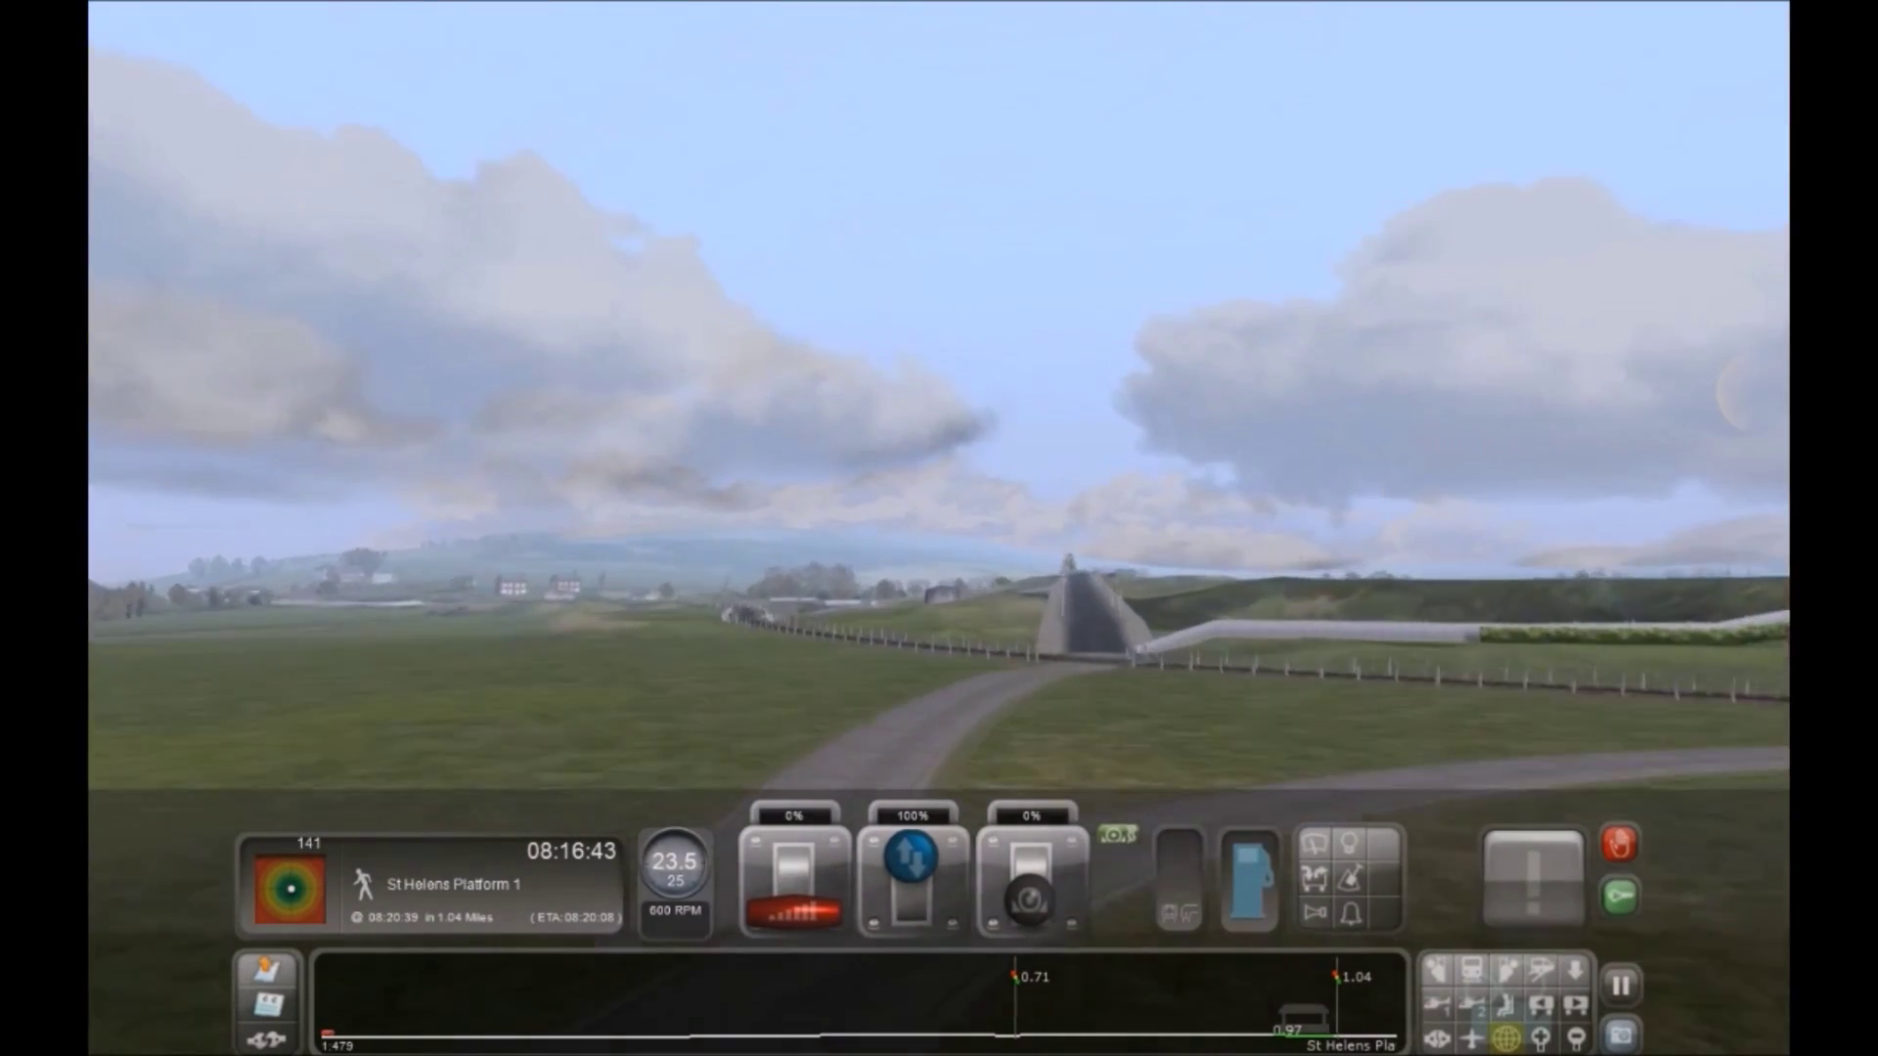
key("Left")
key("Down")
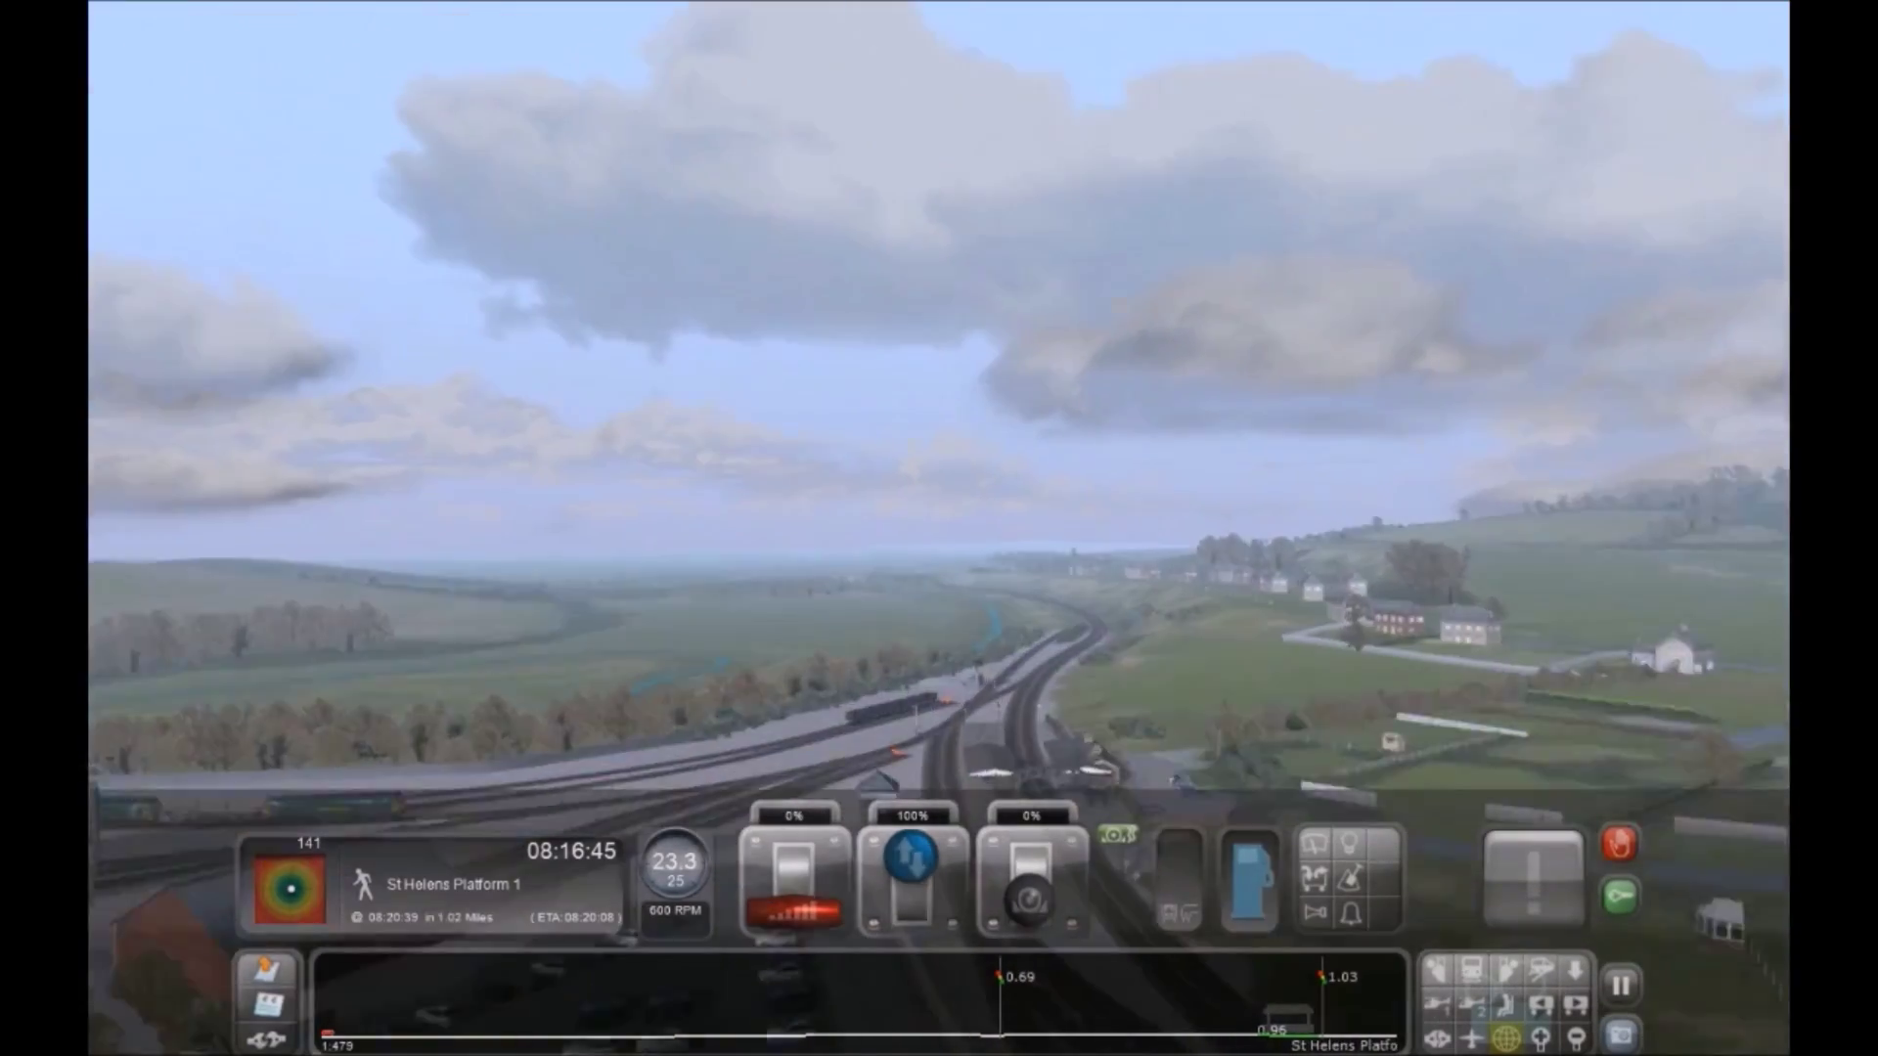
Move the free camera down between the yard tracks and examine the green Freightliner locomotive up close
key("Down")
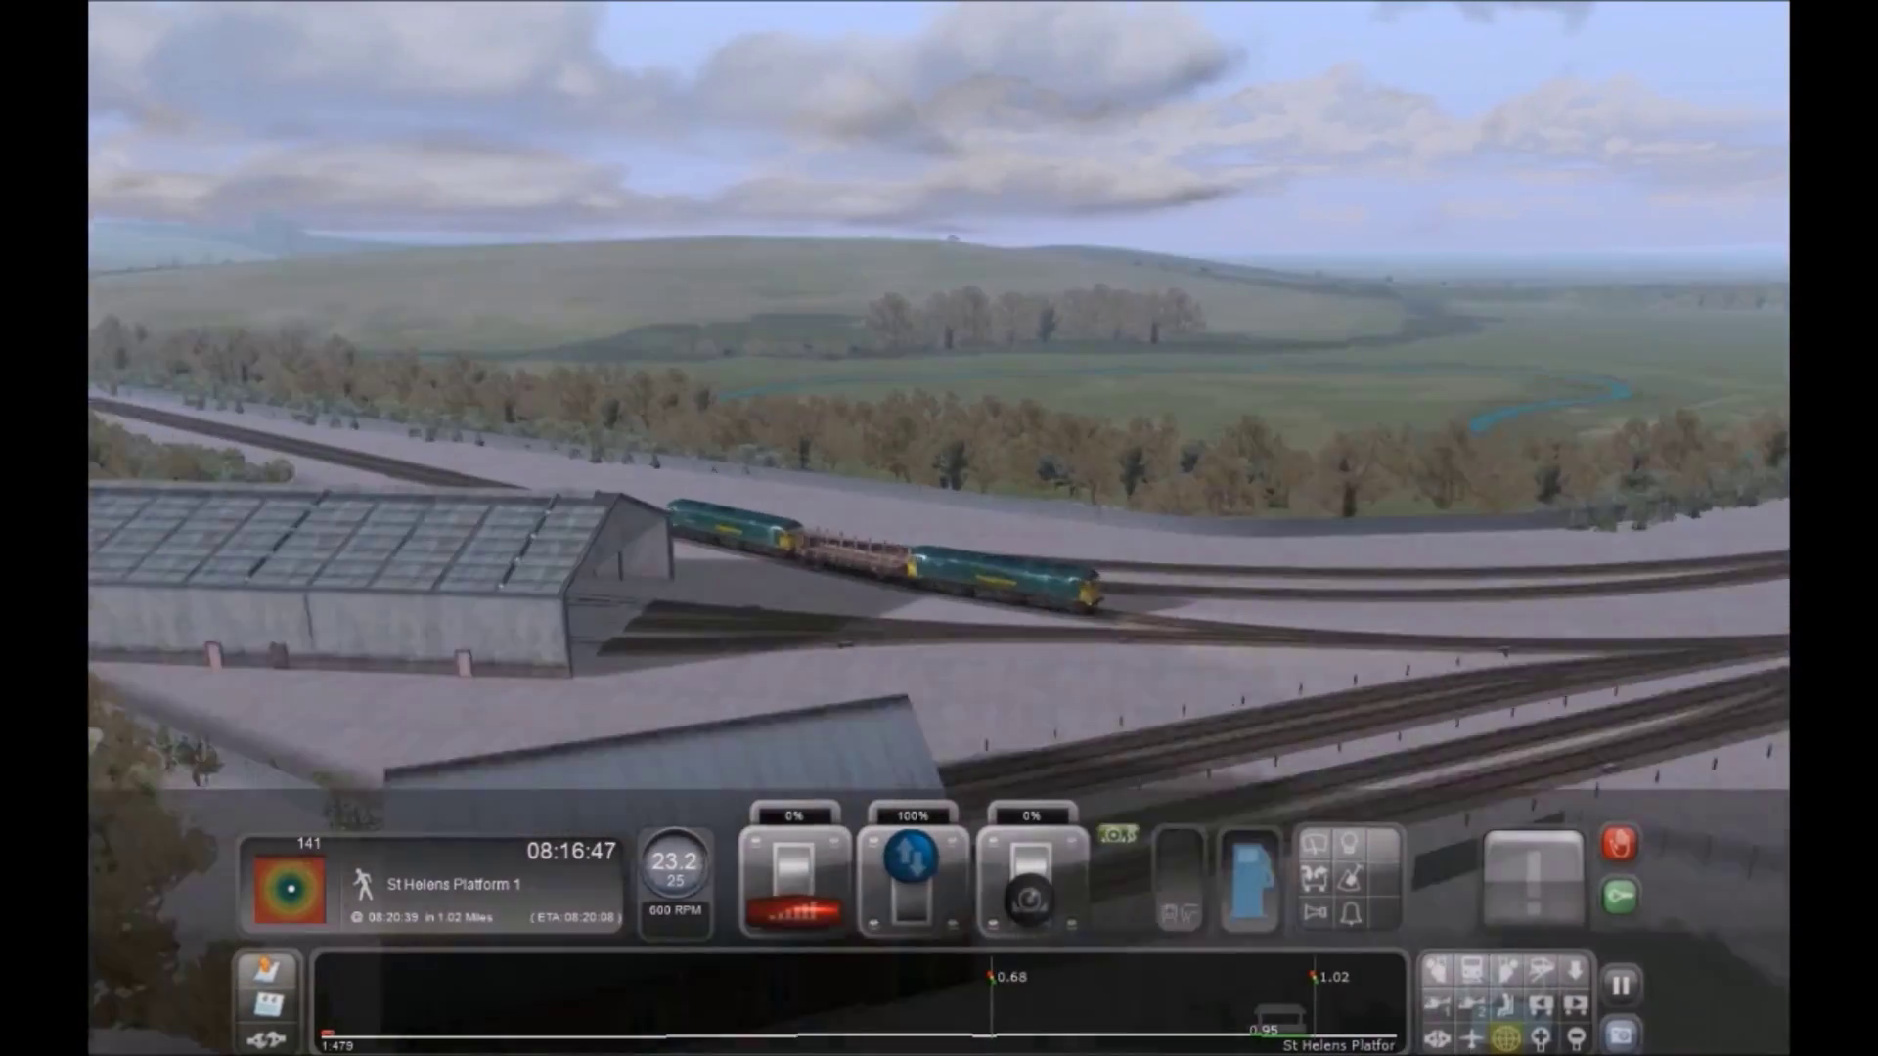
key("Right")
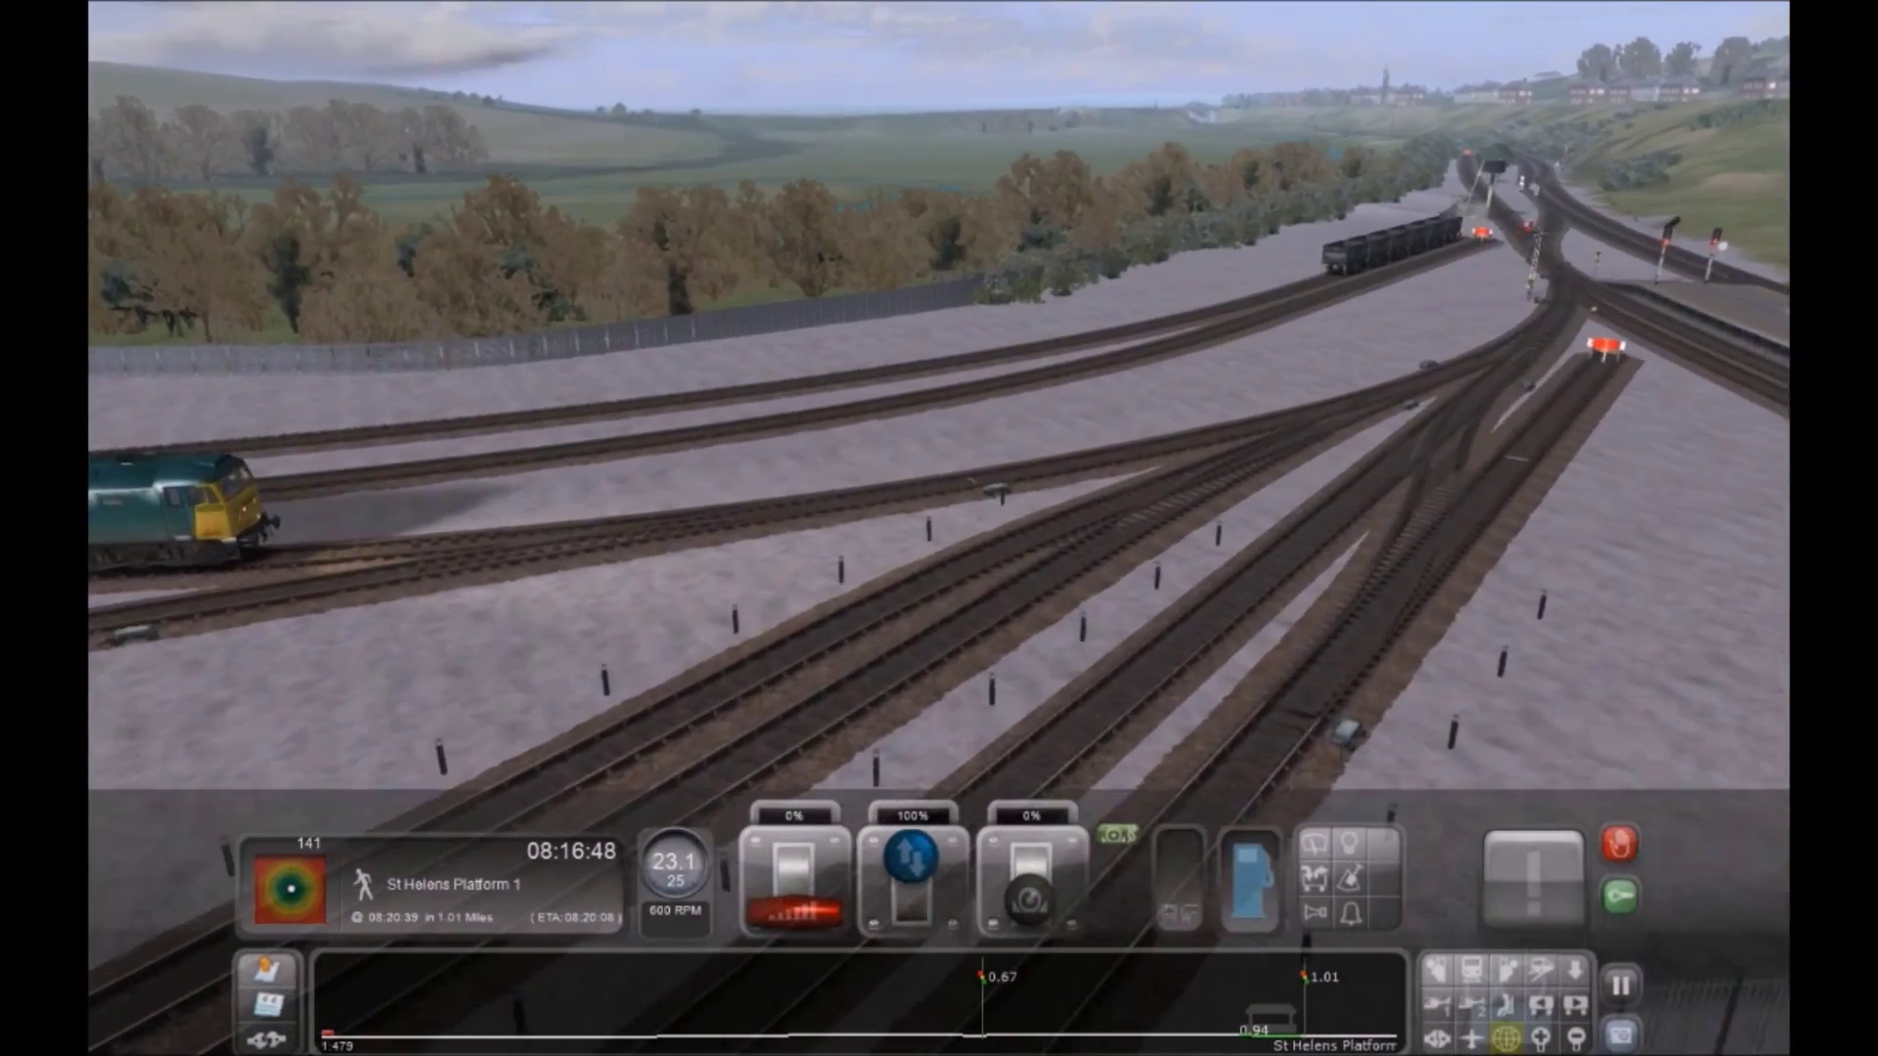
key("Left")
key("Up")
key("Right")
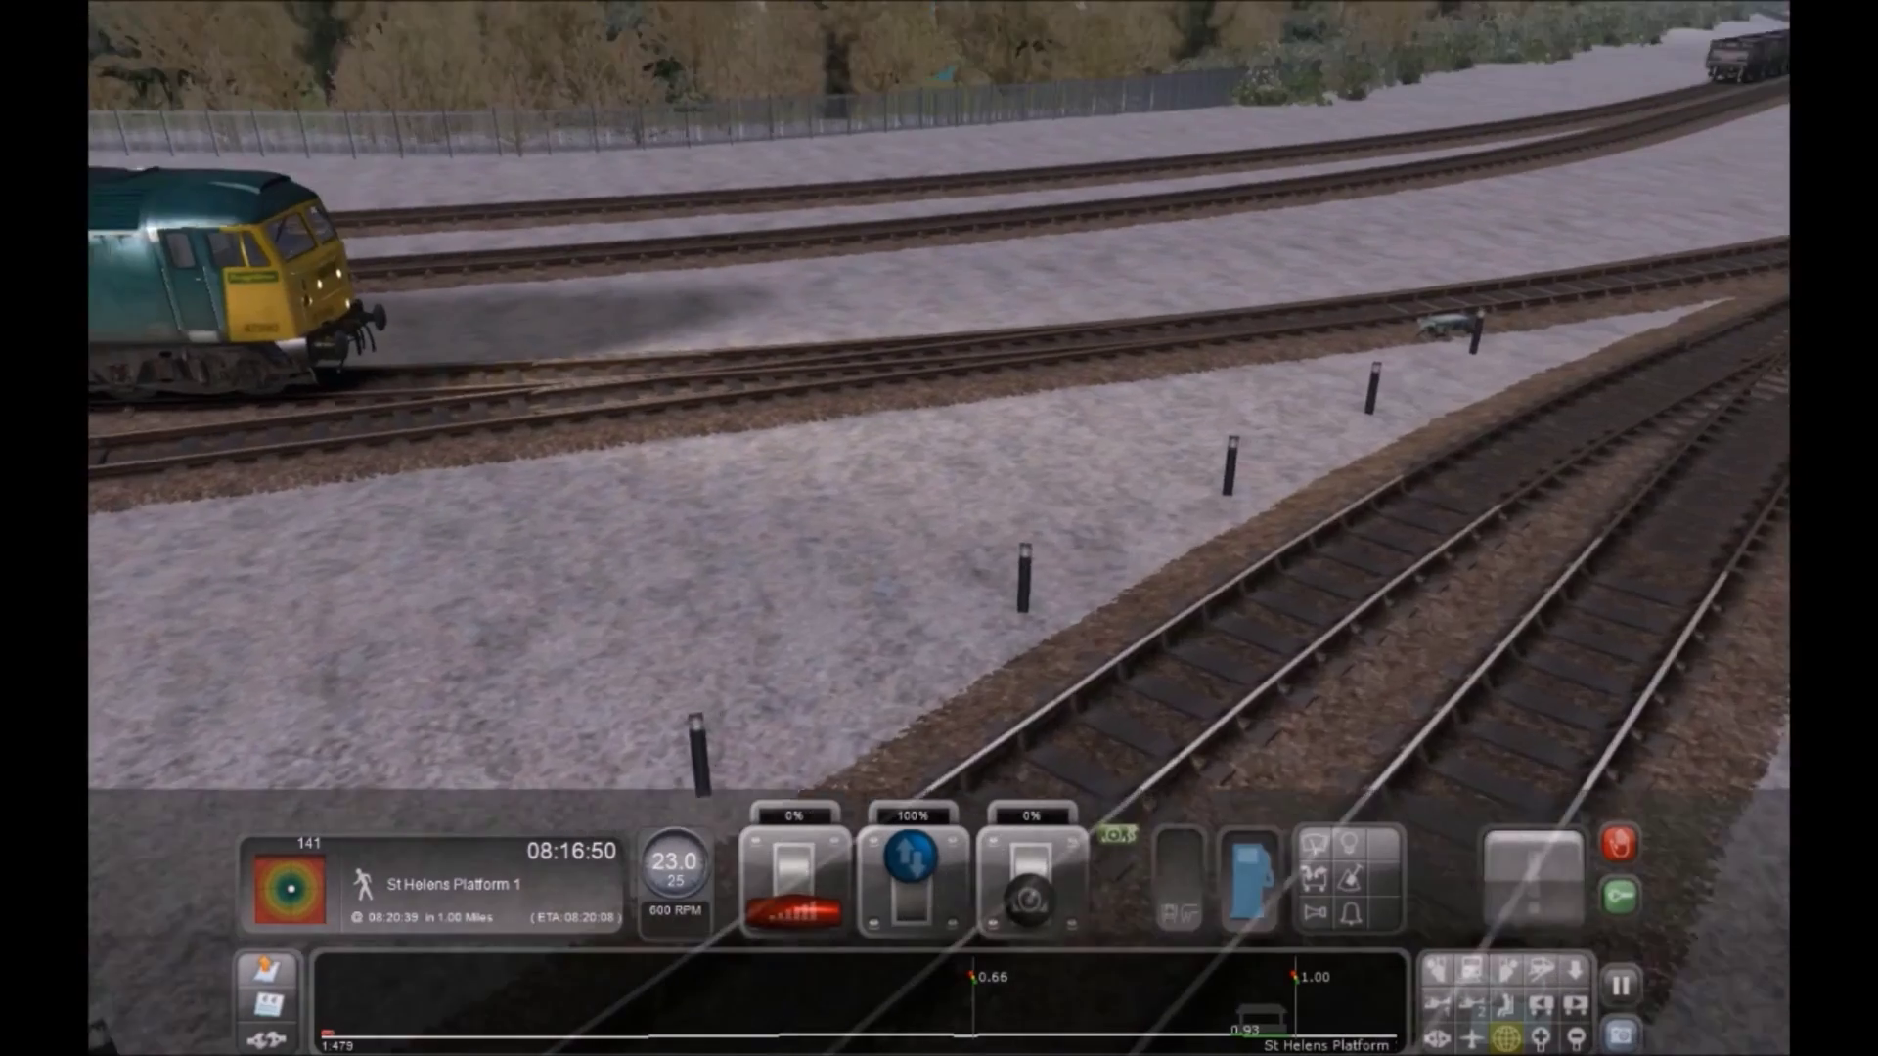
key("2")
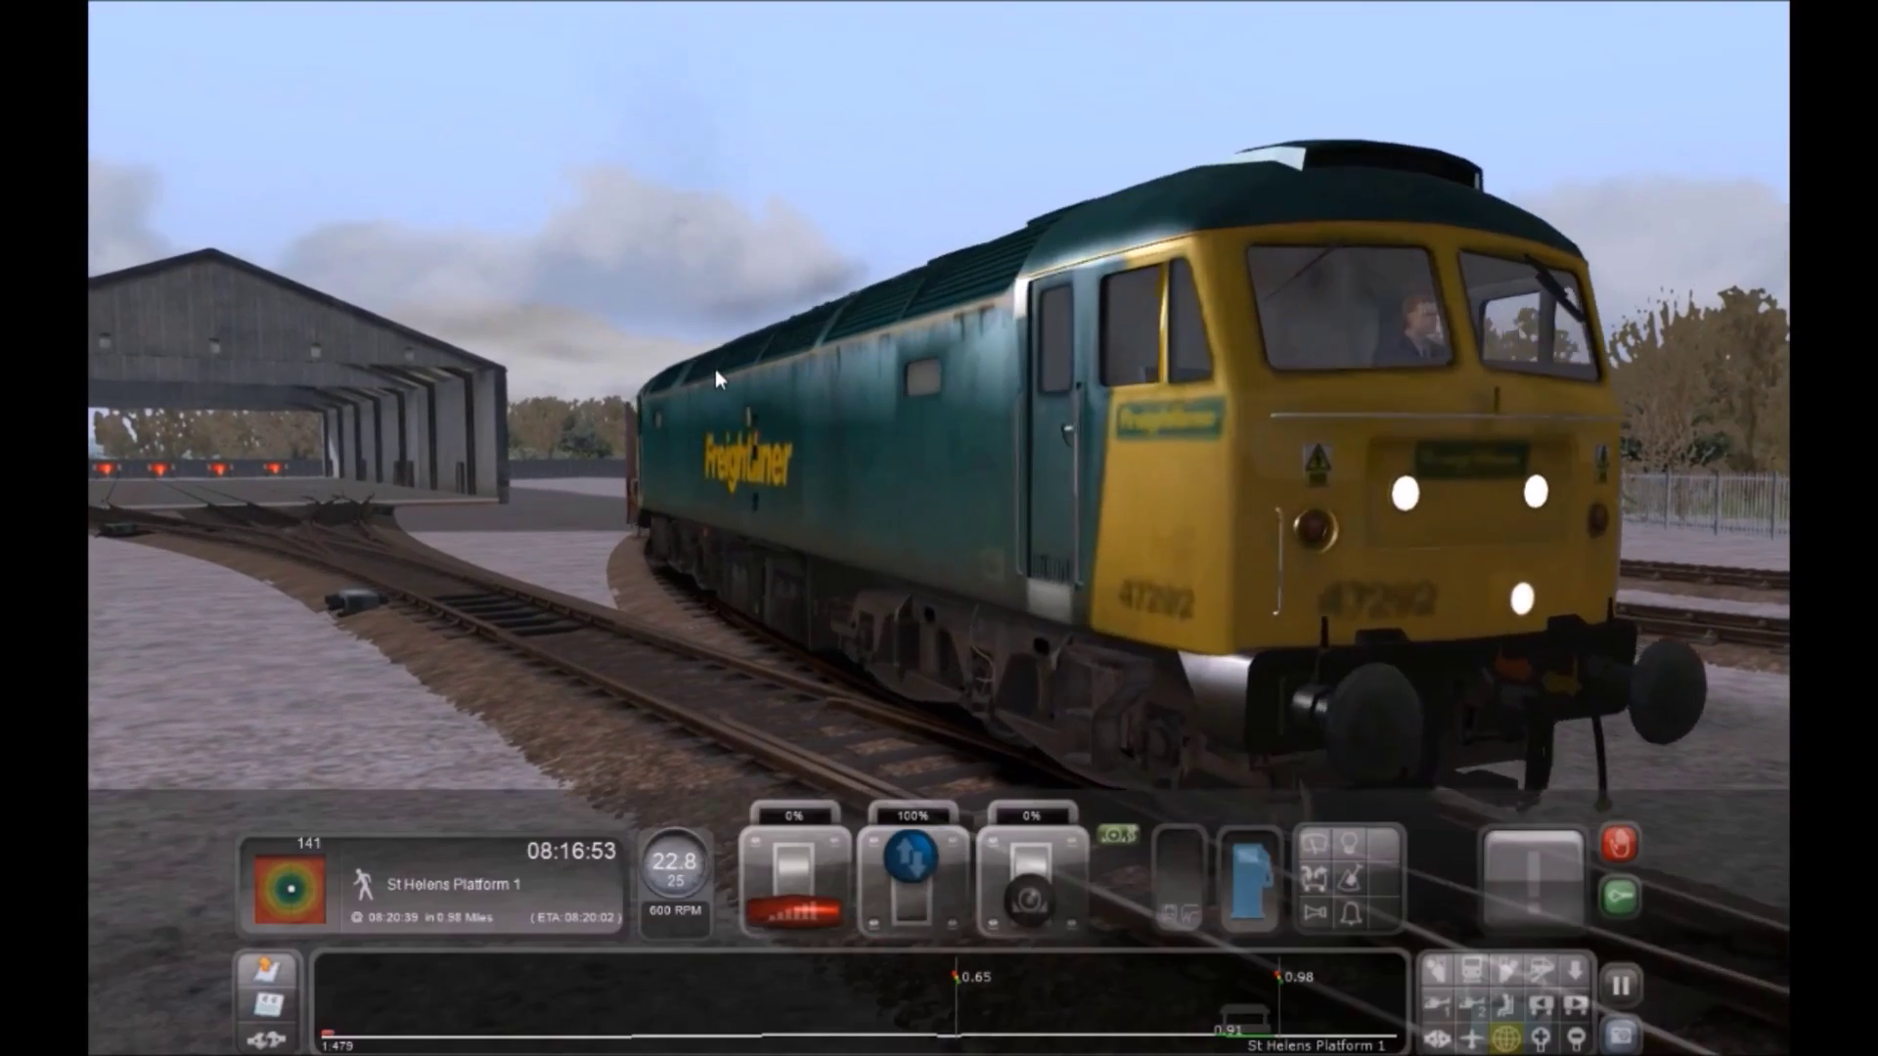
Return to Service1's cab, accelerate at 100% throttle and cut the throttle to 0%
key("1")
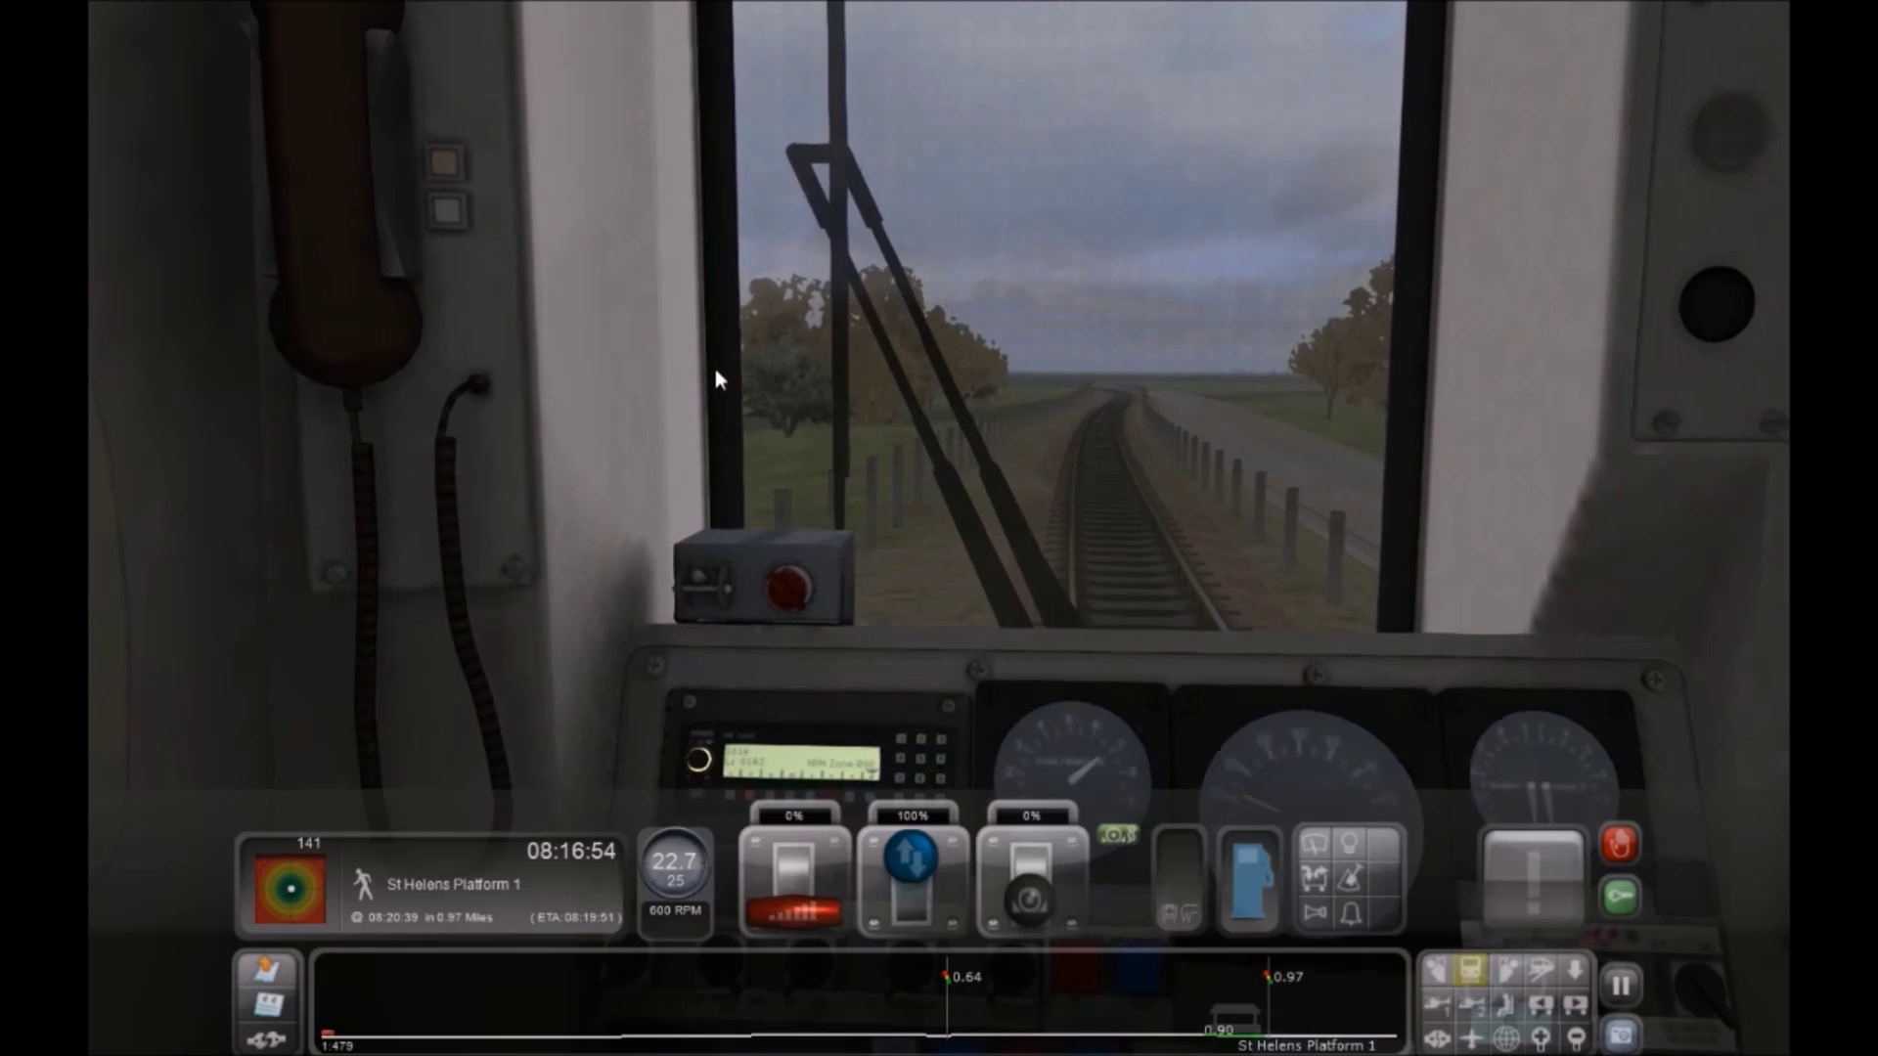
key("a")
key("a")
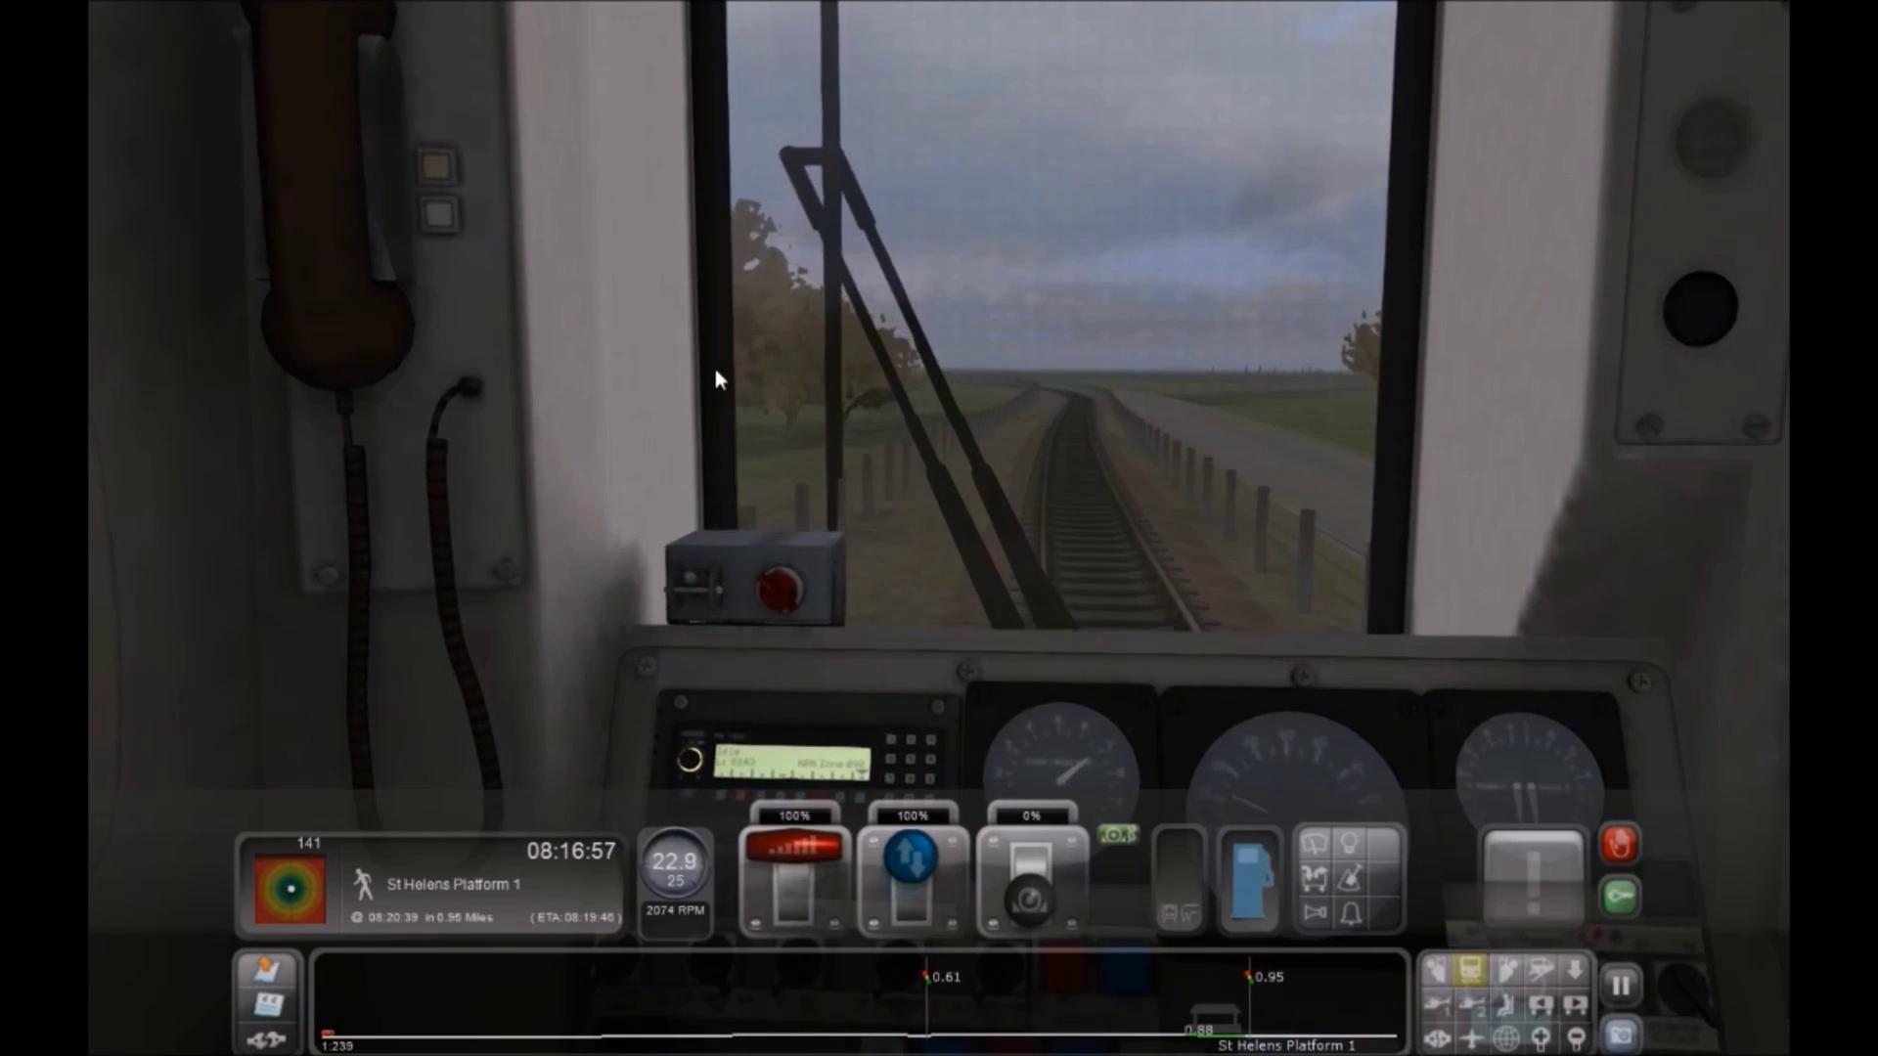
scroll(714, 368, "up", 5)
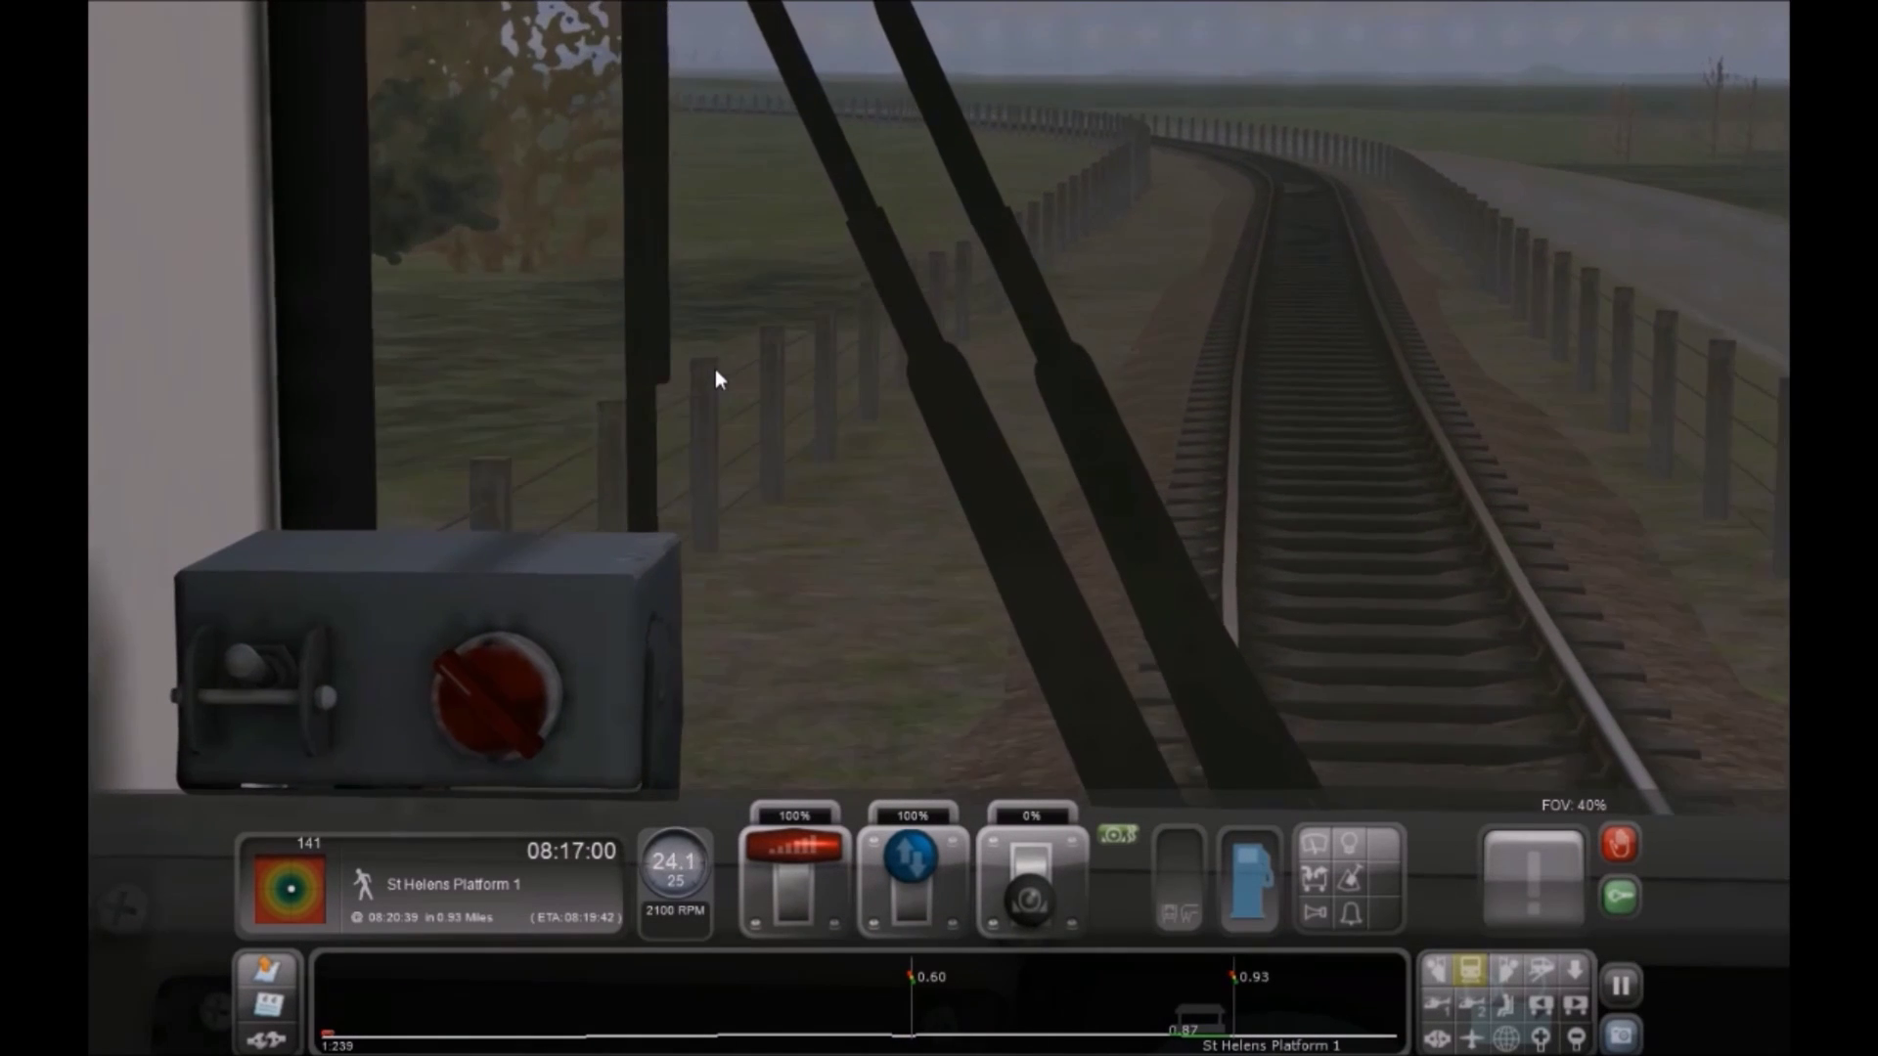
scroll(715, 372, "down", 8)
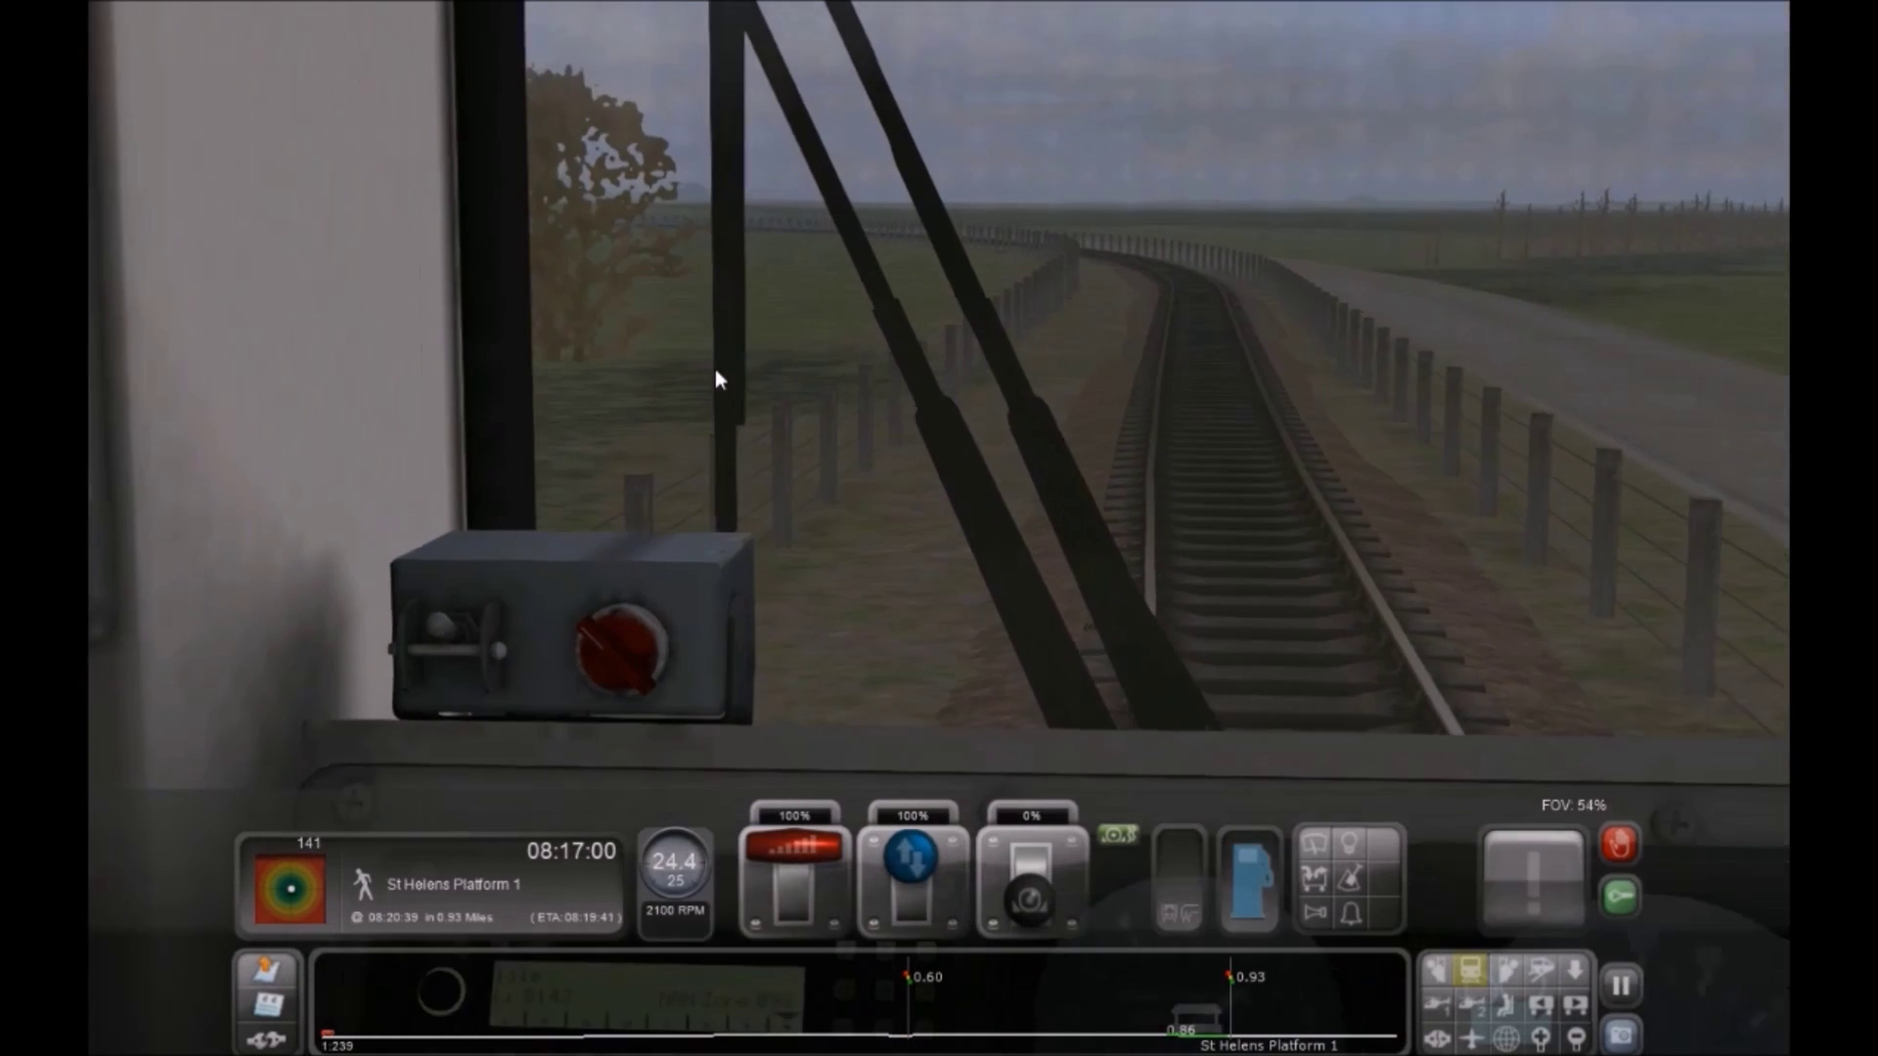
key("a")
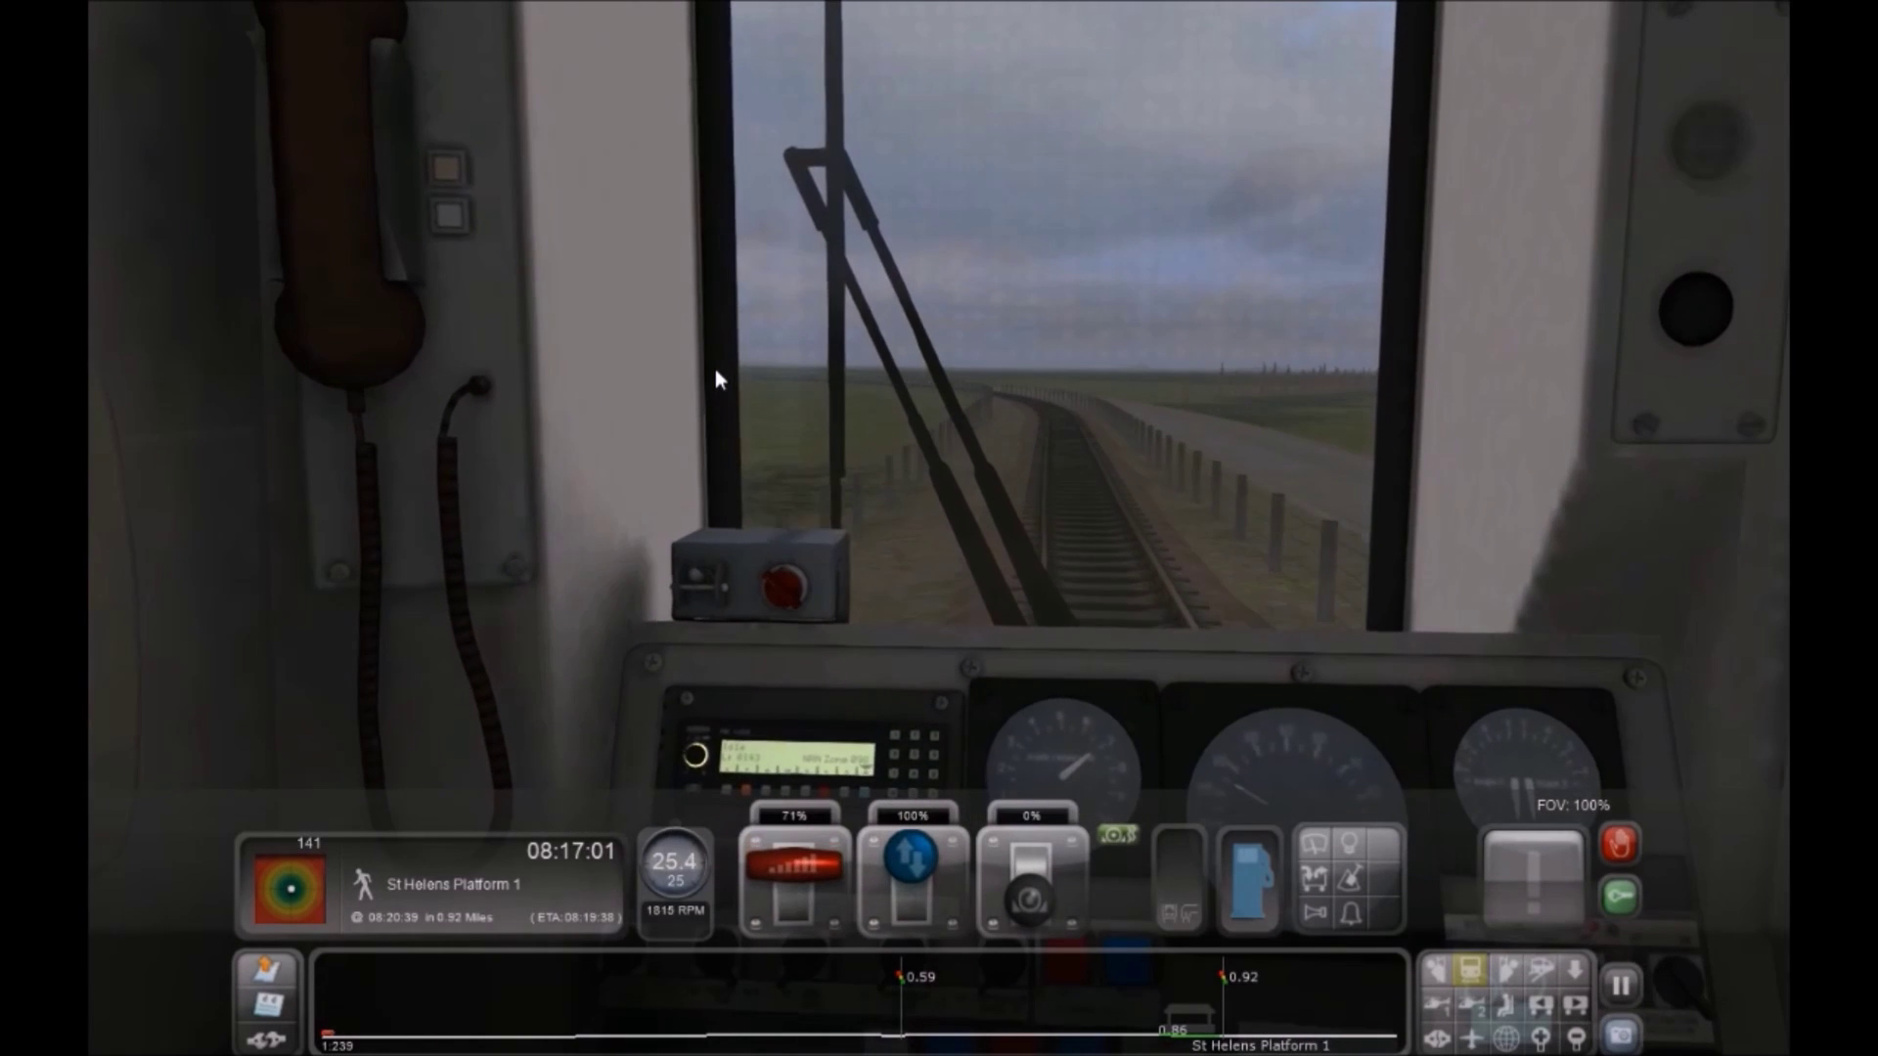
key("d")
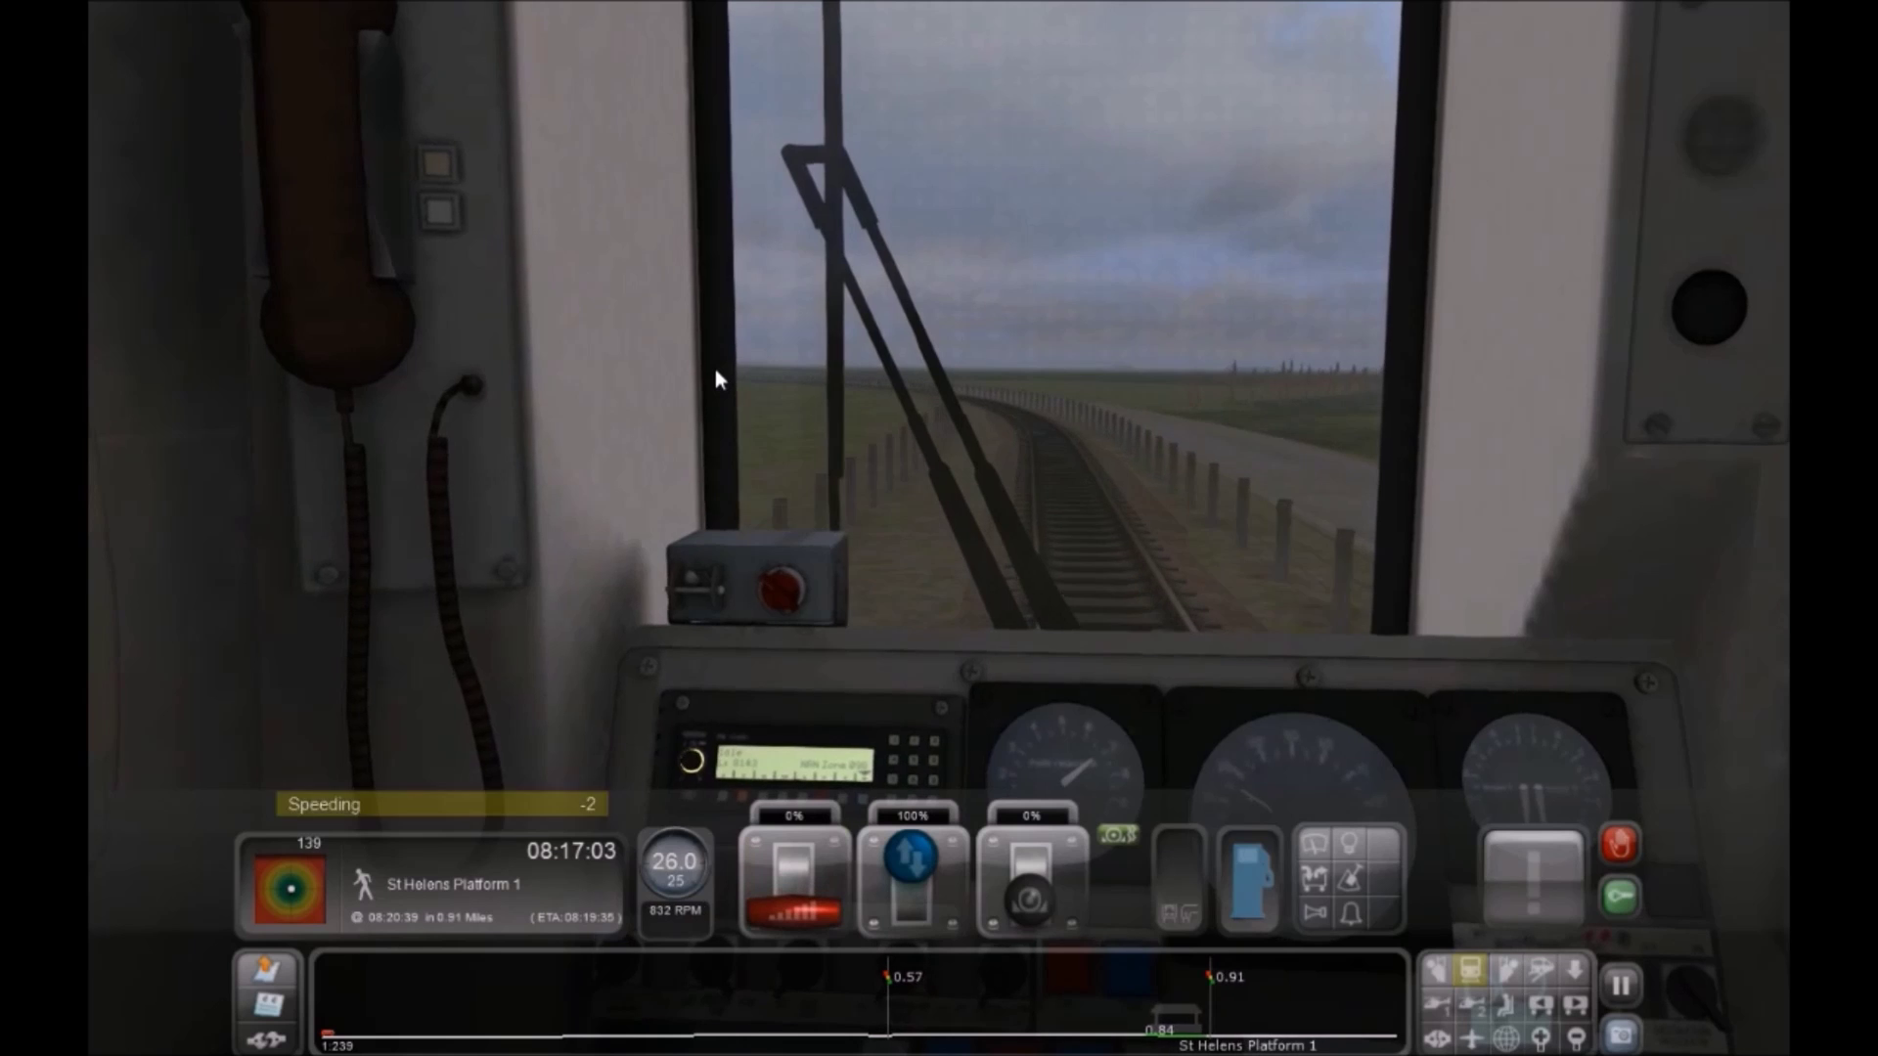
Compare the passenger and cab views, and examine the coasting train from outside at near and far distances
key("5")
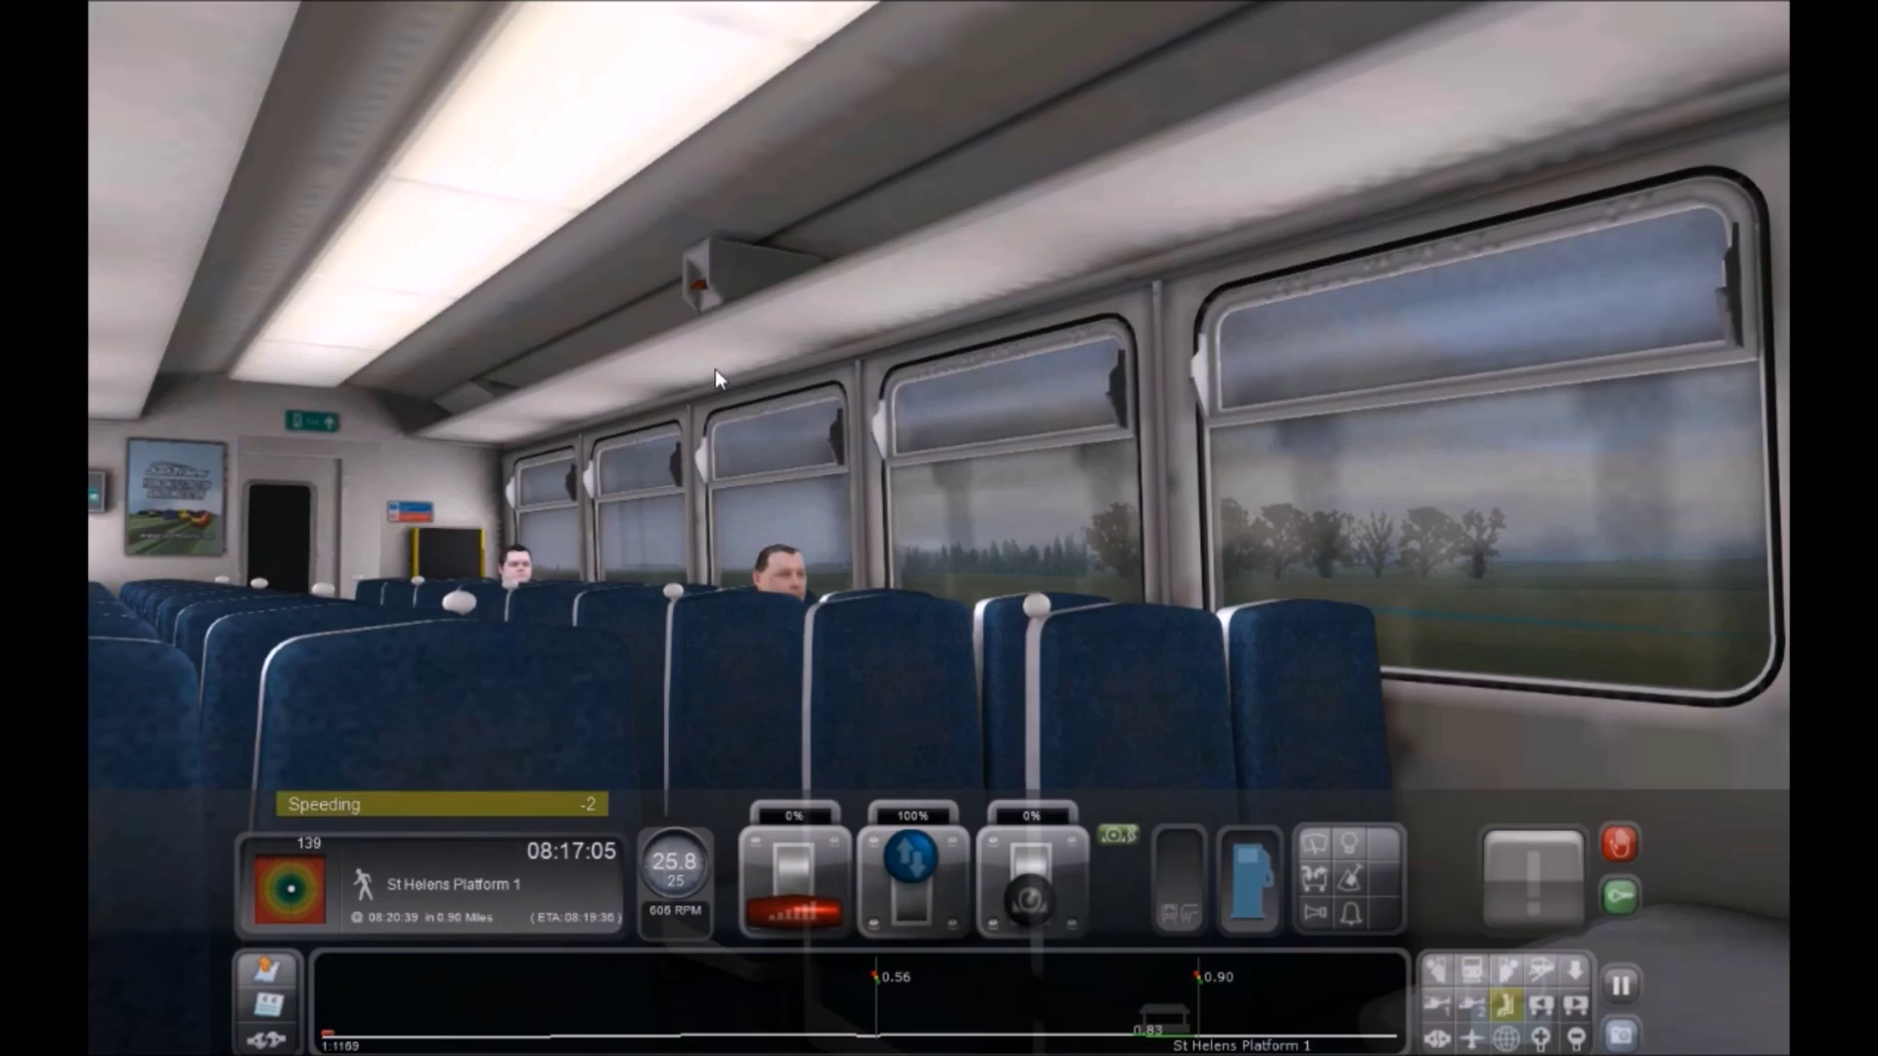
key("1")
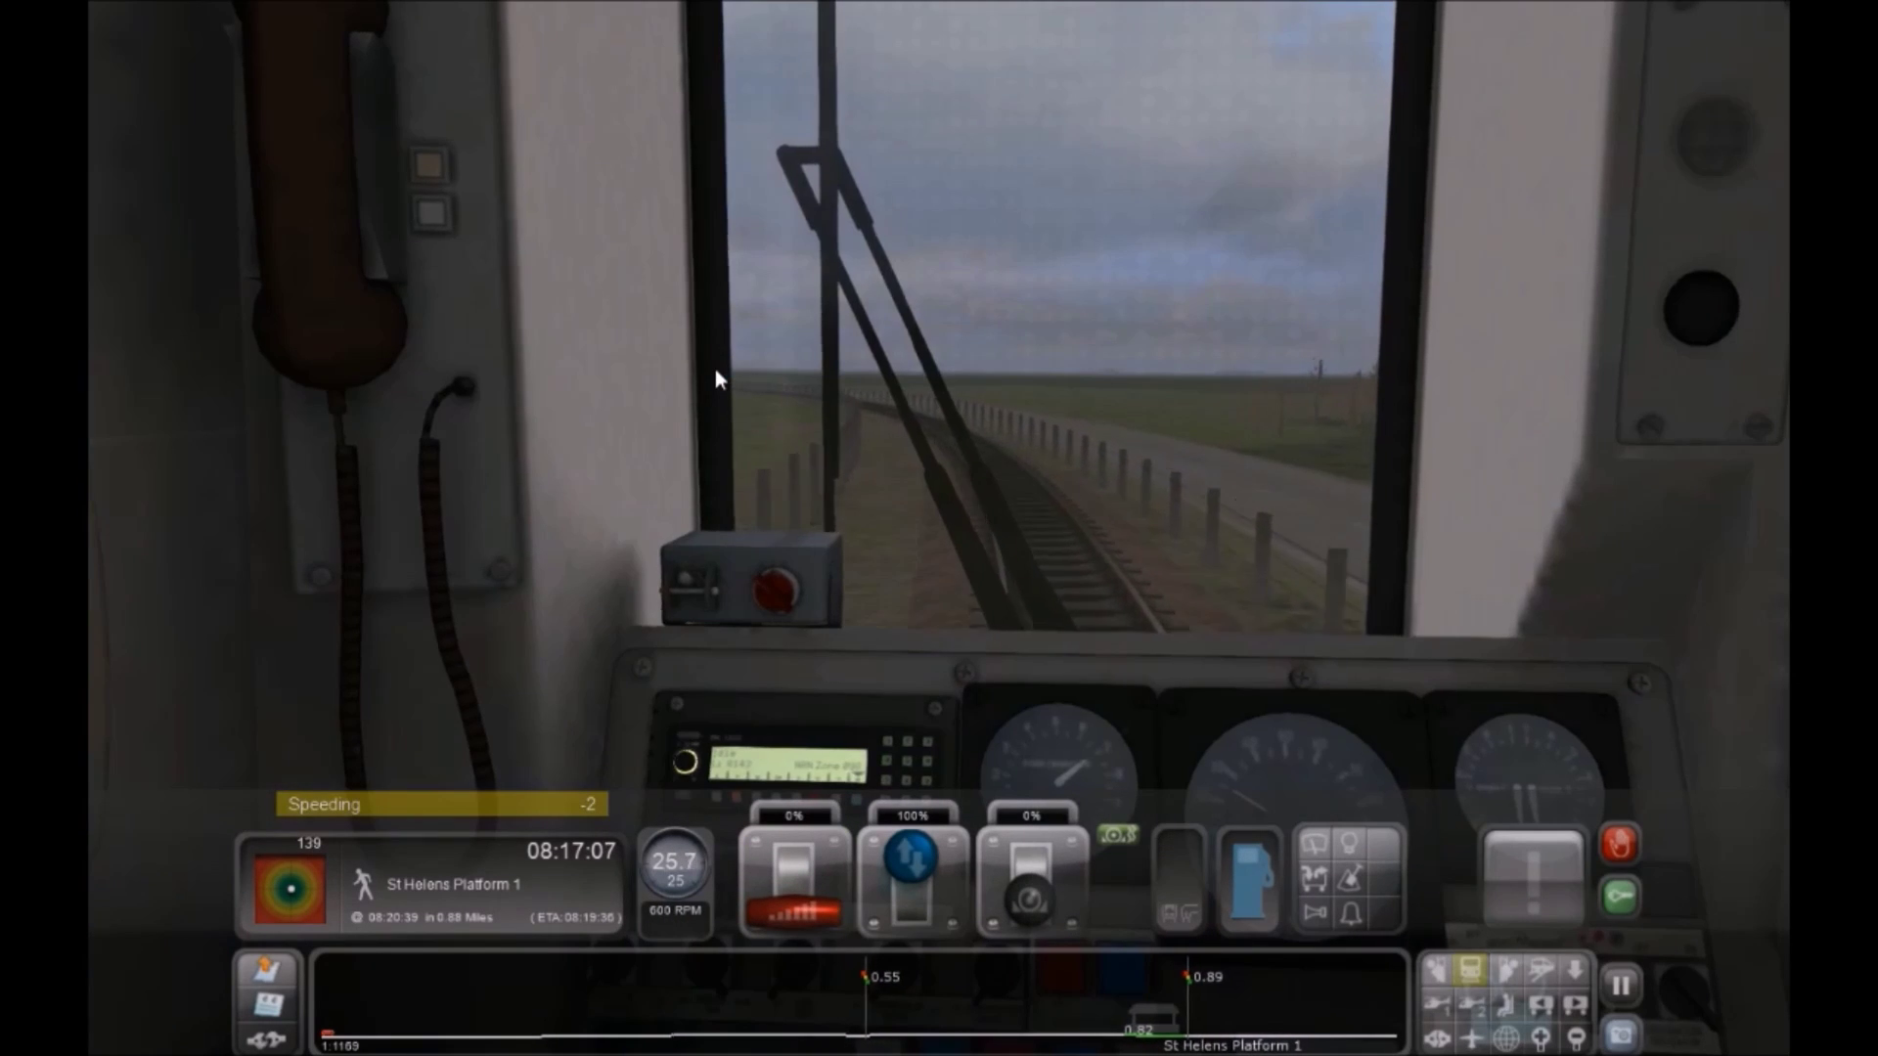
key("2")
right_click_drag(937, 367, 1076, 272)
scroll(1145, 274, "up", 8)
scroll(1174, 264, "down", 5)
scroll(1516, 279, "up", 2)
scroll(1447, 279, "up", 2)
scroll(1188, 271, "down", 5)
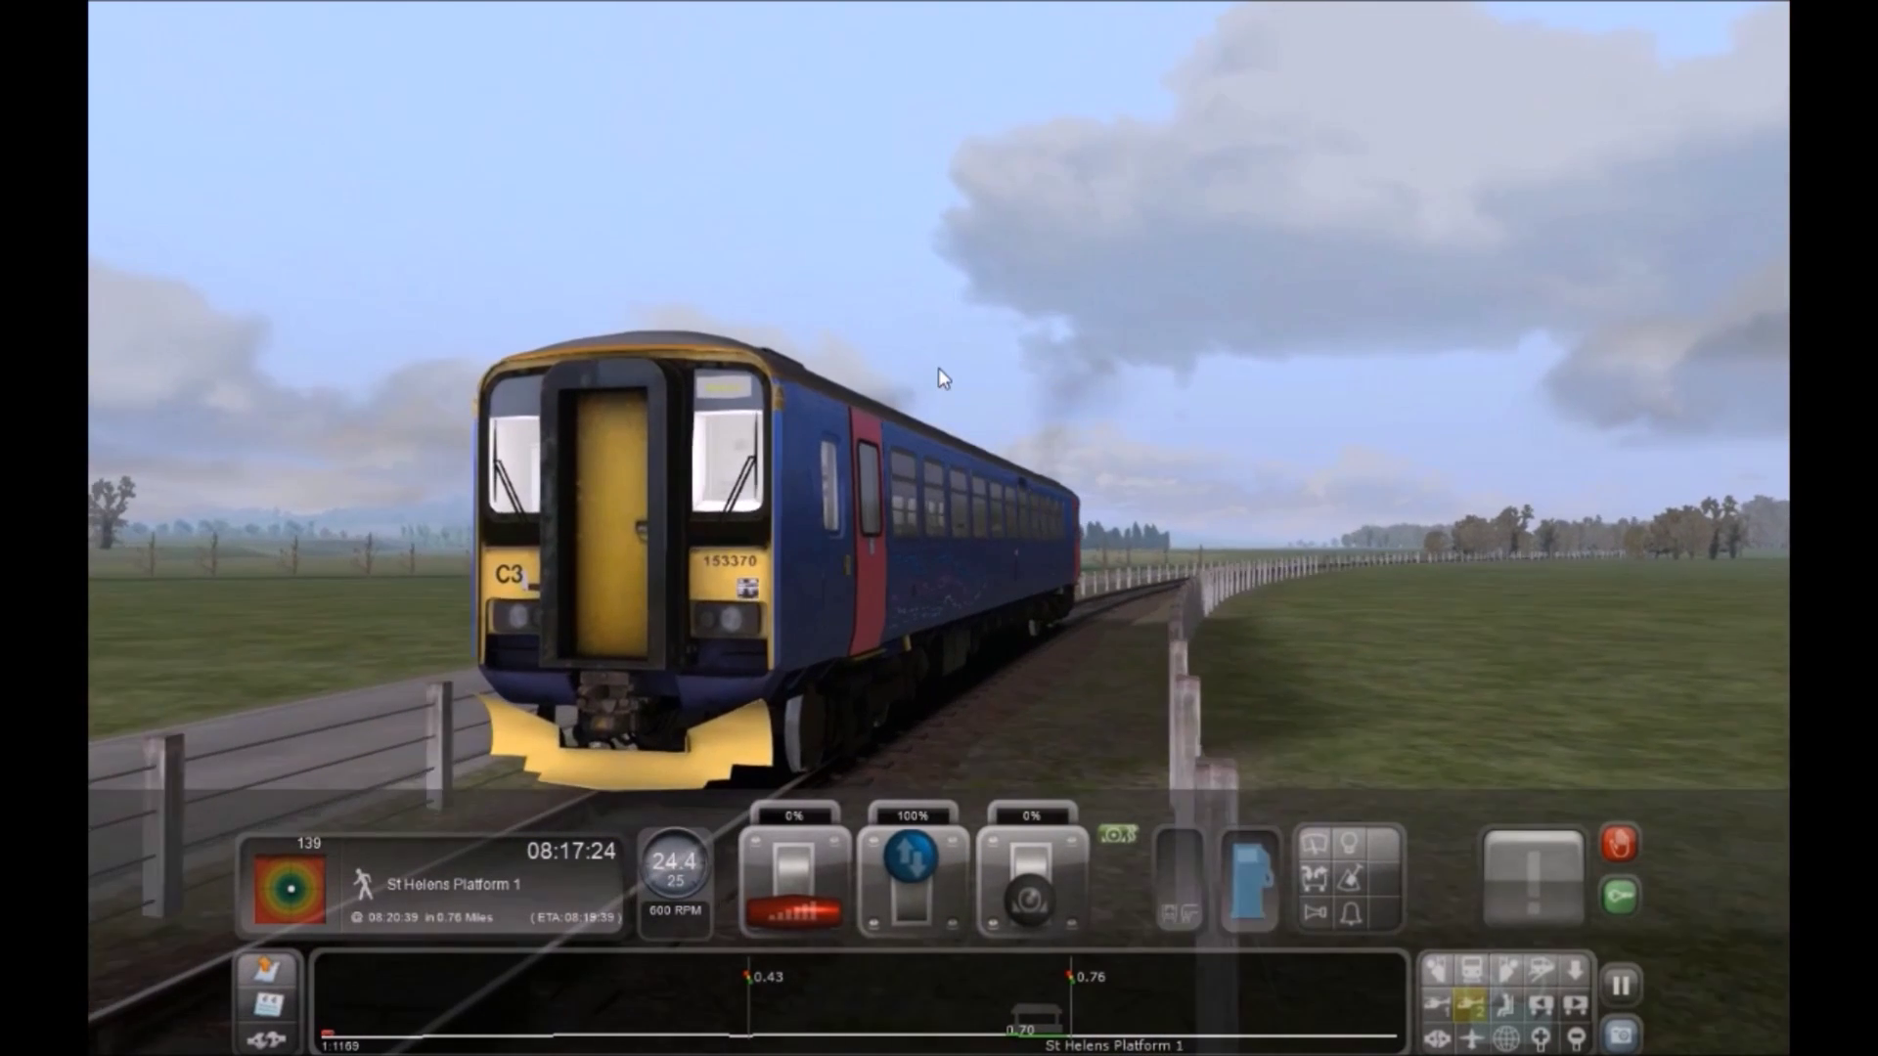
Return to the cab and accelerate Service1 at 100% throttle
key("1")
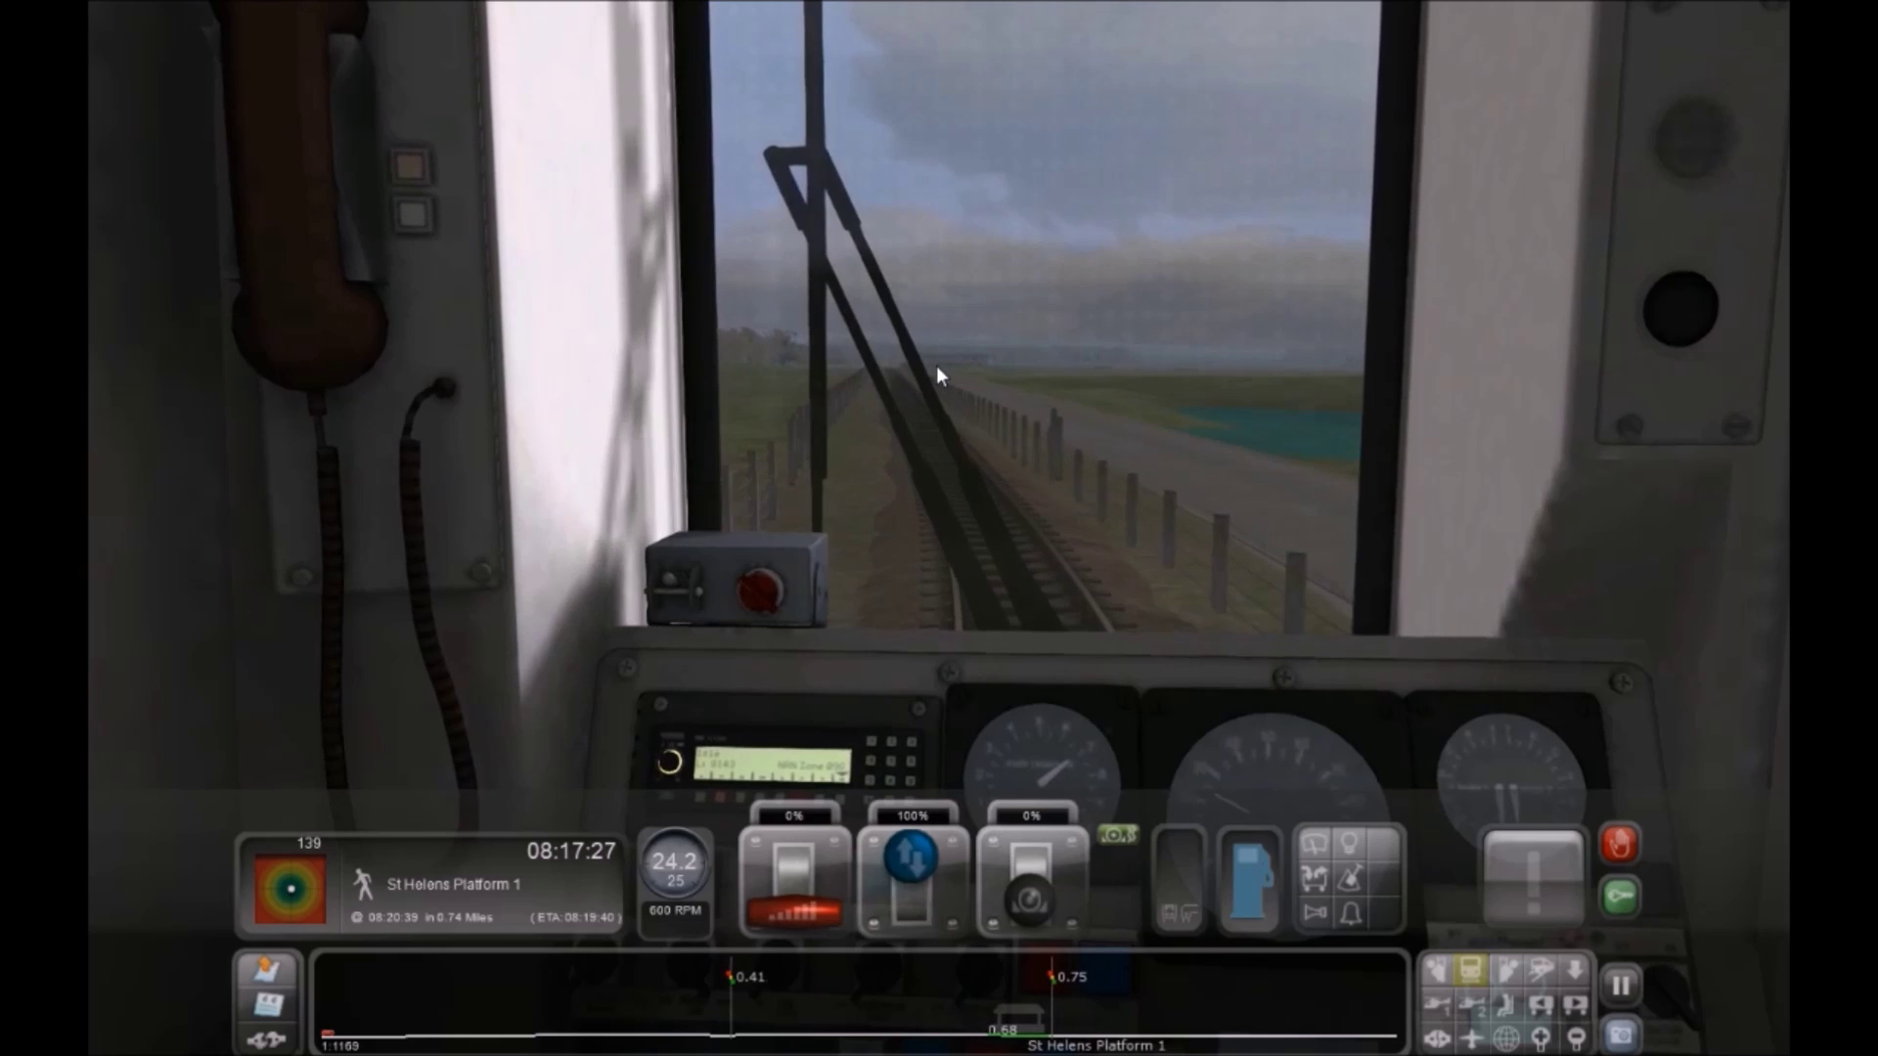
key("a")
key("a")
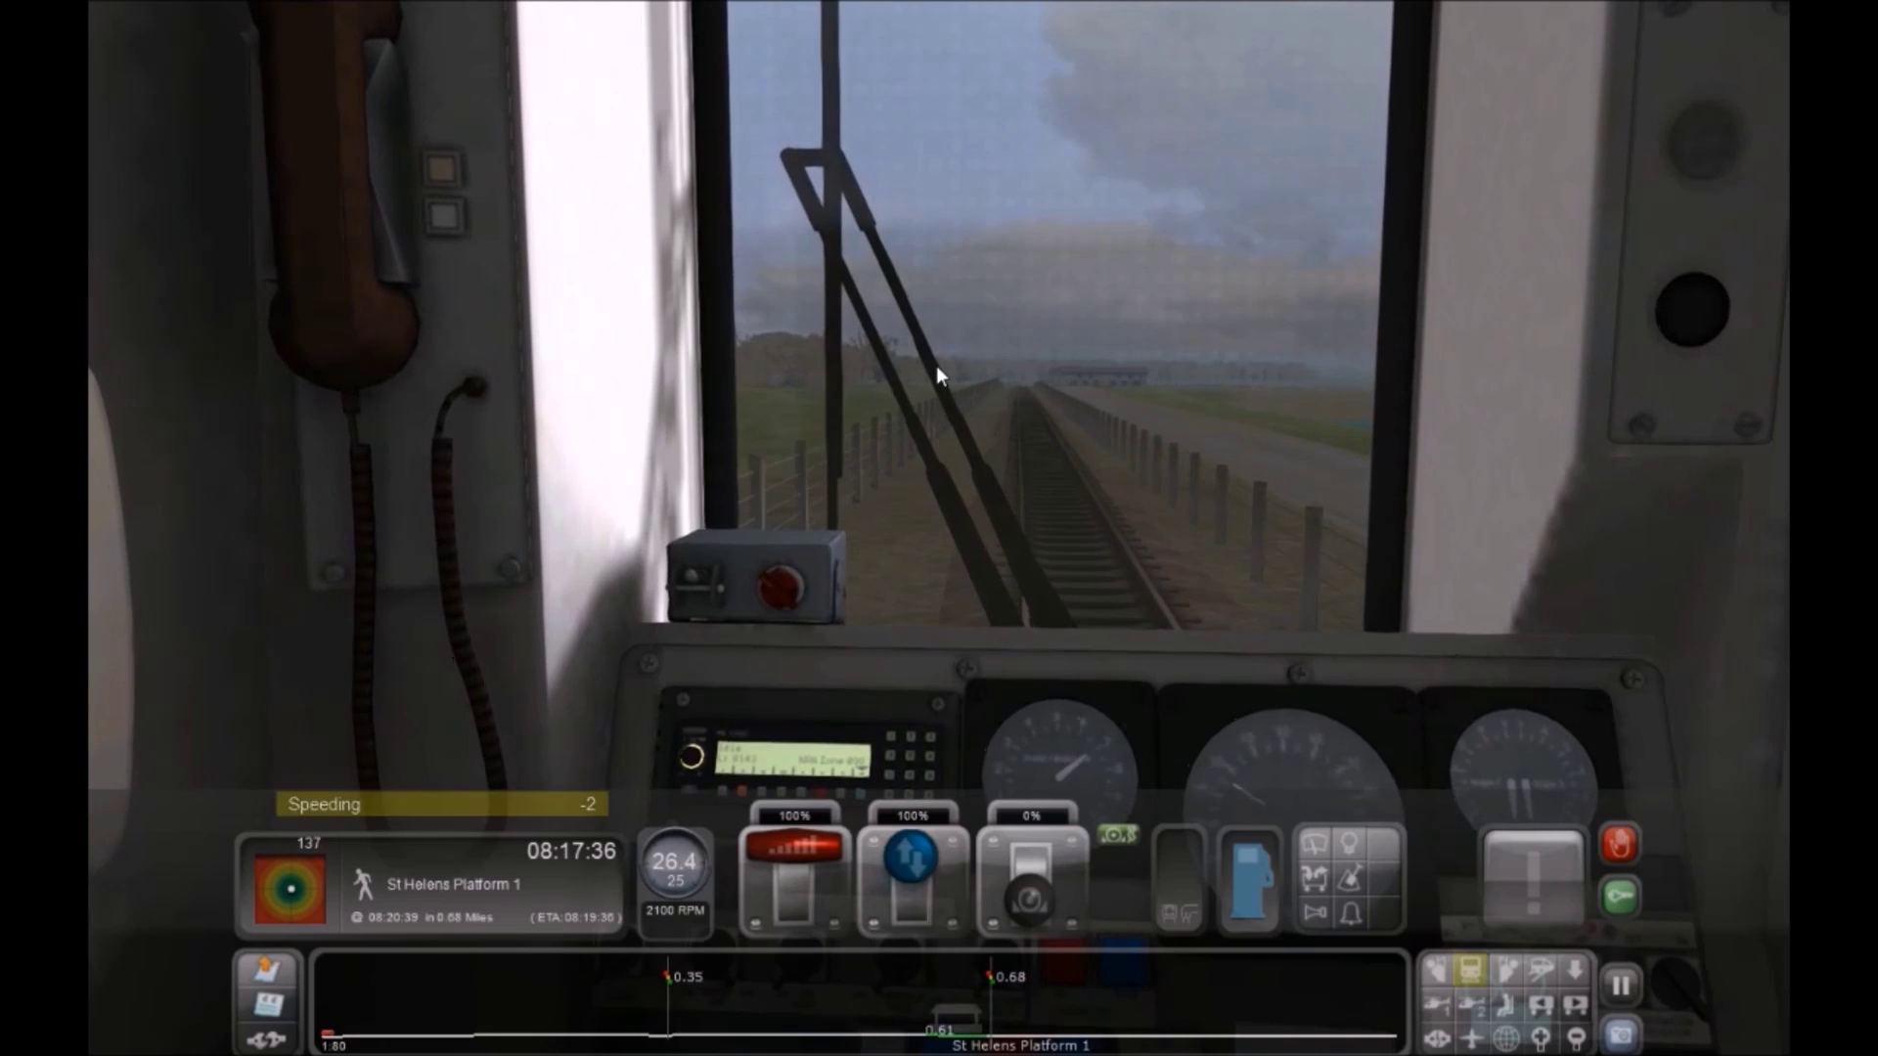
Reduce the throttle to 14% and slow the train with a 75% brake application before releasing the brake
key("a")
key("a")
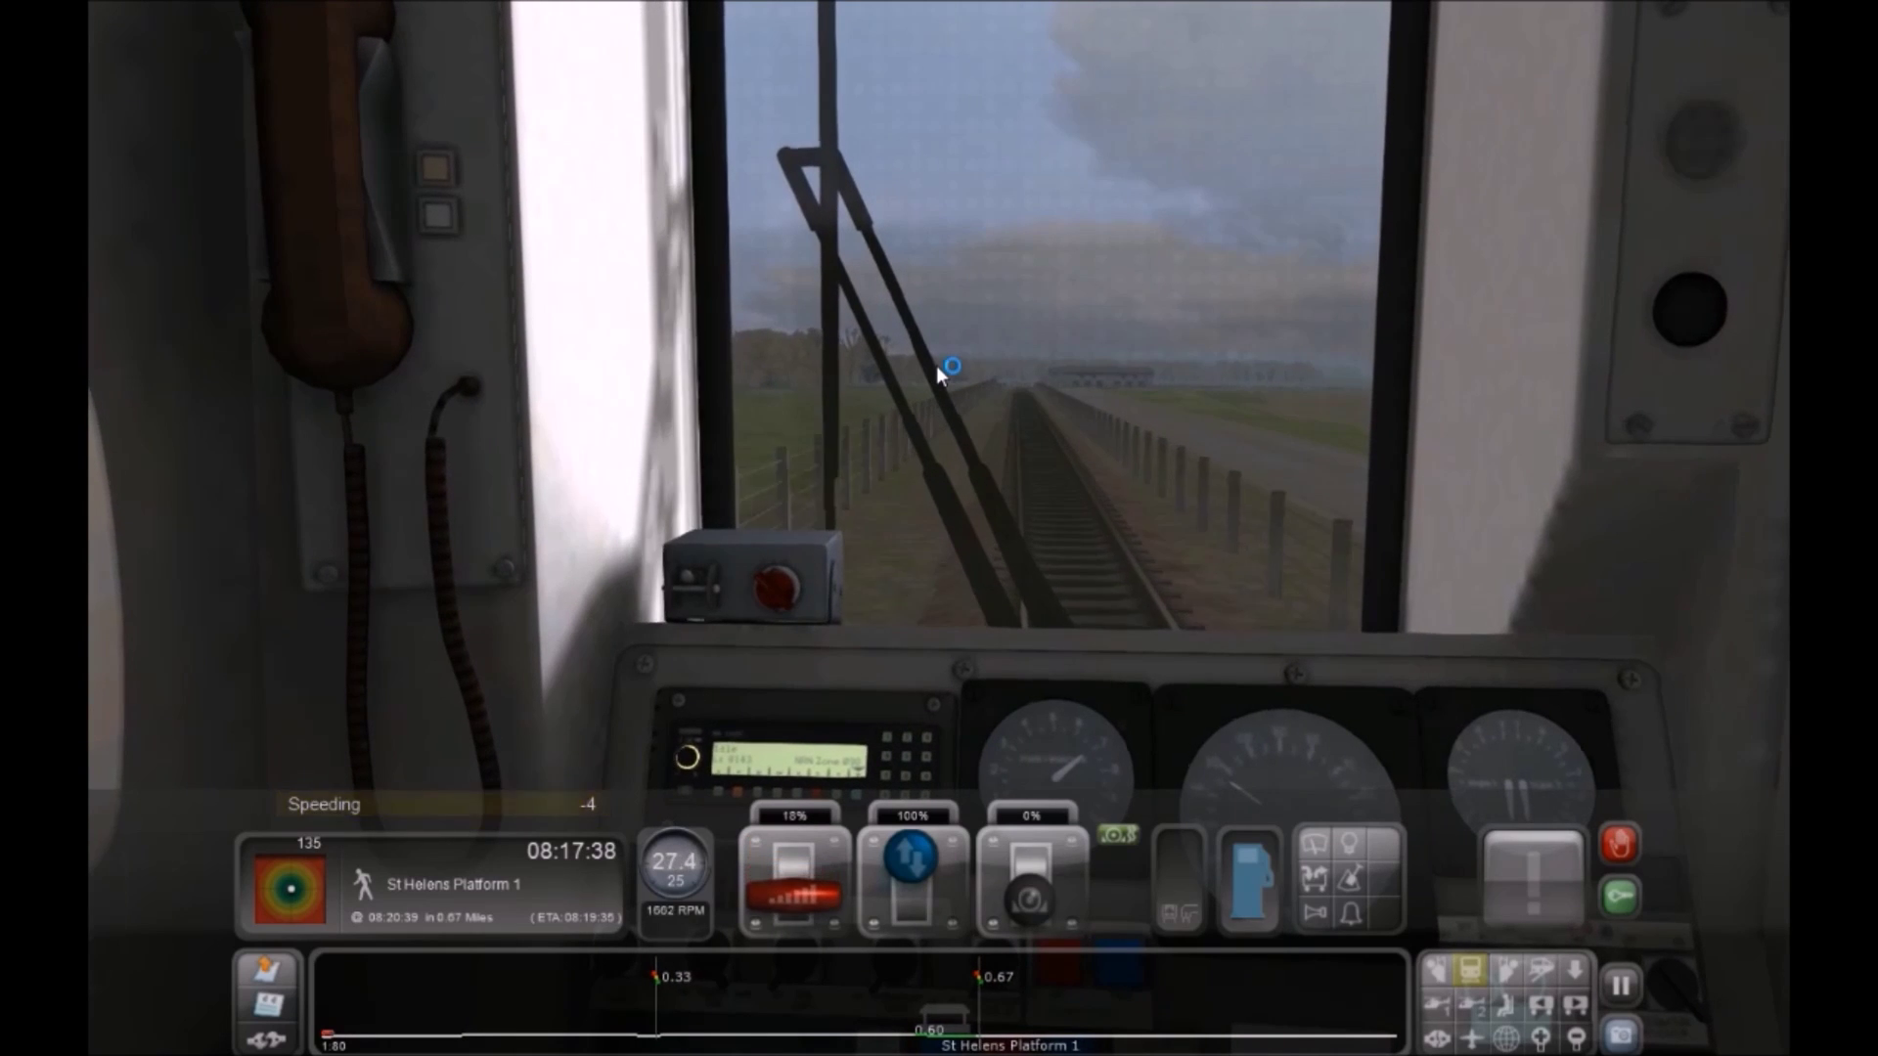
key("apostrophe")
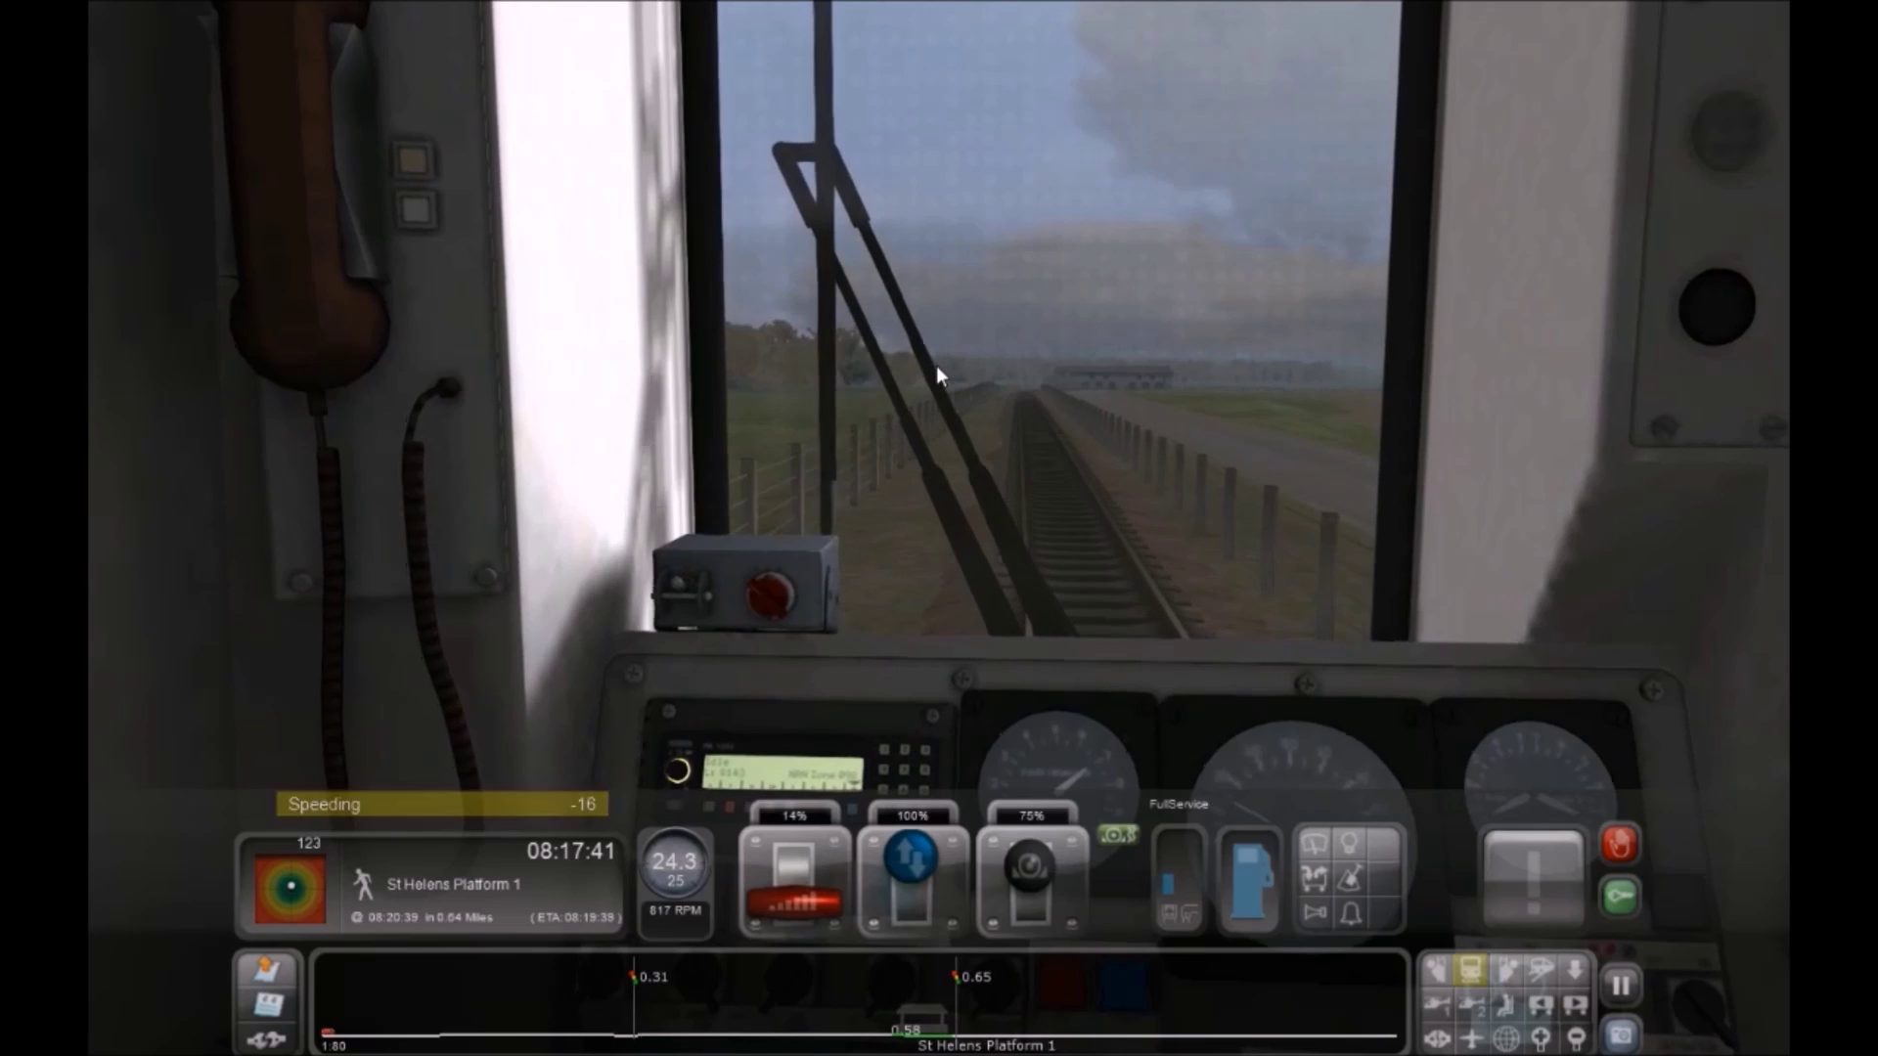
key("semicolon")
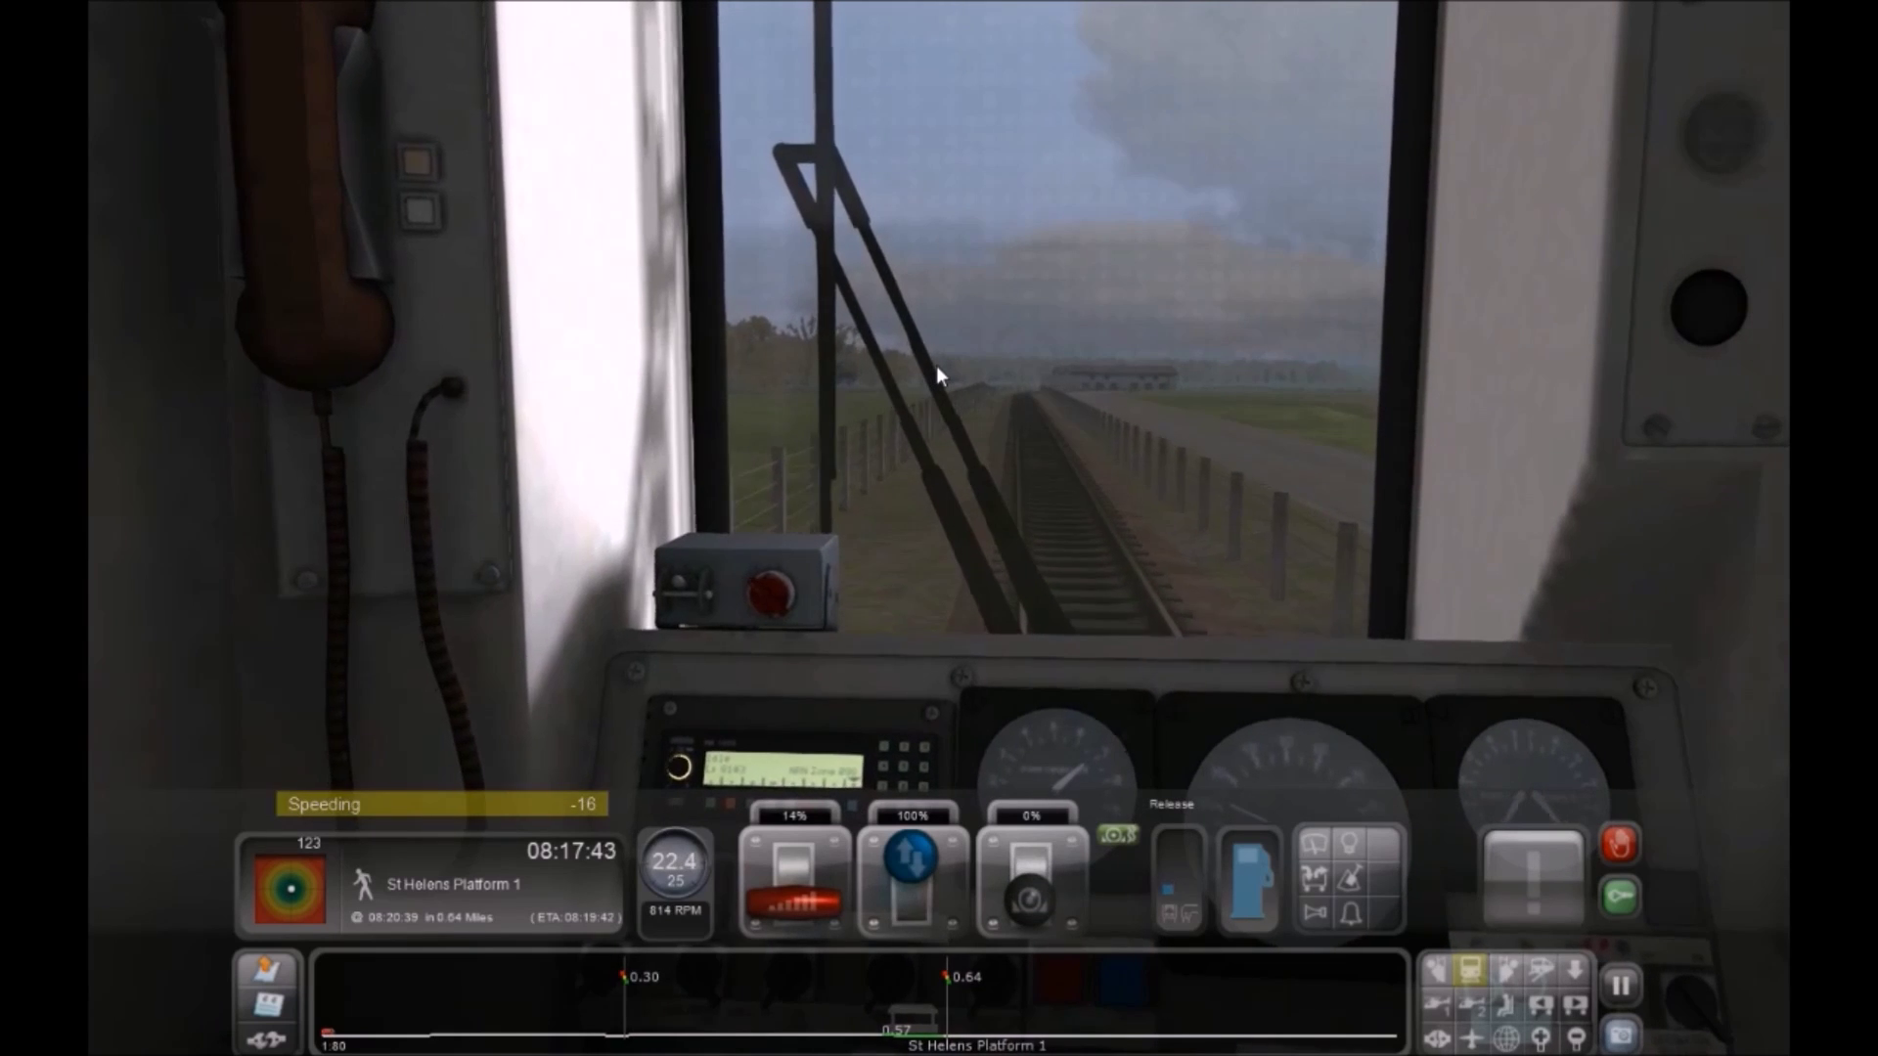
Check the train from outside, review the task list from the cab and bring the throttle to 100%
key("2")
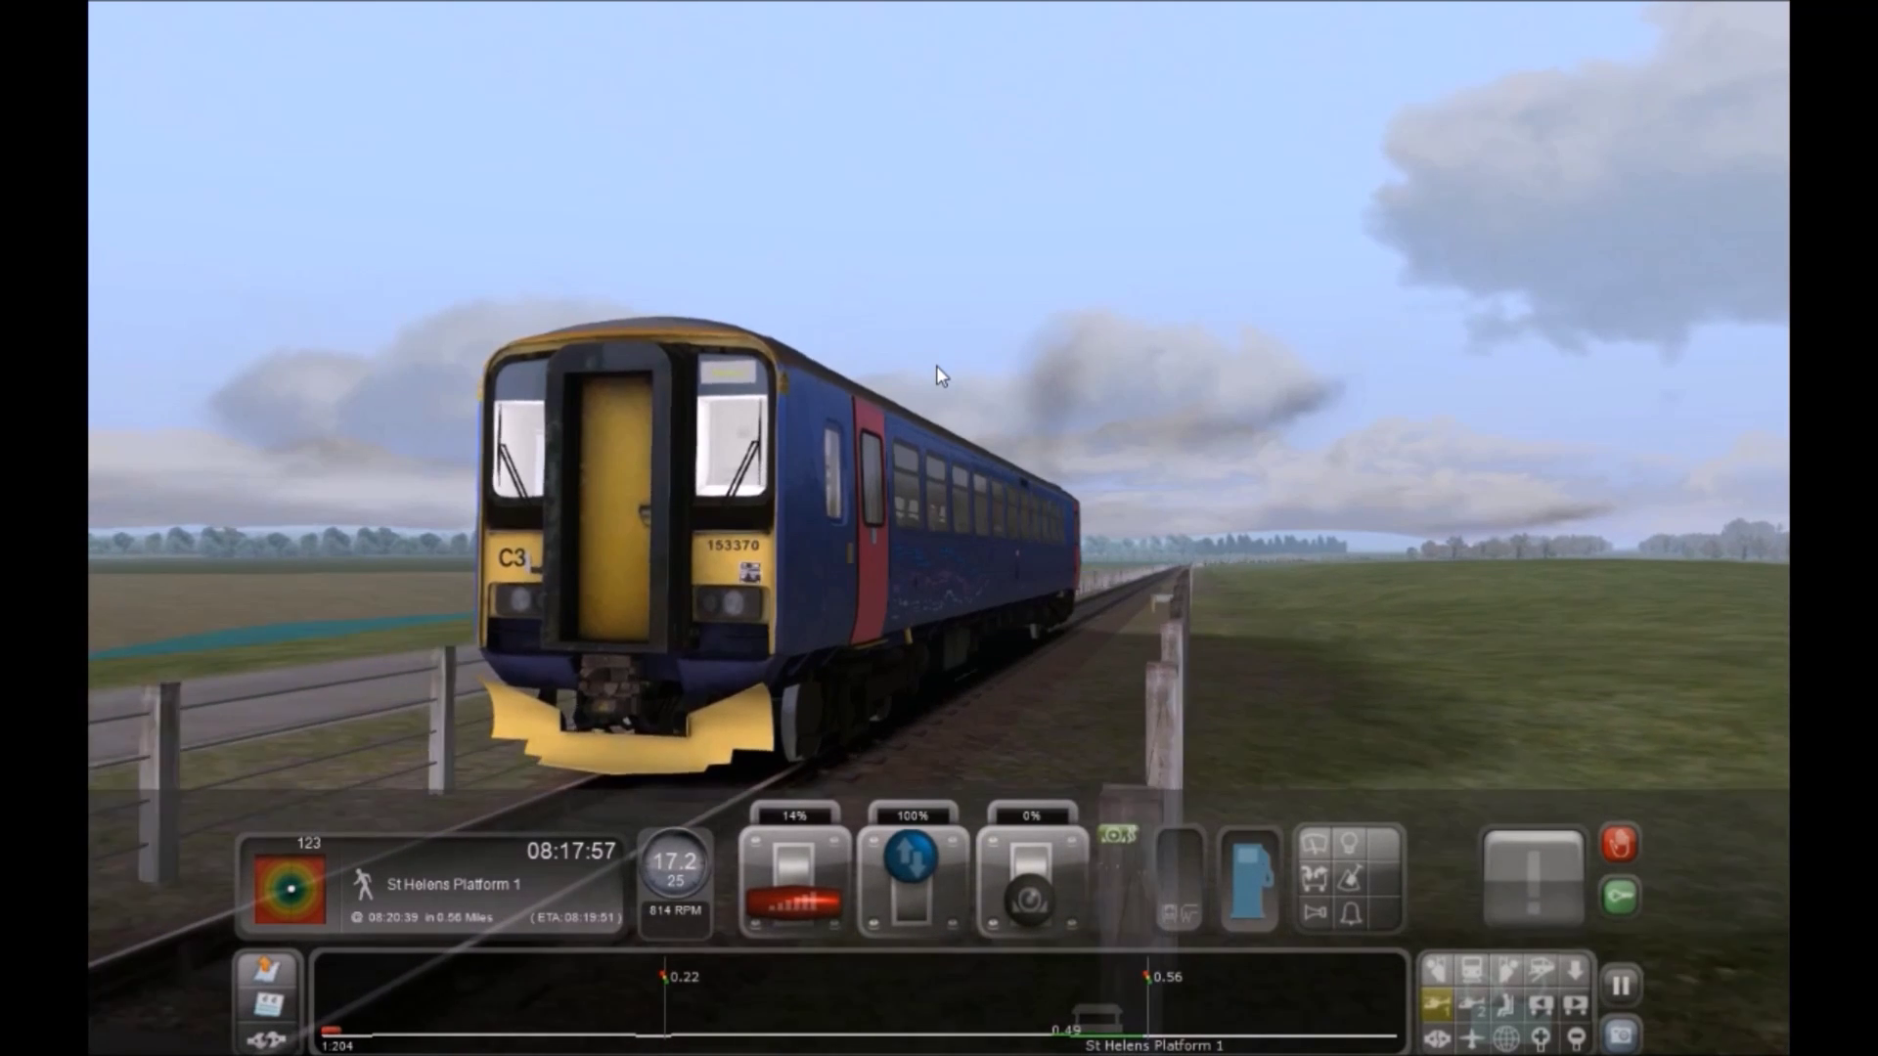
key("1")
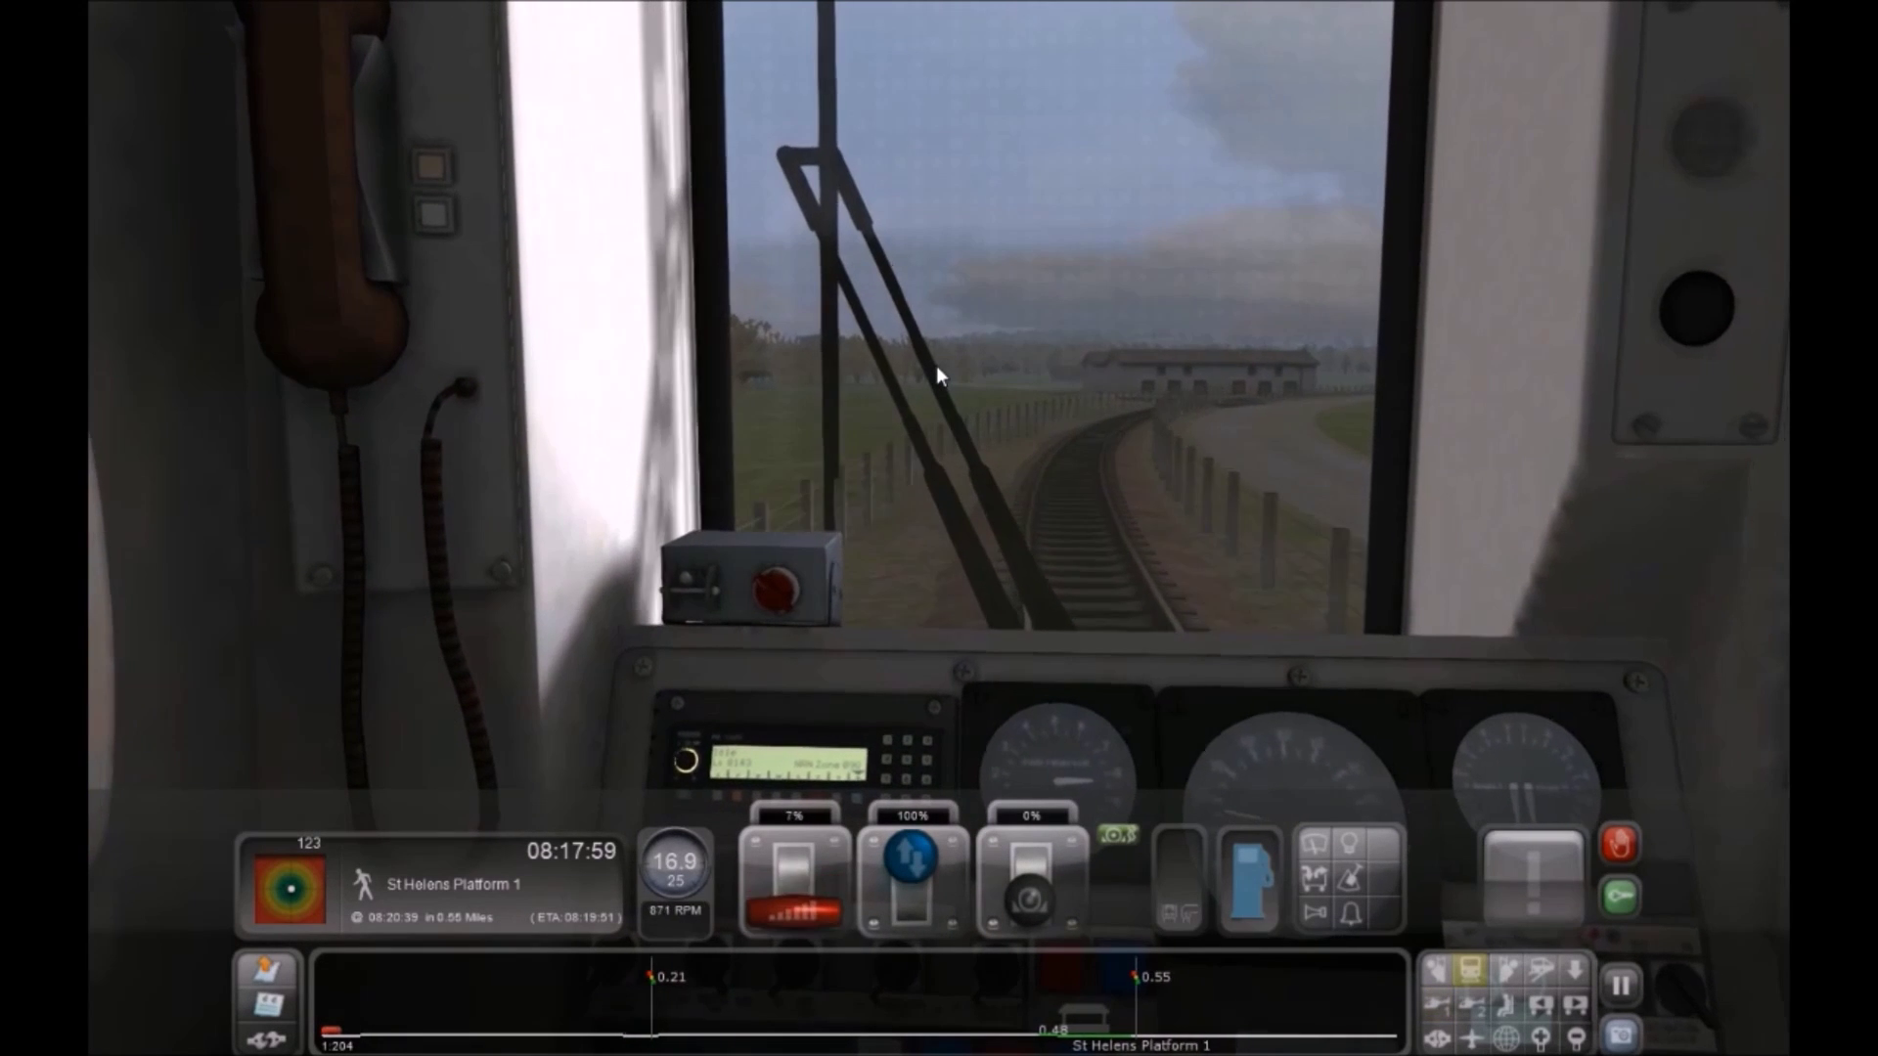
key("a")
key("F1")
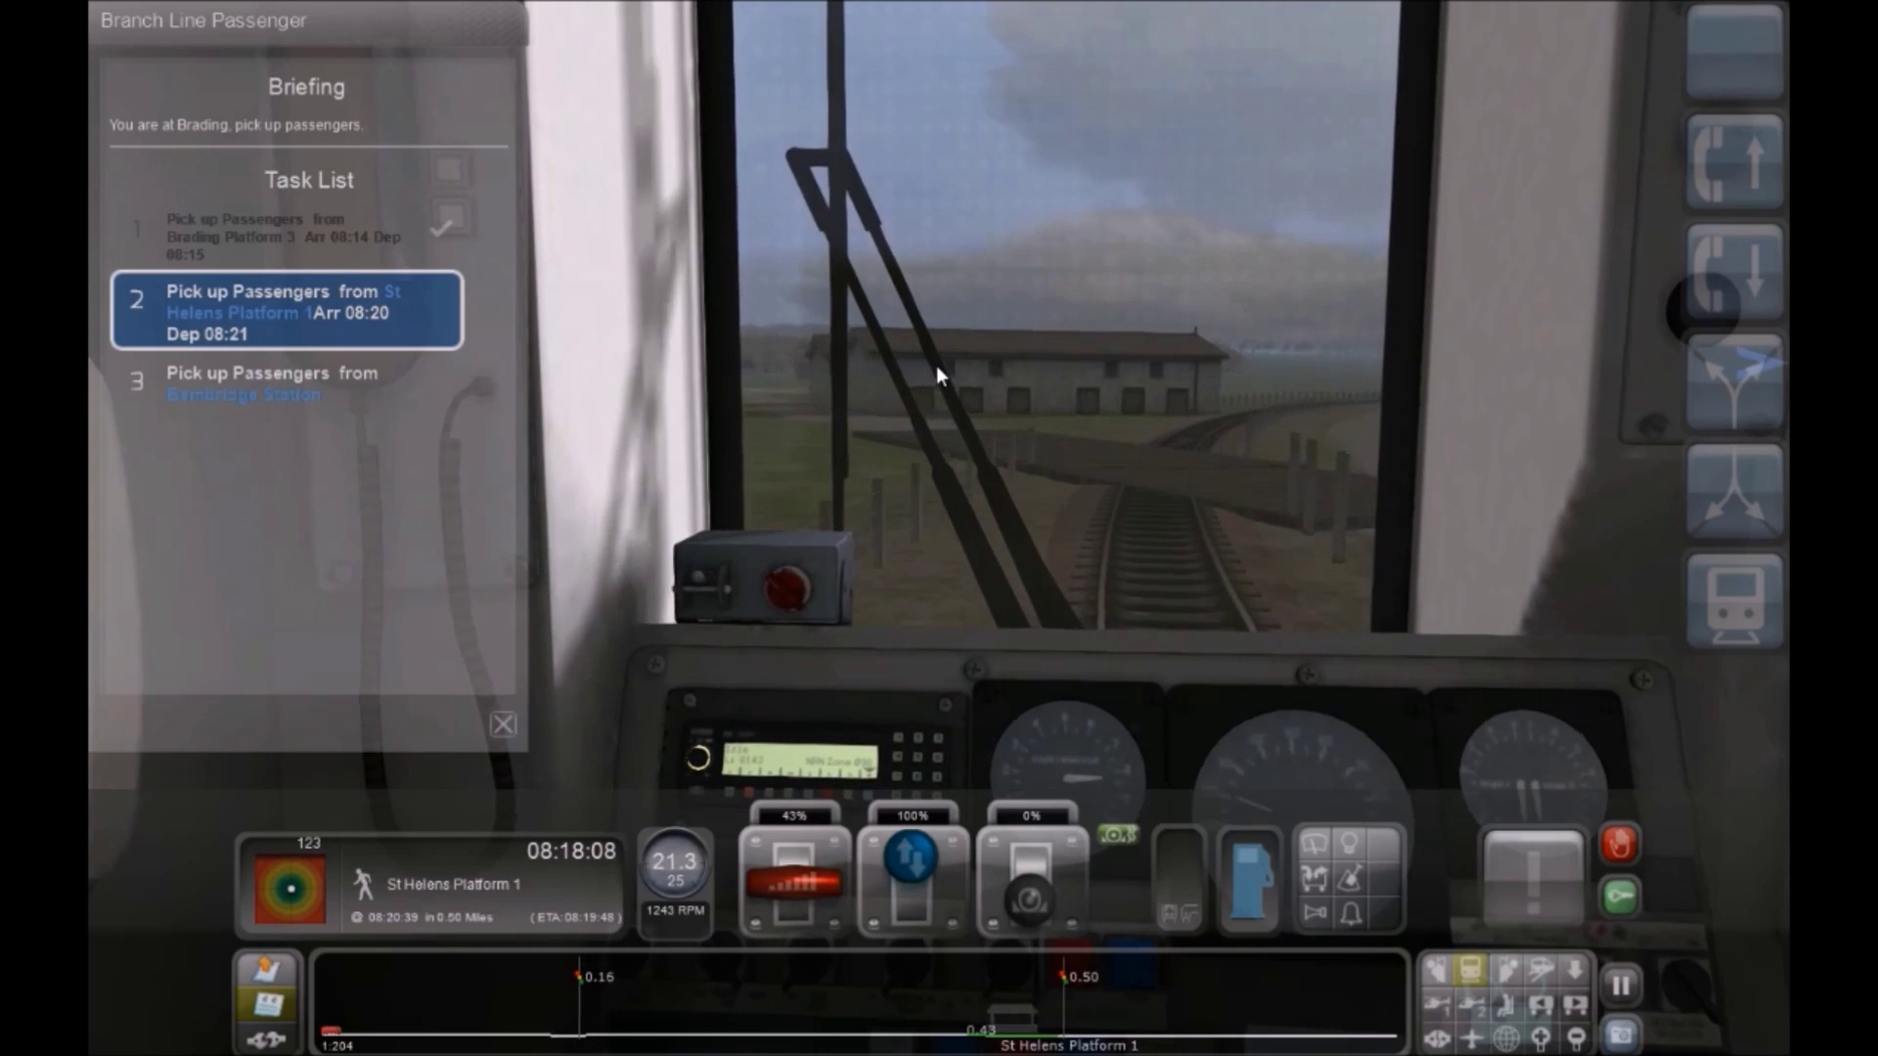
key("a")
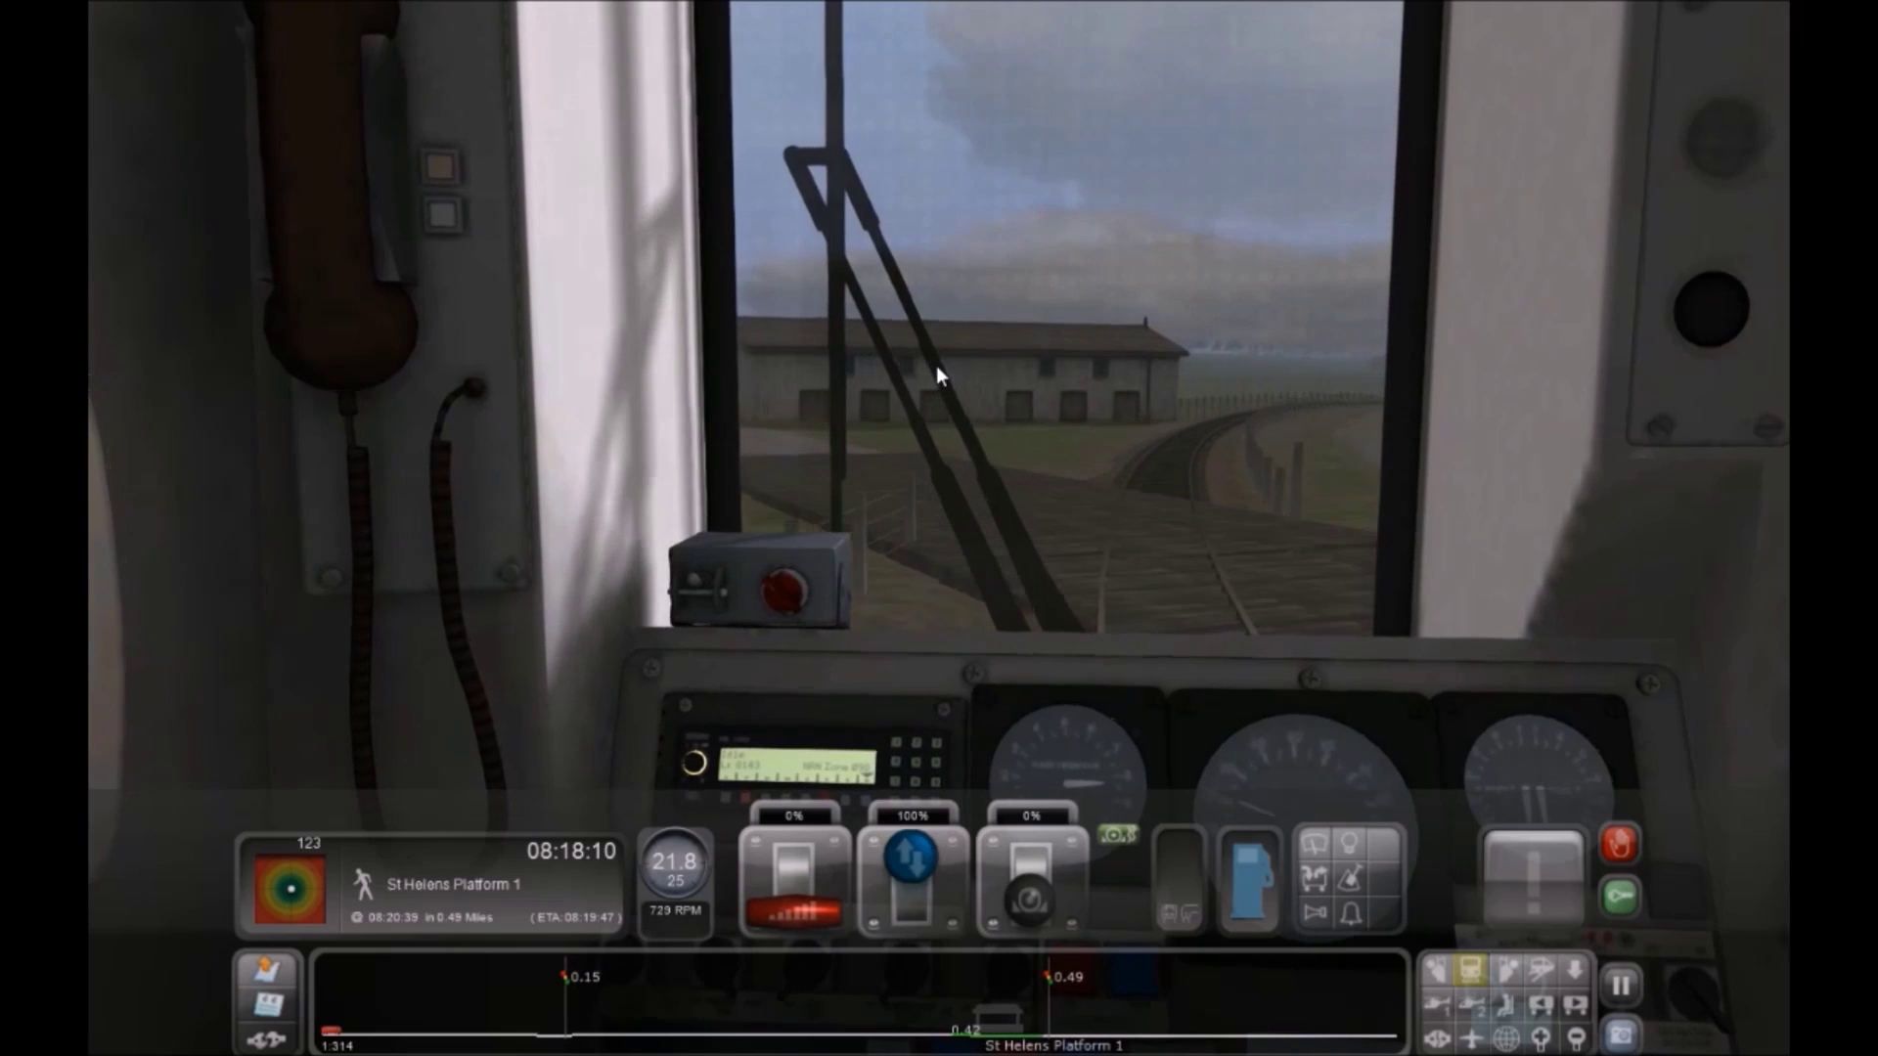
key("a")
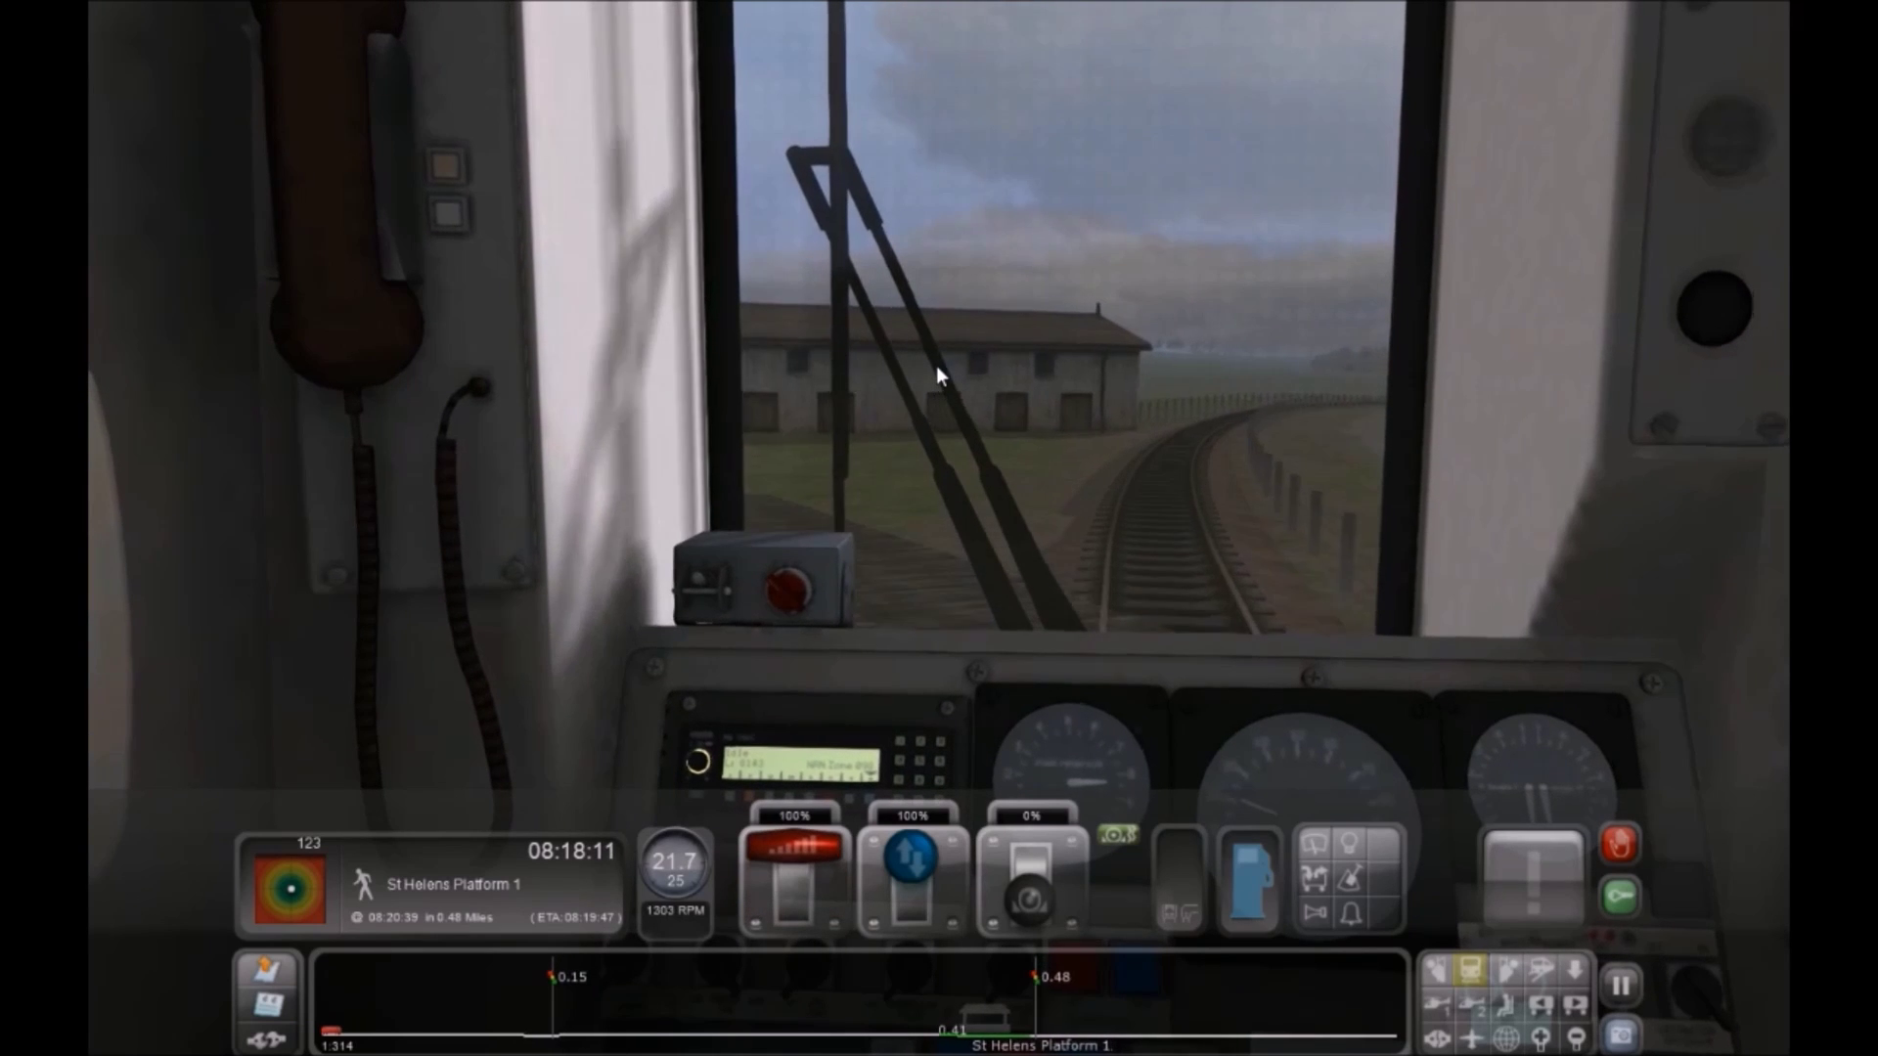
Look around the passenger coach and watch the farm buildings pass through its windows
key("5")
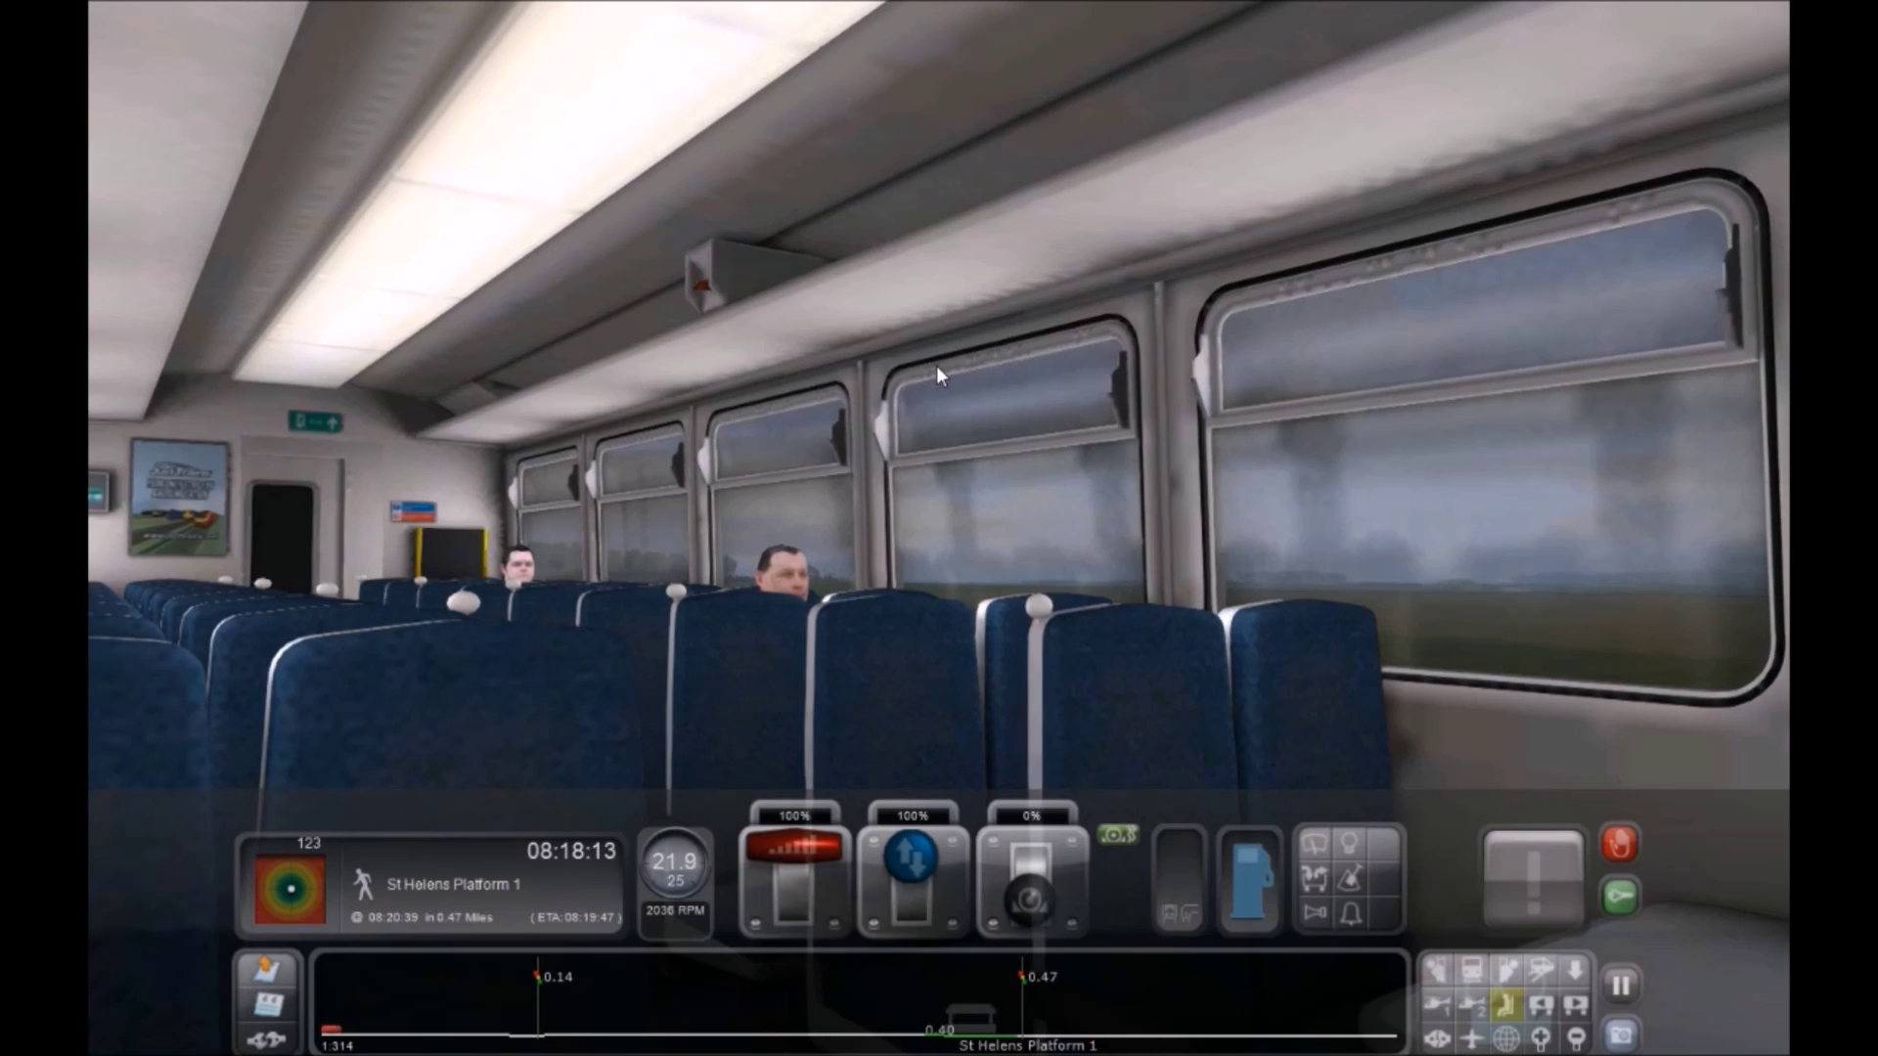
right_click_drag(986, 332, 763, 337)
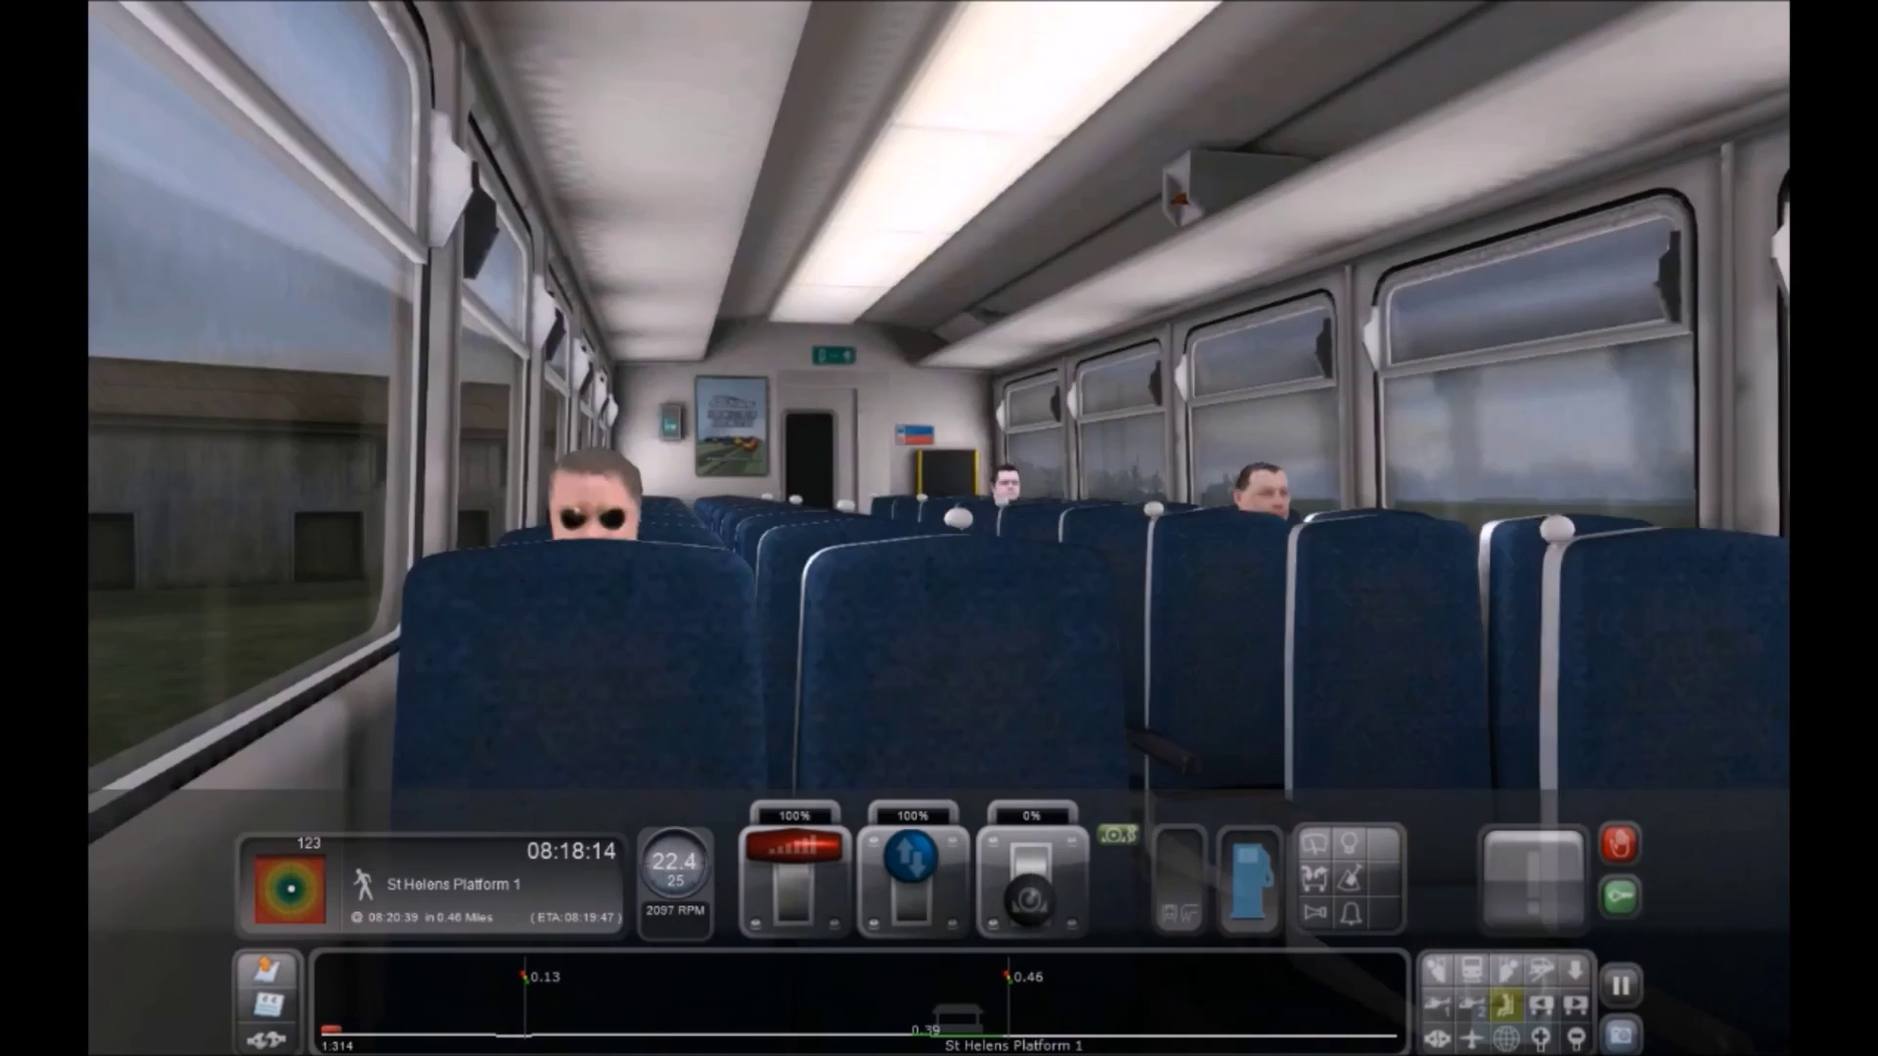
key("Left")
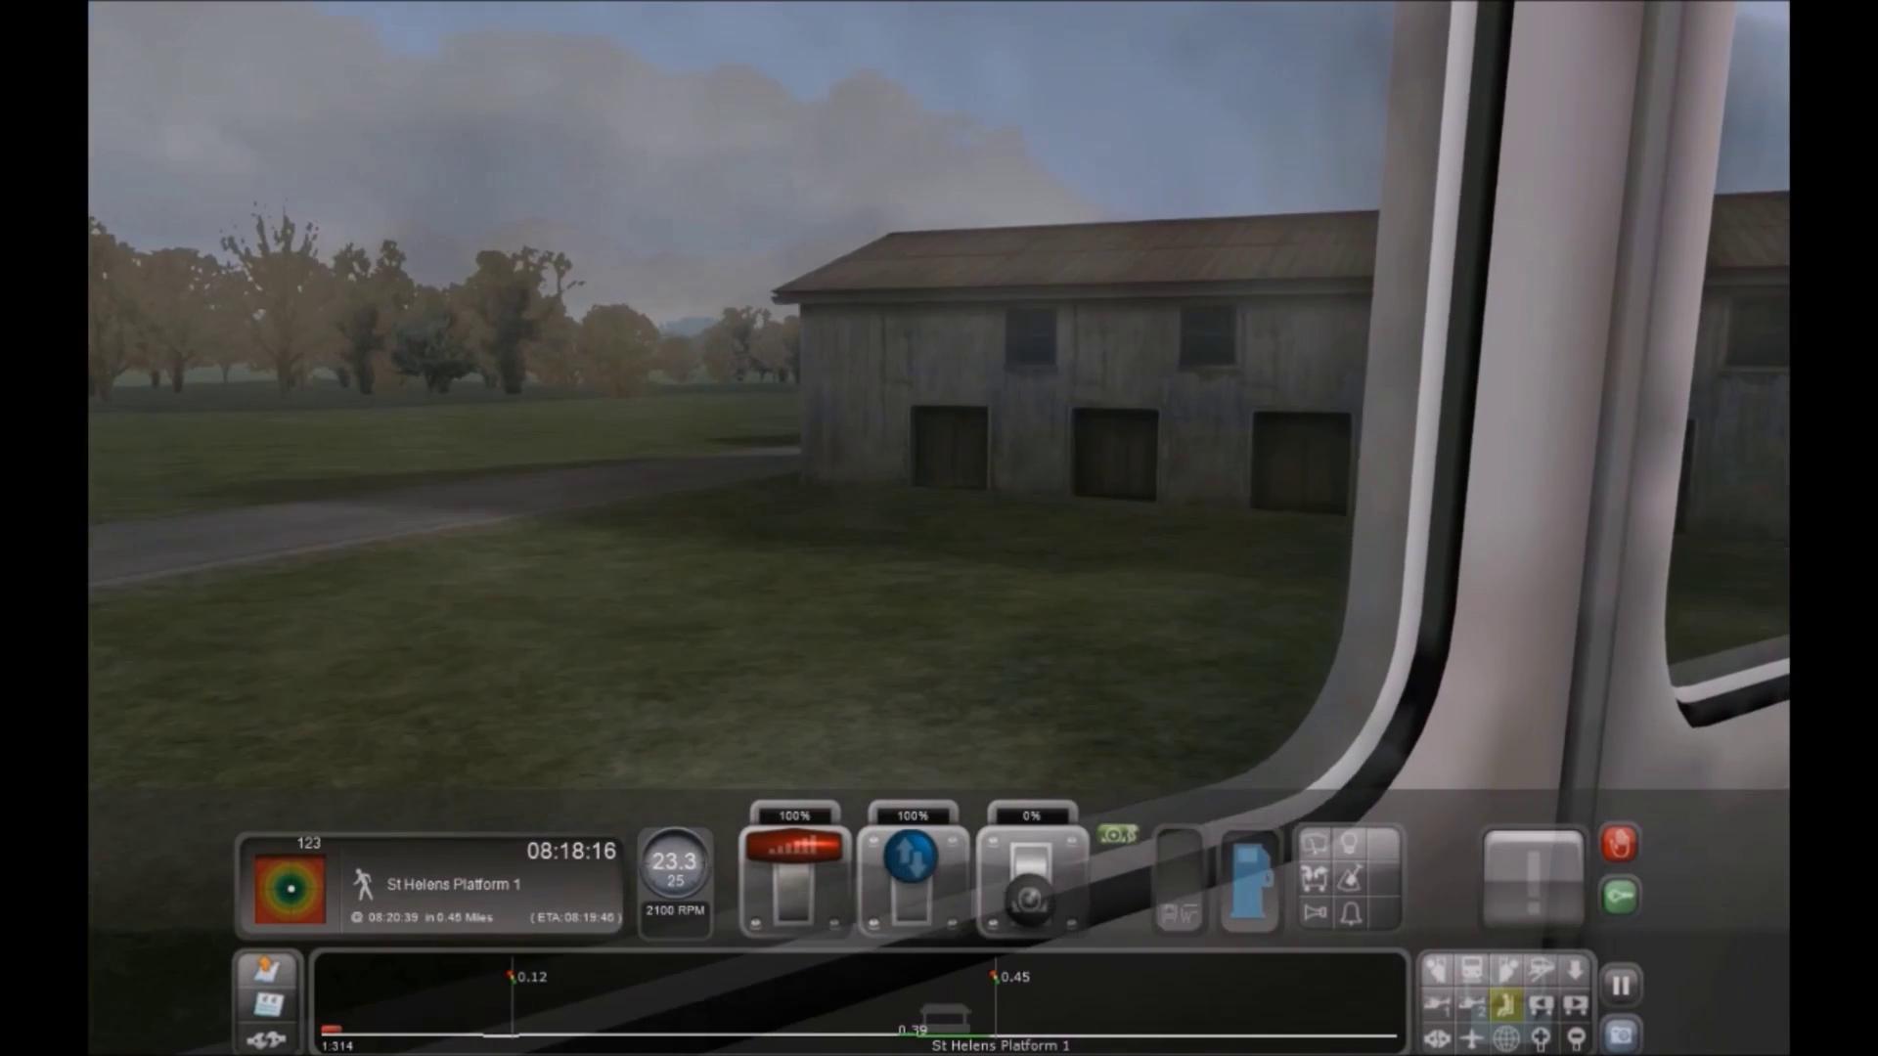
right_click_drag(744, 199, 818, 197)
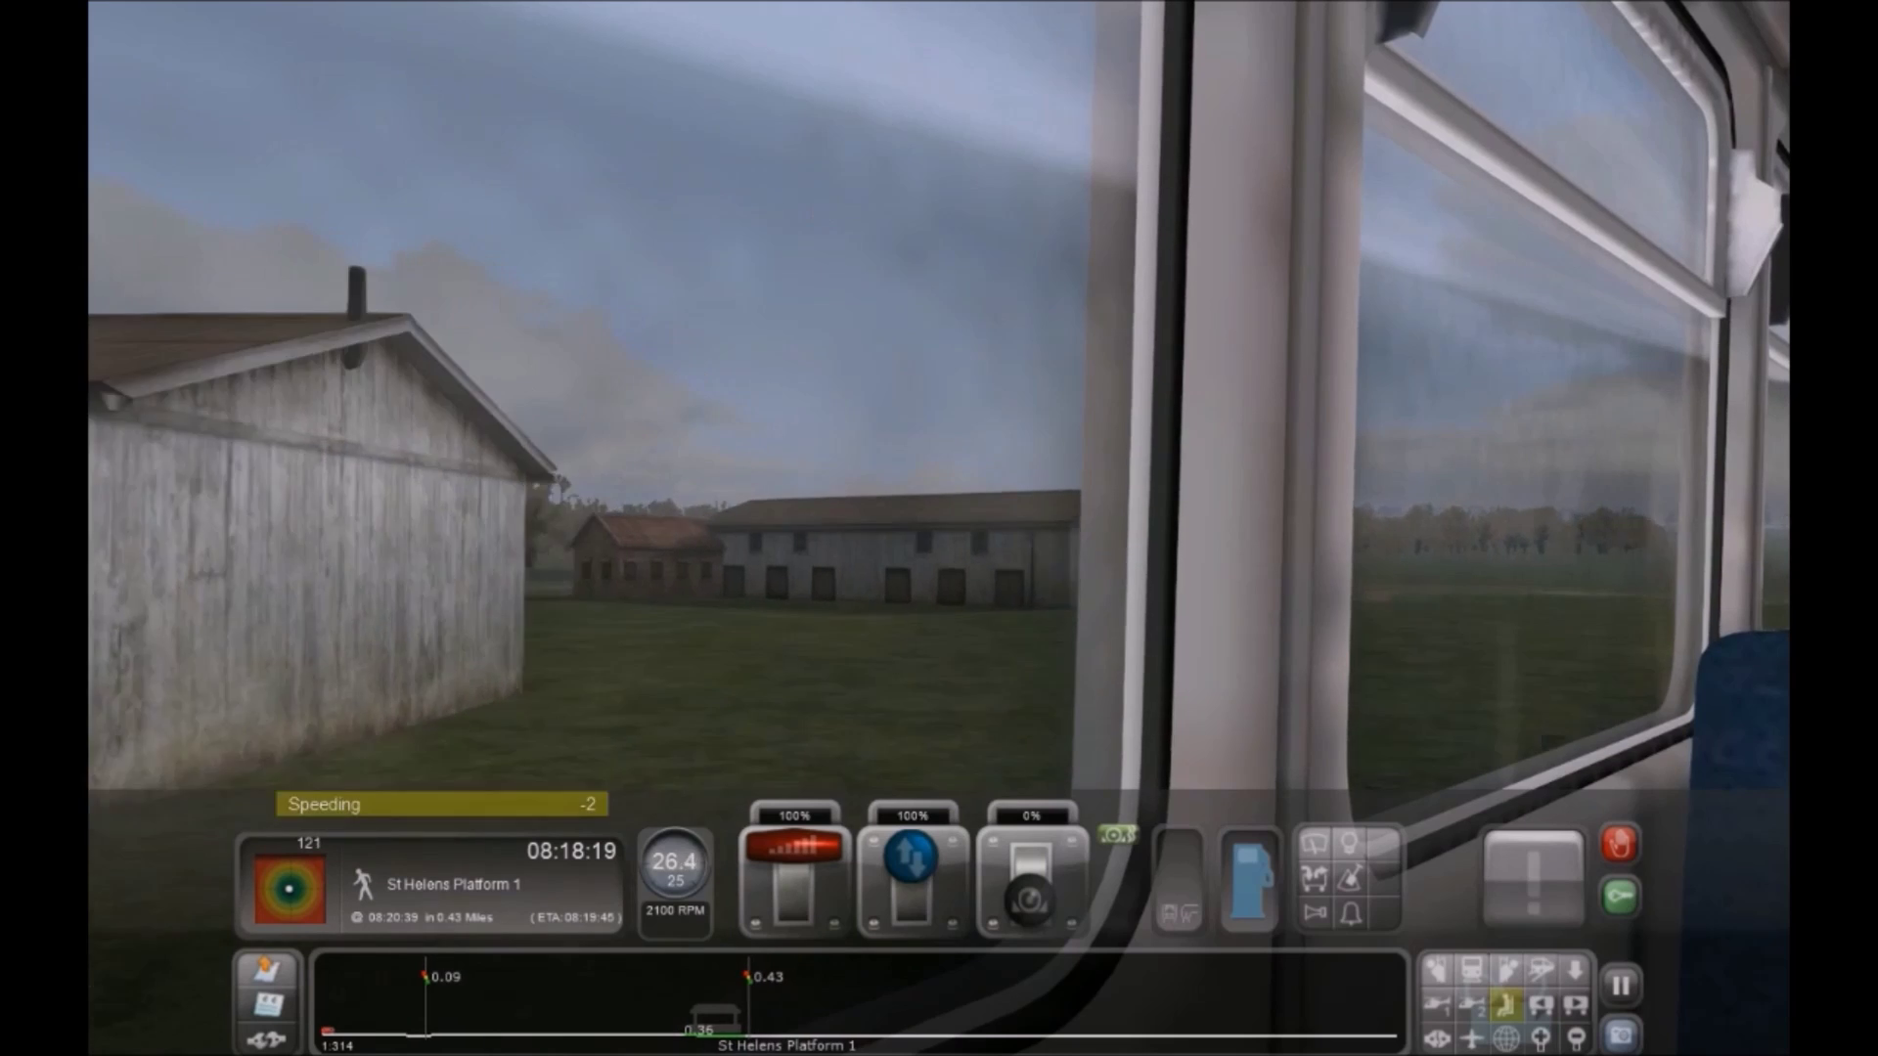
right_click_drag(817, 197, 851, 135)
Cut the throttle to 0% and apply the train brake to 50%
key("d")
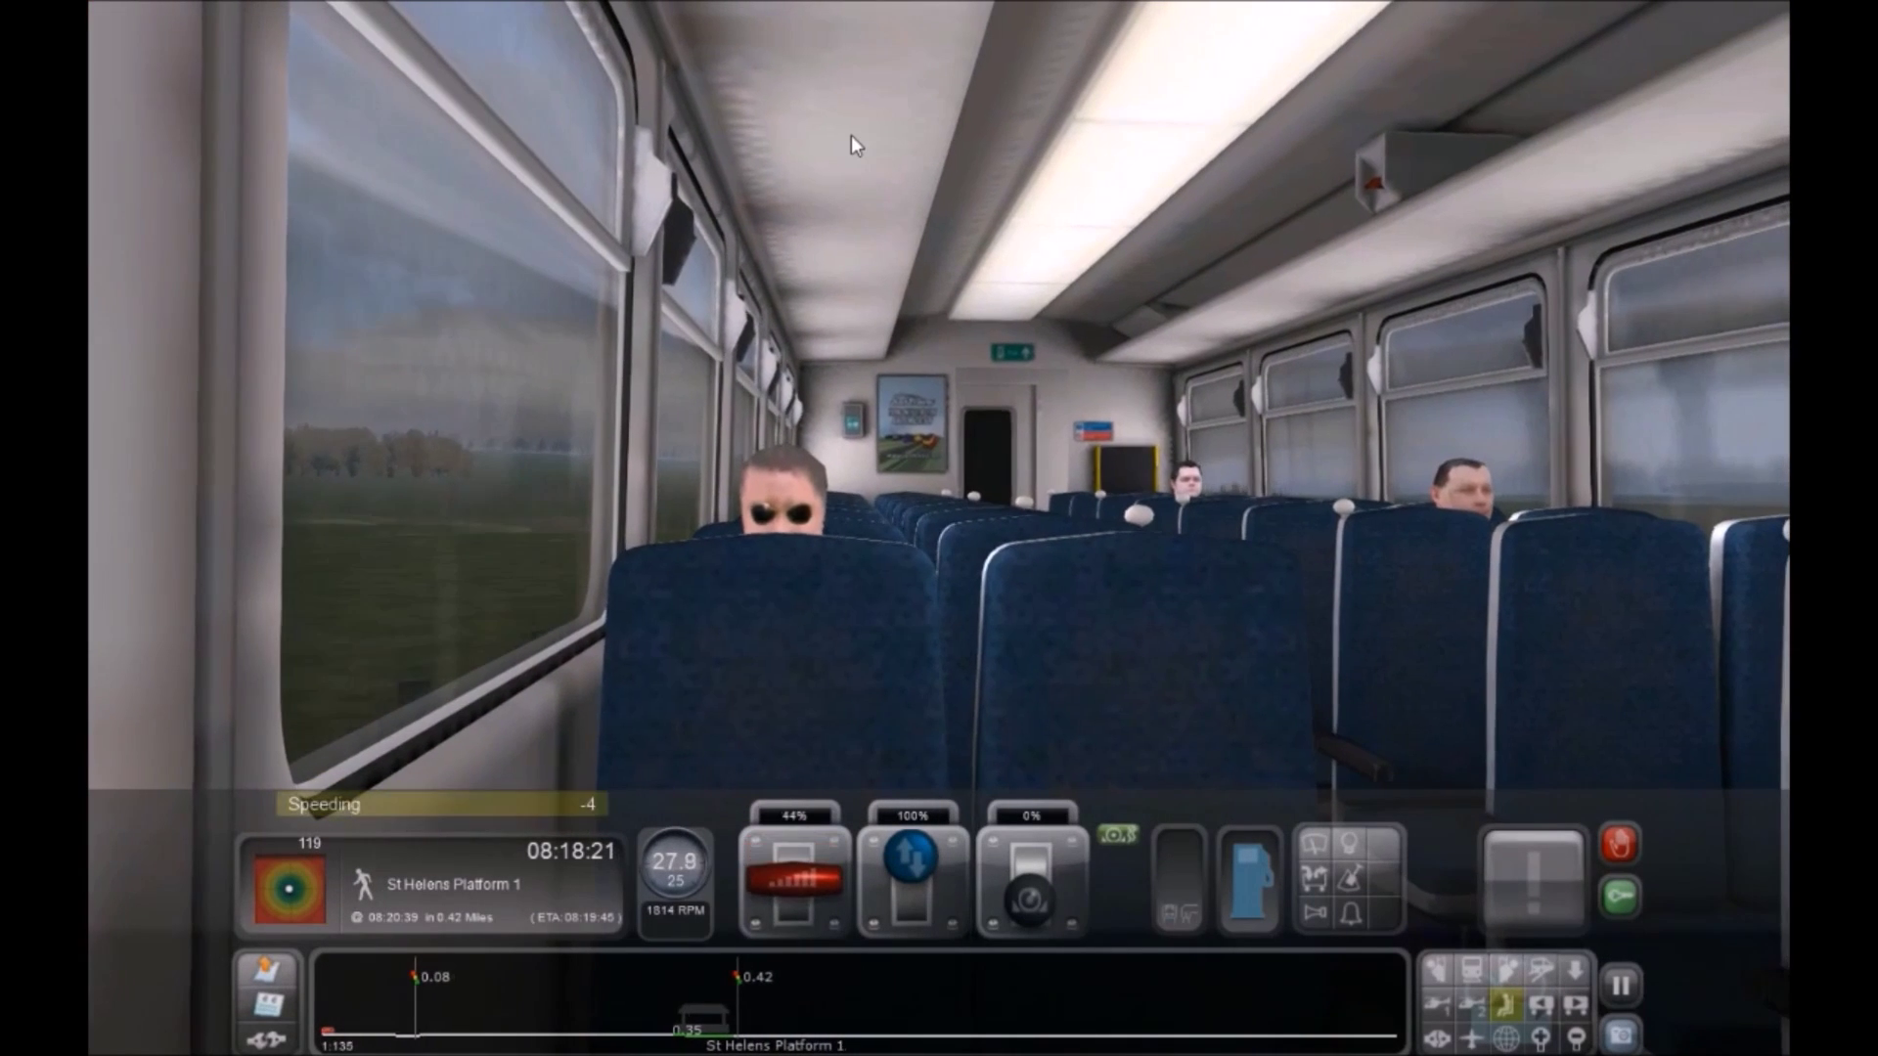
key("d")
key("apostrophe")
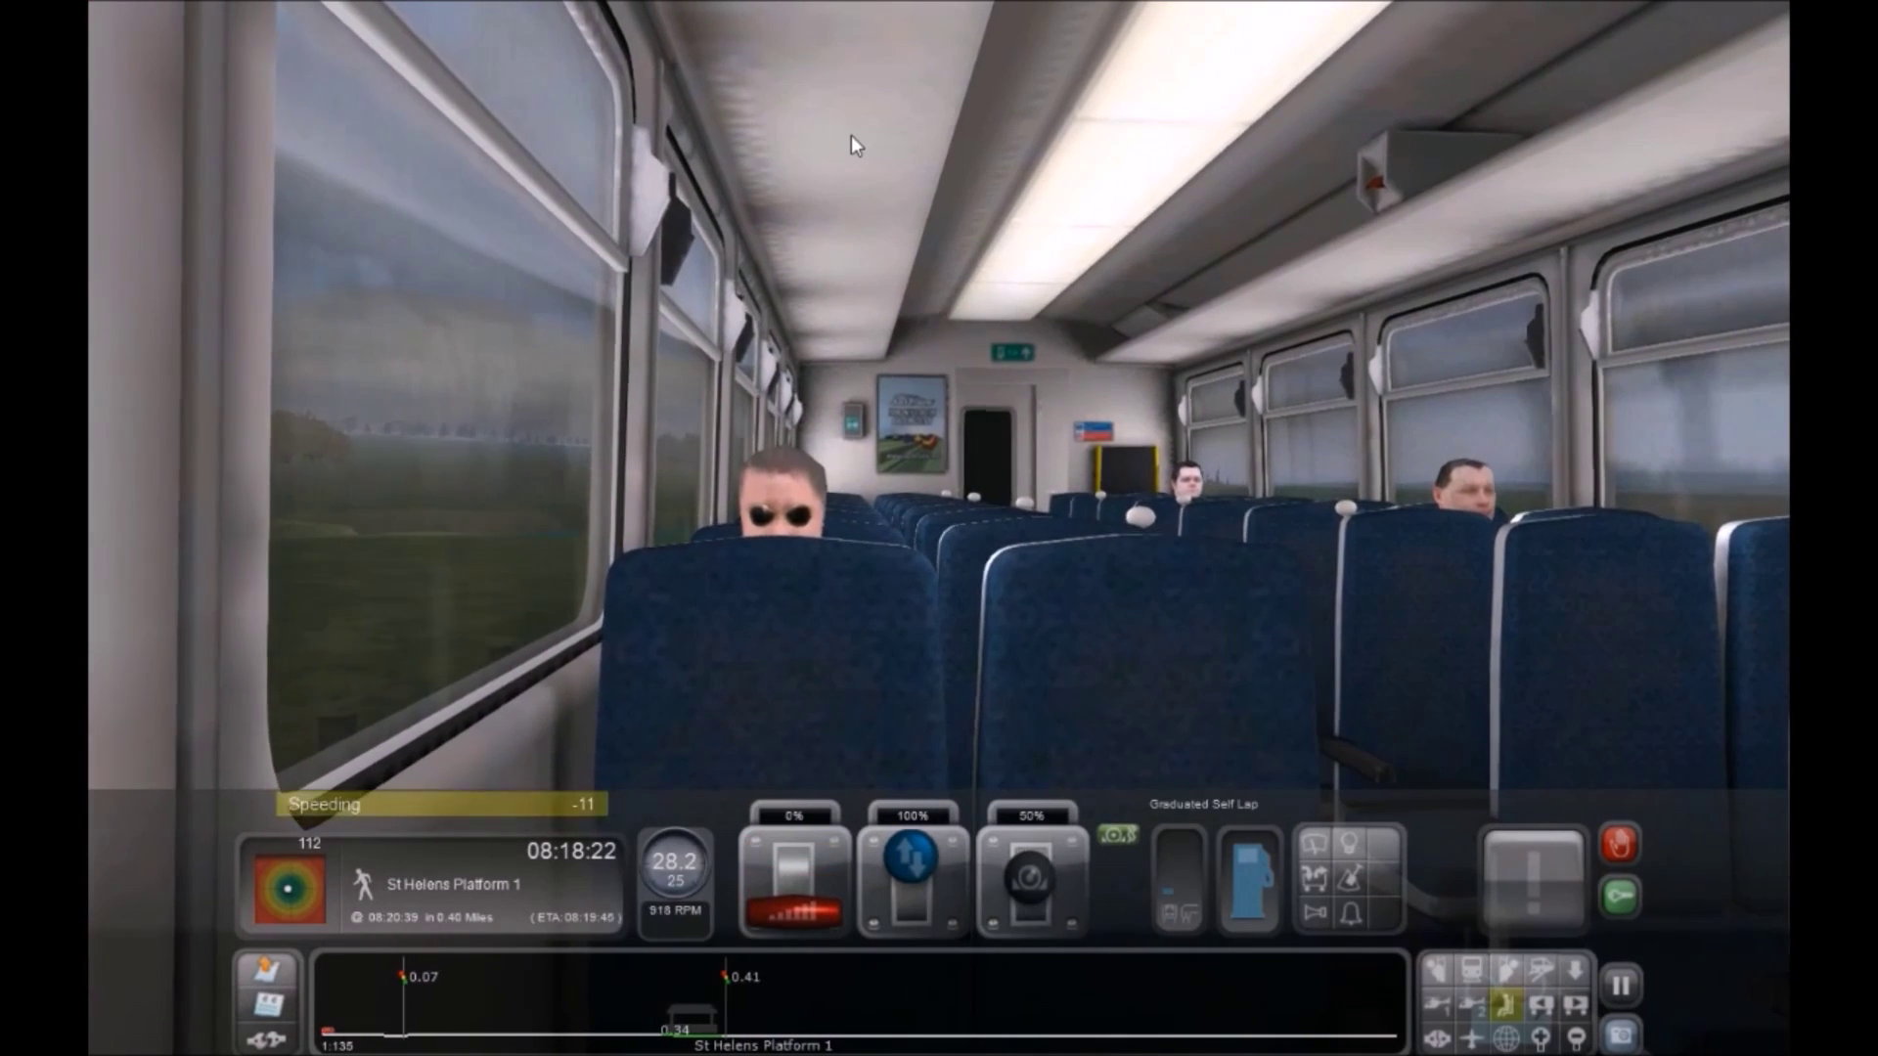
View the route map zoomed out to the surrounding lines, including the branch to Bembridge
key("9")
scroll(1134, 186, "down", 3)
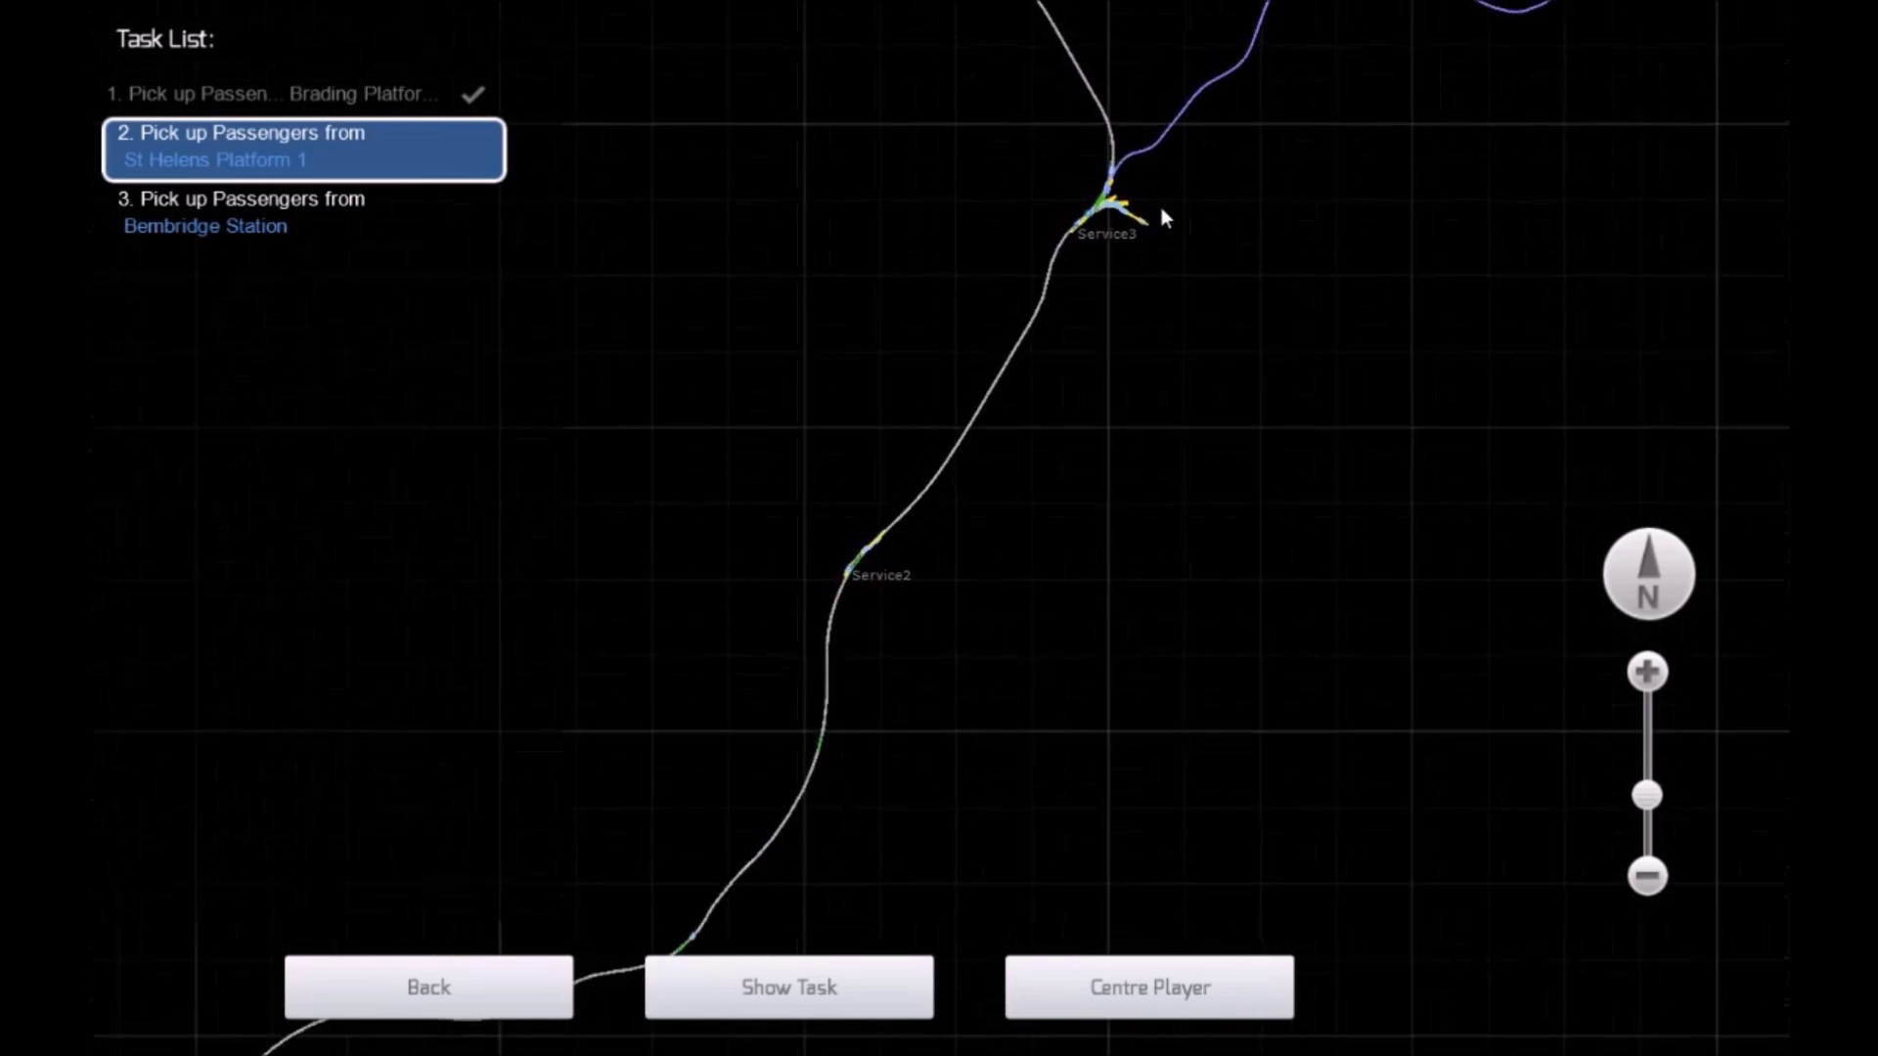
scroll(1162, 203, "down", 3)
scroll(1086, 323, "up", 1)
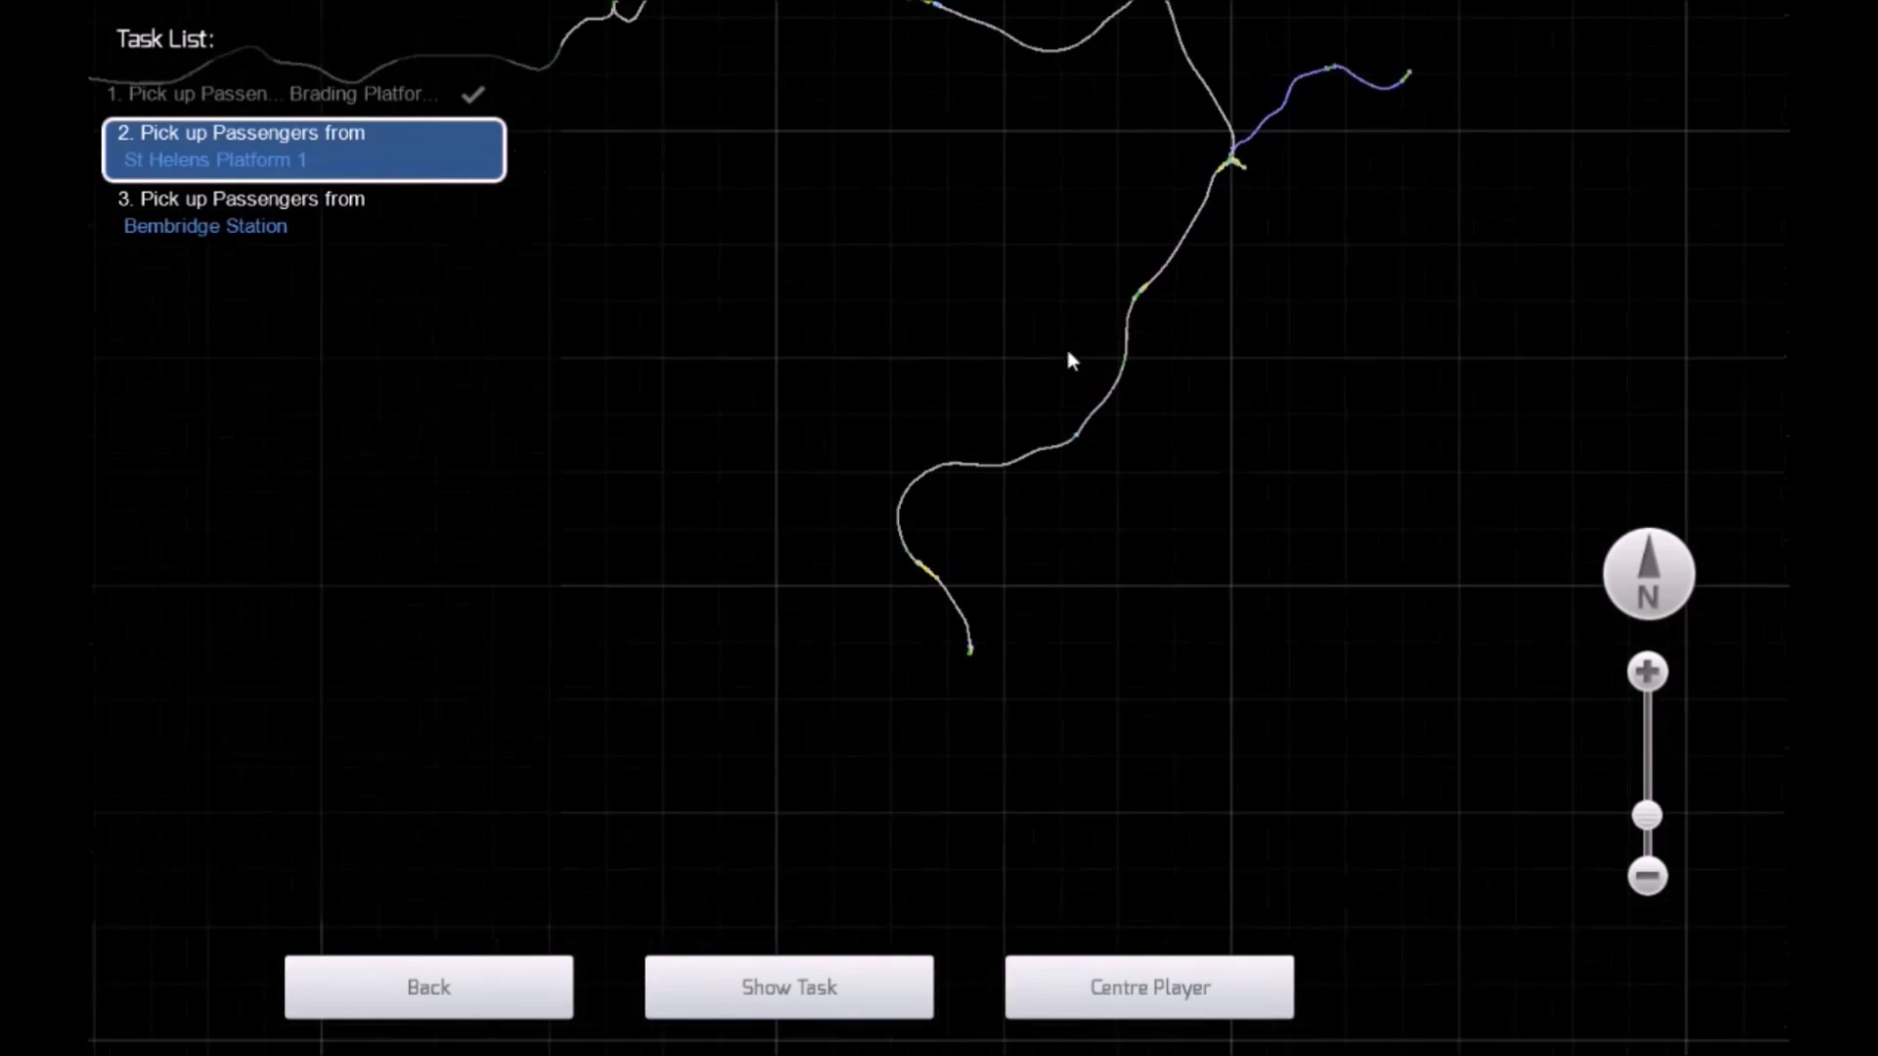
View the entire line network on the route map and return to the drive
scroll(914, 590, "down", 3)
scroll(851, 704, "down", 2)
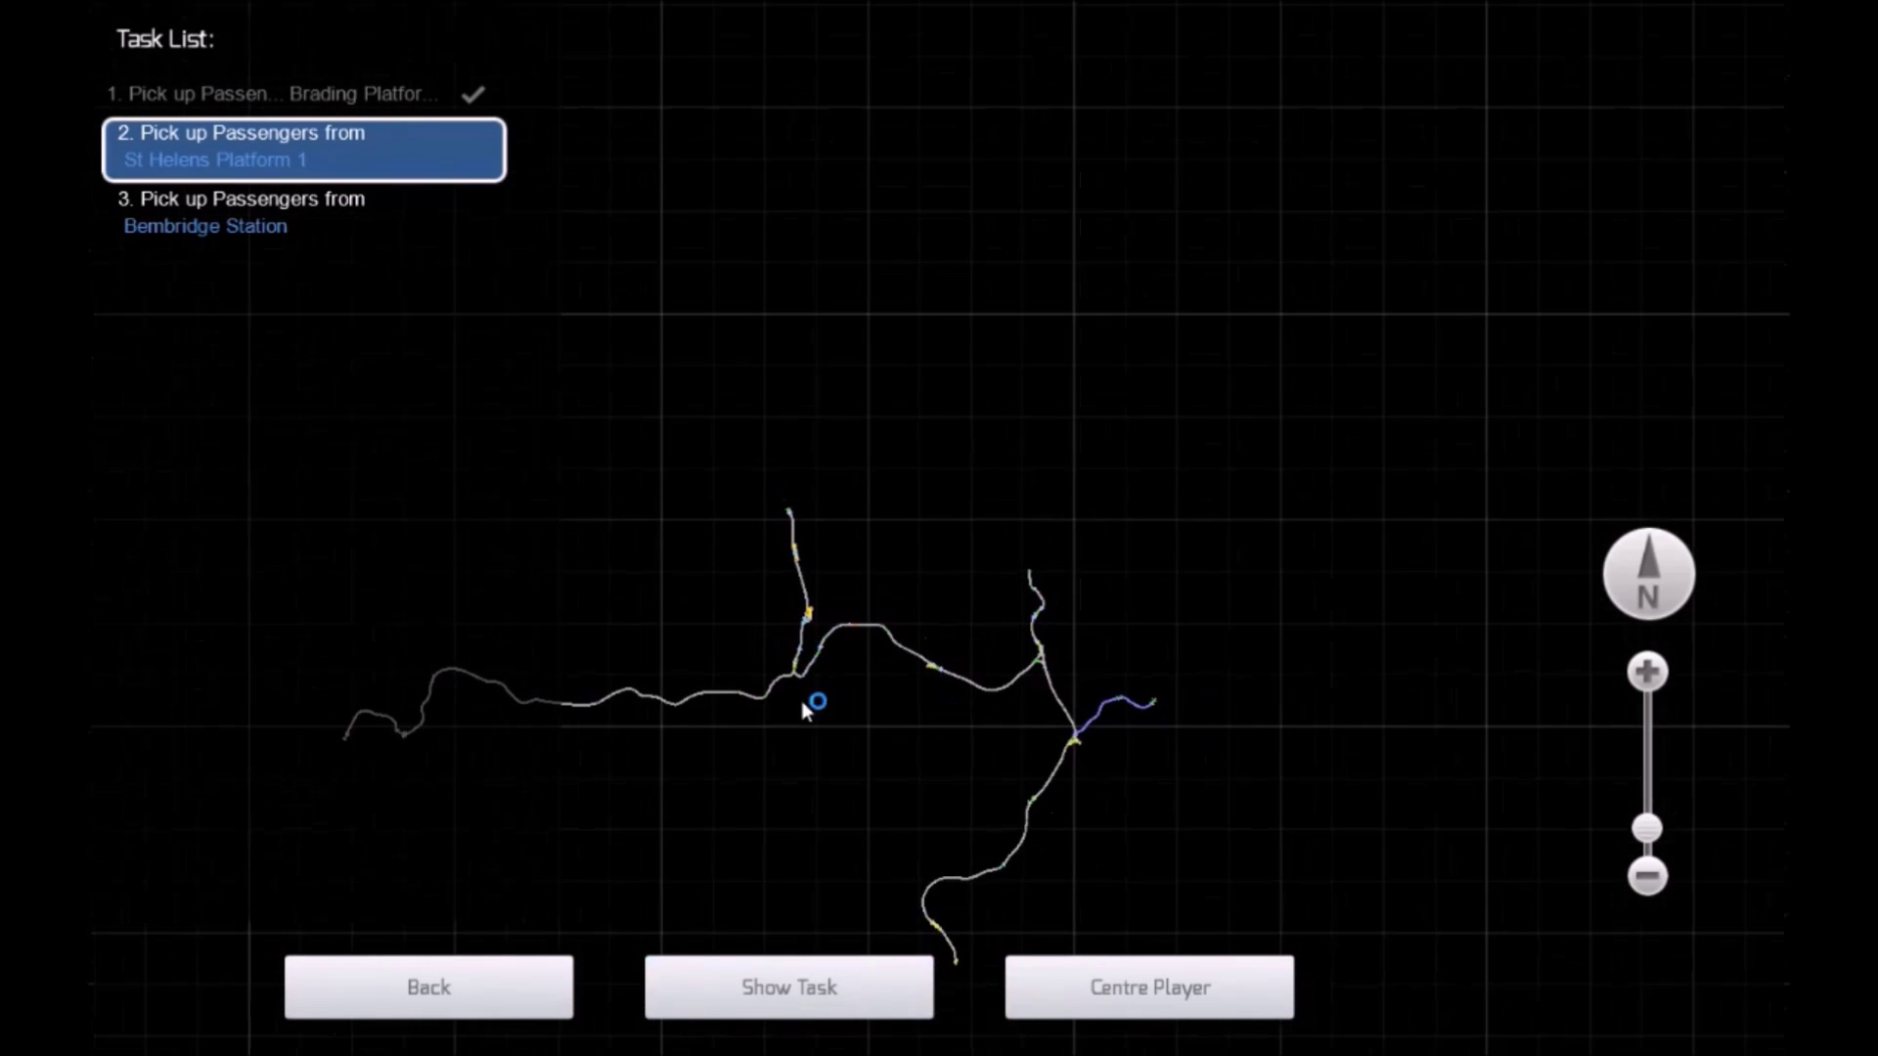
left_click(484, 973)
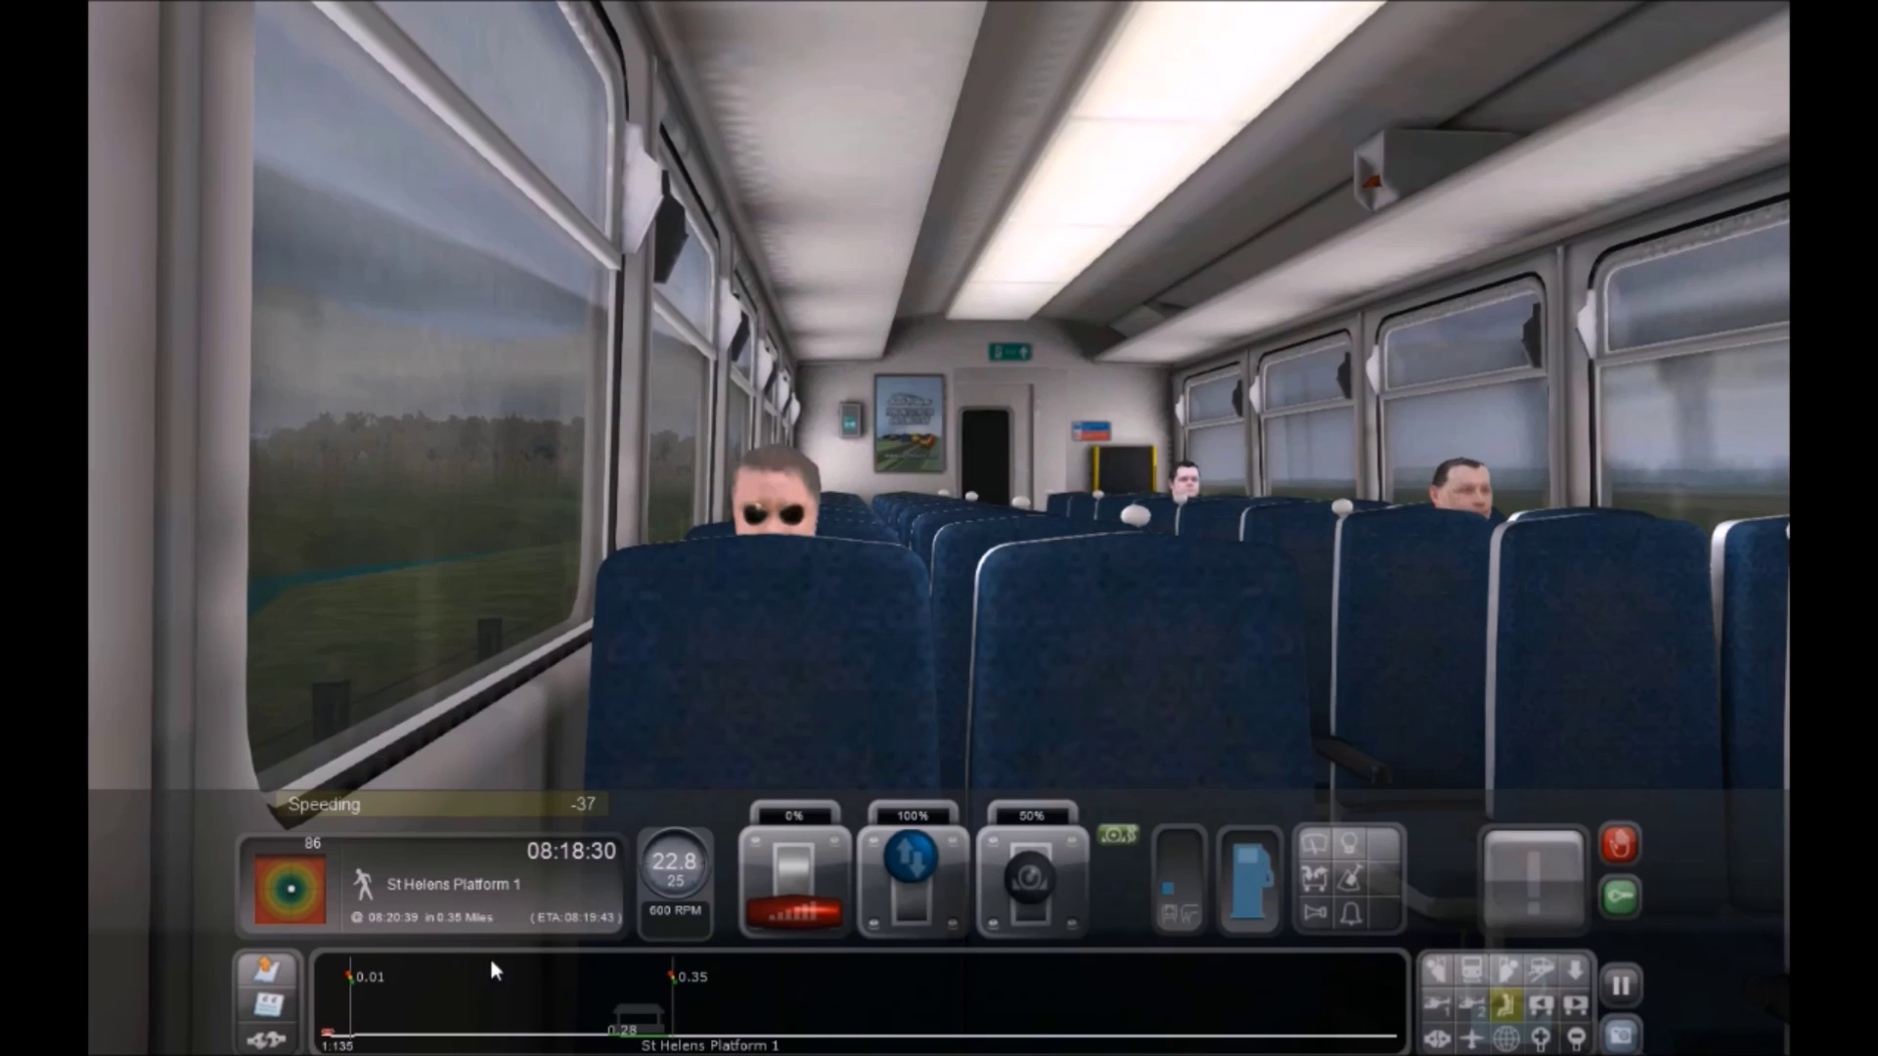
Return to the driver's cab and bring the throttle from idle to 100%
key("1")
key("a")
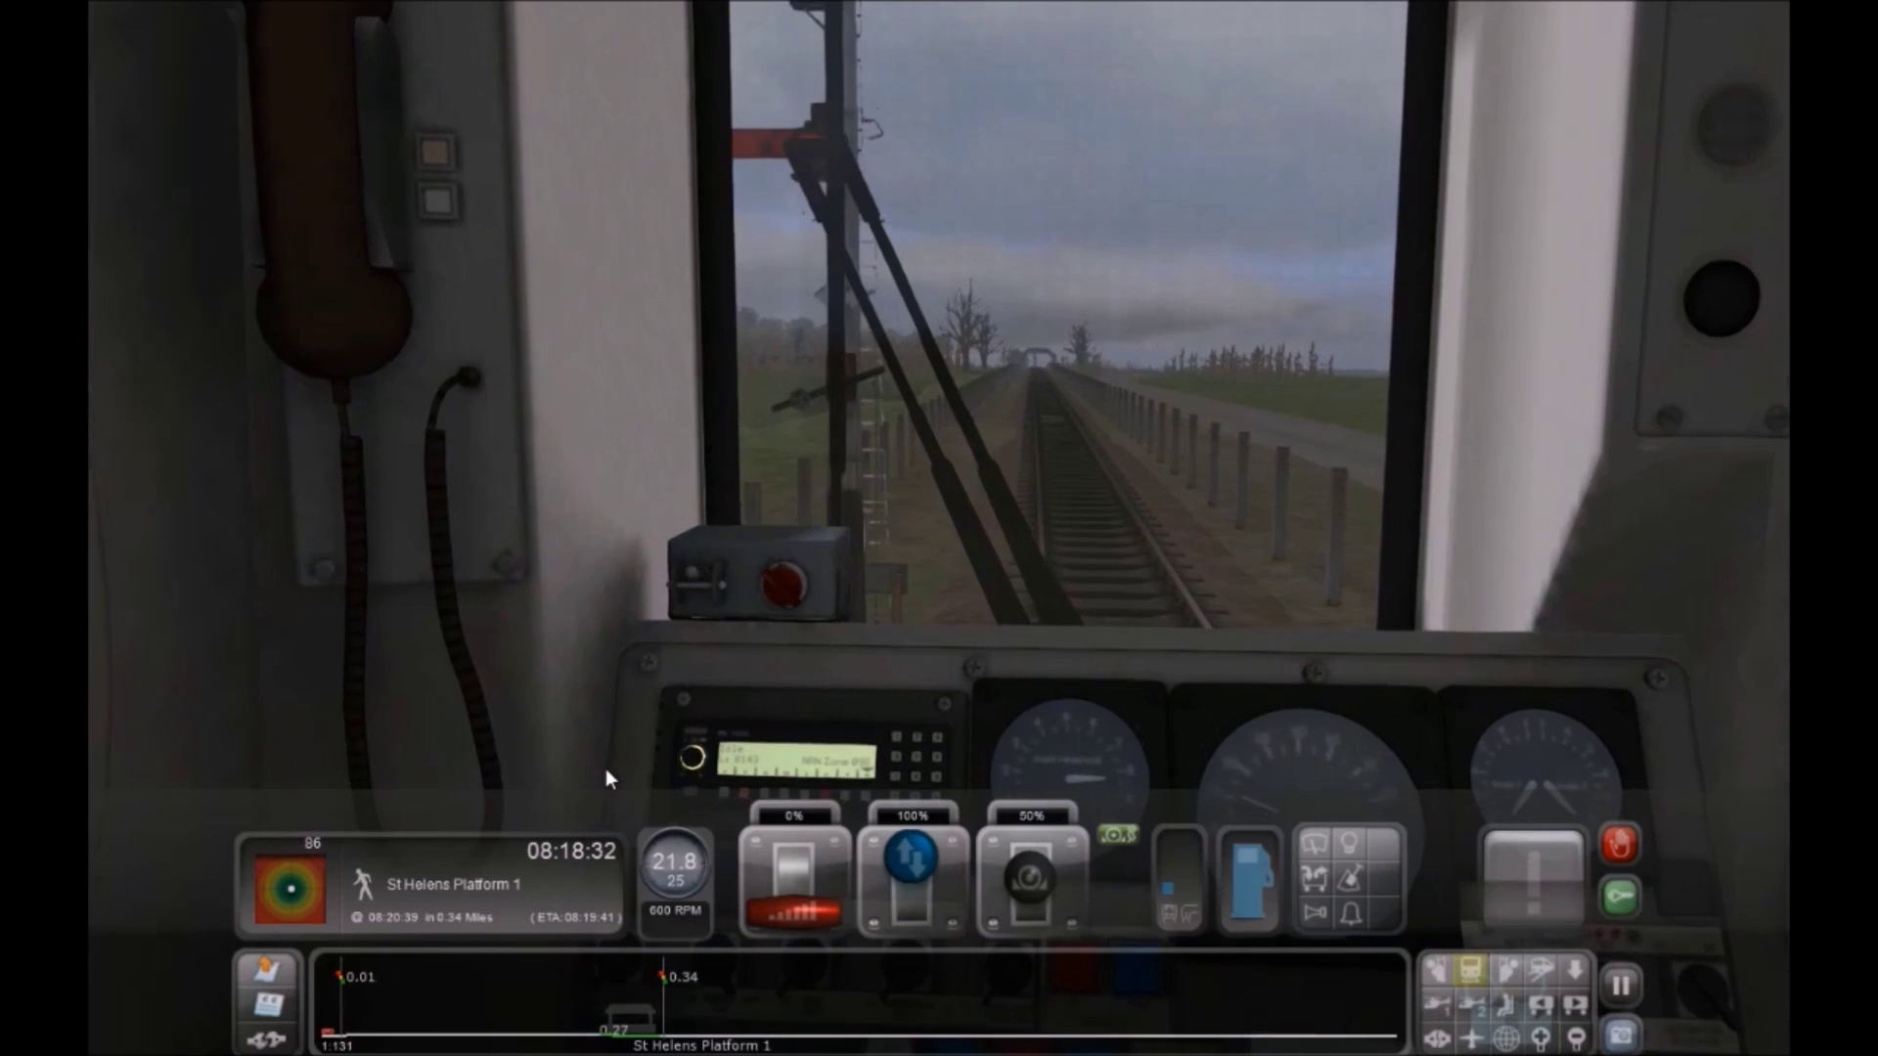
key("a")
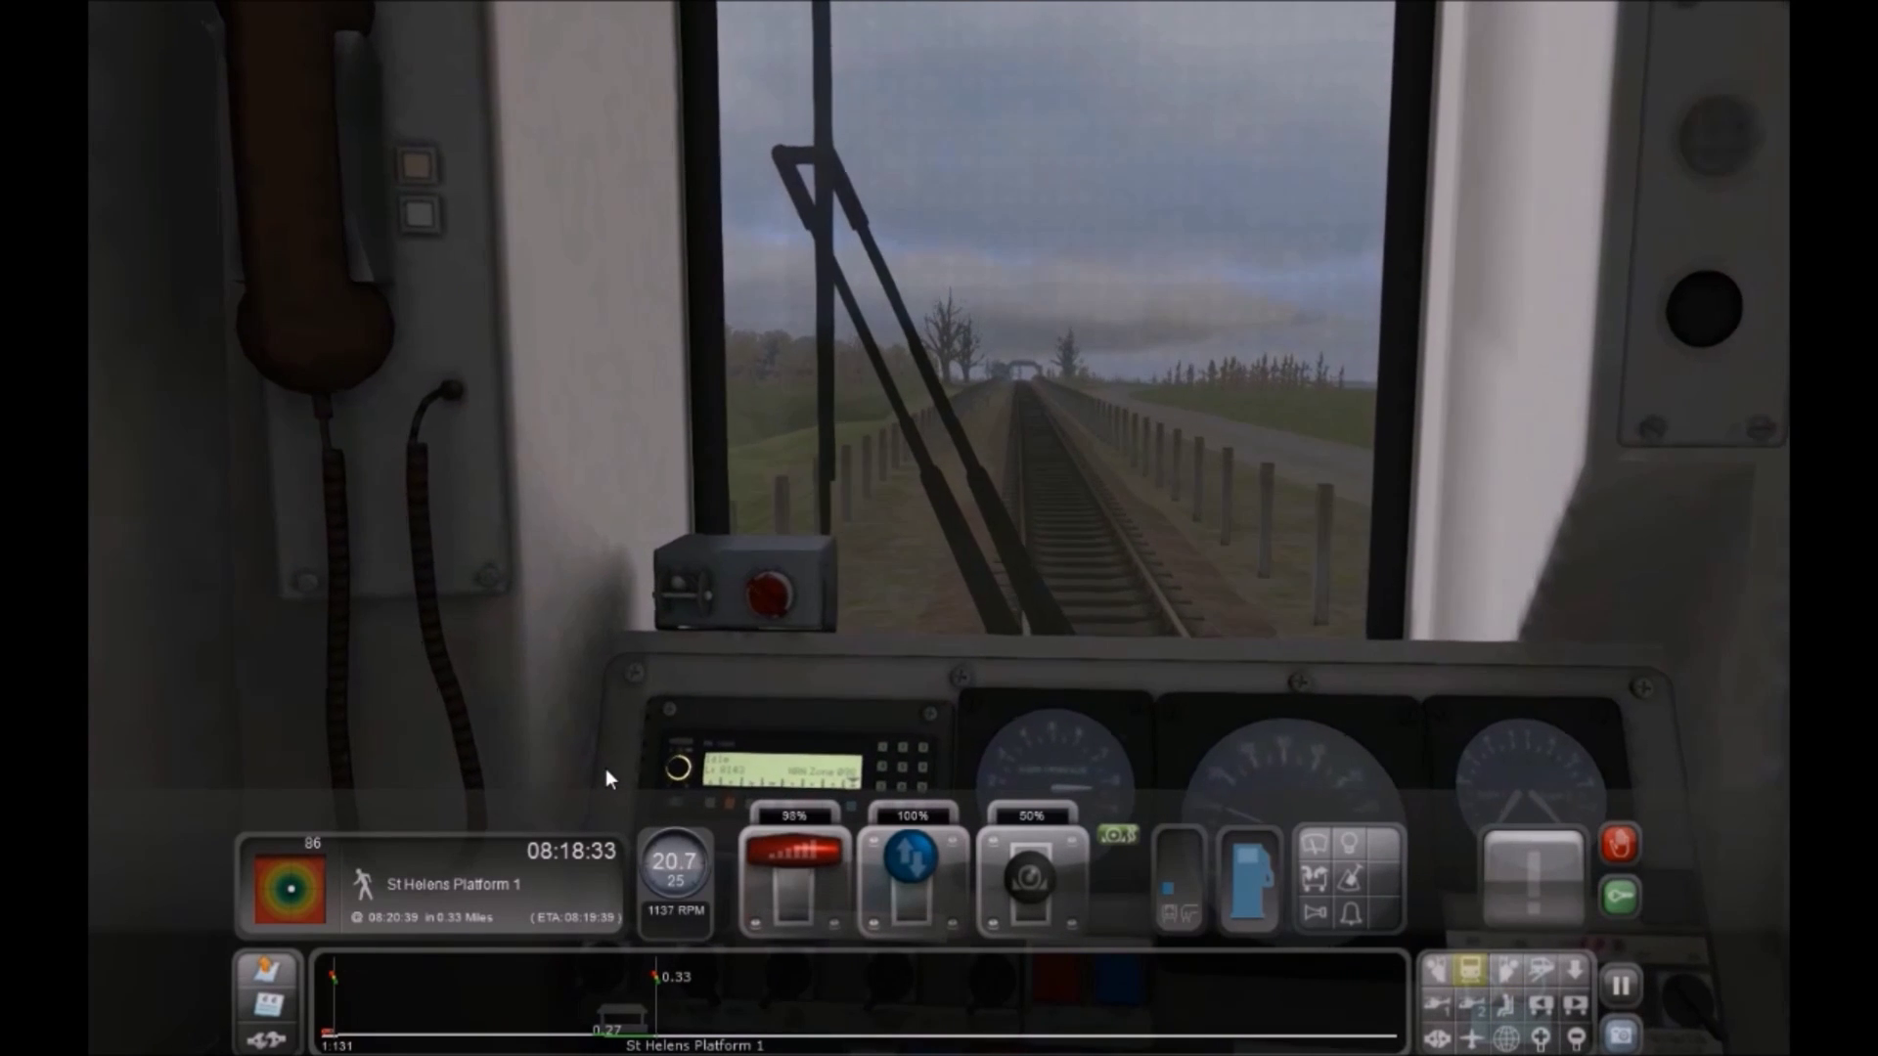
Check the passenger coach and look around the moving train from outside before returning to the cab
key("5")
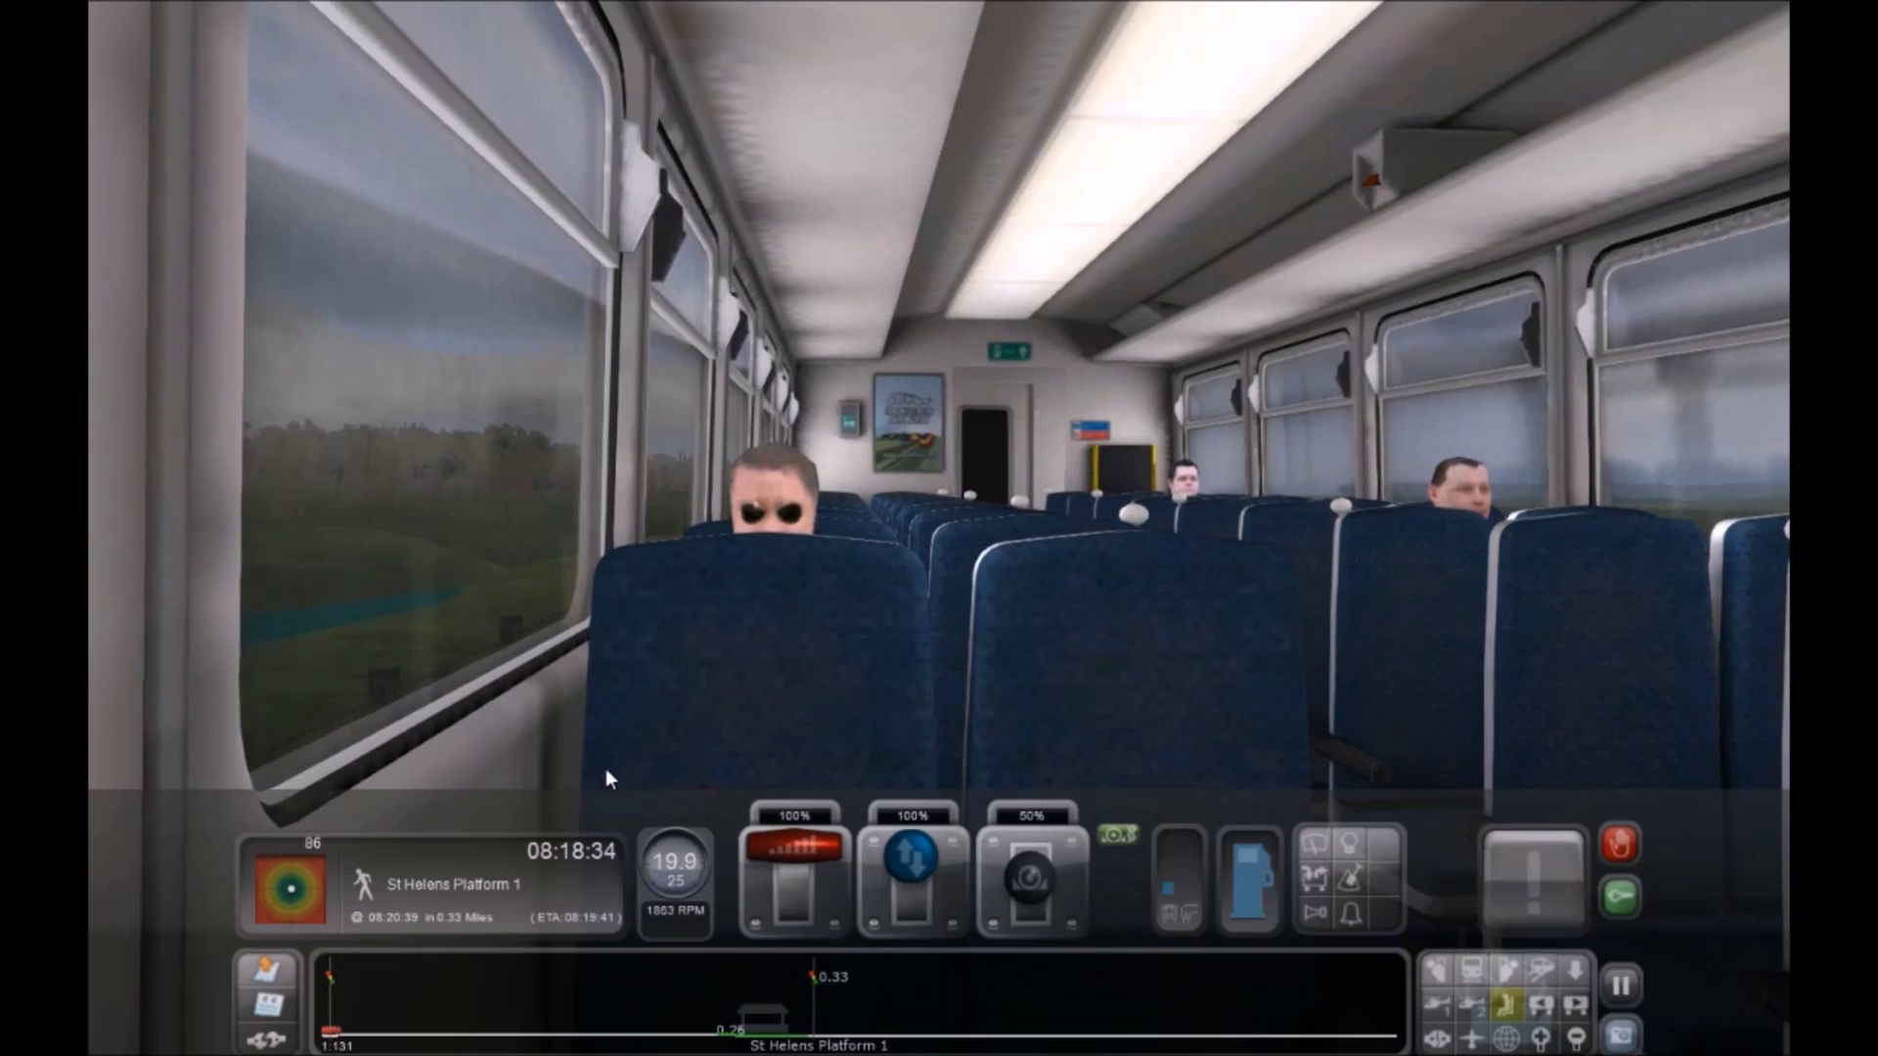
key("1")
key("3")
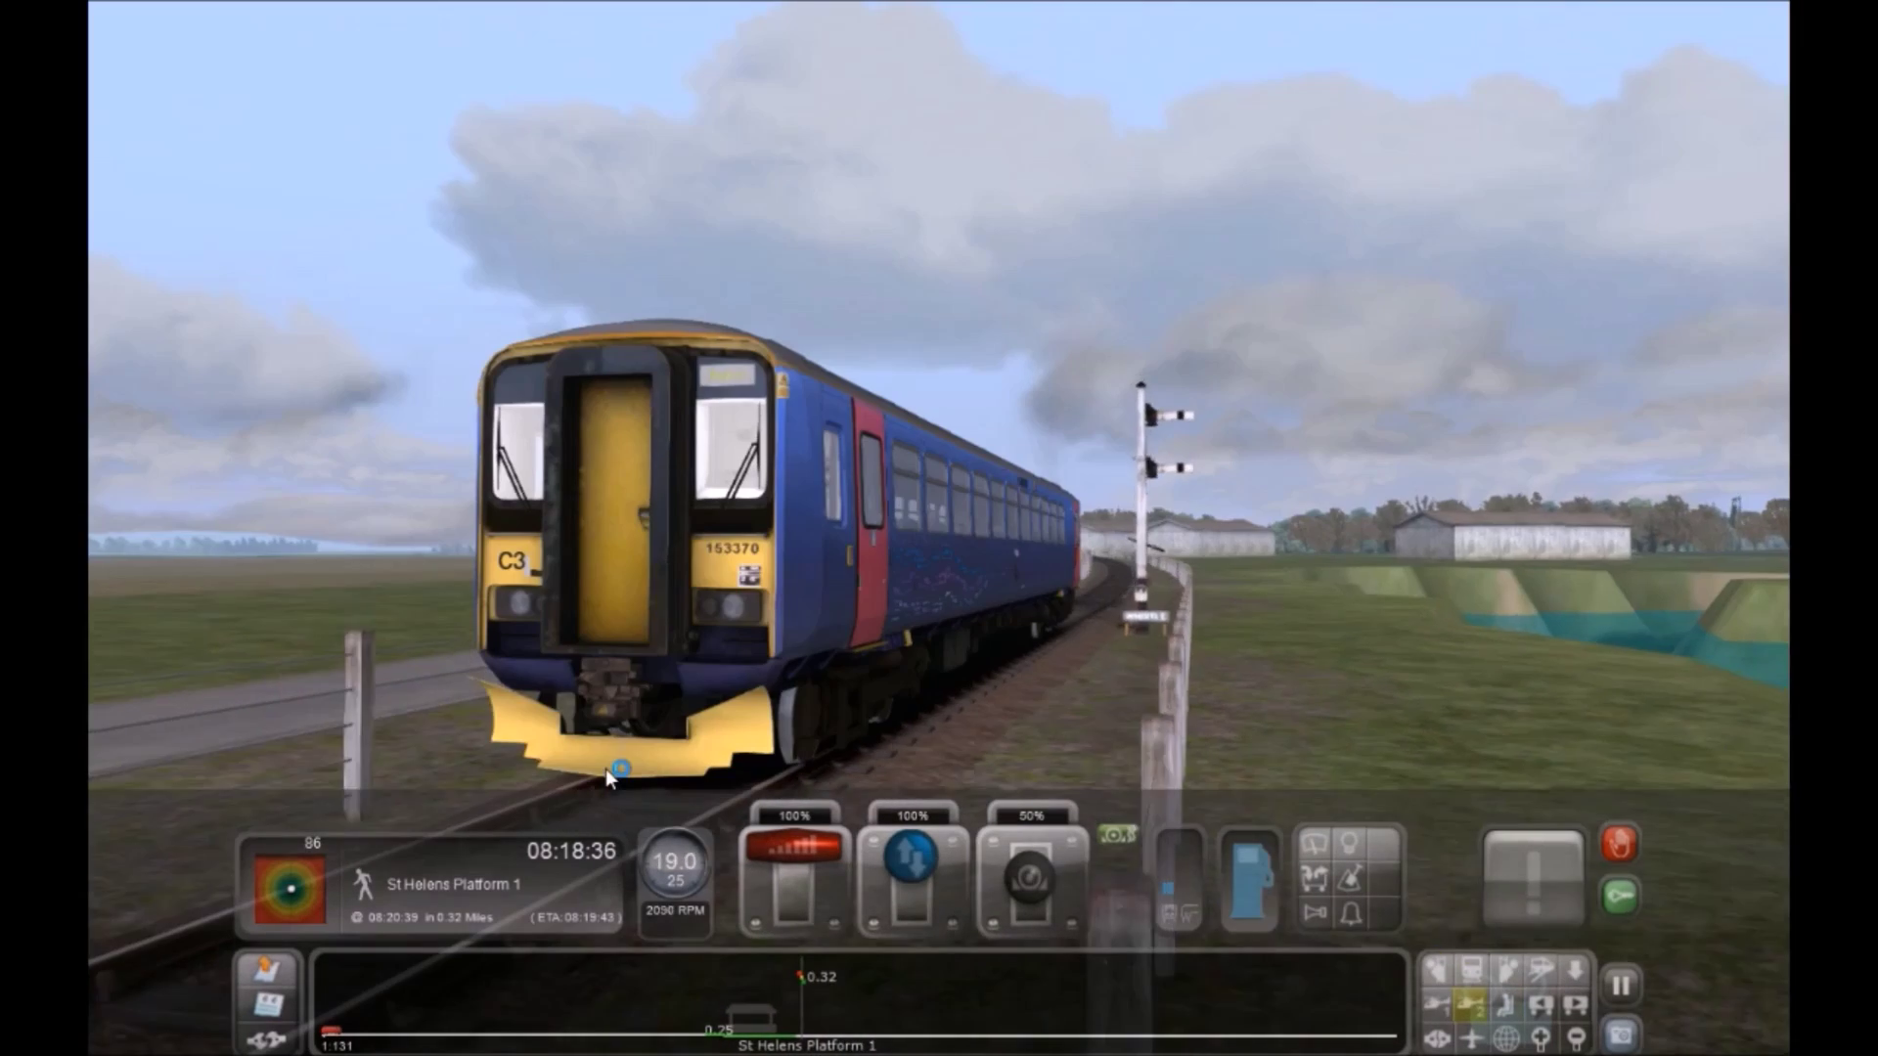
right_click_drag(606, 770, 965, 688)
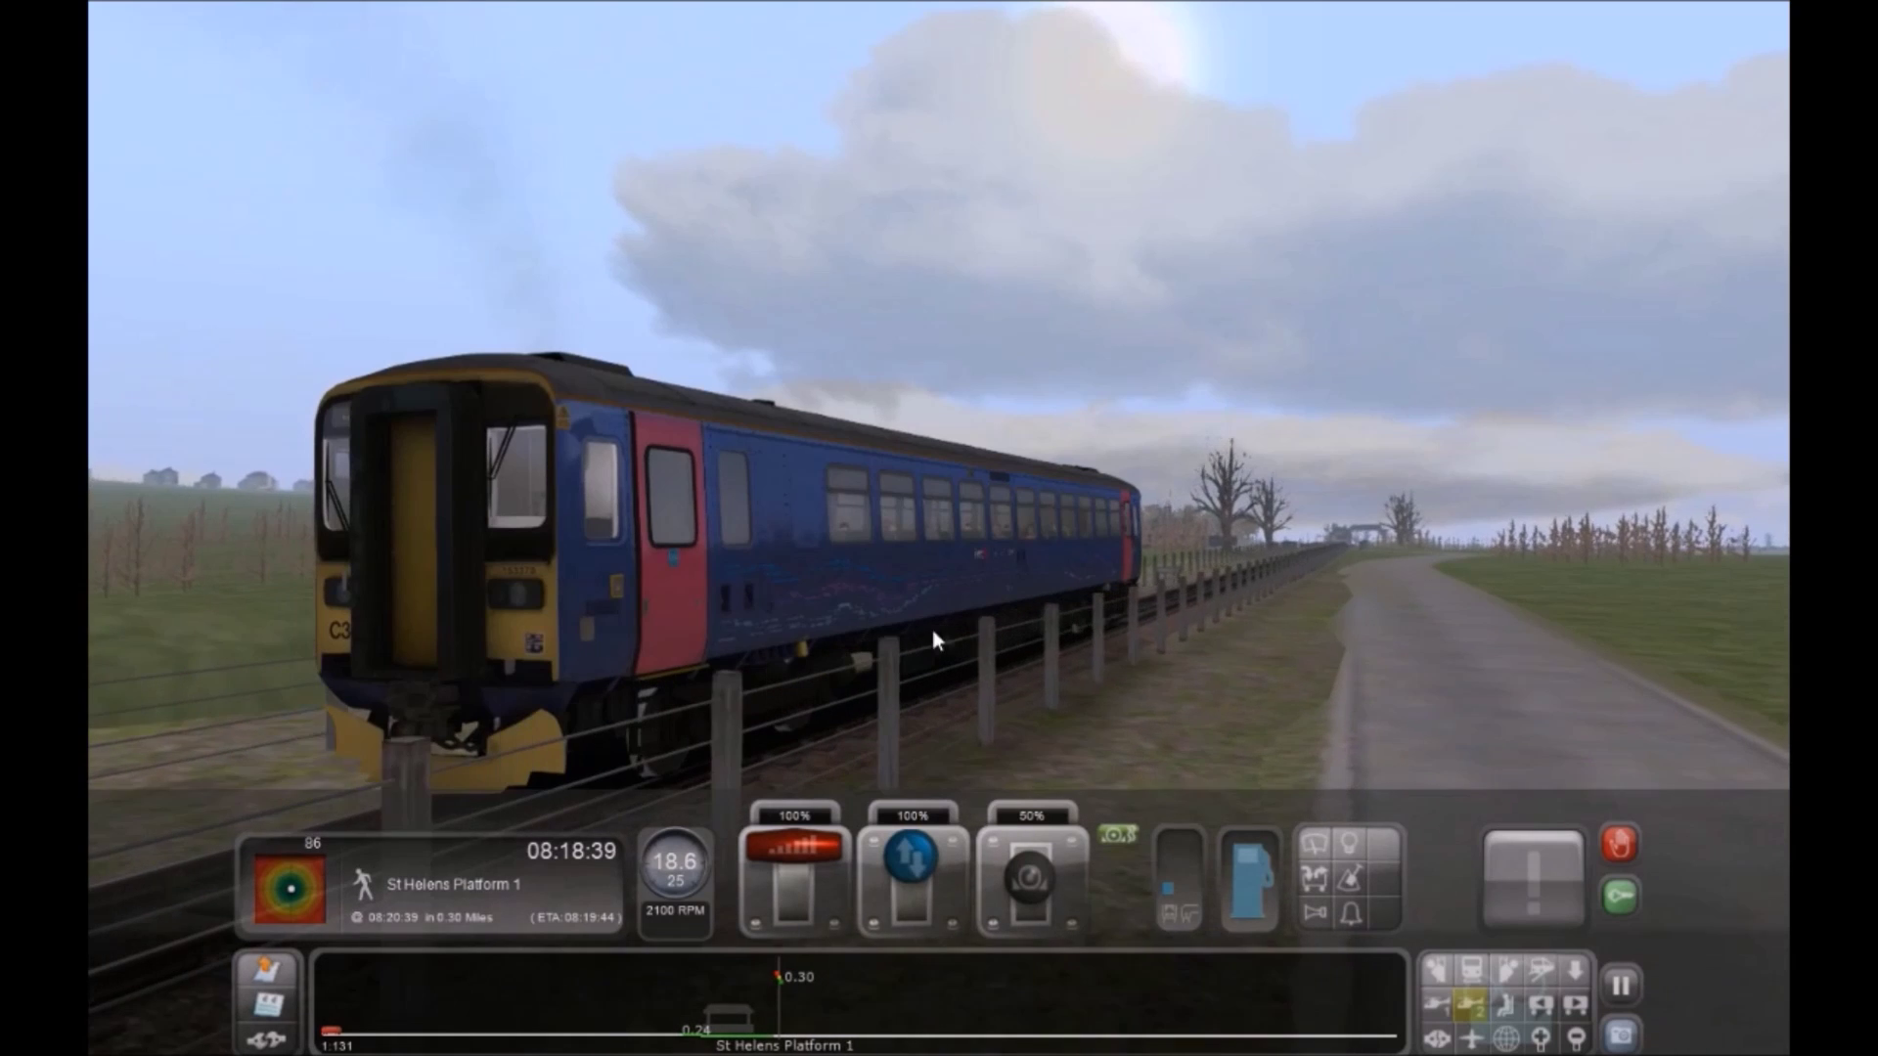
key("1")
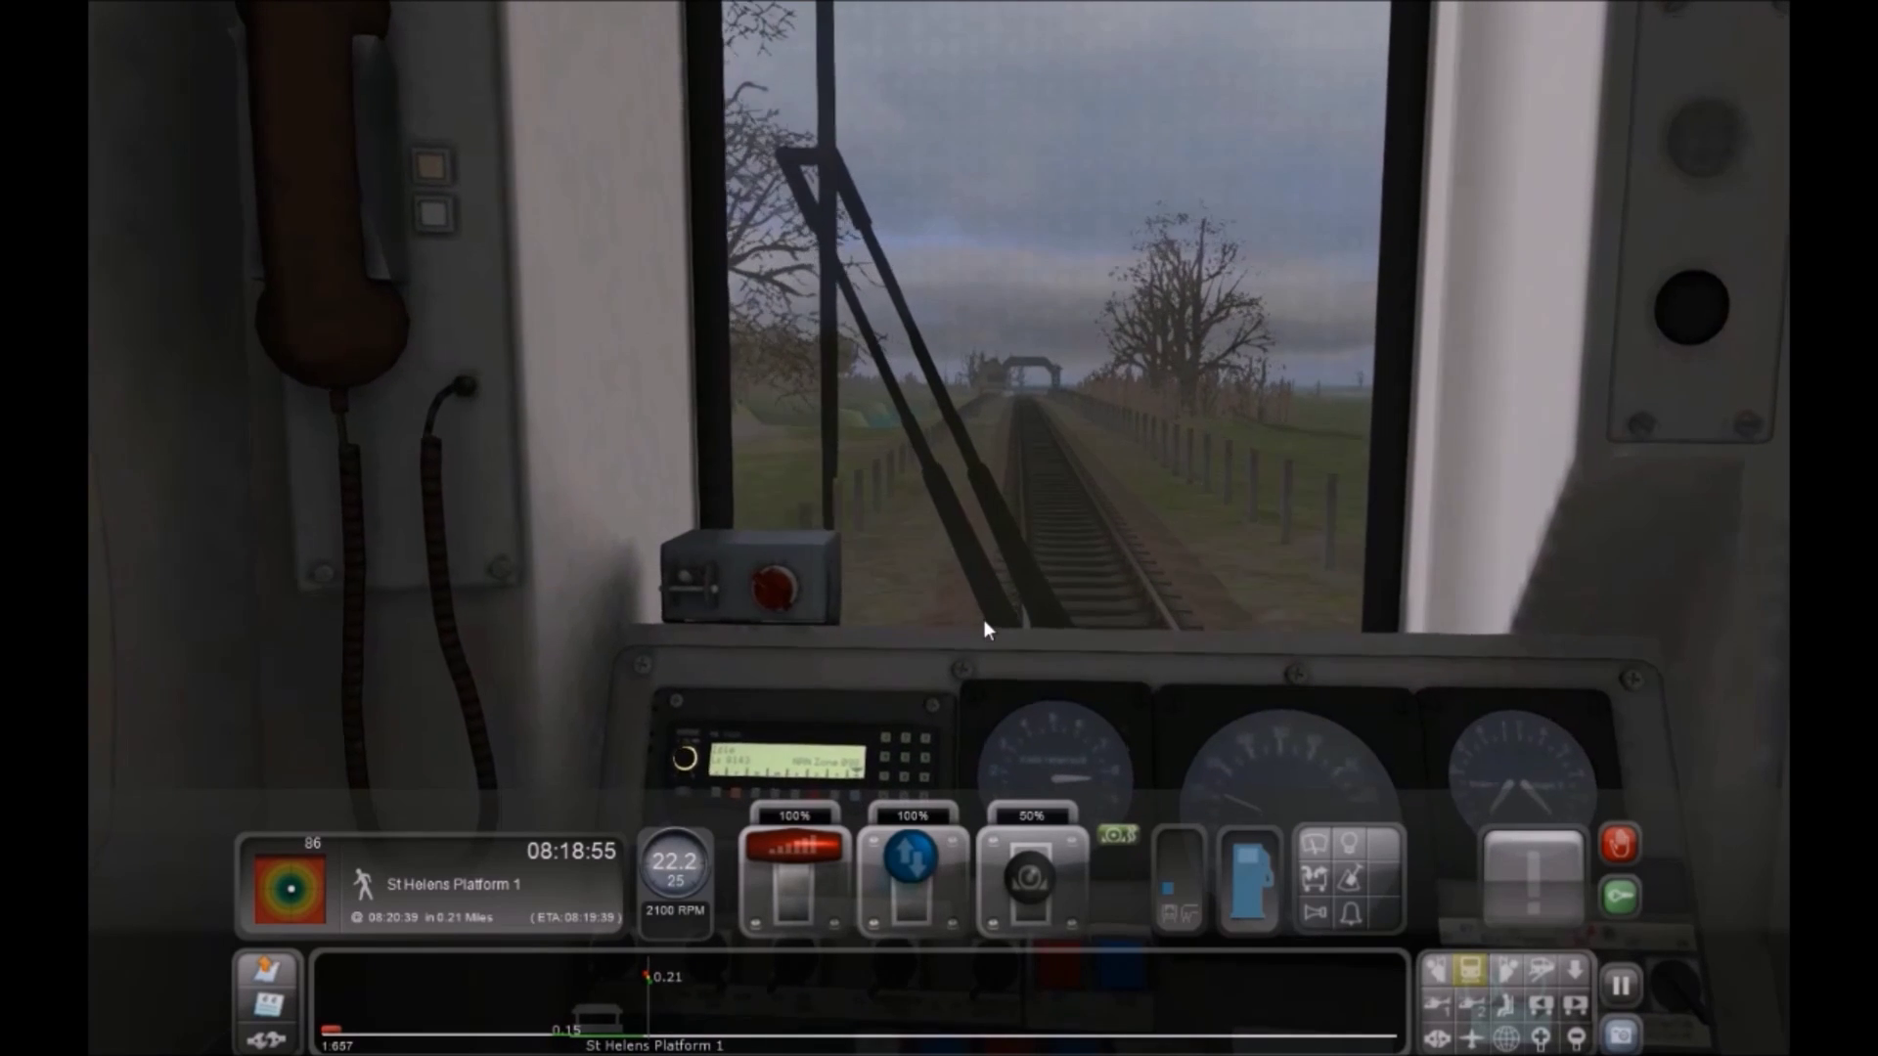
View the train side-on as it runs past the fence and trees, and return to the cab view
key("5")
key("1")
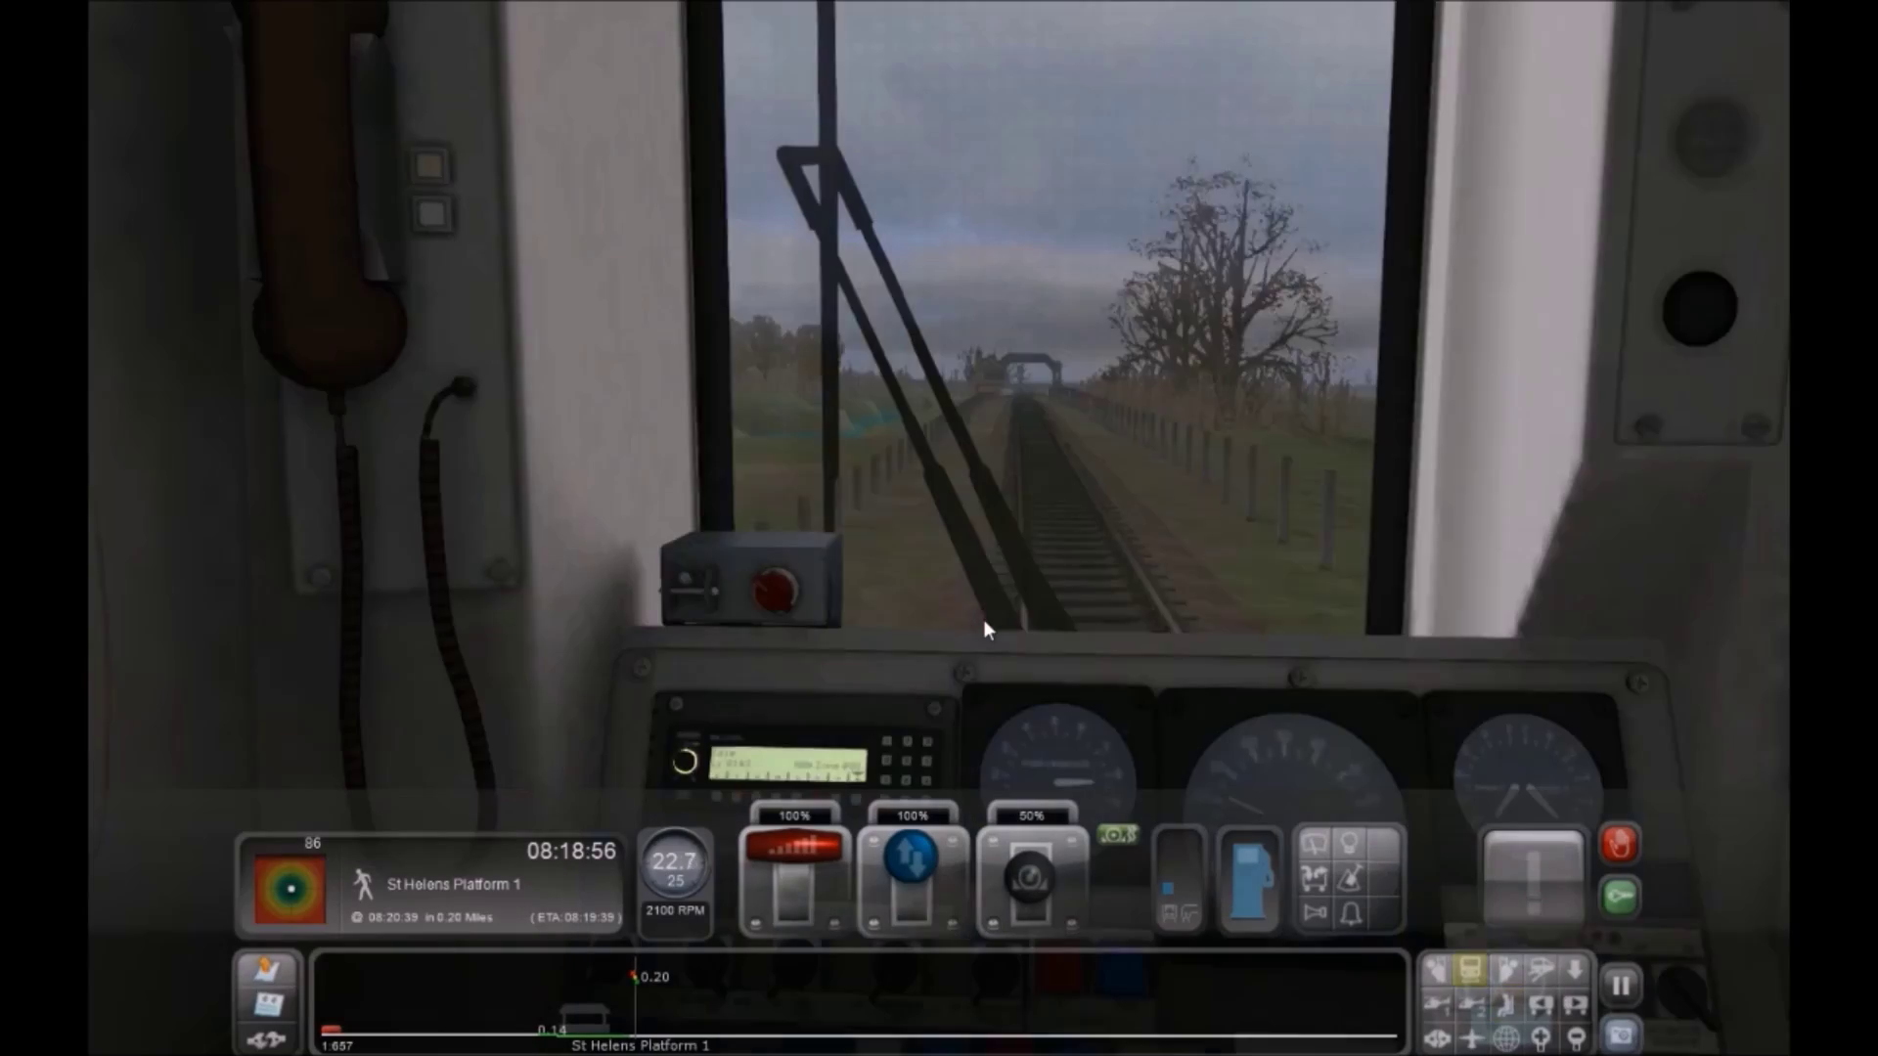
key("2")
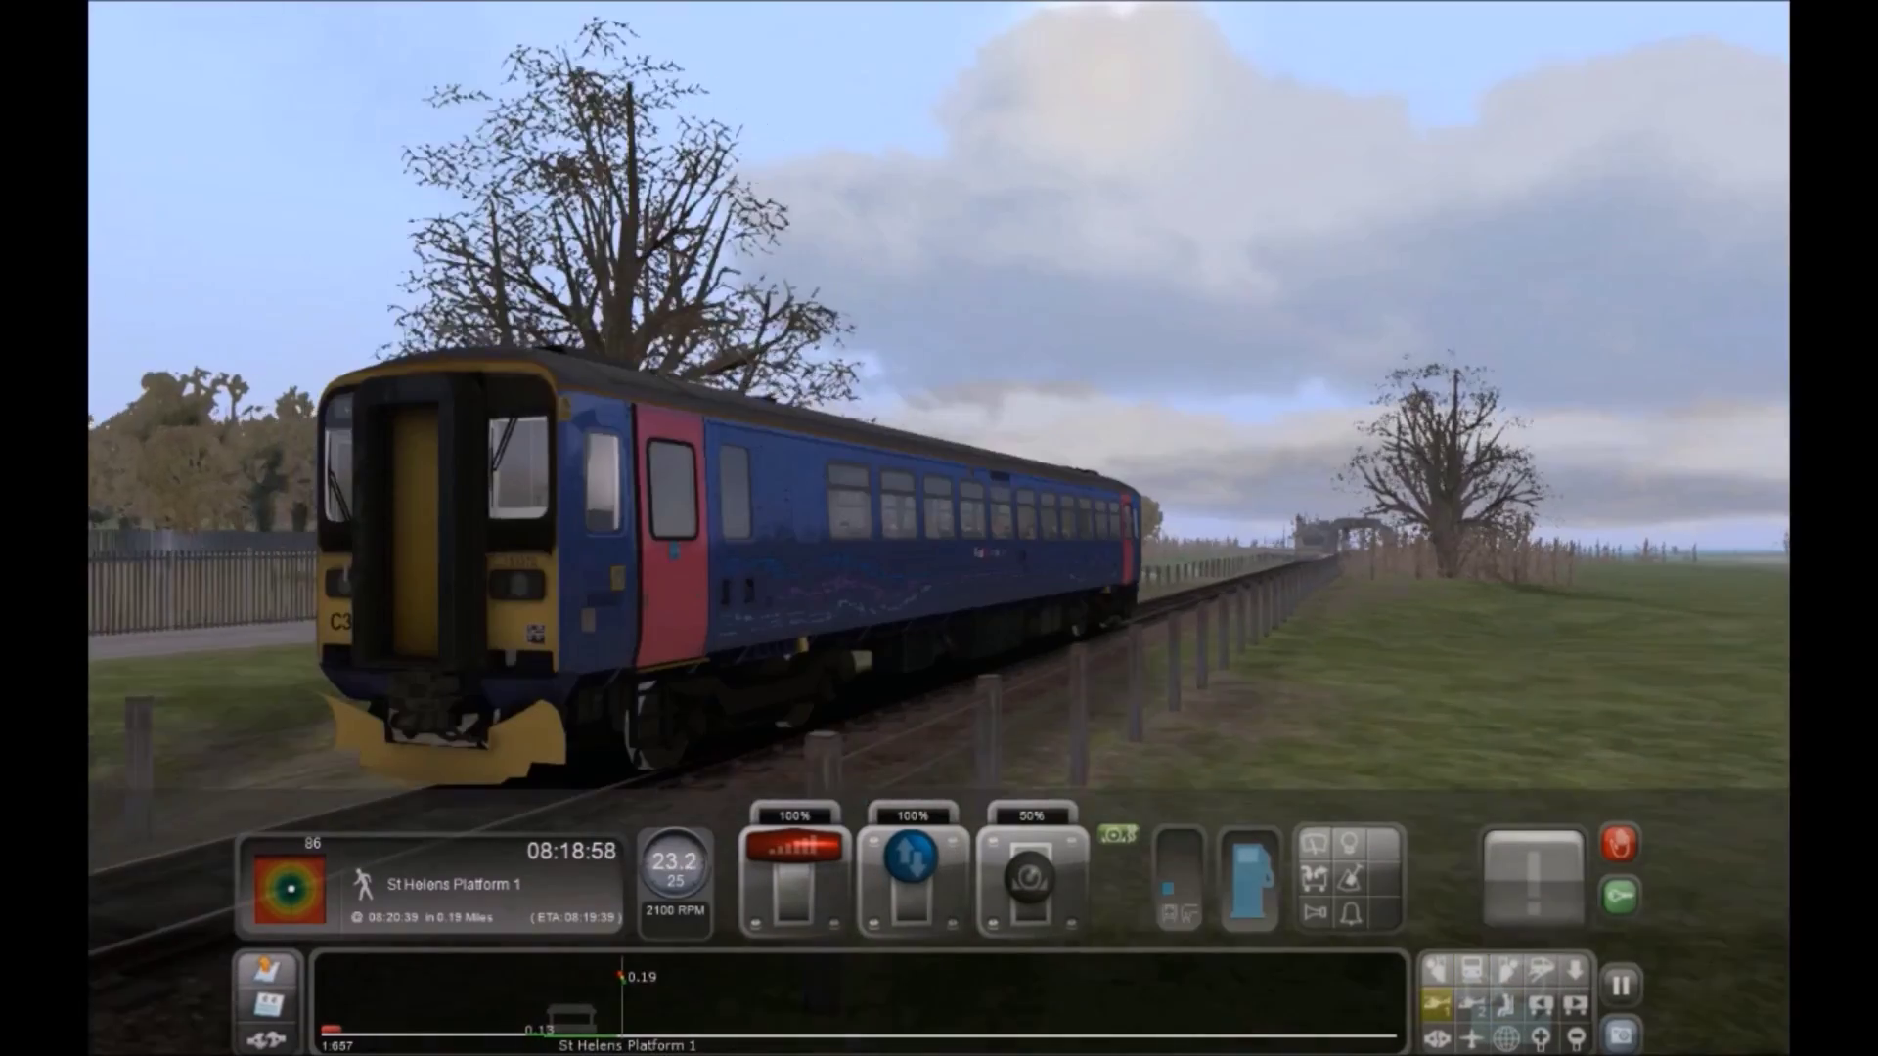
right_click_drag(986, 621, 753, 621)
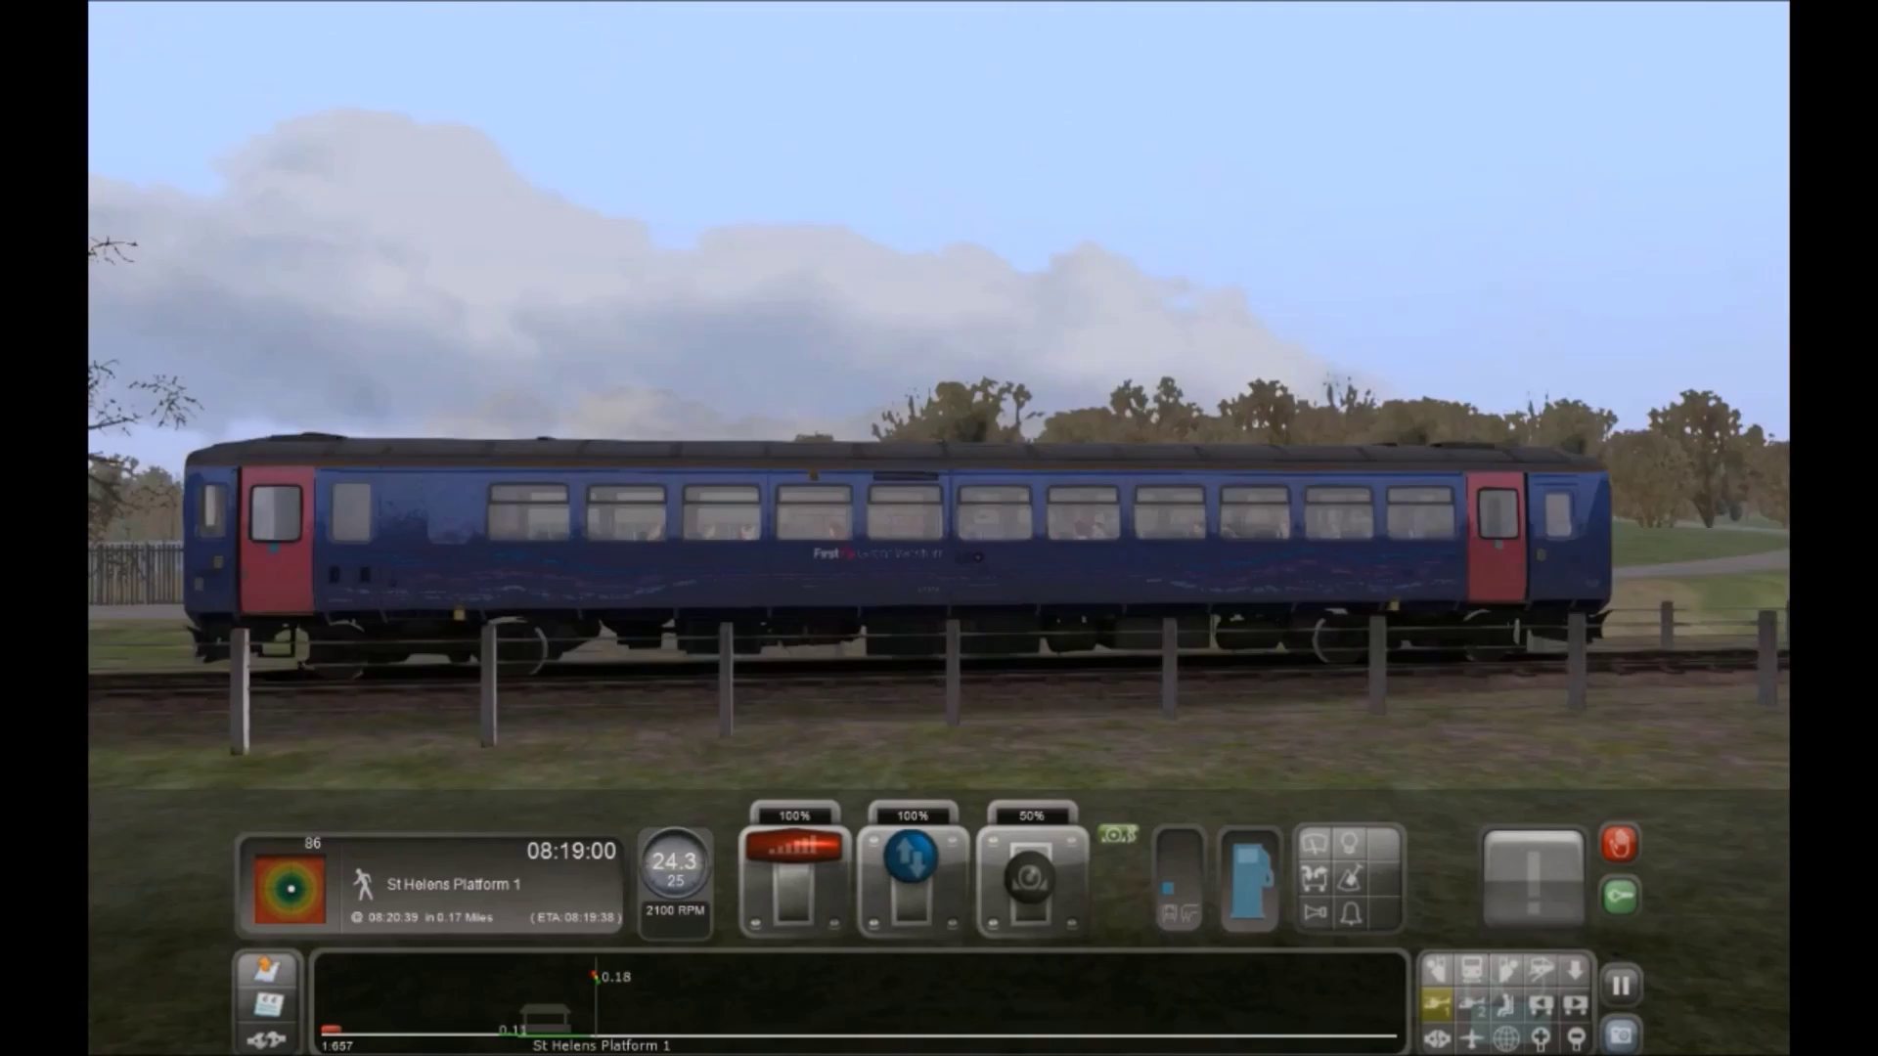
right_click_drag(832, 435, 1074, 475)
key("1")
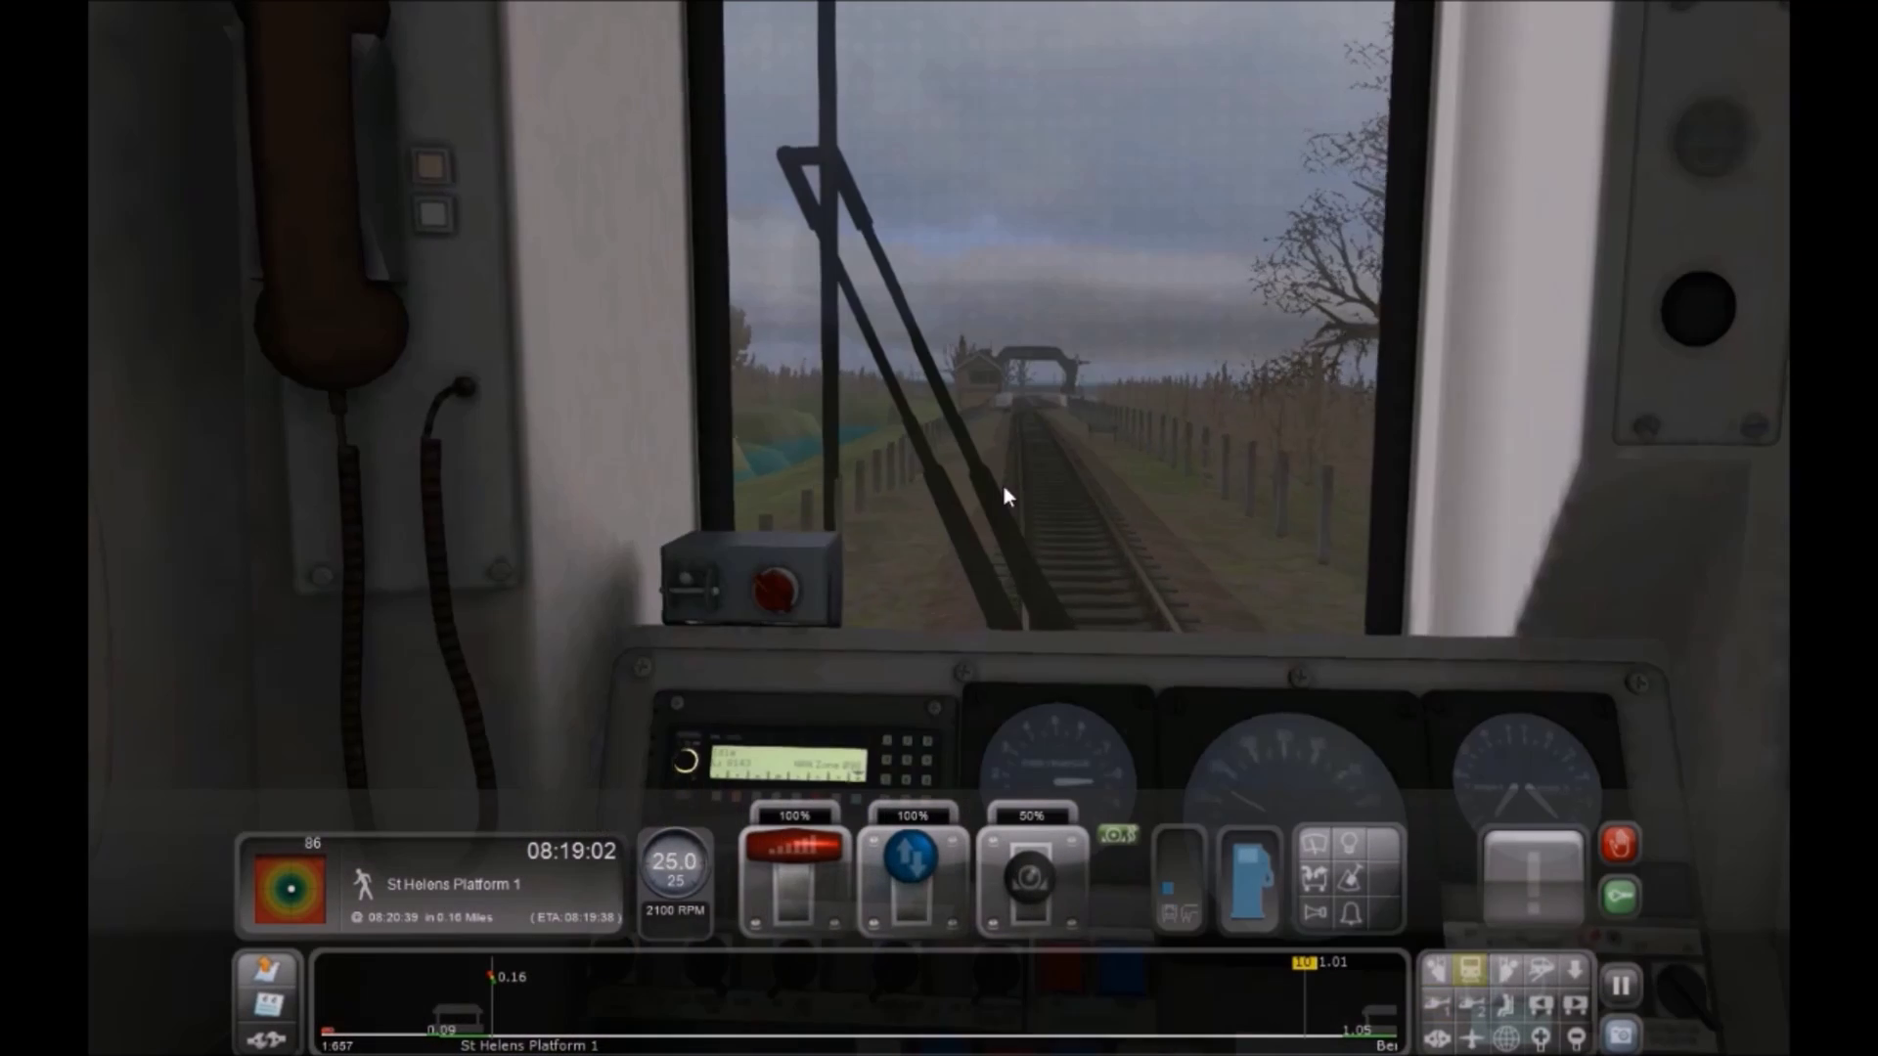
Cut the throttle to 0%, slow the train on the approach to St Helens and release the train brake to 0%
key("a")
key("a")
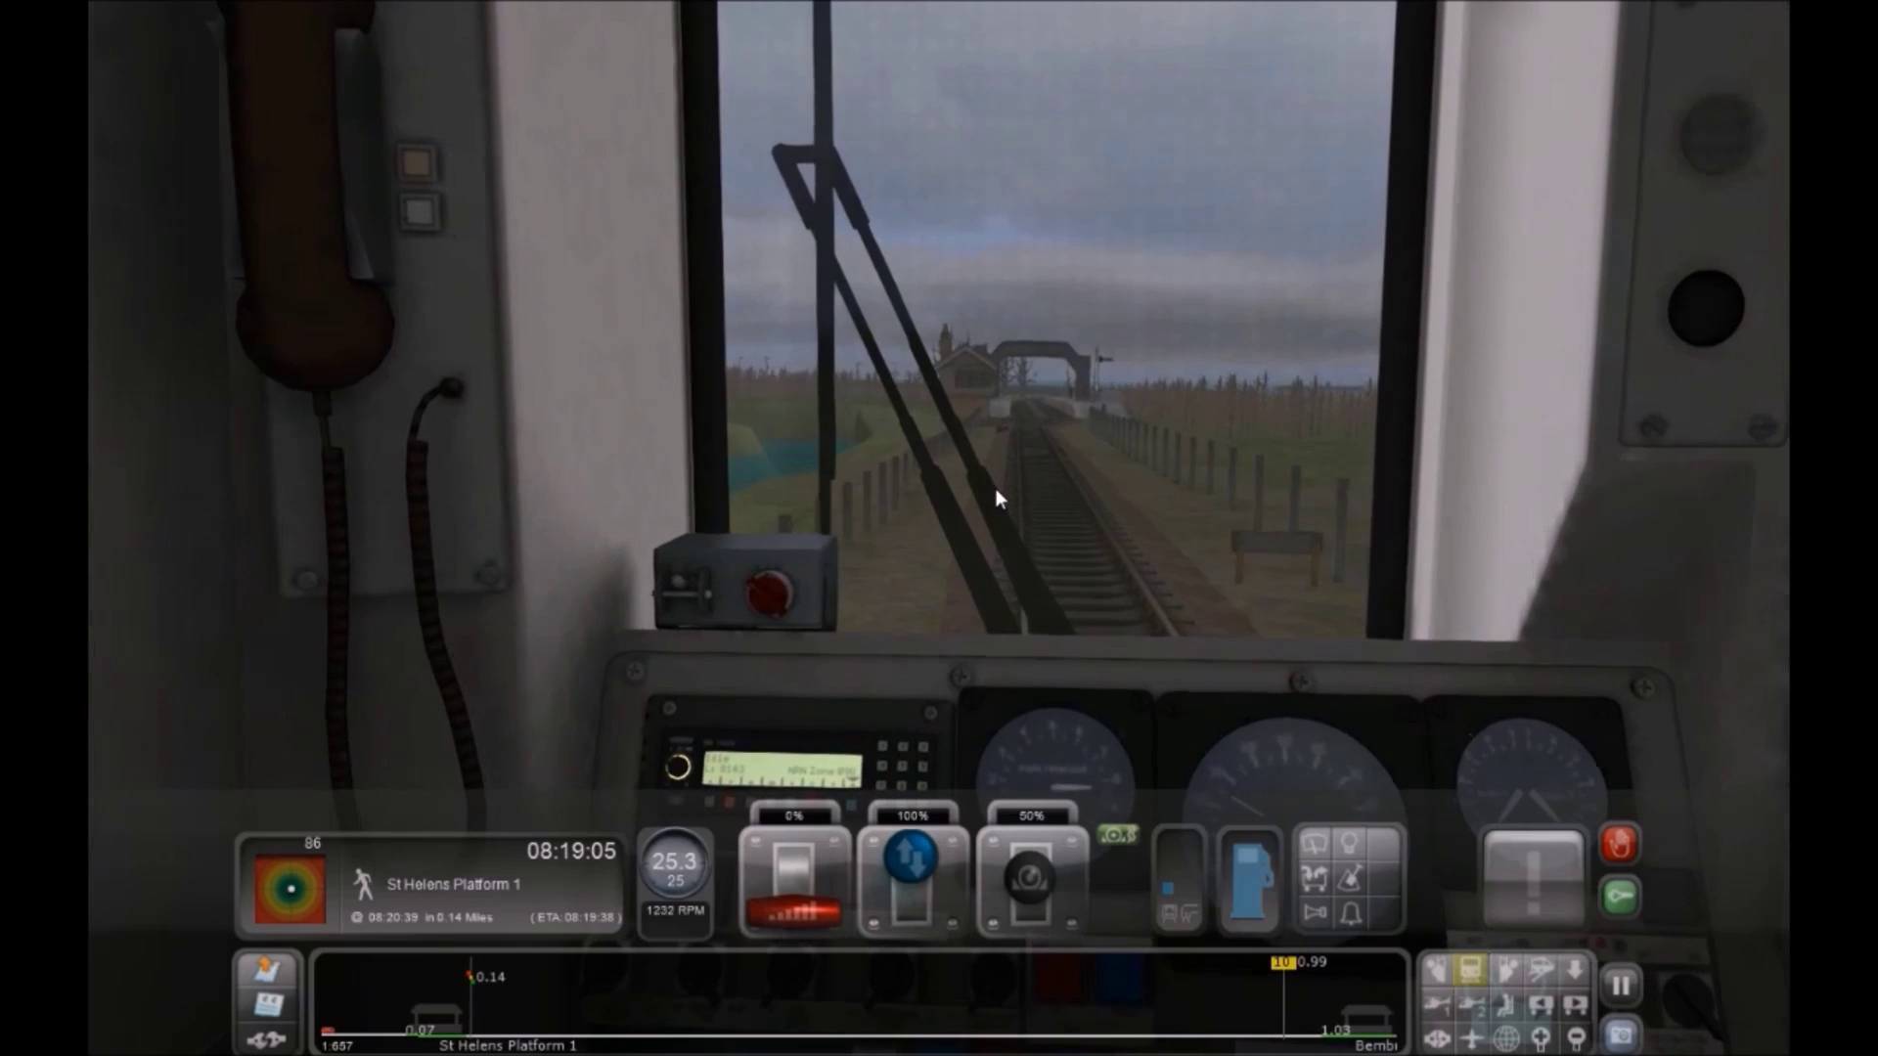
key("apostrophe")
key("semicolon")
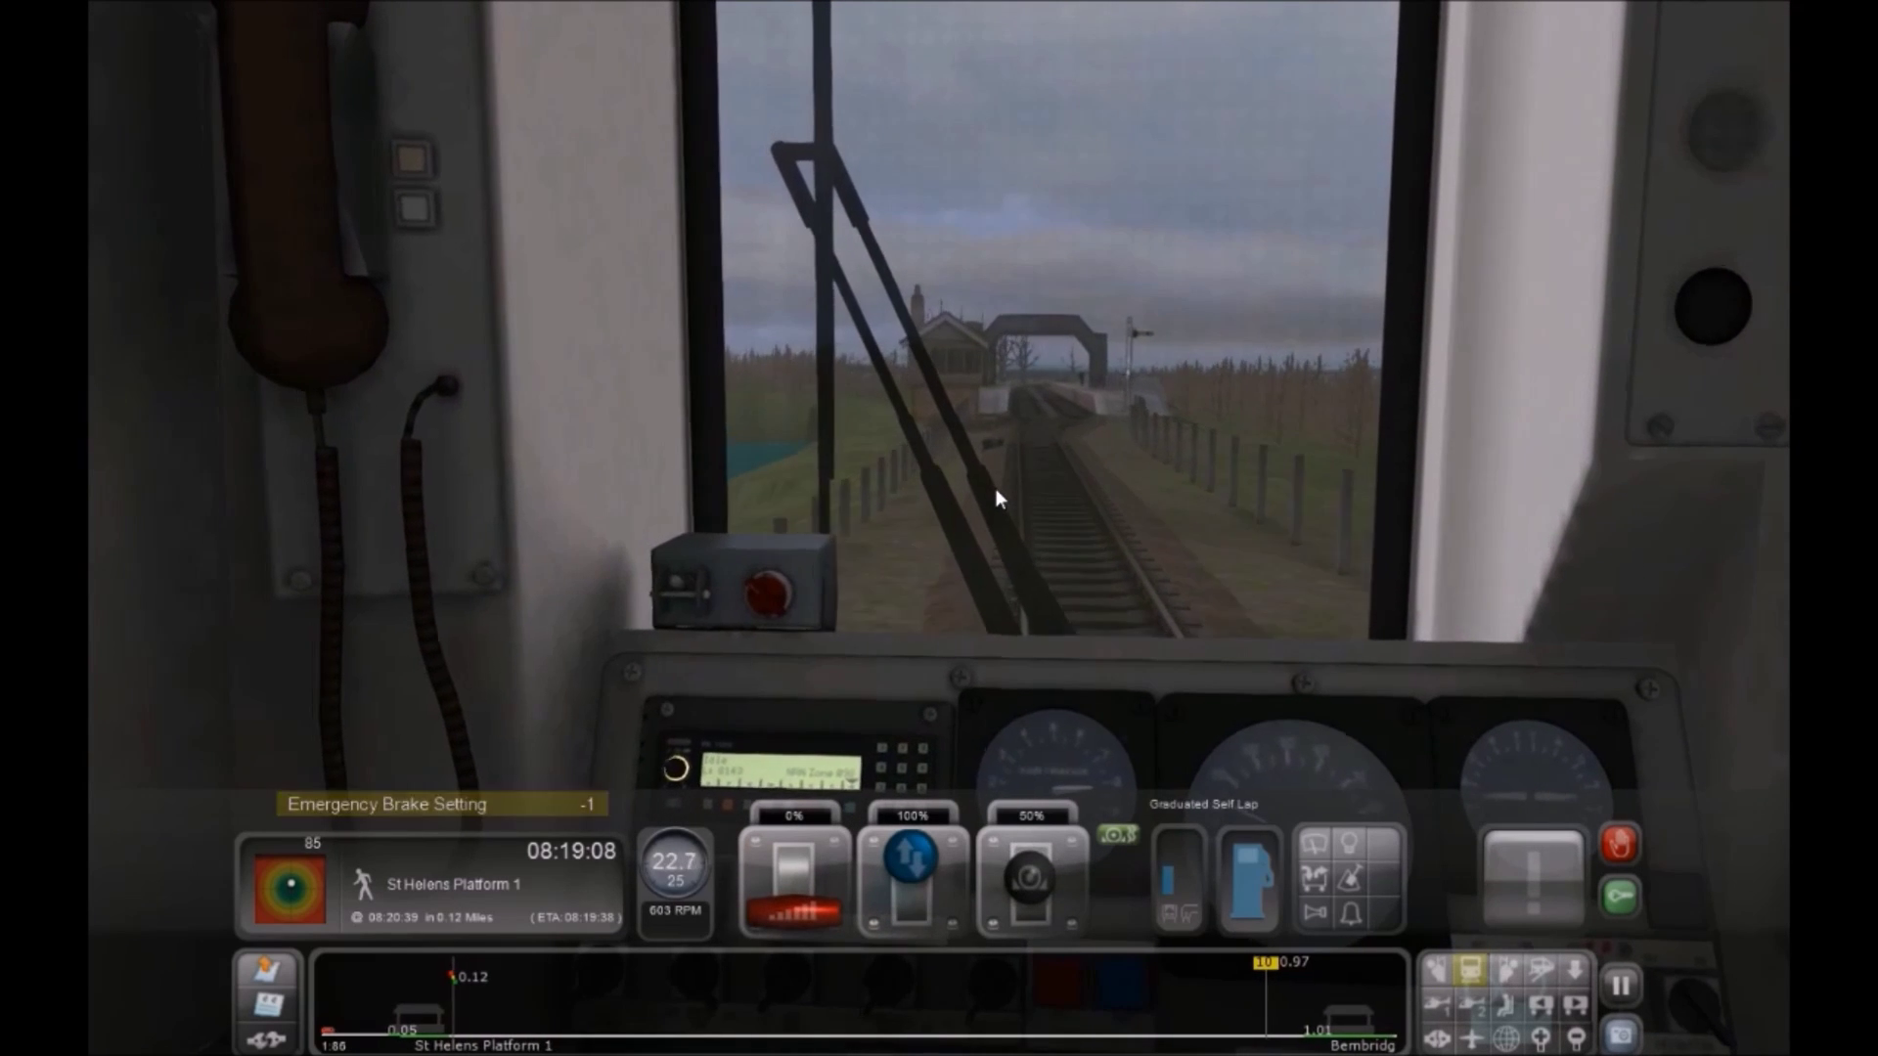
key("apostrophe")
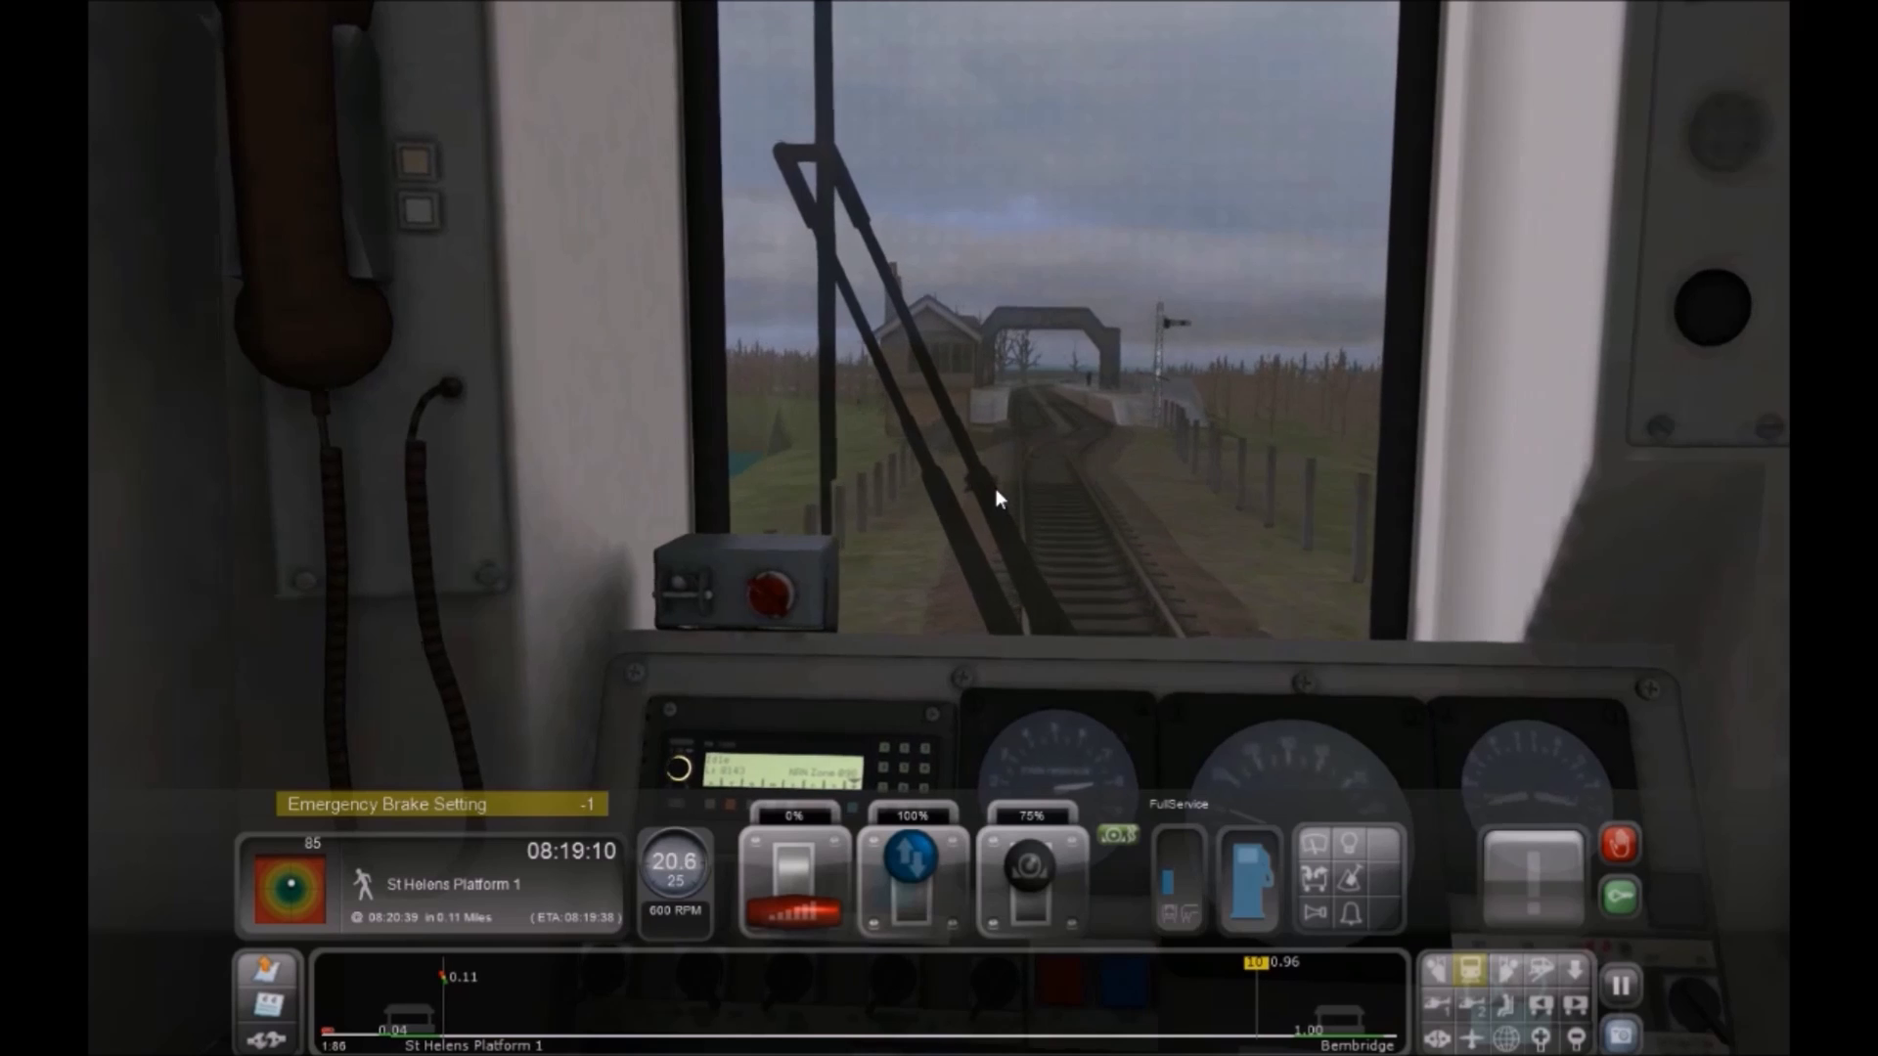
key("semicolon")
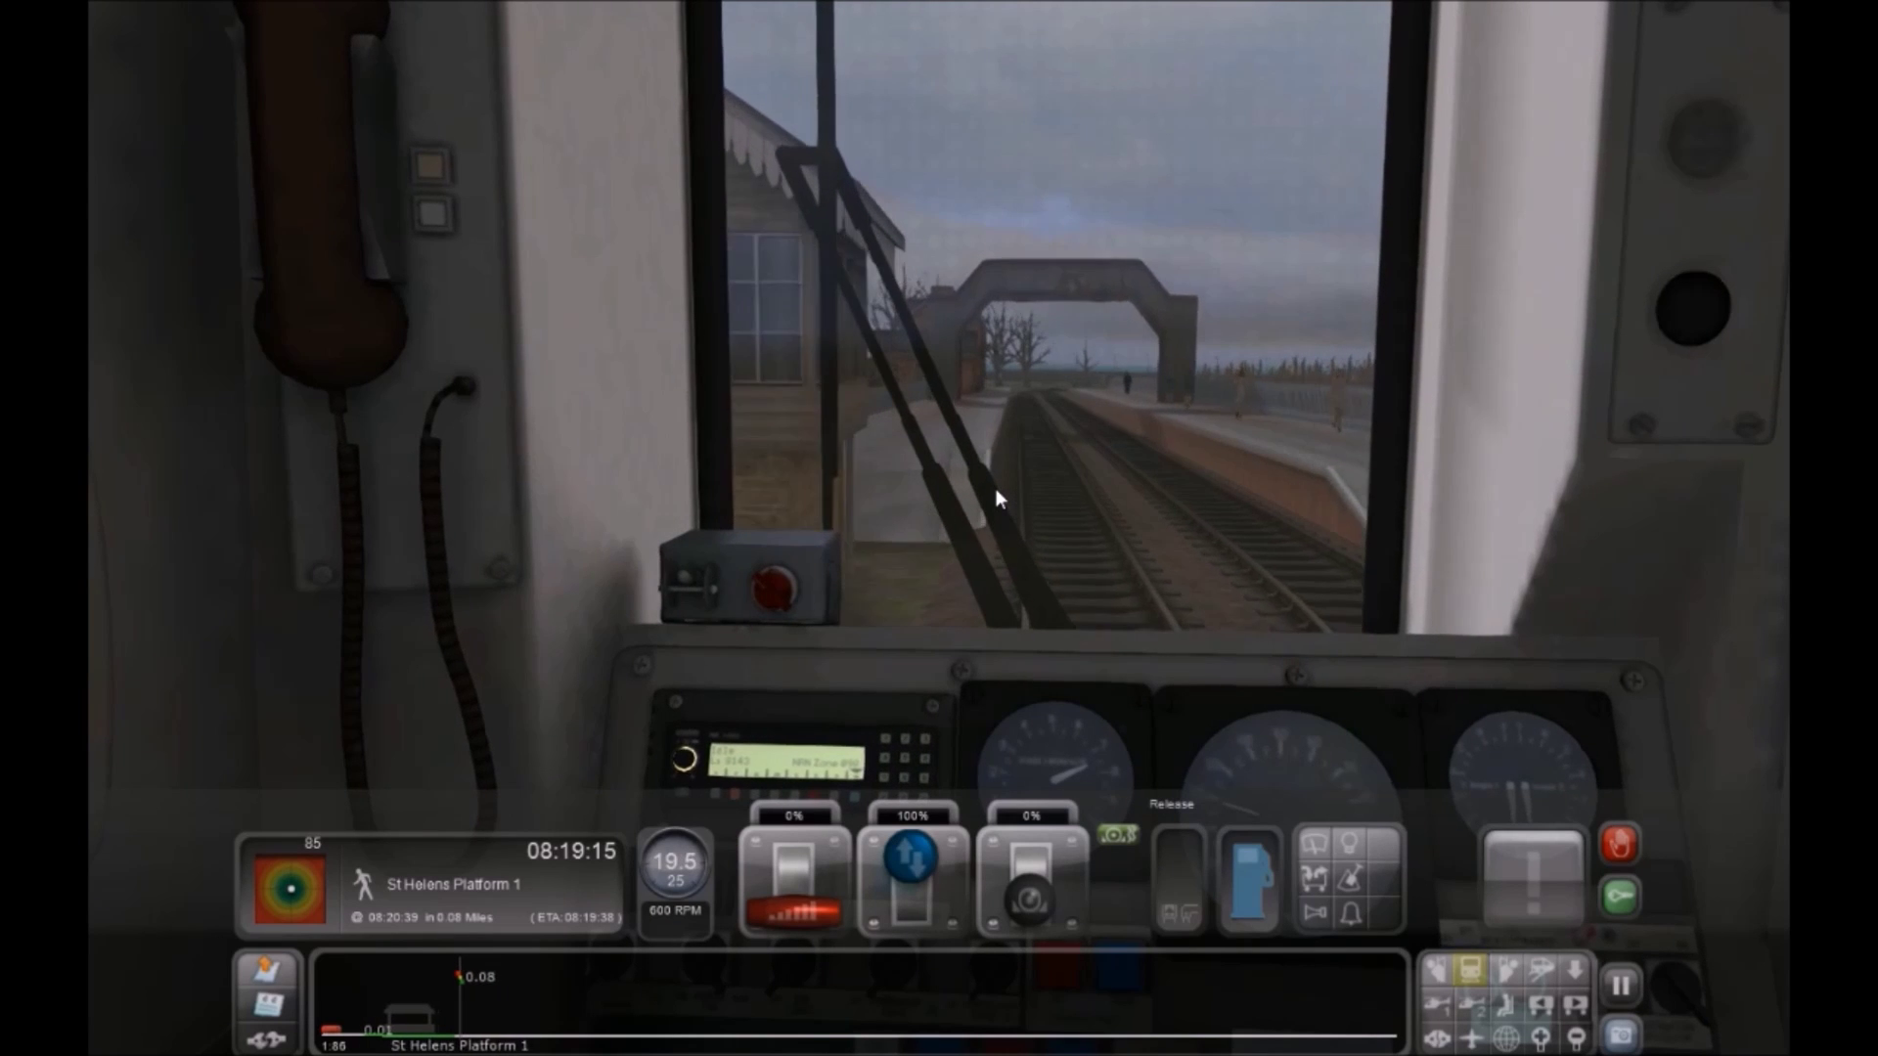
Raise the train brake in stages through 25% and 50% to 75% along the St Helens platform
key("apostrophe")
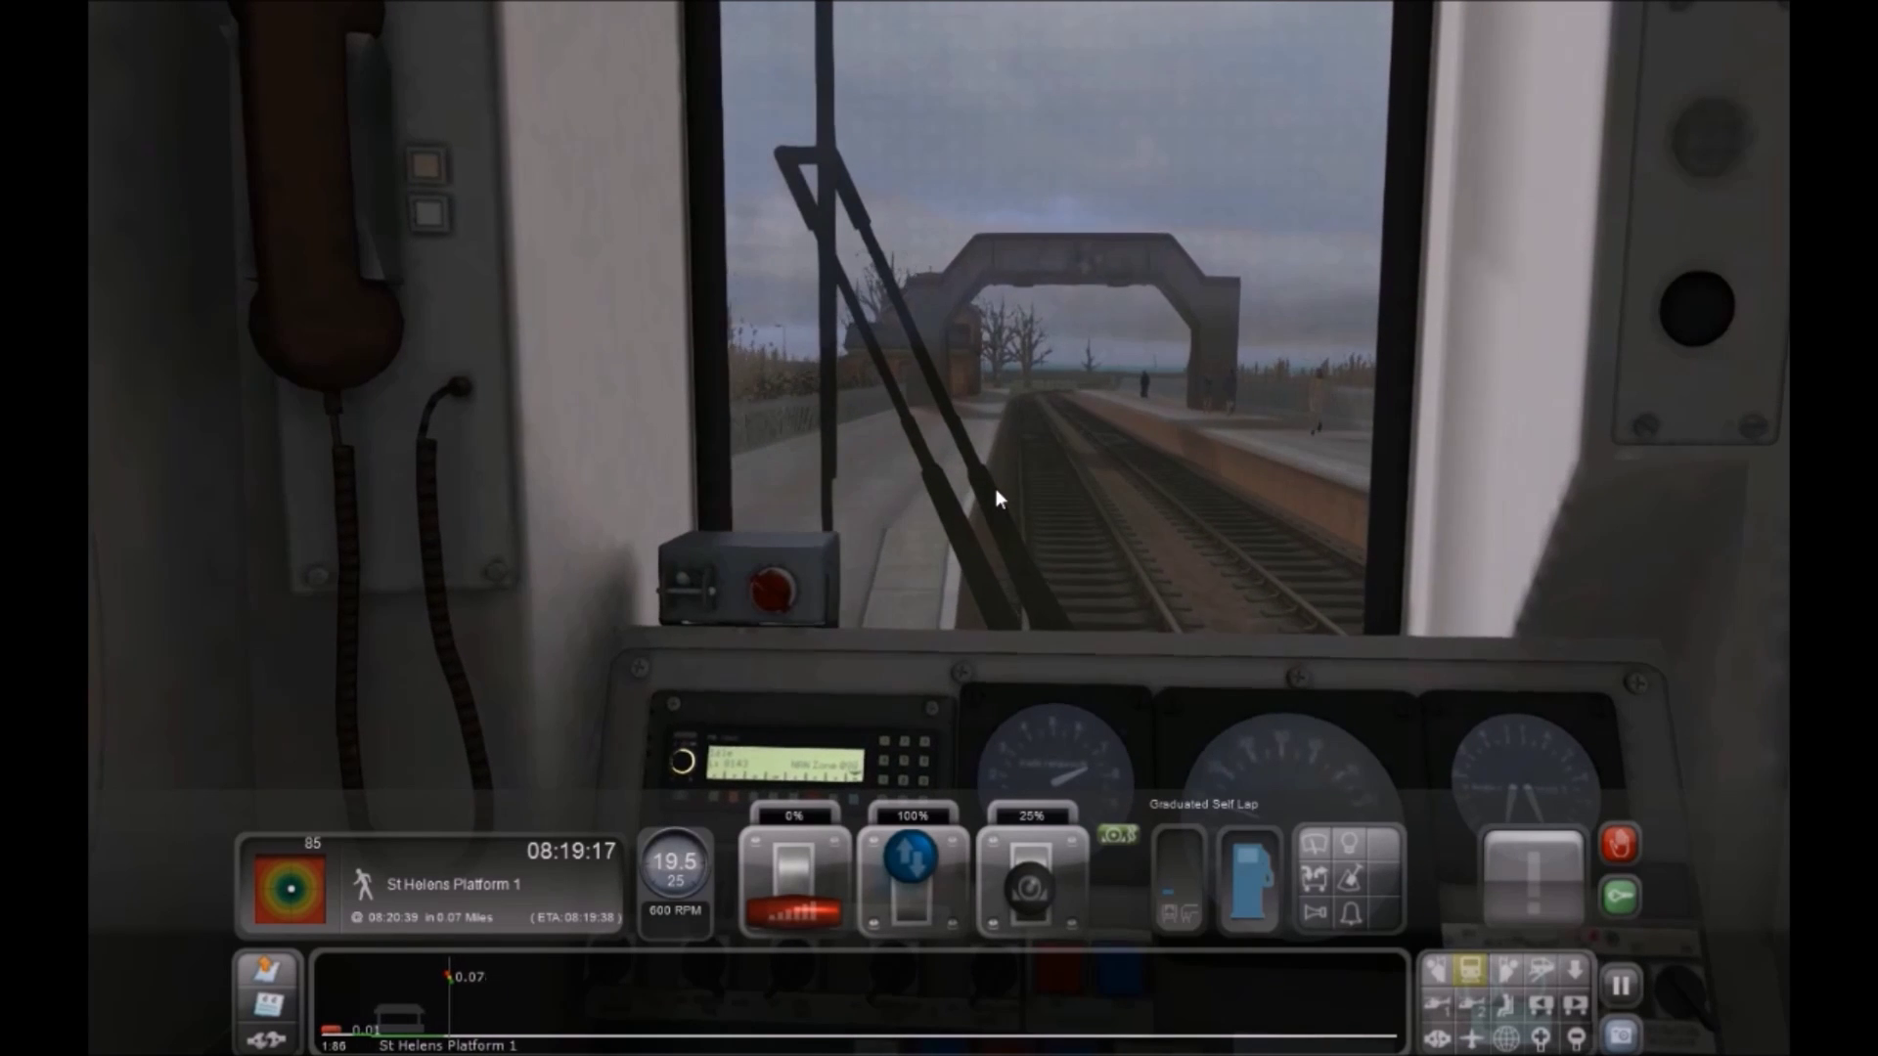
key("apostrophe")
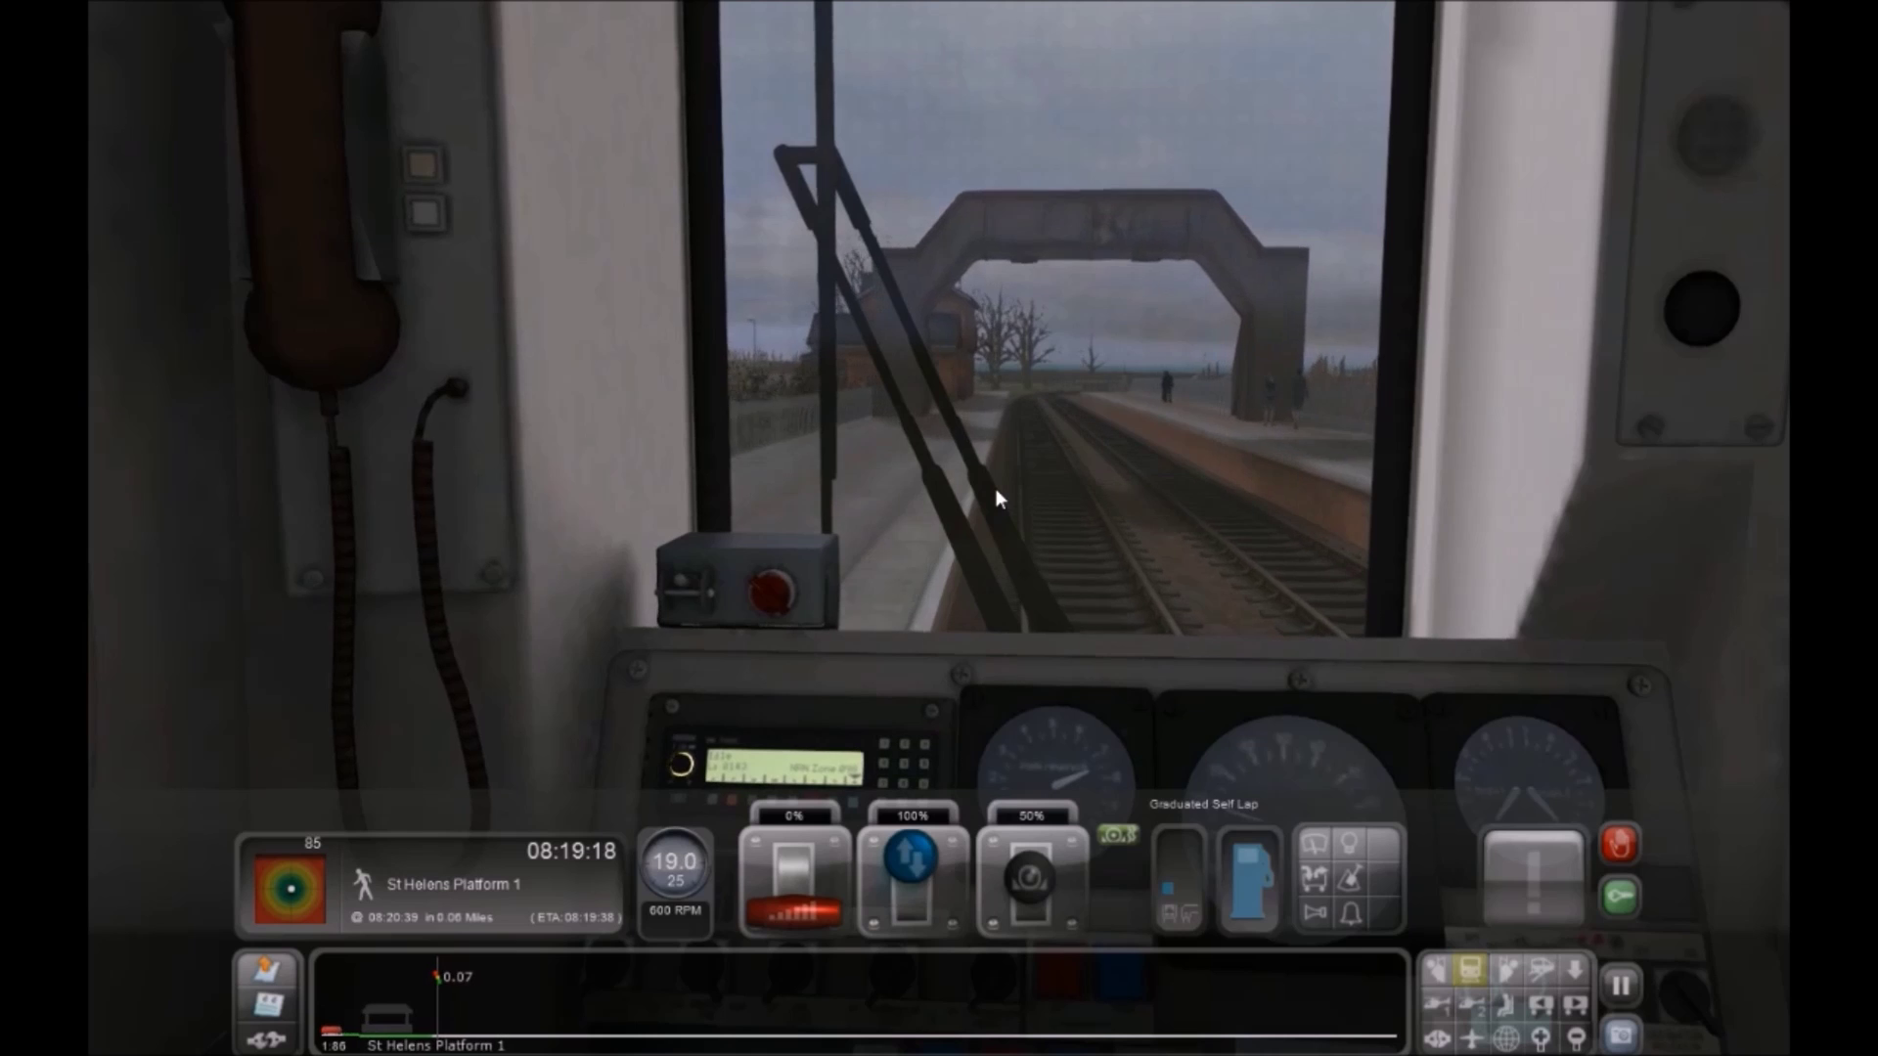
key("apostrophe")
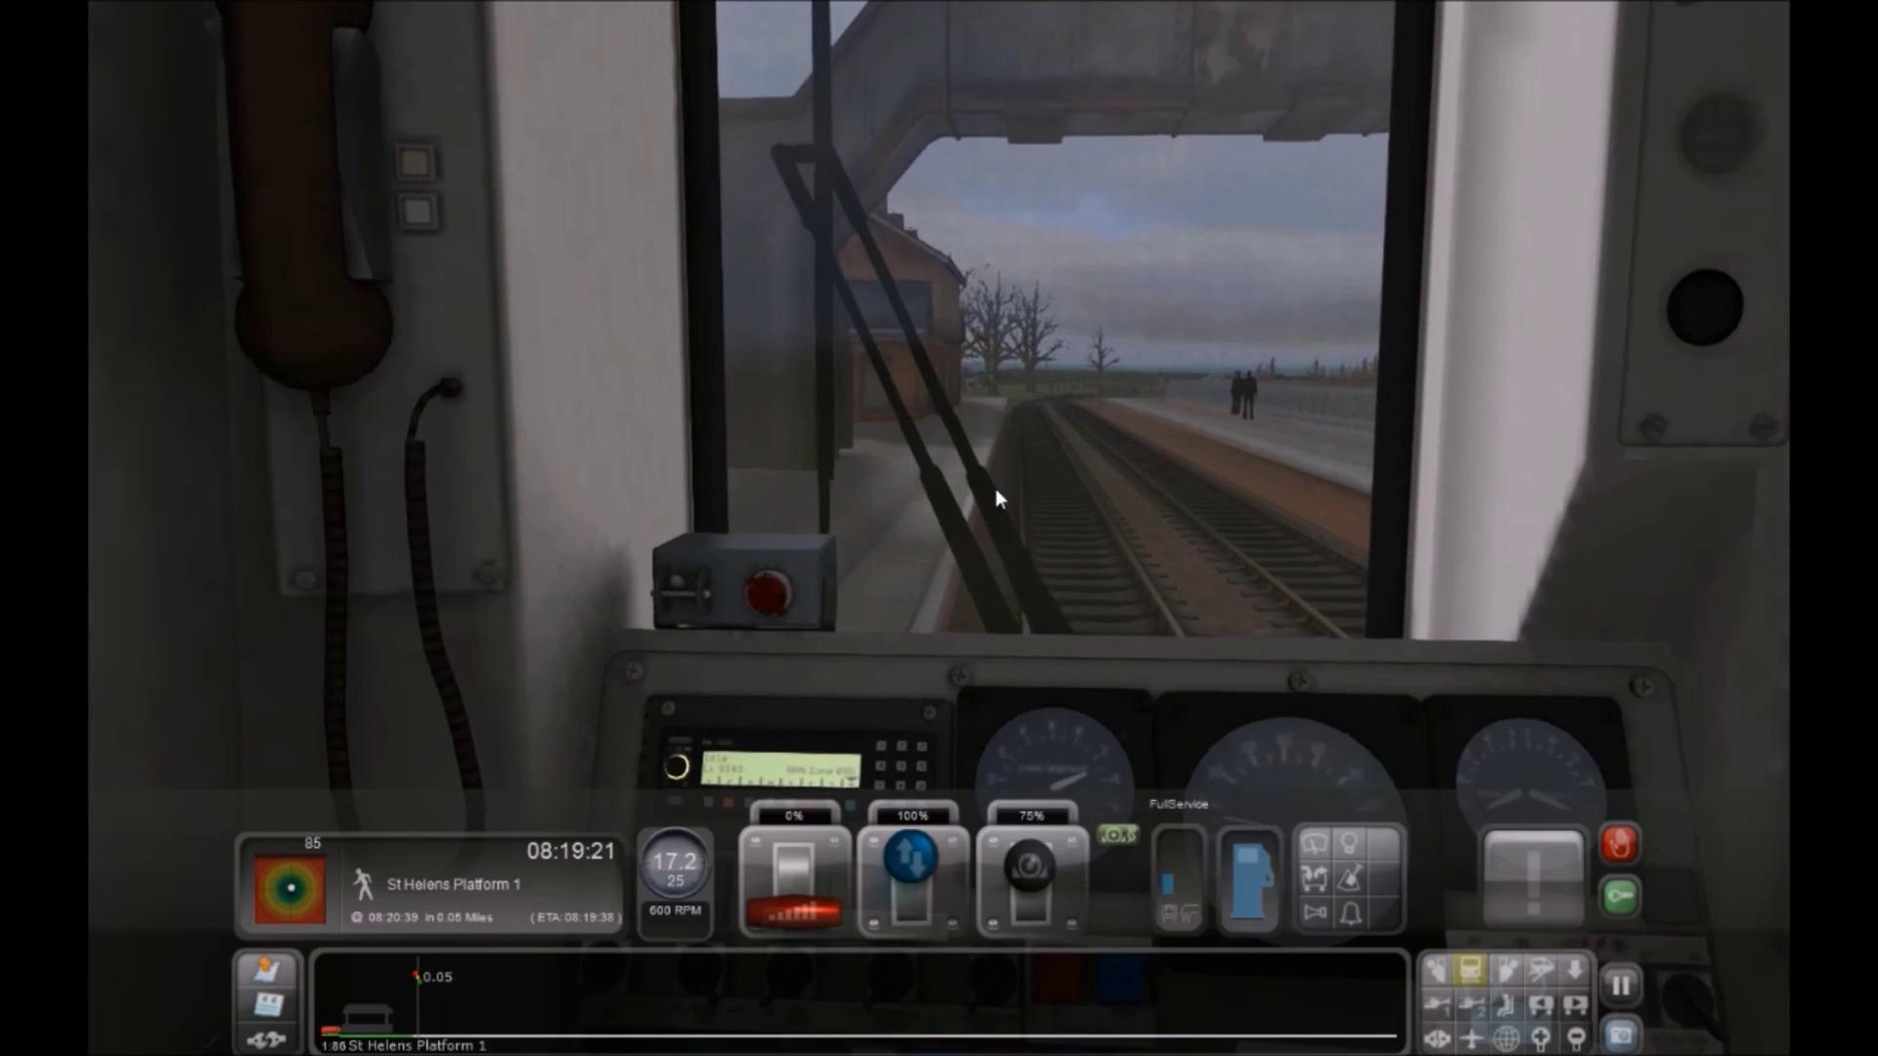
Watch the train enter St Helens from outside and apply the train brake to 100% for an emergency stop
key("2")
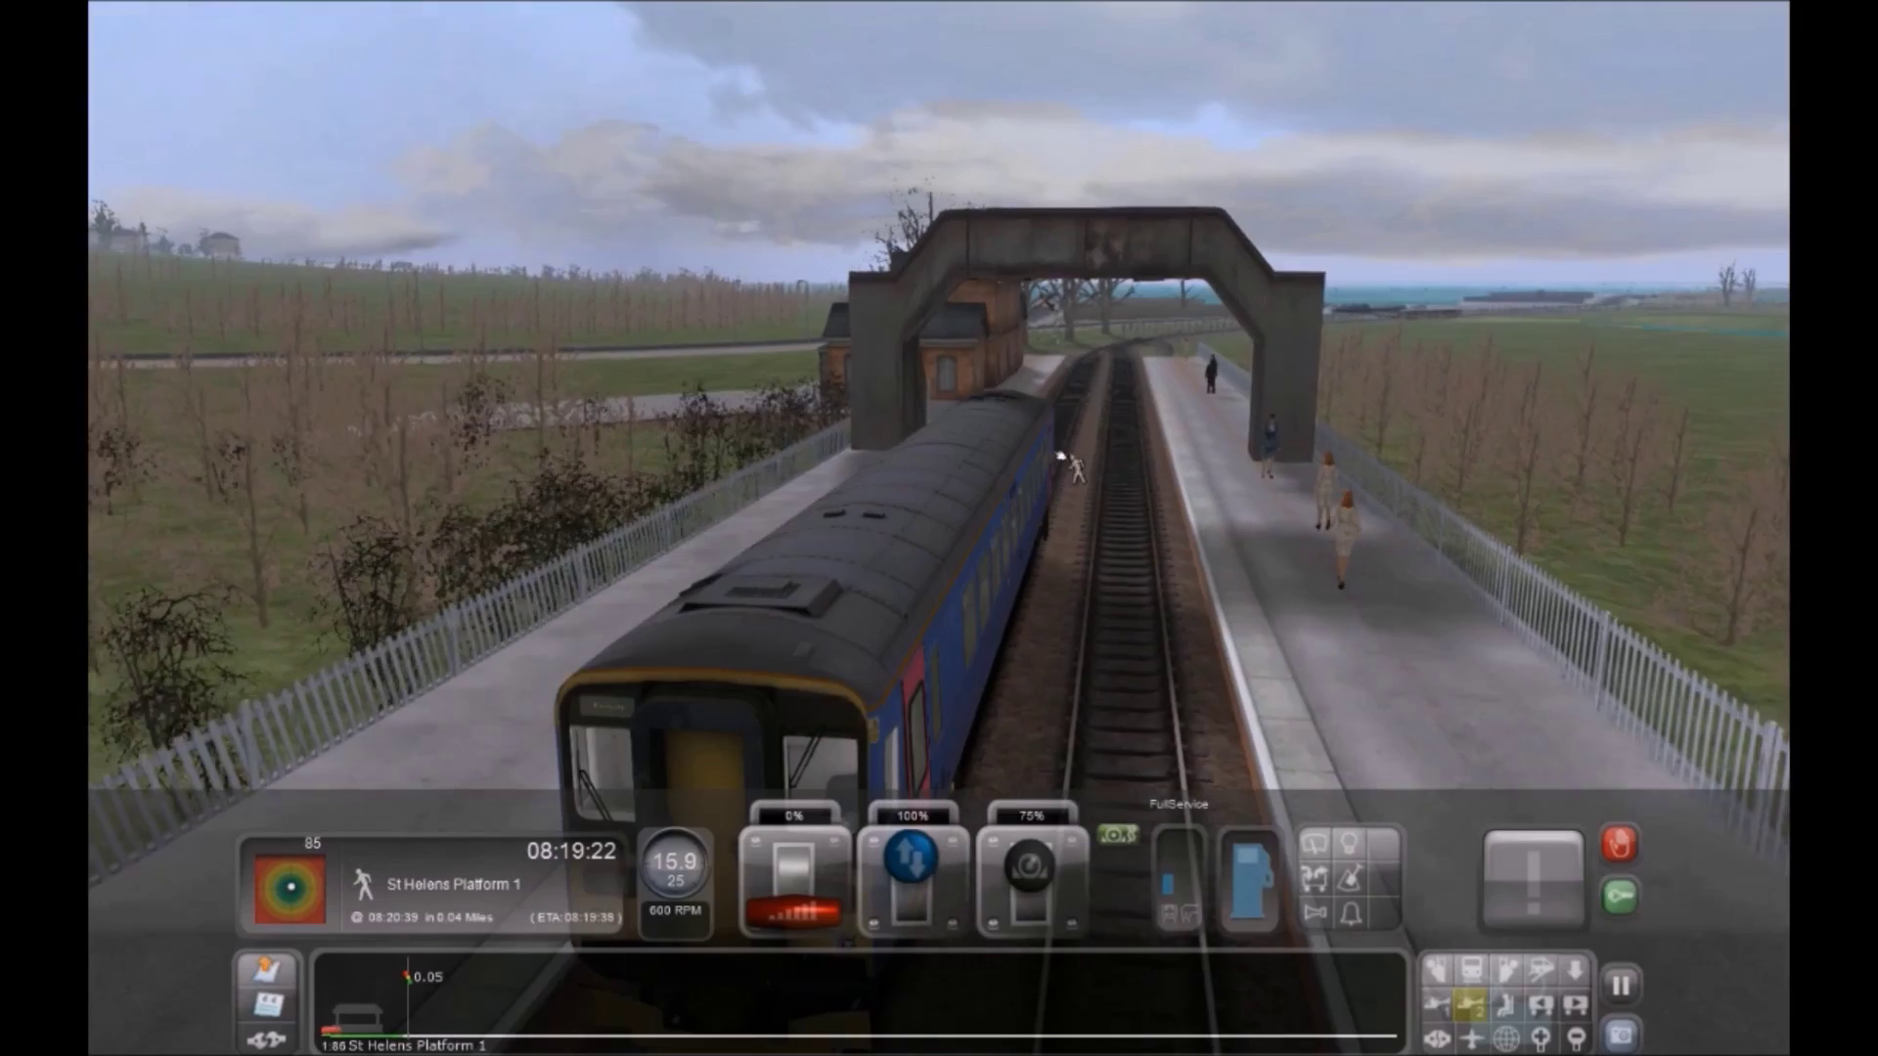
key("4")
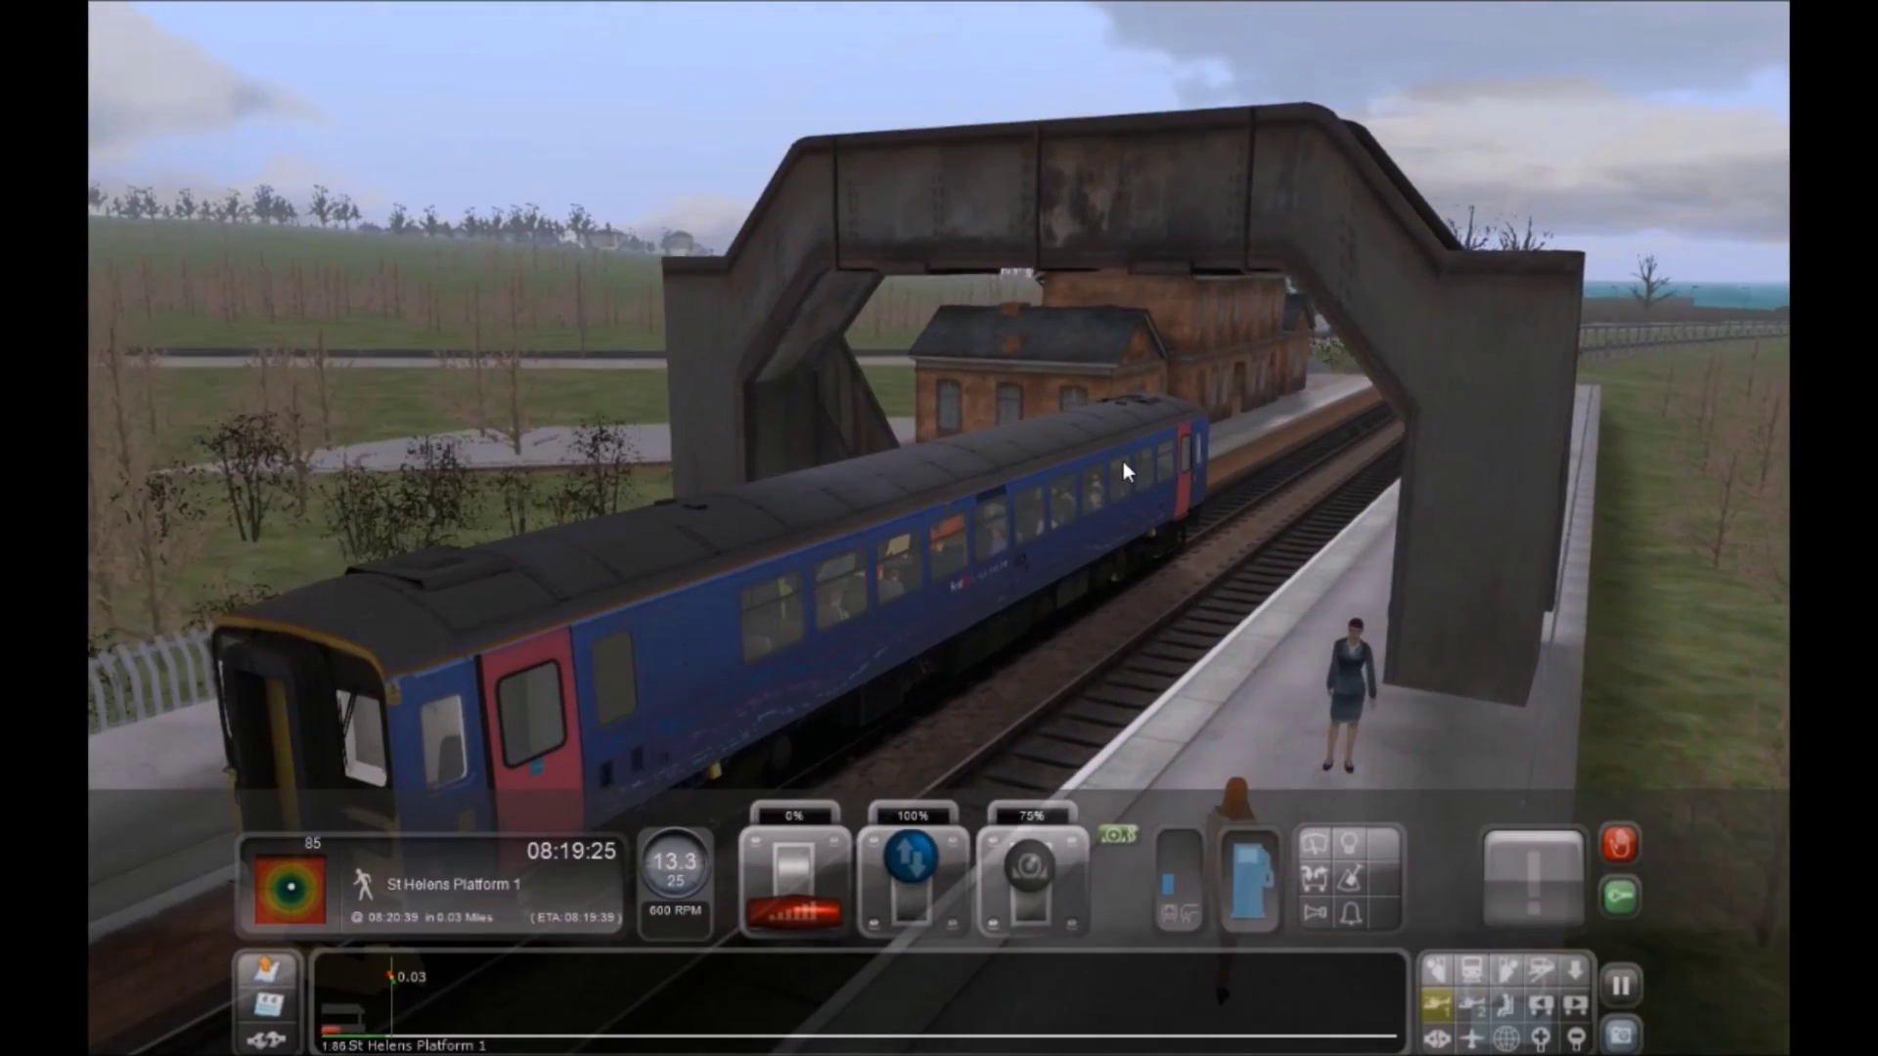
key("BackSpace")
key("1")
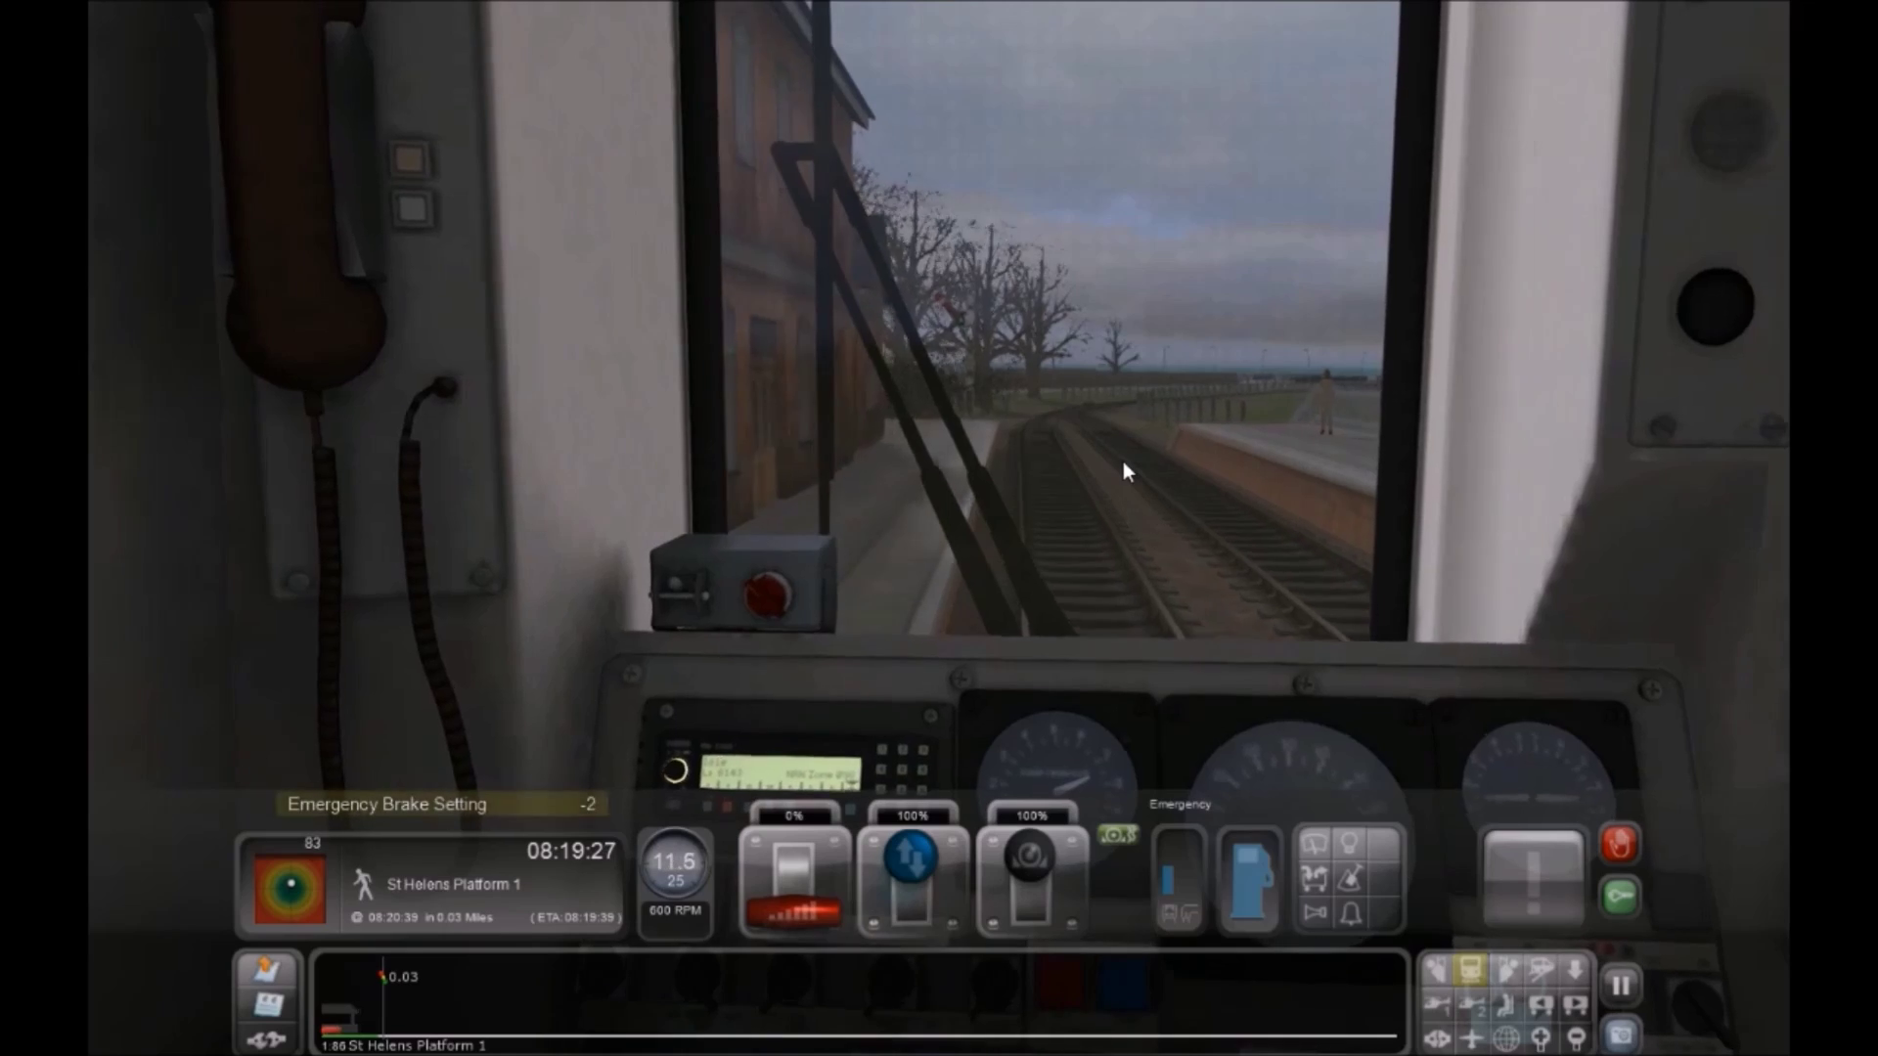
Ease the train brake to 75% and follow the stop at St Helens from outside, viewing the whole station from above
key("5")
right_click_drag(1123, 462, 892, 556)
key("1")
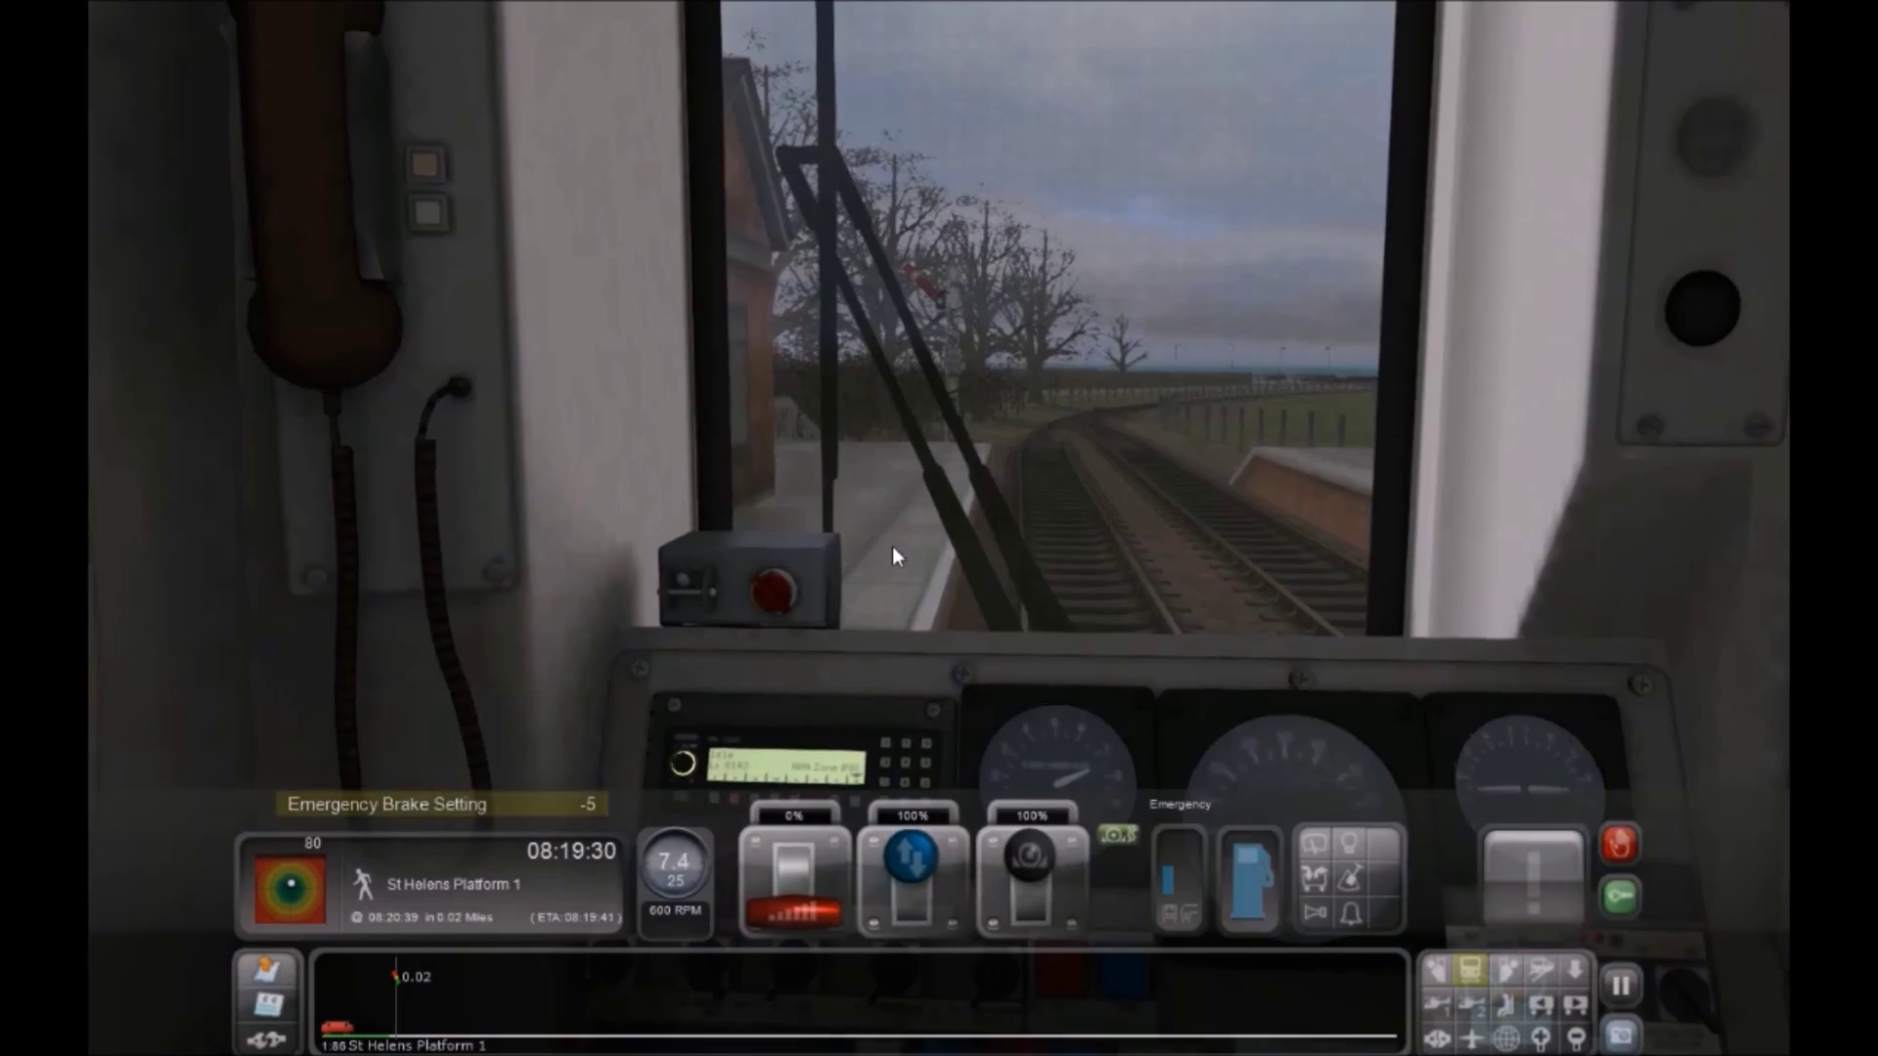
key("2")
right_click_drag(802, 499, 878, 543)
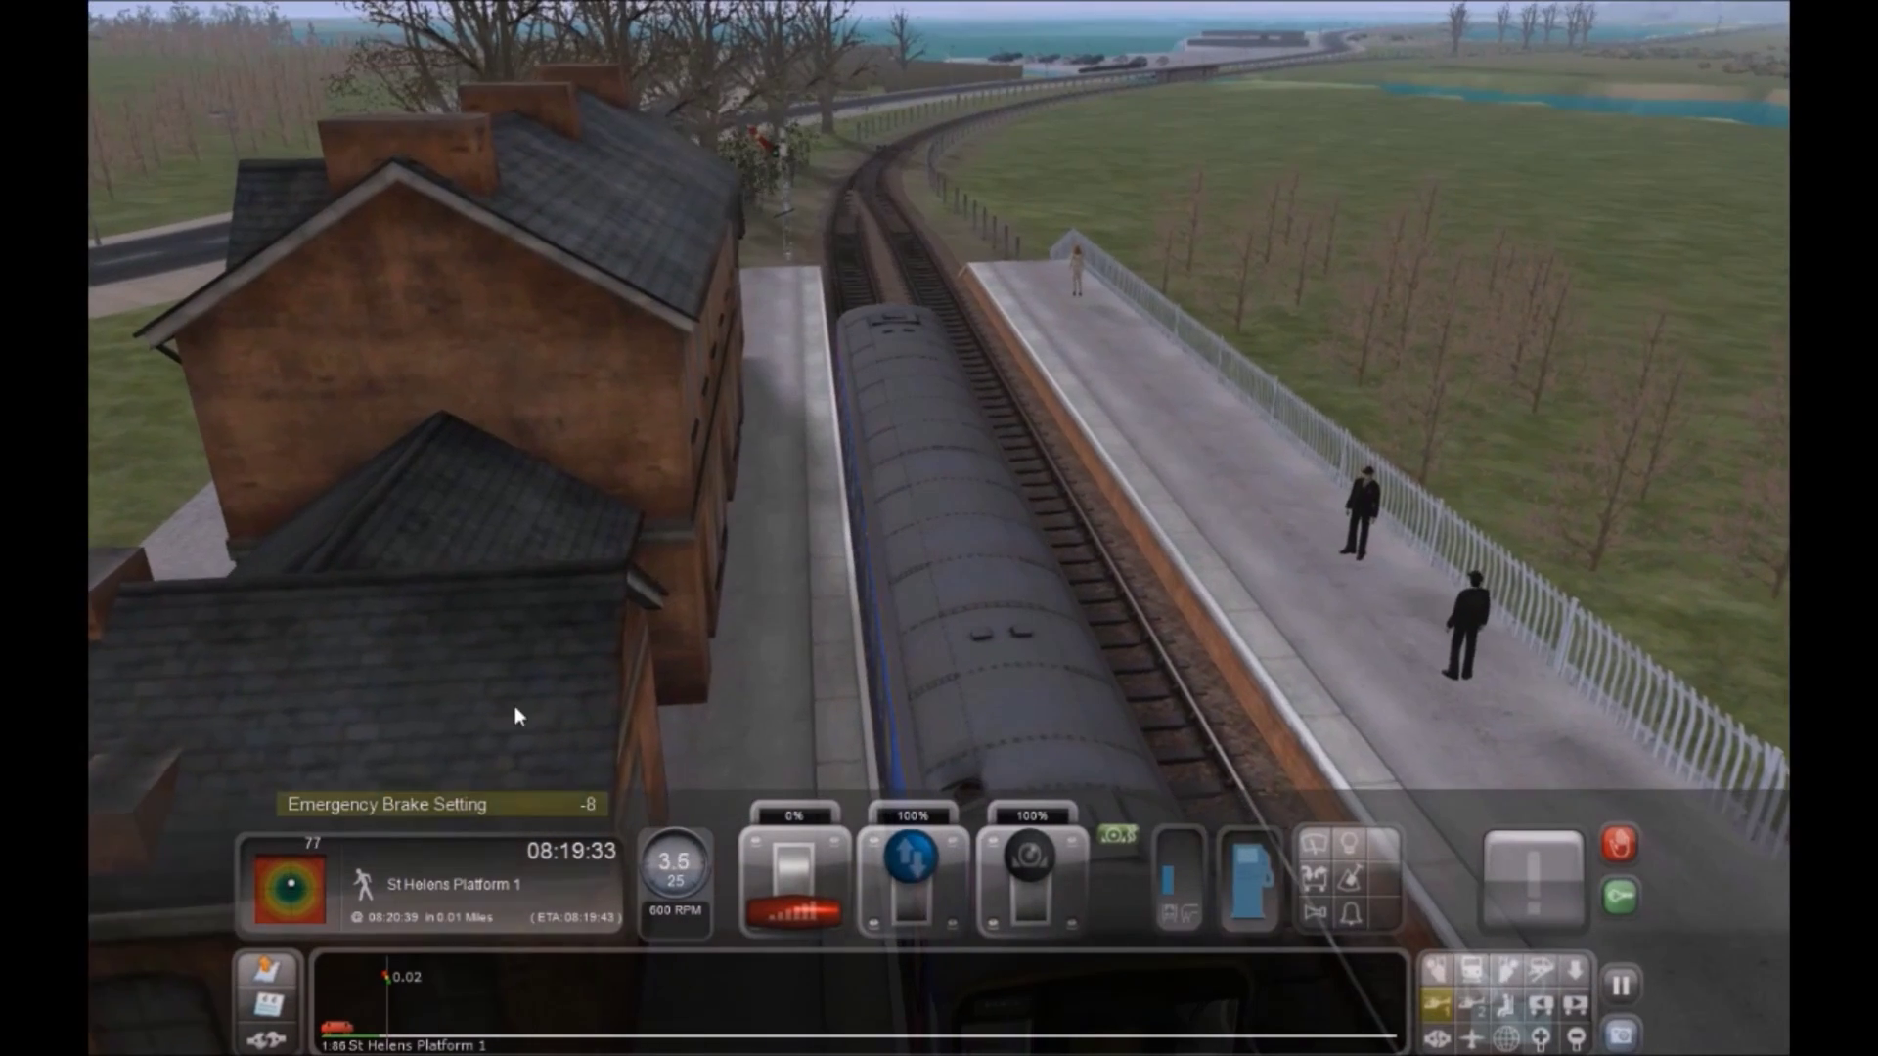
mouse_move(515, 706)
right_mouse_down()
mouse_move(515, 685)
mouse_move(513, 707)
right_mouse_up()
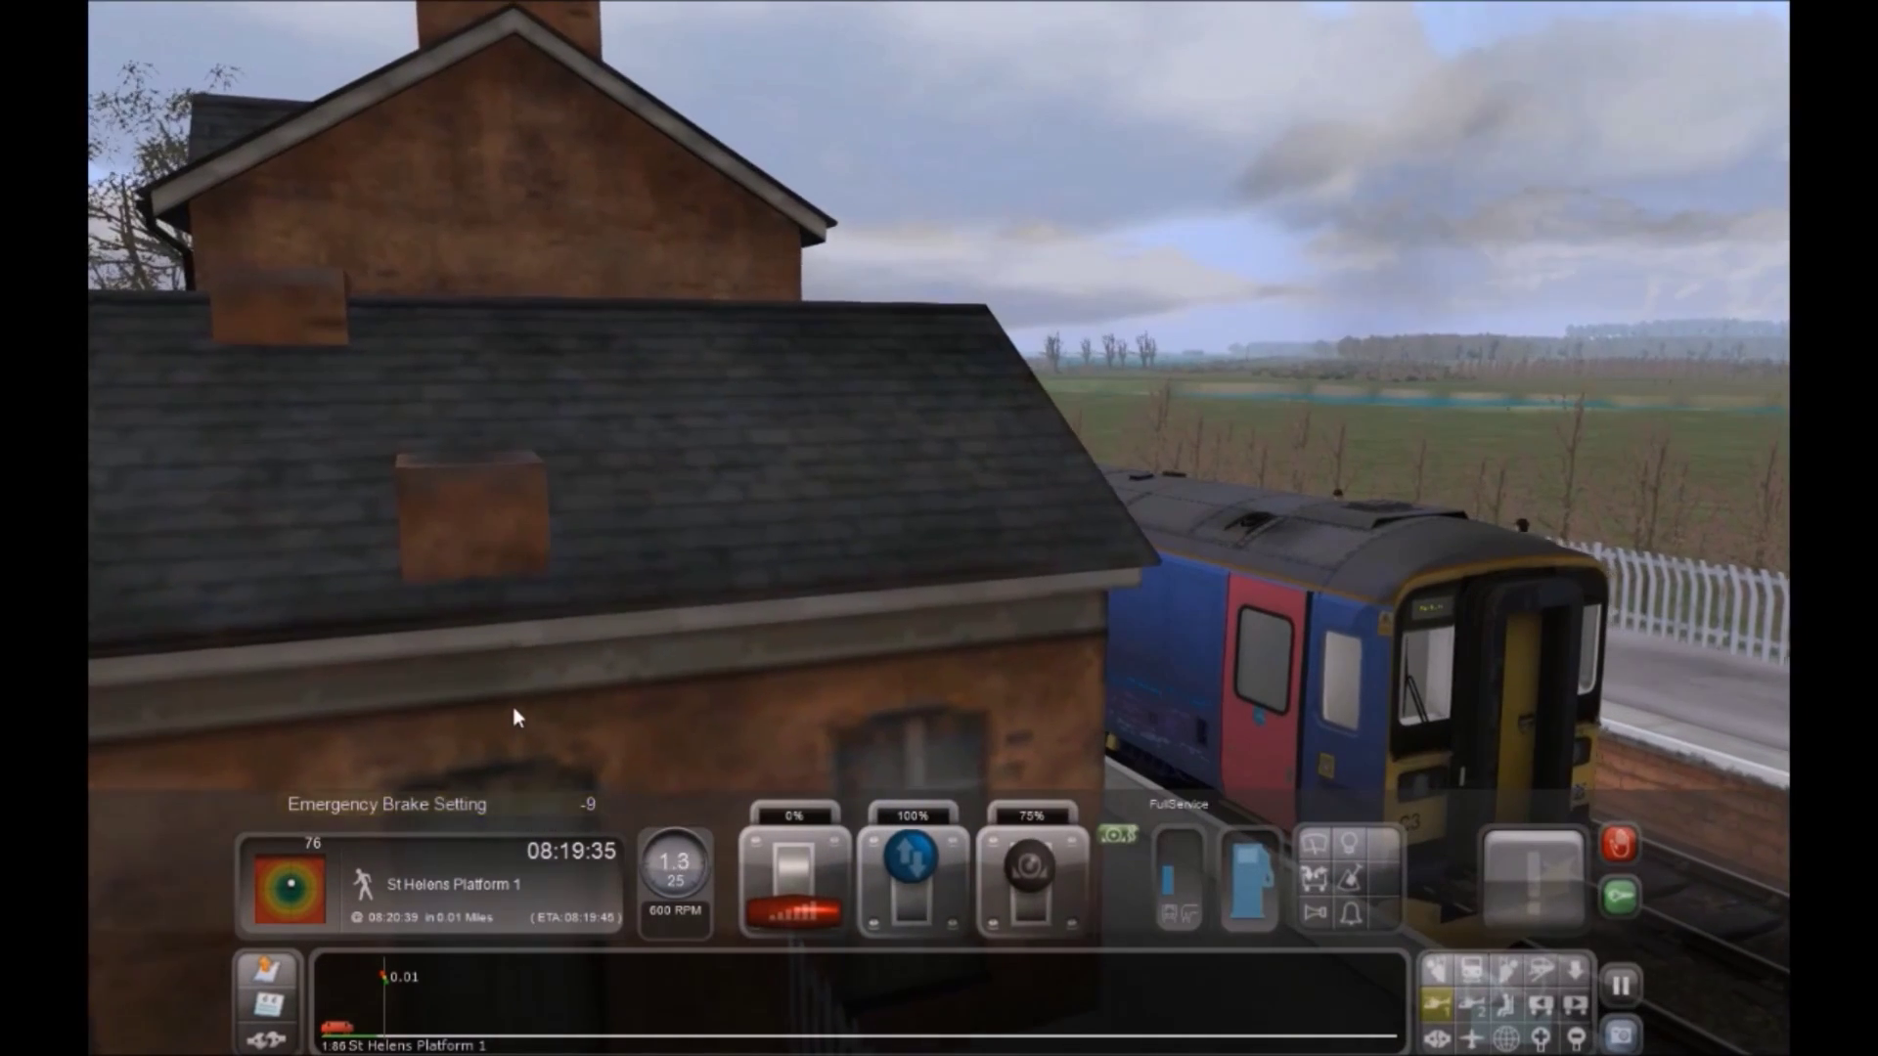
key("semicolon")
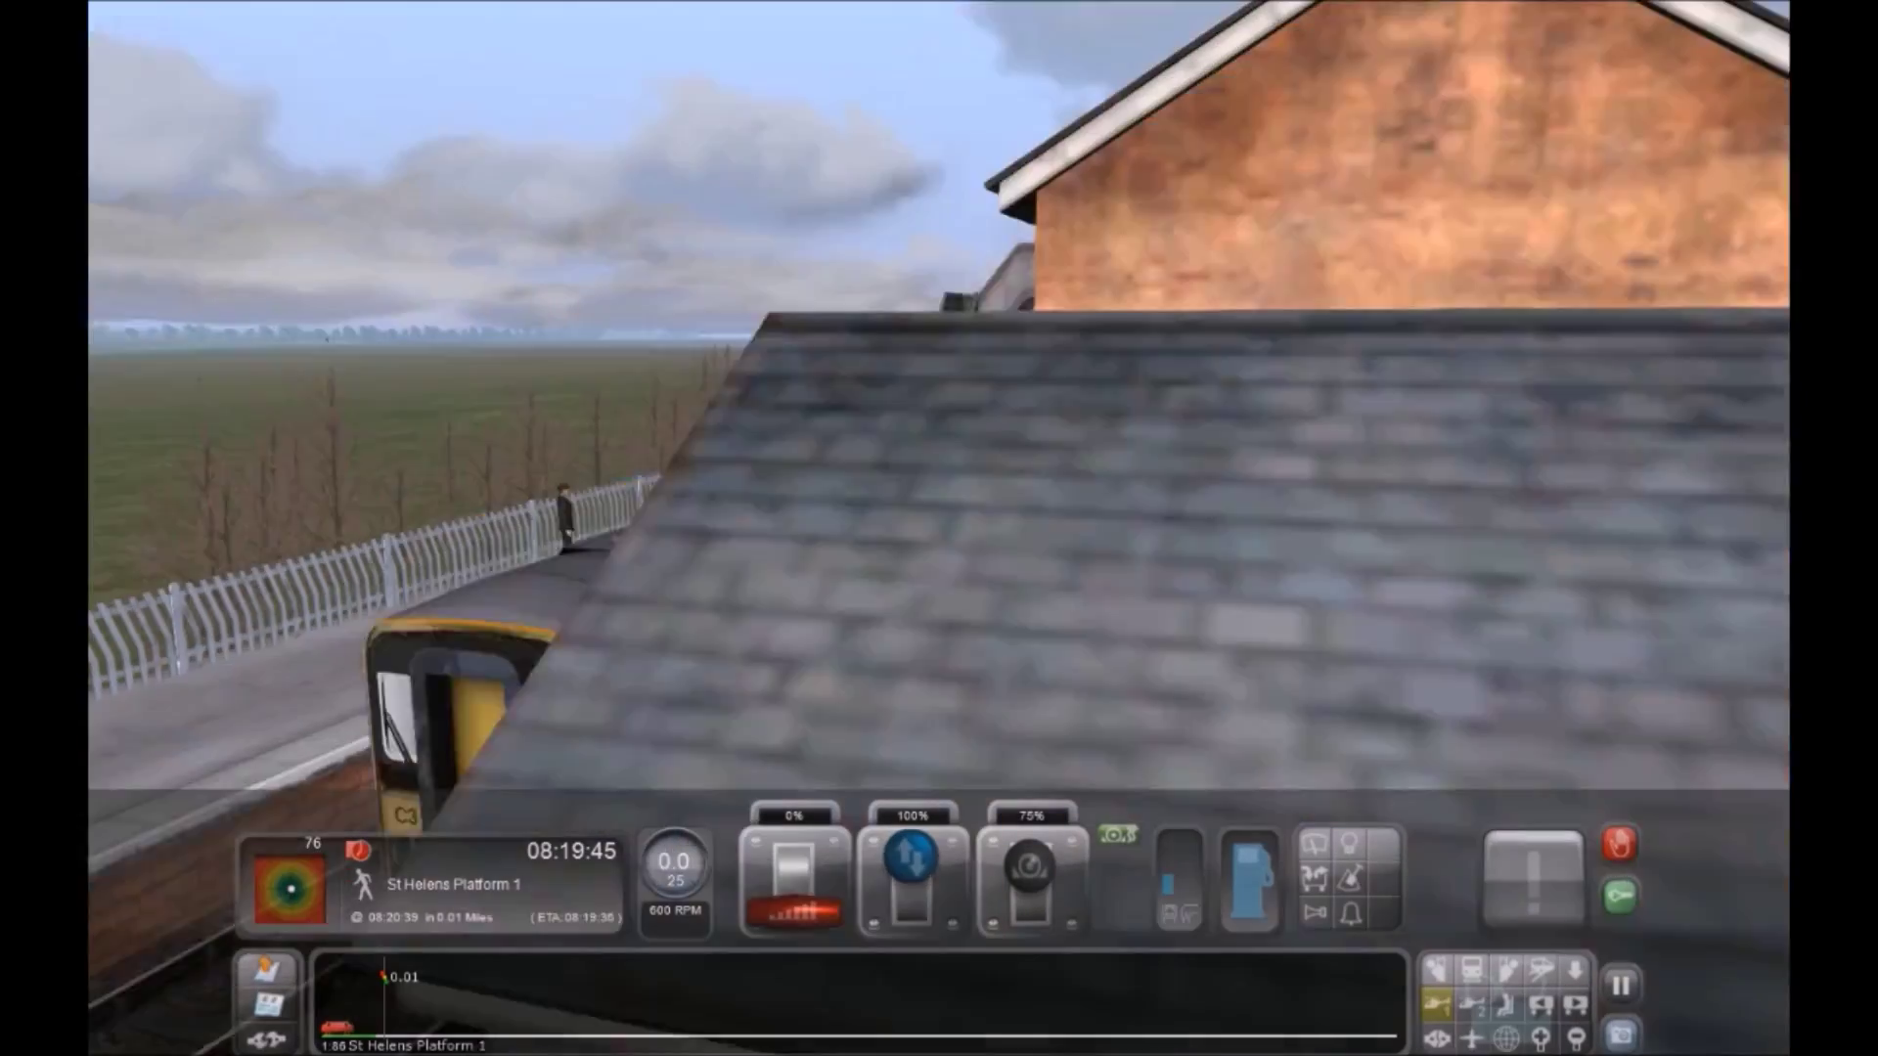
scroll(1130, 724, "down", 5)
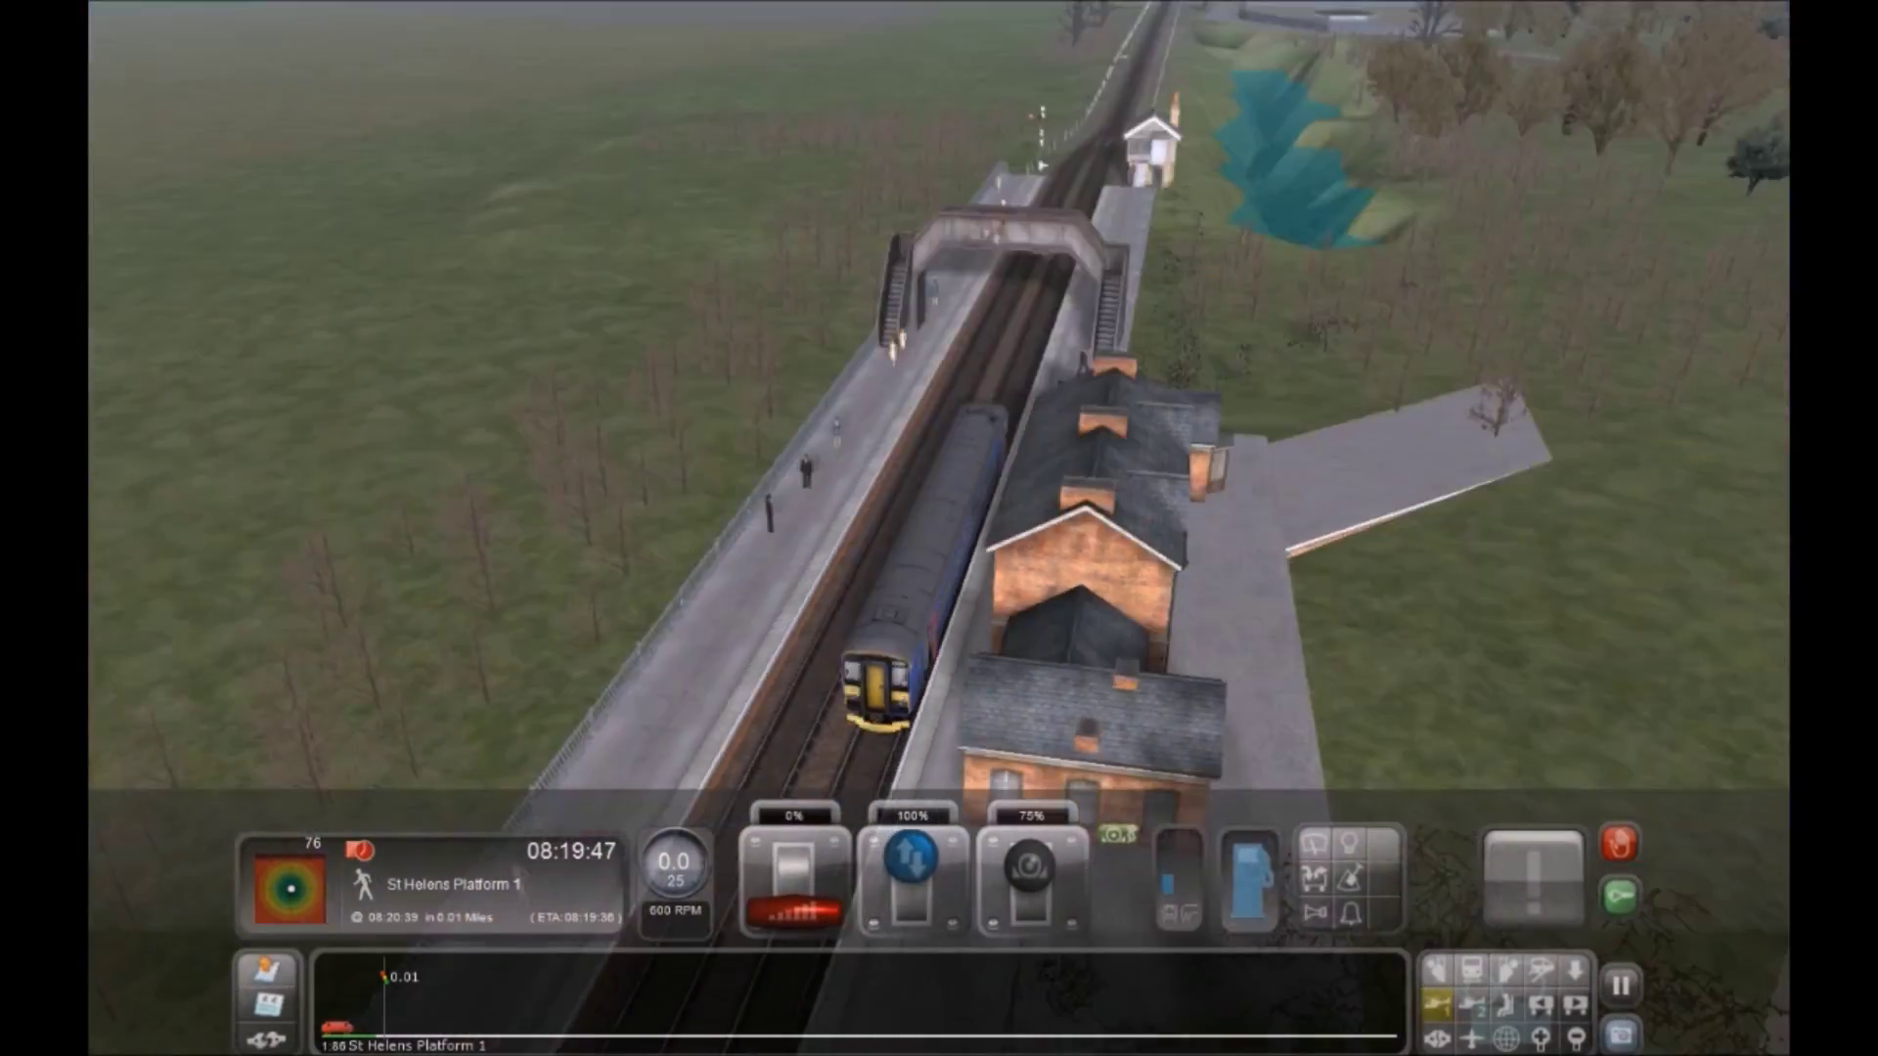